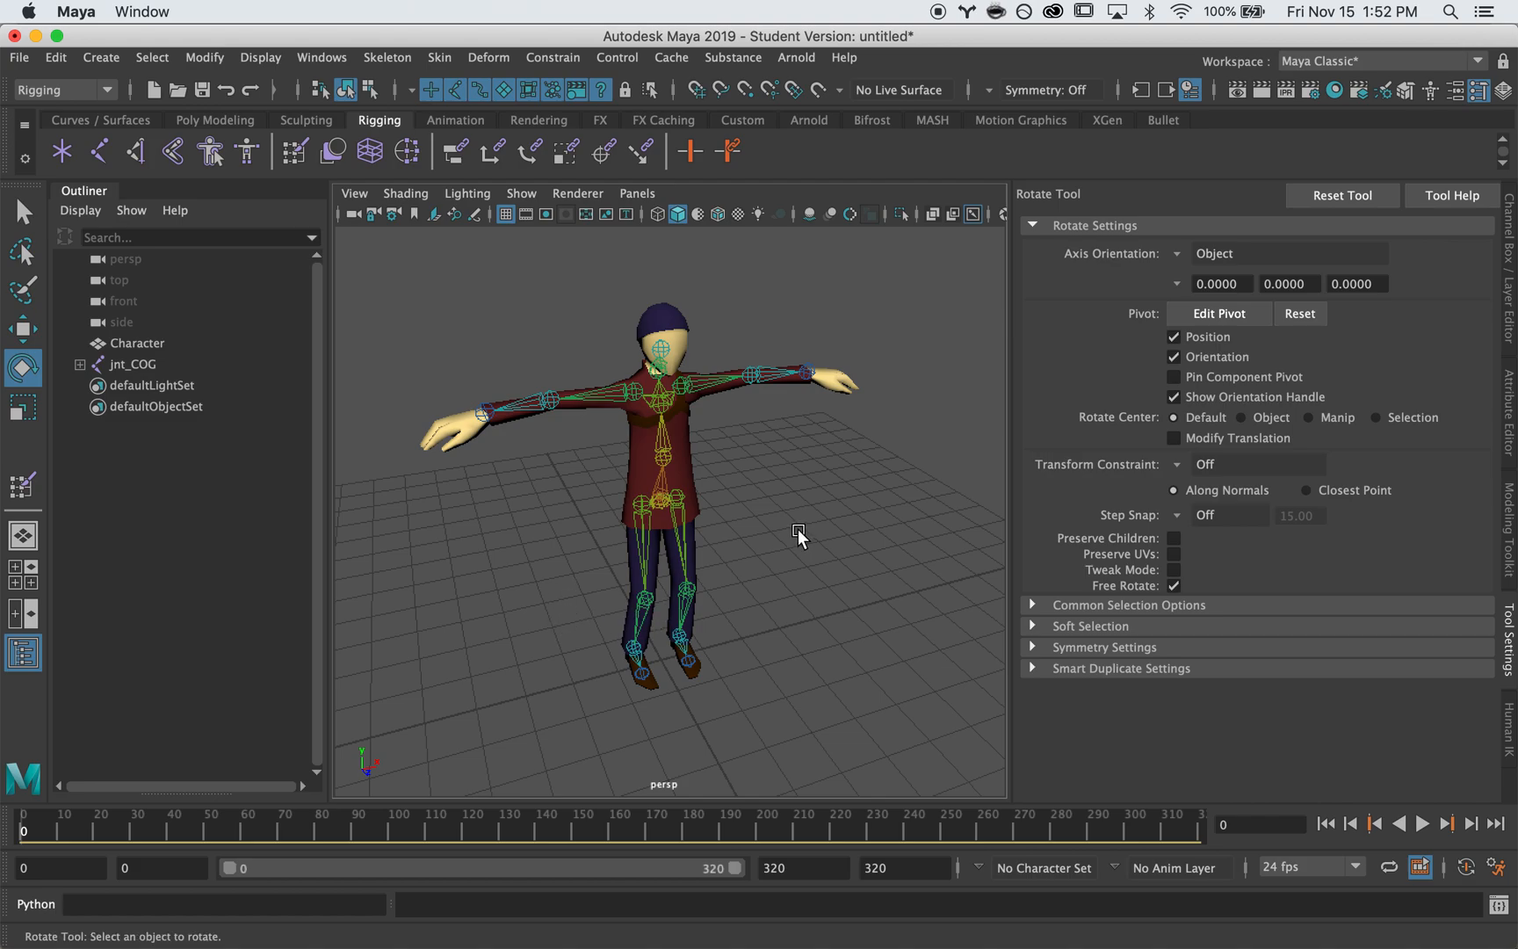
- Create a NURBS circle around the character's feet at the world origin
{"action": "left_click_drag", "start_coordinate": [814, 516], "coordinate": [747, 509]}
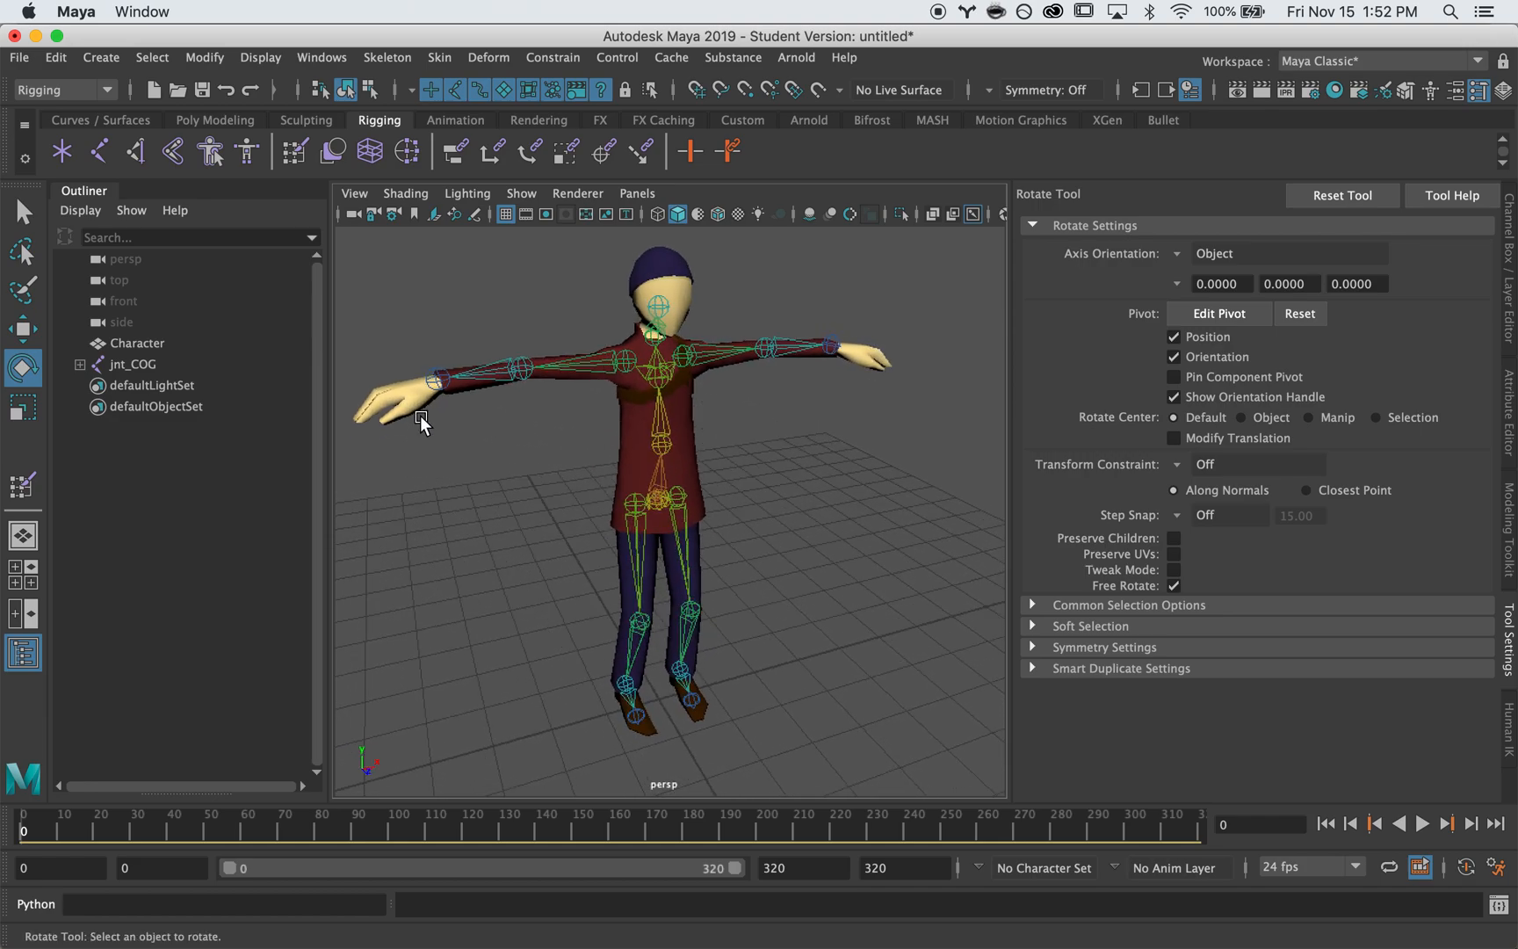
{"action": "left_click", "coordinate": [105, 120]}
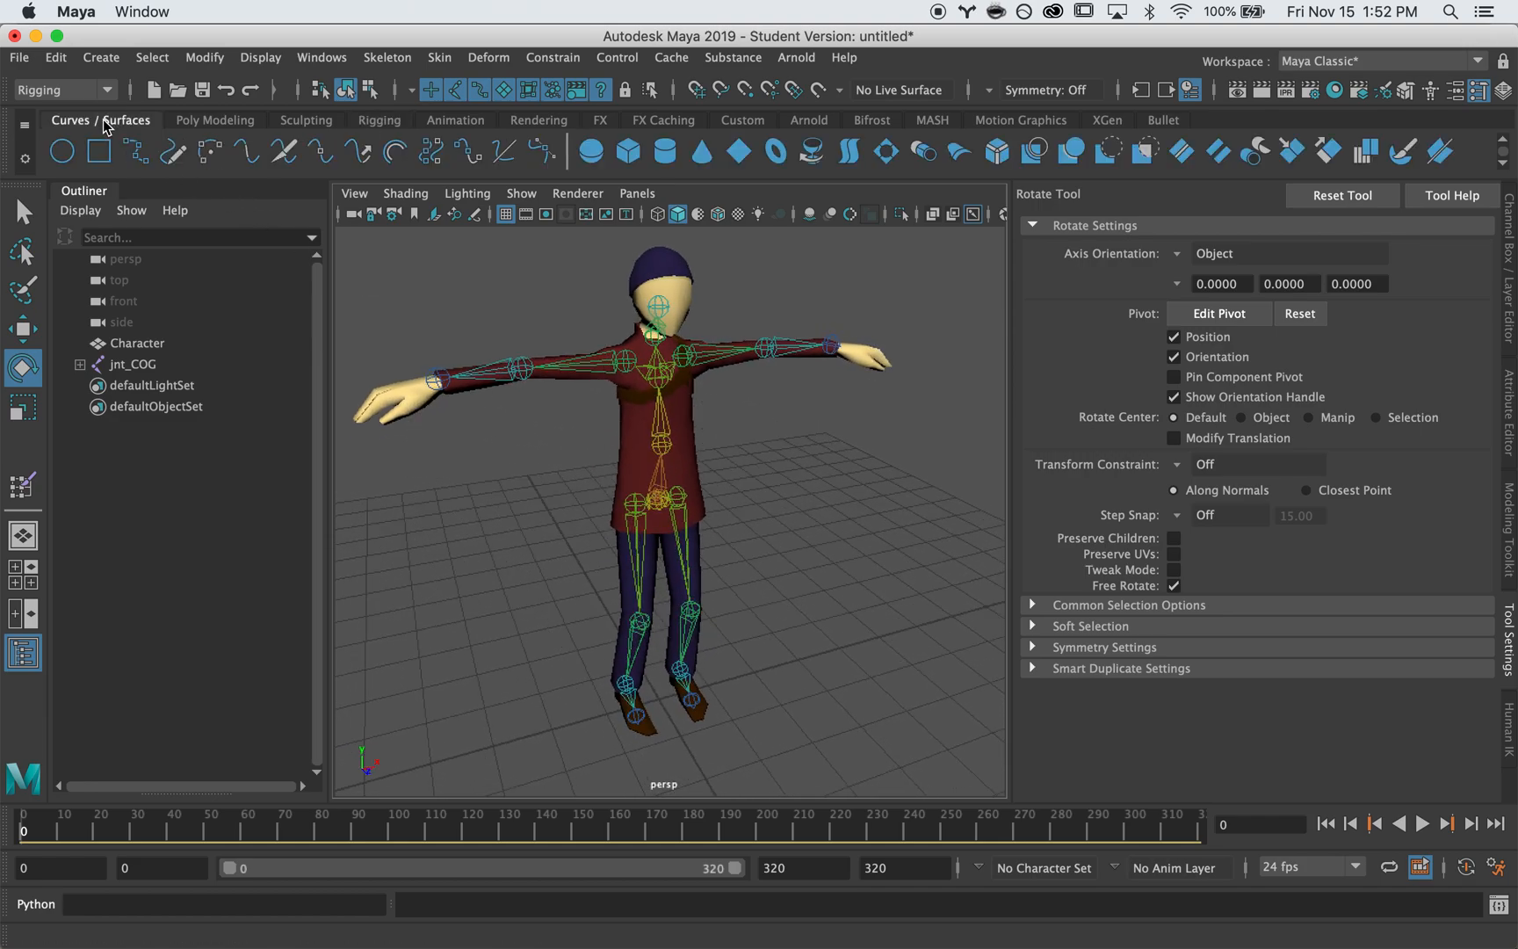
{"action": "left_click", "coordinate": [63, 153]}
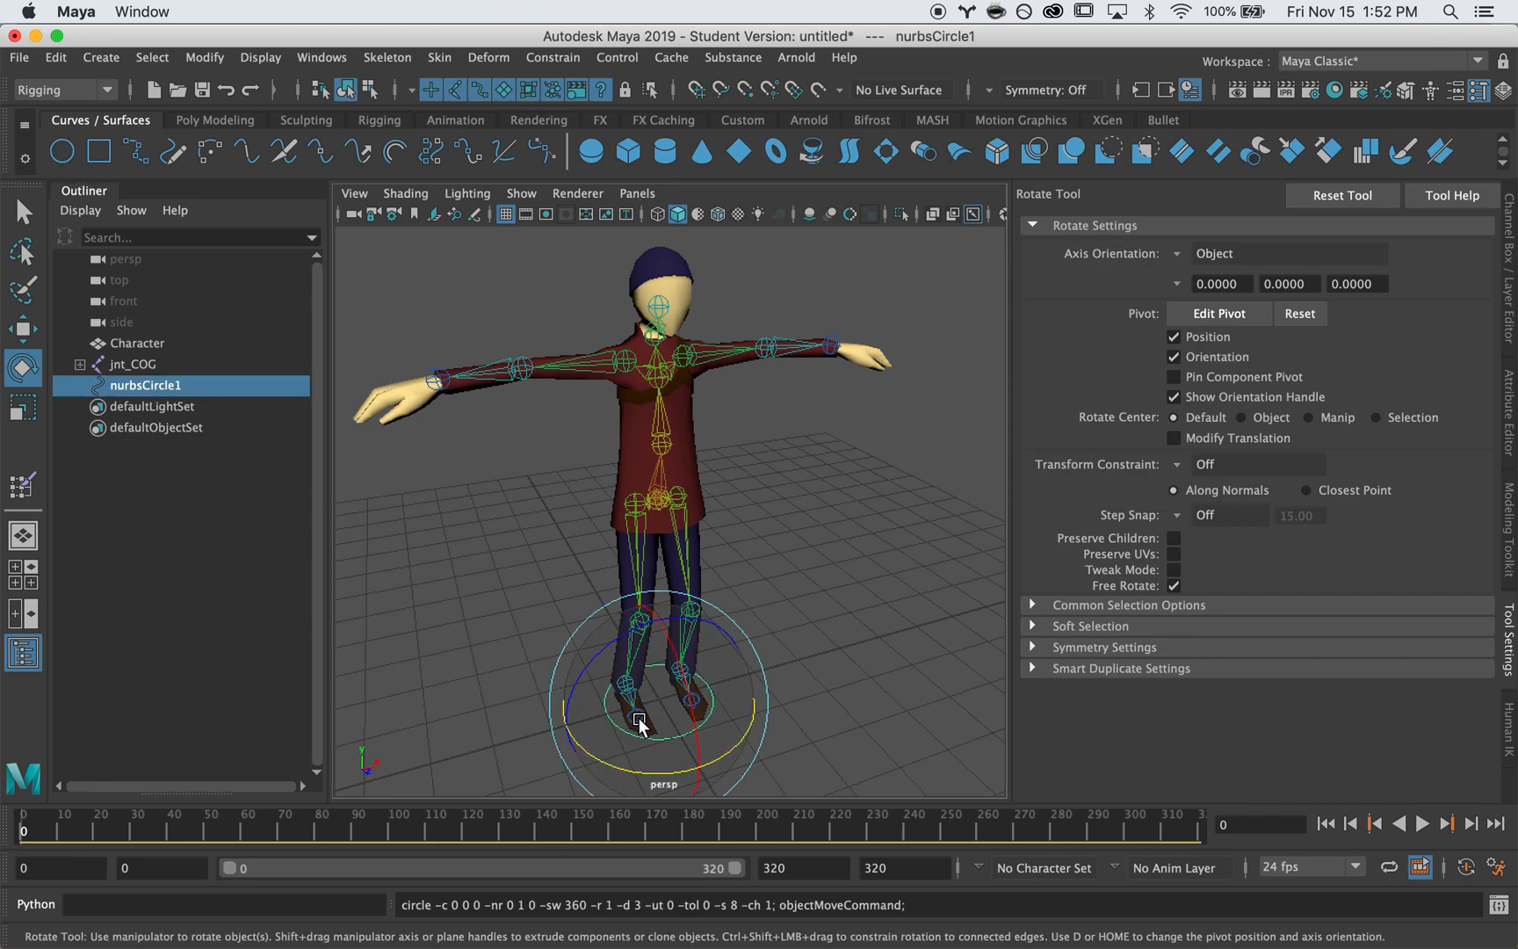
{"action": "key", "text": "q"}
{"action": "right_click_drag", "start_coordinate": [520, 719], "coordinate": [562, 694], "text": "alt"}
{"action": "mouse_move", "coordinate": [562, 694]}
{"action": "left_mouse_down", "text": "alt"}
{"action": "mouse_move", "coordinate": [539, 688]}
{"action": "mouse_move", "coordinate": [576, 699]}
{"action": "left_mouse_up", "text": "alt"}
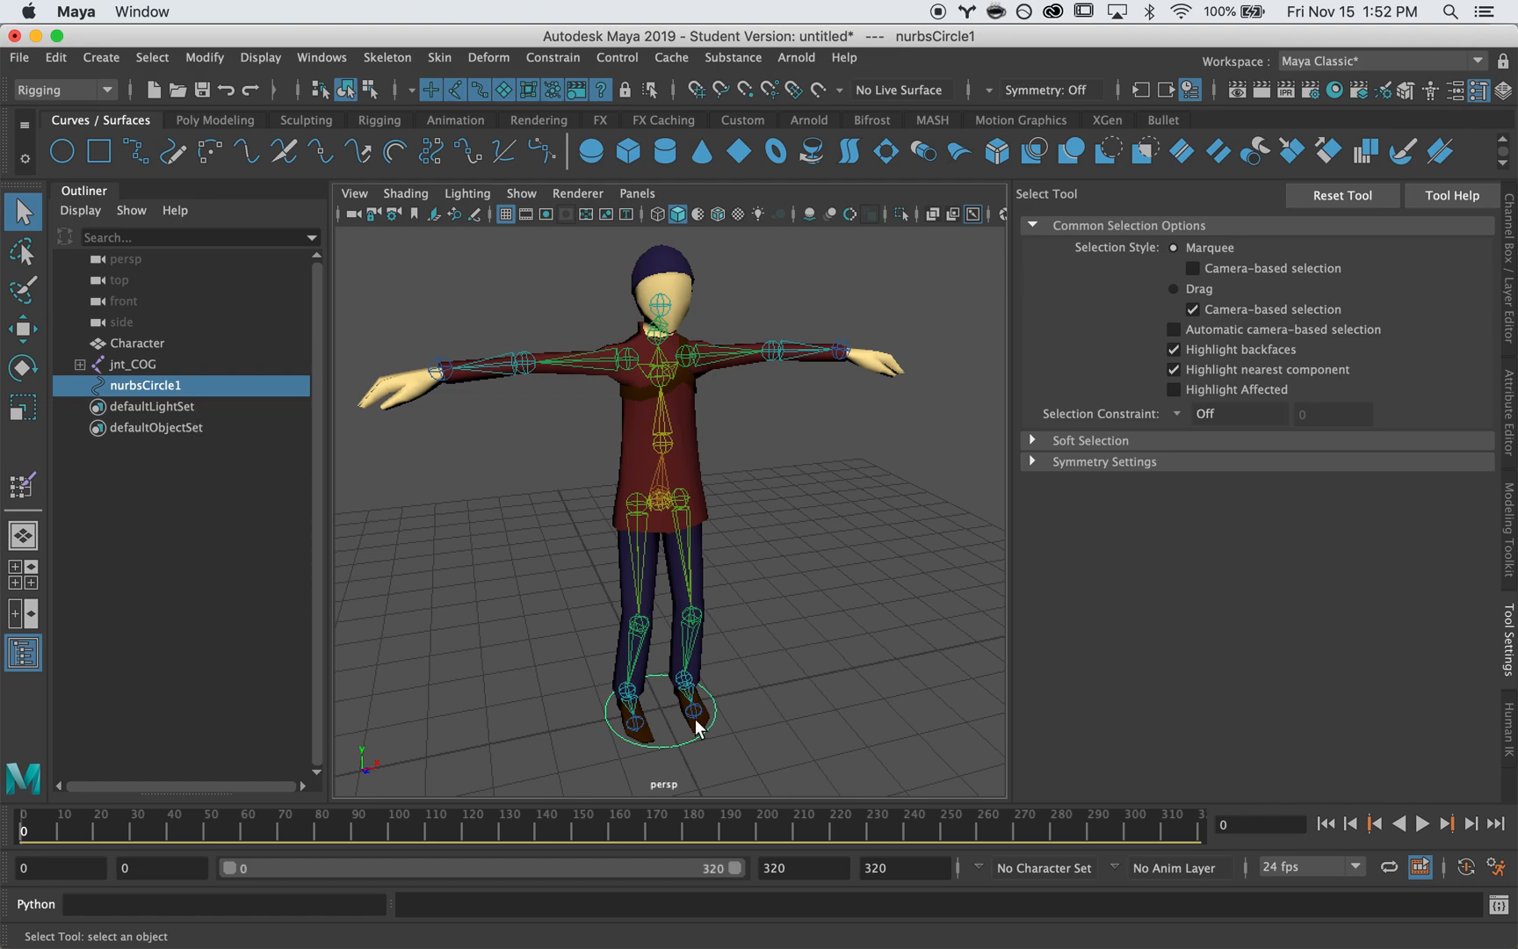
- Move the circle up onto the mid-spine joint, to about 5 units in Y and 0.2 in Z
{"action": "key", "text": "w"}
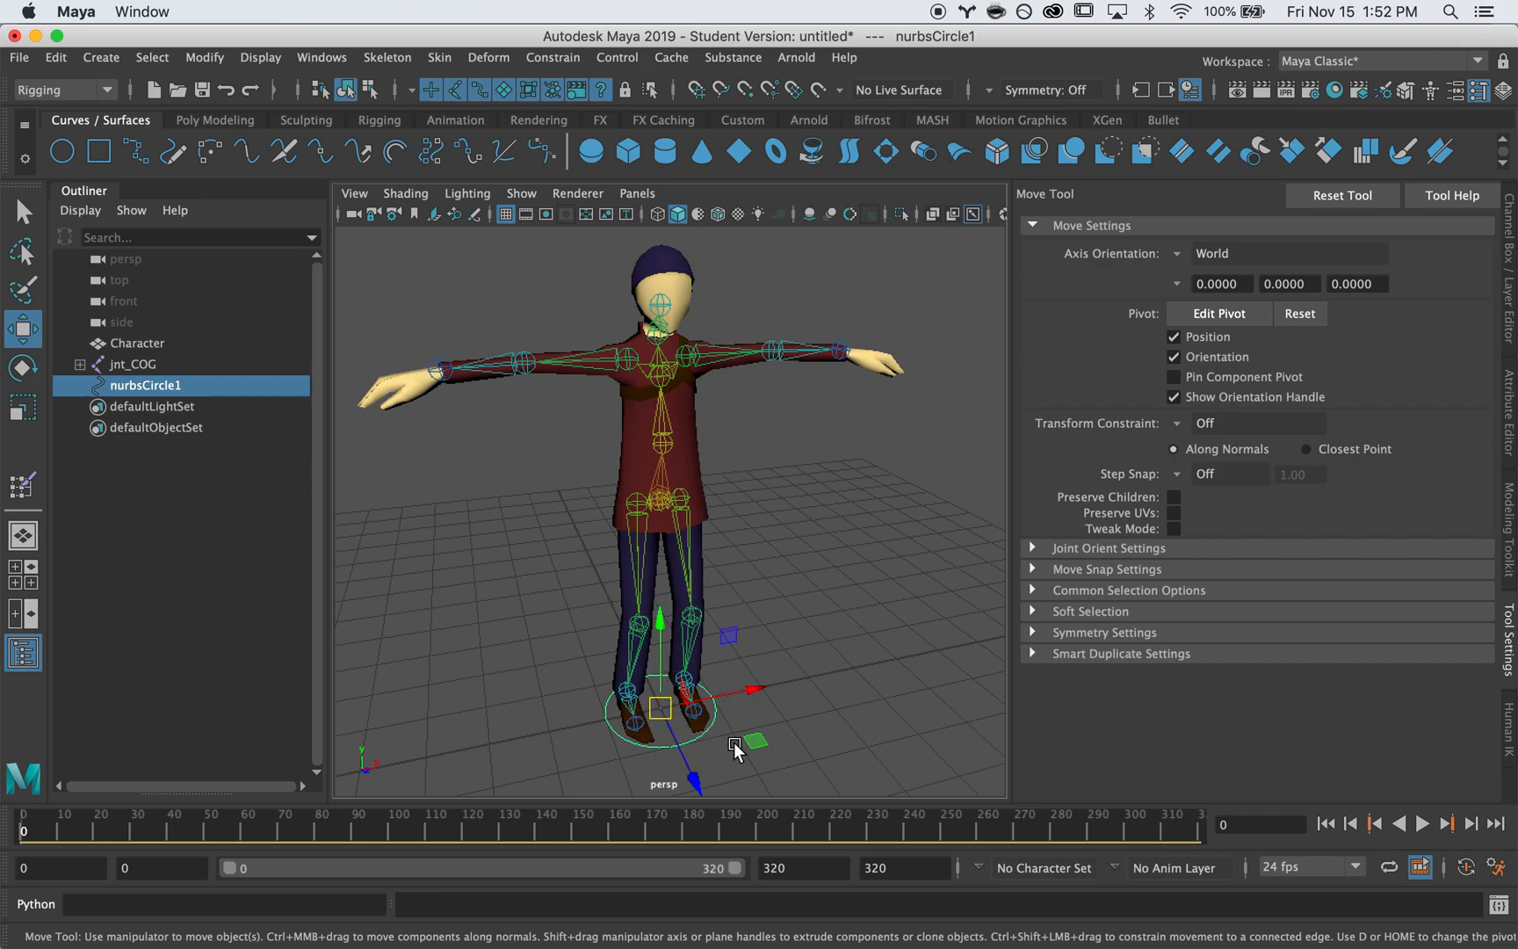
{"action": "left_click_drag", "start_coordinate": [661, 707], "coordinate": [661, 443]}
{"action": "key", "text": "f"}
{"action": "right_click_drag", "start_coordinate": [791, 557], "coordinate": [582, 593], "text": "alt"}
{"action": "left_click_drag", "start_coordinate": [582, 593], "coordinate": [678, 492], "text": "alt"}
{"action": "key", "text": "e"}
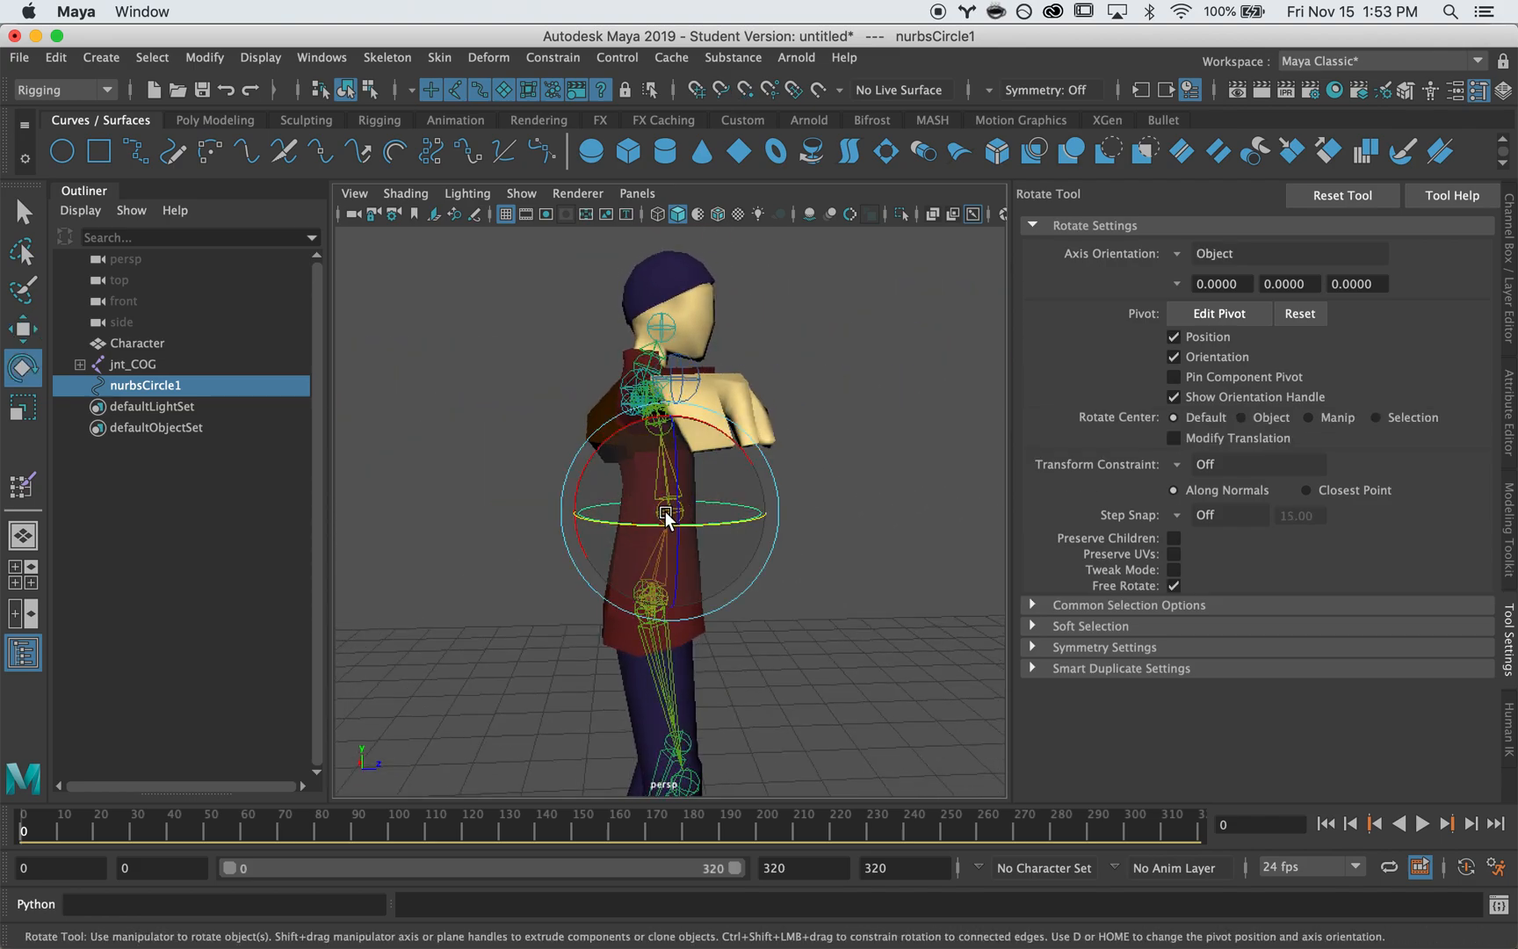
- Scale the circle uniformly to about 0.7 so it fits closer around the torso
{"action": "key", "text": "r"}
{"action": "left_click_drag", "start_coordinate": [666, 513], "coordinate": [619, 527]}
{"action": "mouse_move", "coordinate": [619, 527]}
{"action": "left_mouse_down", "text": "alt"}
{"action": "mouse_move", "coordinate": [608, 560]}
{"action": "mouse_move", "coordinate": [492, 515]}
{"action": "mouse_move", "coordinate": [640, 536]}
{"action": "mouse_move", "coordinate": [616, 538]}
{"action": "left_mouse_up", "text": "alt"}
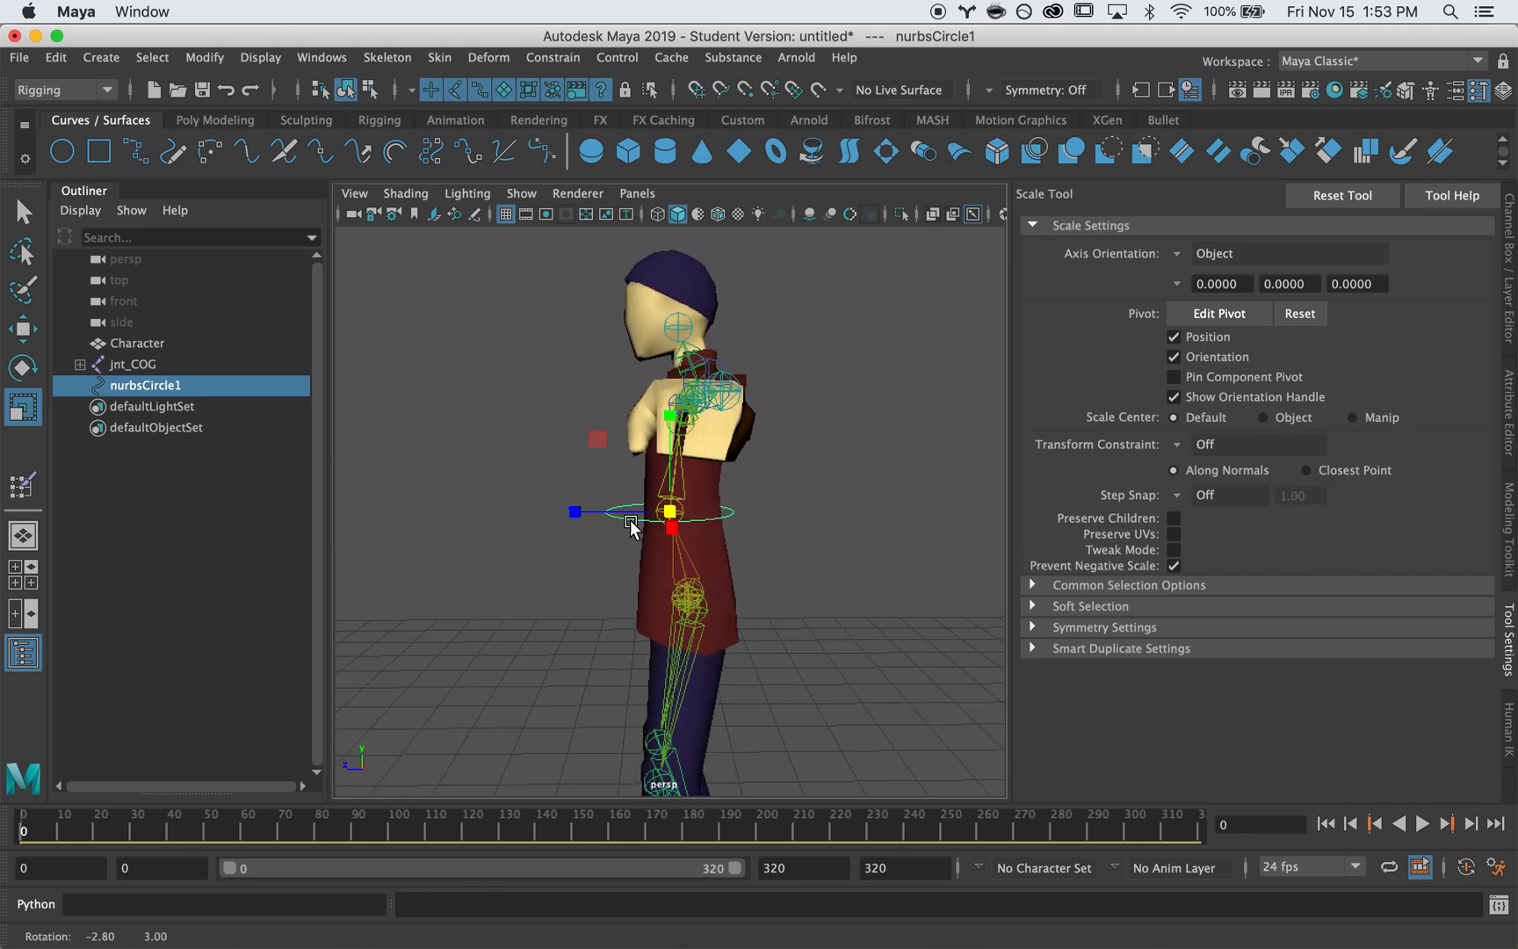
{"action": "right_click_drag", "start_coordinate": [627, 570], "coordinate": [881, 565], "text": "alt"}
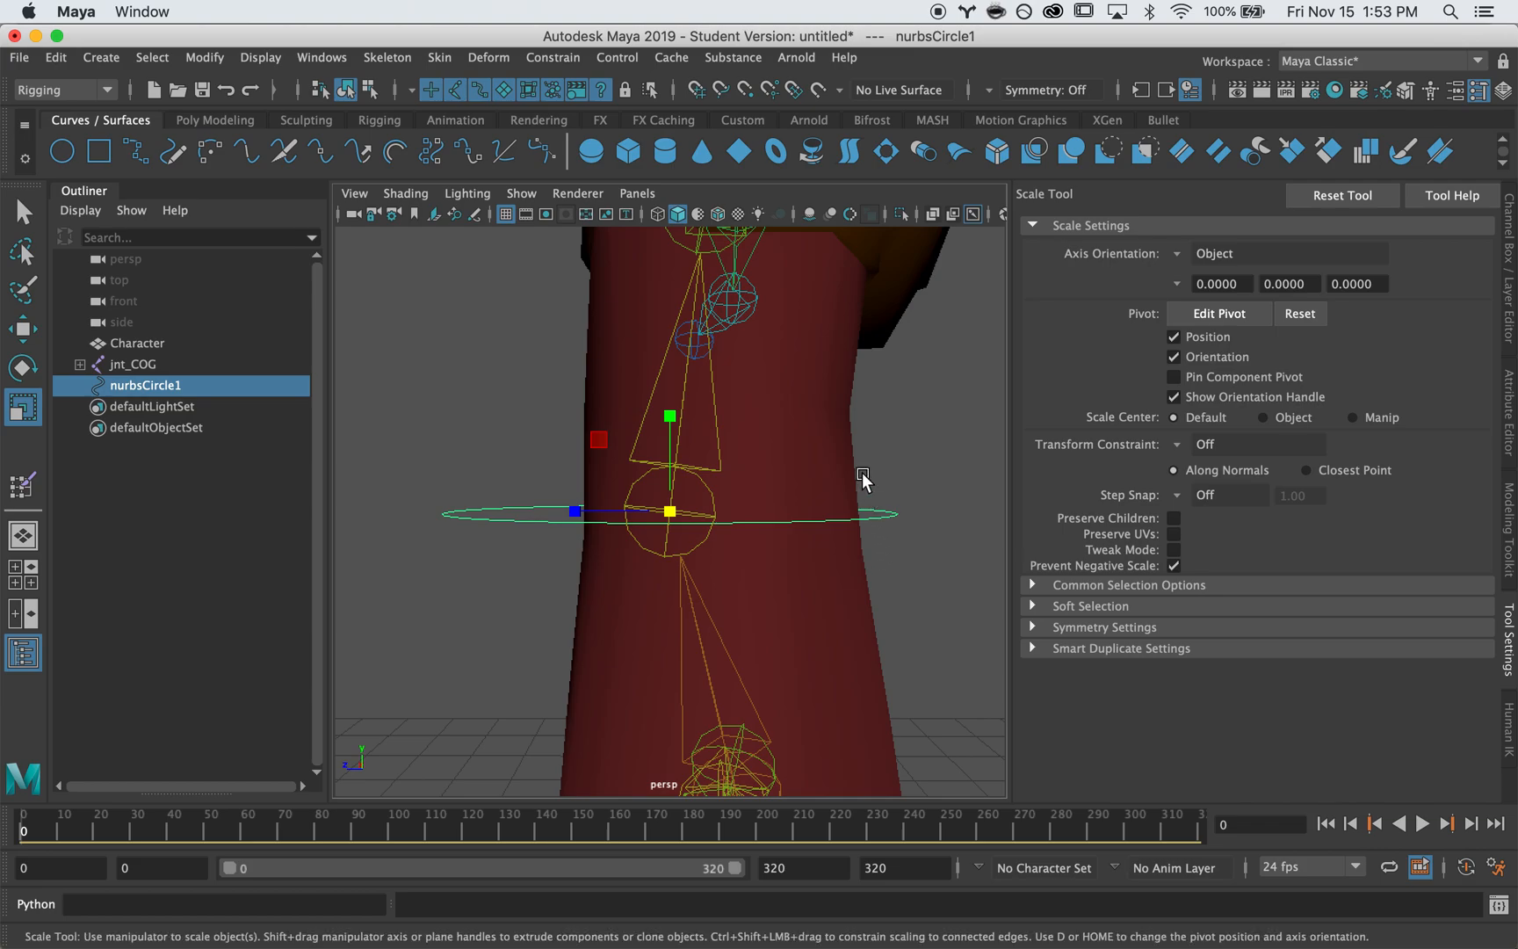
- Rotate the circle about -5 degrees around X to follow the spine joint's tilt, and display its transform channels
{"action": "key", "text": "e"}
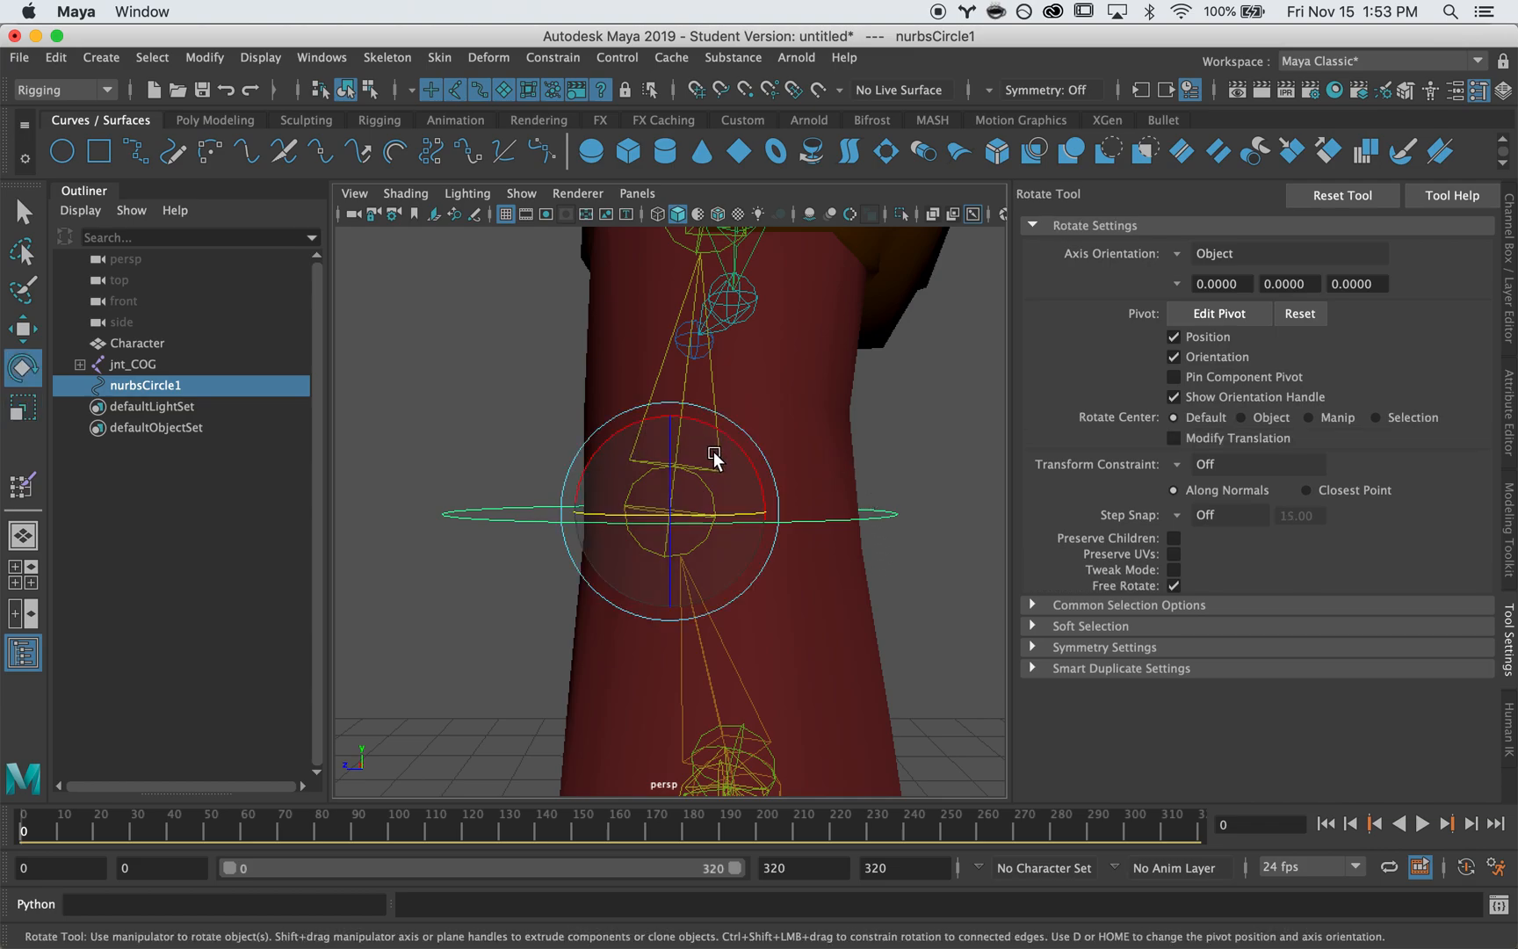
{"action": "left_click_drag", "start_coordinate": [738, 446], "coordinate": [773, 455]}
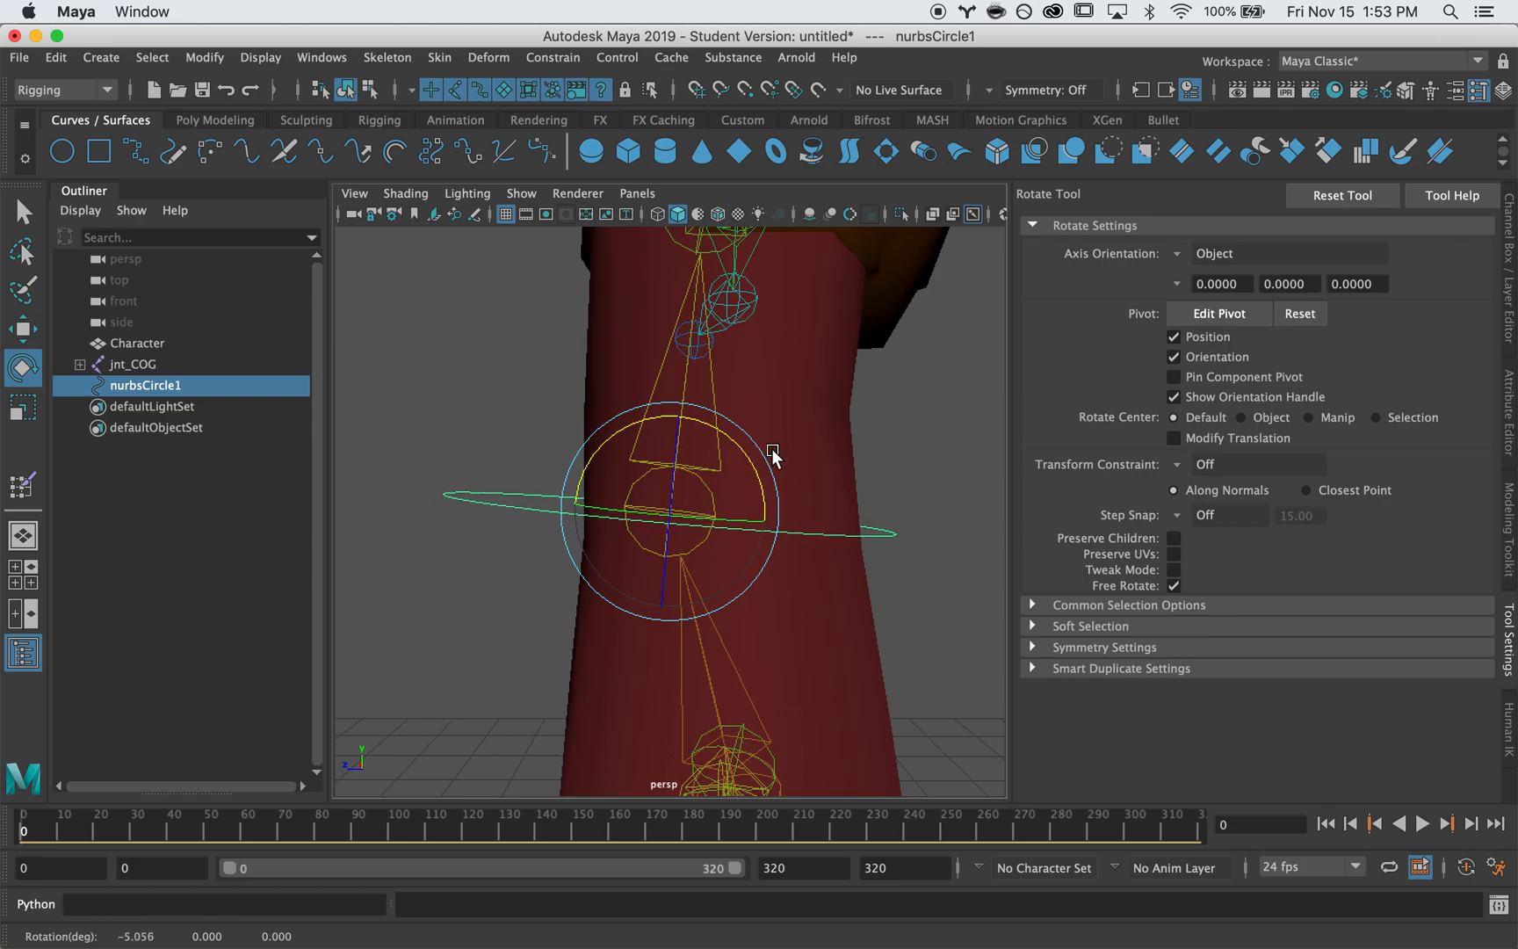
{"action": "left_click", "coordinate": [1507, 281]}
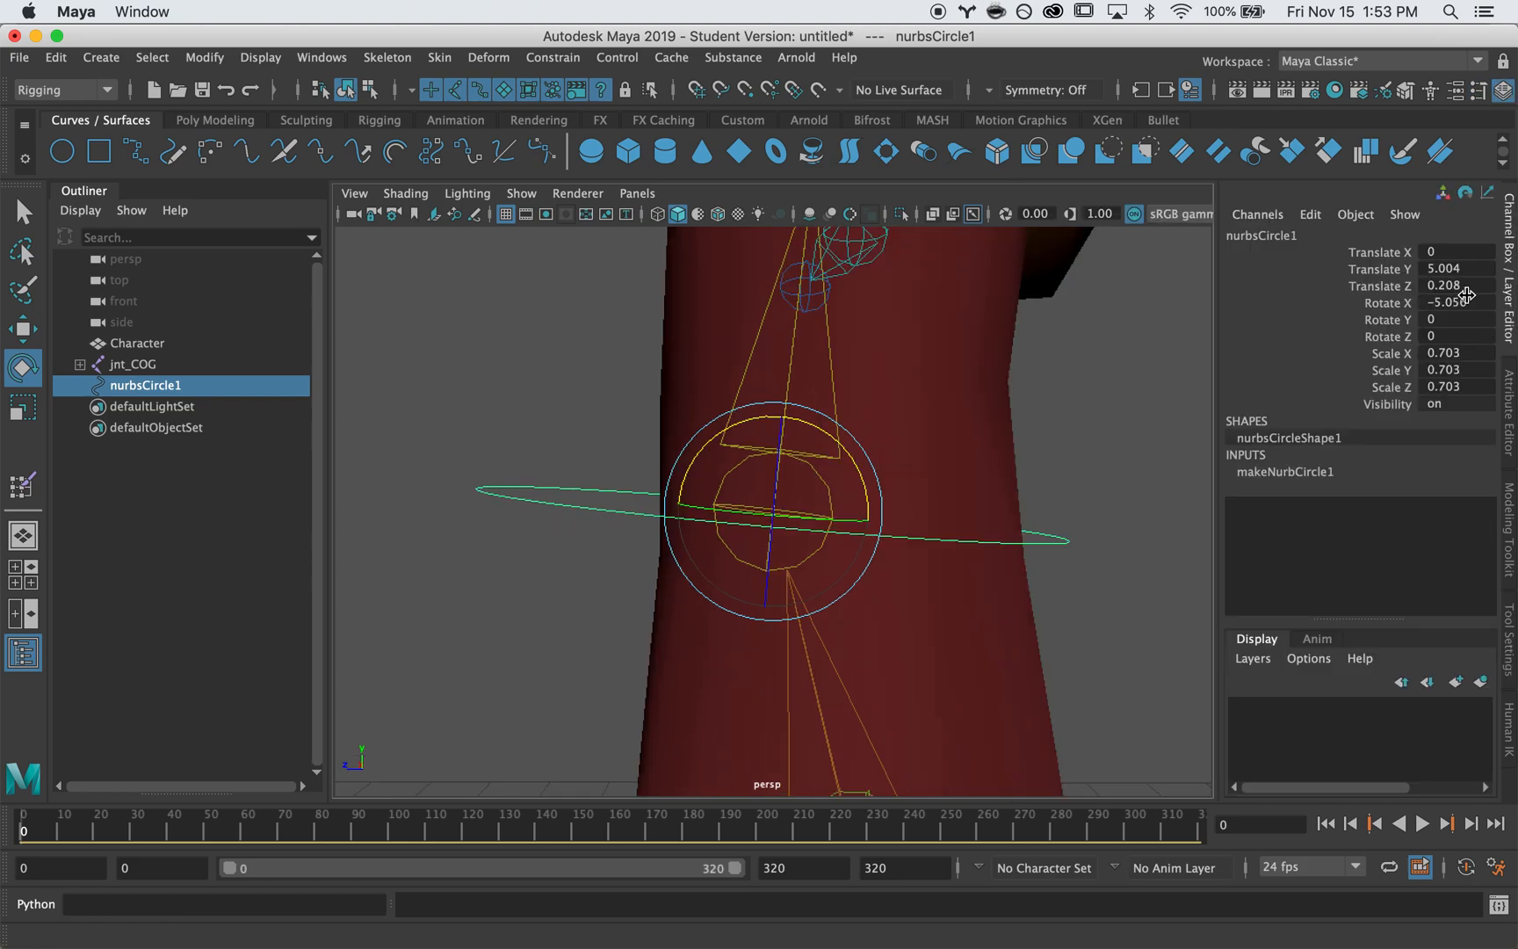
{"action": "key", "text": "q"}
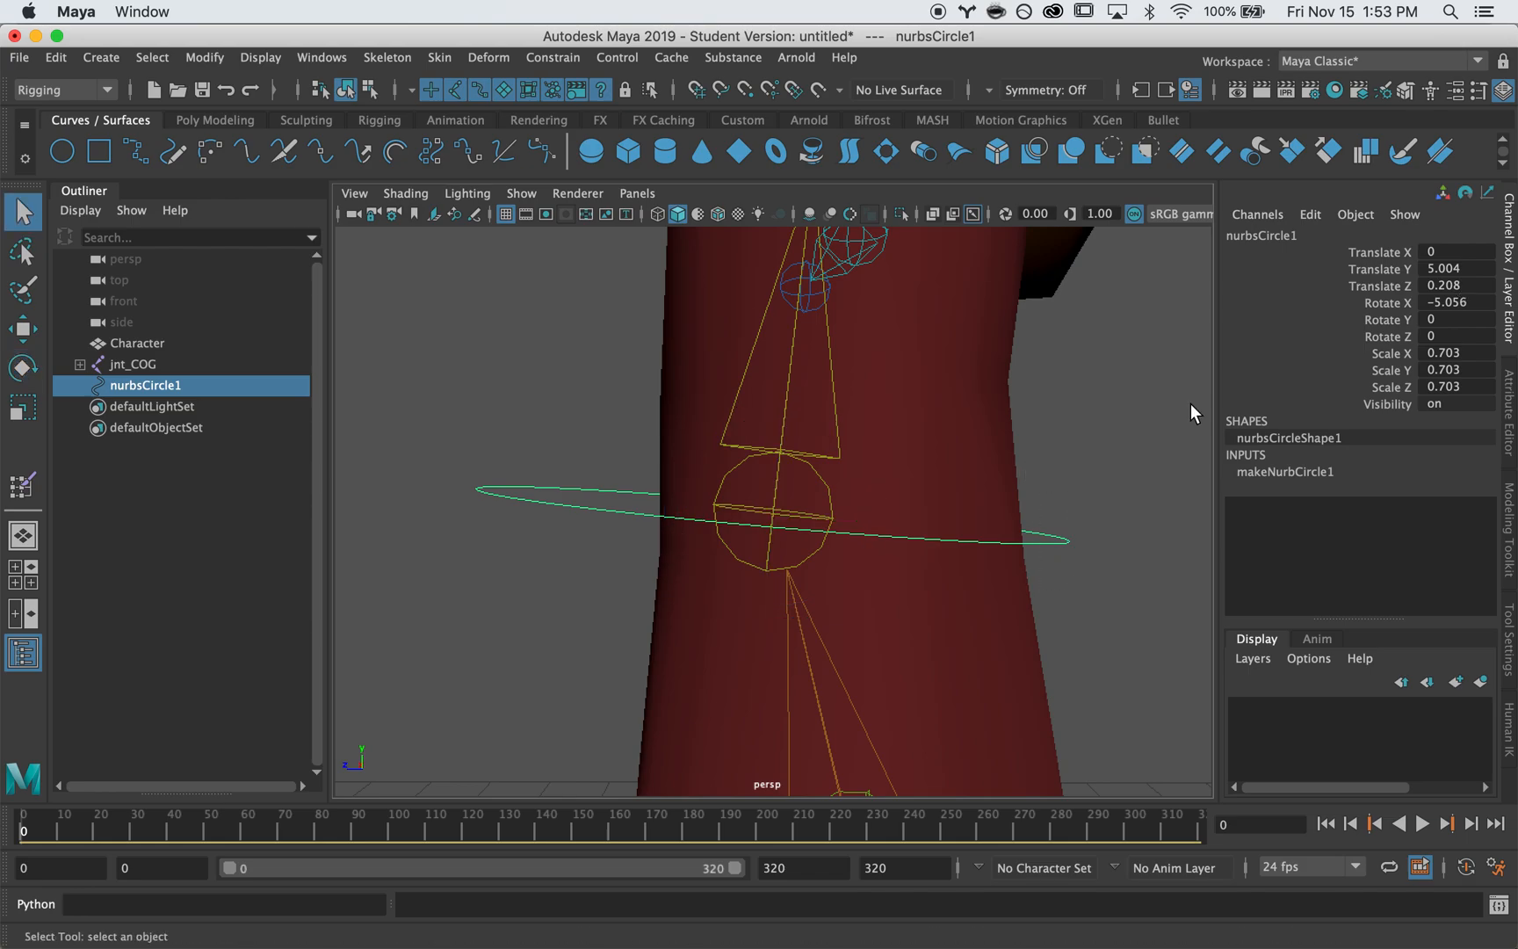
- Examine the circle around the torso and the character's arm joints from the front and side
{"action": "right_click_drag", "start_coordinate": [967, 546], "coordinate": [627, 599], "text": "alt"}
{"action": "left_click_drag", "start_coordinate": [627, 599], "coordinate": [979, 626], "text": "alt"}
{"action": "right_click_drag", "start_coordinate": [980, 626], "coordinate": [729, 630], "text": "alt"}
{"action": "left_click_drag", "start_coordinate": [729, 630], "coordinate": [809, 627], "text": "alt"}
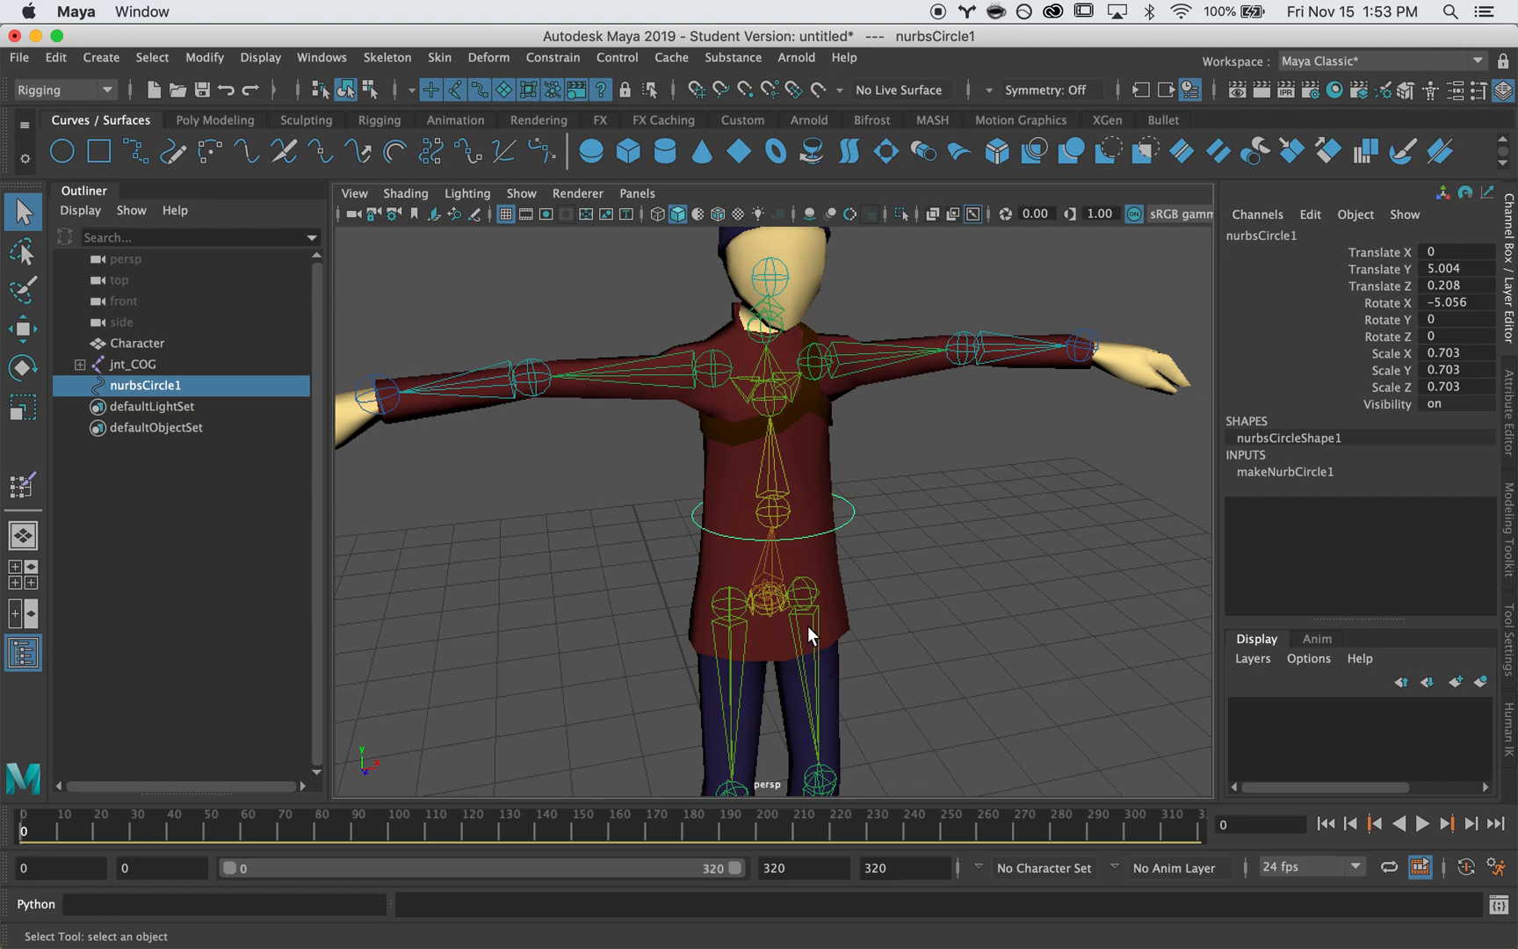
{"action": "left_click", "coordinate": [901, 355]}
{"action": "left_click", "coordinate": [961, 353]}
{"action": "left_click", "coordinate": [1085, 348]}
{"action": "left_click_drag", "start_coordinate": [848, 497], "coordinate": [863, 527]}
{"action": "left_click_drag", "start_coordinate": [955, 539], "coordinate": [615, 518], "text": "alt"}
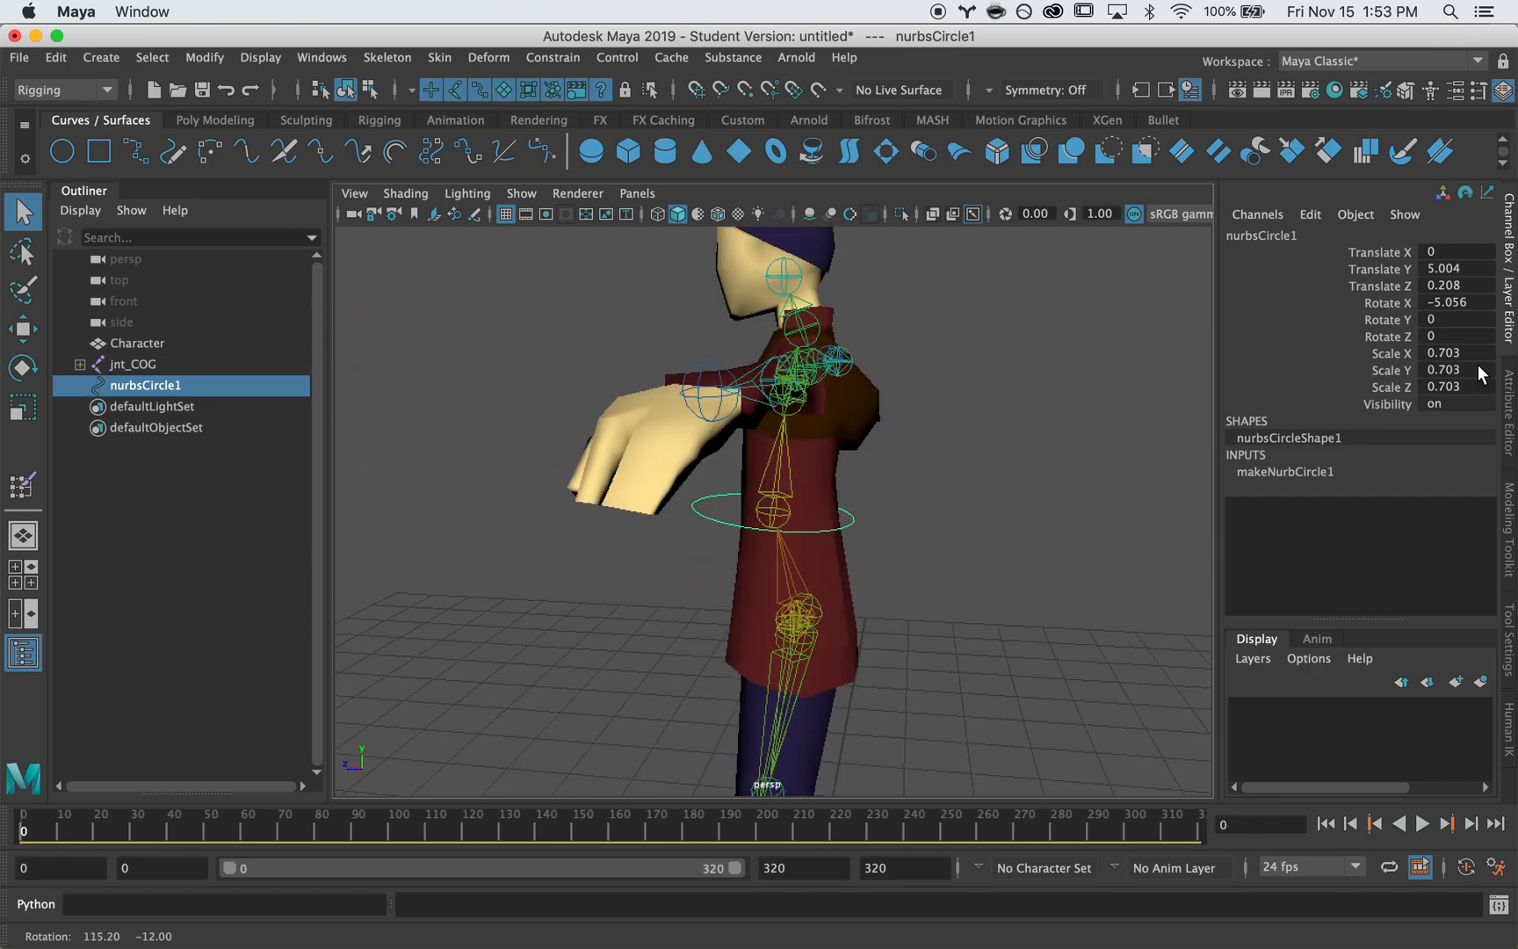
- Reset the circle's translation and rotation values to 0 and its scale values to 1
{"action": "left_click_drag", "start_coordinate": [1459, 252], "coordinate": [1462, 328]}
{"action": "type", "text": "0"}
{"action": "key", "text": "Return"}
{"action": "left_click_drag", "start_coordinate": [1038, 621], "coordinate": [944, 678], "text": "alt"}
{"action": "left_click_drag", "start_coordinate": [1388, 354], "coordinate": [1388, 386]}
{"action": "type", "text": "1"}
{"action": "key", "text": "Return"}
{"action": "left_click", "coordinate": [620, 520]}
{"action": "left_click_drag", "start_coordinate": [619, 520], "coordinate": [762, 535], "text": "alt"}
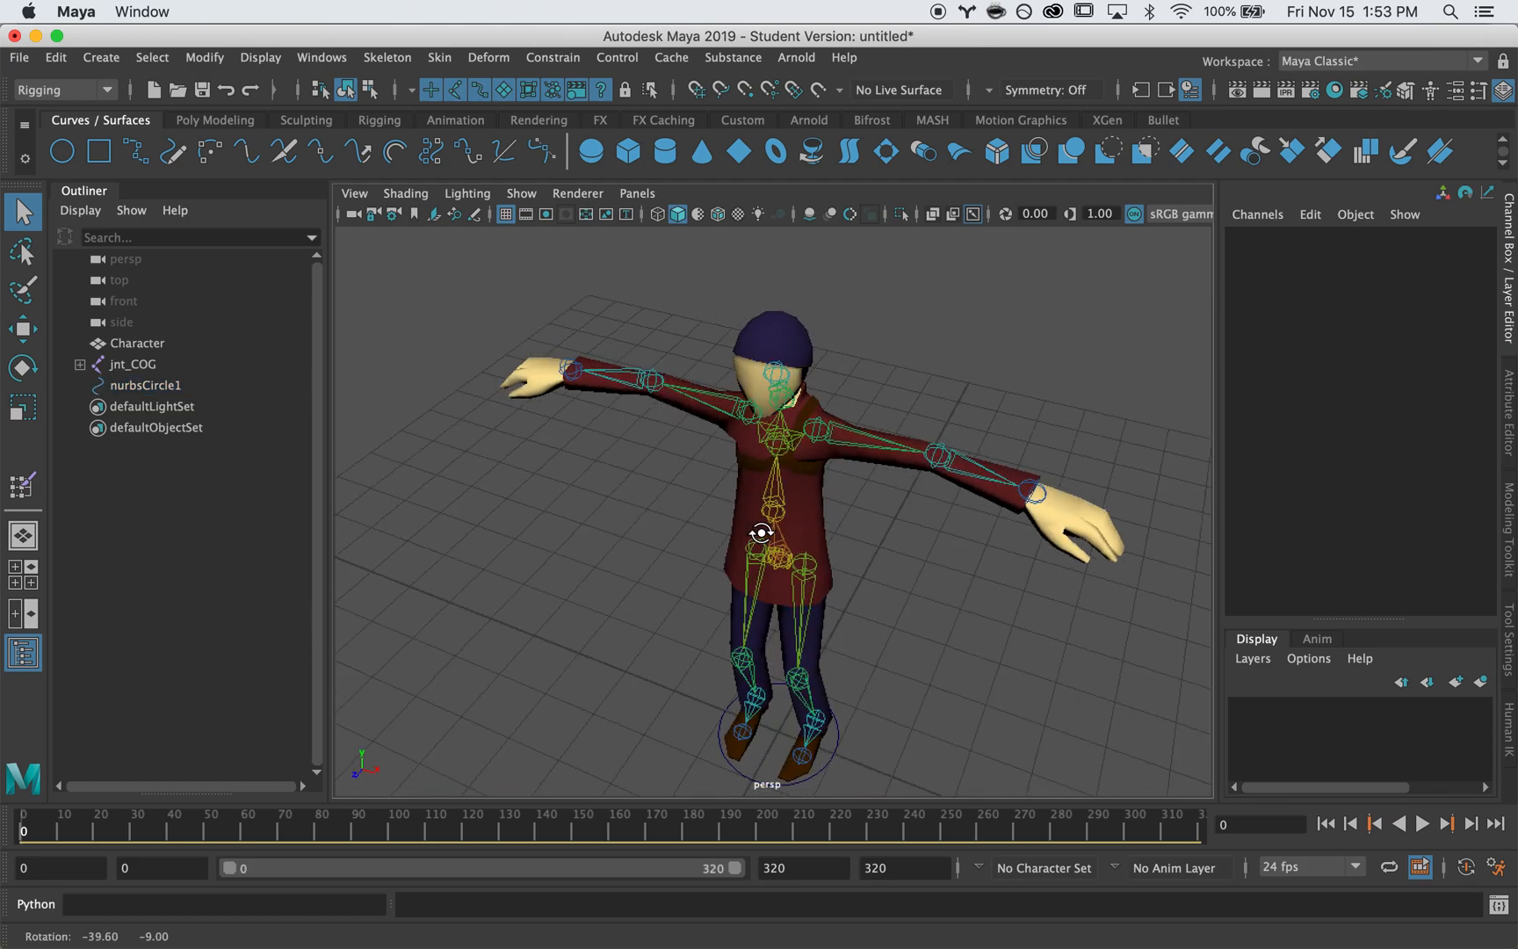
- Place the circle in a group of its own and expand the group to show its child
{"action": "middle_click_drag", "start_coordinate": [762, 535], "coordinate": [820, 515], "text": "alt"}
{"action": "left_click_drag", "start_coordinate": [820, 515], "coordinate": [865, 637], "text": "alt"}
{"action": "left_click", "coordinate": [821, 723]}
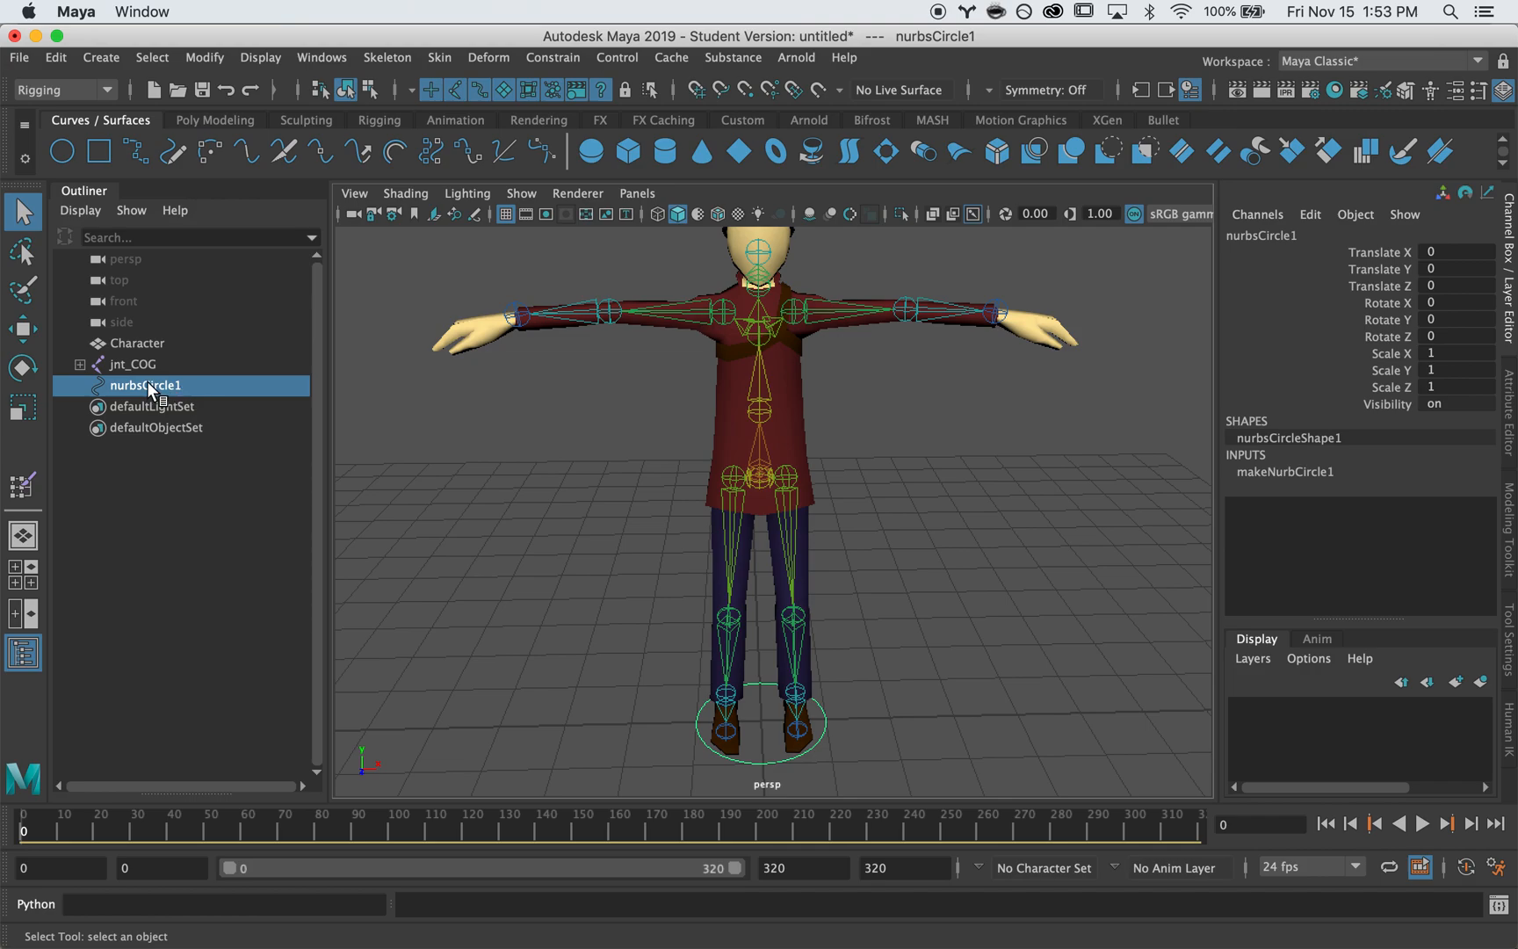
{"action": "key", "text": "ctrl+g"}
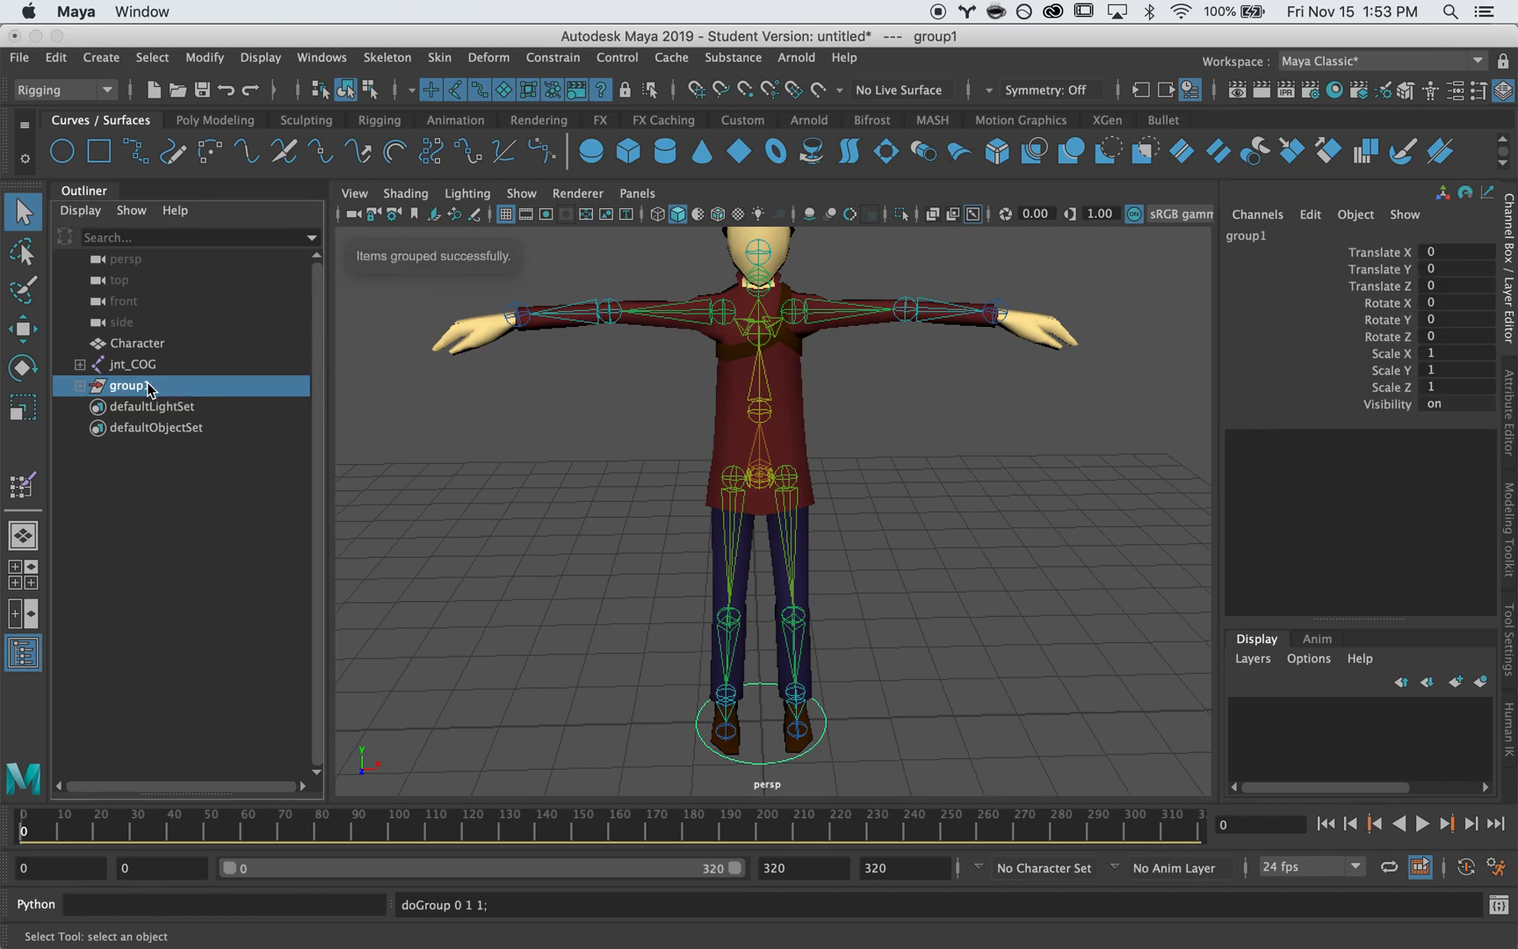
{"action": "left_click", "coordinate": [80, 385]}
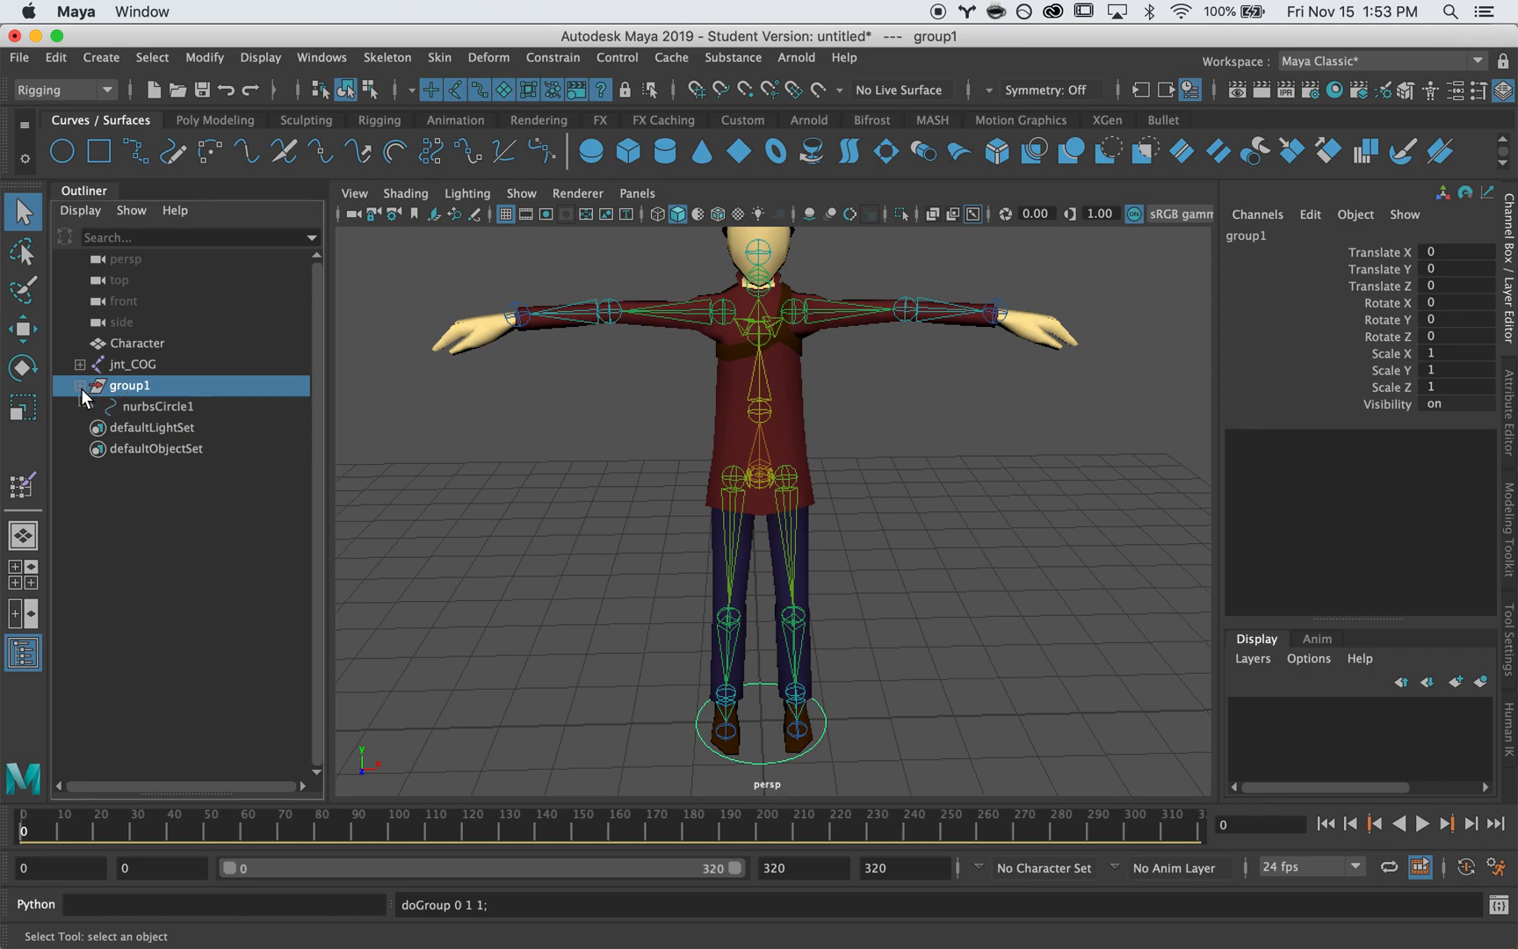
- Rename the new group as p_cc_COG
{"action": "double_click", "coordinate": [137, 389]}
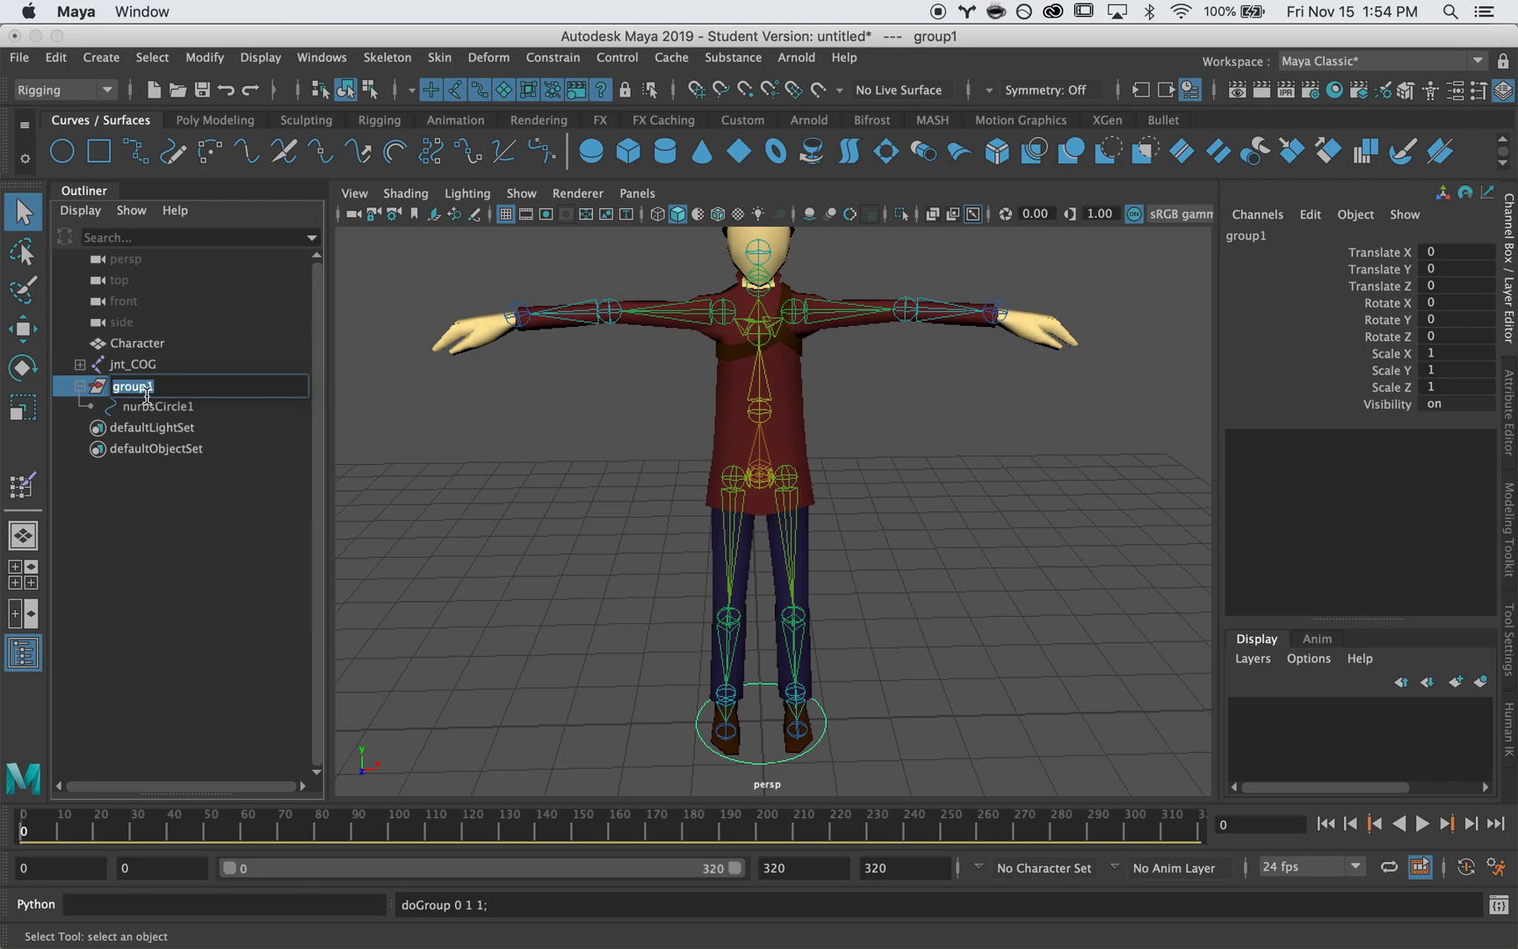
{"action": "type", "text": "cc_COG"}
{"action": "key", "text": "Return"}
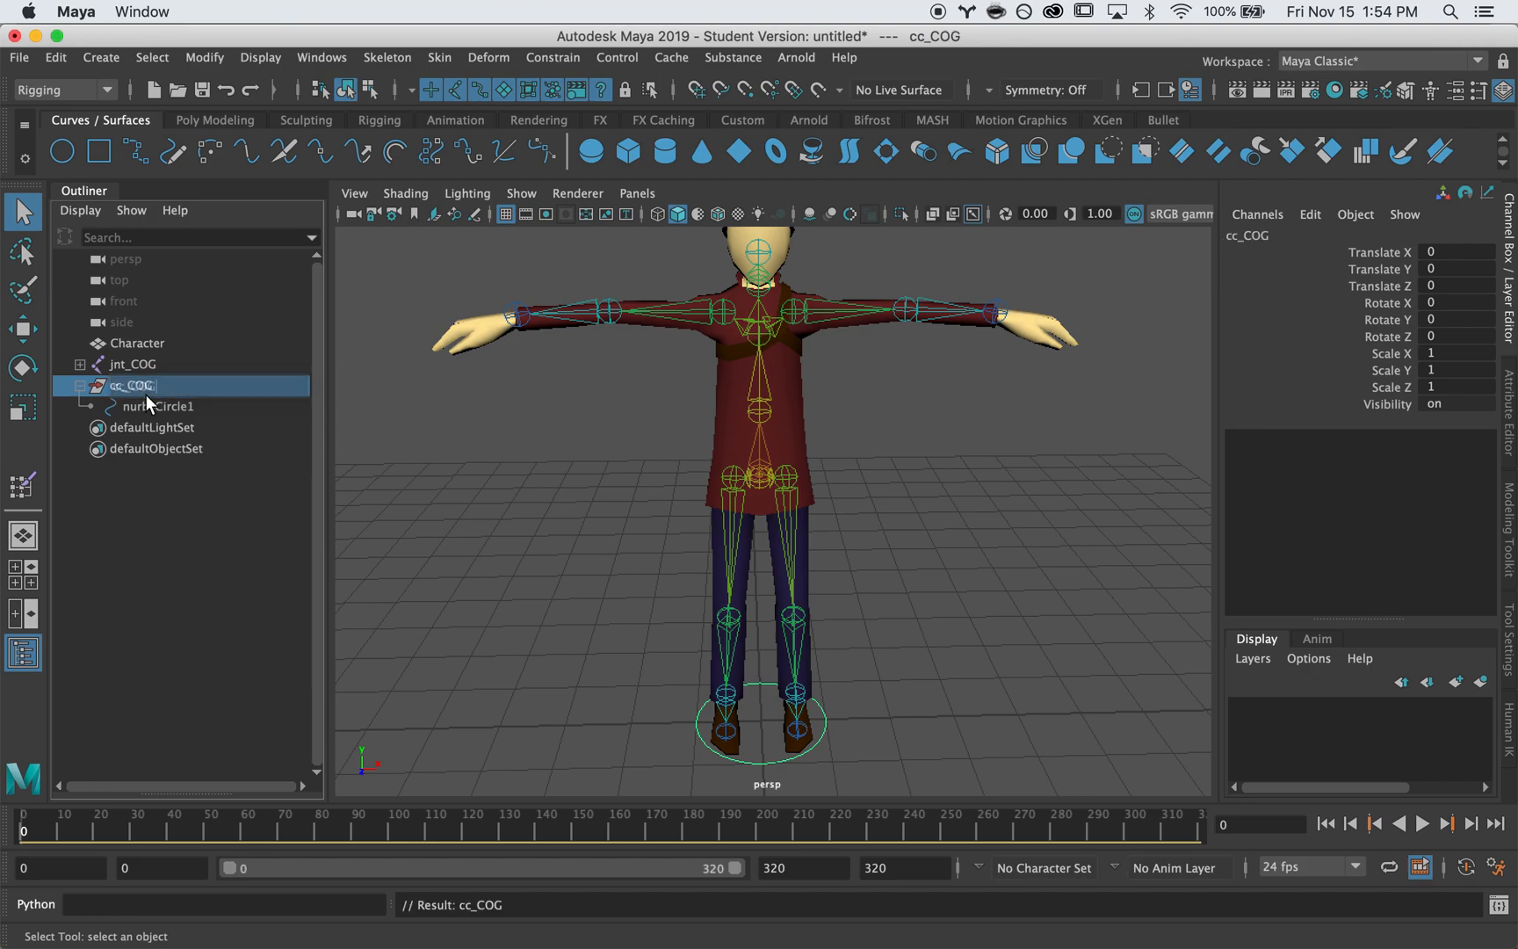
{"action": "double_click", "coordinate": [146, 404]}
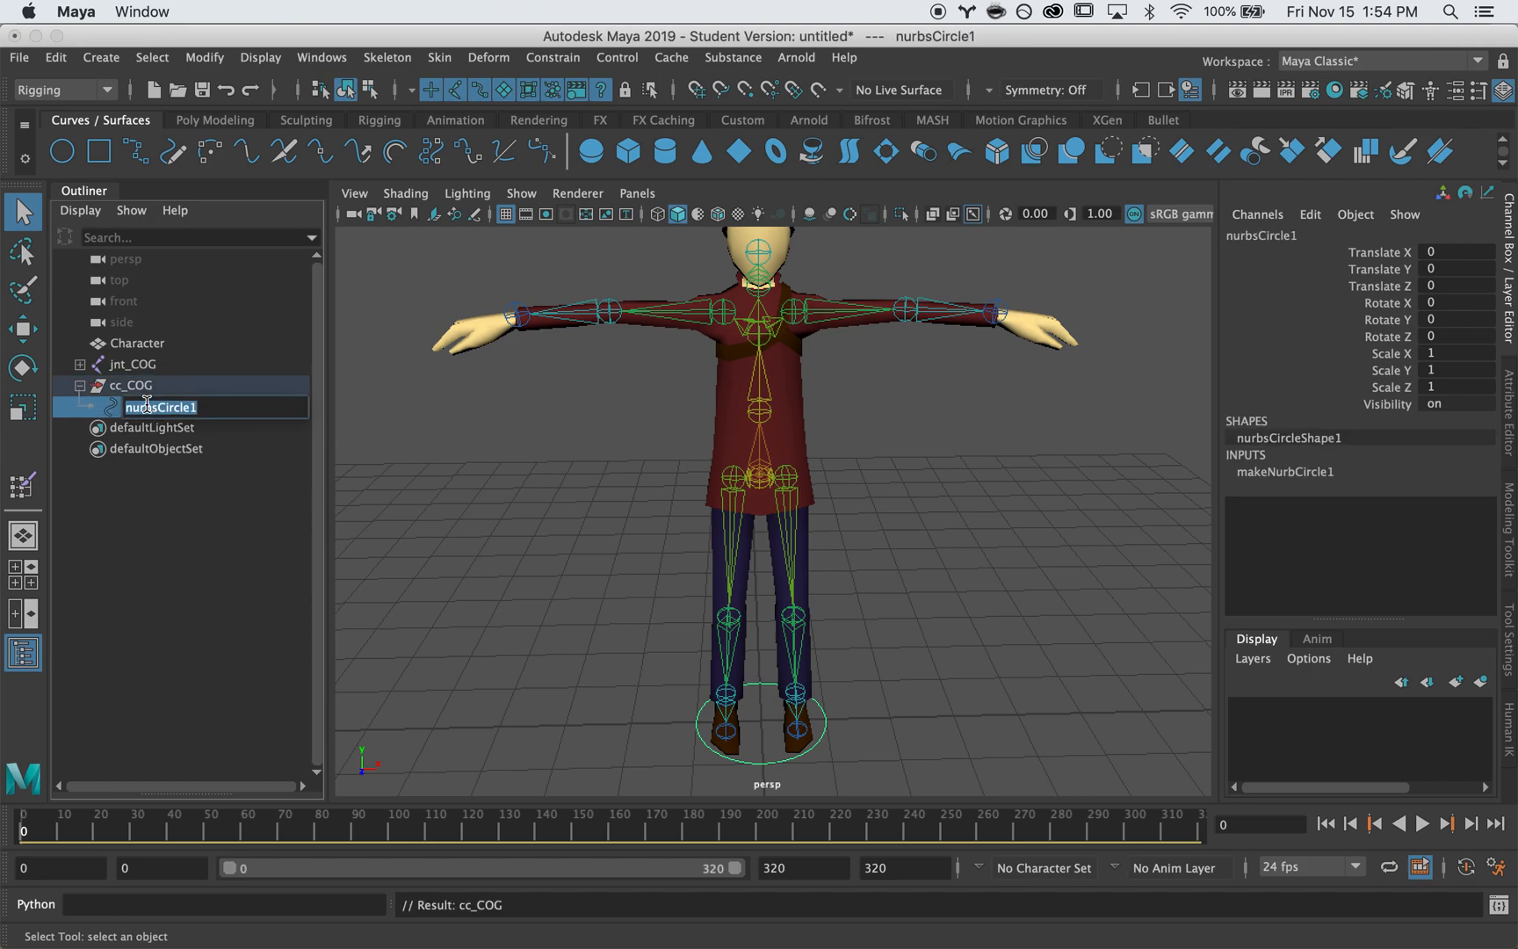
{"action": "double_click", "coordinate": [145, 388]}
{"action": "key", "text": "Left"}
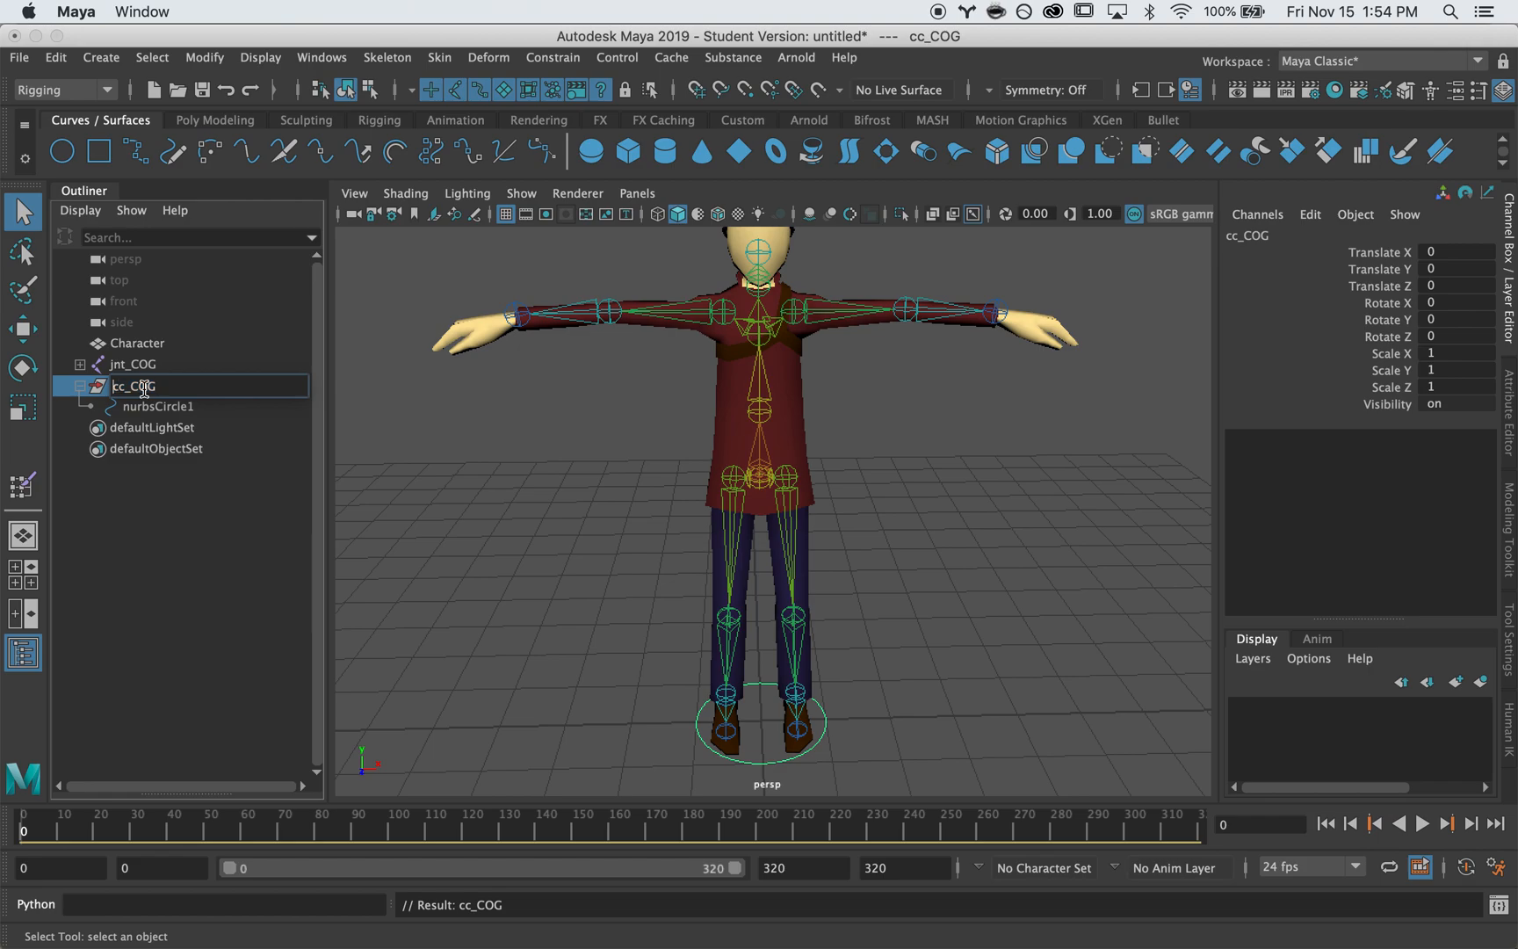
{"action": "type", "text": "p_"}
{"action": "key", "text": "Return"}
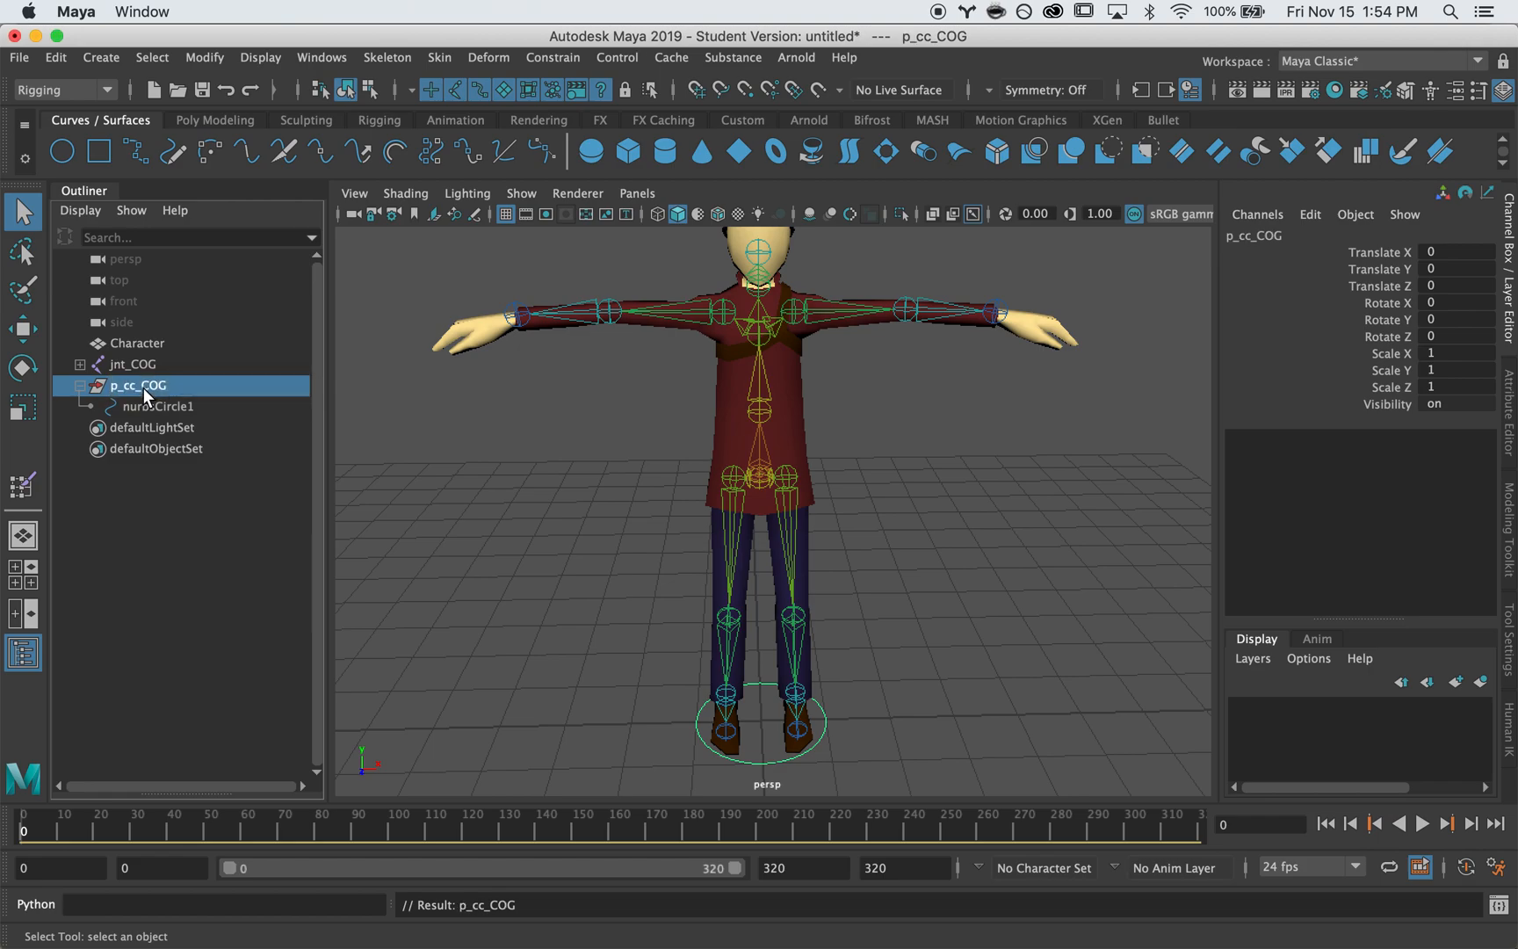
- Rename the circle inside the group as cc_COG
{"action": "left_click", "coordinate": [141, 405]}
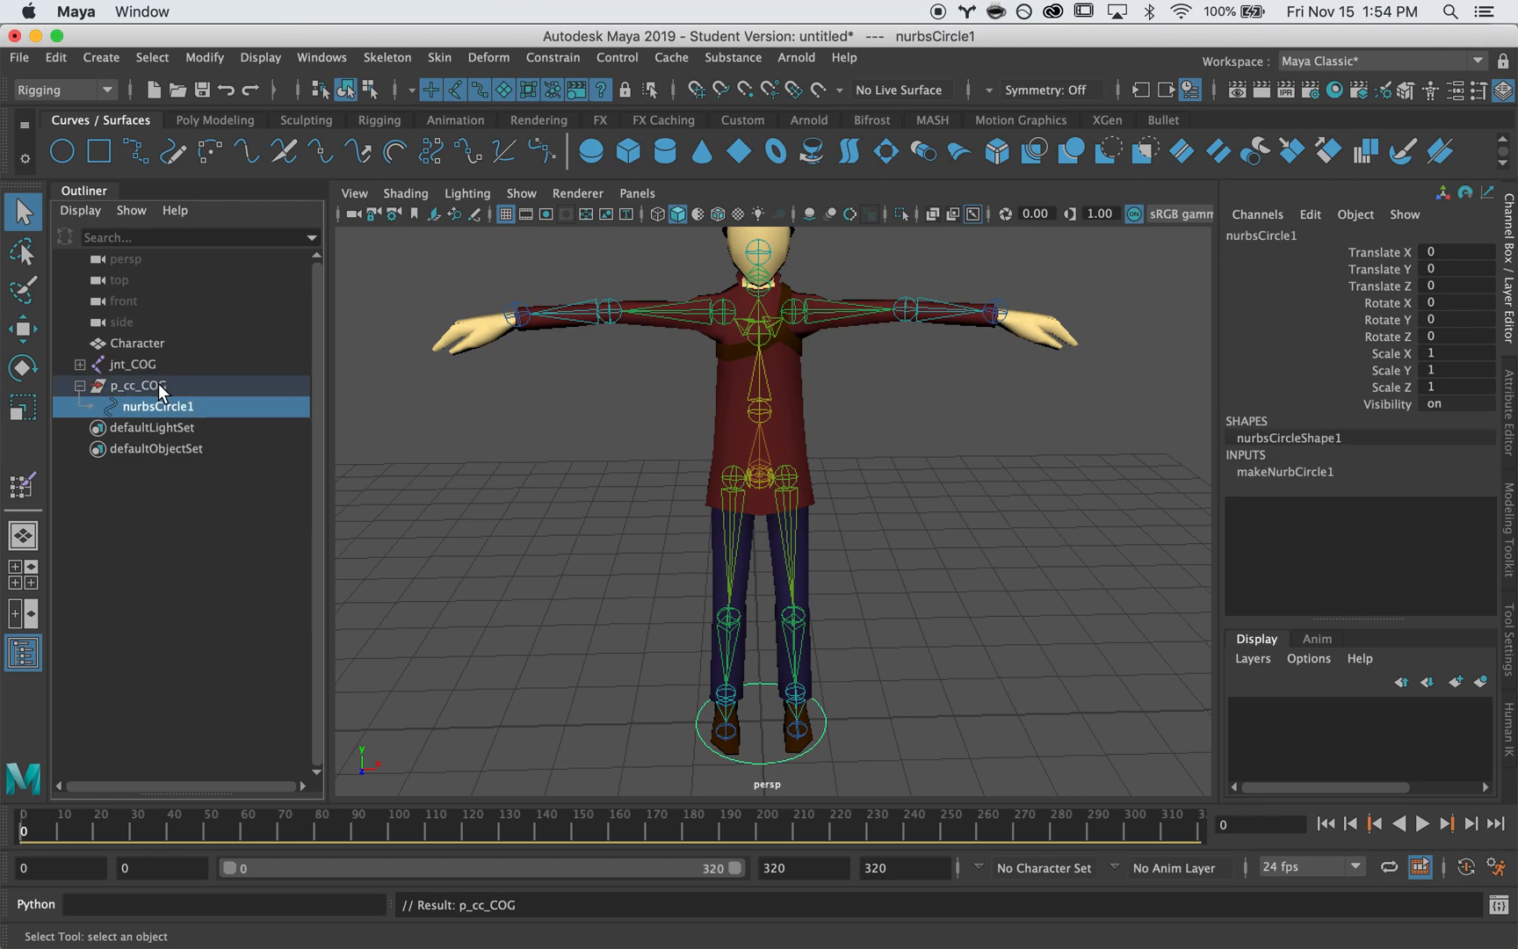
{"action": "double_click", "coordinate": [159, 401]}
{"action": "type", "text": "cc_COG"}
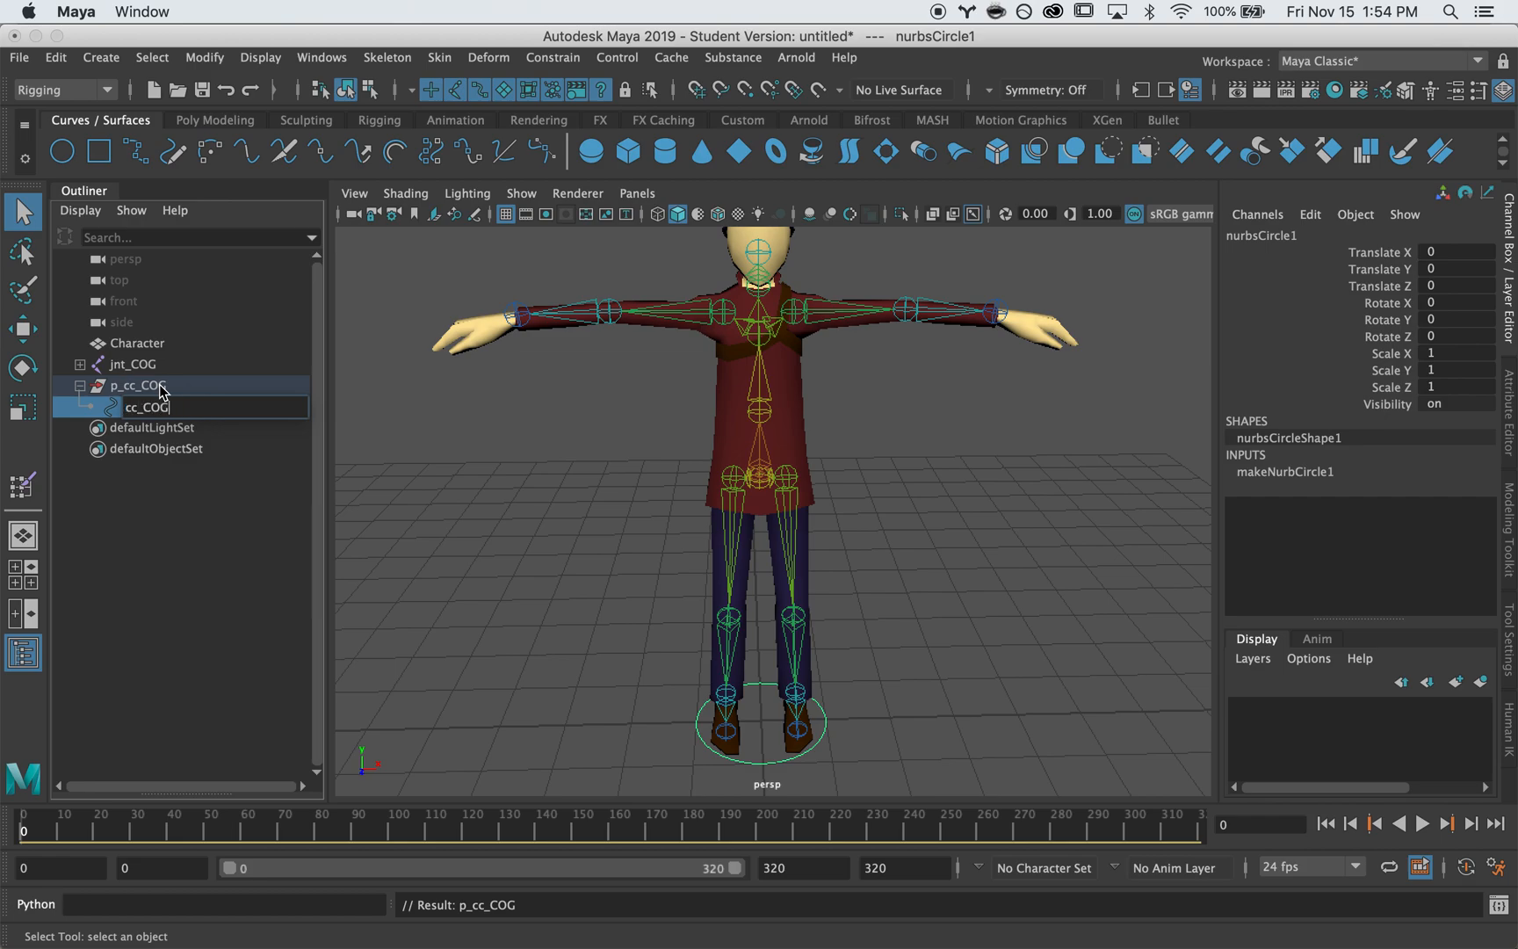
{"action": "key", "text": "Return"}
{"action": "left_click", "coordinate": [158, 383]}
{"action": "left_click", "coordinate": [159, 401]}
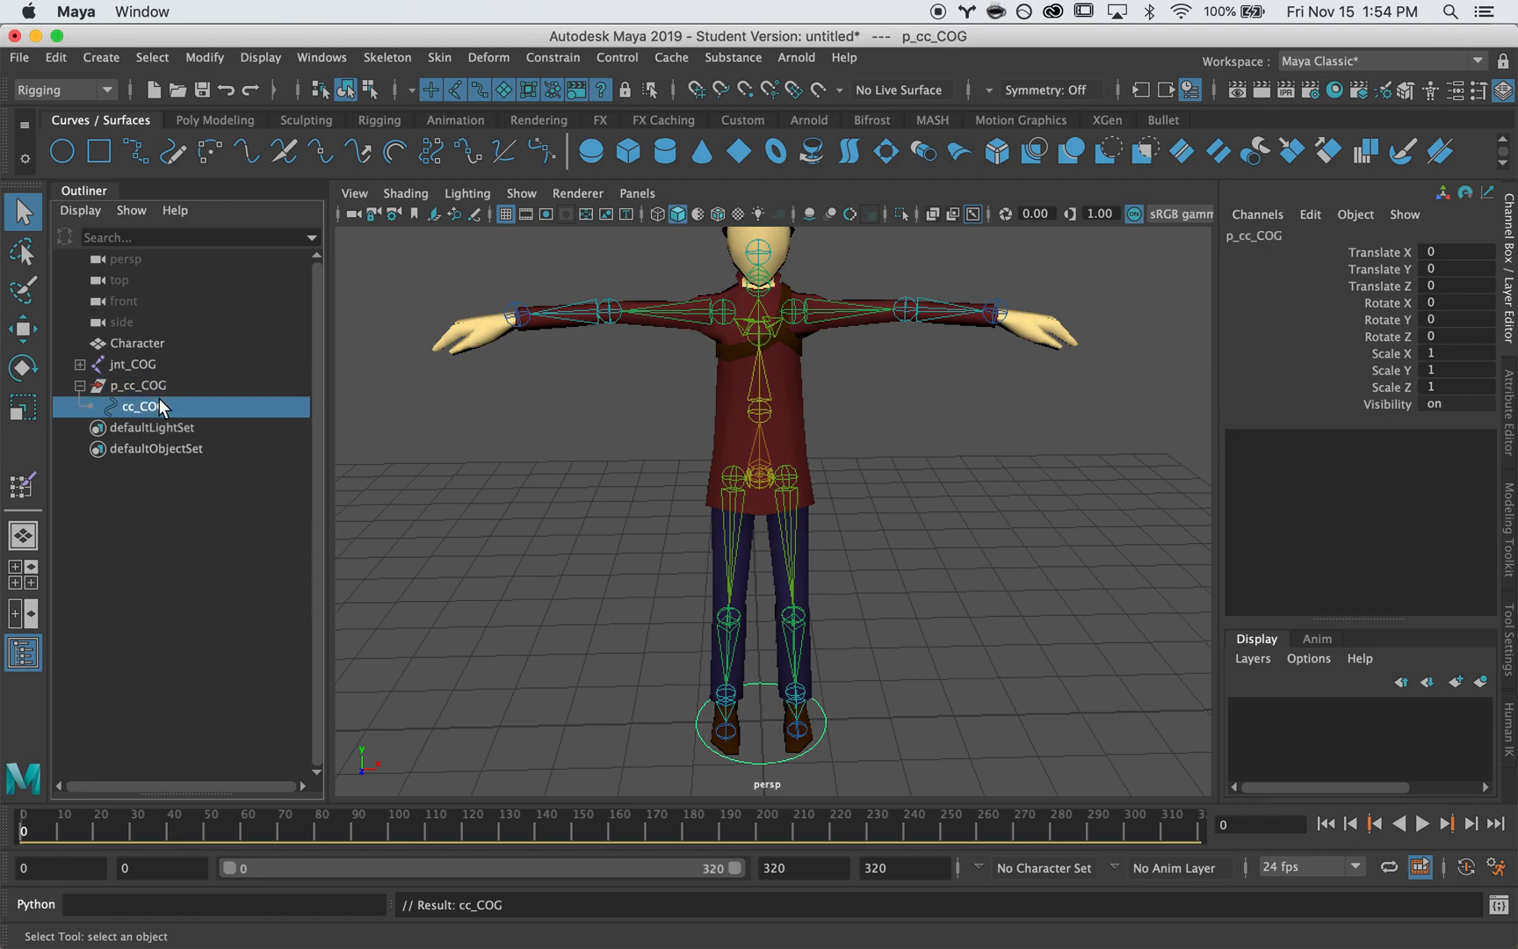
- Move the p_cc_COG group up about 3.5 units in Y and rotate it about 56 degrees around X
{"action": "left_click", "coordinate": [167, 383]}
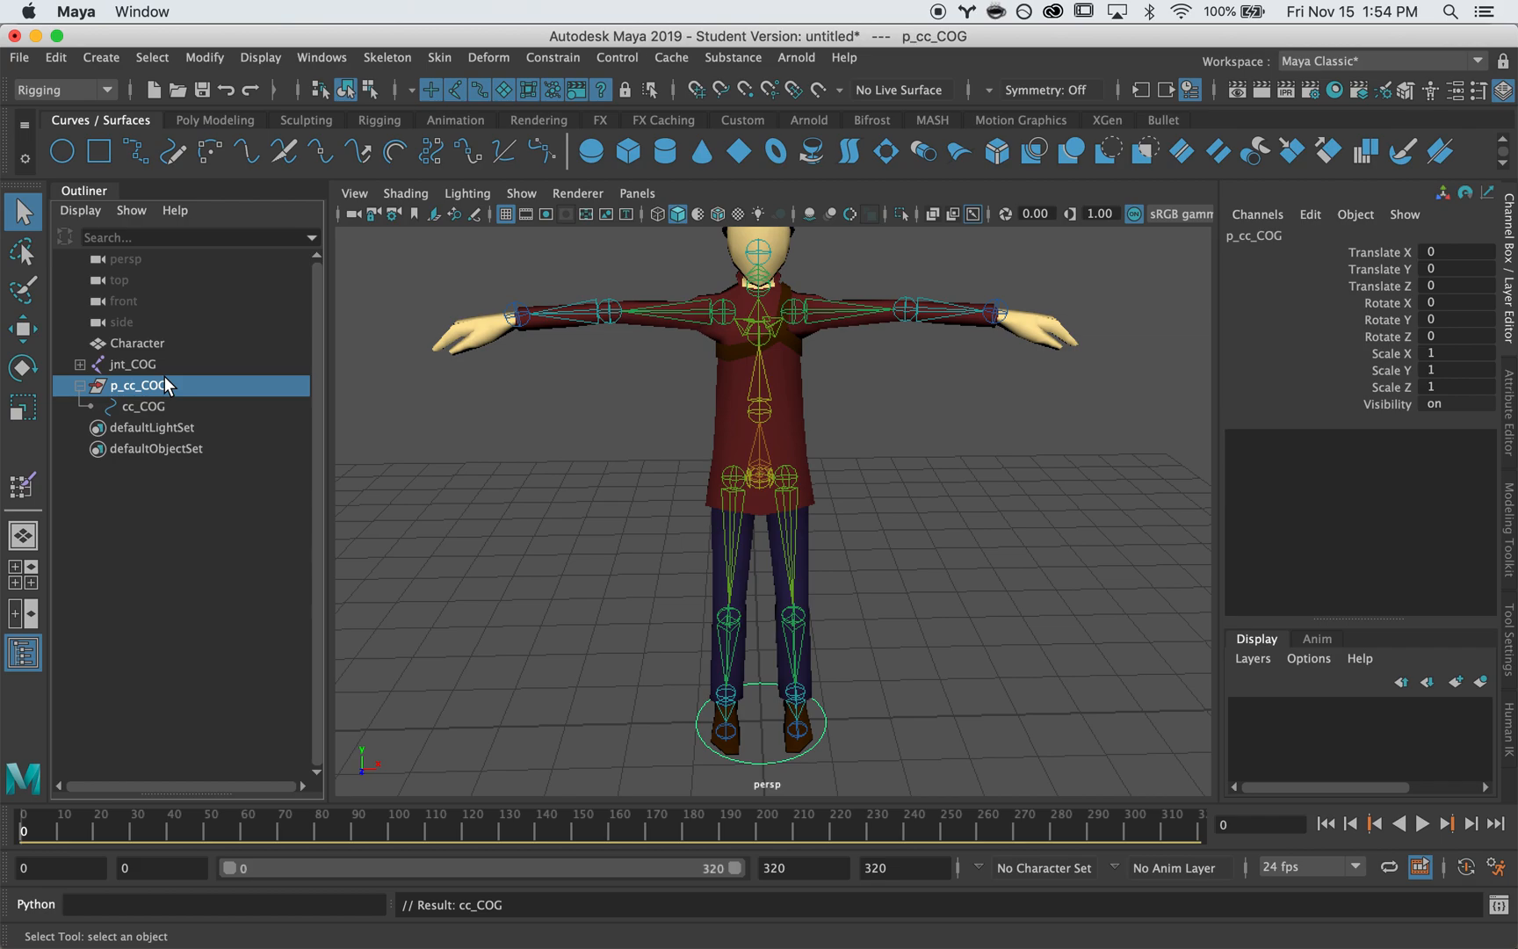
{"action": "left_click_drag", "start_coordinate": [845, 738], "coordinate": [639, 650], "text": "alt"}
{"action": "key", "text": "w"}
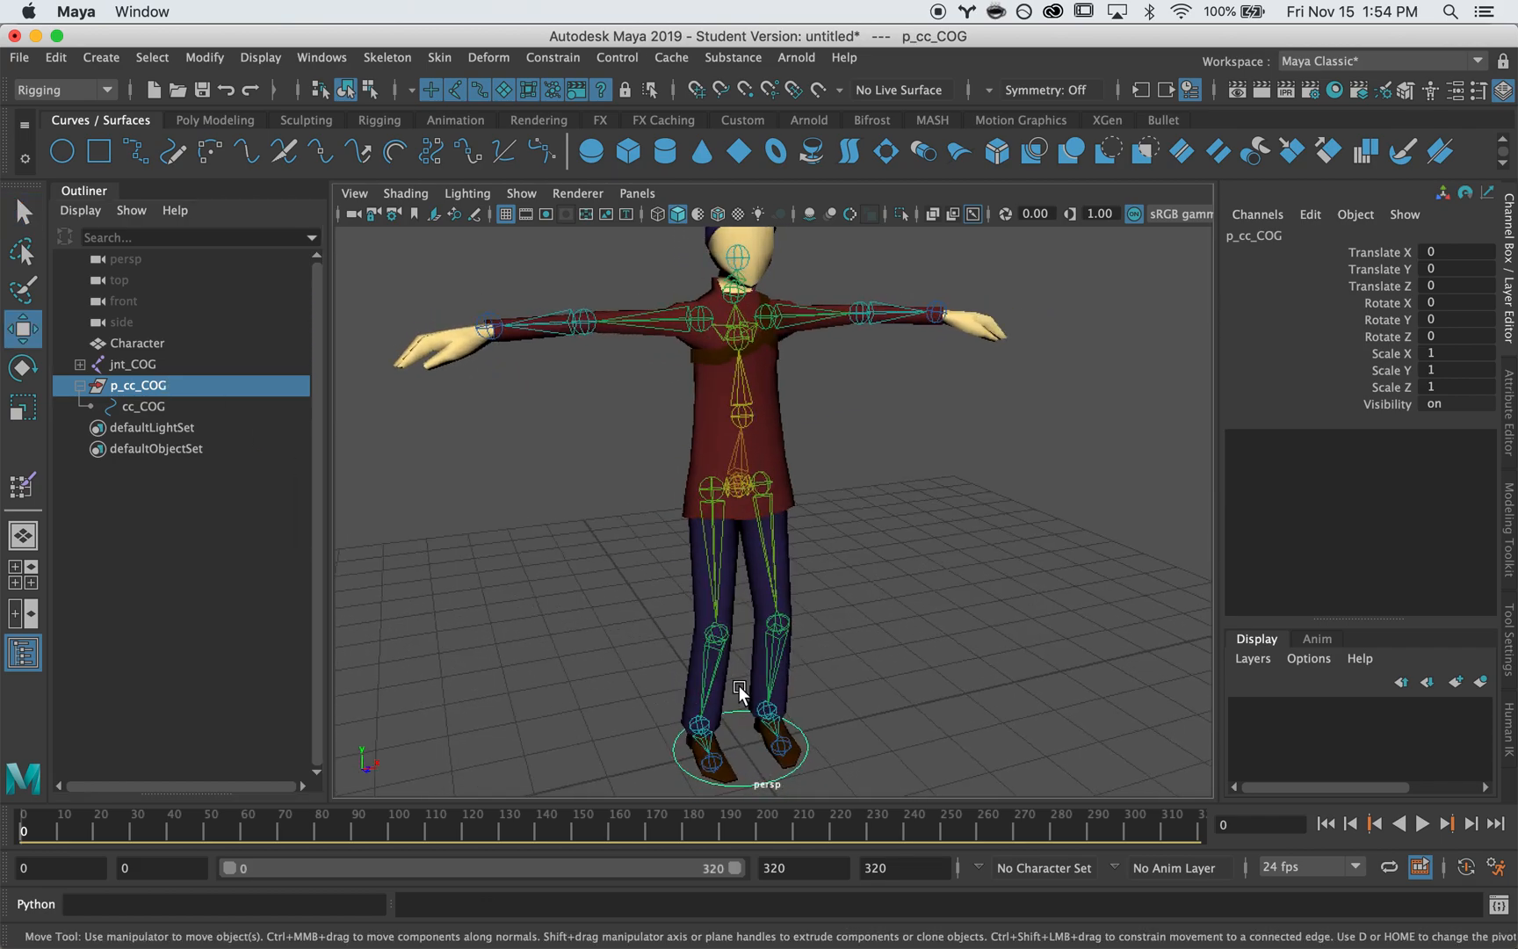
{"action": "left_click_drag", "start_coordinate": [739, 664], "coordinate": [501, 571]}
{"action": "key", "text": "e"}
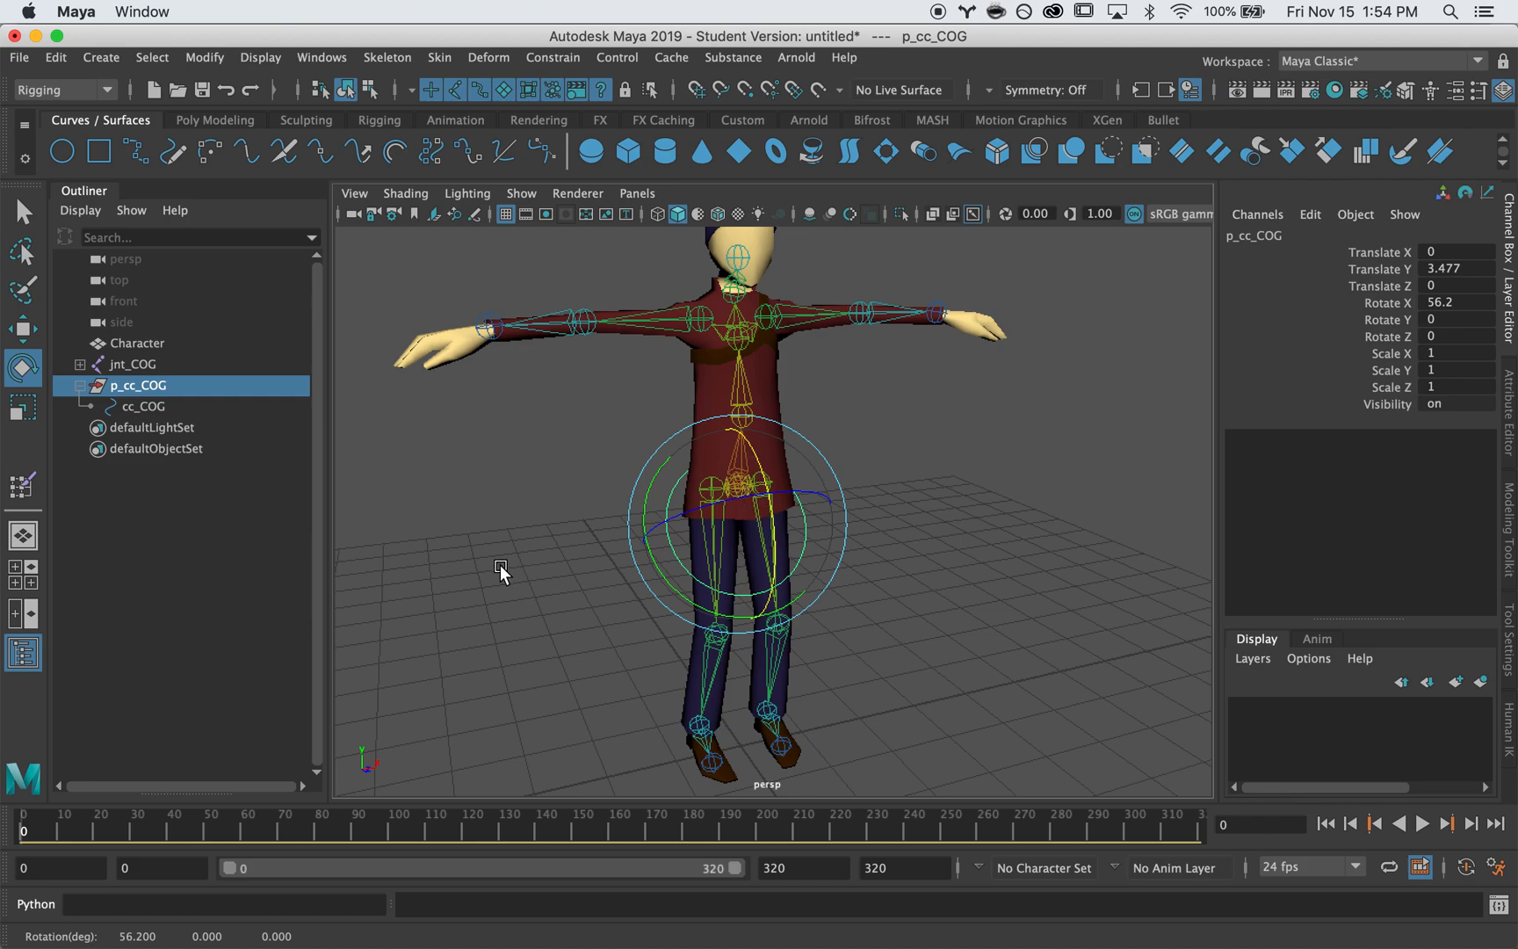
- Compare the transform values of the cc_COG circle with those of its parent group p_cc_COG
{"action": "left_click", "coordinate": [141, 405]}
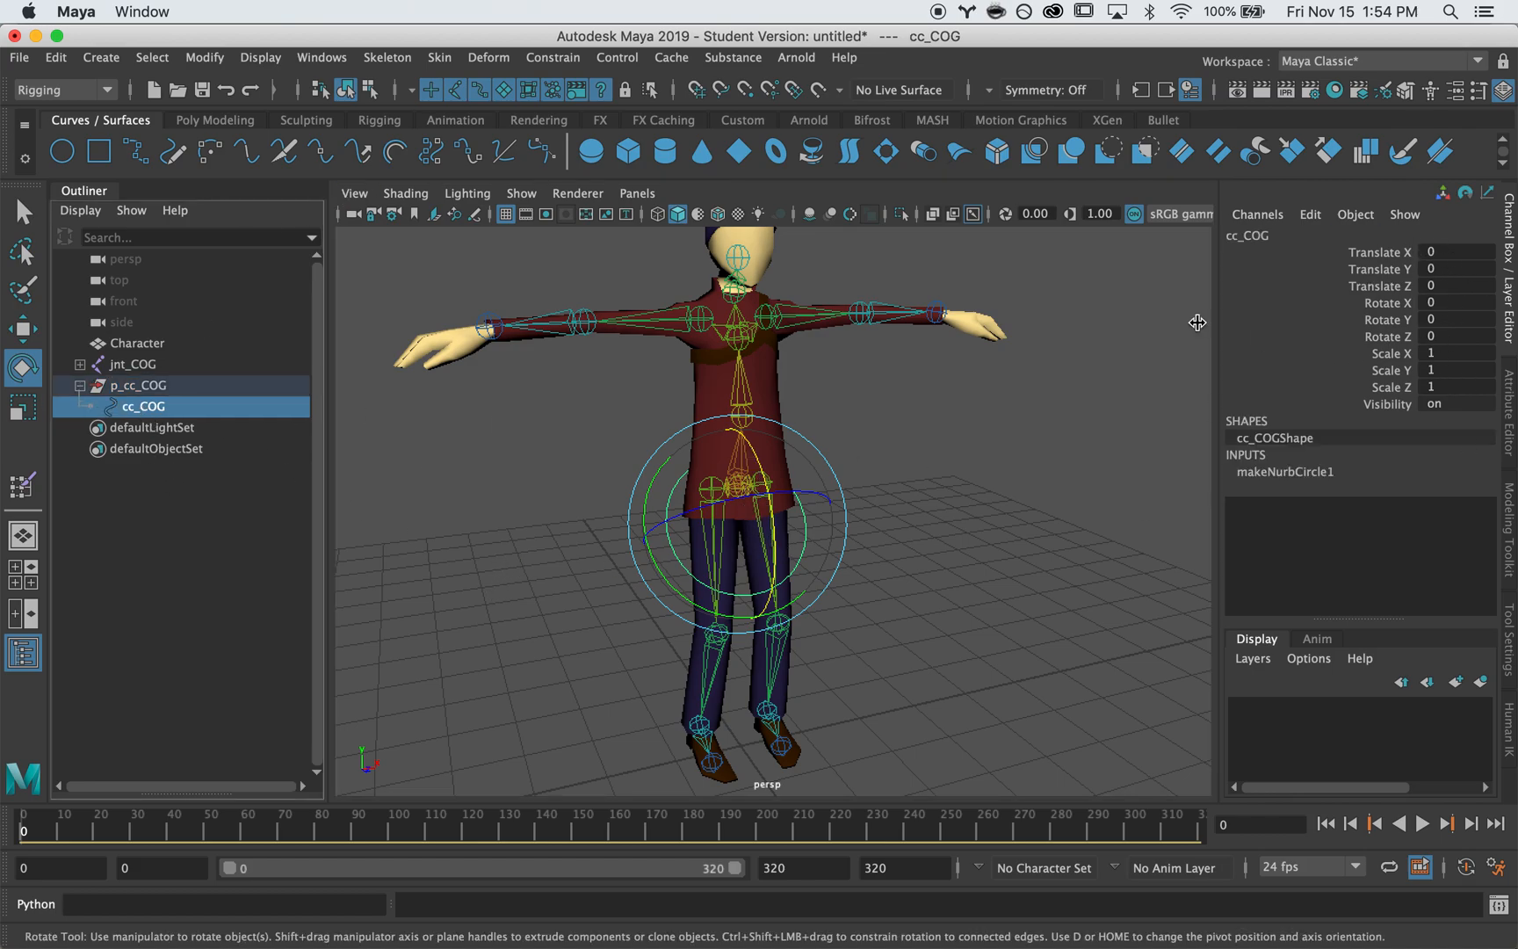
{"action": "left_click", "coordinate": [129, 387]}
{"action": "left_click_drag", "start_coordinate": [498, 562], "coordinate": [1007, 559], "text": "alt"}
{"action": "key", "text": "ctrl+z"}
{"action": "key", "text": "ctrl+z"}
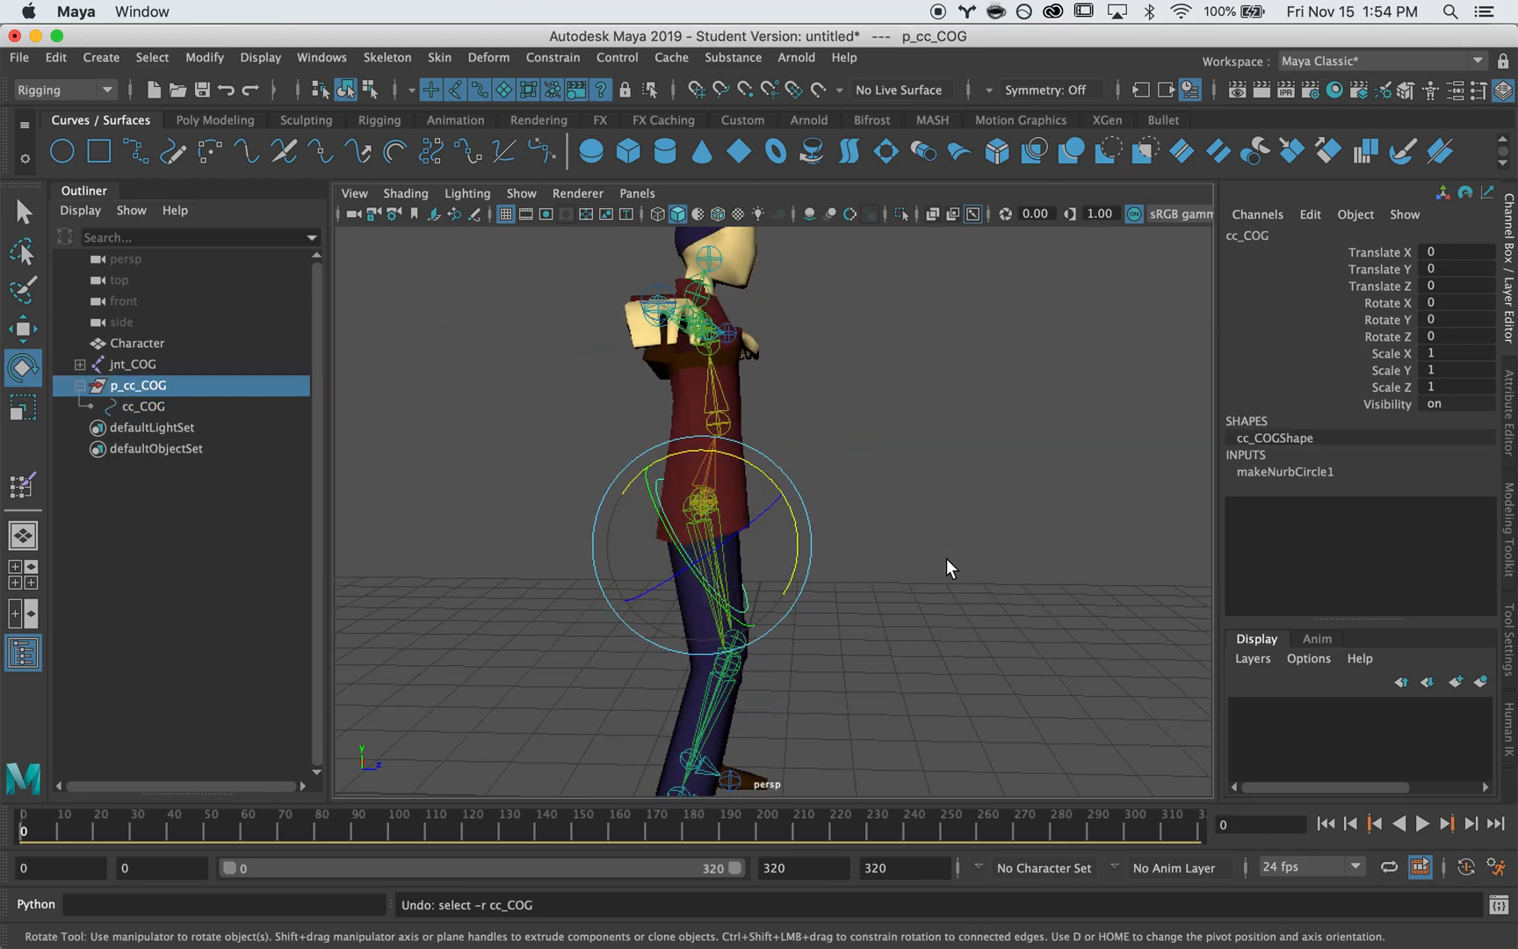
- Reset the p_cc_COG group's translation and X rotation to 0
{"action": "left_click", "coordinate": [485, 457]}
{"action": "left_click", "coordinate": [190, 385]}
{"action": "left_click_drag", "start_coordinate": [1473, 252], "coordinate": [1473, 307]}
{"action": "type", "text": "0"}
{"action": "key", "text": "Return"}
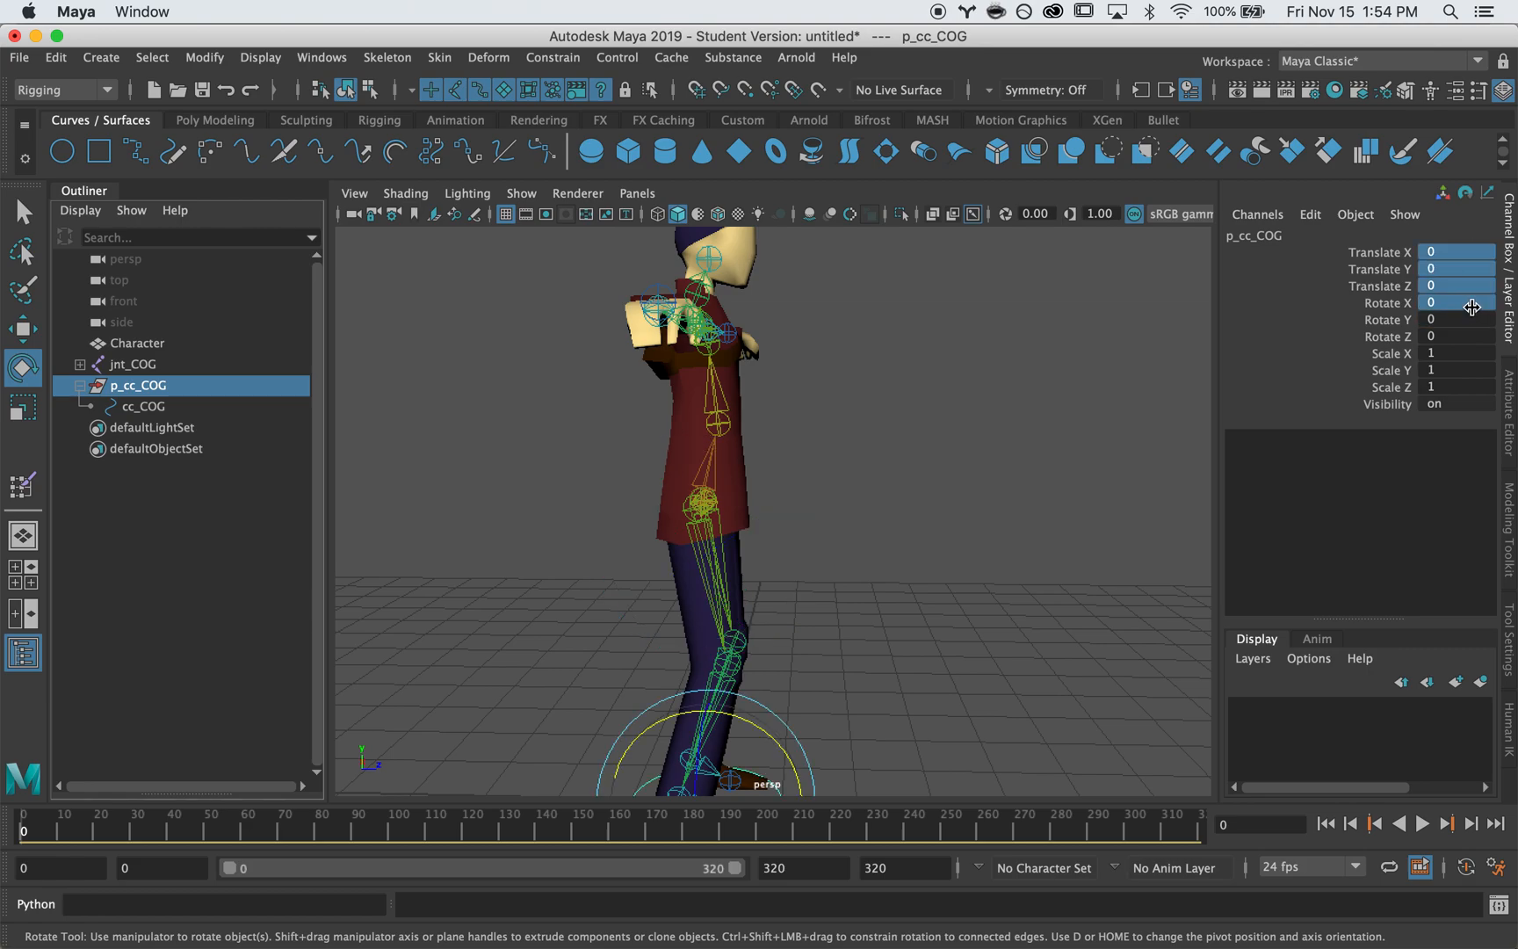
{"action": "left_click", "coordinate": [1135, 482]}
- Examine the control circle around the character's feet and the leg joints from several angles
{"action": "left_click_drag", "start_coordinate": [1135, 482], "coordinate": [634, 677], "text": "alt"}
{"action": "middle_click_drag", "start_coordinate": [804, 652], "coordinate": [806, 562], "text": "alt"}
{"action": "mouse_move", "coordinate": [806, 562]}
{"action": "right_mouse_down", "text": "alt"}
{"action": "mouse_move", "coordinate": [630, 586]}
{"action": "mouse_move", "coordinate": [796, 565]}
{"action": "right_mouse_up", "text": "alt"}
{"action": "left_click_drag", "start_coordinate": [796, 564], "coordinate": [681, 576], "text": "alt"}
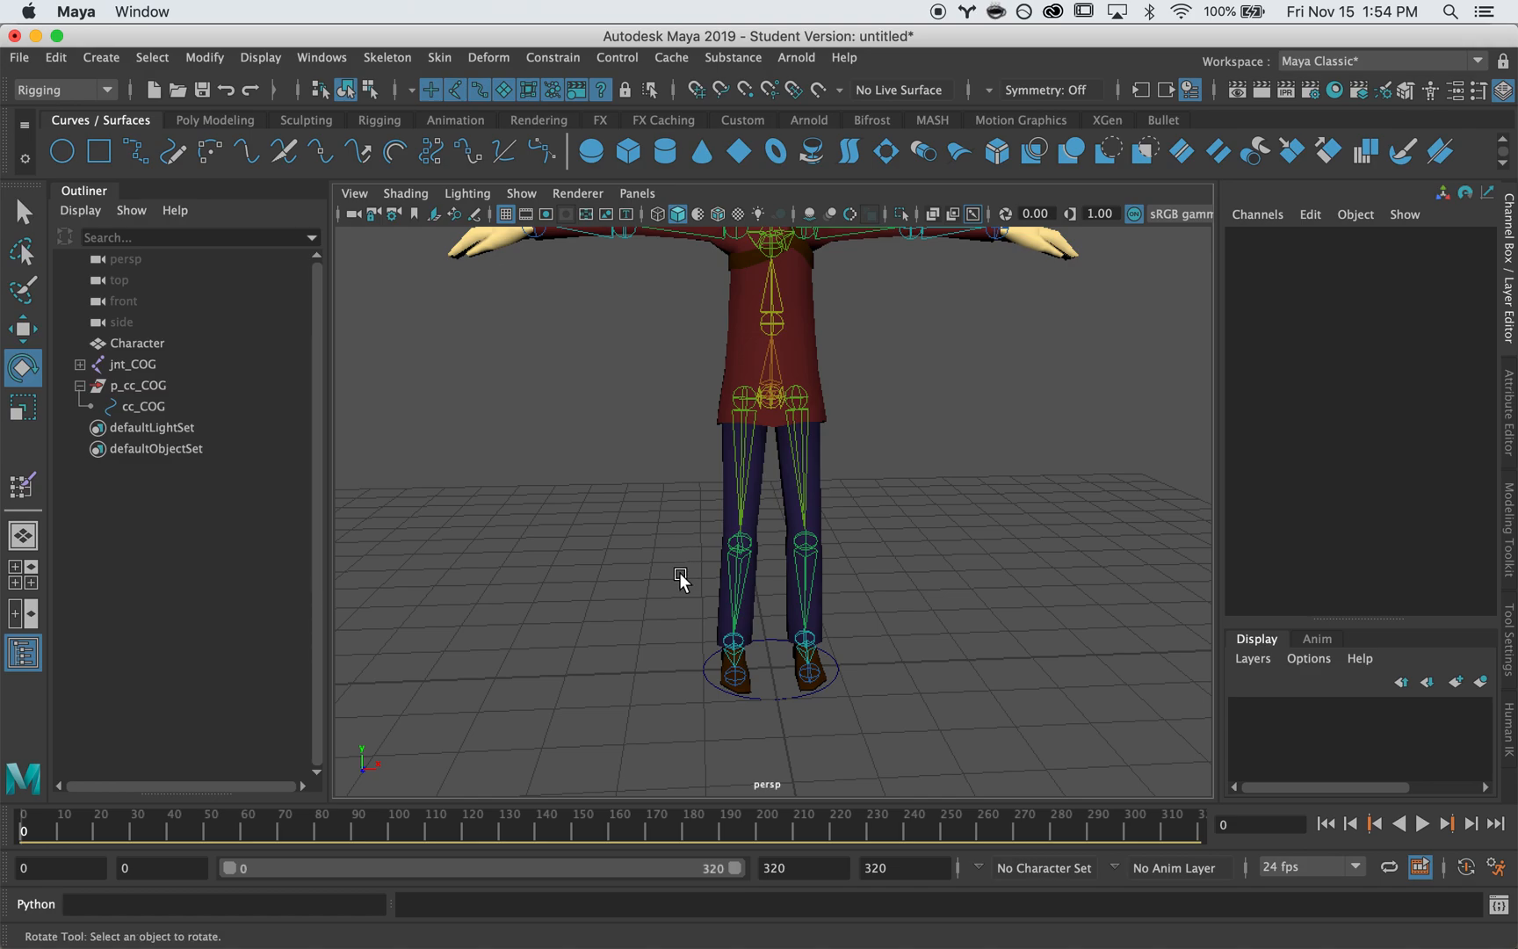
{"action": "middle_click_drag", "start_coordinate": [681, 576], "coordinate": [622, 643], "text": "alt"}
{"action": "right_click_drag", "start_coordinate": [622, 643], "coordinate": [721, 626], "text": "alt"}
{"action": "middle_click_drag", "start_coordinate": [721, 626], "coordinate": [806, 536], "text": "alt"}
{"action": "left_click_drag", "start_coordinate": [807, 536], "coordinate": [859, 548], "text": "alt"}
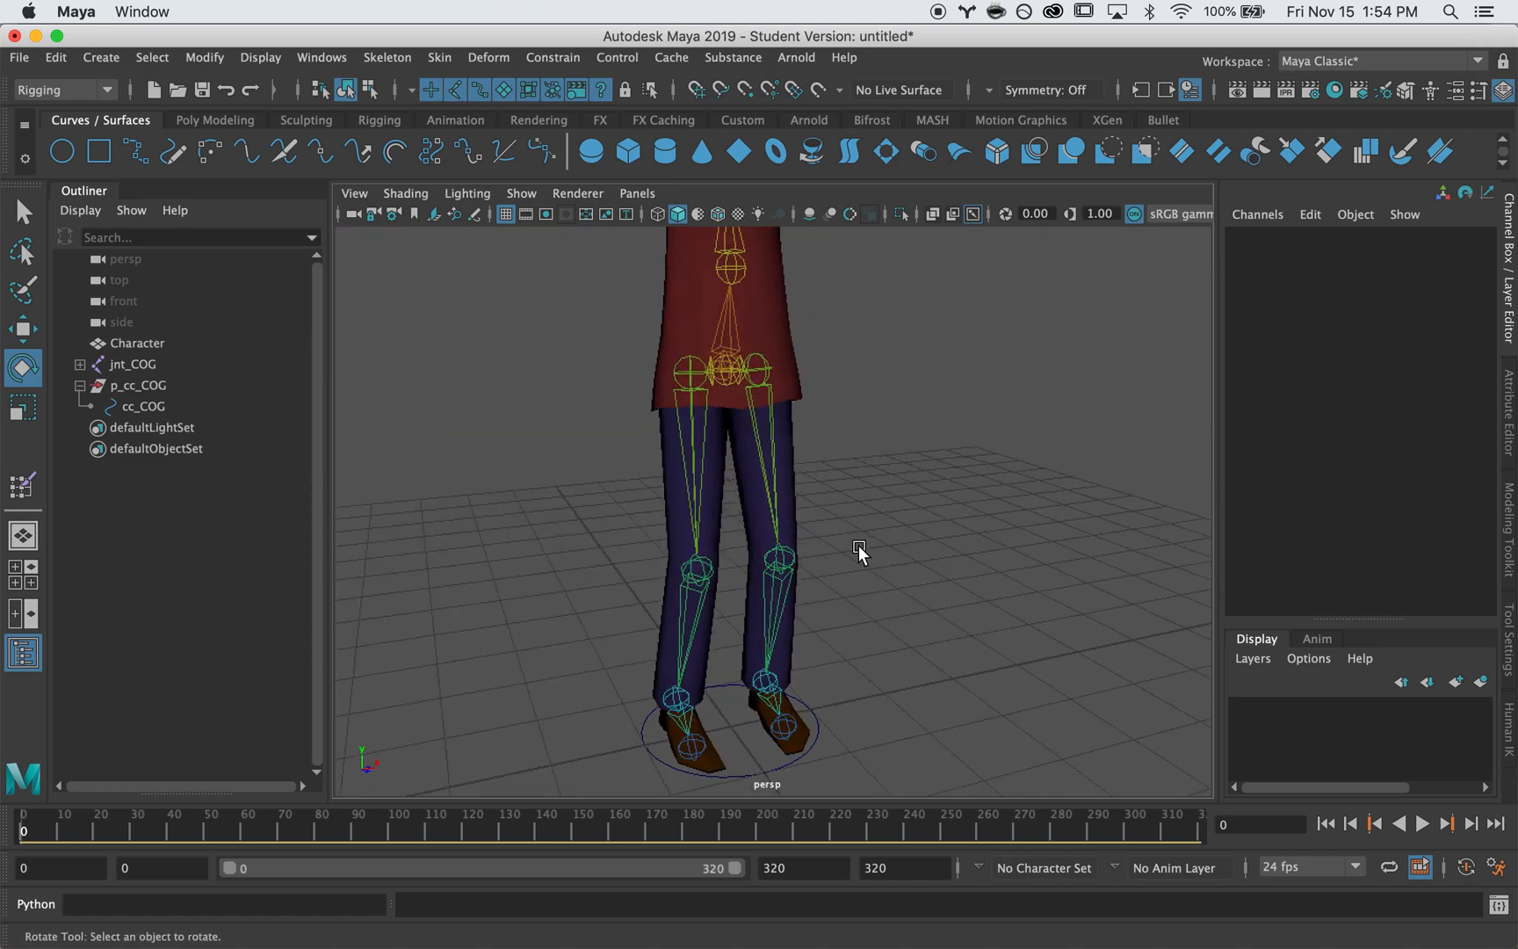
- Select the p_cc_COG group and examine the control circle's position relative to the character's COG joint from several angles
{"action": "left_click", "coordinate": [216, 385]}
{"action": "mouse_move", "coordinate": [594, 481]}
{"action": "left_mouse_down", "text": "alt"}
{"action": "mouse_move", "coordinate": [683, 482]}
{"action": "mouse_move", "coordinate": [615, 482]}
{"action": "left_mouse_up", "text": "alt"}
{"action": "right_click_drag", "start_coordinate": [793, 483], "coordinate": [676, 480], "text": "alt"}
{"action": "middle_click_drag", "start_coordinate": [675, 481], "coordinate": [678, 489], "text": "alt"}
{"action": "left_click_drag", "start_coordinate": [679, 488], "coordinate": [682, 497], "text": "alt"}
{"action": "key", "text": "q"}
{"action": "middle_click_drag", "start_coordinate": [637, 483], "coordinate": [657, 508], "text": "alt"}
{"action": "left_click_drag", "start_coordinate": [657, 508], "coordinate": [694, 505], "text": "alt"}
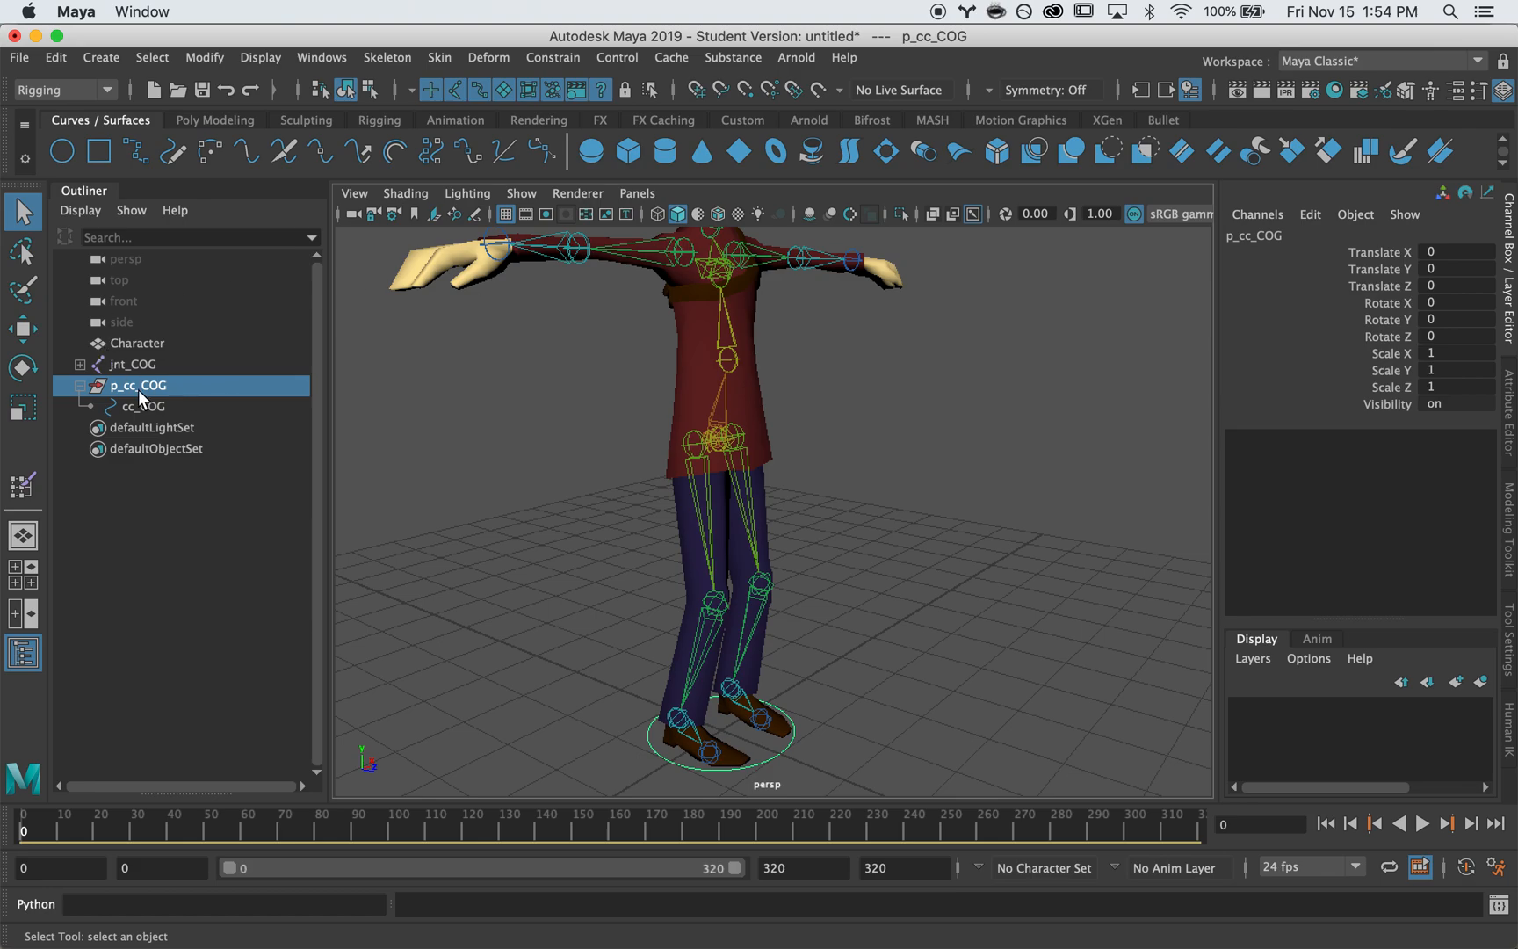
{"action": "left_click_drag", "start_coordinate": [807, 554], "coordinate": [687, 534], "text": "alt"}
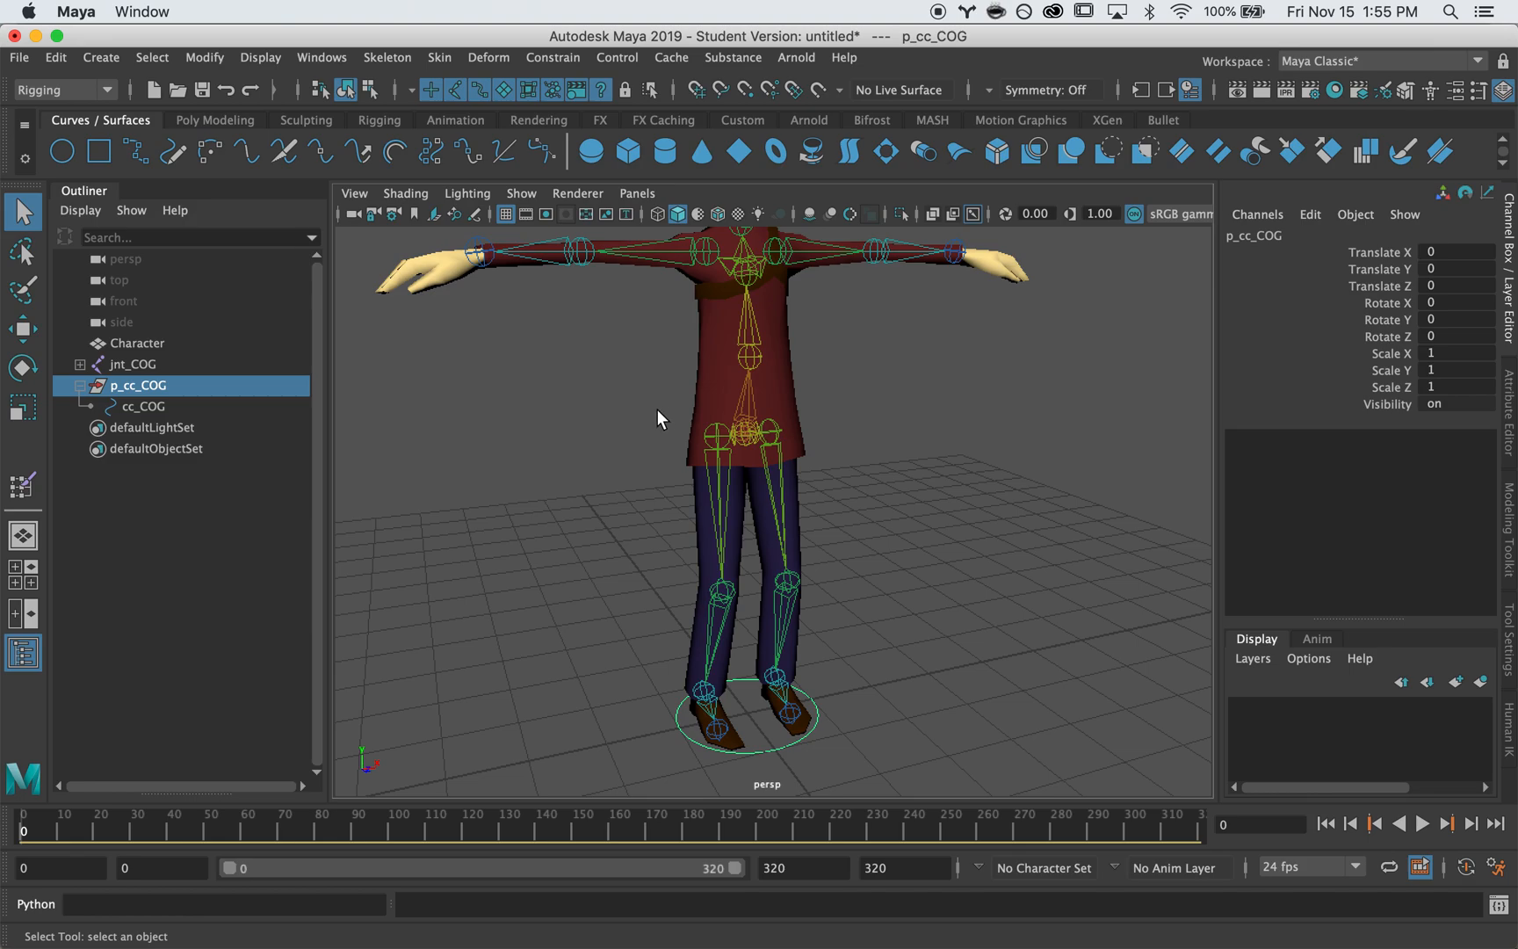
- Apply a parent constraint from jnt_COG to the p_cc_COG group with Maintain offset turned off
{"action": "left_click", "coordinate": [752, 403]}
{"action": "left_click_drag", "start_coordinate": [108, 374], "coordinate": [136, 369]}
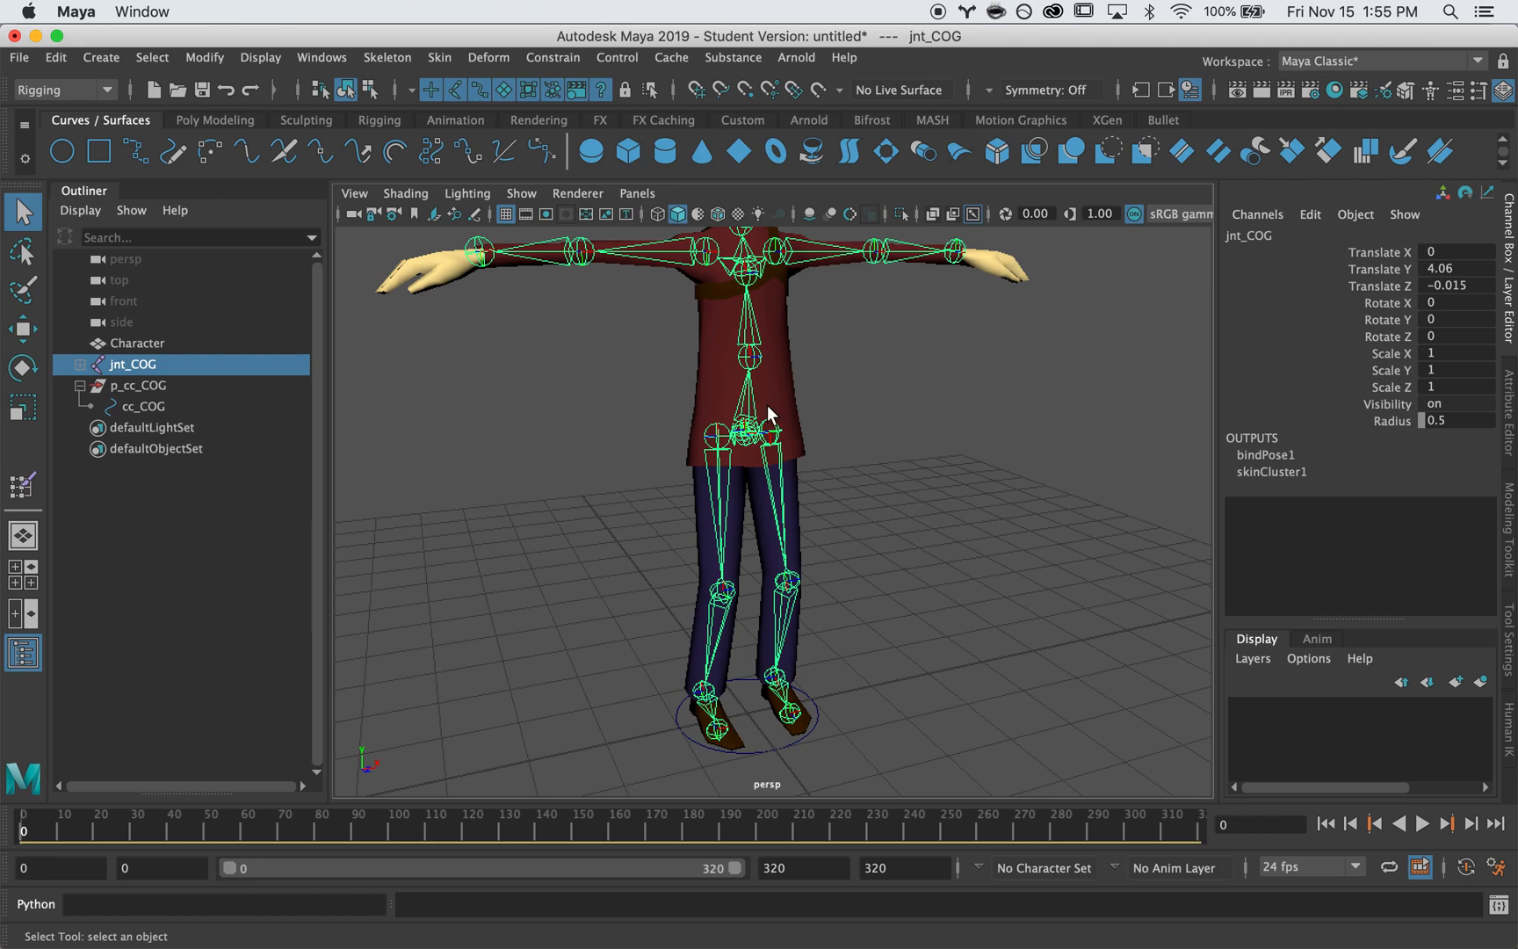
{"action": "left_click", "coordinate": [138, 384], "text": "ctrl"}
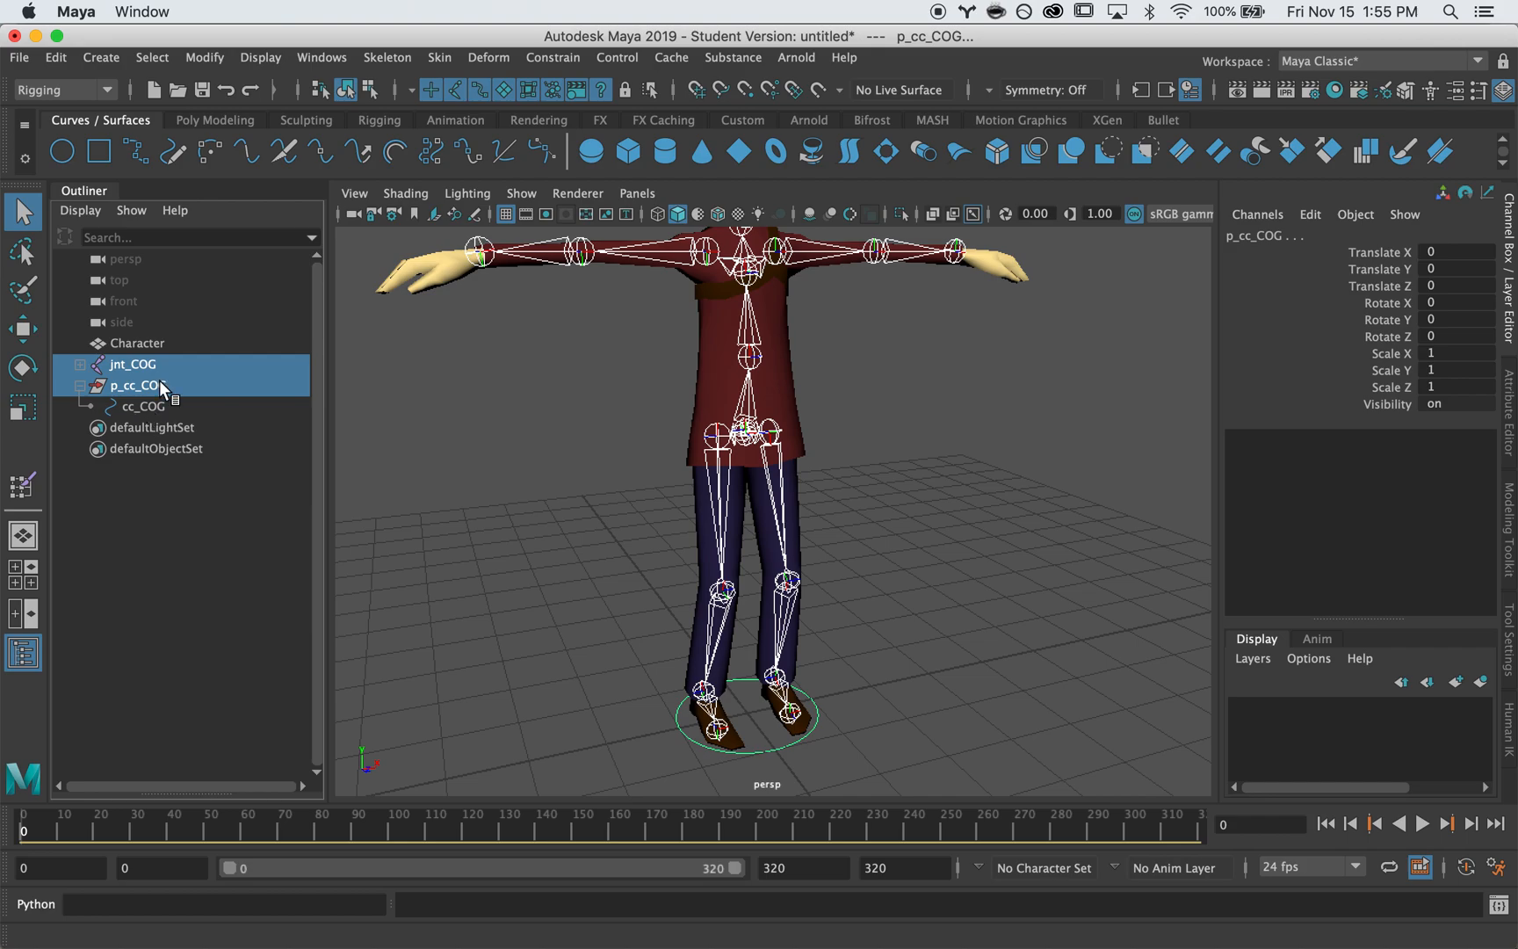
{"action": "left_click", "coordinate": [573, 58]}
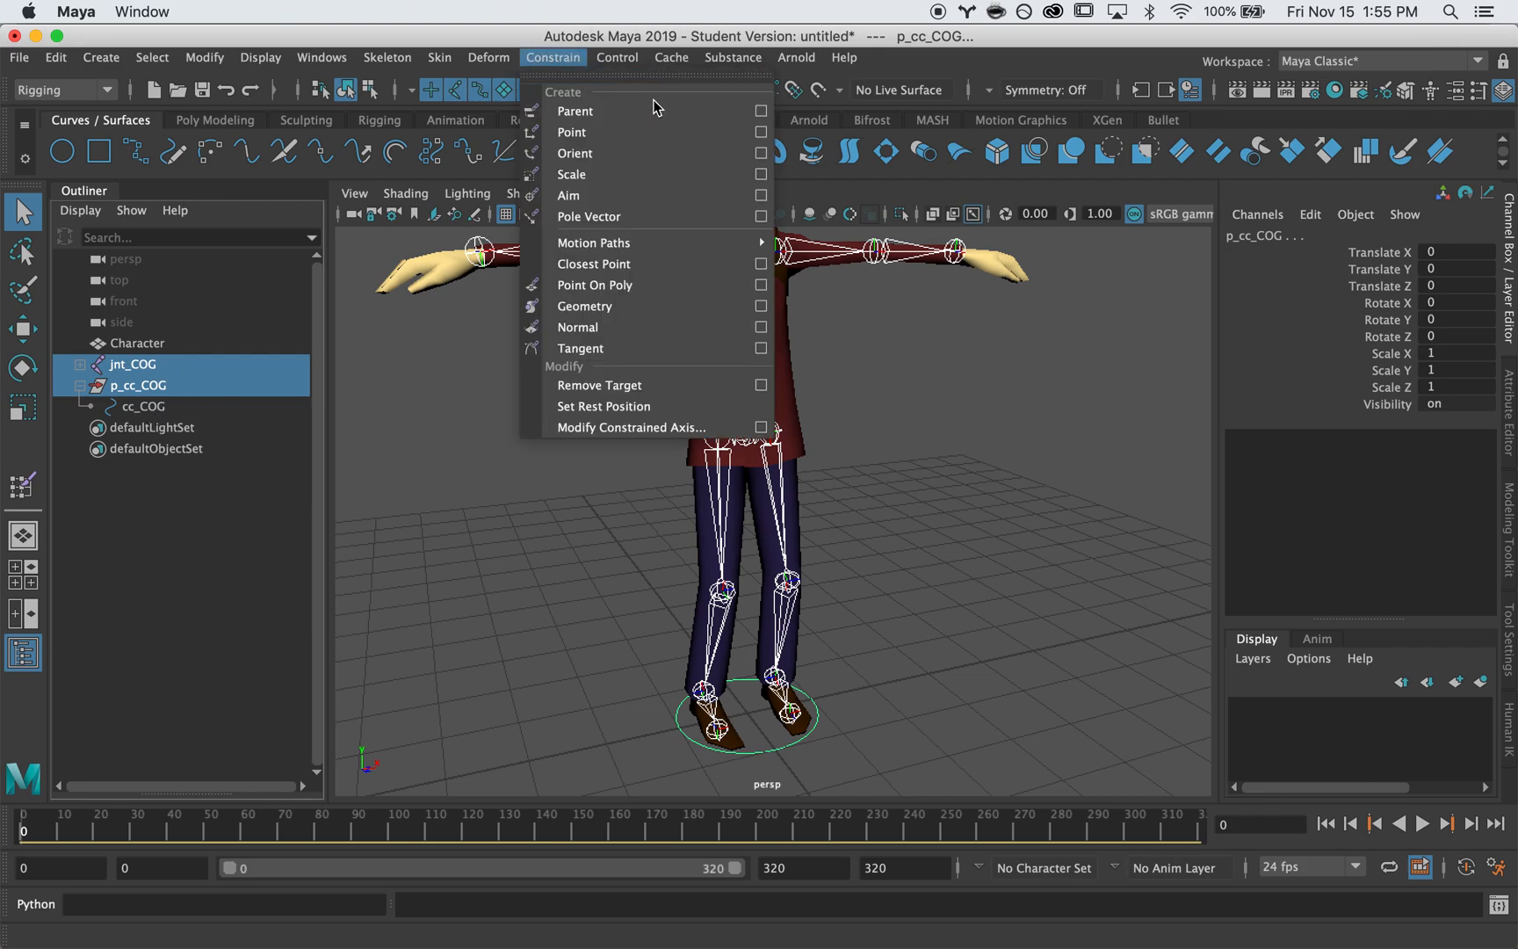
{"action": "left_click", "coordinate": [761, 110]}
{"action": "left_click", "coordinate": [872, 313]}
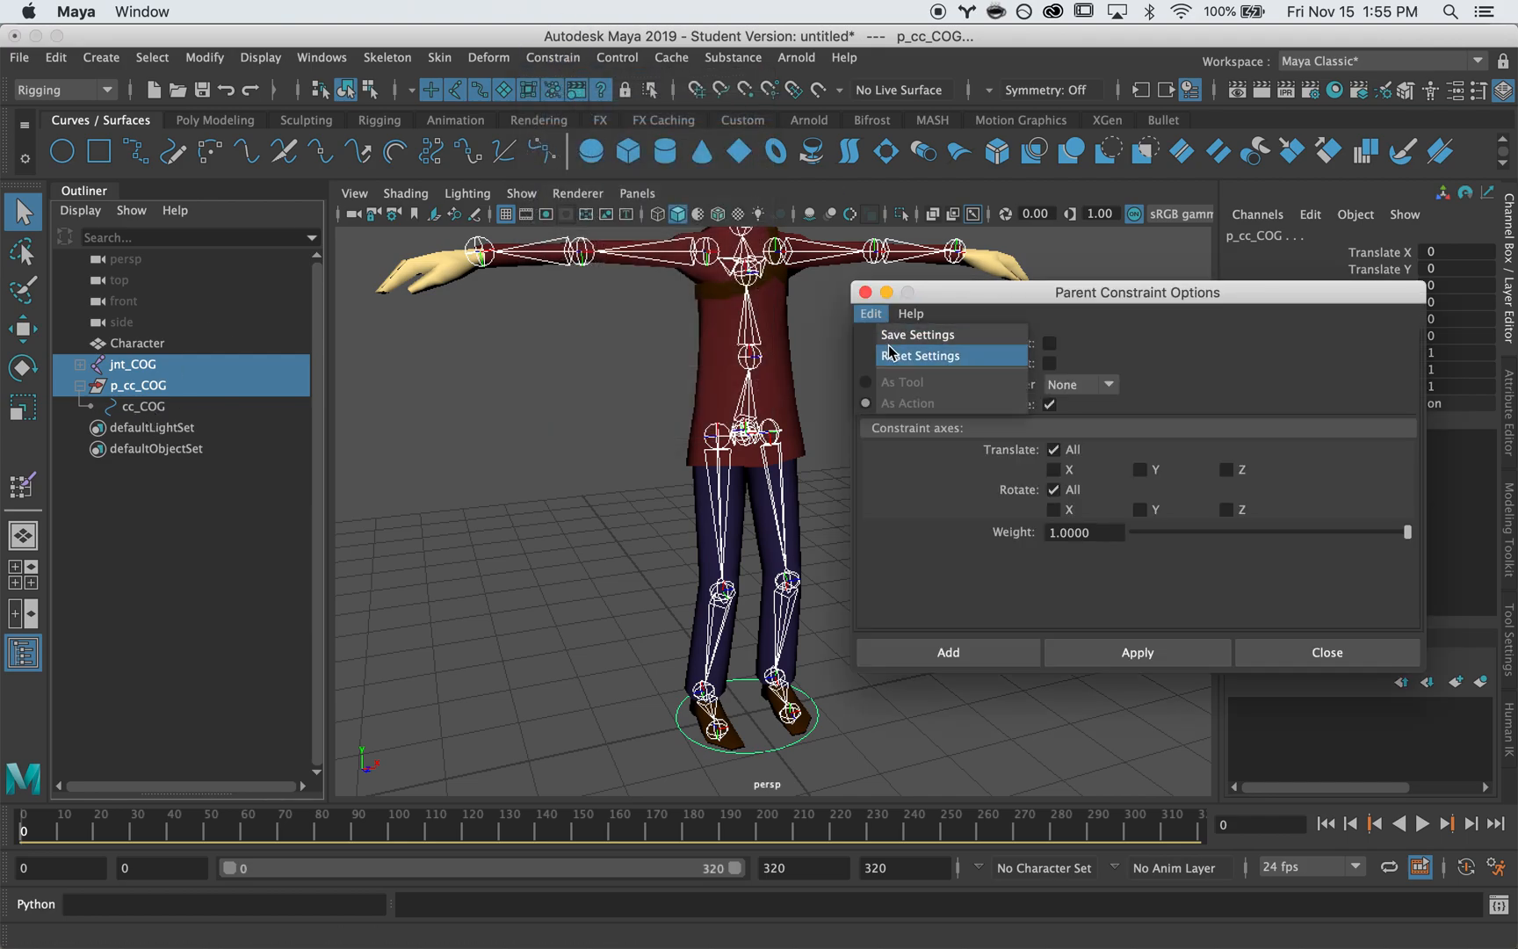
{"action": "left_click", "coordinate": [1050, 344]}
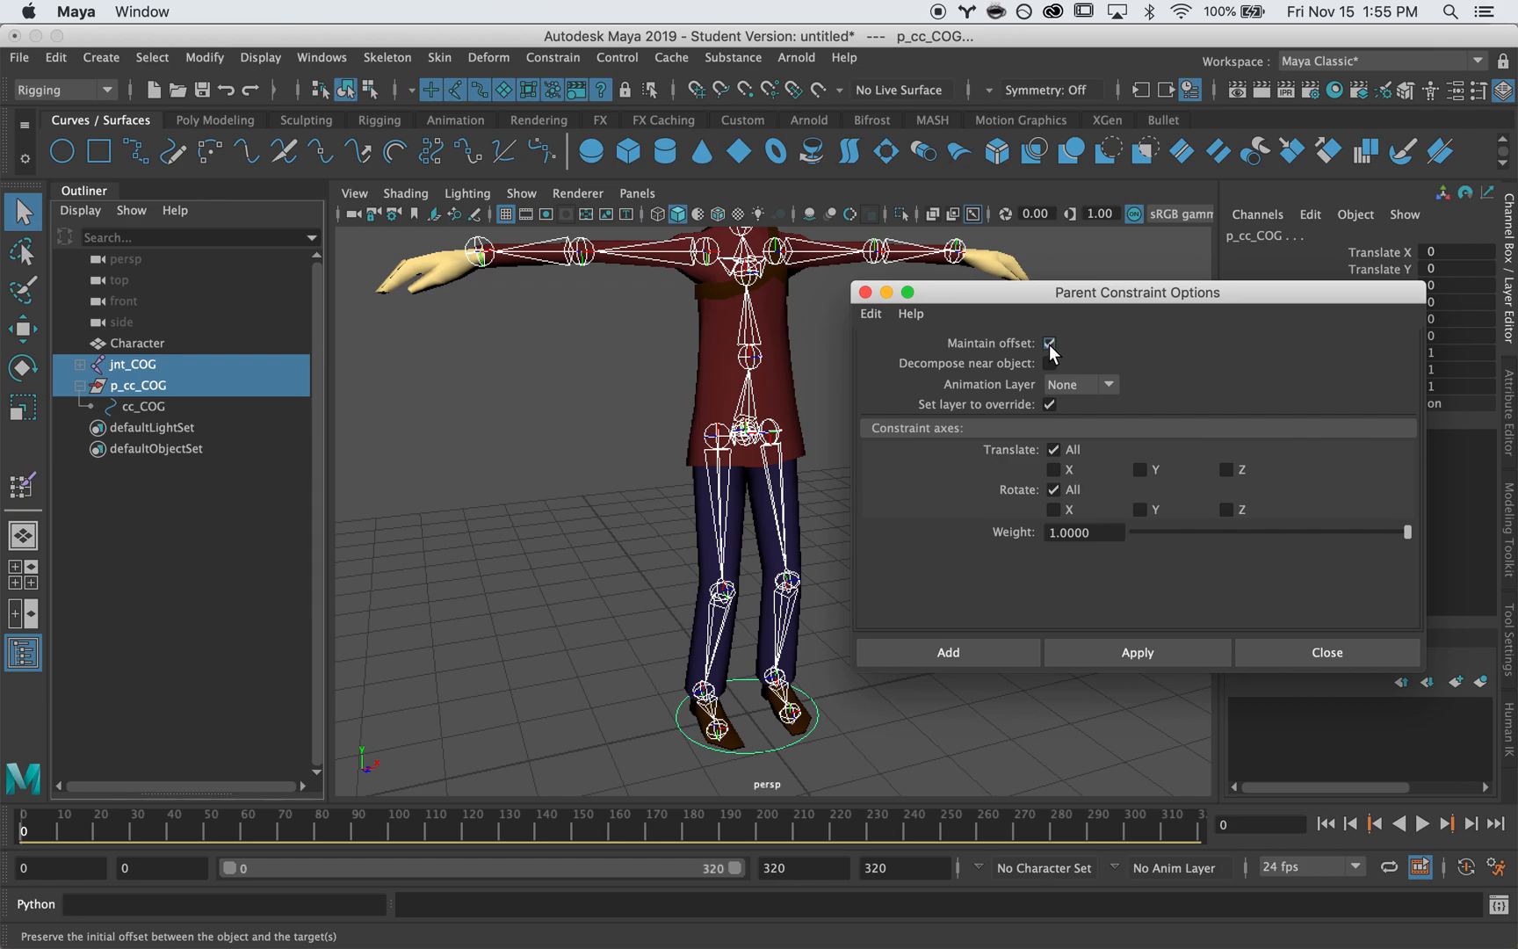
{"action": "left_click_drag", "start_coordinate": [1025, 294], "coordinate": [1063, 307]}
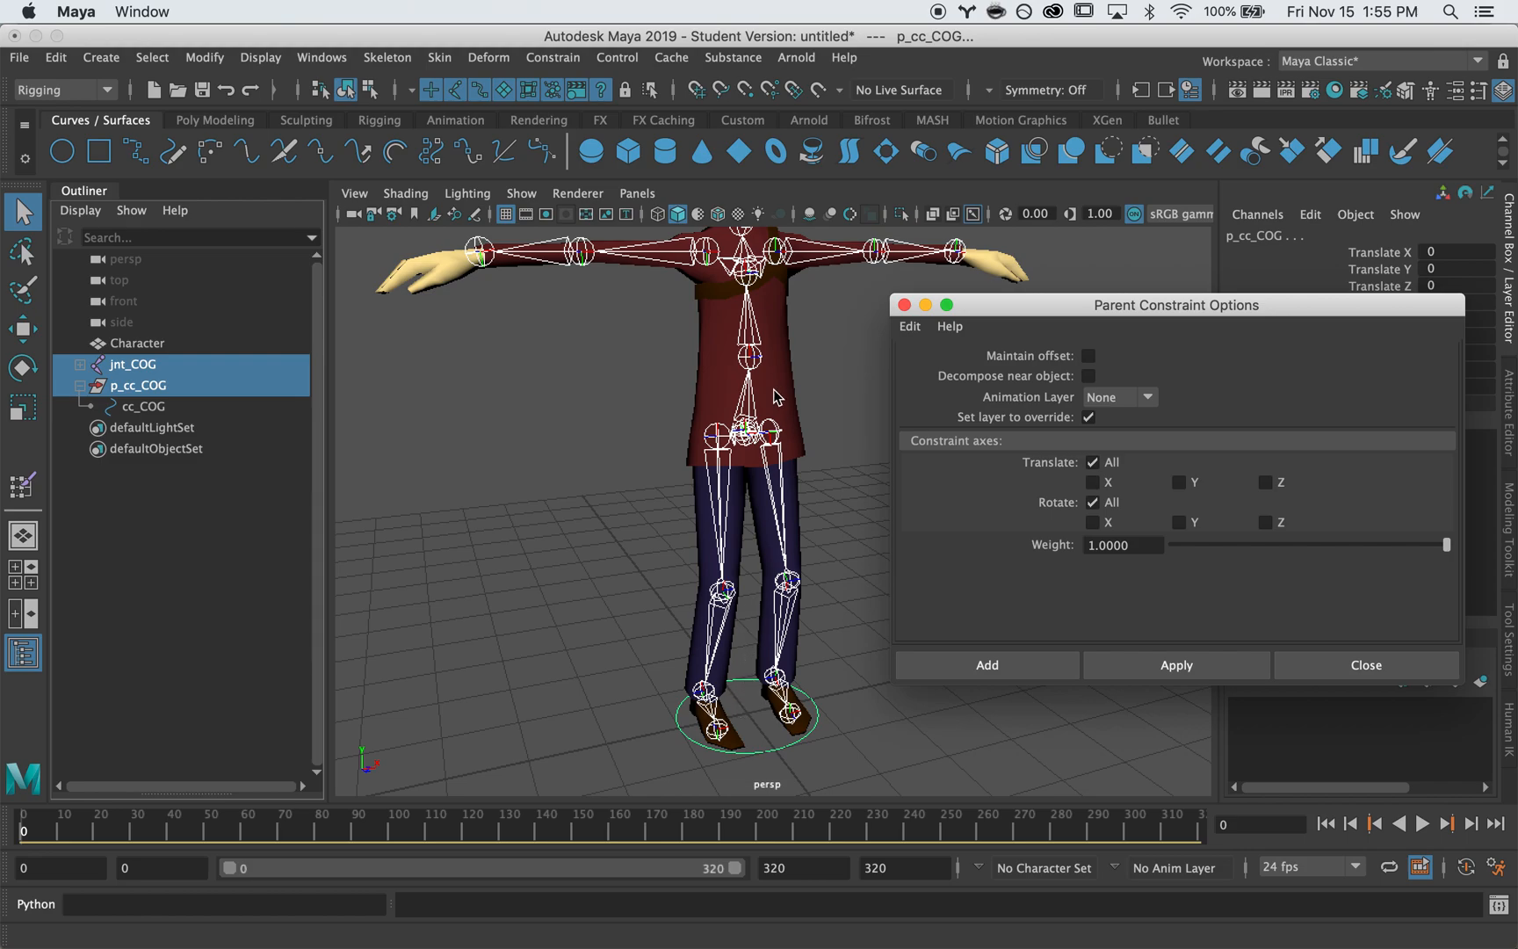
{"action": "left_click", "coordinate": [742, 408]}
{"action": "key", "text": "w"}
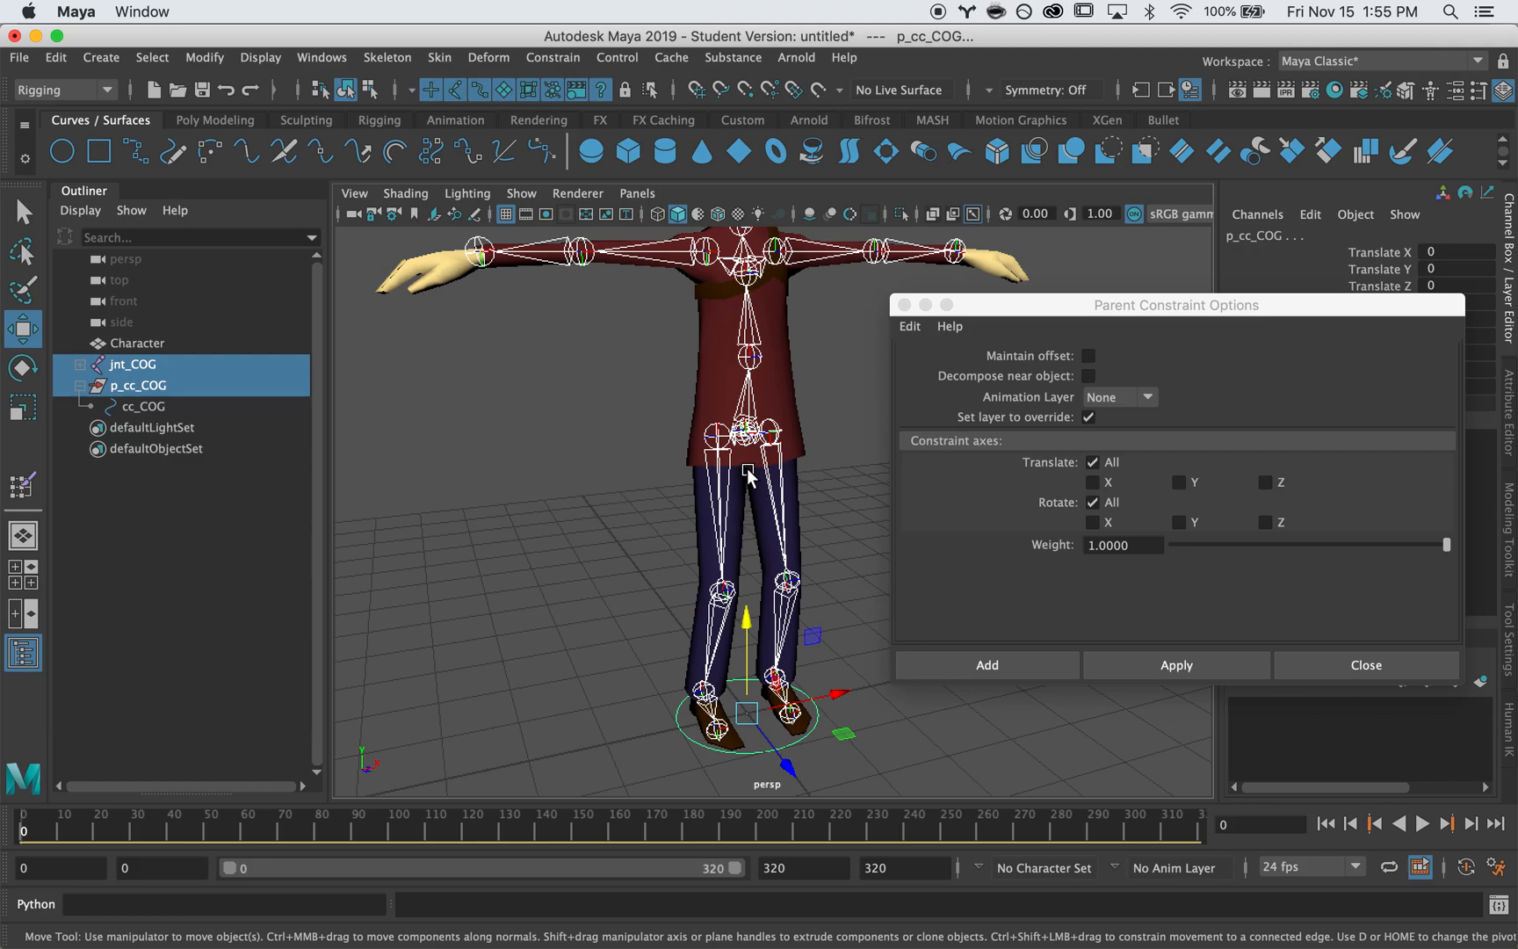
{"action": "left_click", "coordinate": [942, 666]}
- Delete the parent constraint node under the p_cc_COG group
{"action": "left_click_drag", "start_coordinate": [425, 468], "coordinate": [527, 435], "text": "alt"}
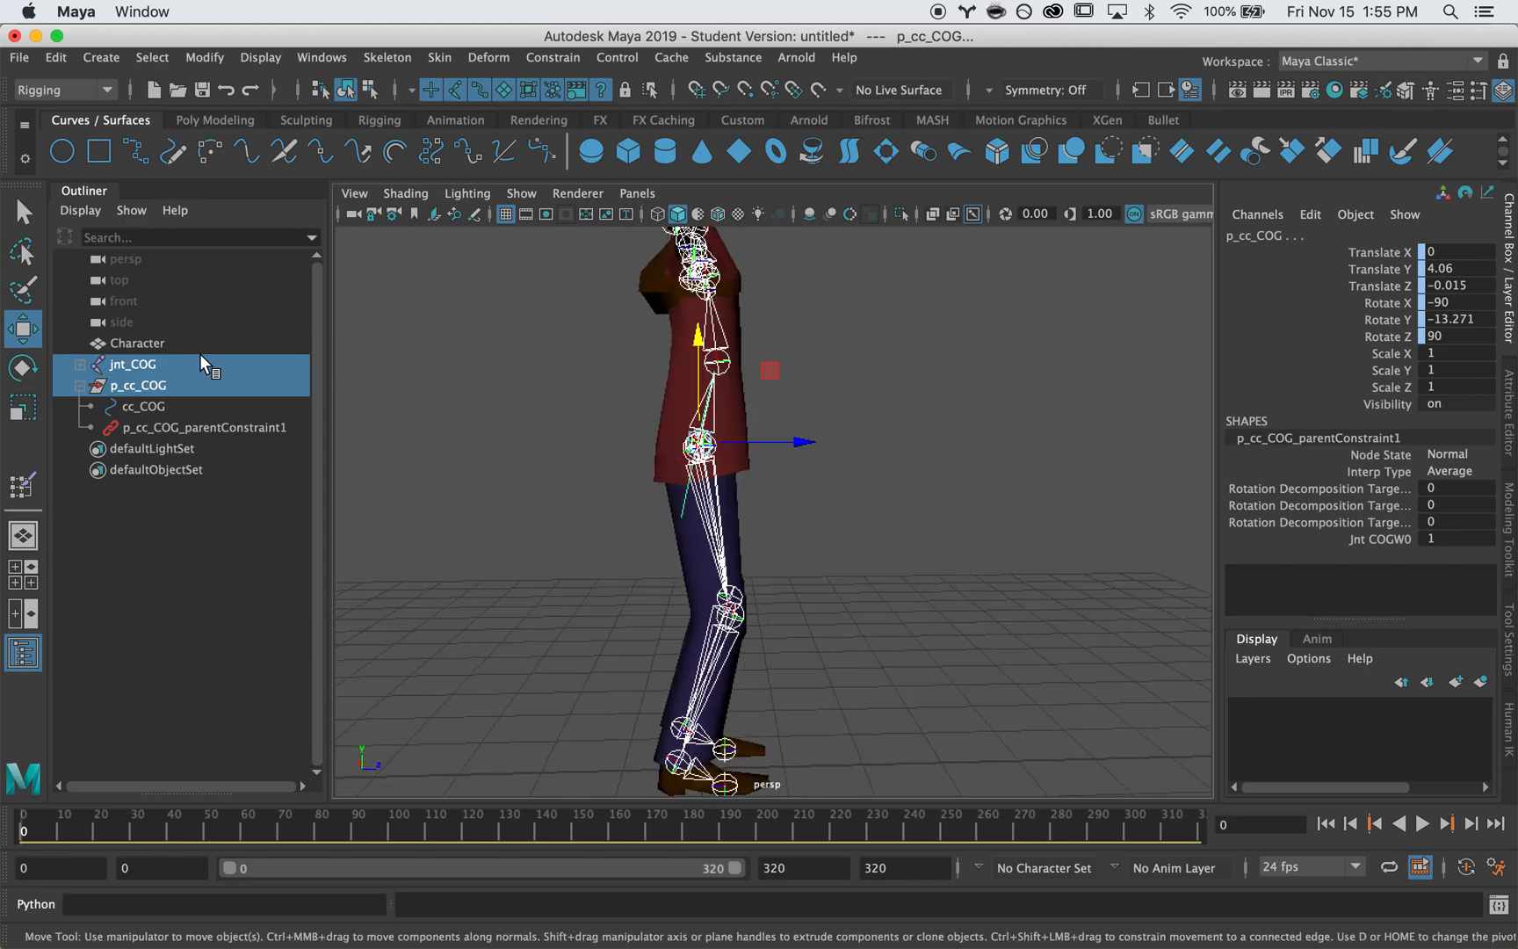
{"action": "left_click", "coordinate": [157, 427]}
{"action": "left_click_drag", "start_coordinate": [633, 420], "coordinate": [427, 414], "text": "alt"}
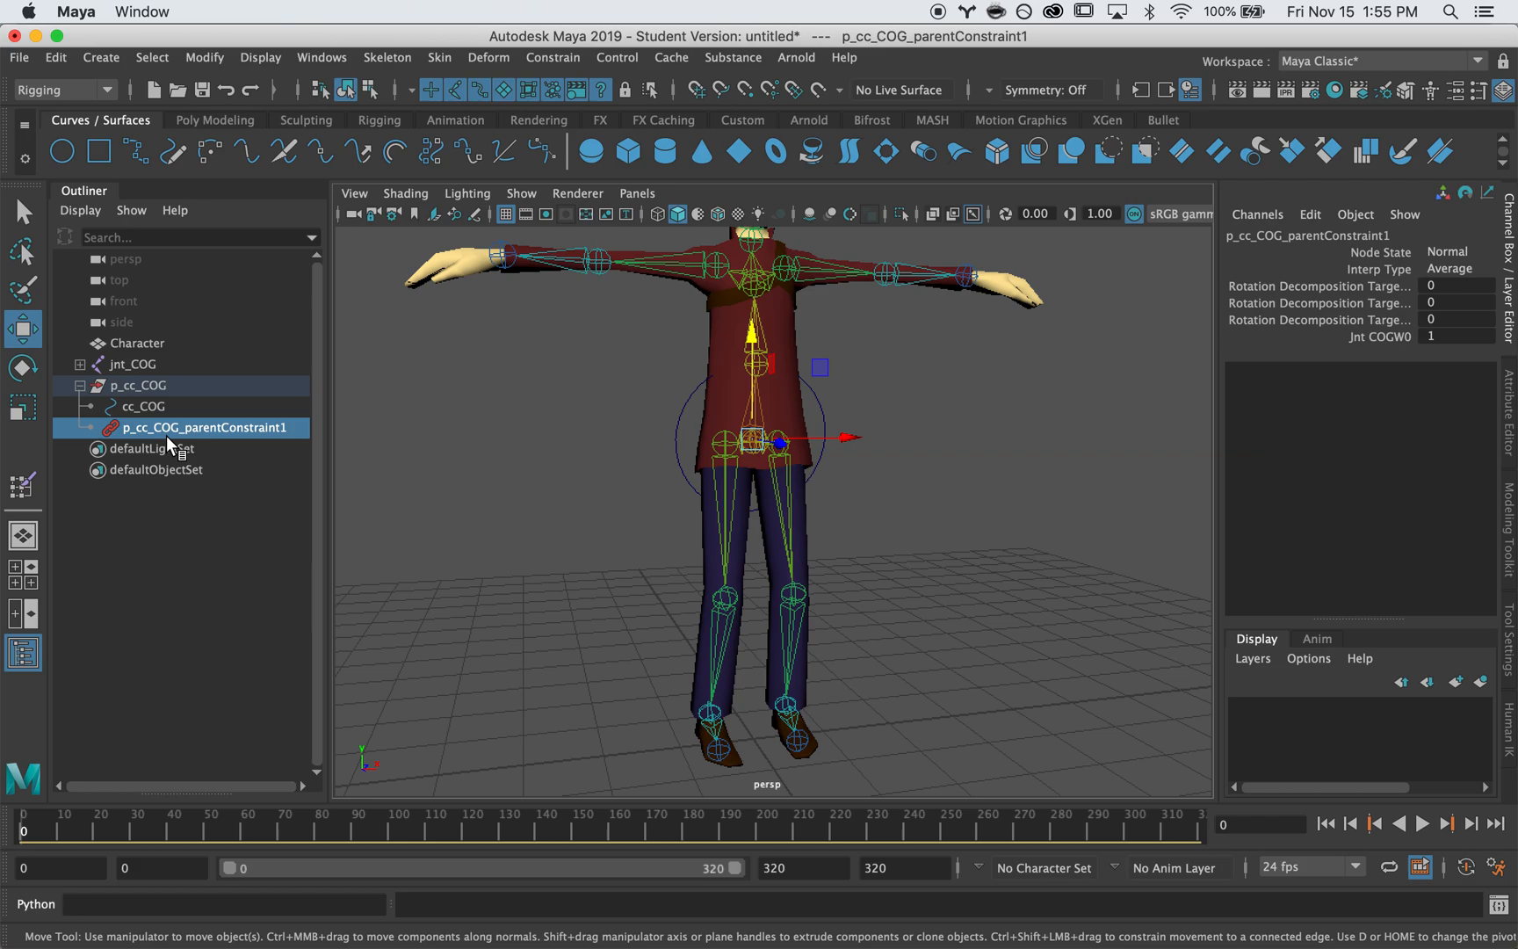
{"action": "key", "text": "Delete"}
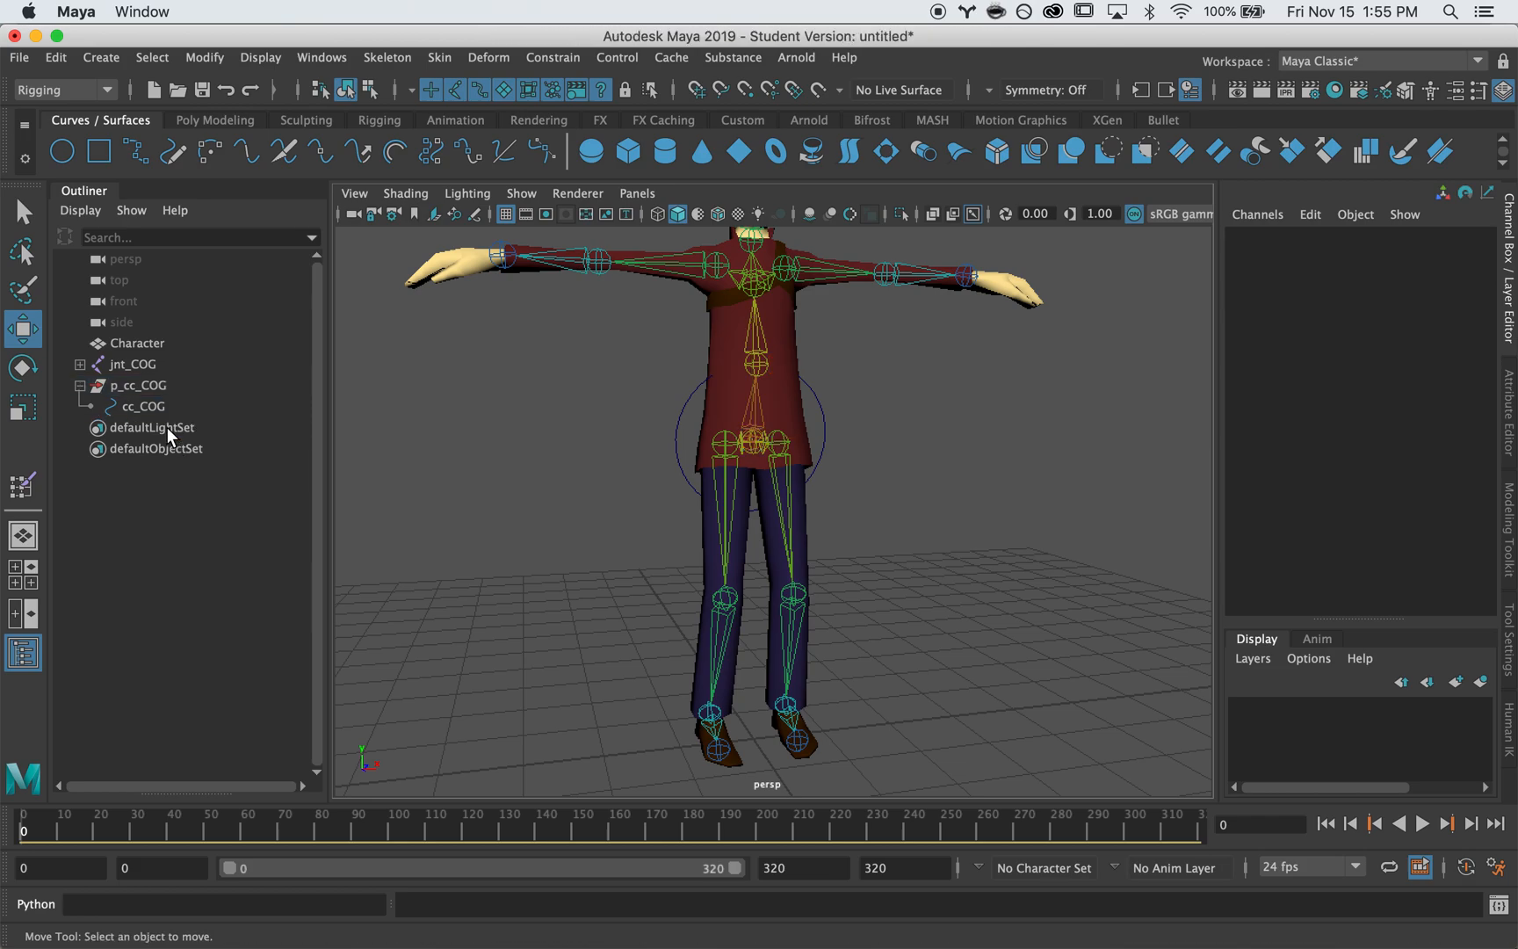
- Rotate the cc_COG circle -90 degrees around Z
{"action": "left_click", "coordinate": [167, 404]}
{"action": "left_click_drag", "start_coordinate": [668, 466], "coordinate": [857, 470], "text": "alt"}
{"action": "key", "text": "e"}
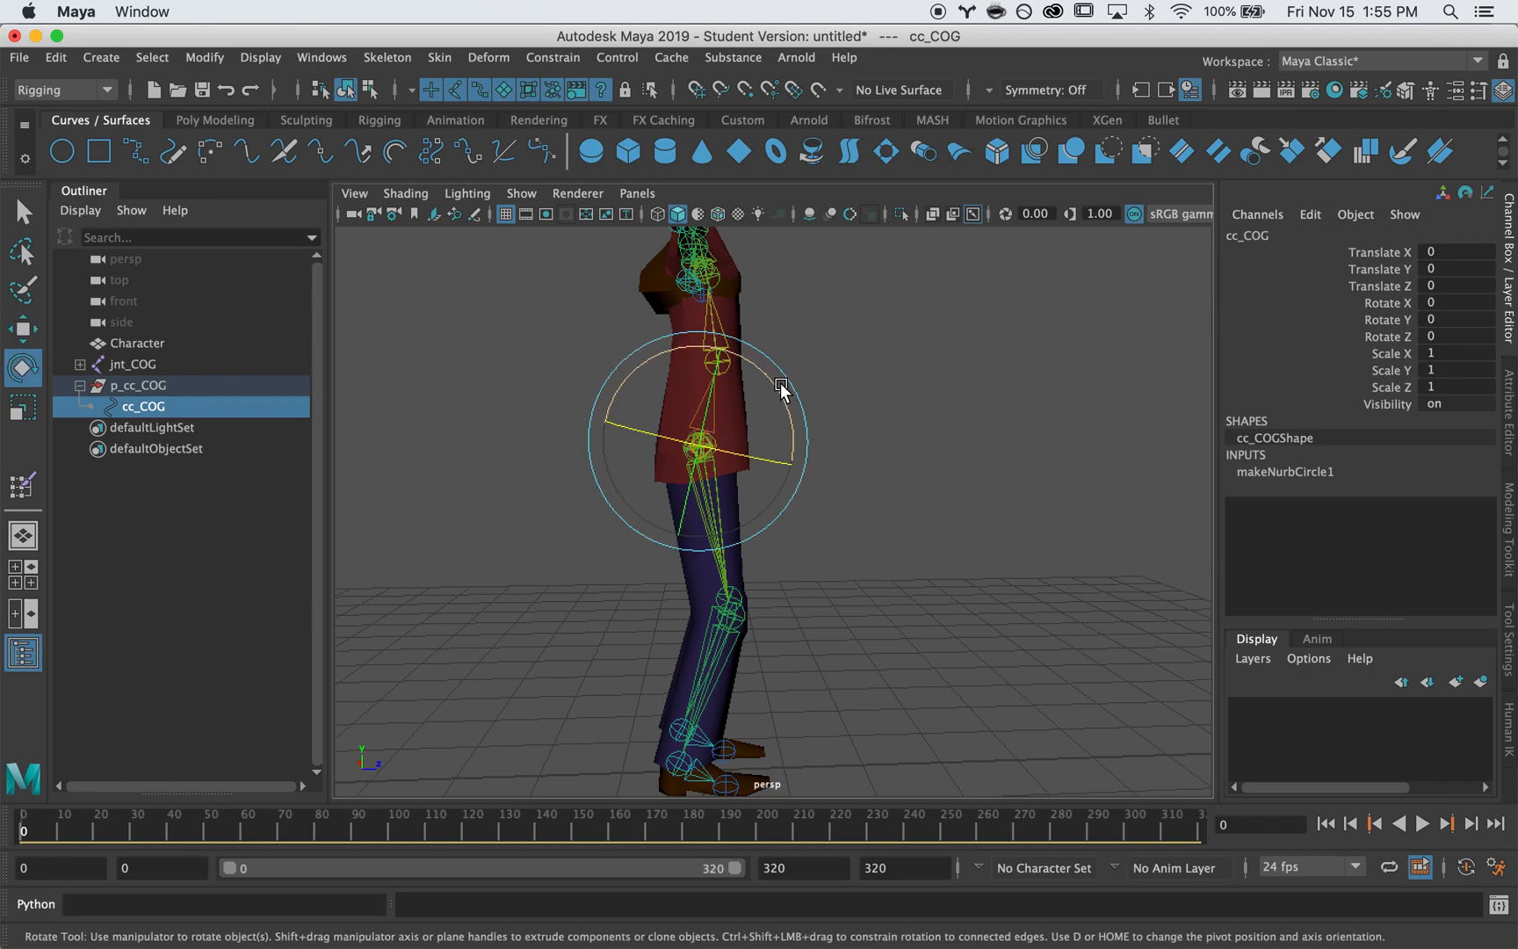
{"action": "left_click_drag", "start_coordinate": [766, 376], "coordinate": [810, 514]}
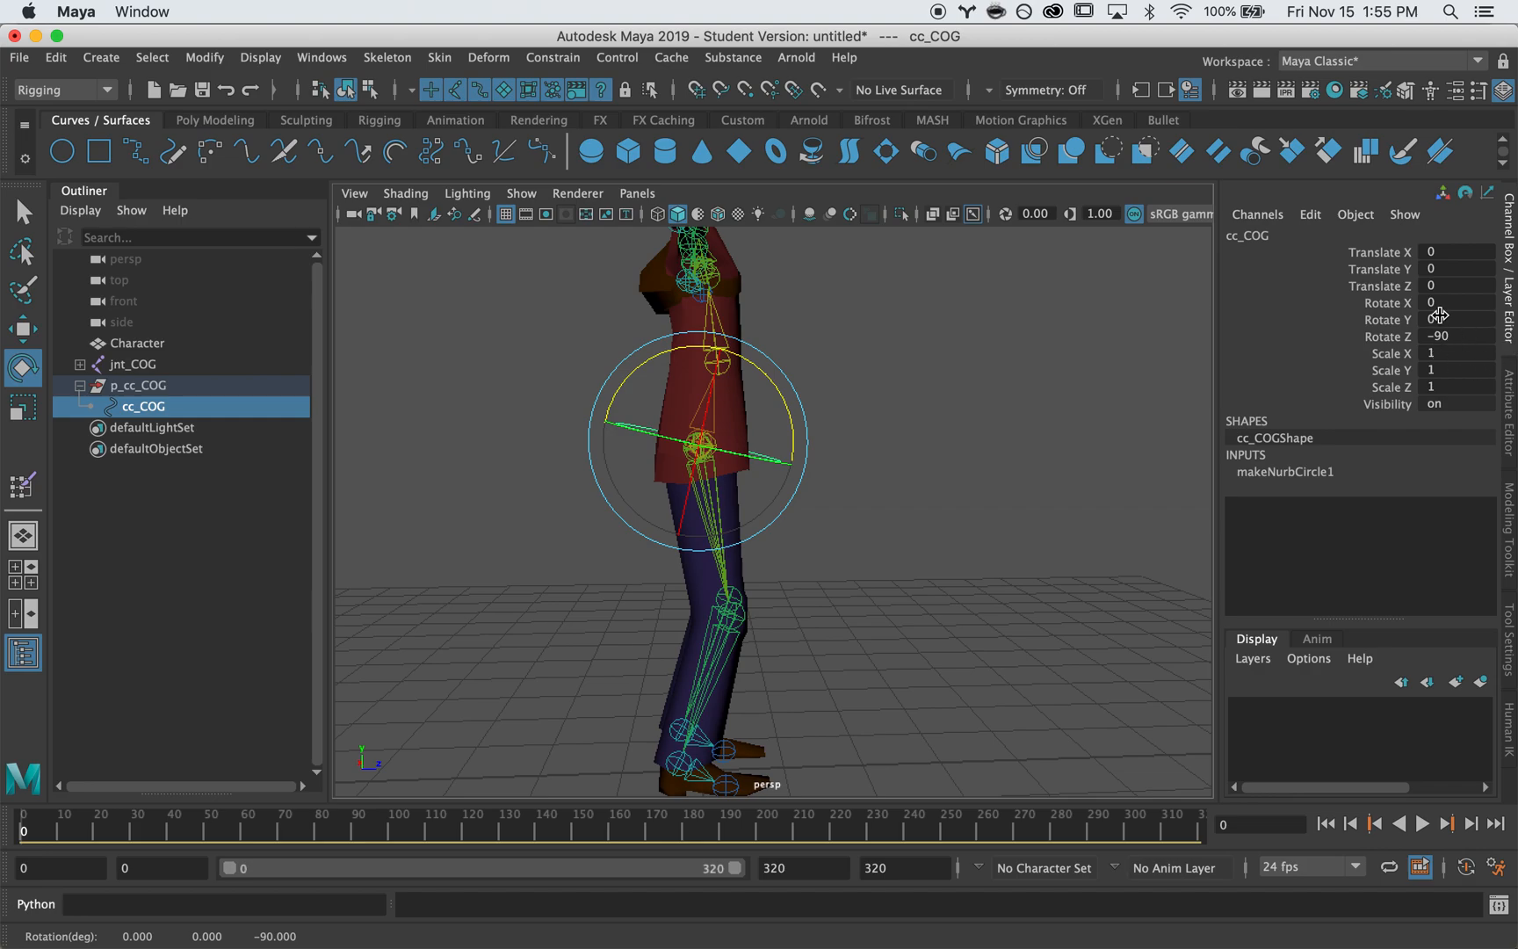
- Freeze the transformations of the cc_COG circle and clear the selection
{"action": "left_click", "coordinate": [201, 62]}
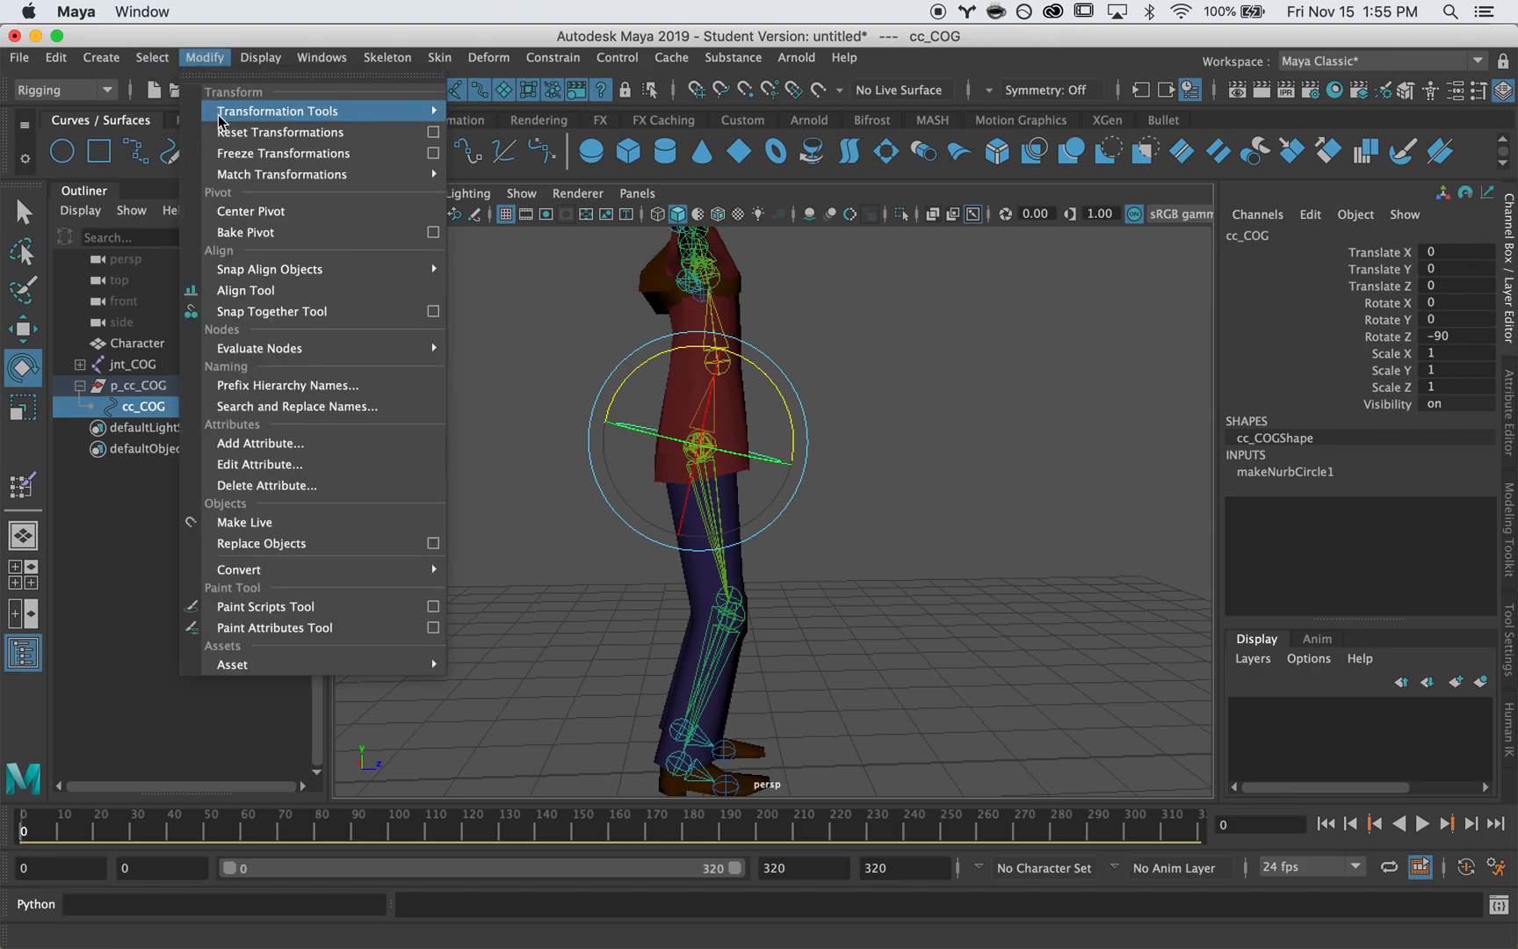
{"action": "left_click", "coordinate": [230, 158]}
{"action": "left_click", "coordinate": [925, 496]}
{"action": "left_click_drag", "start_coordinate": [925, 497], "coordinate": [528, 546], "text": "alt"}
{"action": "left_click", "coordinate": [696, 452]}
{"action": "left_click", "coordinate": [949, 508]}
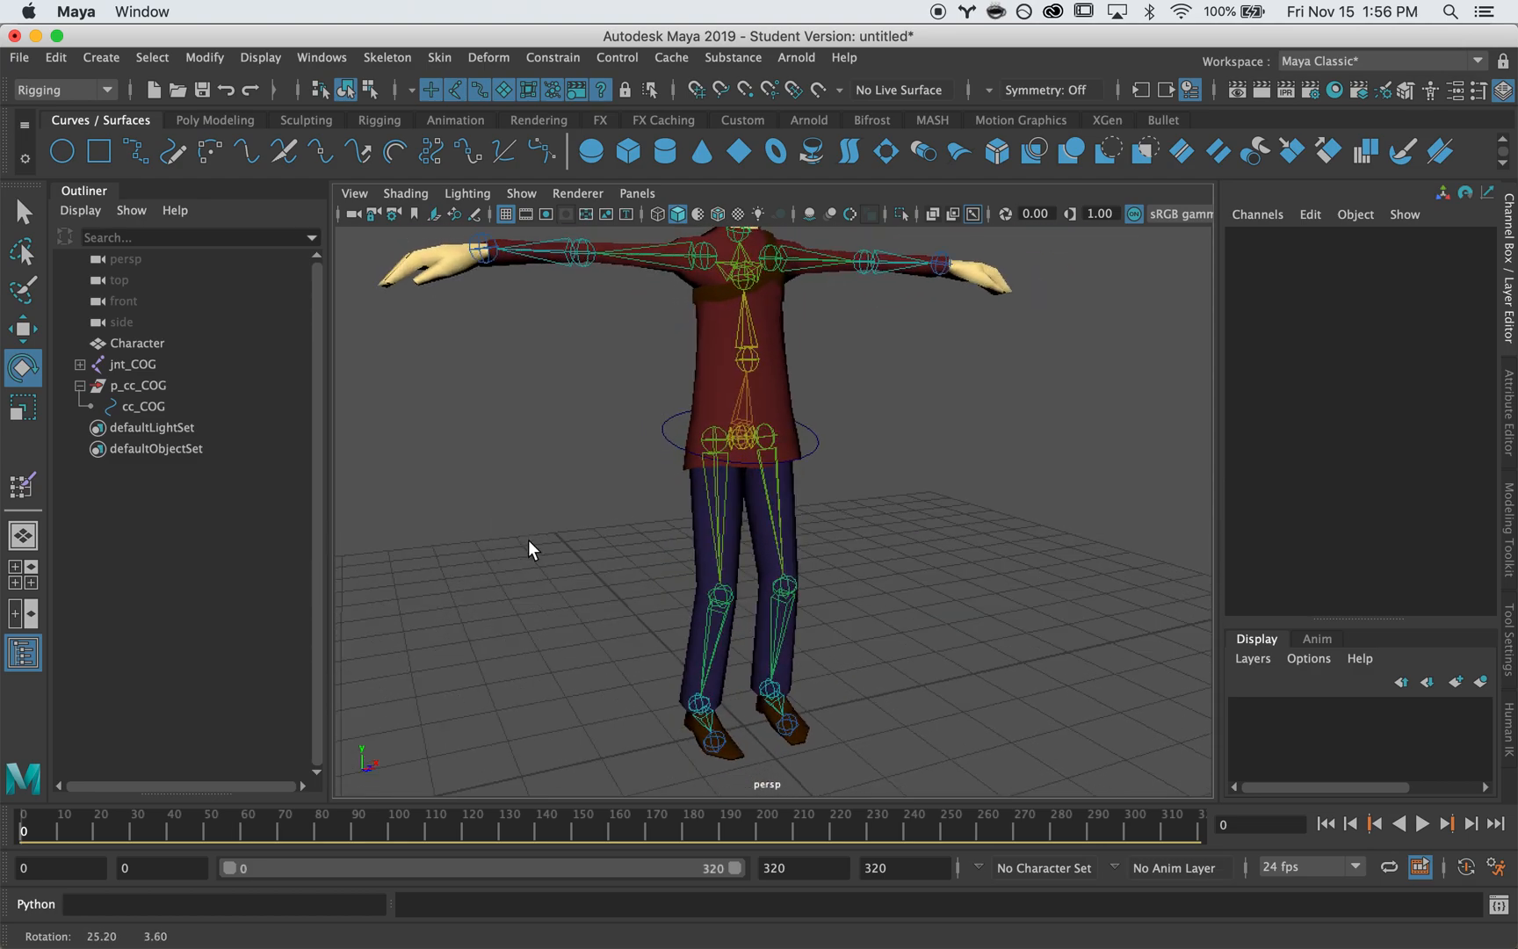
- Select the p_cc_COG group, collapse its hierarchy, and examine the circle around the character's hips from several angles
{"action": "left_click", "coordinate": [141, 386]}
{"action": "key", "text": "q"}
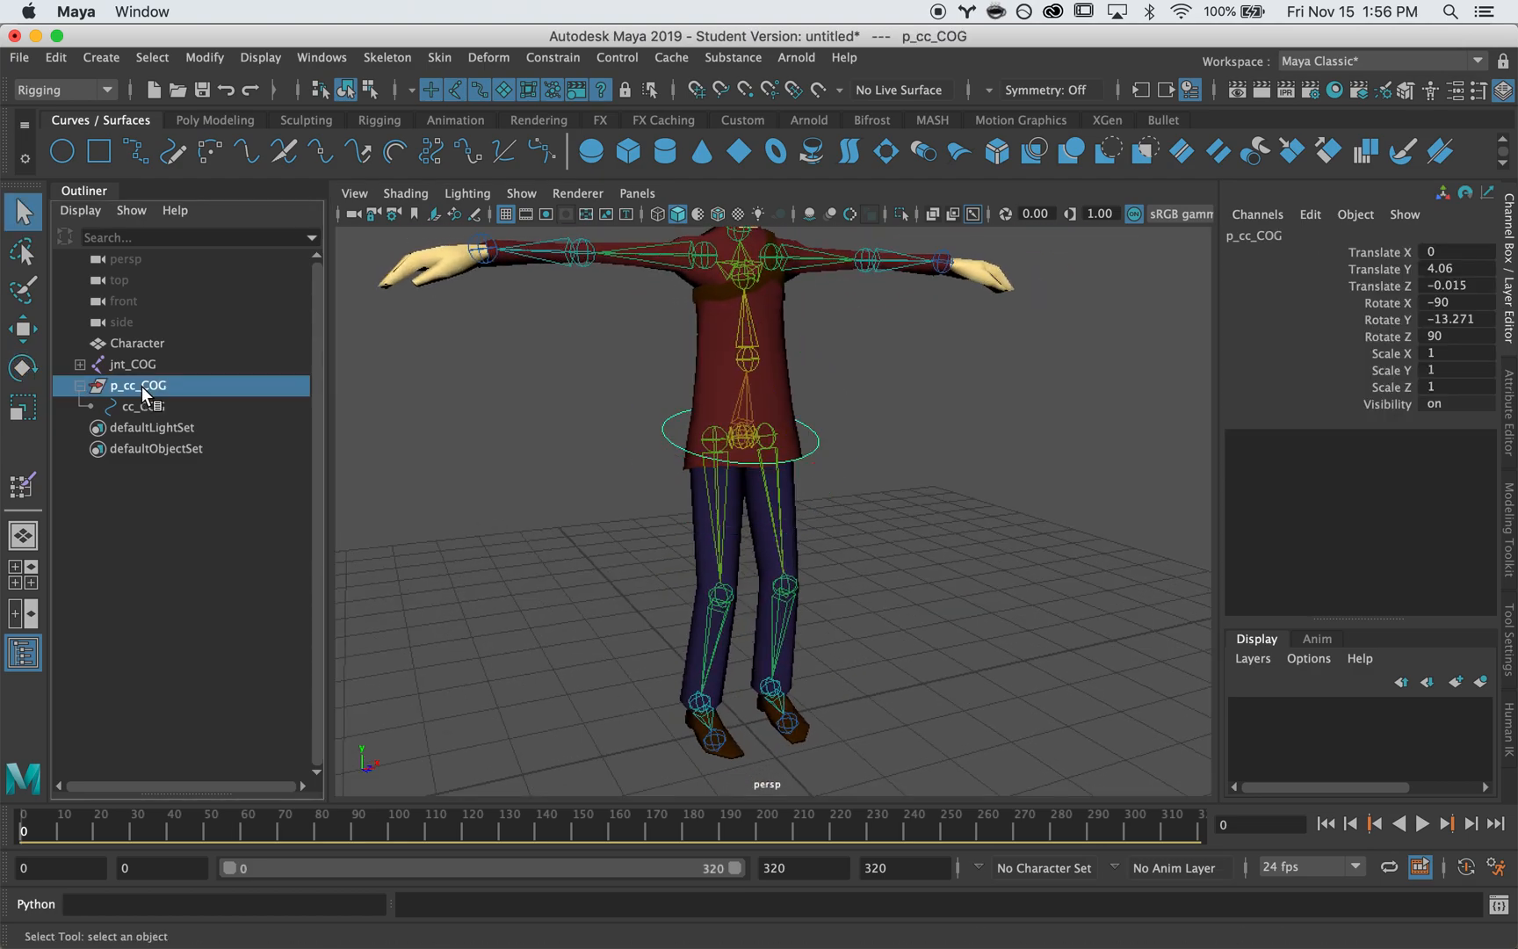
{"action": "left_click", "coordinate": [77, 384]}
{"action": "left_click_drag", "start_coordinate": [624, 427], "coordinate": [351, 413], "text": "alt"}
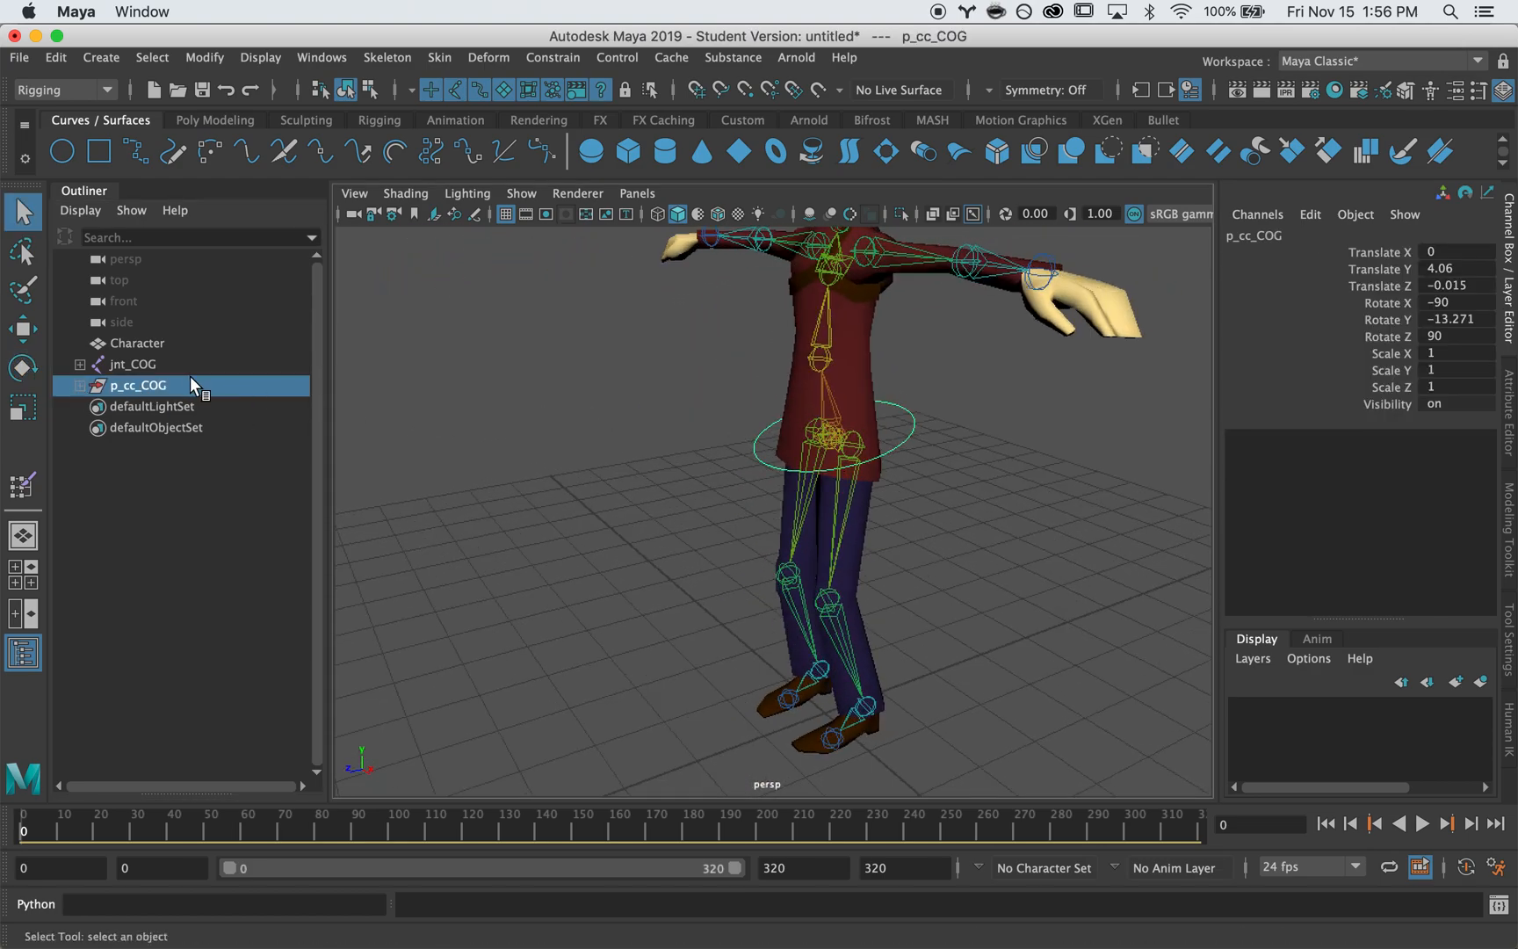
{"action": "left_click_drag", "start_coordinate": [681, 433], "coordinate": [790, 430], "text": "alt"}
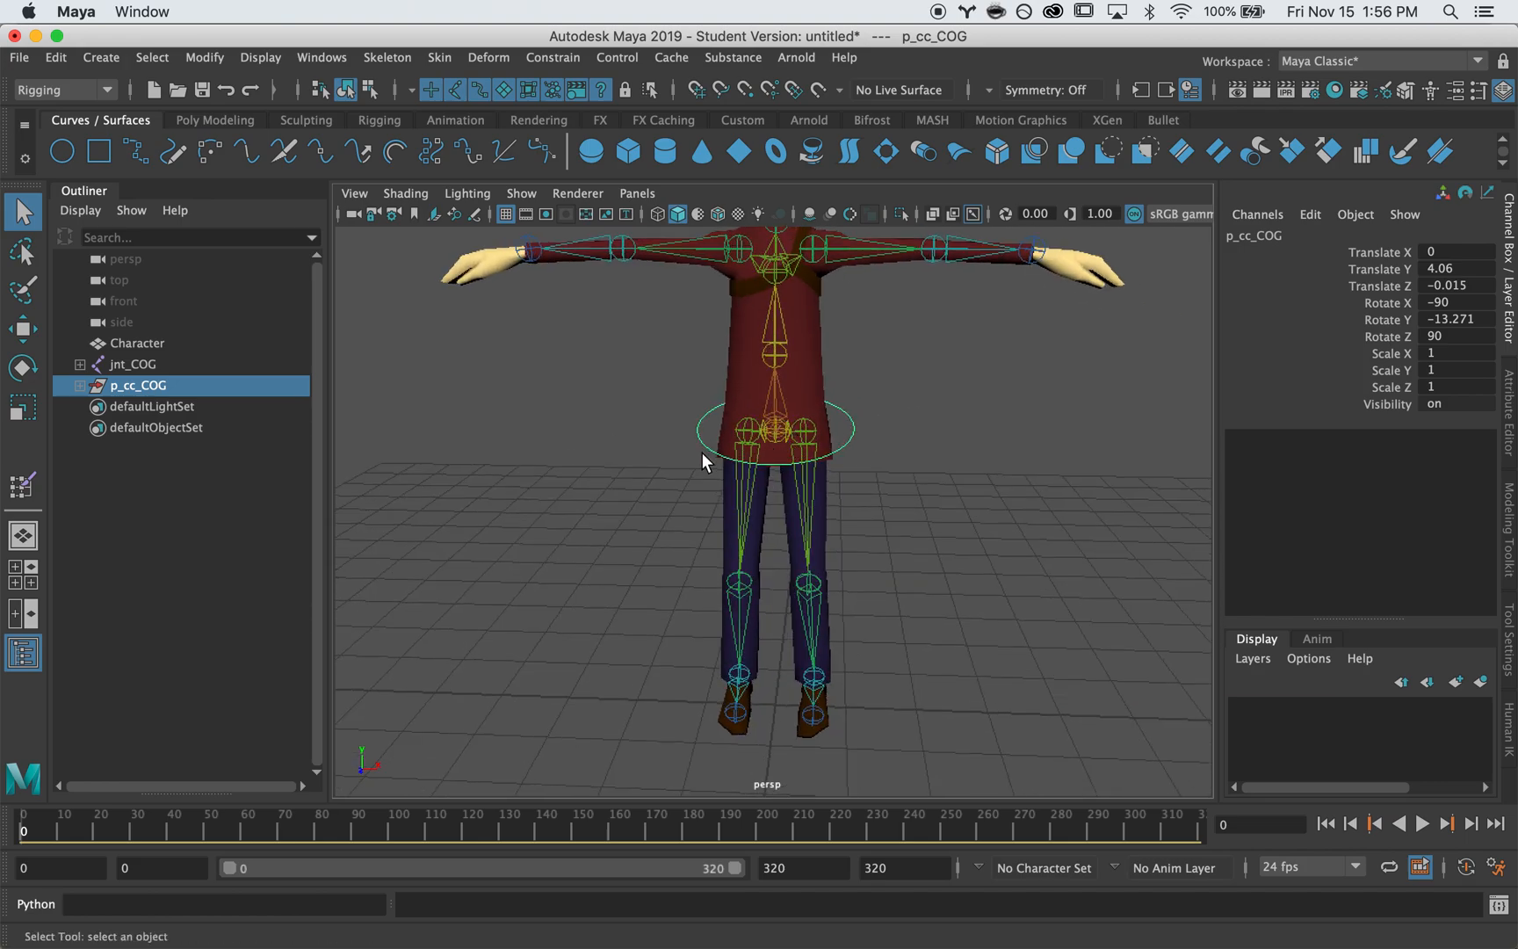
{"action": "right_click_drag", "start_coordinate": [1001, 434], "coordinate": [959, 436], "text": "alt"}
{"action": "left_click_drag", "start_coordinate": [960, 436], "coordinate": [1010, 440], "text": "alt"}
{"action": "middle_click_drag", "start_coordinate": [964, 441], "coordinate": [934, 474], "text": "alt"}
{"action": "left_click_drag", "start_coordinate": [934, 475], "coordinate": [737, 509], "text": "alt"}
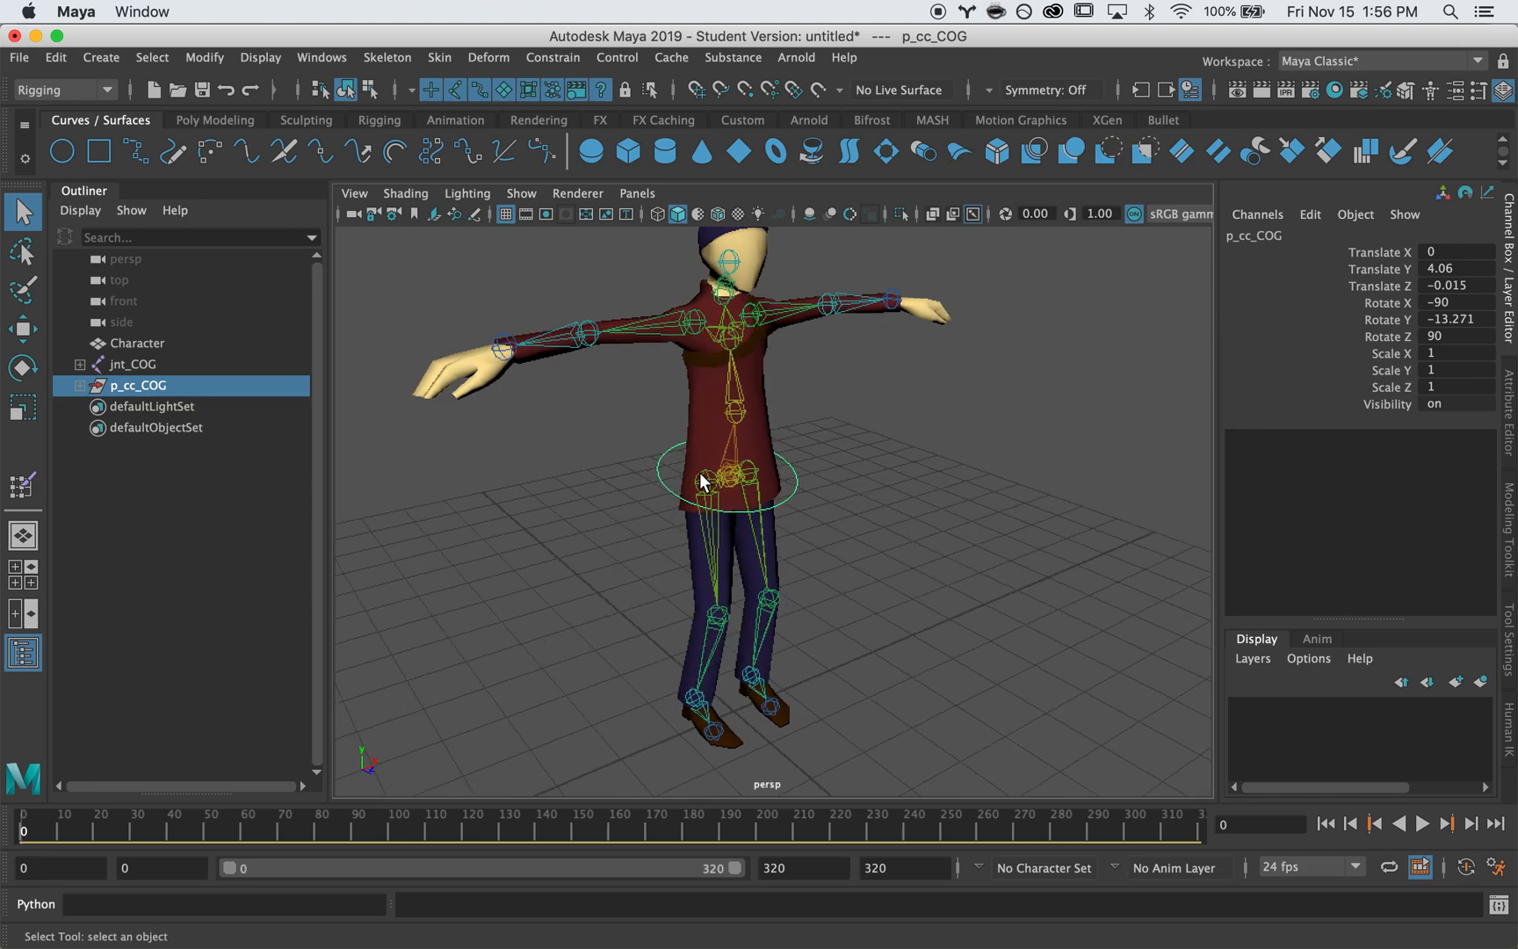
- Switch to Chrome and visit the maya-make-rig-control repository through its owner's GitHub profile
{"action": "key", "text": "super+Tab"}
{"action": "key", "text": "super+Tab"}
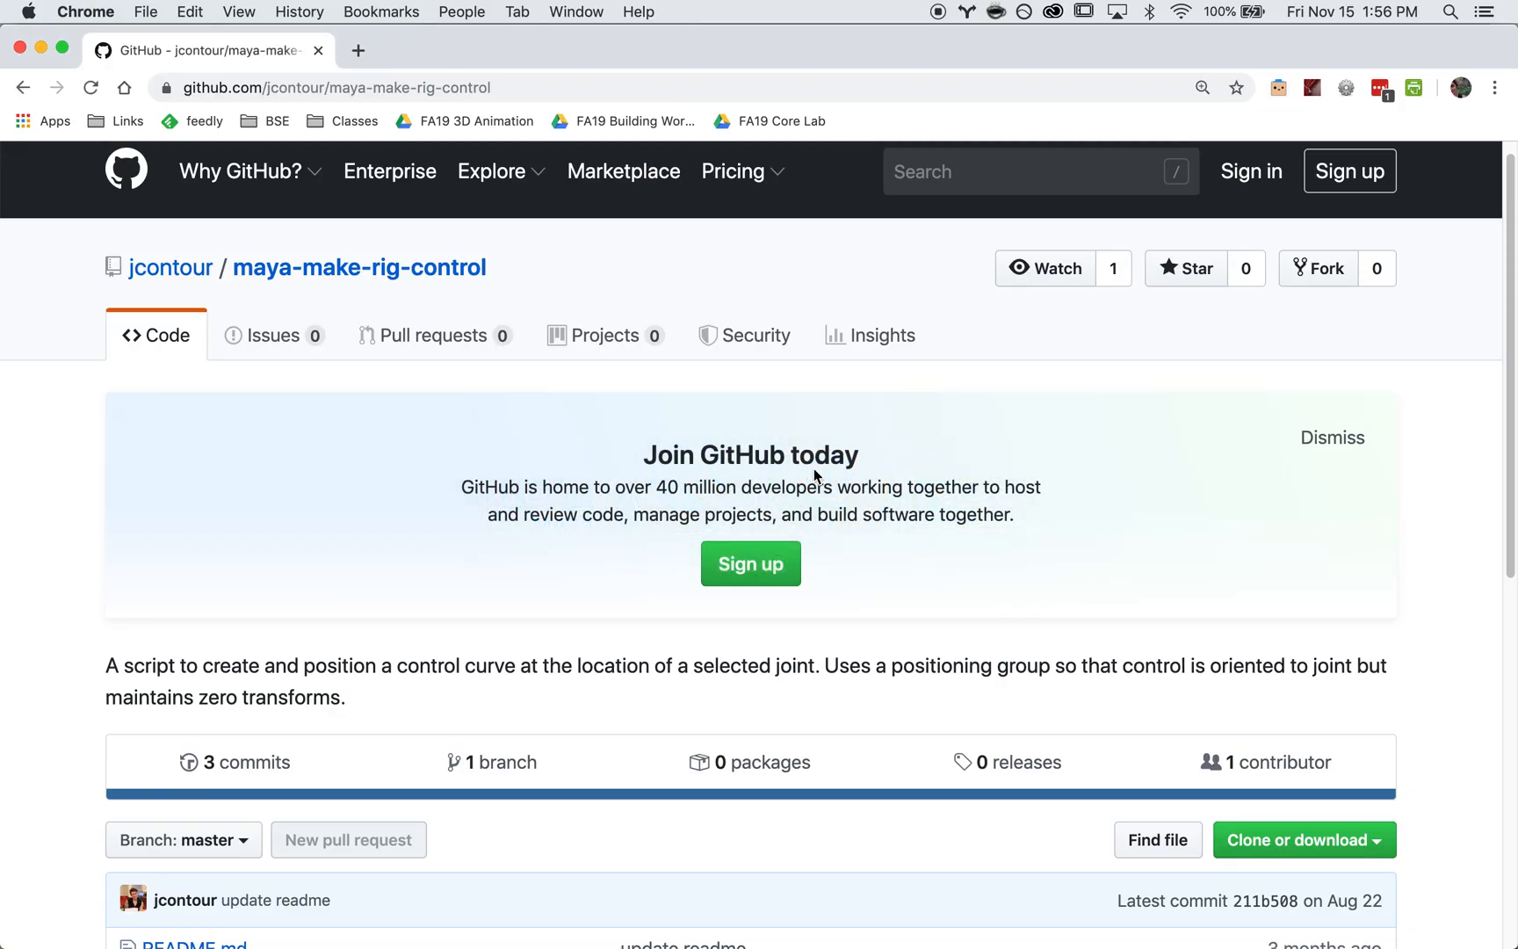
{"action": "left_click", "coordinate": [238, 96]}
{"action": "double_click", "coordinate": [323, 88]}
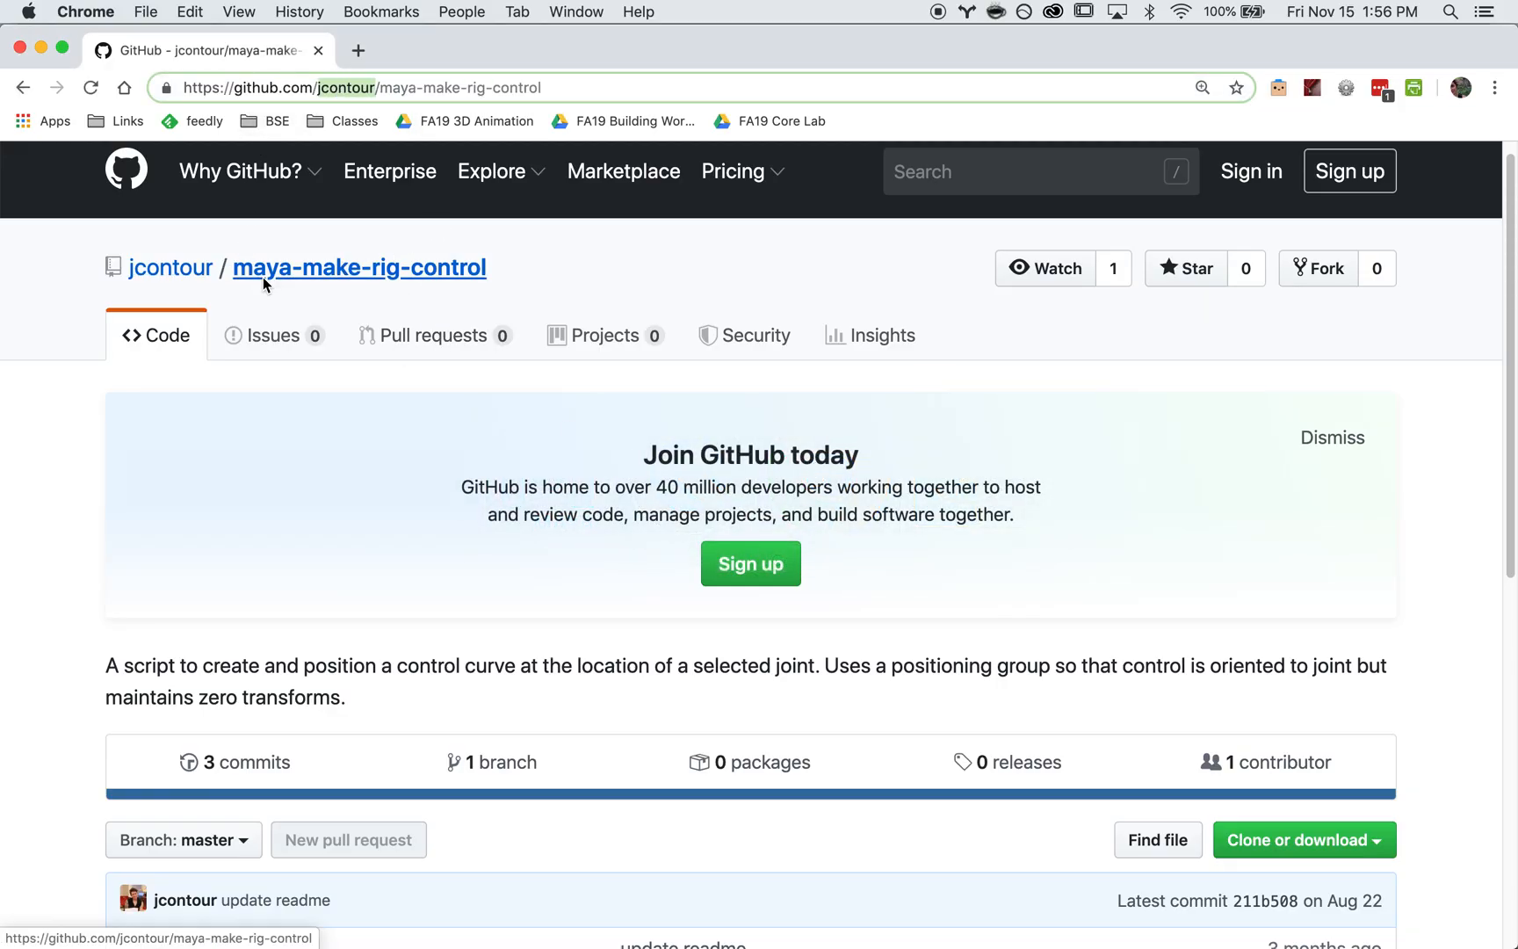
{"action": "left_click", "coordinate": [187, 273]}
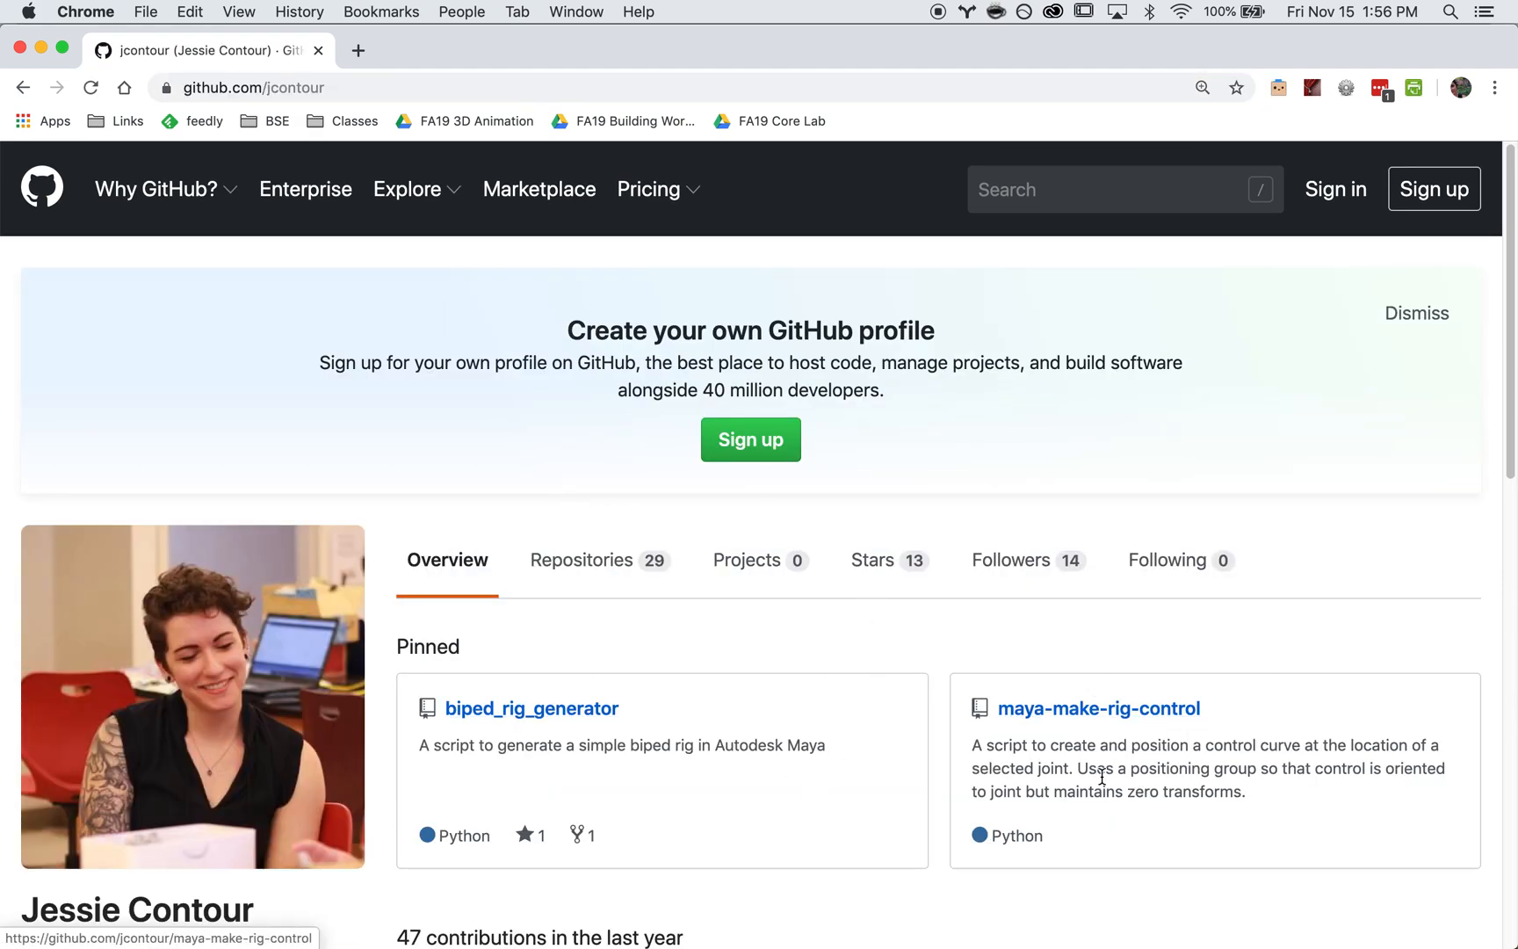
{"action": "left_click", "coordinate": [1118, 713]}
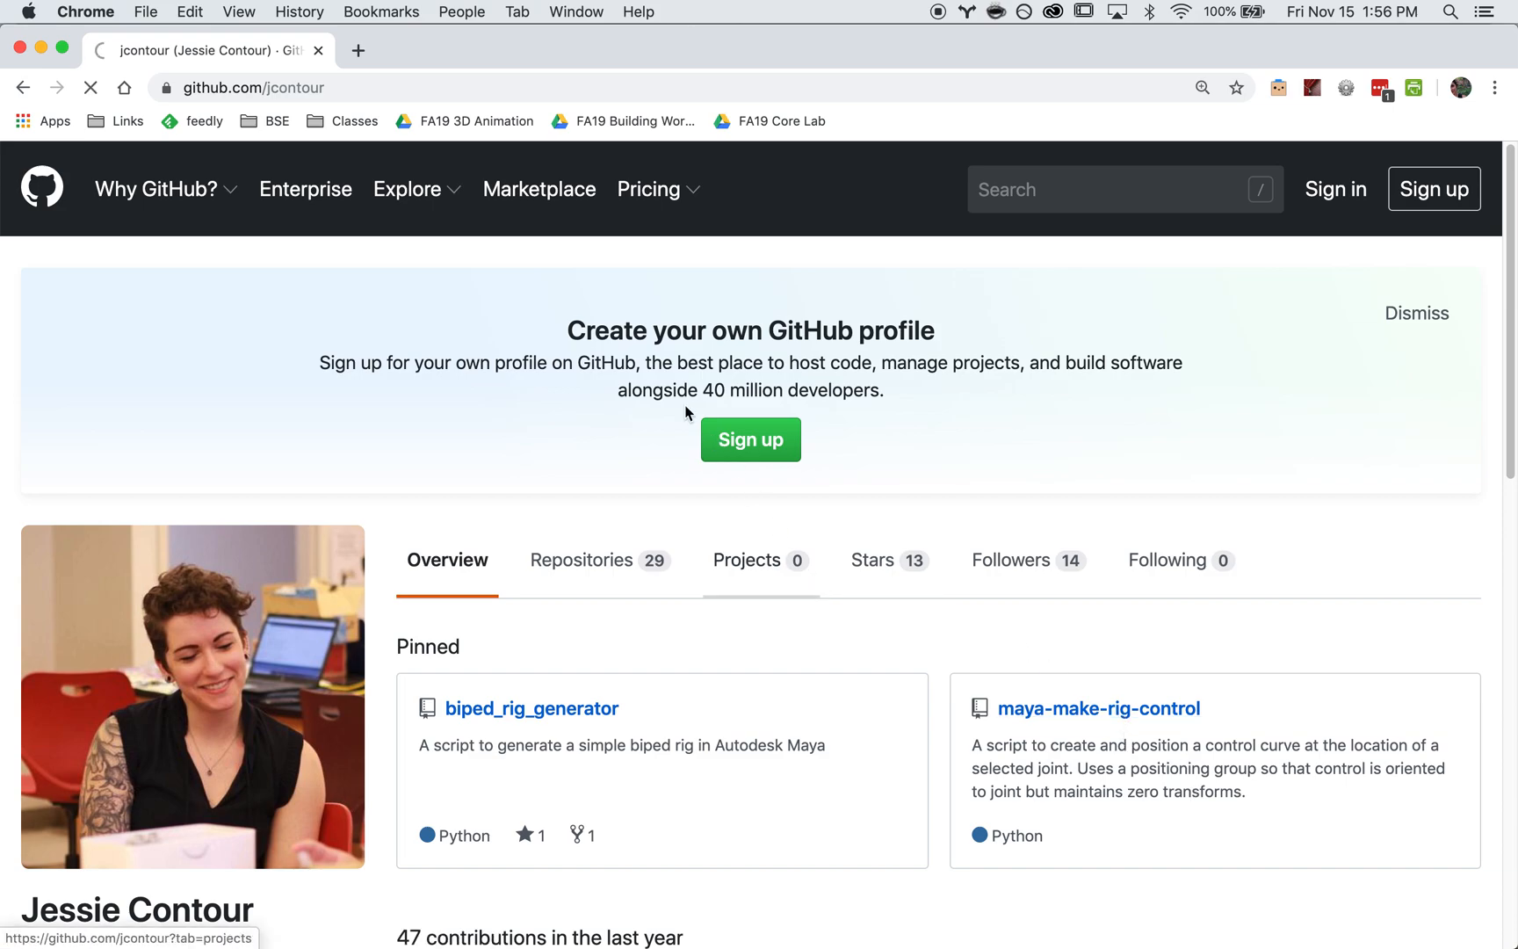
- Open the raw version of create_cc.py from the repository's file list and copy the entire script
{"action": "scroll", "coordinate": [267, 592], "scroll_direction": "down", "scroll_amount": 1}
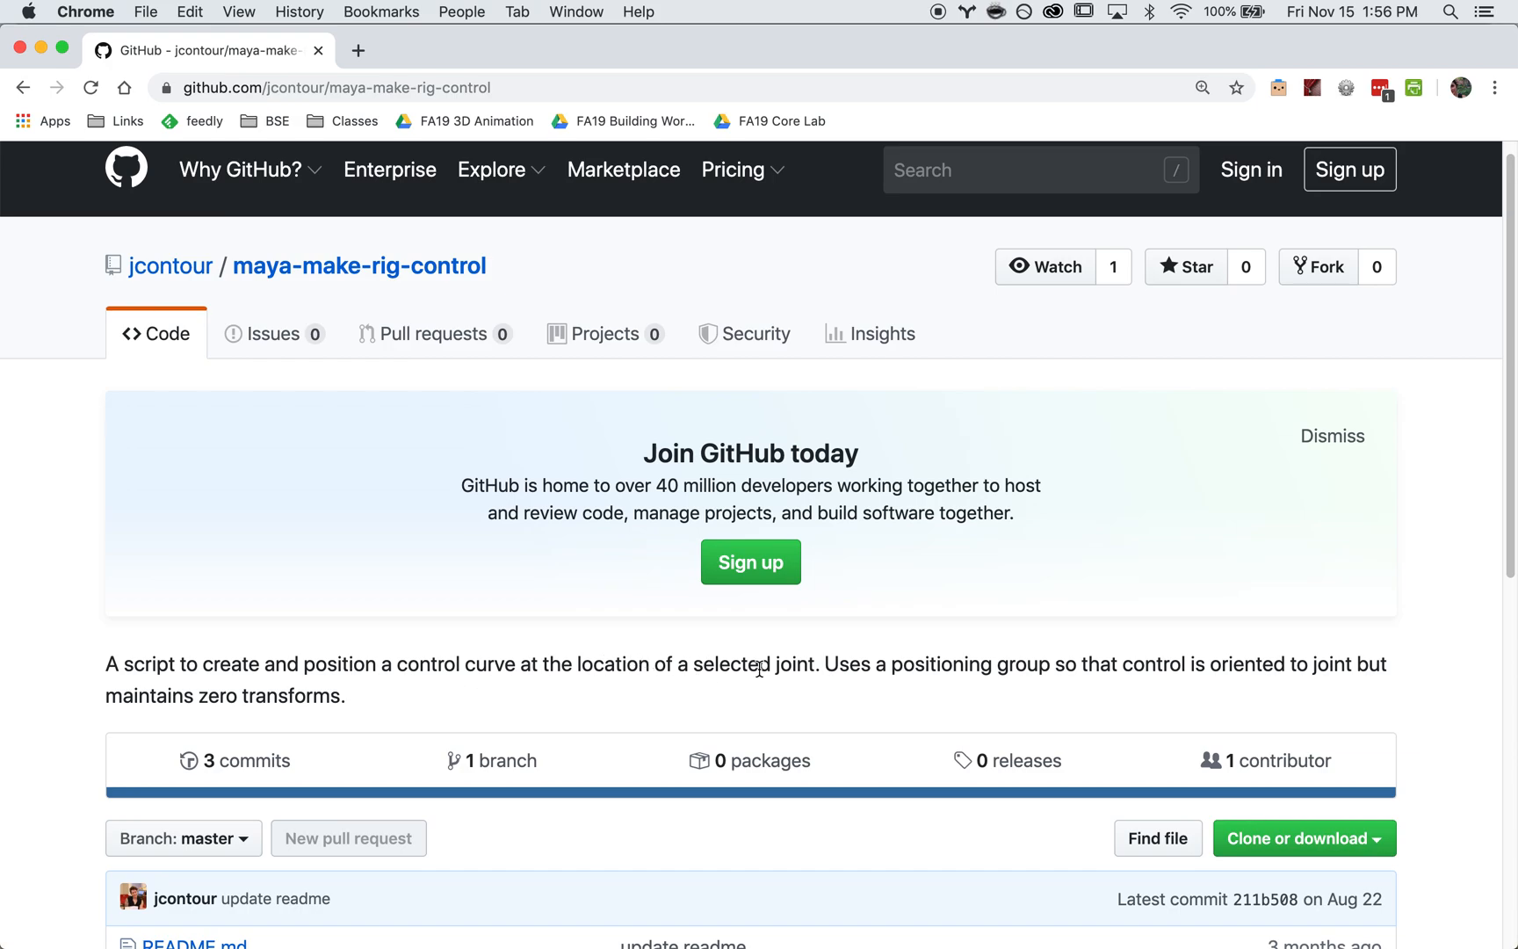
{"action": "scroll", "coordinate": [902, 690], "scroll_direction": "down", "scroll_amount": 5}
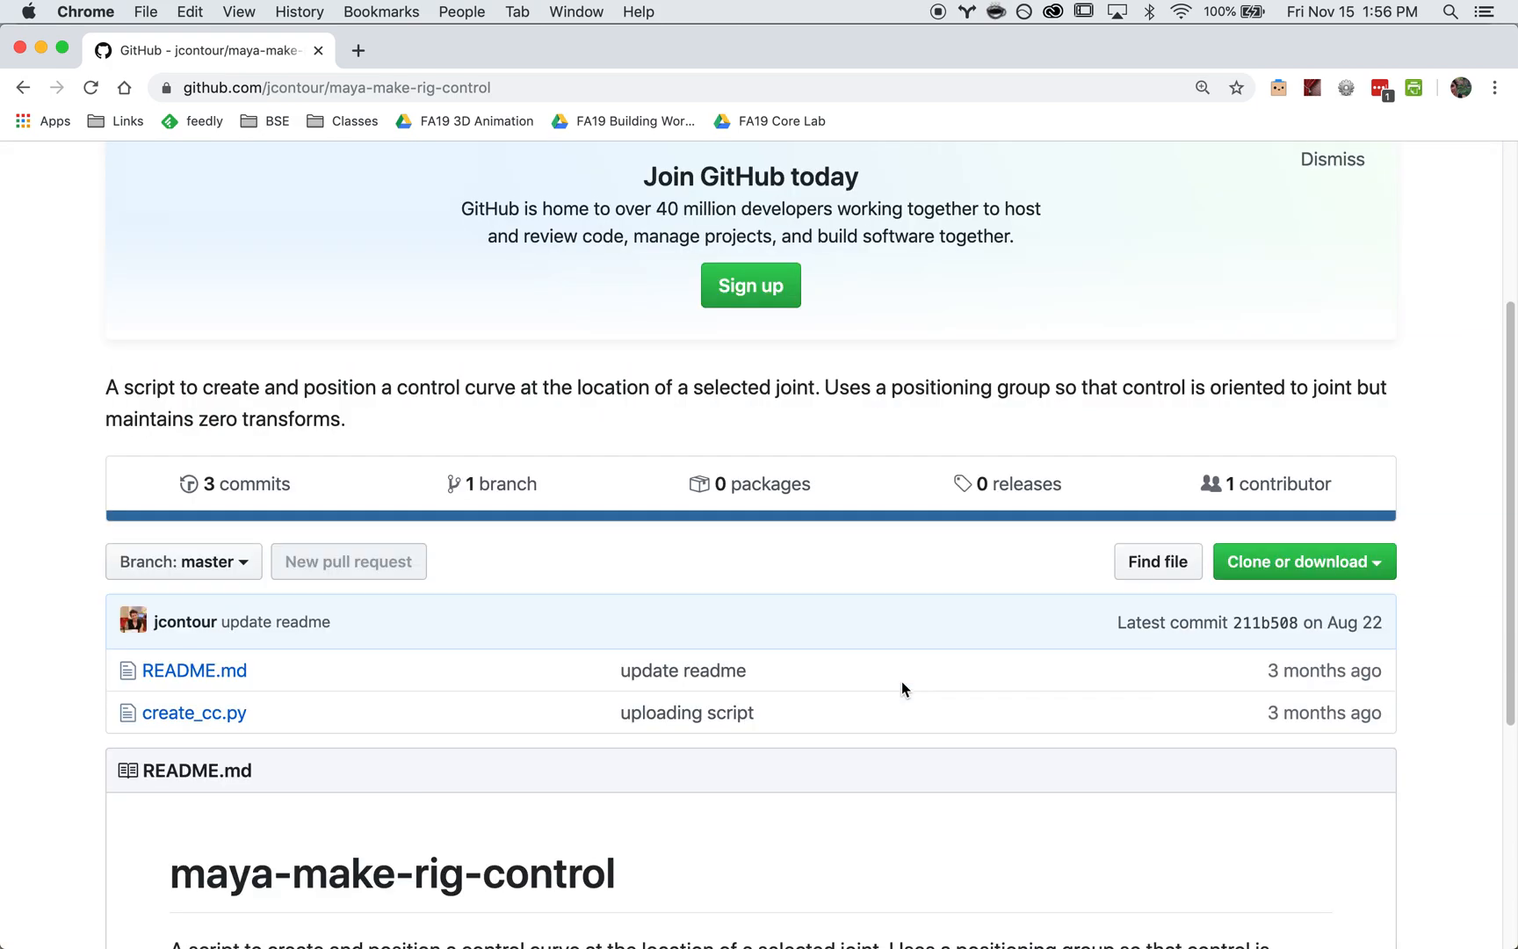
{"action": "scroll", "coordinate": [901, 681], "scroll_direction": "down", "scroll_amount": 4}
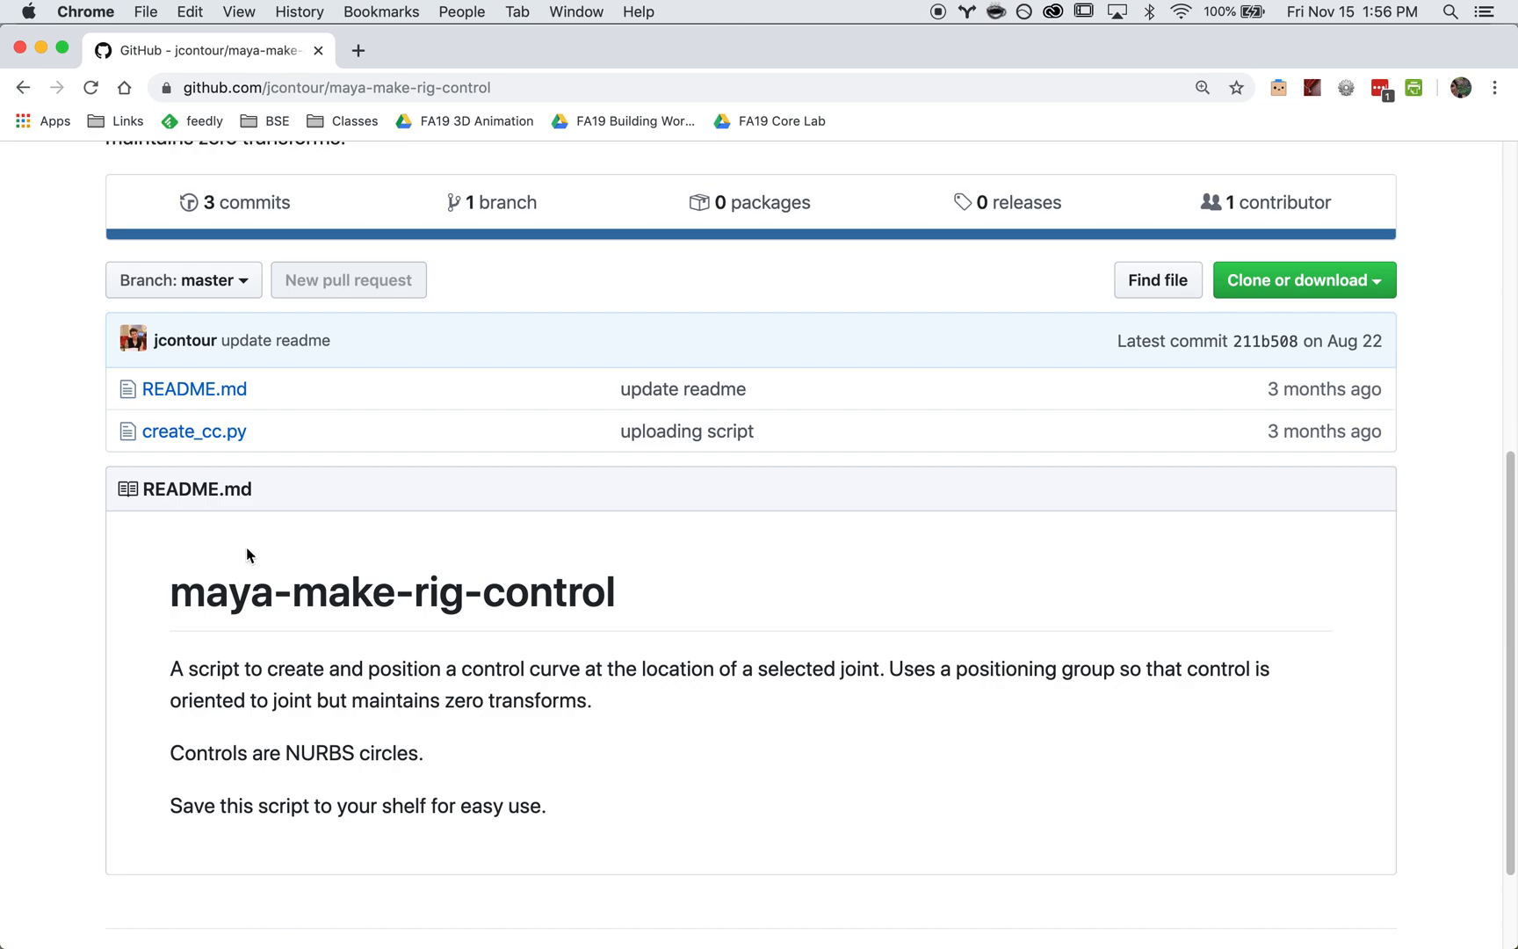
{"action": "left_click", "coordinate": [204, 432]}
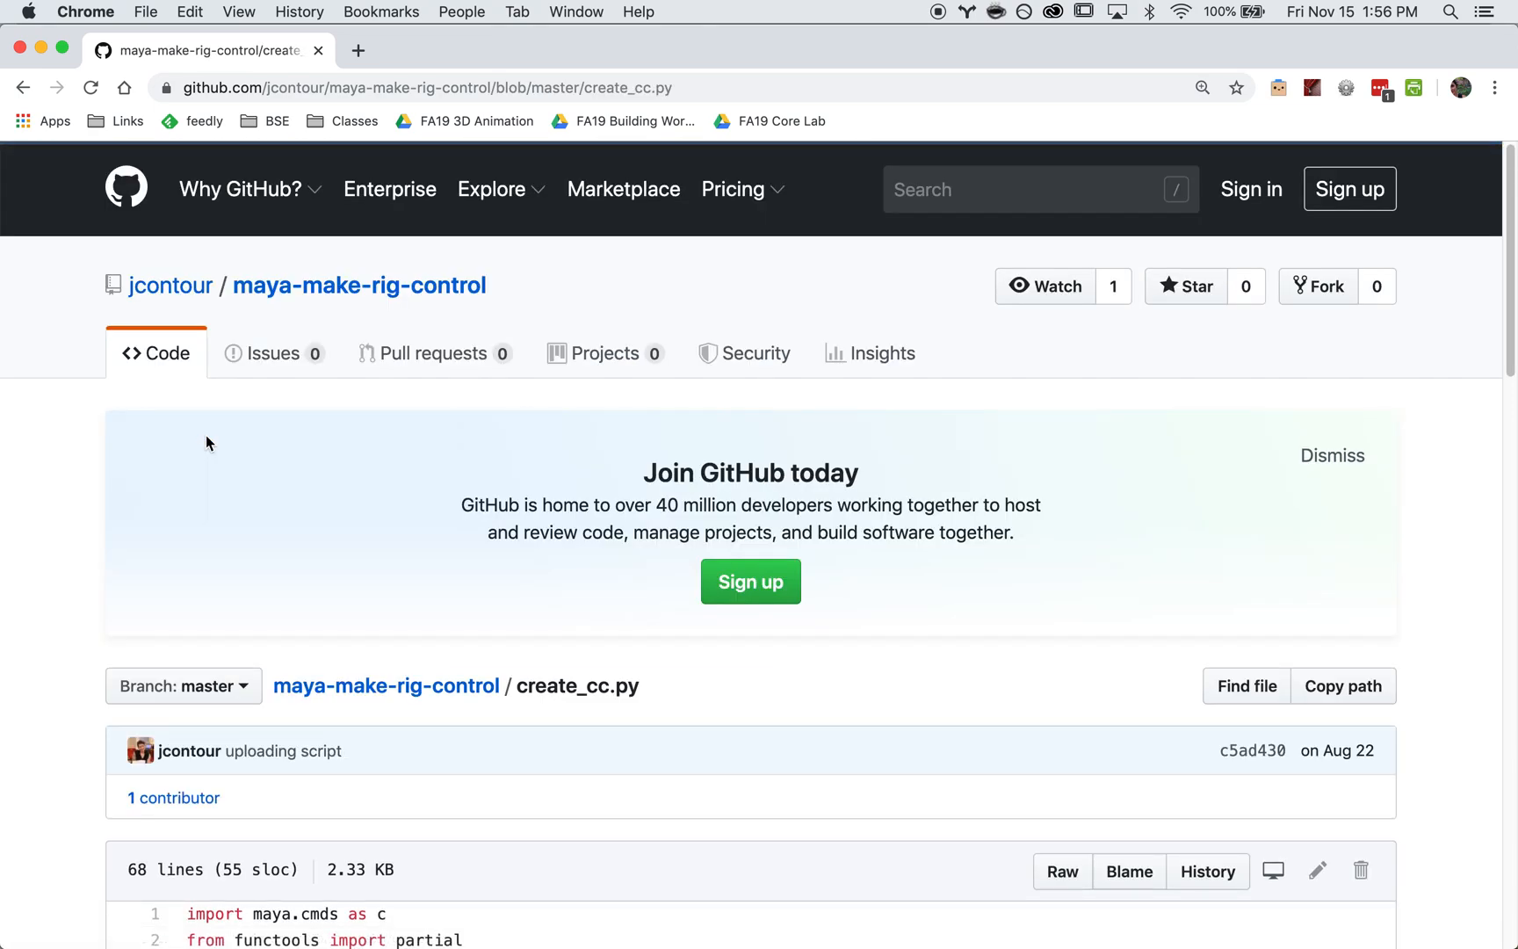
{"action": "left_click", "coordinate": [1063, 875]}
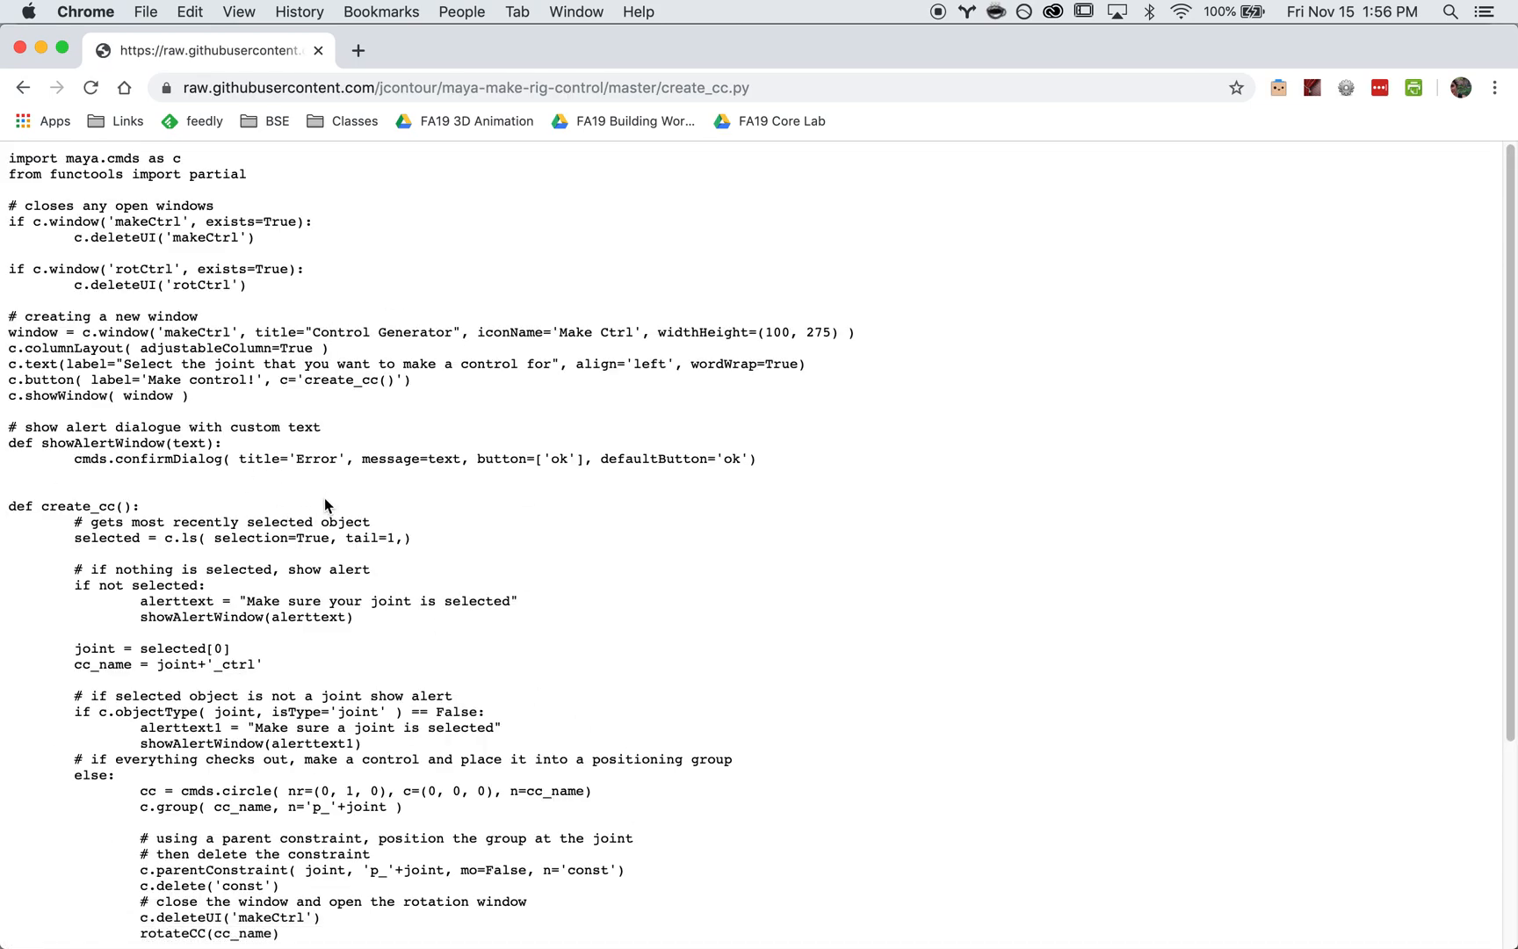
{"action": "key", "text": "super+a"}
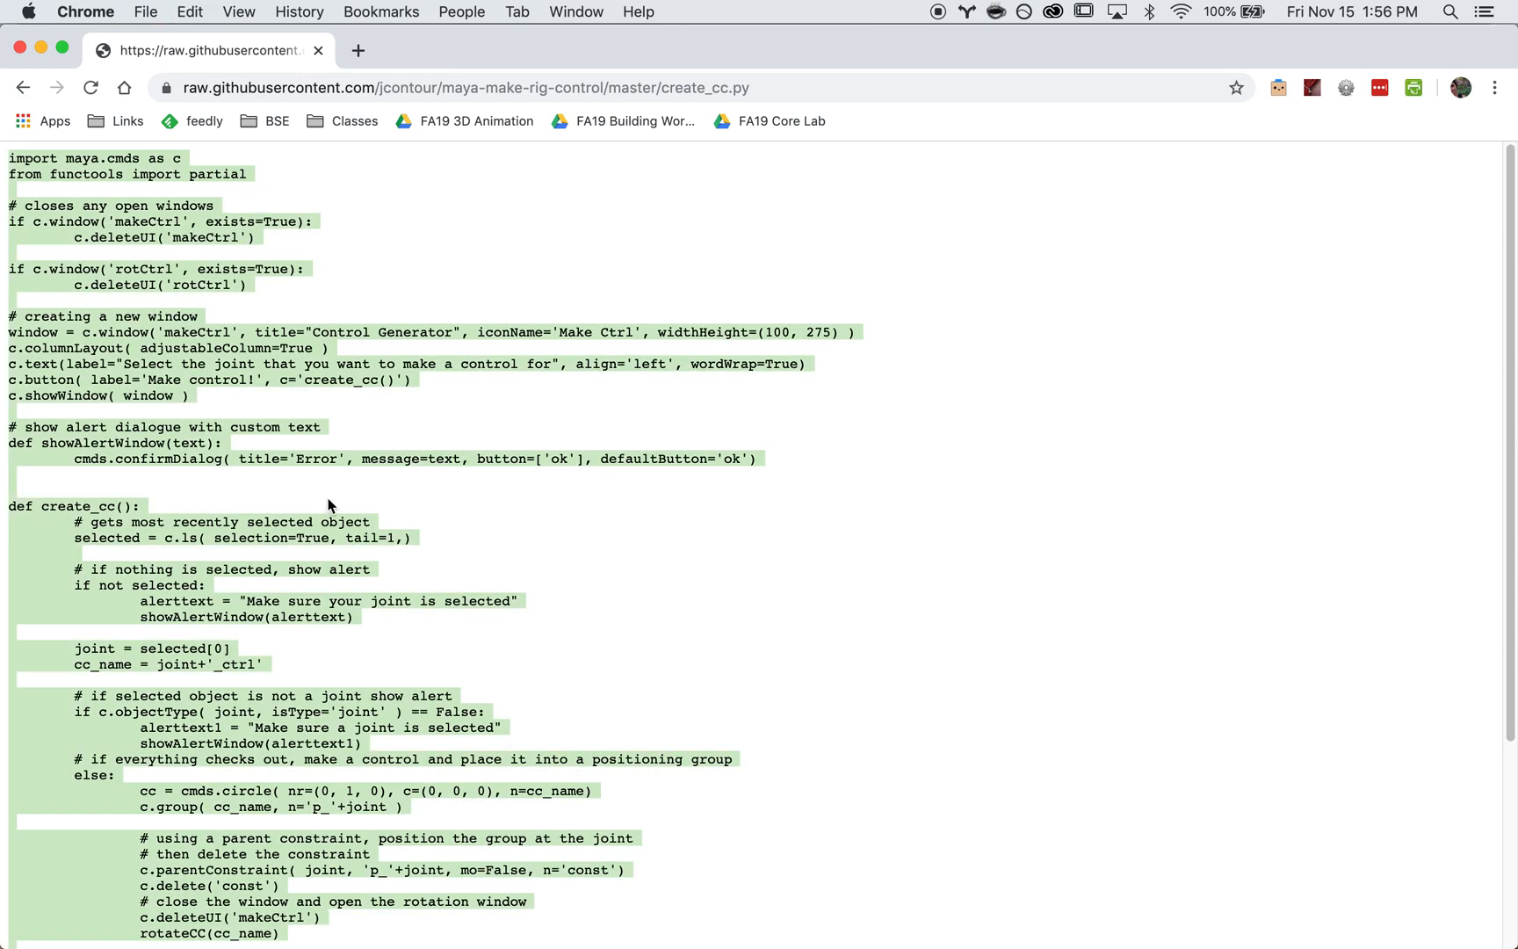
- Switch back to Maya and paste the copied script into a new Python tab of the Script Editor
{"action": "key", "text": "super+Tab"}
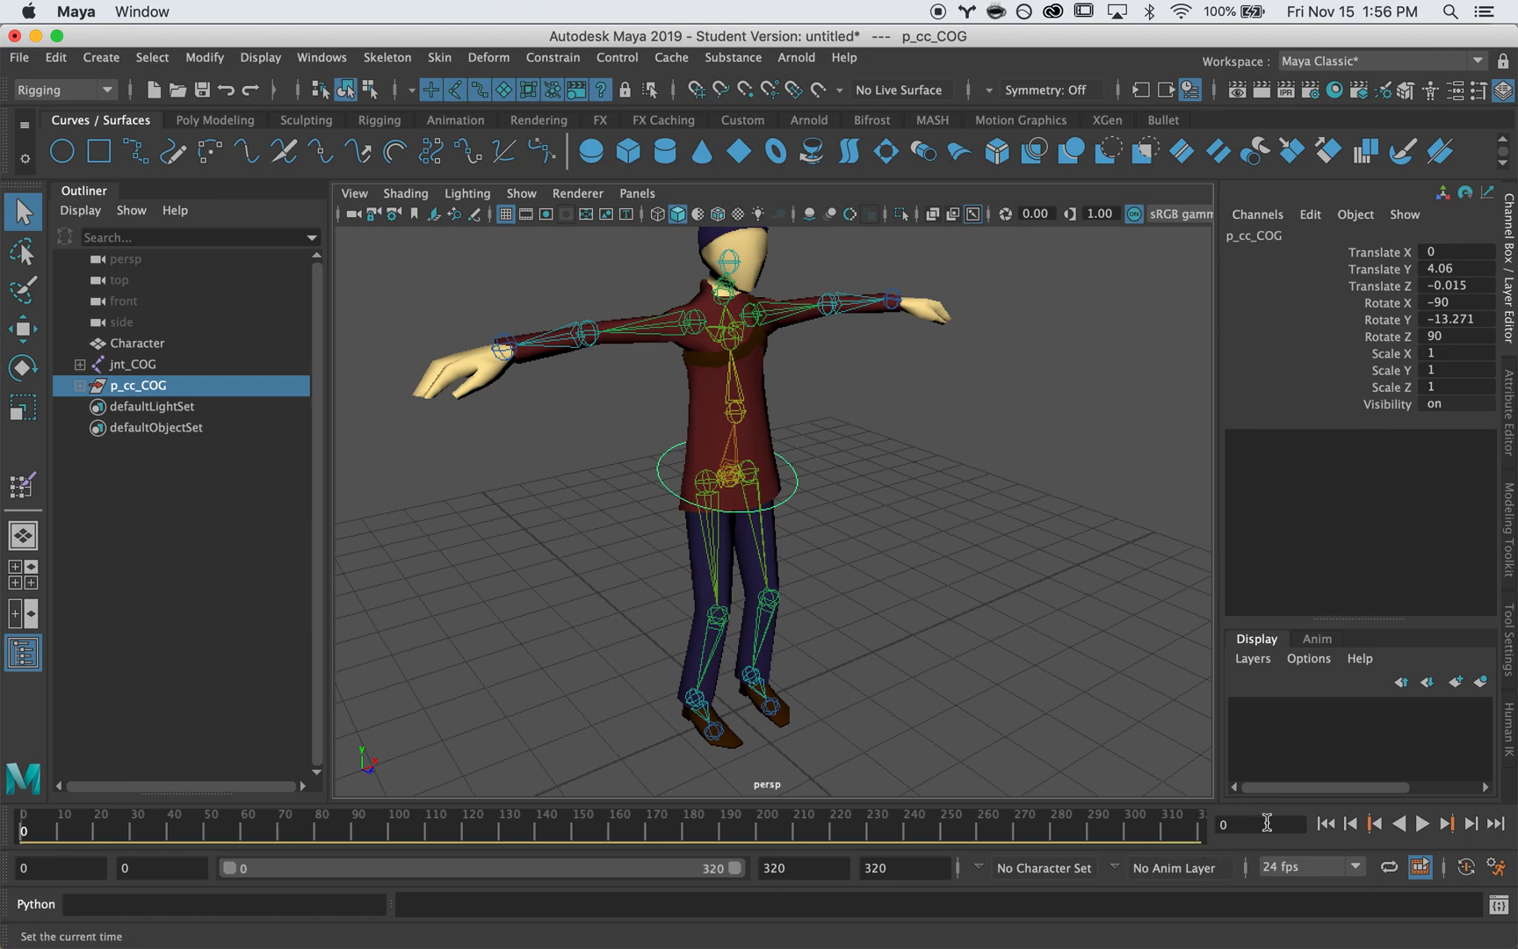
{"action": "left_click", "coordinate": [1501, 906]}
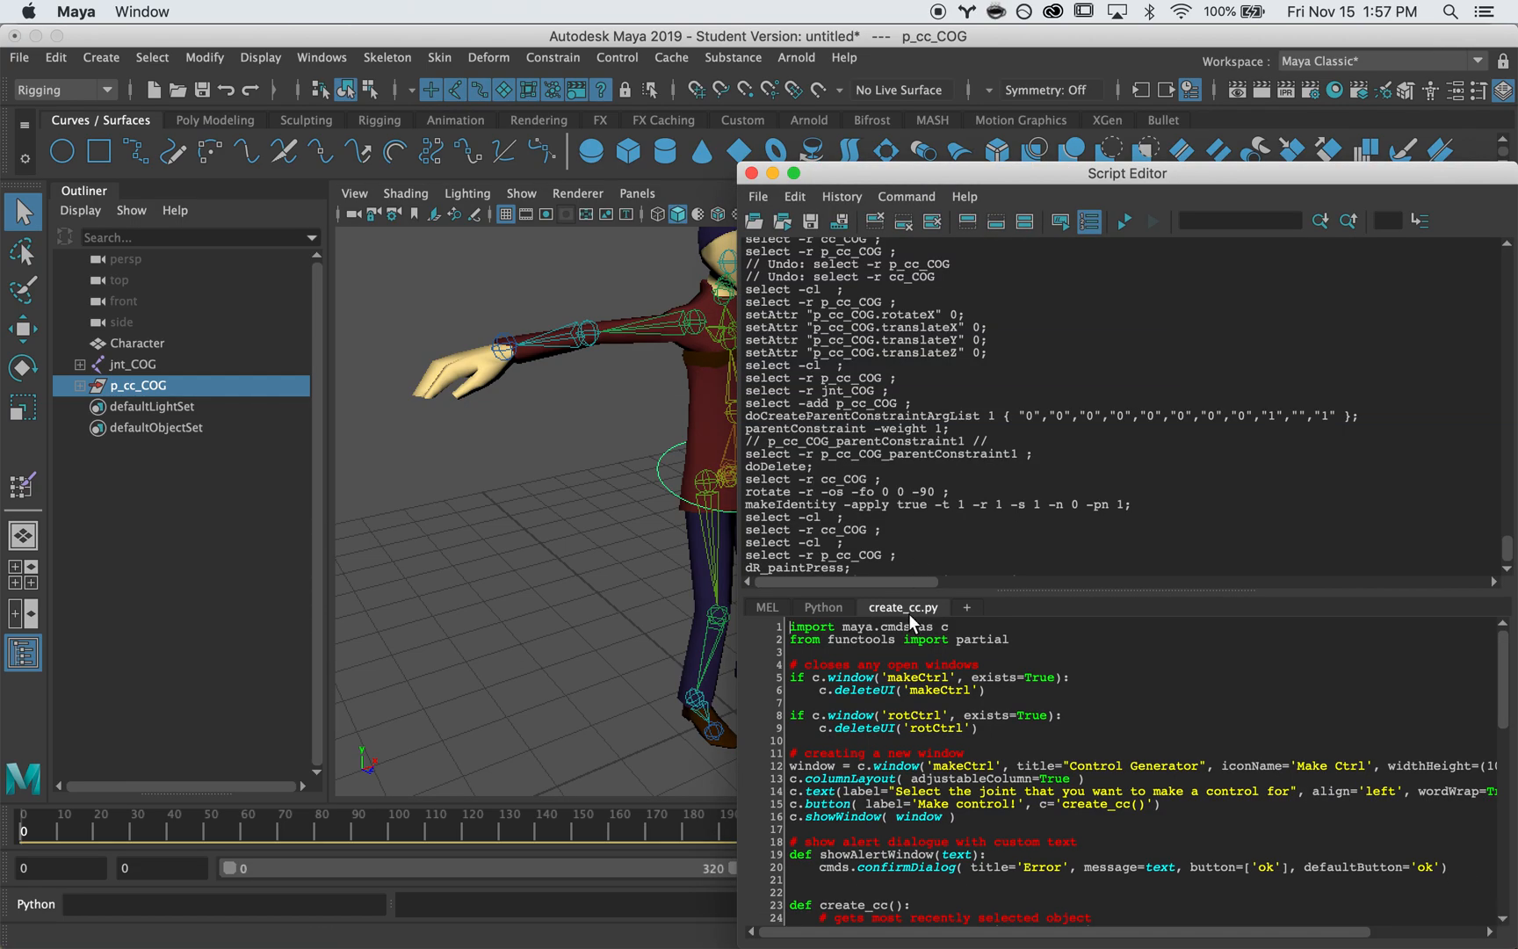
{"action": "left_click", "coordinate": [966, 606]}
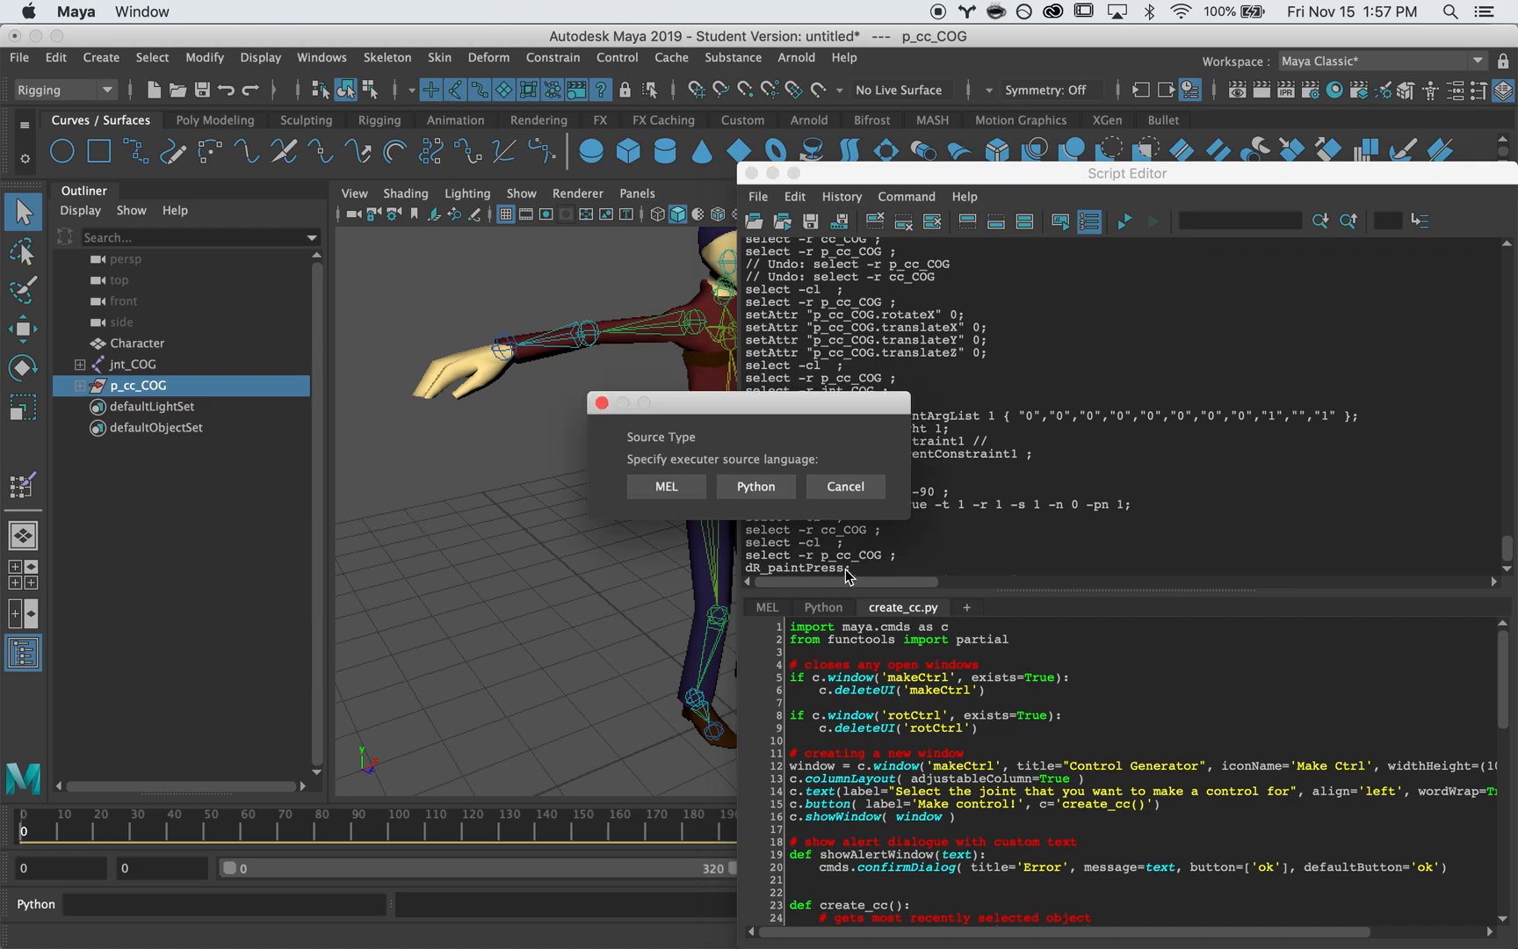
{"action": "left_click", "coordinate": [752, 484]}
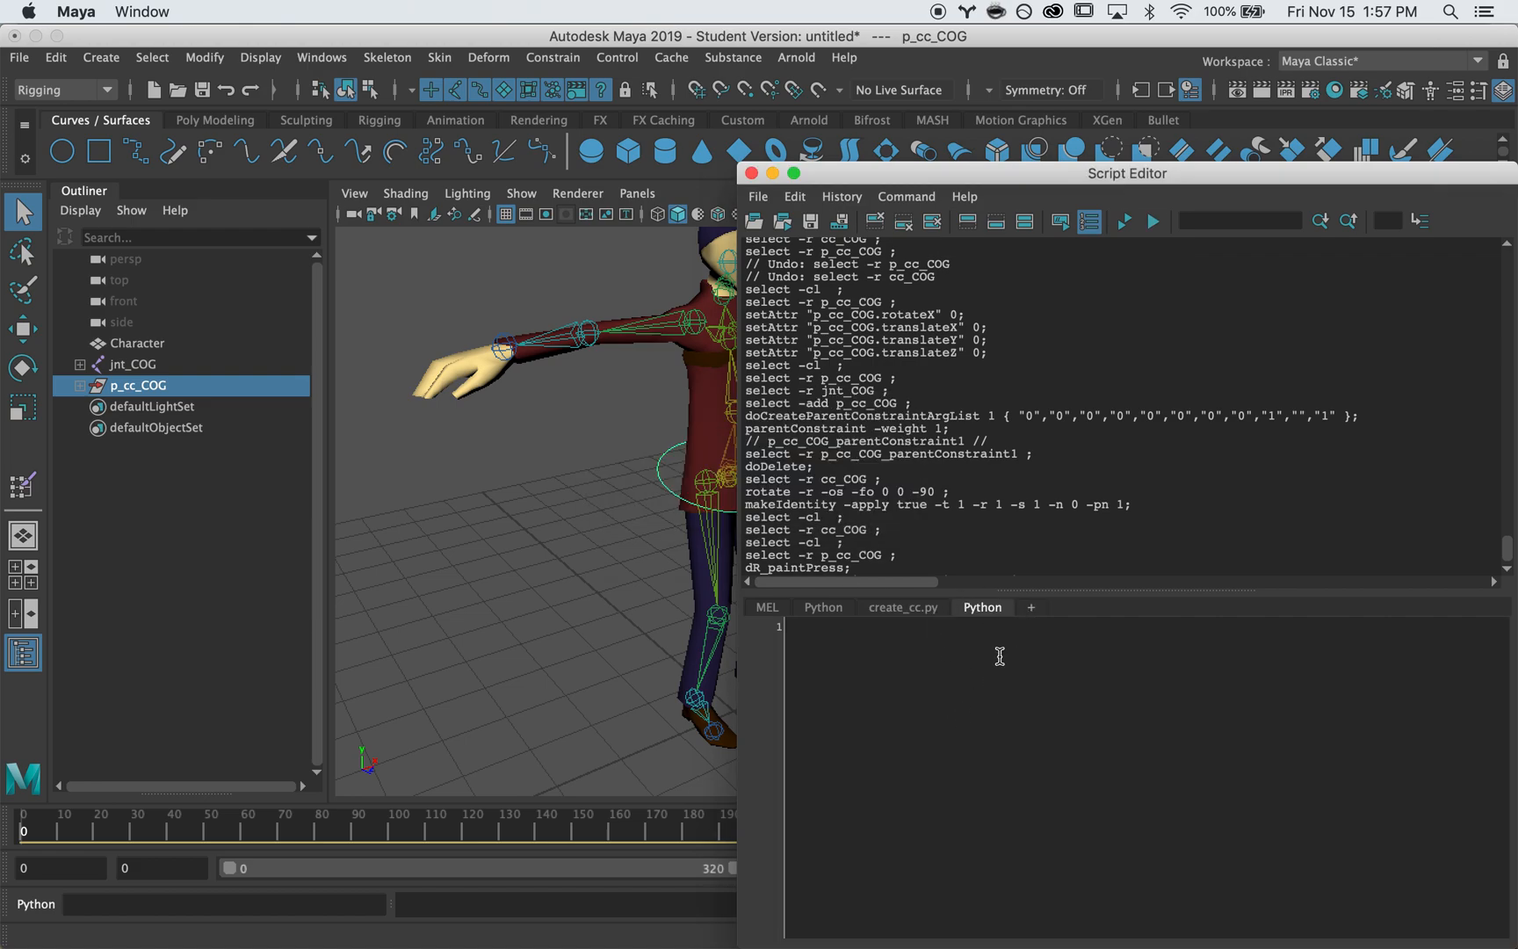
{"action": "key", "text": "super+v"}
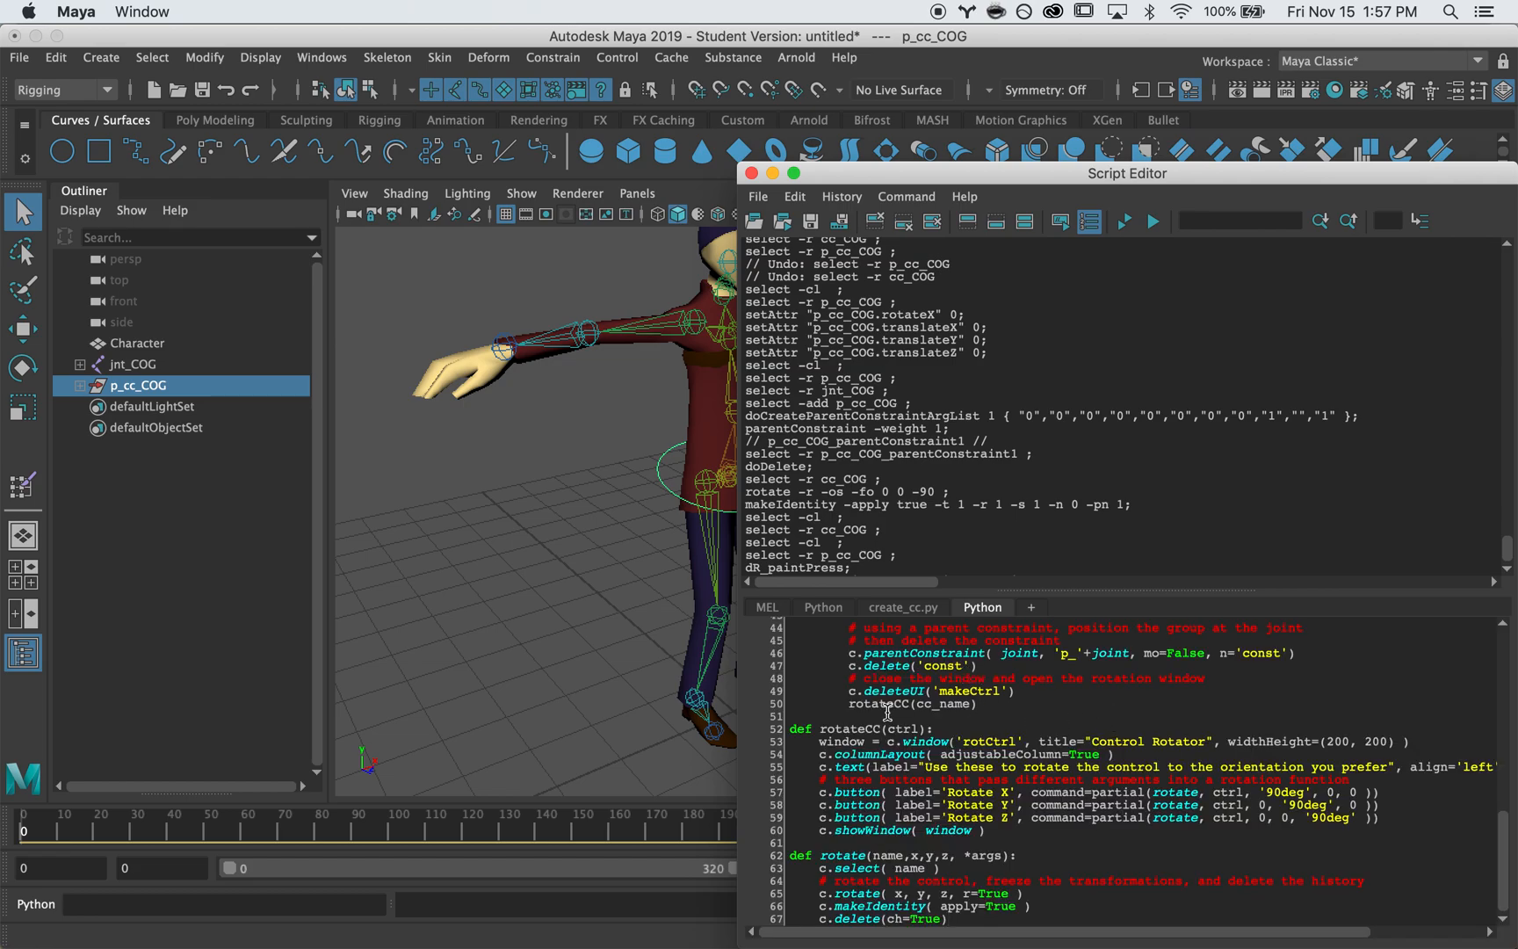
{"action": "left_click", "coordinate": [761, 197]}
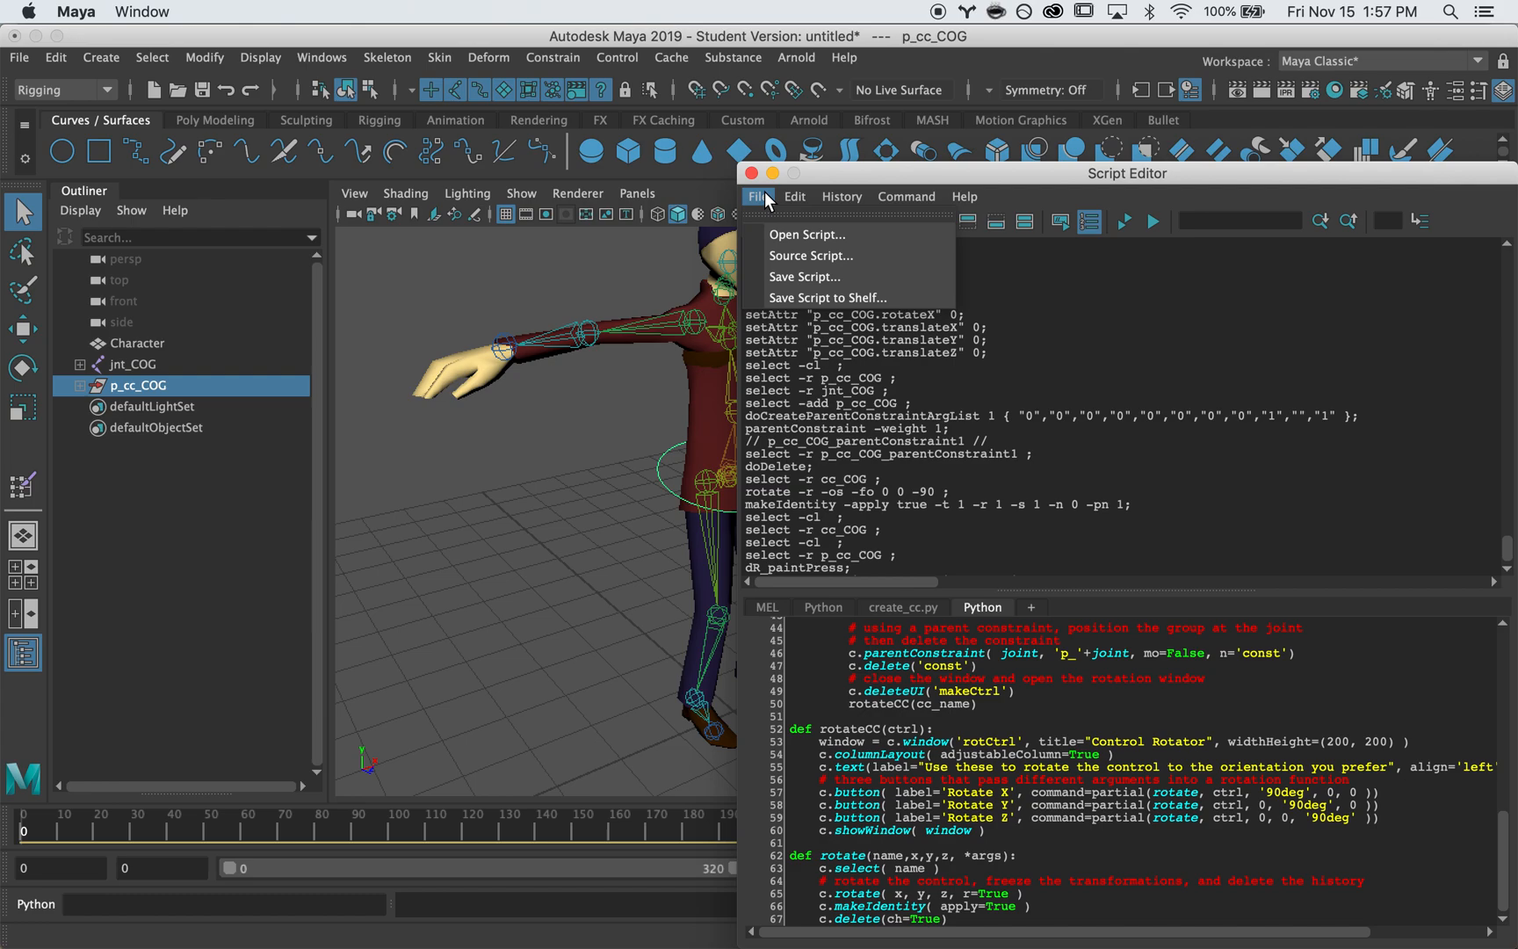
{"action": "left_click", "coordinate": [792, 300]}
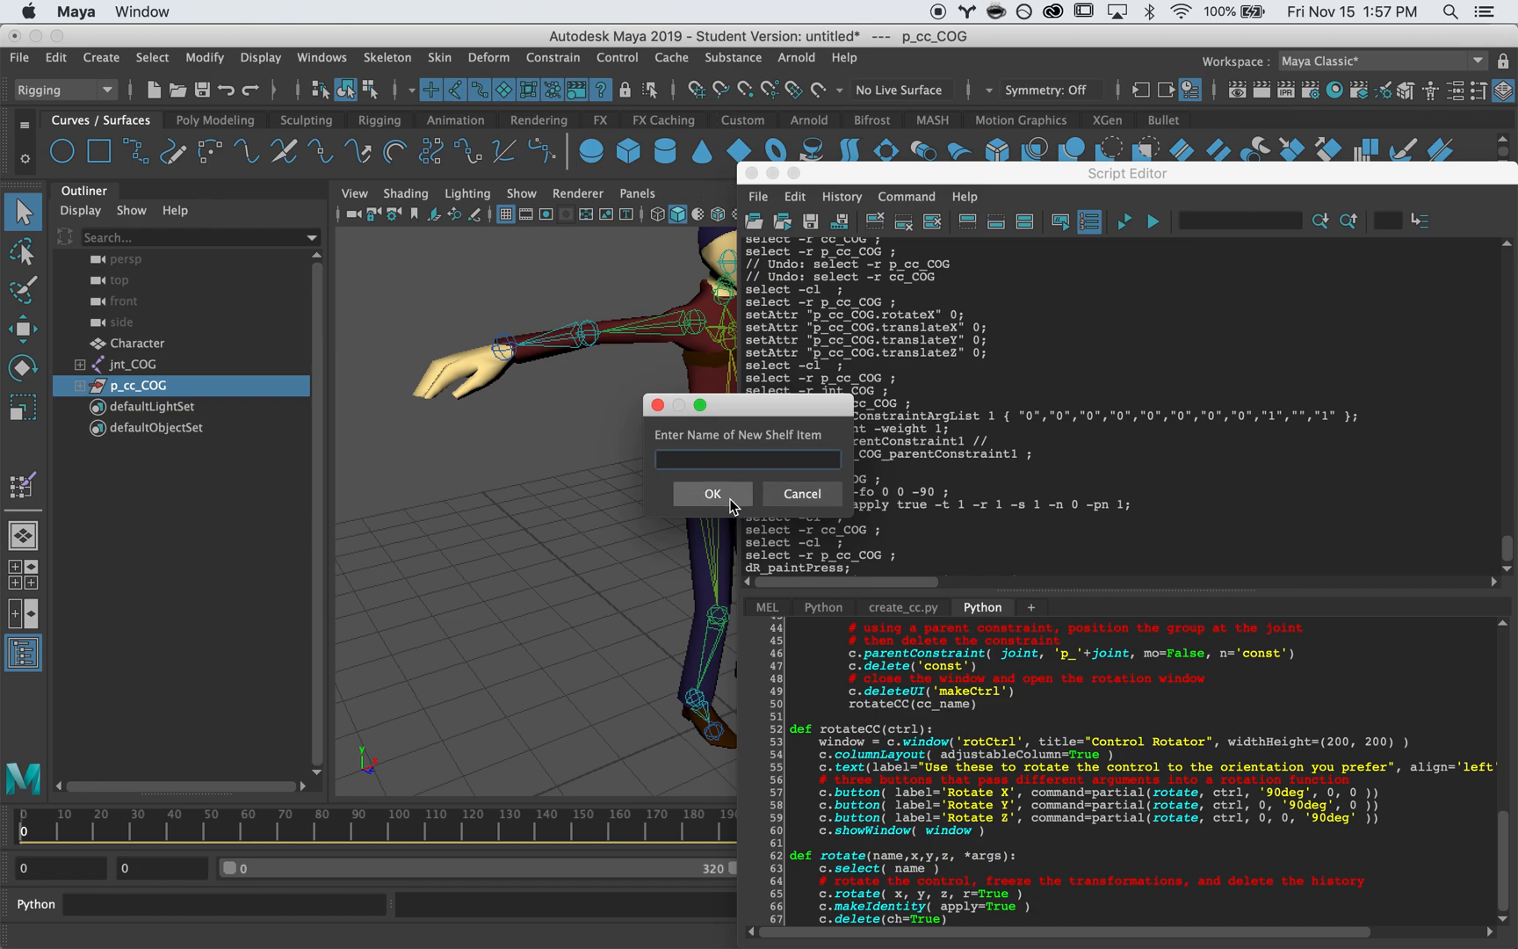
{"action": "left_click", "coordinate": [803, 495]}
- Show the Custom shelf, close the Script Editor and clear the selection in the viewport
{"action": "left_click", "coordinate": [729, 120]}
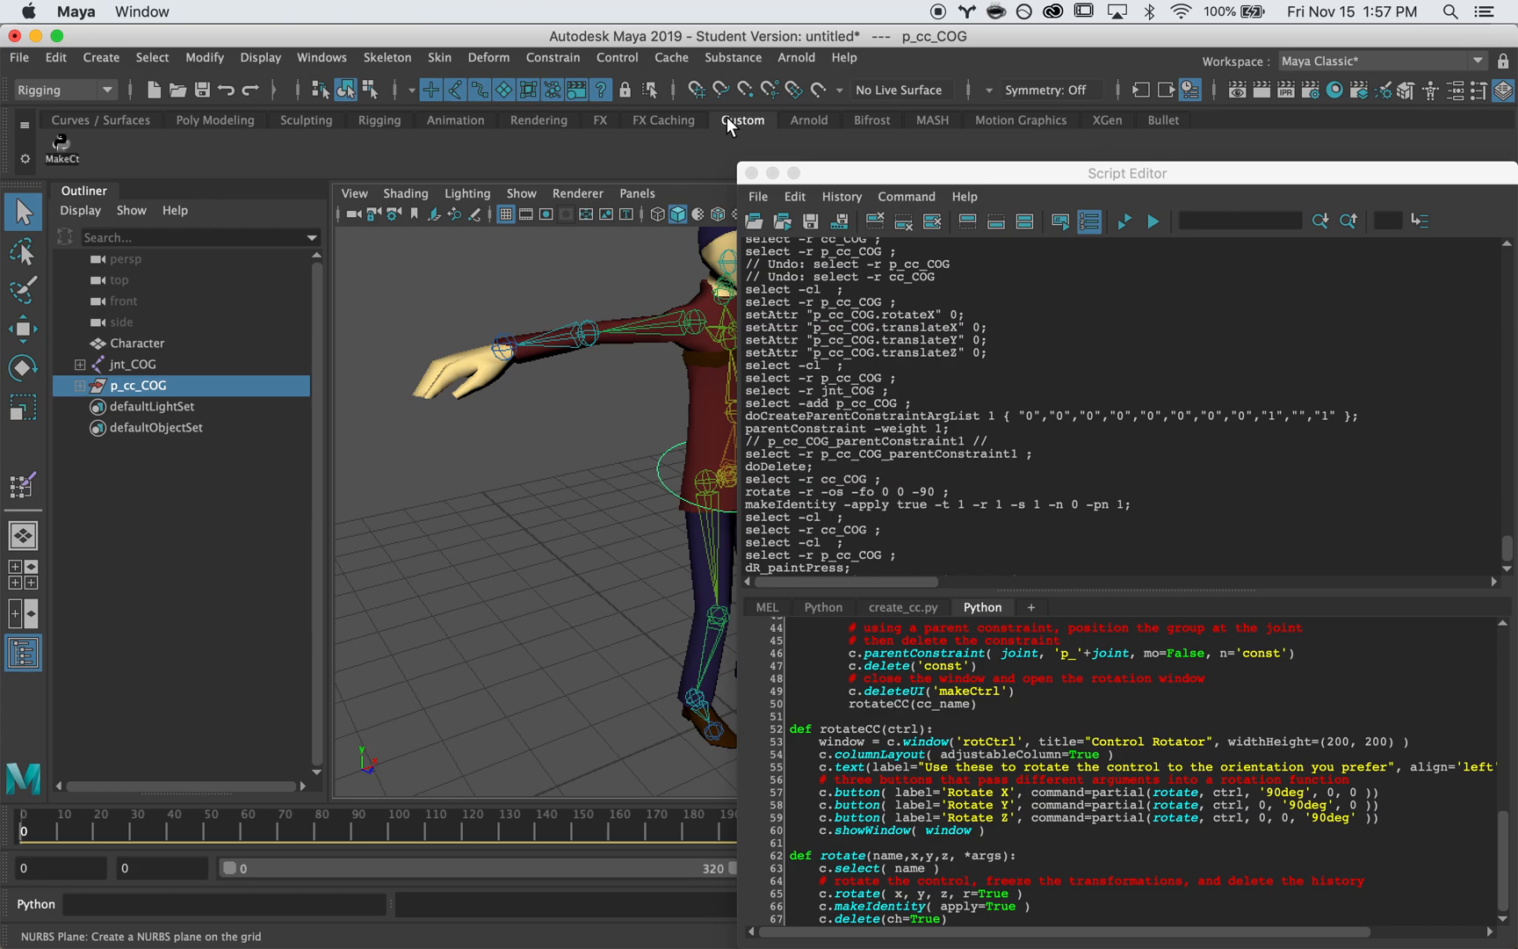
{"action": "left_click", "coordinate": [752, 174]}
{"action": "left_click", "coordinate": [598, 536]}
{"action": "left_click_drag", "start_coordinate": [882, 476], "coordinate": [810, 469], "text": "alt"}
- Run the saved MakeCt script and generate a control for the spine joint
{"action": "left_click", "coordinate": [55, 136]}
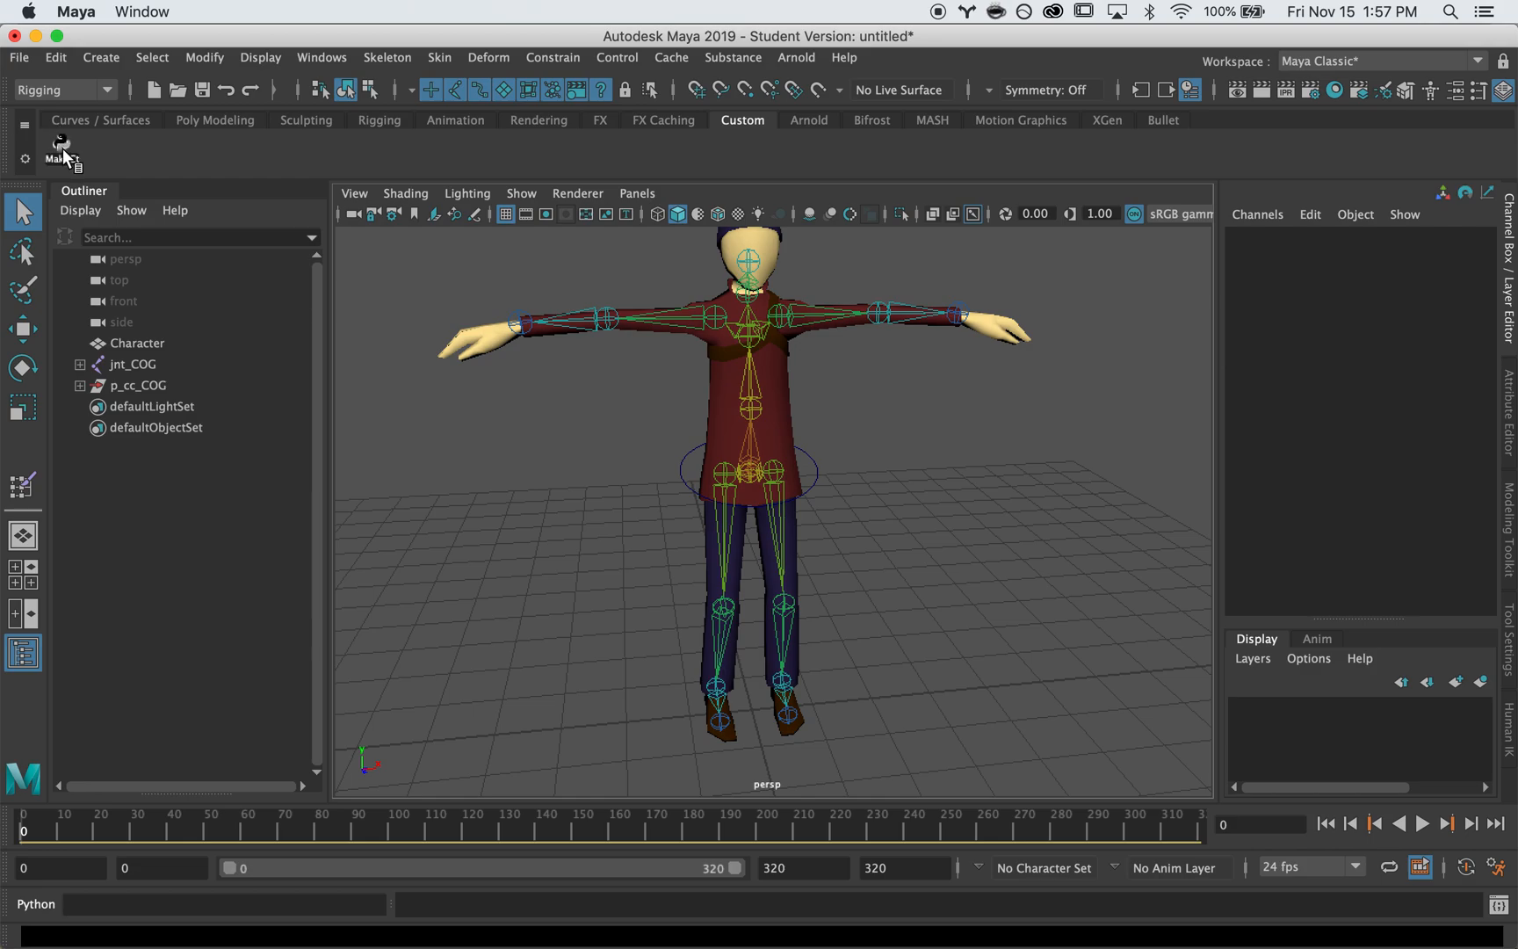
{"action": "left_click_drag", "start_coordinate": [827, 380], "coordinate": [990, 402]}
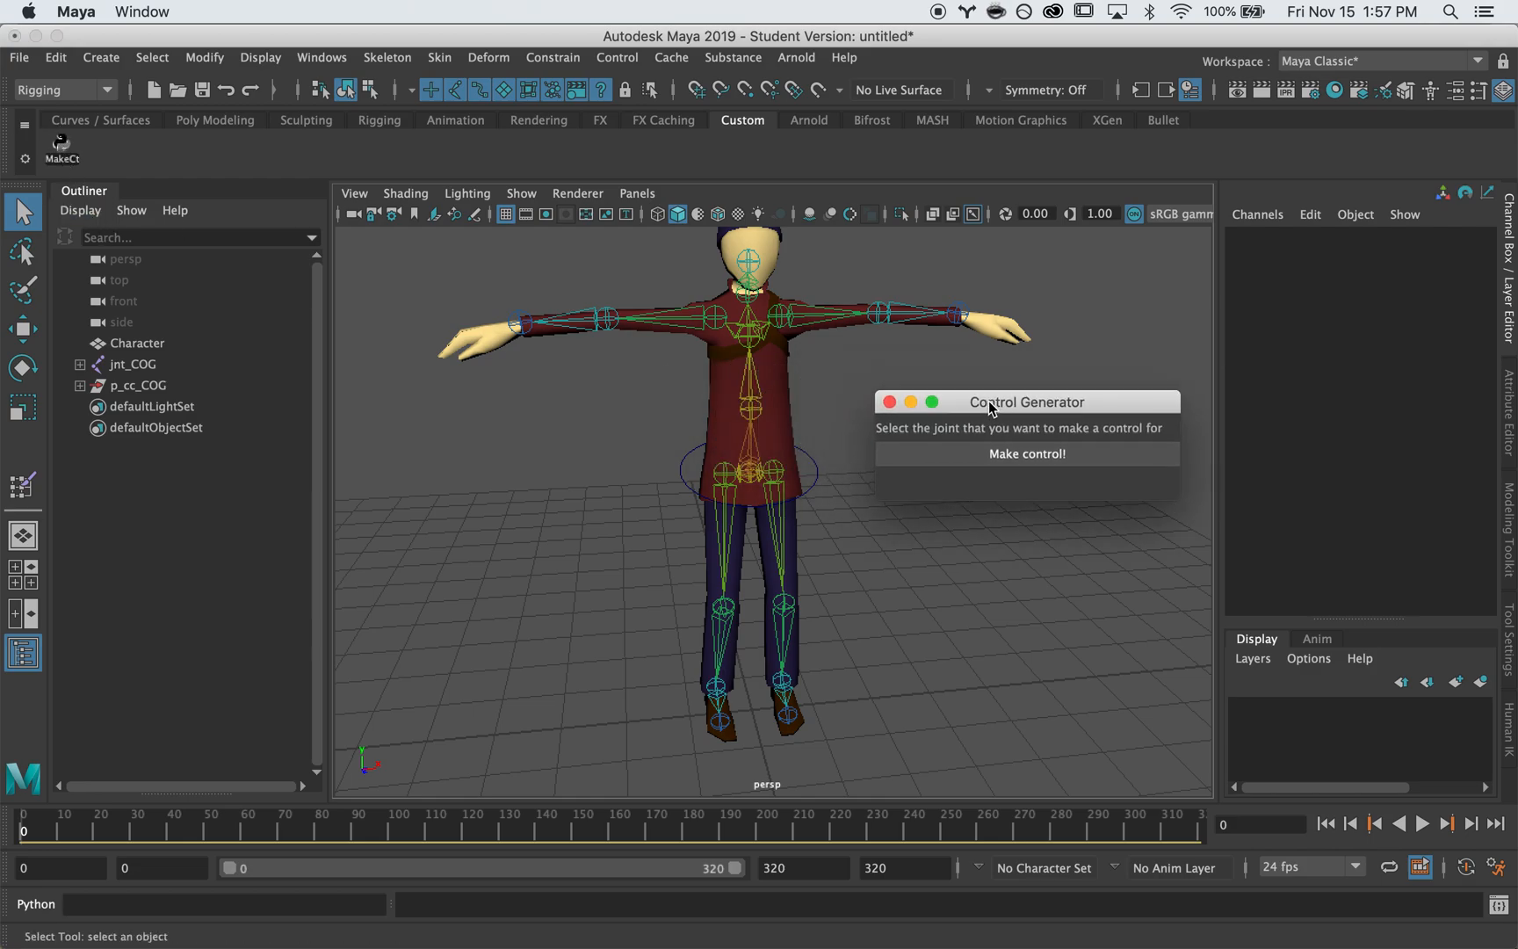
{"action": "left_click", "coordinate": [750, 406]}
{"action": "left_click", "coordinate": [997, 454]}
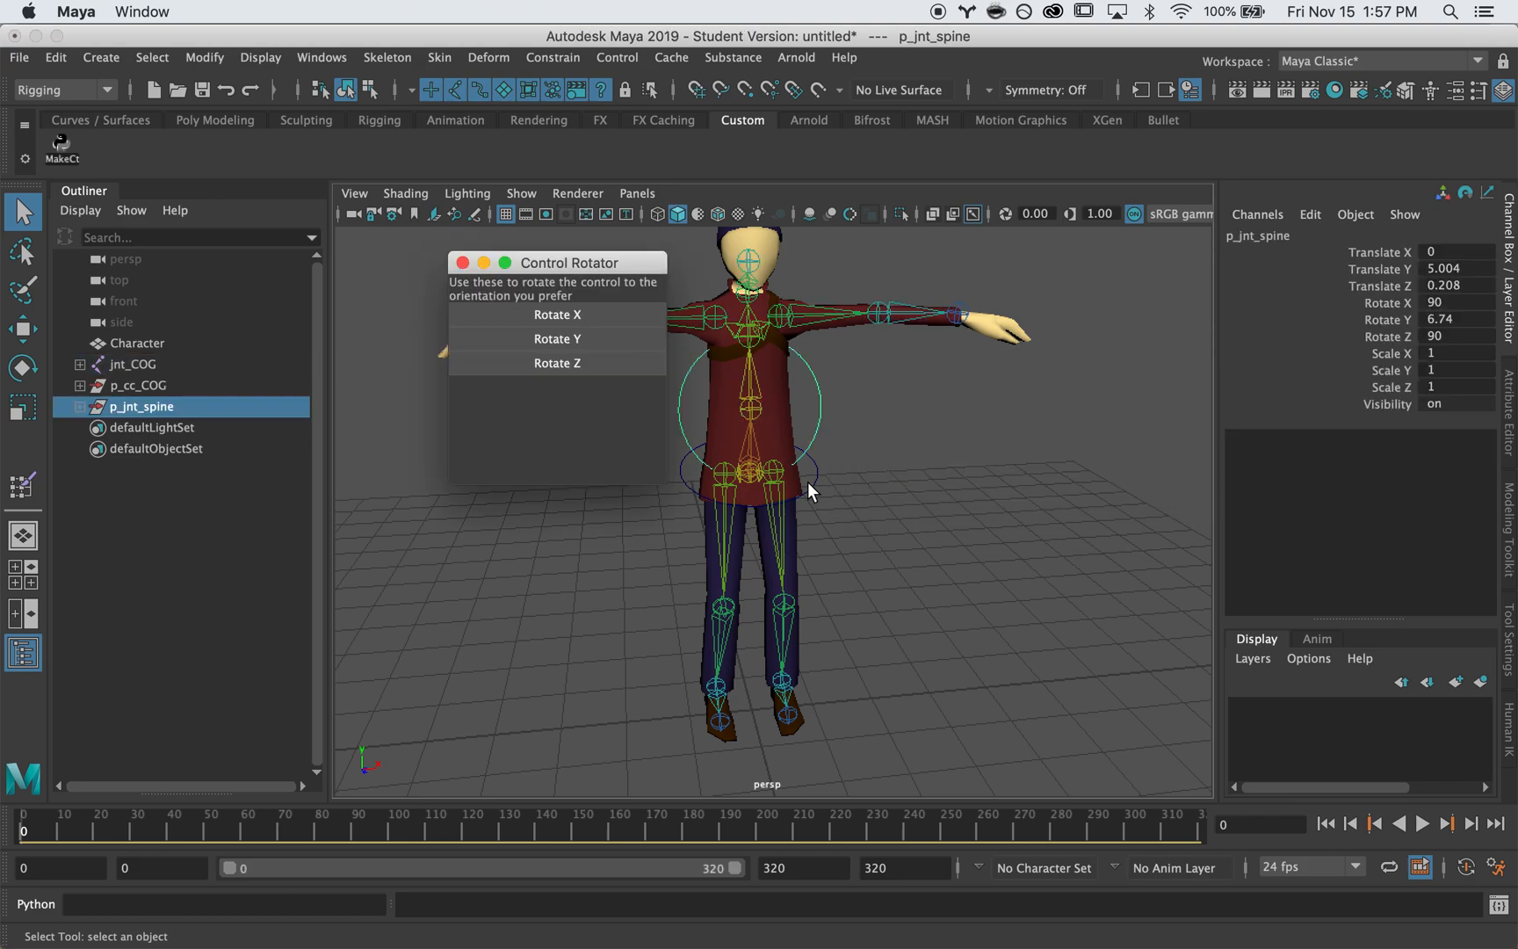
- Rotate the spine control 90 degrees about Z so it circles the waist, and close the Control Rotator
{"action": "right_click_drag", "start_coordinate": [810, 488], "coordinate": [935, 491], "text": "alt"}
{"action": "middle_click_drag", "start_coordinate": [760, 454], "coordinate": [888, 556], "text": "alt"}
{"action": "left_click_drag", "start_coordinate": [889, 557], "coordinate": [1001, 540], "text": "alt"}
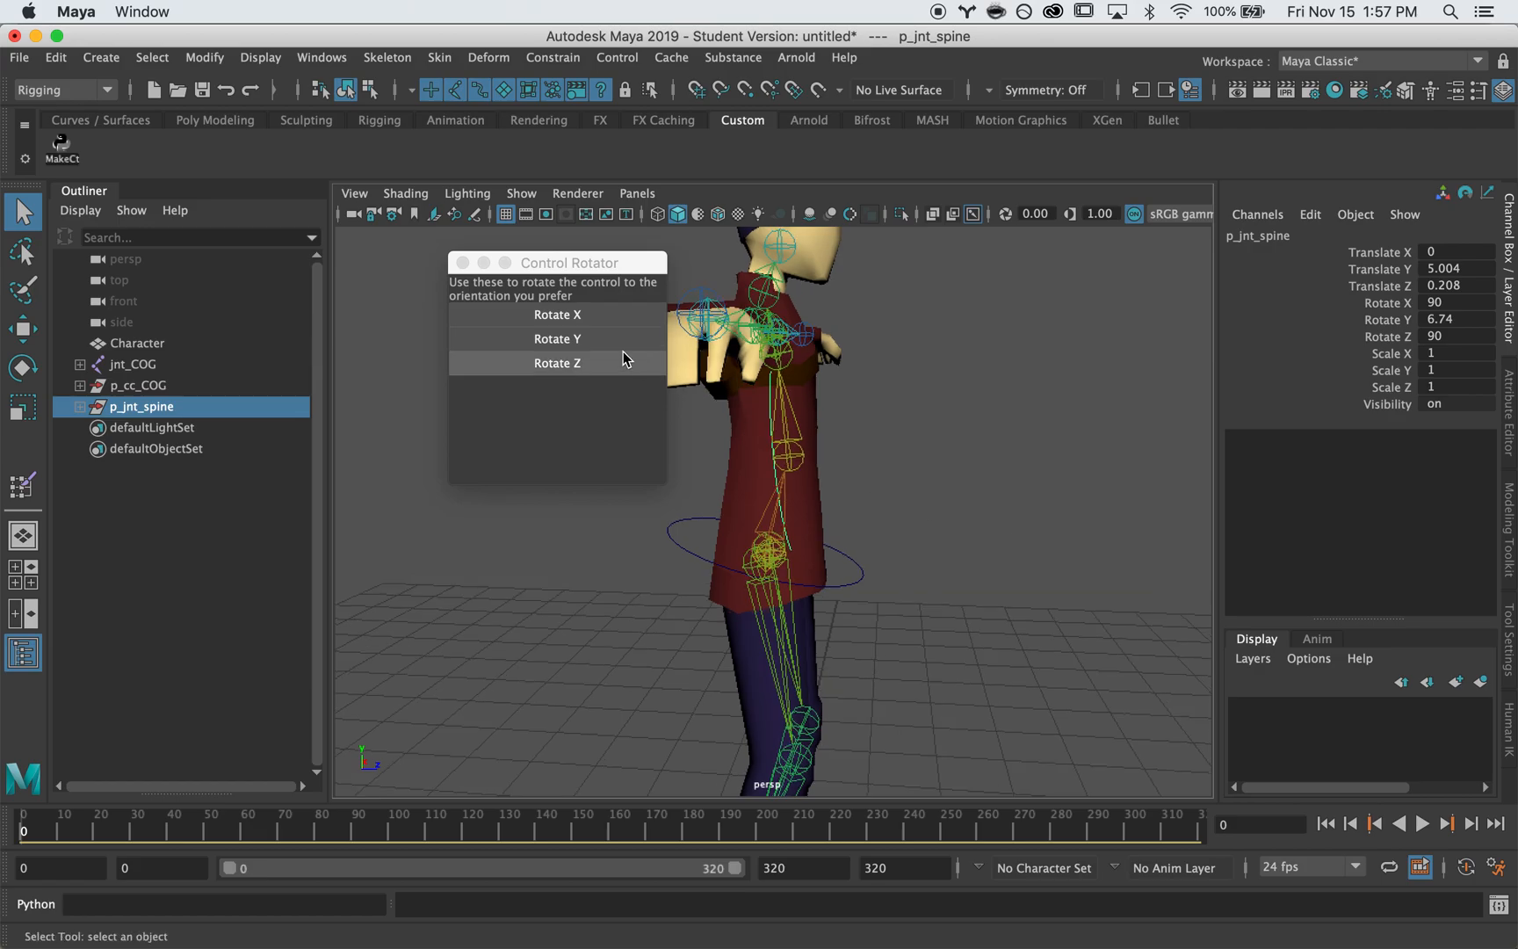
{"action": "left_click", "coordinate": [585, 358]}
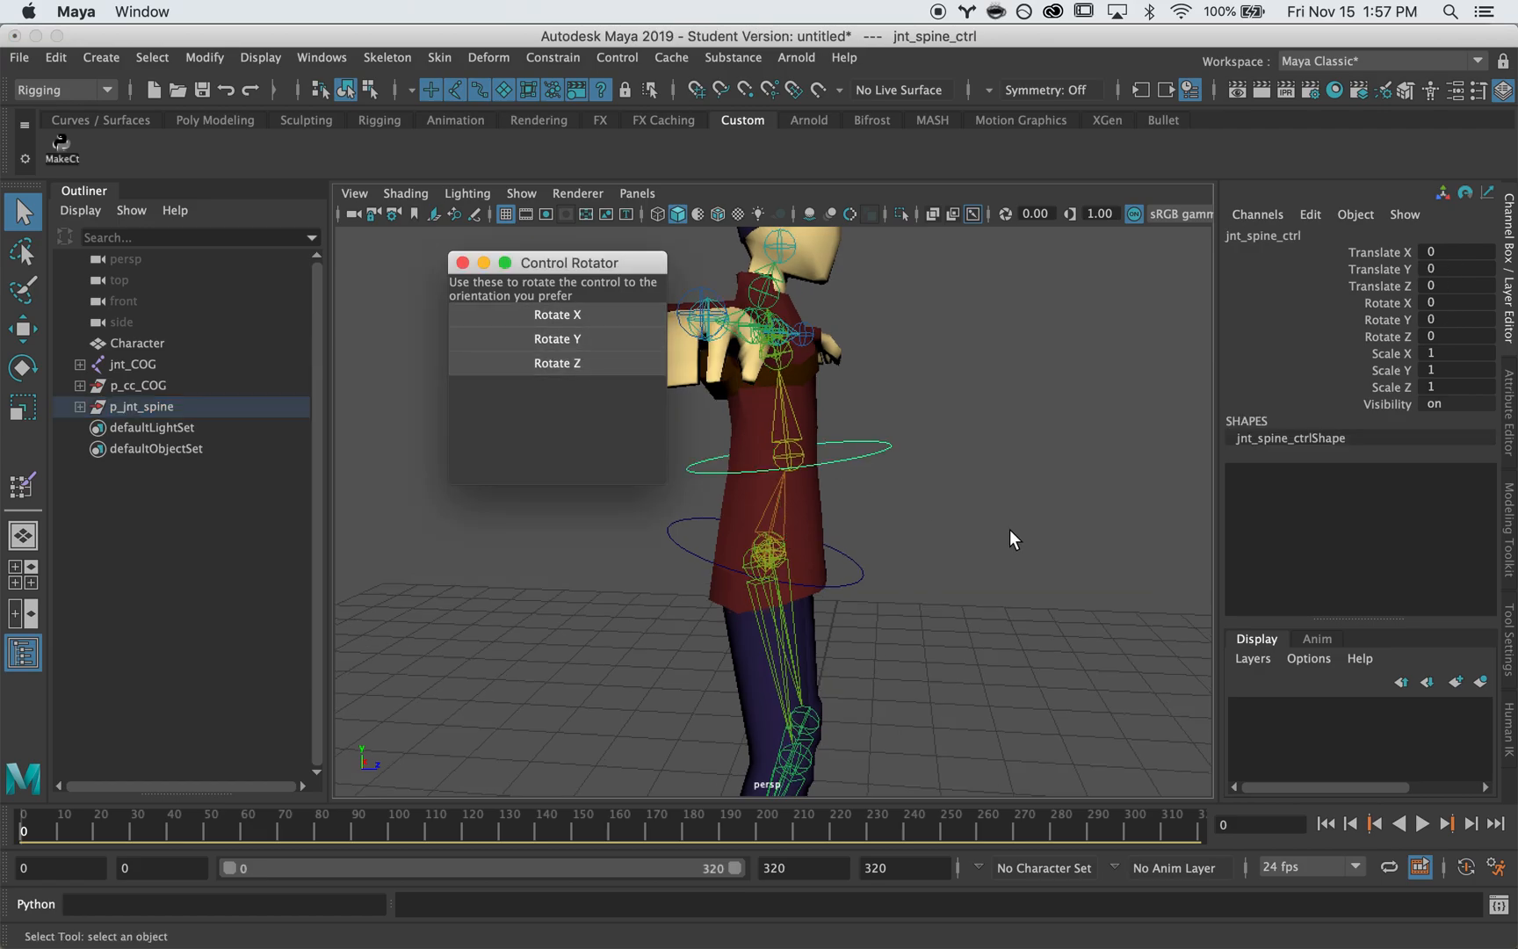
{"action": "left_click_drag", "start_coordinate": [1009, 538], "coordinate": [864, 548], "text": "alt"}
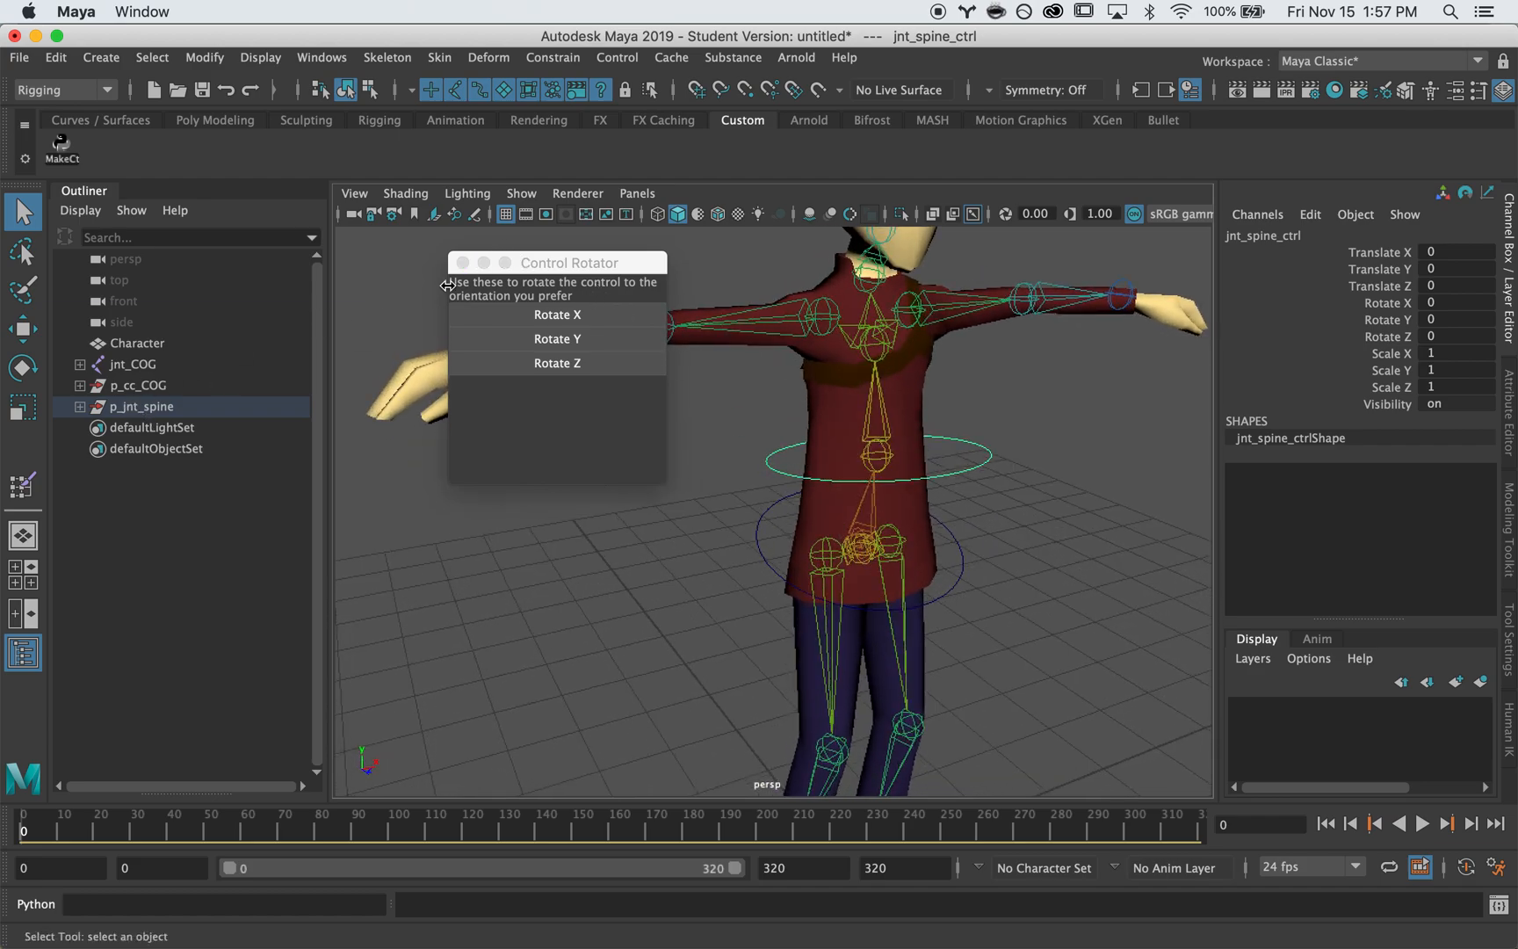
{"action": "left_click", "coordinate": [462, 262]}
{"action": "left_click_drag", "start_coordinate": [691, 531], "coordinate": [808, 510], "text": "alt"}
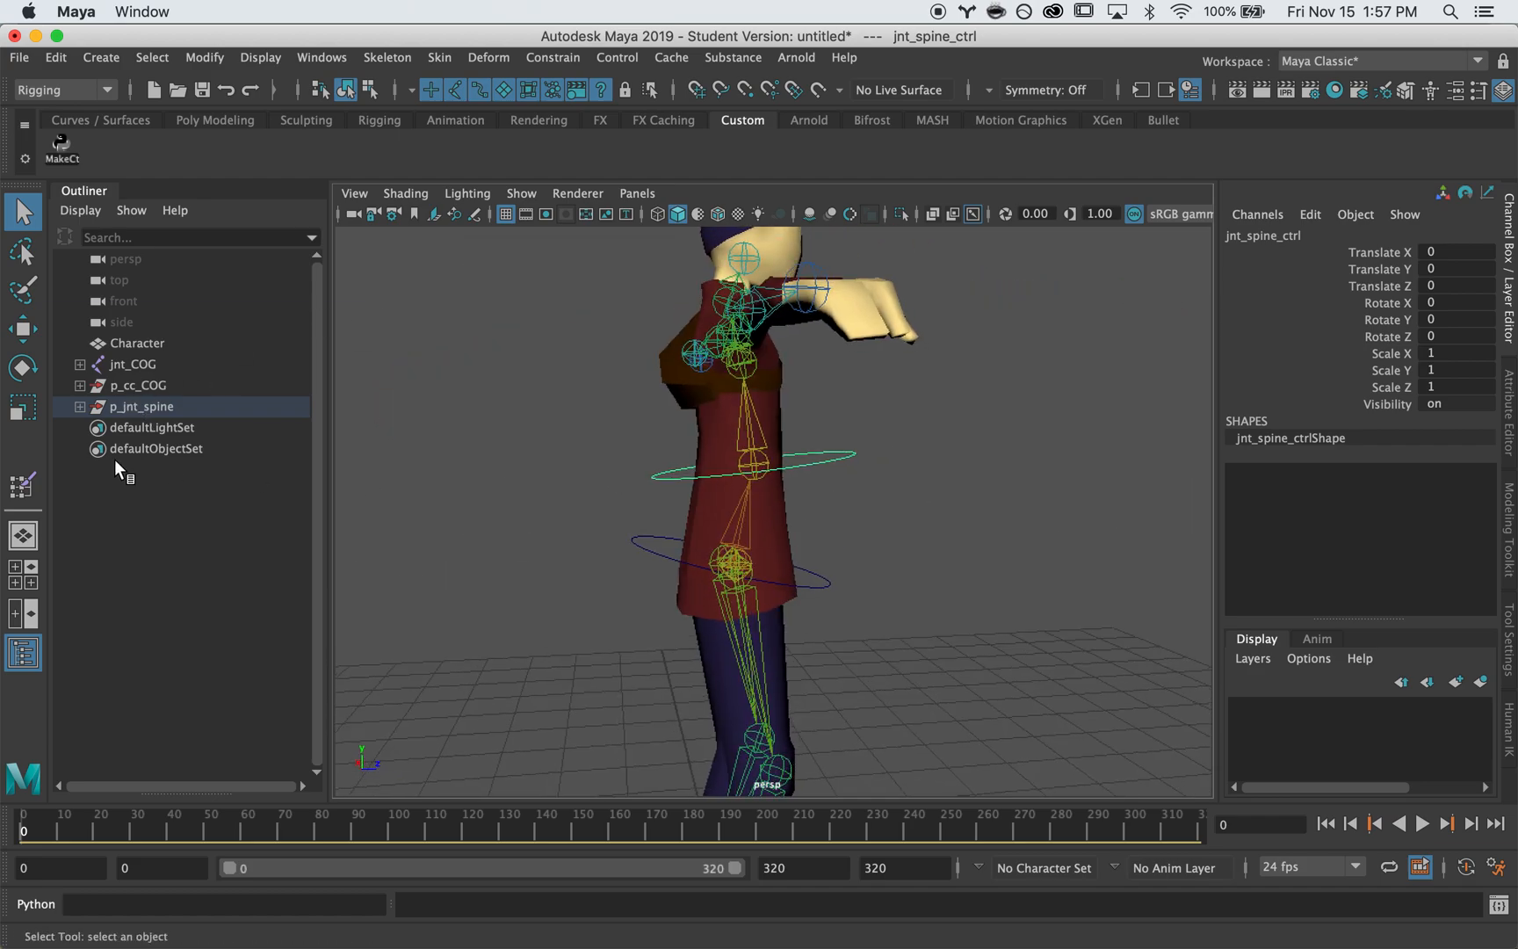
- Scale the p_jnt_spine group uniformly to about 0.785 so the circle fits closer to the torso, and deselect it
{"action": "left_click", "coordinate": [122, 405]}
{"action": "key", "text": "r"}
{"action": "mouse_move", "coordinate": [743, 473]}
{"action": "left_mouse_down", "text": "alt"}
{"action": "mouse_move", "coordinate": [766, 478]}
{"action": "mouse_move", "coordinate": [752, 443]}
{"action": "left_mouse_up", "text": "alt"}
{"action": "left_click_drag", "start_coordinate": [841, 477], "coordinate": [621, 505], "text": "alt"}
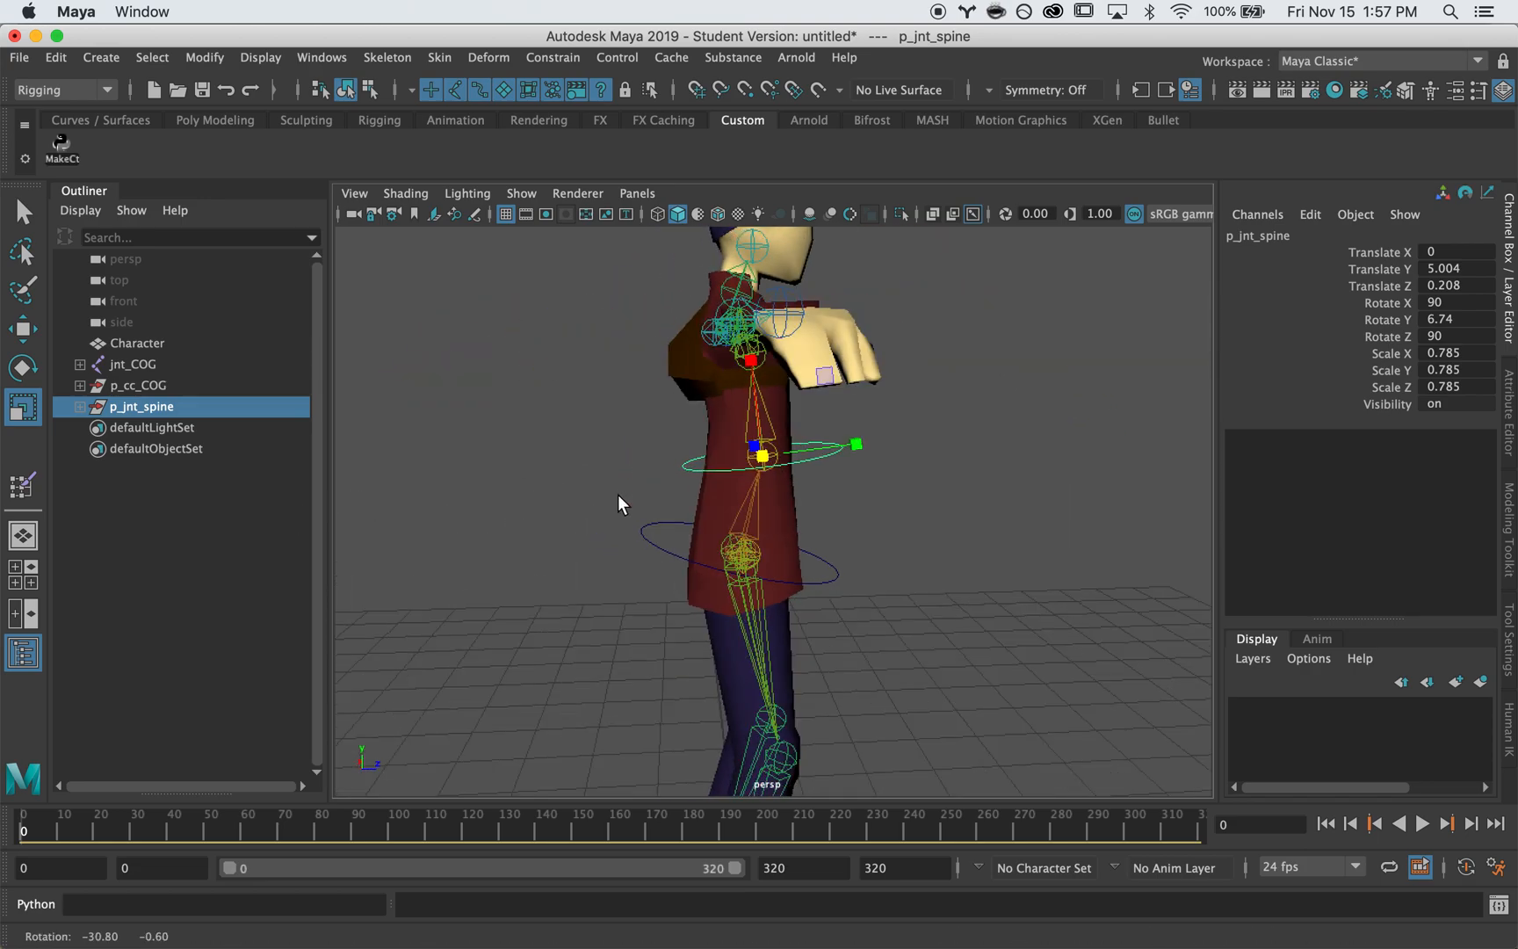
{"action": "key", "text": "q"}
{"action": "left_click_drag", "start_coordinate": [830, 495], "coordinate": [633, 505], "text": "alt"}
{"action": "left_click", "coordinate": [996, 400]}
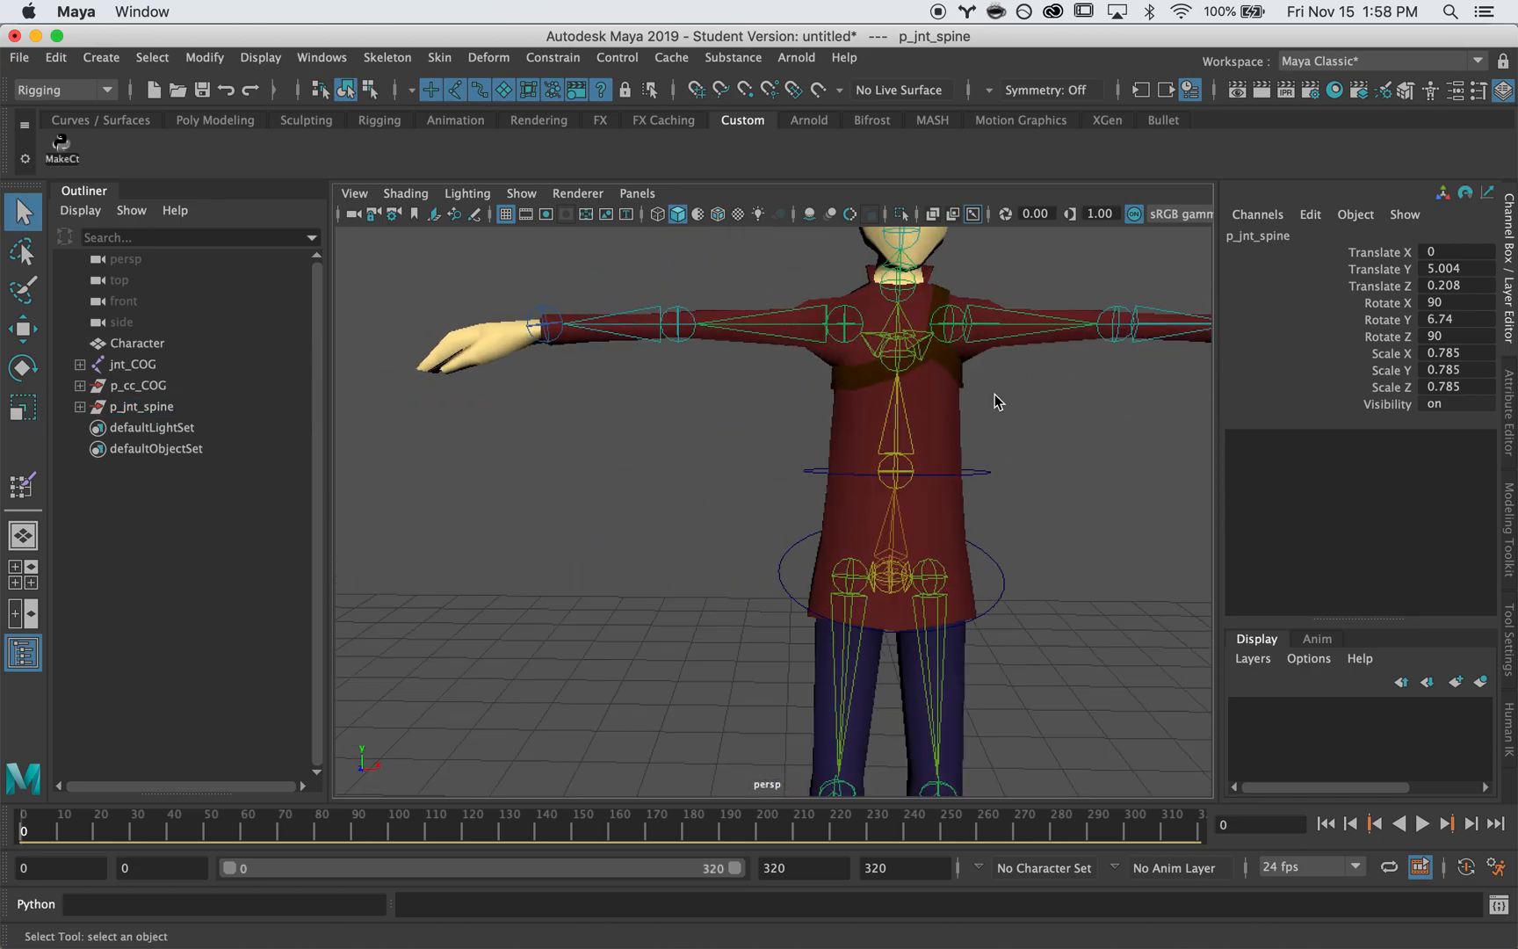
- Generate a control for the jnt_chest joint with MakeCt and rotate it 90 degrees about Z
{"action": "middle_click_drag", "start_coordinate": [993, 400], "coordinate": [904, 454], "text": "alt"}
{"action": "left_click", "coordinate": [819, 417]}
{"action": "mouse_move", "coordinate": [787, 498]}
{"action": "left_mouse_down", "text": "alt"}
{"action": "mouse_move", "coordinate": [907, 485]}
{"action": "mouse_move", "coordinate": [799, 501]}
{"action": "left_mouse_up", "text": "alt"}
{"action": "left_click", "coordinate": [59, 145]}
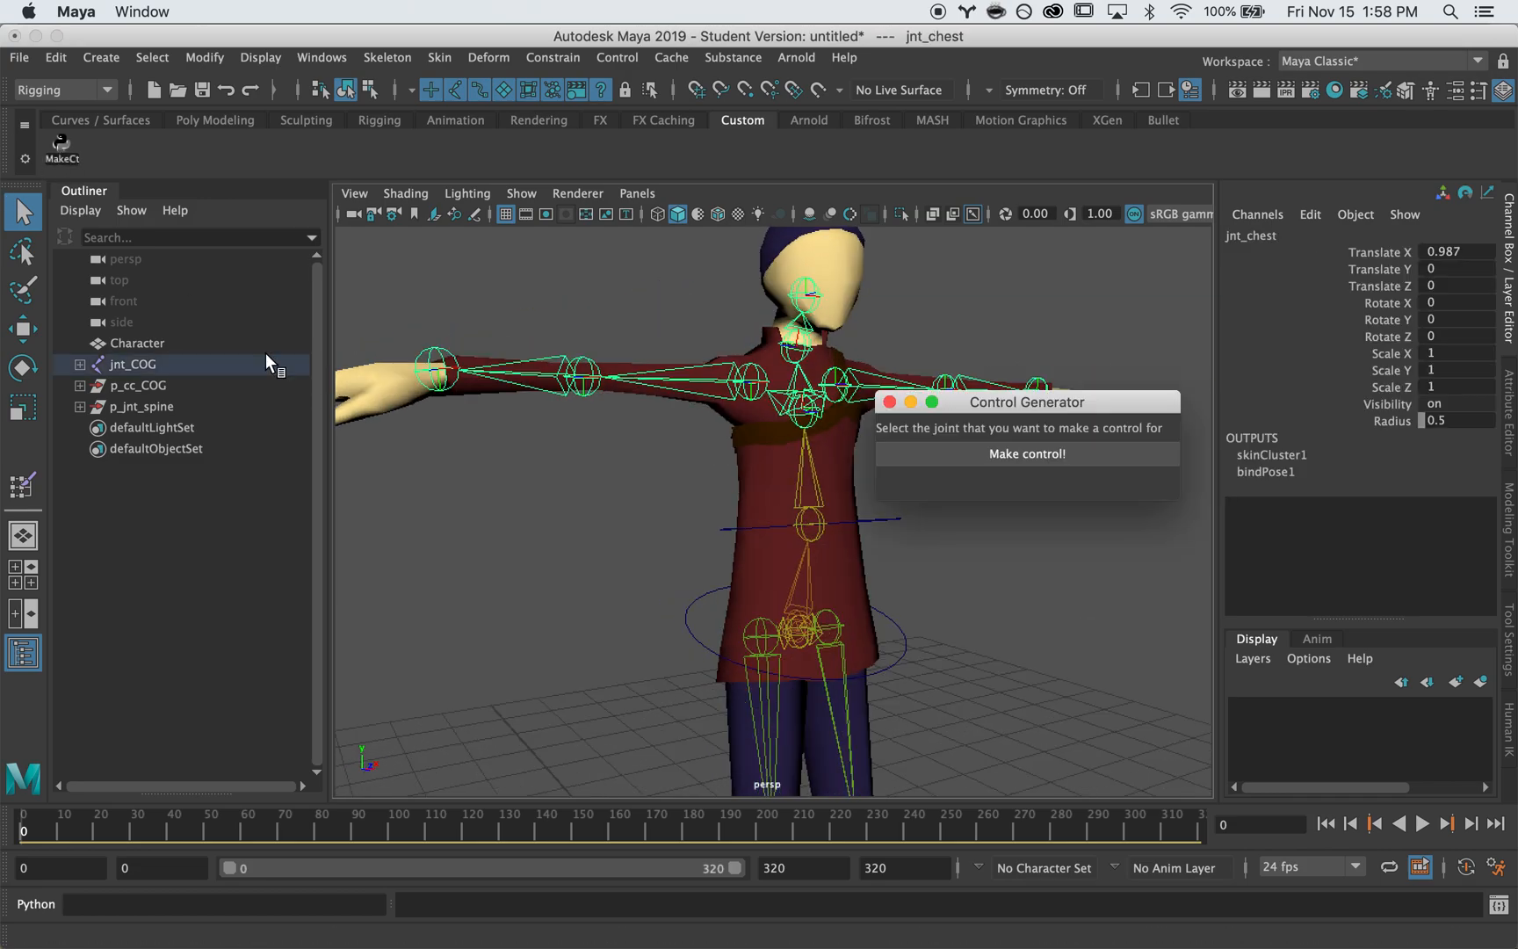
{"action": "left_click_drag", "start_coordinate": [981, 411], "coordinate": [1054, 439]}
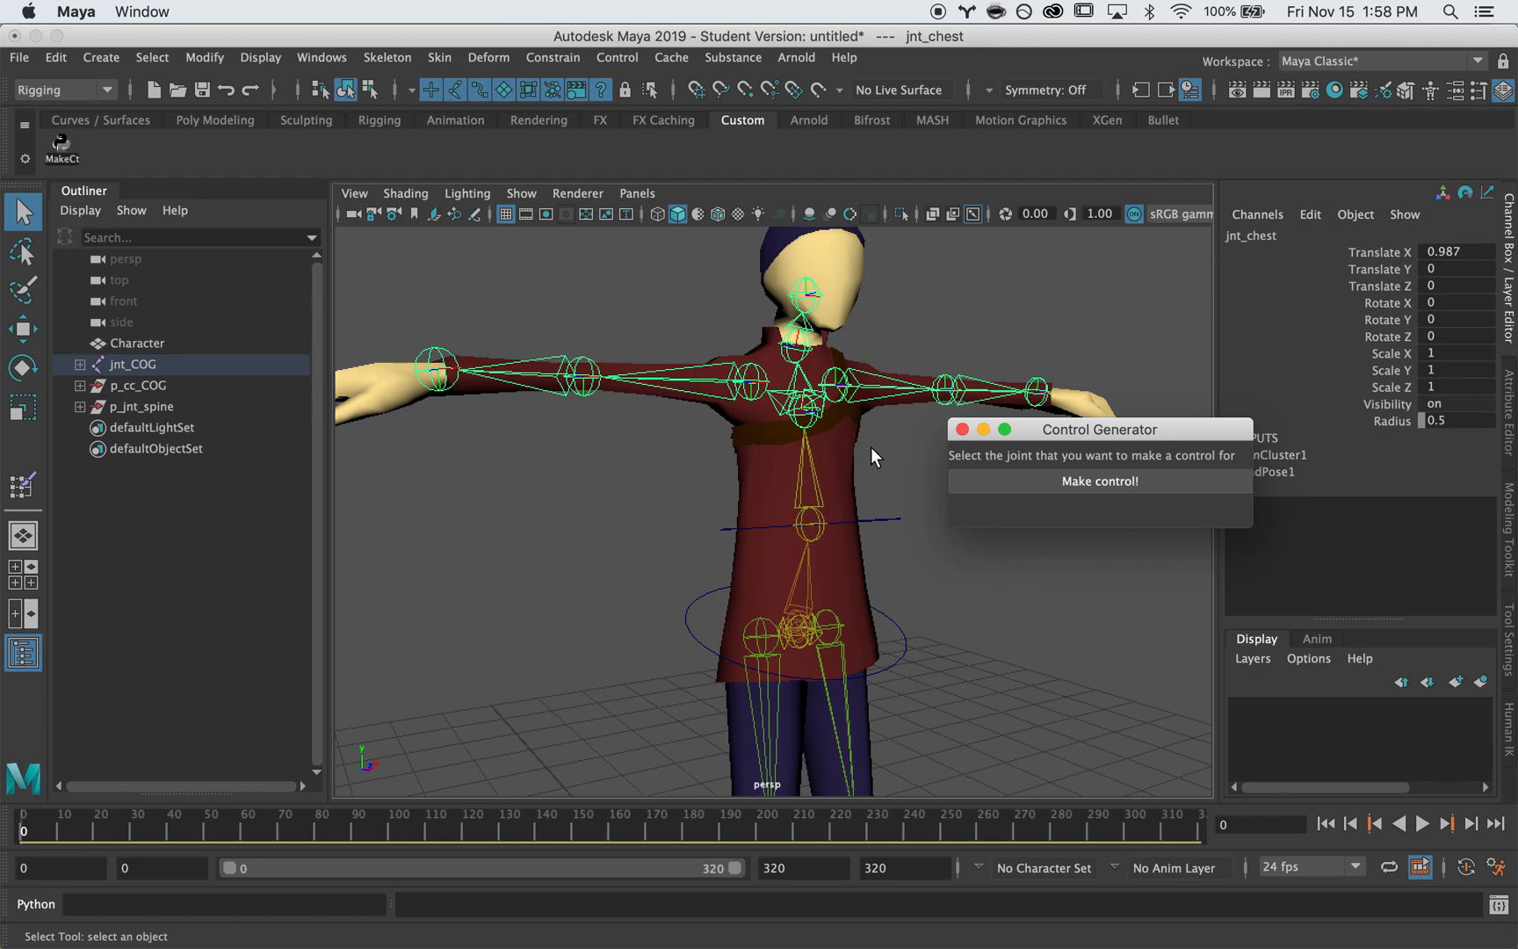
{"action": "left_click", "coordinate": [1061, 482]}
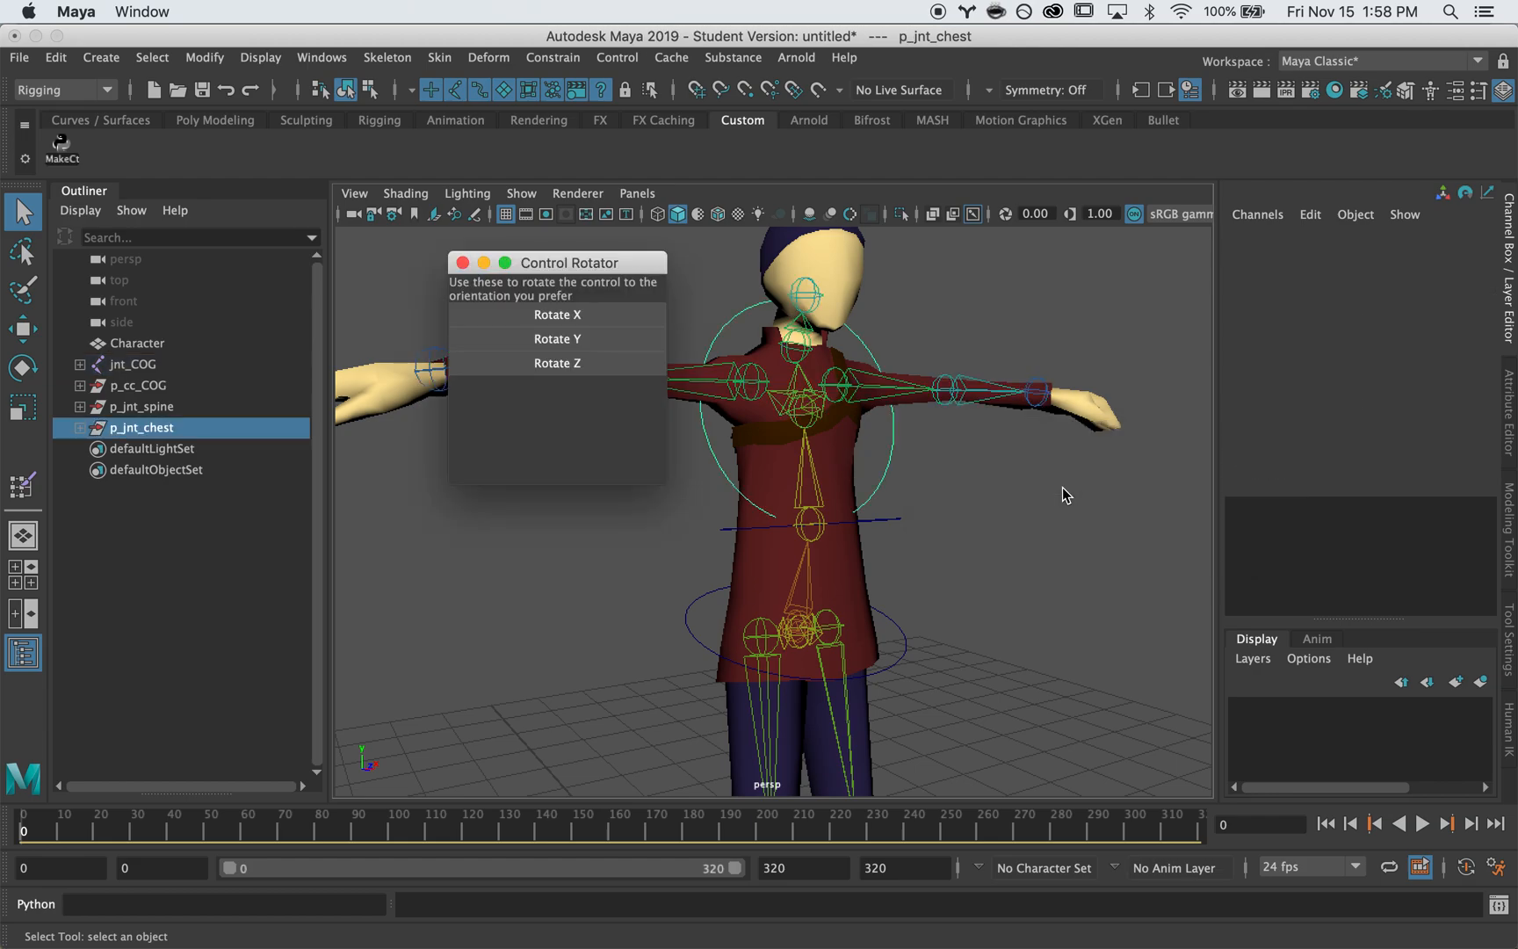
{"action": "left_click", "coordinate": [583, 363]}
{"action": "left_click_drag", "start_coordinate": [758, 601], "coordinate": [724, 529], "text": "alt"}
- Scale the p_jnt_chest group uniformly to about 0.751
{"action": "left_click", "coordinate": [169, 427]}
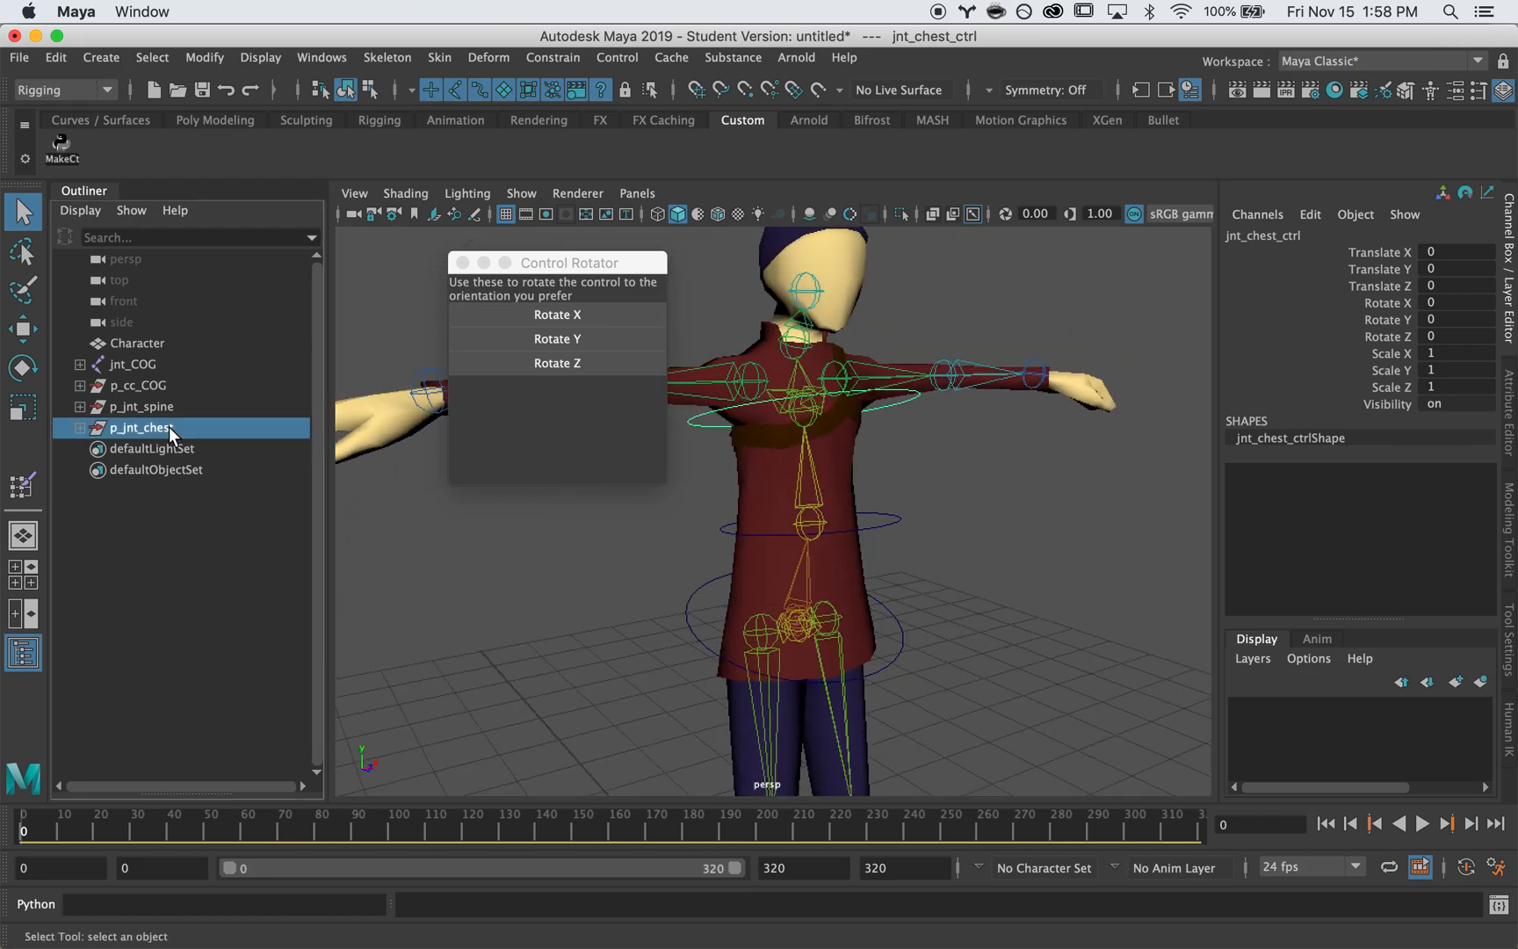
{"action": "key", "text": "r"}
{"action": "left_click_drag", "start_coordinate": [804, 413], "coordinate": [1009, 491]}
{"action": "key", "text": "q"}
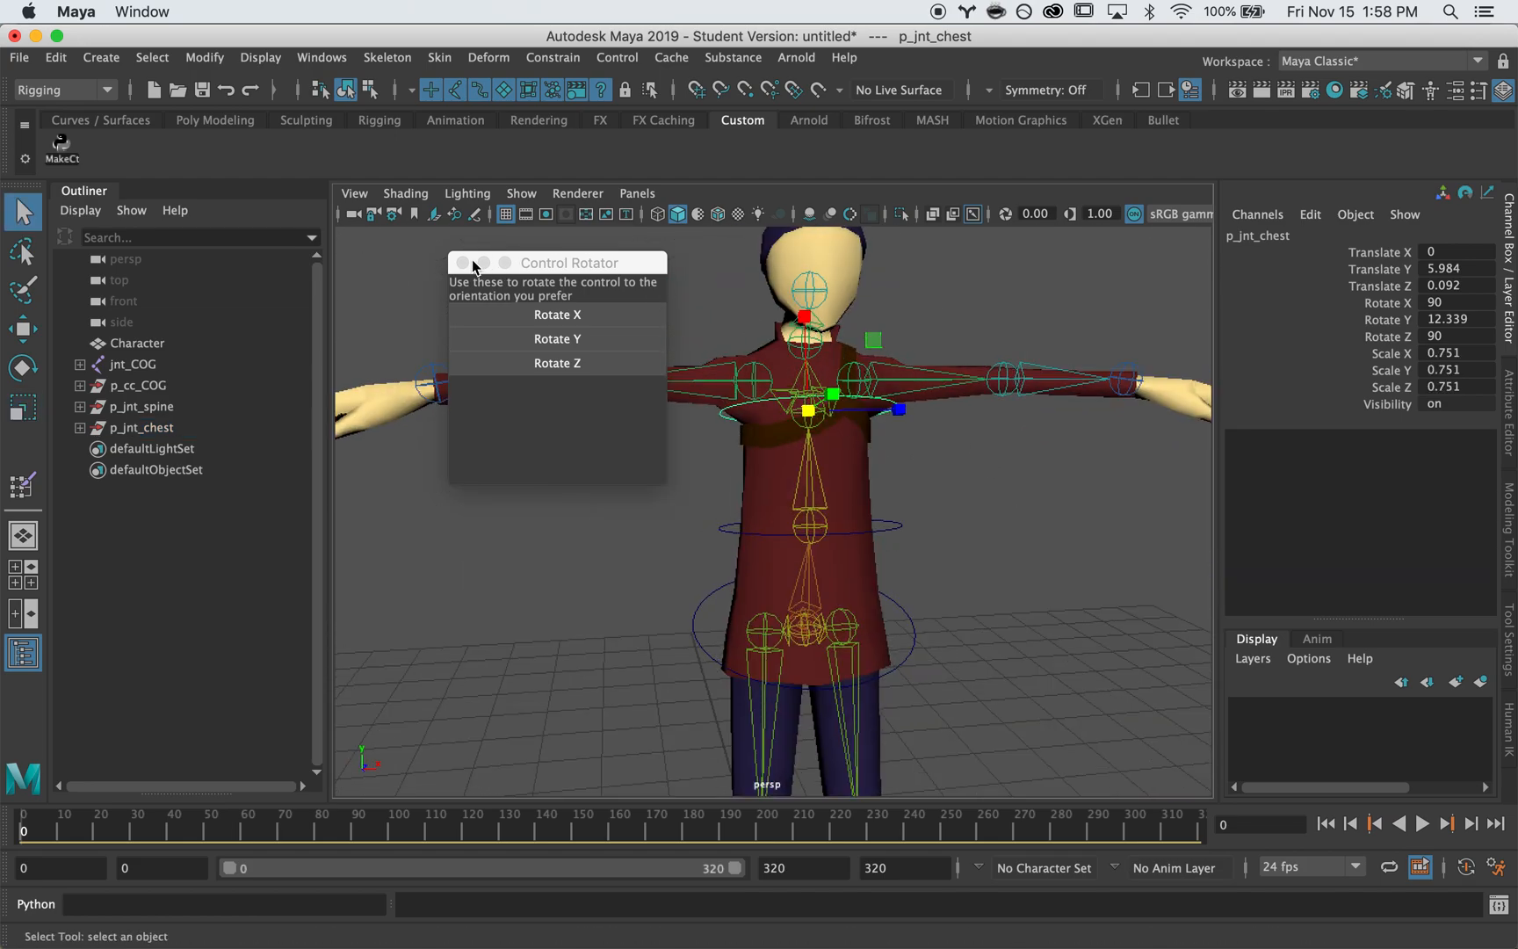
- Generate a control for the jnt_neck joint with MakeCt and rotate it 90 degrees about Z
{"action": "left_click", "coordinate": [808, 344]}
{"action": "left_click", "coordinate": [797, 350]}
{"action": "left_click", "coordinate": [60, 142]}
{"action": "left_click", "coordinate": [1096, 476]}
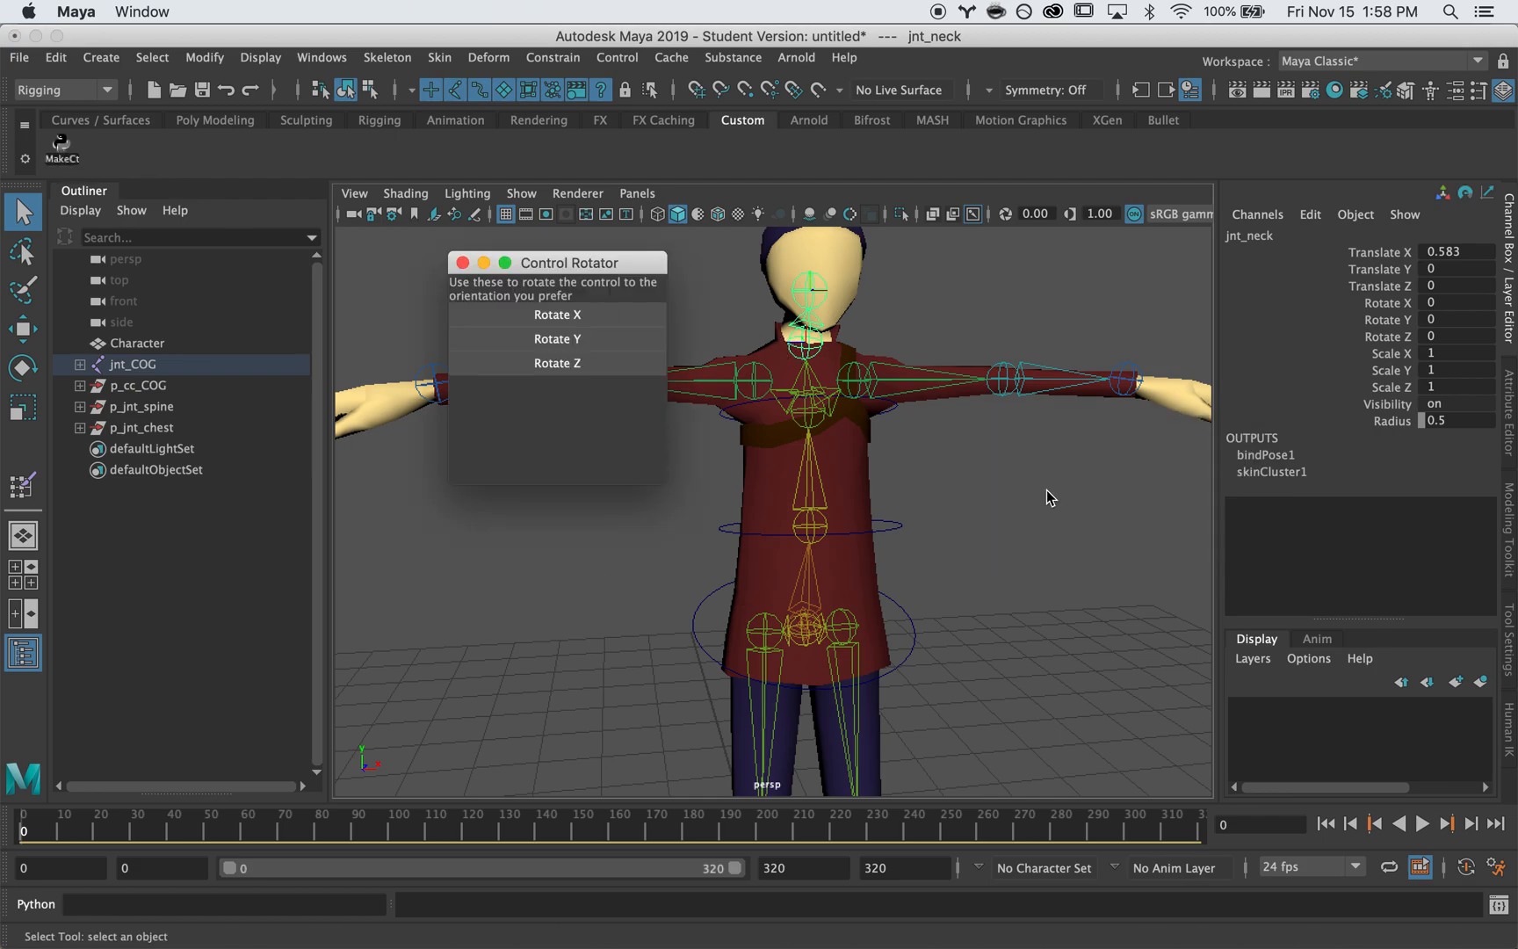
{"action": "left_click_drag", "start_coordinate": [975, 397], "coordinate": [722, 403], "text": "alt"}
{"action": "left_click", "coordinate": [586, 355]}
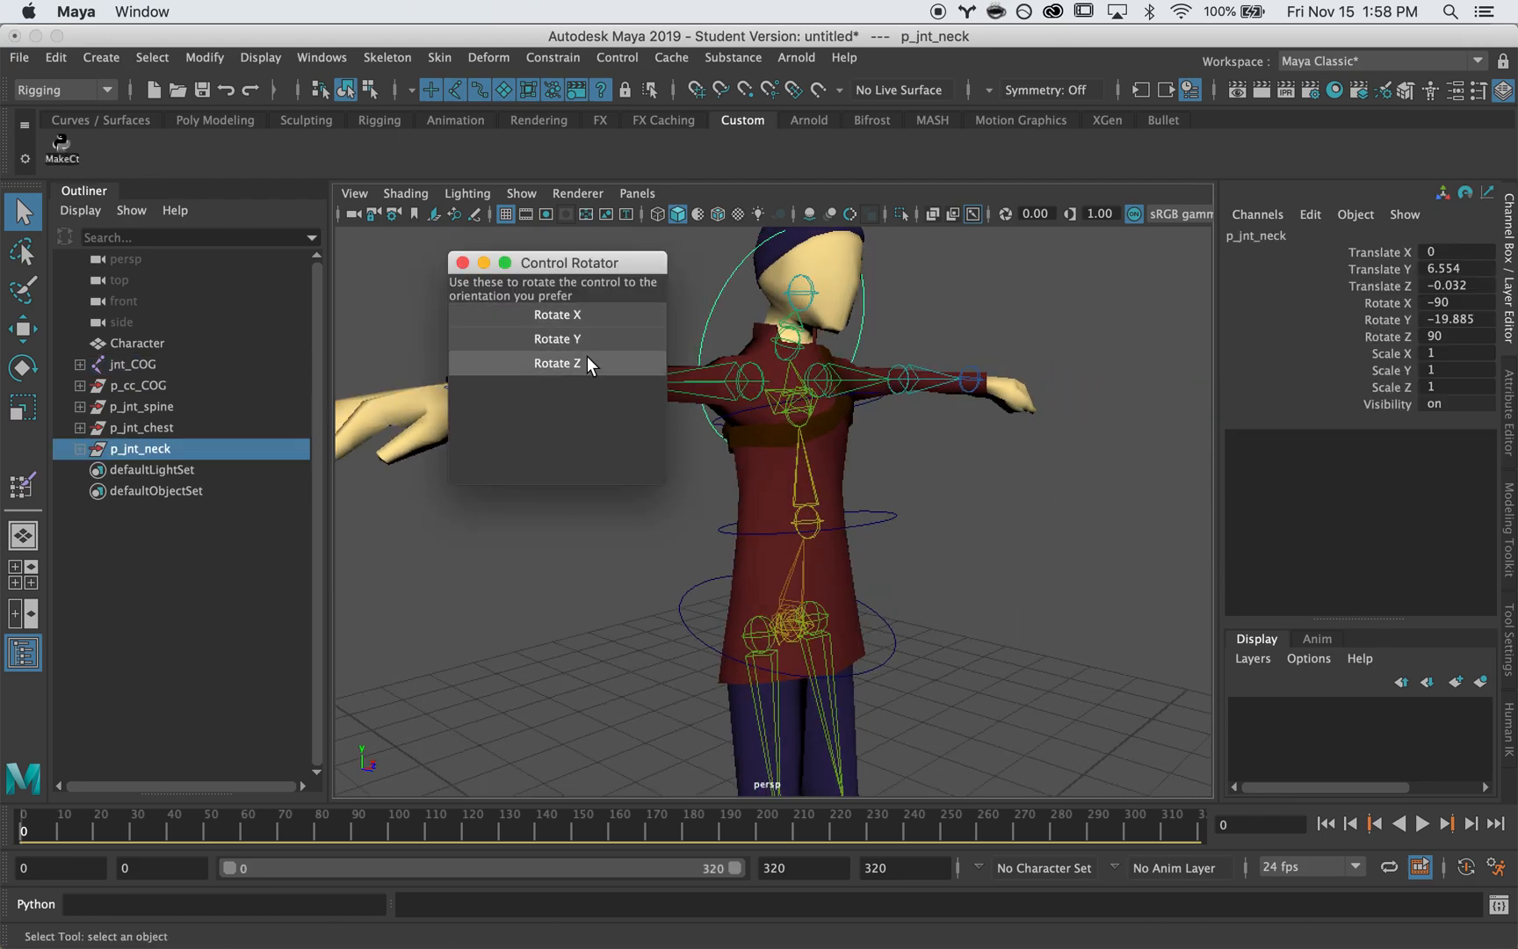
{"action": "left_click_drag", "start_coordinate": [833, 395], "coordinate": [923, 397], "text": "alt"}
- Scale the p_jnt_neck group down to a small circle around the neck and deselect it
{"action": "left_click", "coordinate": [182, 447]}
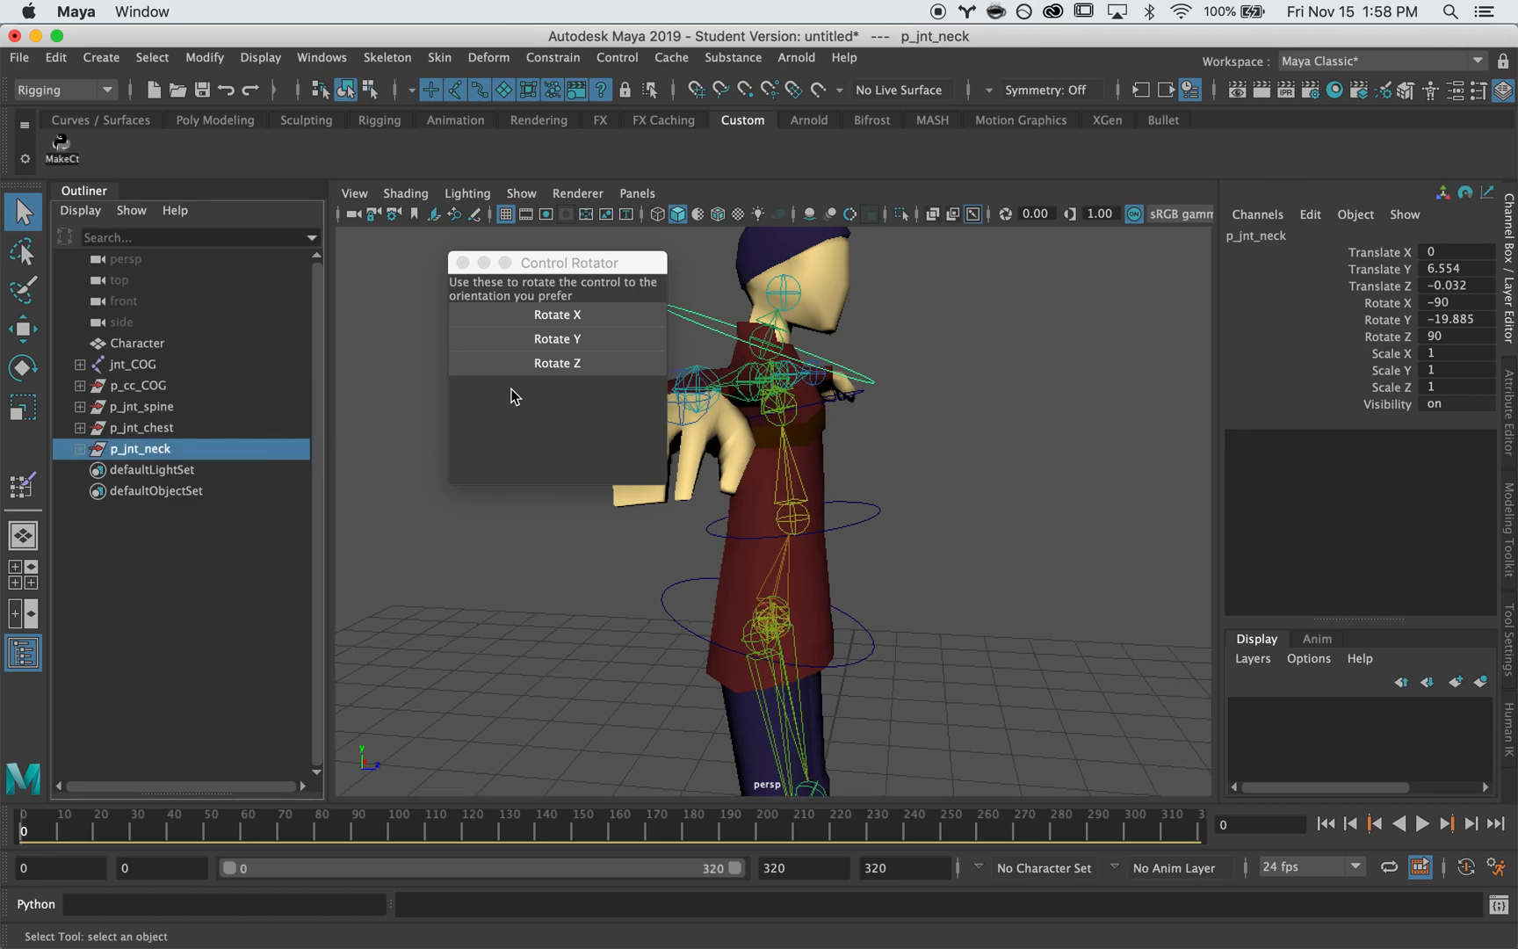
{"action": "key", "text": "r"}
{"action": "left_click_drag", "start_coordinate": [776, 347], "coordinate": [973, 373]}
{"action": "key", "text": "q"}
{"action": "left_click", "coordinate": [1105, 468]}
{"action": "left_click_drag", "start_coordinate": [1105, 478], "coordinate": [951, 517], "text": "alt"}
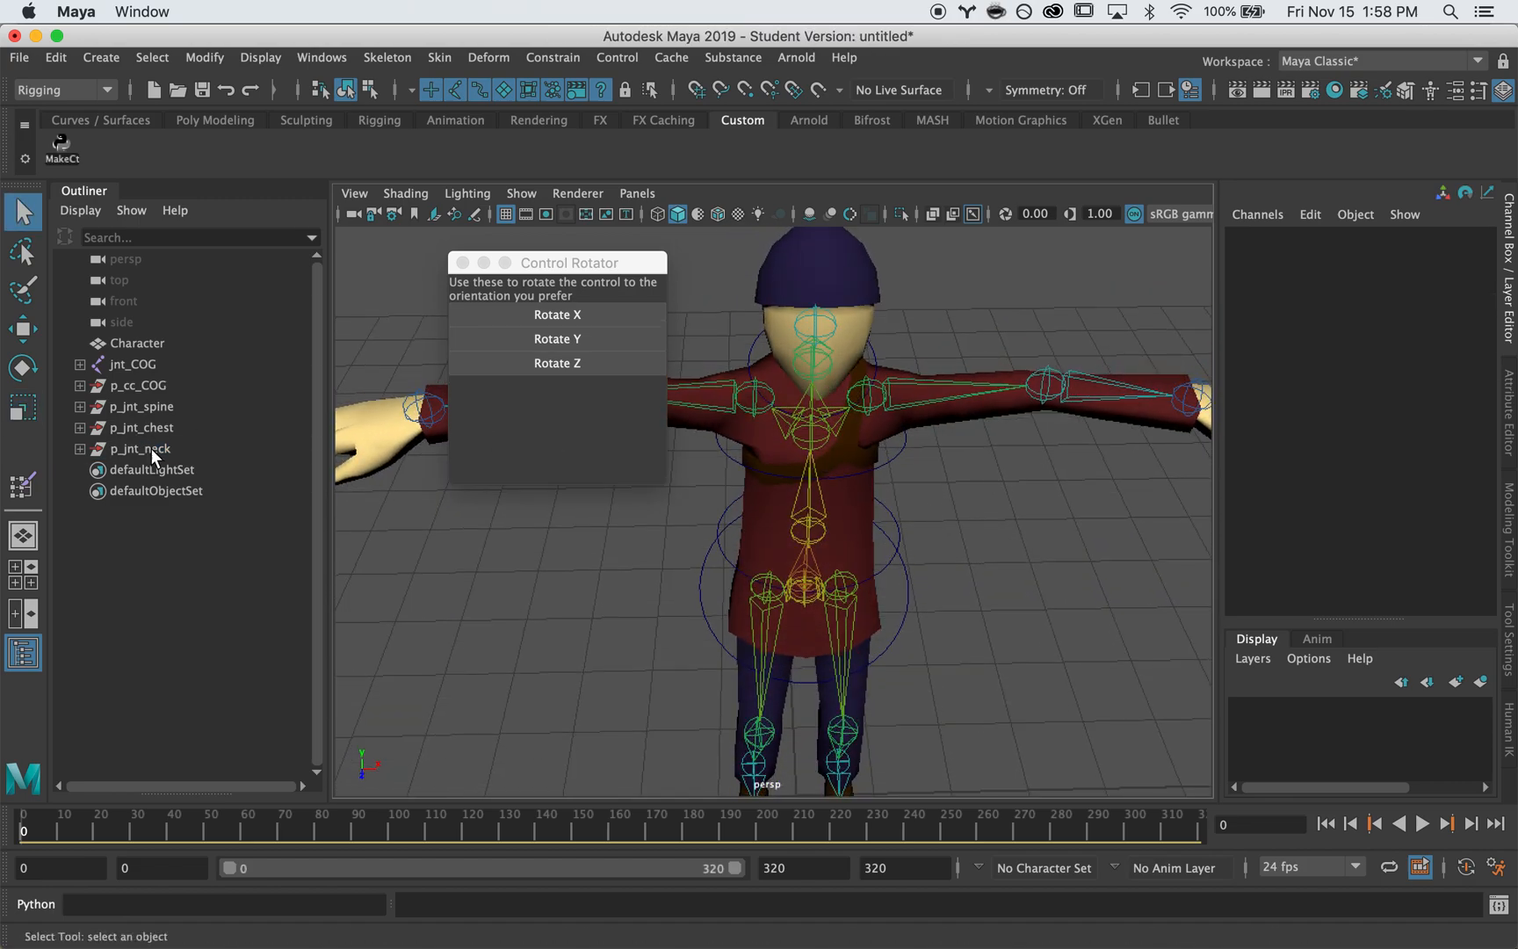
- Select the jnt_head joint, close the Control Rotator, and generate a head control with MakeCt
{"action": "left_click", "coordinate": [822, 309]}
{"action": "left_click", "coordinate": [816, 292]}
{"action": "left_click_drag", "start_coordinate": [956, 327], "coordinate": [953, 290], "text": "alt"}
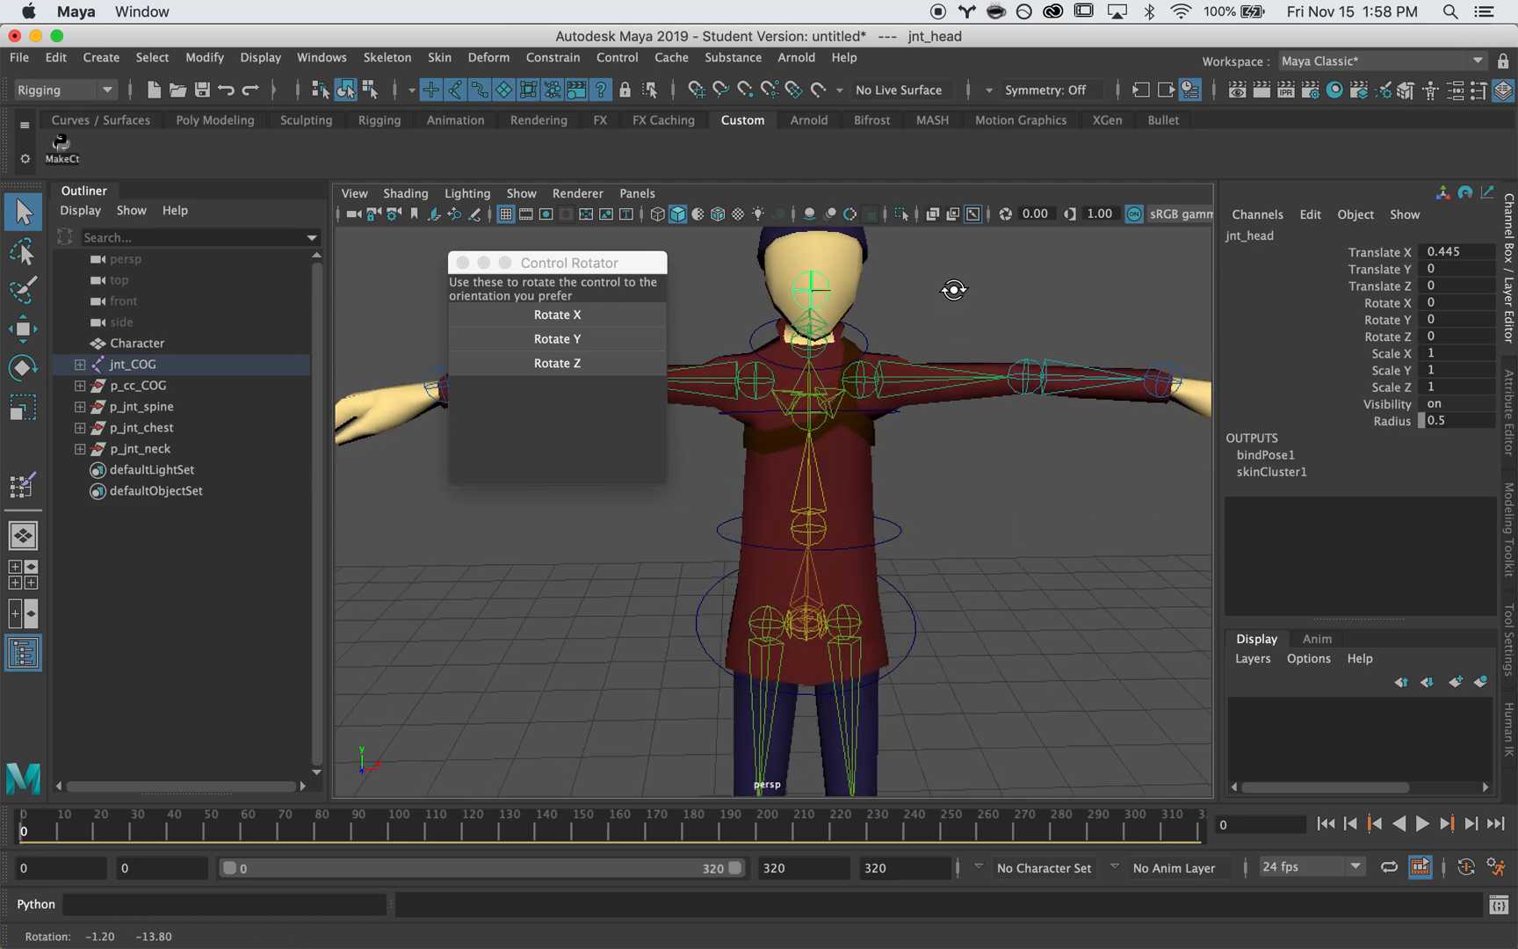
{"action": "left_click", "coordinate": [462, 261]}
{"action": "left_click", "coordinate": [62, 143]}
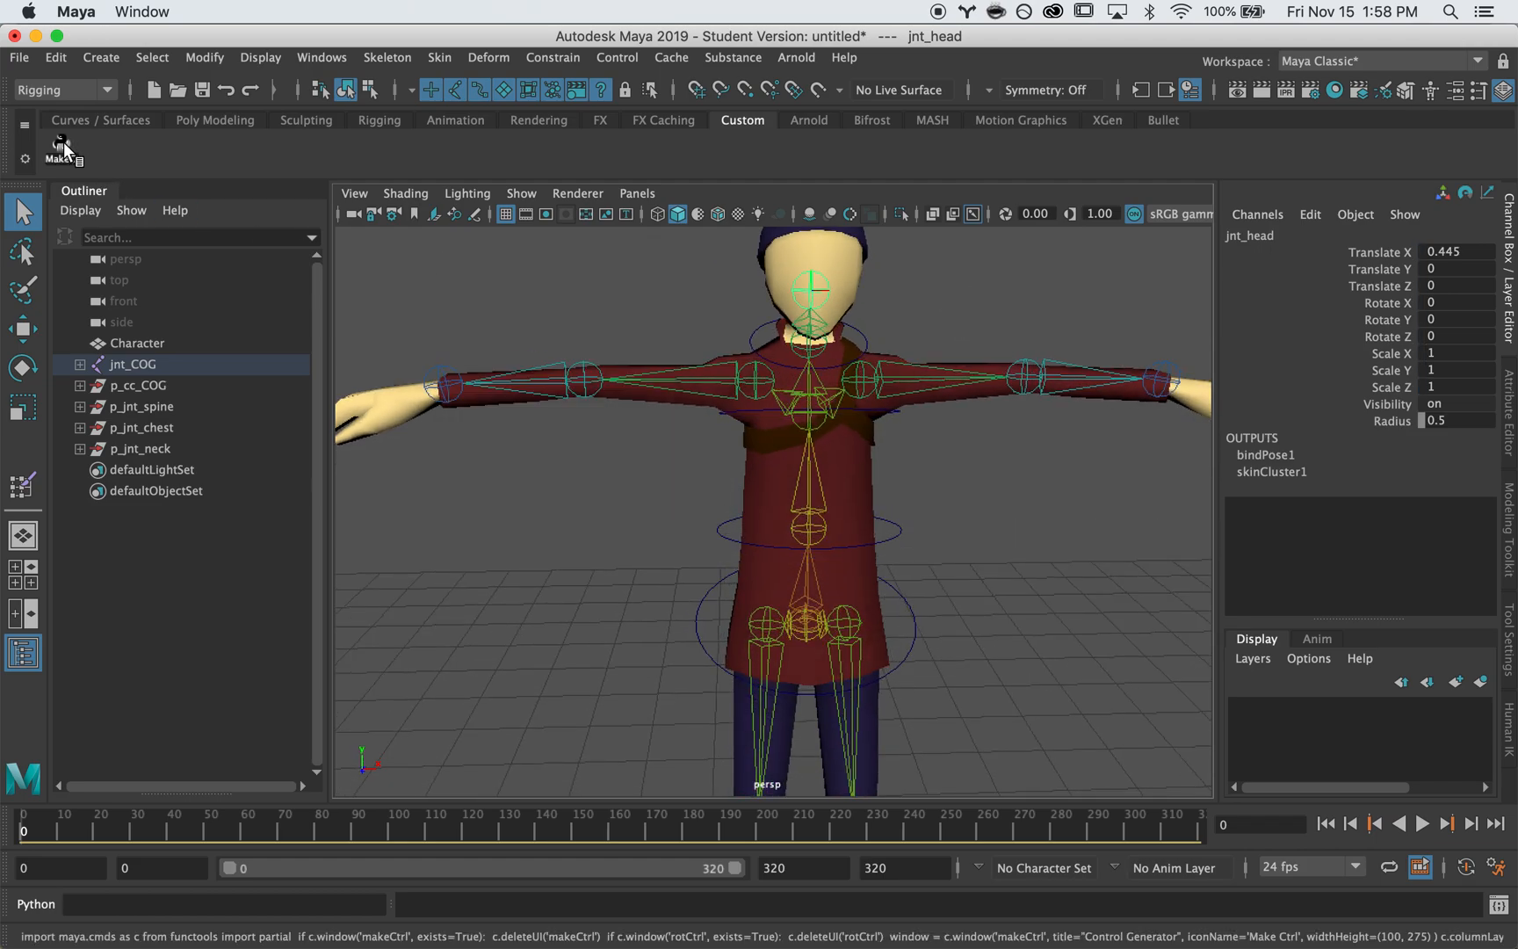
{"action": "left_click", "coordinate": [1080, 482]}
{"action": "left_click_drag", "start_coordinate": [936, 382], "coordinate": [1065, 377], "text": "alt"}
- Try the Y, Z and X rotations on the head control, leaving its circle upright around the head
{"action": "left_click", "coordinate": [606, 338]}
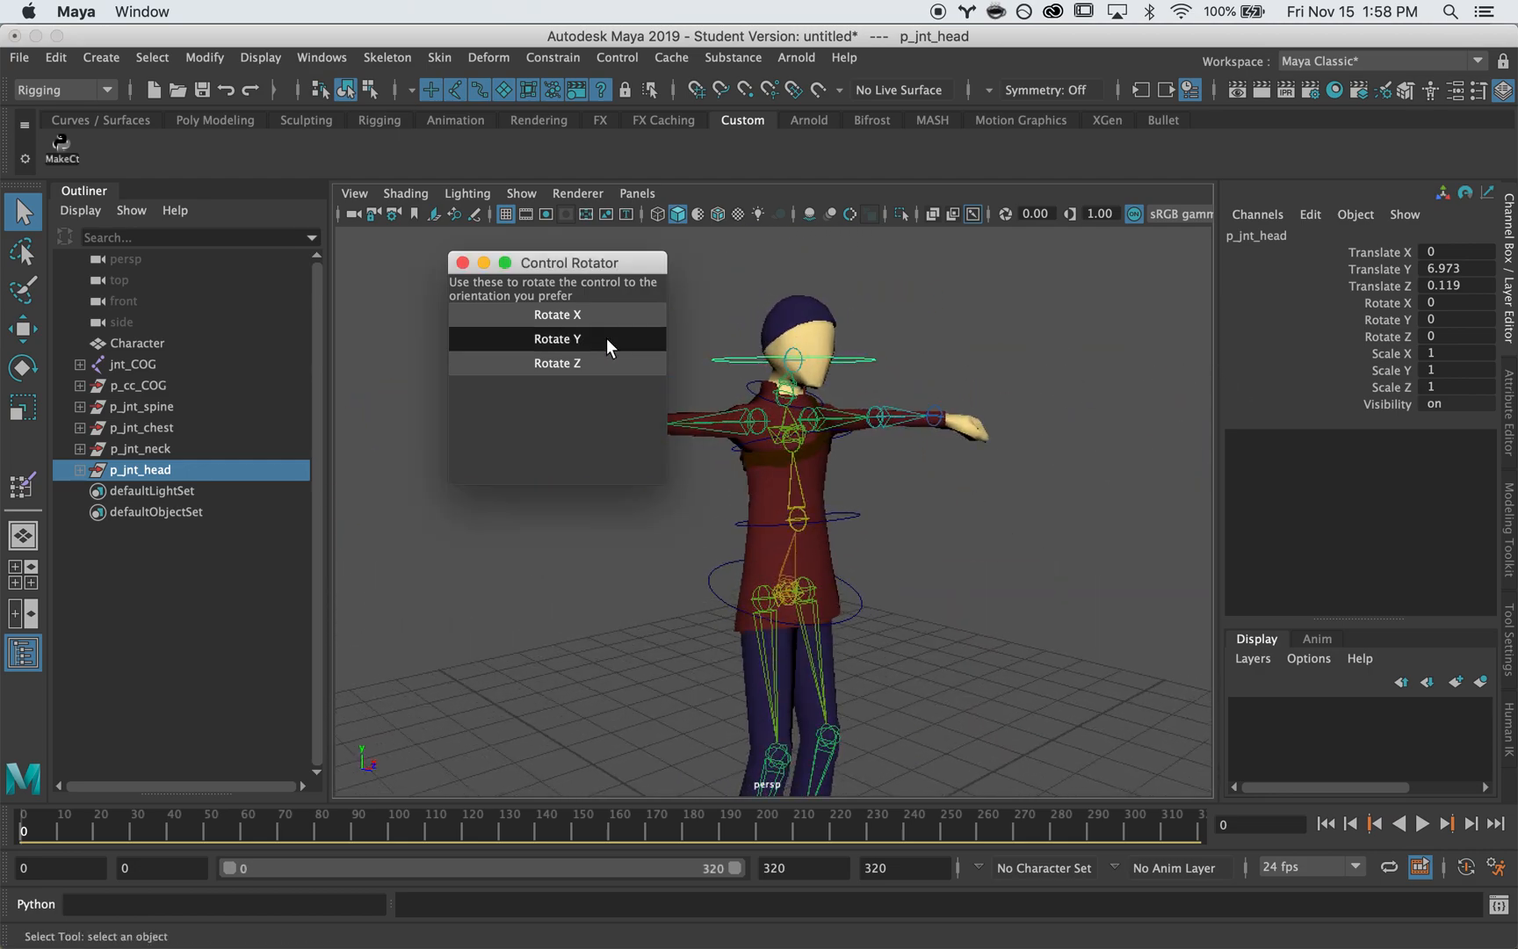
{"action": "left_click", "coordinate": [601, 361]}
{"action": "left_click_drag", "start_coordinate": [965, 350], "coordinate": [836, 351], "text": "alt"}
{"action": "left_click", "coordinate": [535, 316]}
{"action": "left_click", "coordinate": [536, 360]}
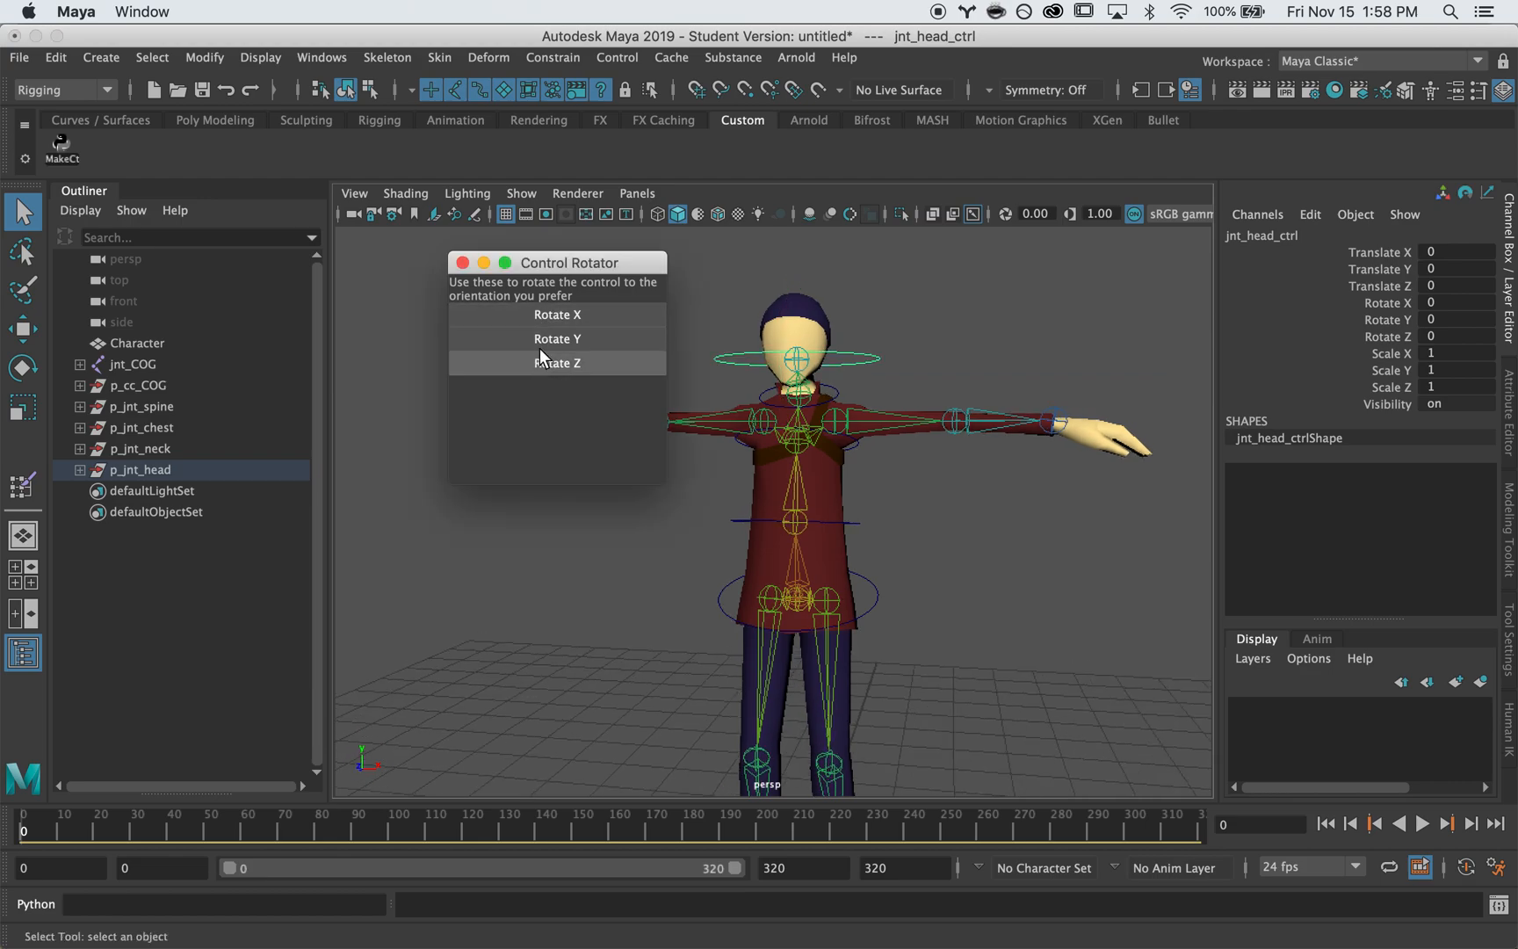
{"action": "left_click", "coordinate": [545, 320]}
{"action": "left_click_drag", "start_coordinate": [917, 360], "coordinate": [990, 373], "text": "alt"}
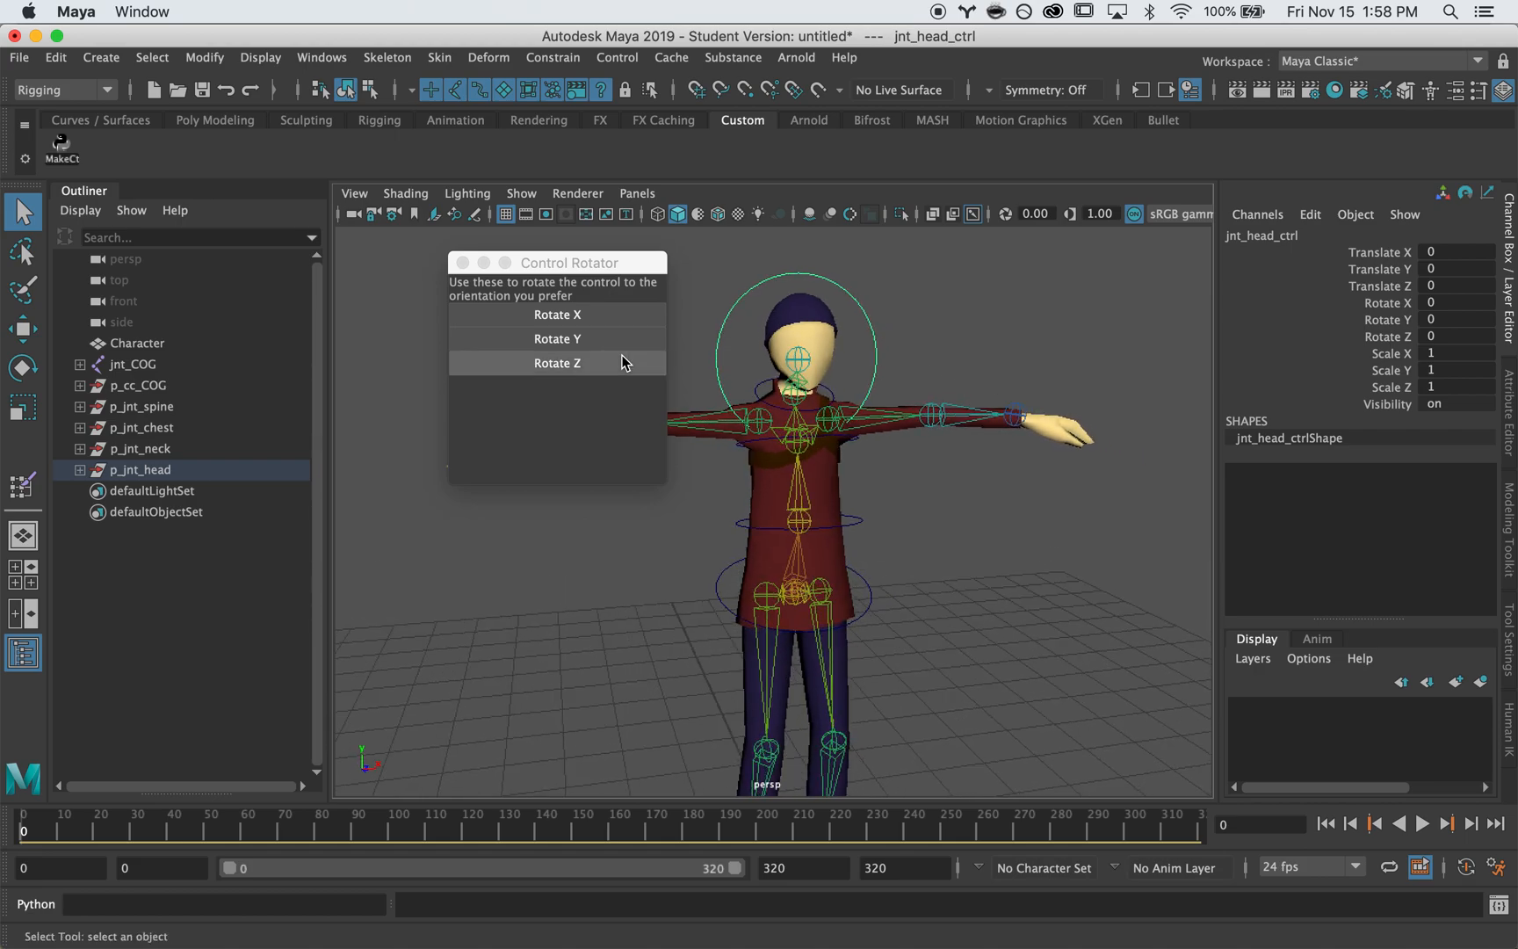
- Scale the p_jnt_head group down into a wide, low ellipse around the head, deselect it and close the Control Rotator
{"action": "left_click", "coordinate": [134, 470]}
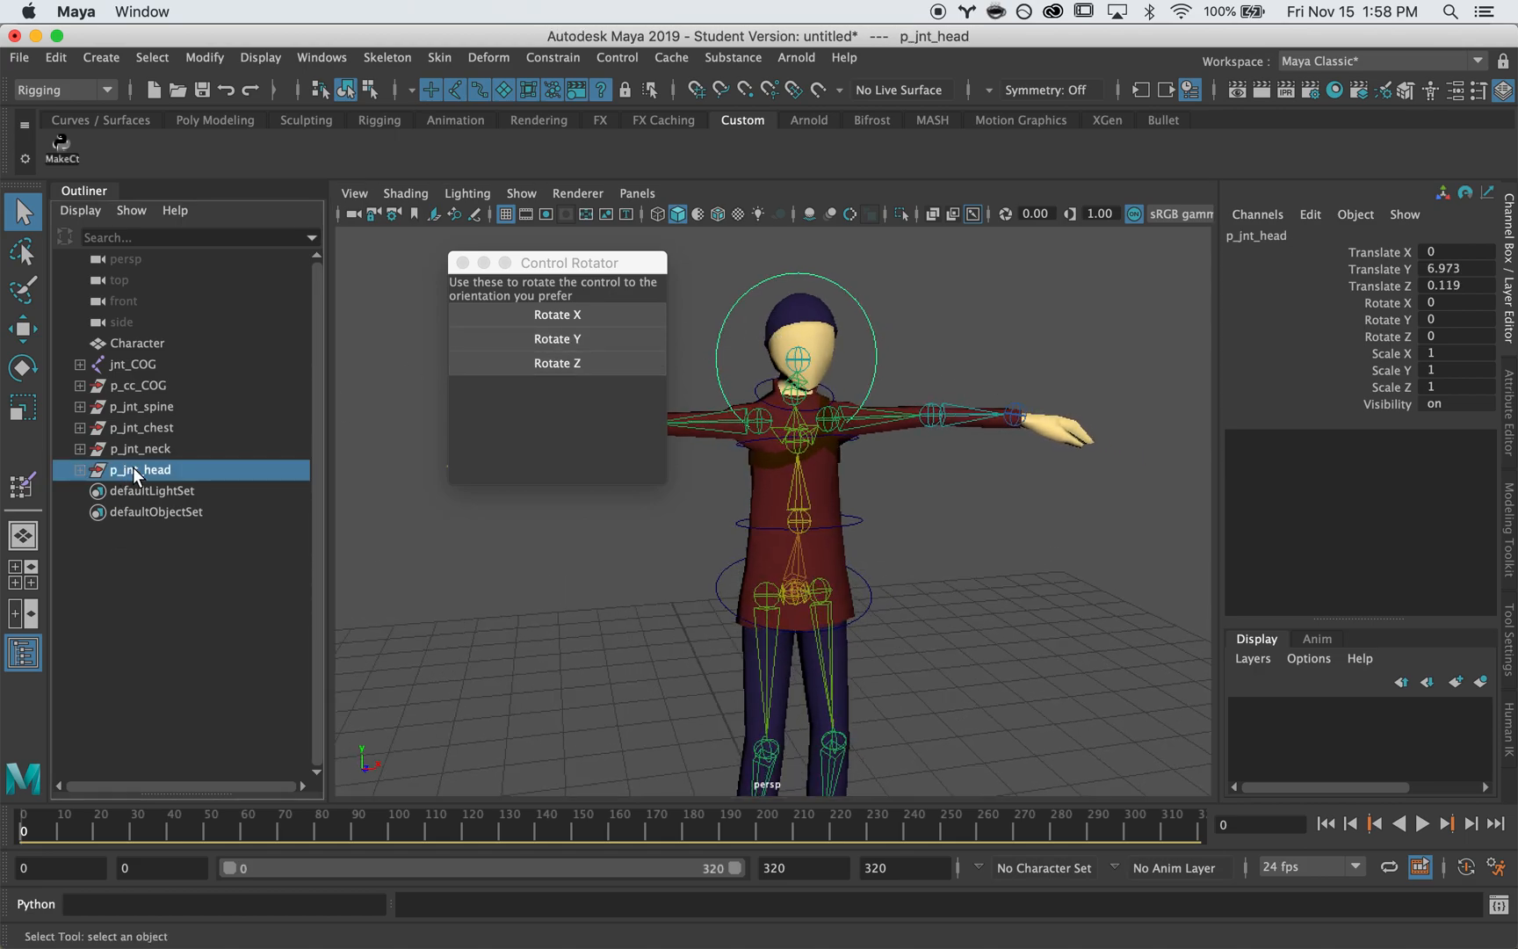
{"action": "key", "text": "r"}
{"action": "left_click_drag", "start_coordinate": [799, 362], "coordinate": [742, 360]}
{"action": "left_click_drag", "start_coordinate": [901, 358], "coordinate": [848, 341]}
{"action": "left_click_drag", "start_coordinate": [792, 262], "coordinate": [760, 322]}
{"action": "key", "text": "q"}
{"action": "left_click", "coordinate": [935, 325]}
{"action": "left_click_drag", "start_coordinate": [915, 328], "coordinate": [979, 348], "text": "alt"}
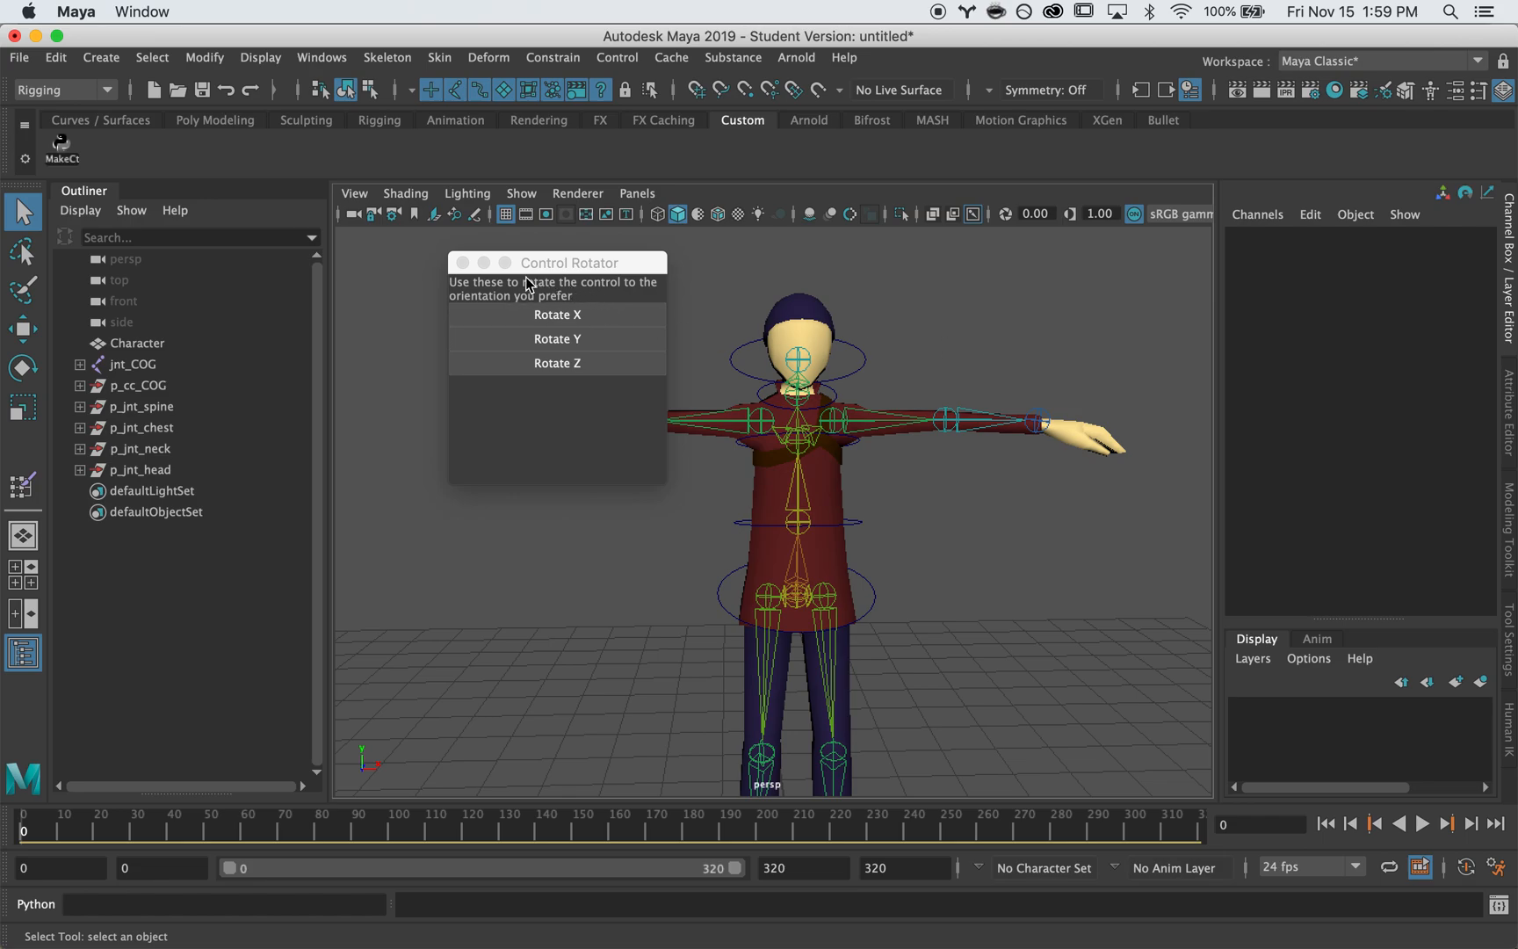
{"action": "left_click", "coordinate": [462, 263]}
- Examine the placement of all control circles on the character from several angles and distances
{"action": "left_click_drag", "start_coordinate": [1014, 526], "coordinate": [861, 458], "text": "alt"}
{"action": "right_click_drag", "start_coordinate": [715, 471], "coordinate": [1021, 462], "text": "alt"}
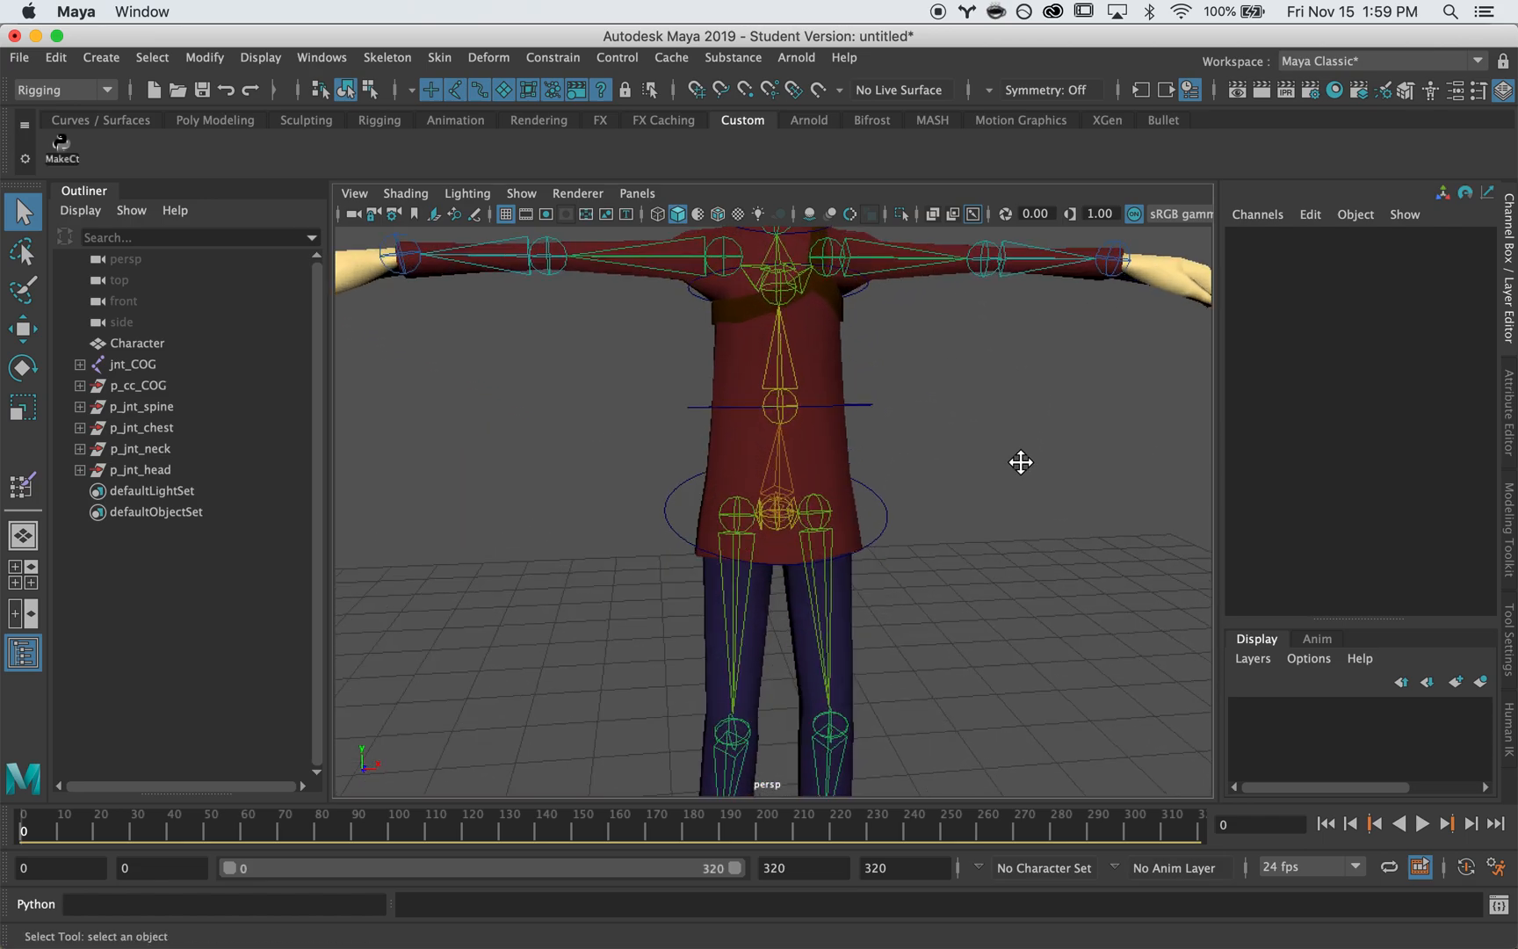
{"action": "middle_click_drag", "start_coordinate": [1021, 462], "coordinate": [1006, 560], "text": "alt"}
{"action": "left_click_drag", "start_coordinate": [986, 488], "coordinate": [806, 510], "text": "alt"}
{"action": "left_click_drag", "start_coordinate": [894, 590], "coordinate": [962, 585], "text": "alt"}
{"action": "right_click_drag", "start_coordinate": [962, 586], "coordinate": [850, 585], "text": "alt"}
{"action": "middle_click_drag", "start_coordinate": [766, 655], "coordinate": [751, 570], "text": "alt"}
{"action": "left_click_drag", "start_coordinate": [691, 441], "coordinate": [710, 307], "text": "alt"}
- Select the COG, spine, chest, neck and head controls in turn and inspect them around the body
{"action": "left_click", "coordinate": [821, 513]}
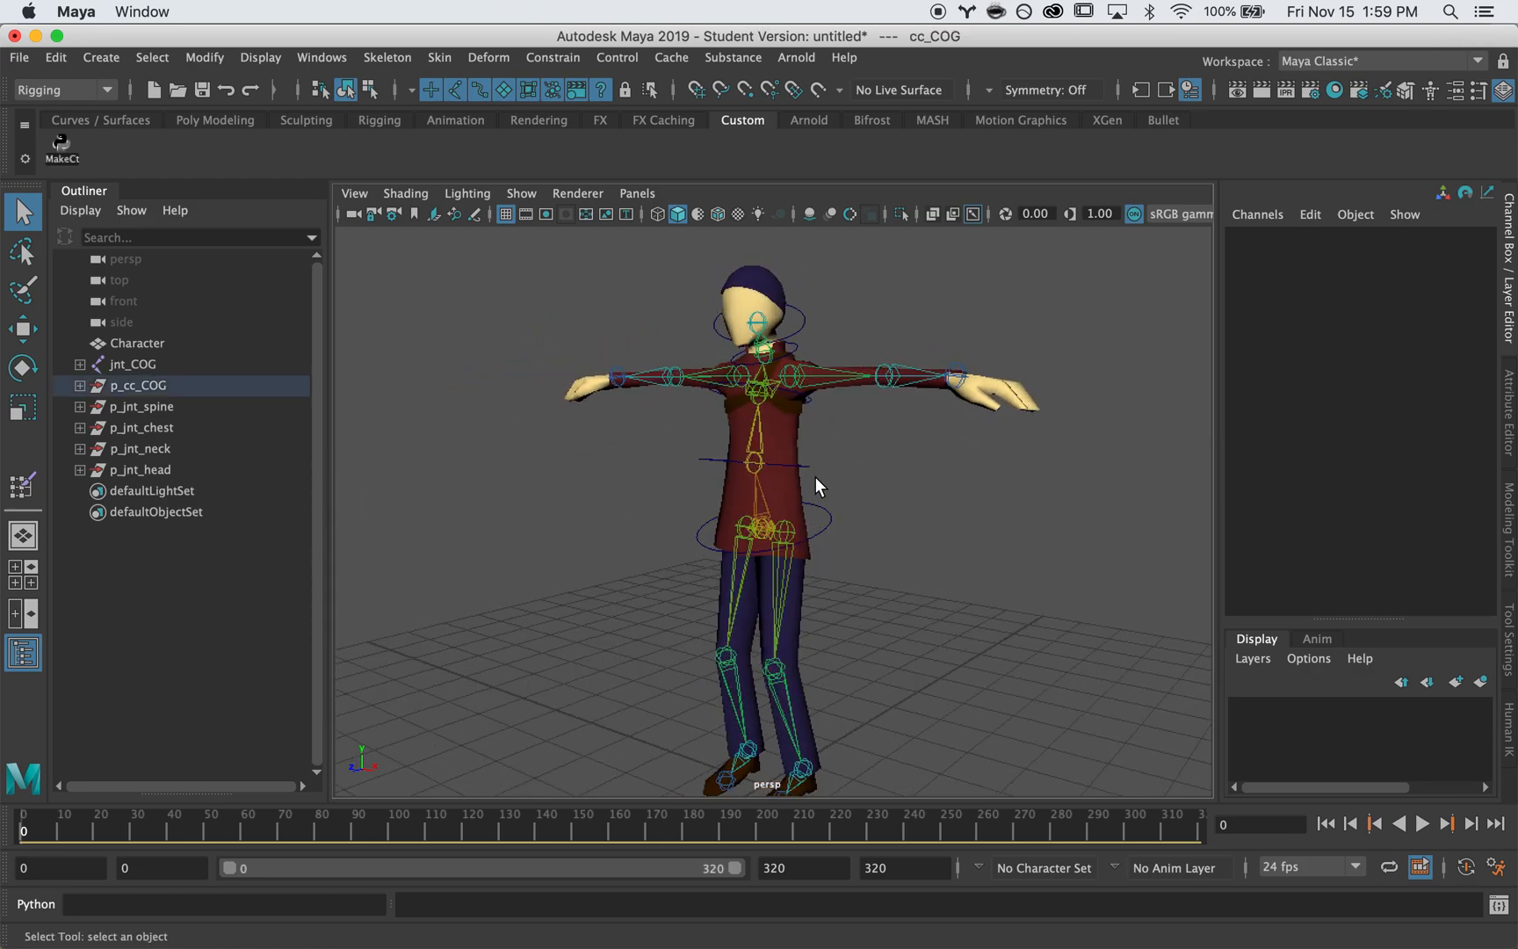
{"action": "left_click", "coordinate": [806, 466]}
{"action": "right_click_drag", "start_coordinate": [687, 431], "coordinate": [844, 392], "text": "alt"}
{"action": "left_click", "coordinate": [814, 370]}
{"action": "left_click", "coordinate": [797, 287]}
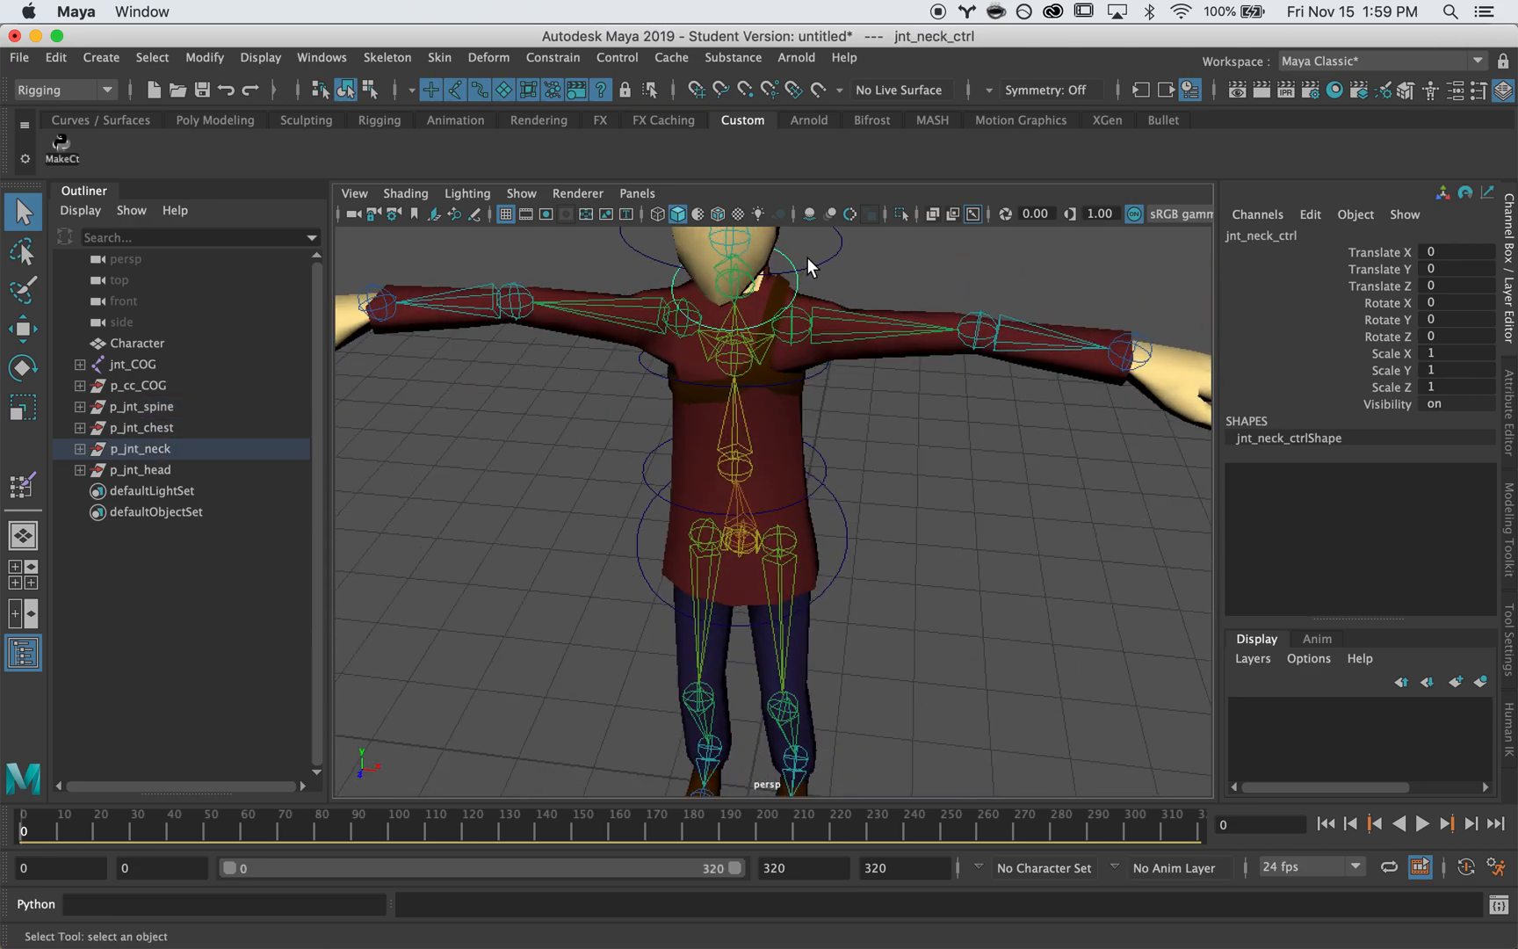
{"action": "left_click", "coordinate": [850, 278]}
{"action": "left_click_drag", "start_coordinate": [900, 306], "coordinate": [866, 280], "text": "alt"}
{"action": "right_click_drag", "start_coordinate": [944, 395], "coordinate": [894, 459], "text": "alt"}
{"action": "left_click_drag", "start_coordinate": [893, 459], "coordinate": [827, 468], "text": "alt"}
{"action": "right_click_drag", "start_coordinate": [625, 515], "coordinate": [688, 514], "text": "alt"}
{"action": "middle_click_drag", "start_coordinate": [687, 515], "coordinate": [639, 575], "text": "alt"}
{"action": "left_click_drag", "start_coordinate": [640, 573], "coordinate": [729, 695], "text": "alt"}
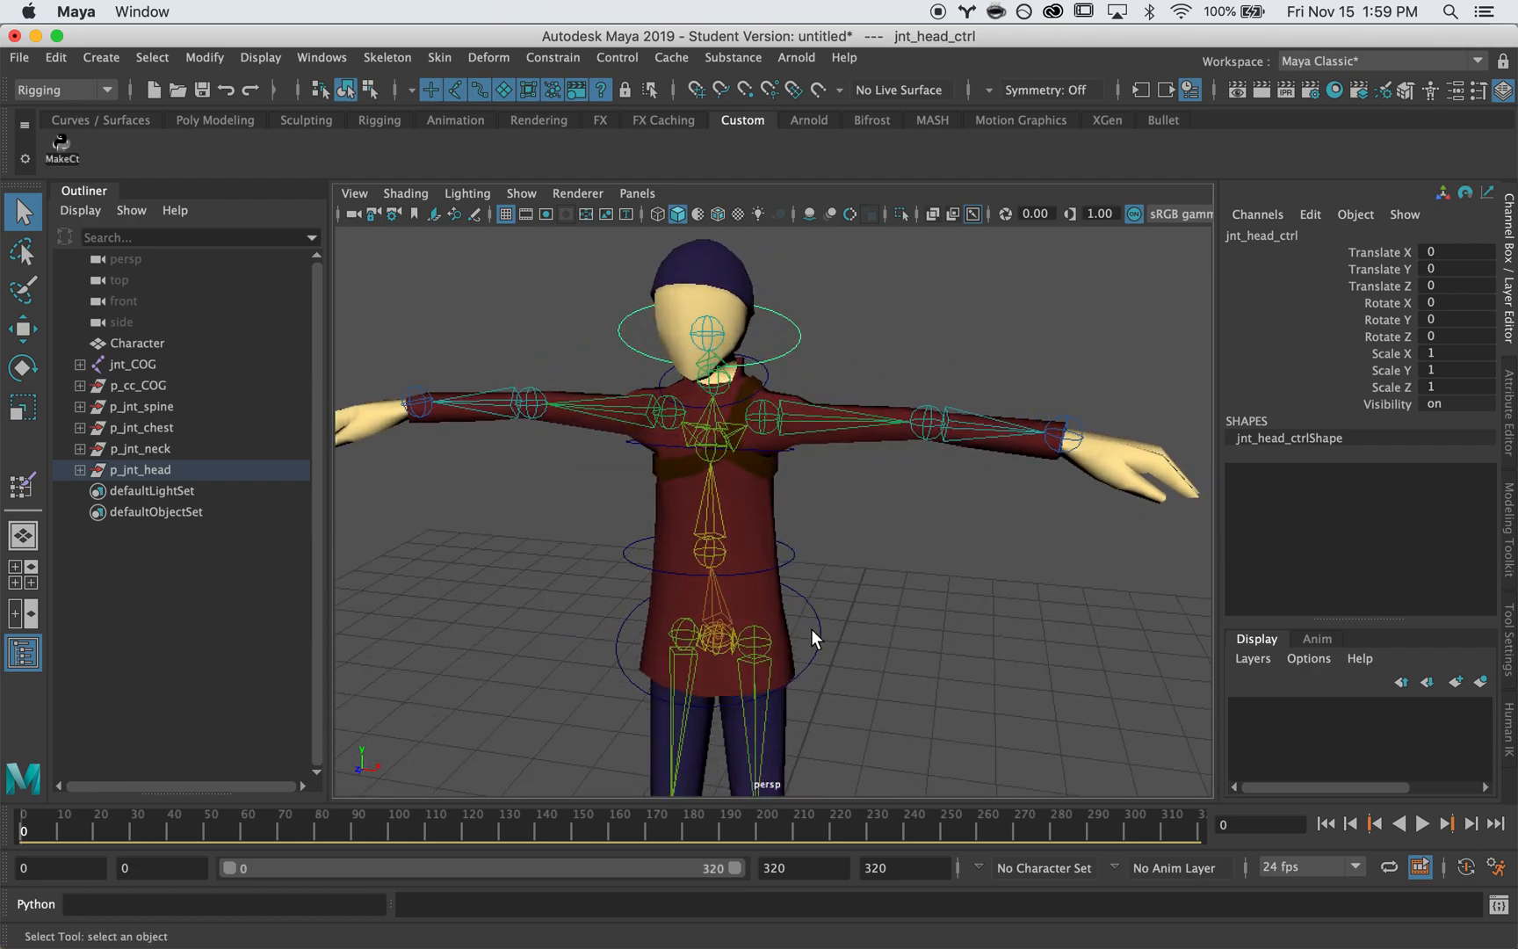
- Select the cc_COG circle and the jnt_COG joint in turn to compare the control with its joint
{"action": "mouse_move", "coordinate": [848, 633]}
{"action": "left_mouse_down"}
{"action": "mouse_move", "coordinate": [847, 613]}
{"action": "mouse_move", "coordinate": [660, 610]}
{"action": "mouse_move", "coordinate": [802, 605]}
{"action": "mouse_move", "coordinate": [869, 622]}
{"action": "left_mouse_up"}
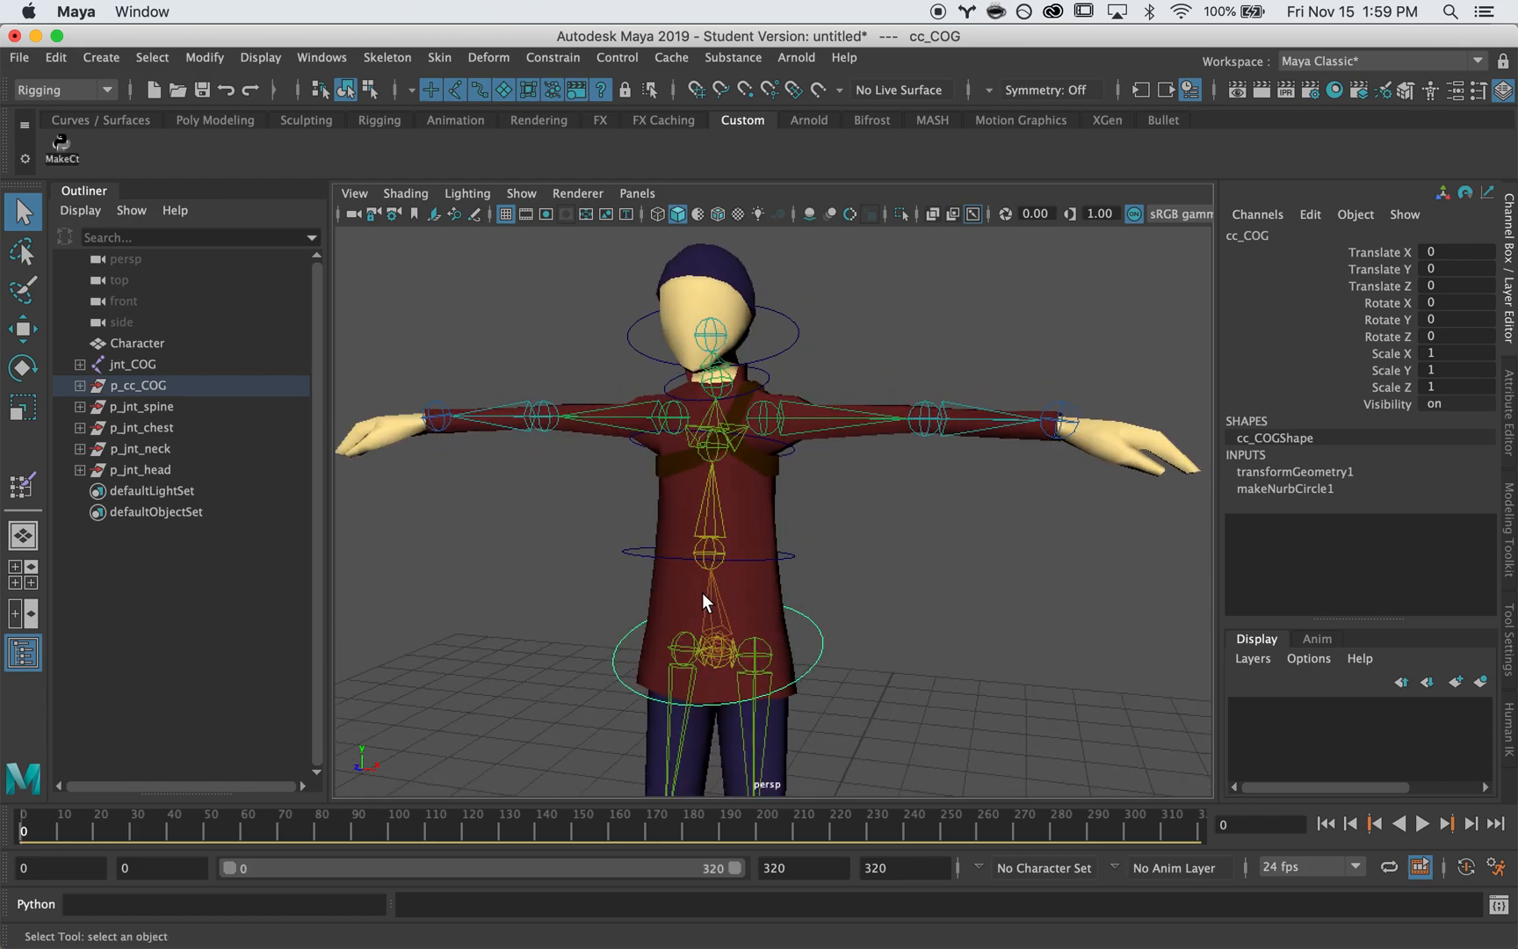
{"action": "left_click", "coordinate": [714, 612]}
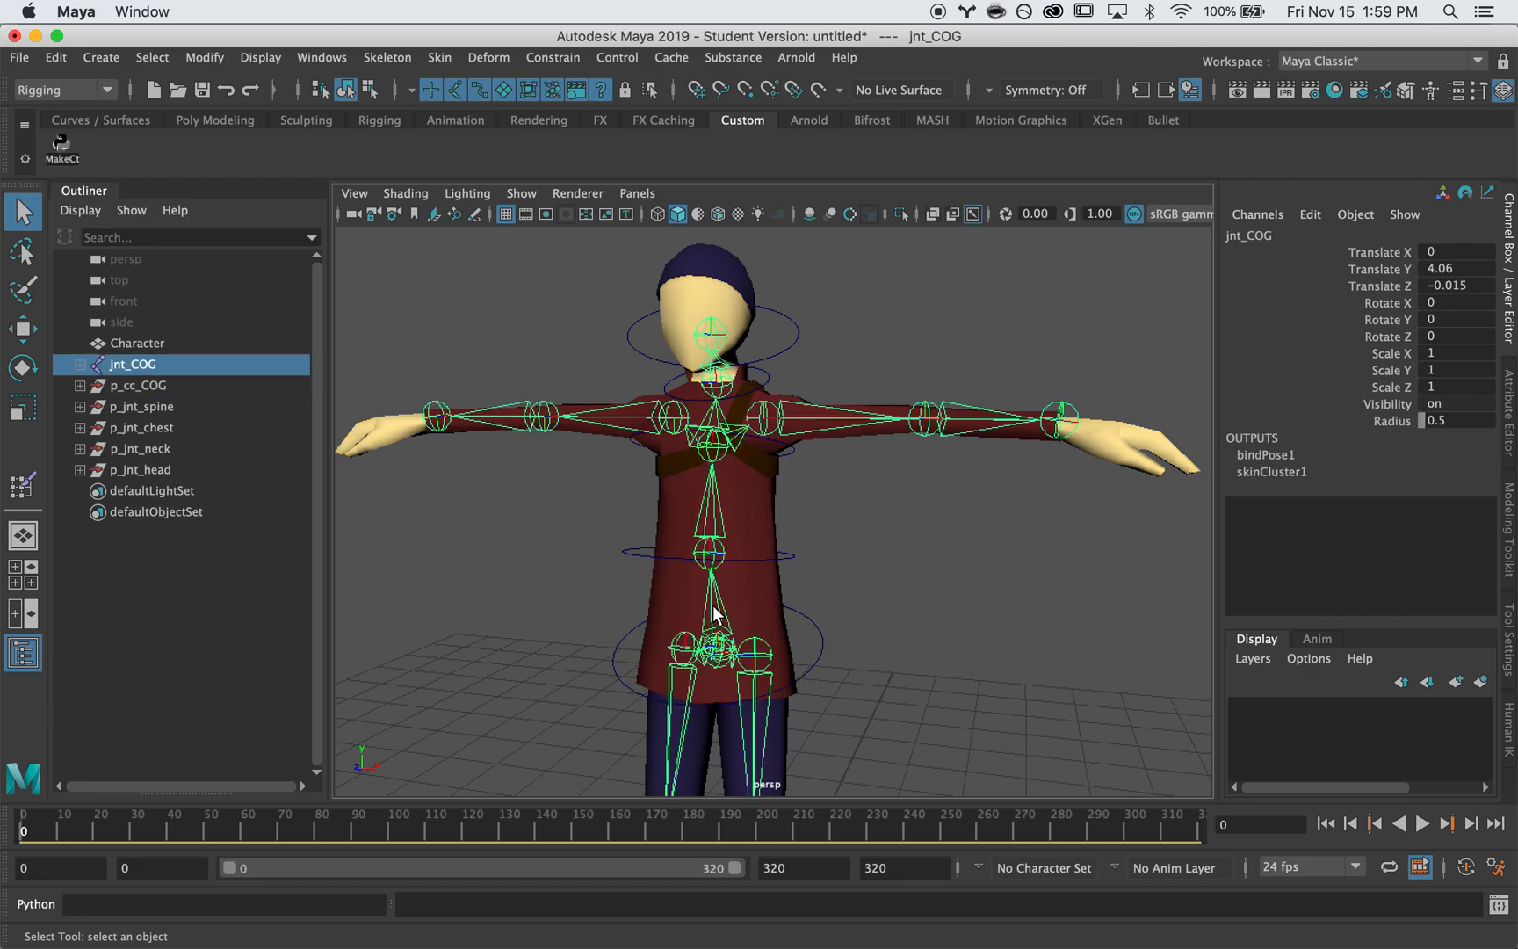
{"action": "left_click_drag", "start_coordinate": [841, 638], "coordinate": [867, 552], "text": "alt"}
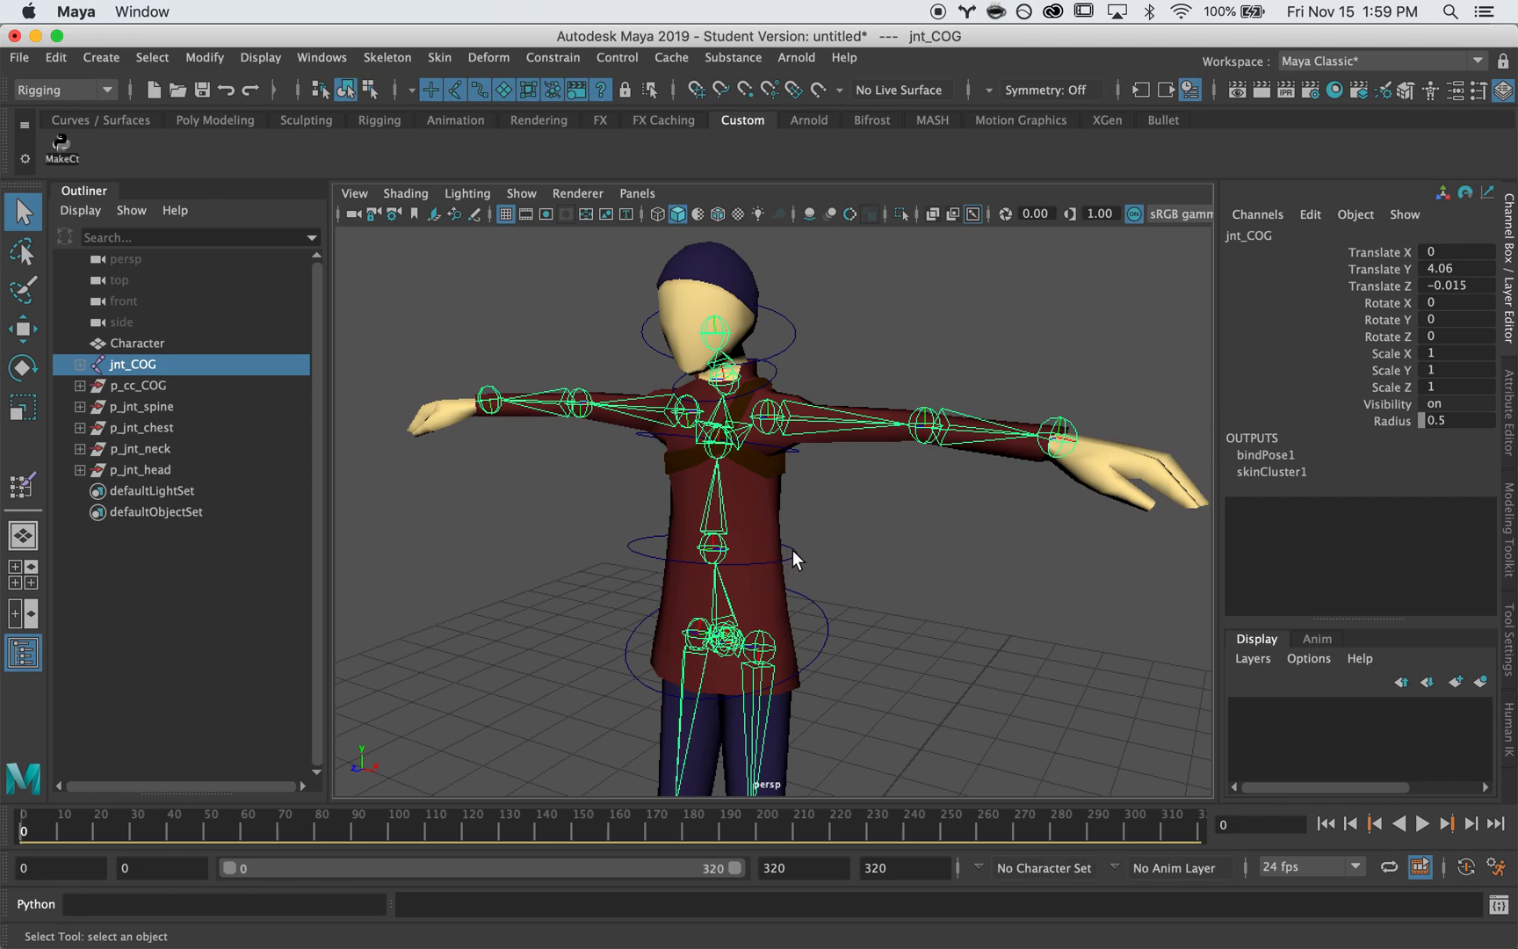
- Orient-constrain the spine joint to the jnt_spine_ctrl circle, and check the Orient Constraint options without changing them
{"action": "left_click", "coordinate": [792, 552]}
{"action": "left_click_drag", "start_coordinate": [826, 581], "coordinate": [884, 594], "text": "alt"}
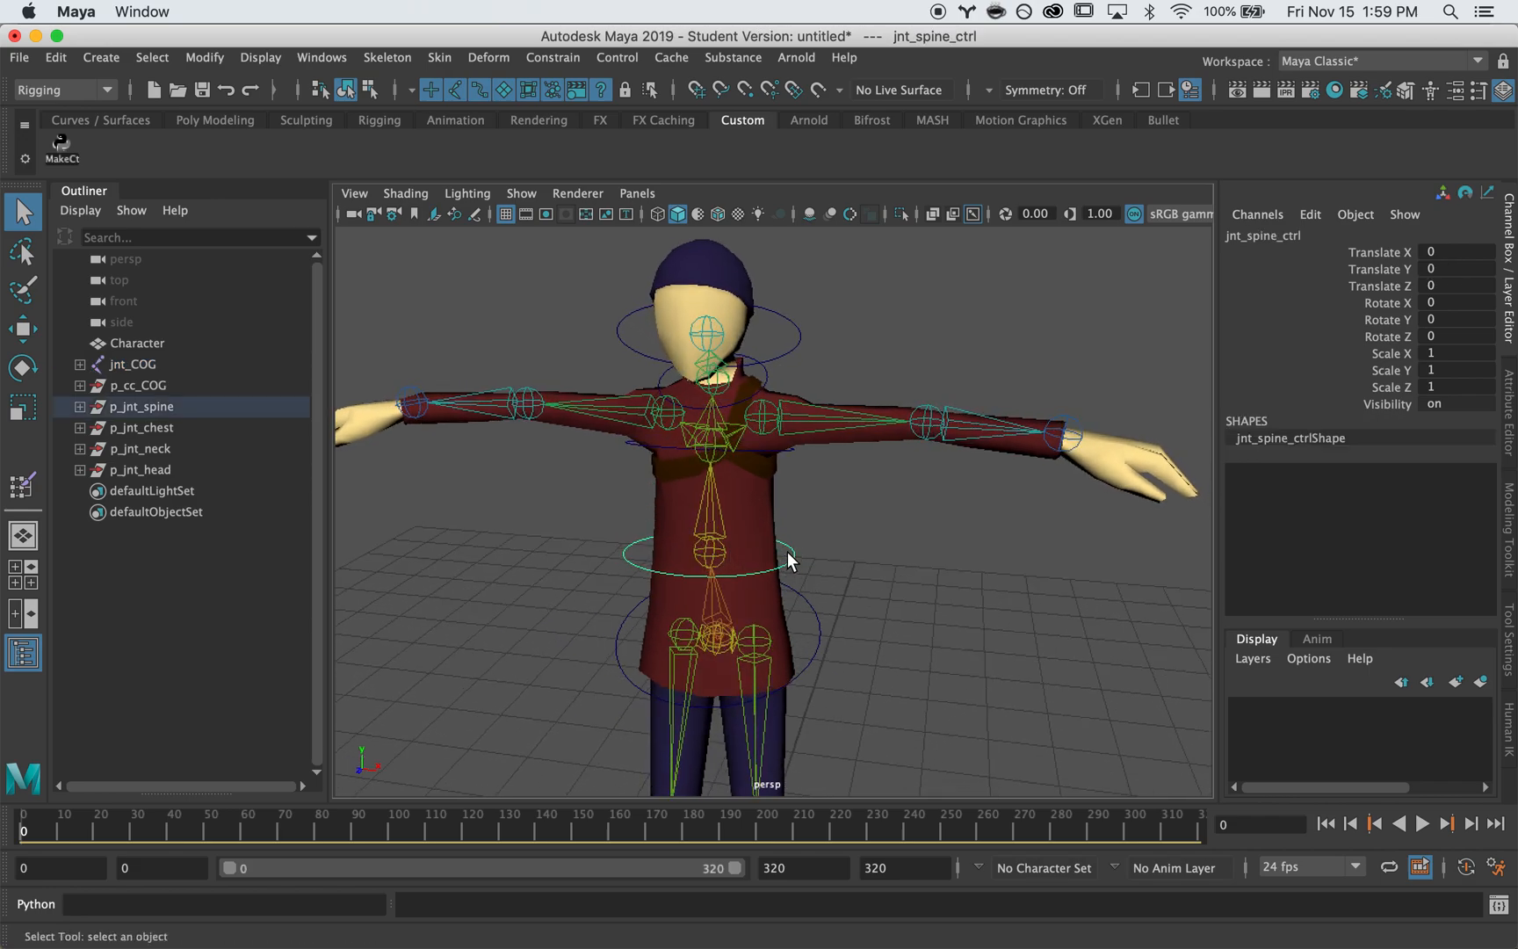
{"action": "left_click", "coordinate": [711, 549], "text": "shift"}
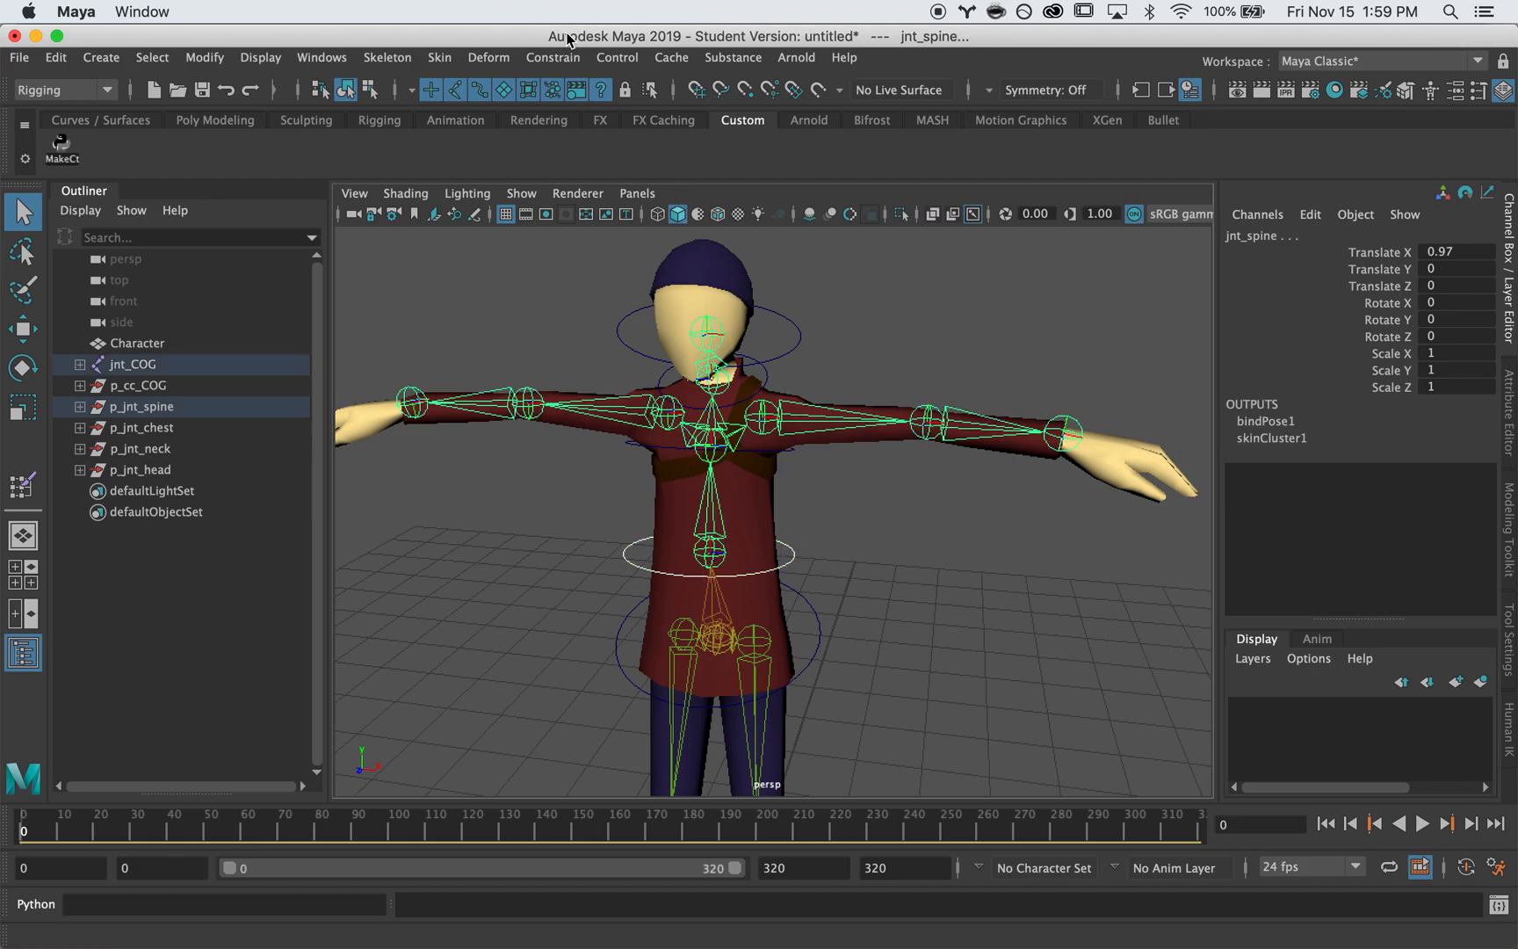
{"action": "left_click", "coordinate": [553, 57]}
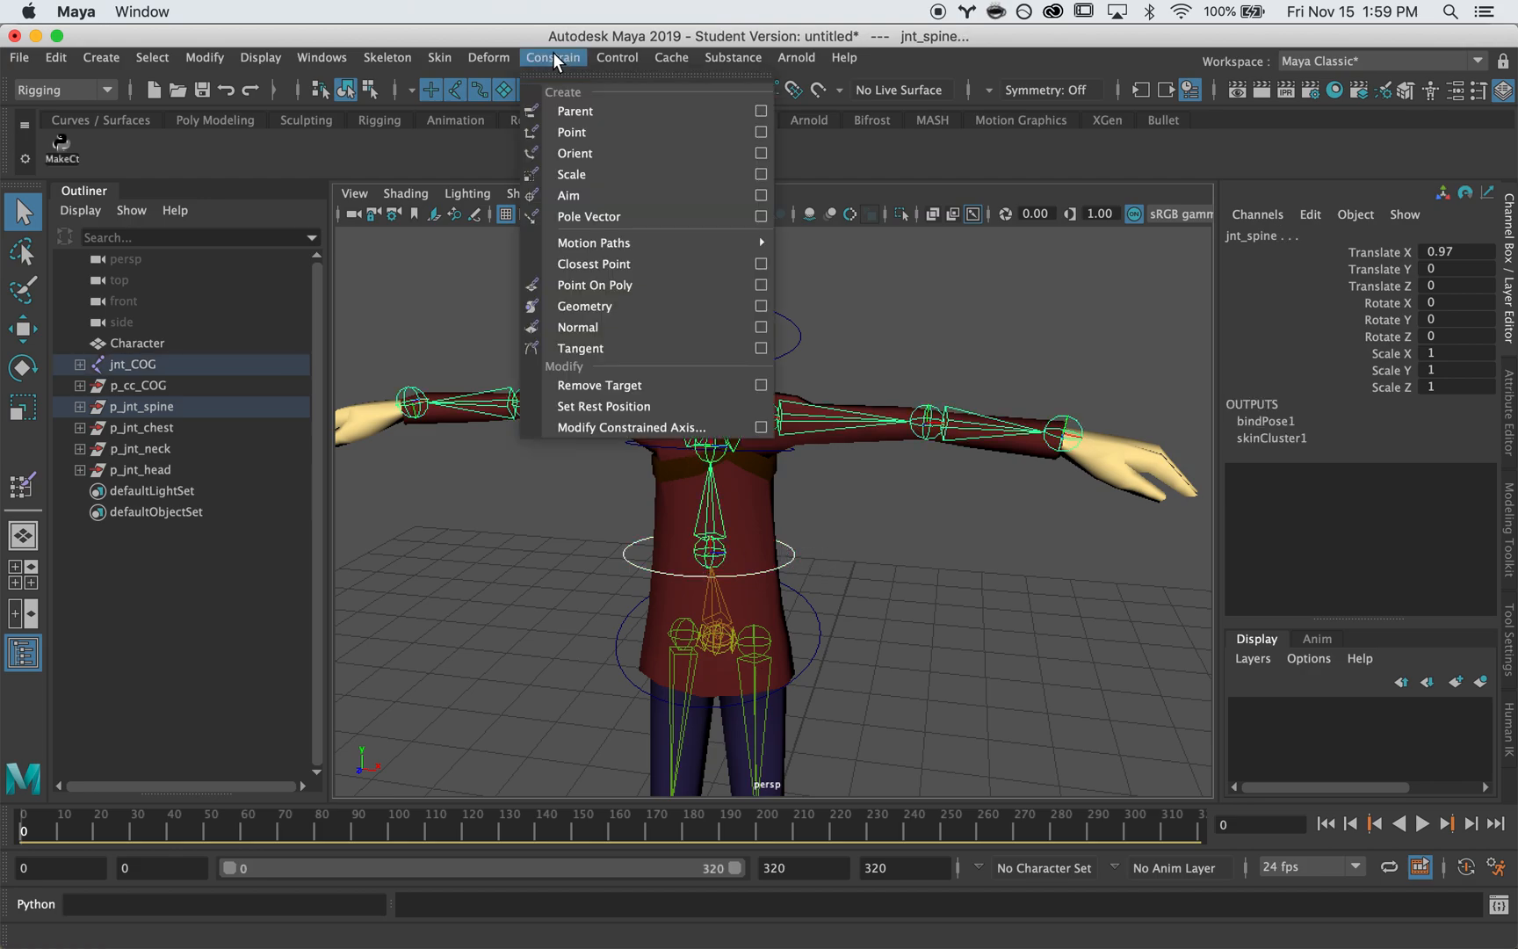
{"action": "left_click", "coordinate": [604, 153]}
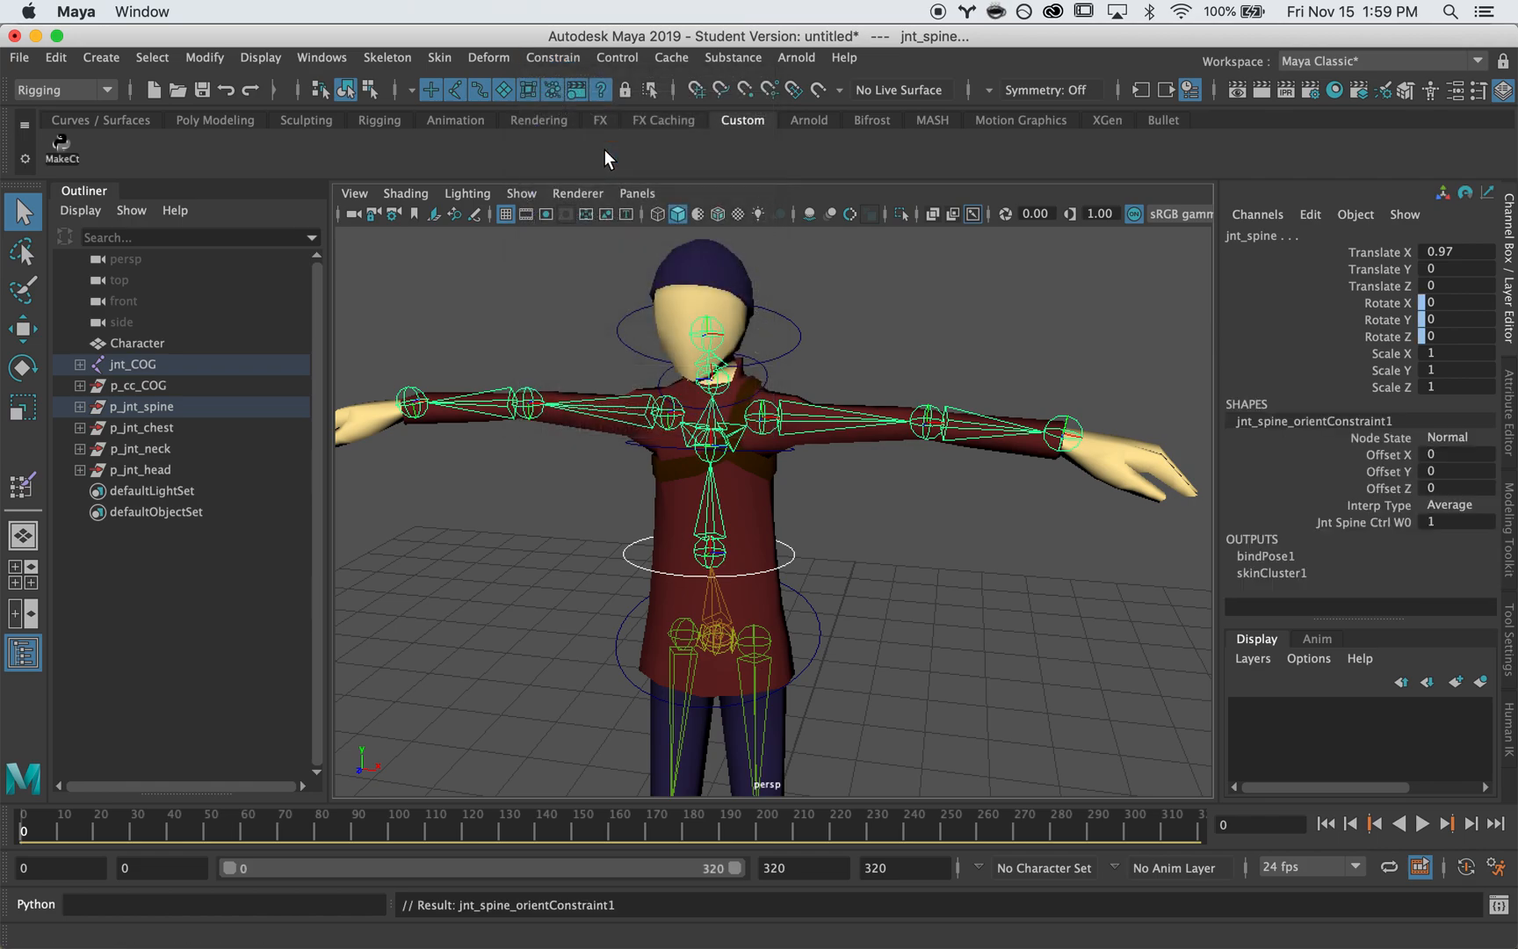
{"action": "left_click", "coordinate": [545, 54]}
{"action": "left_click", "coordinate": [769, 156]}
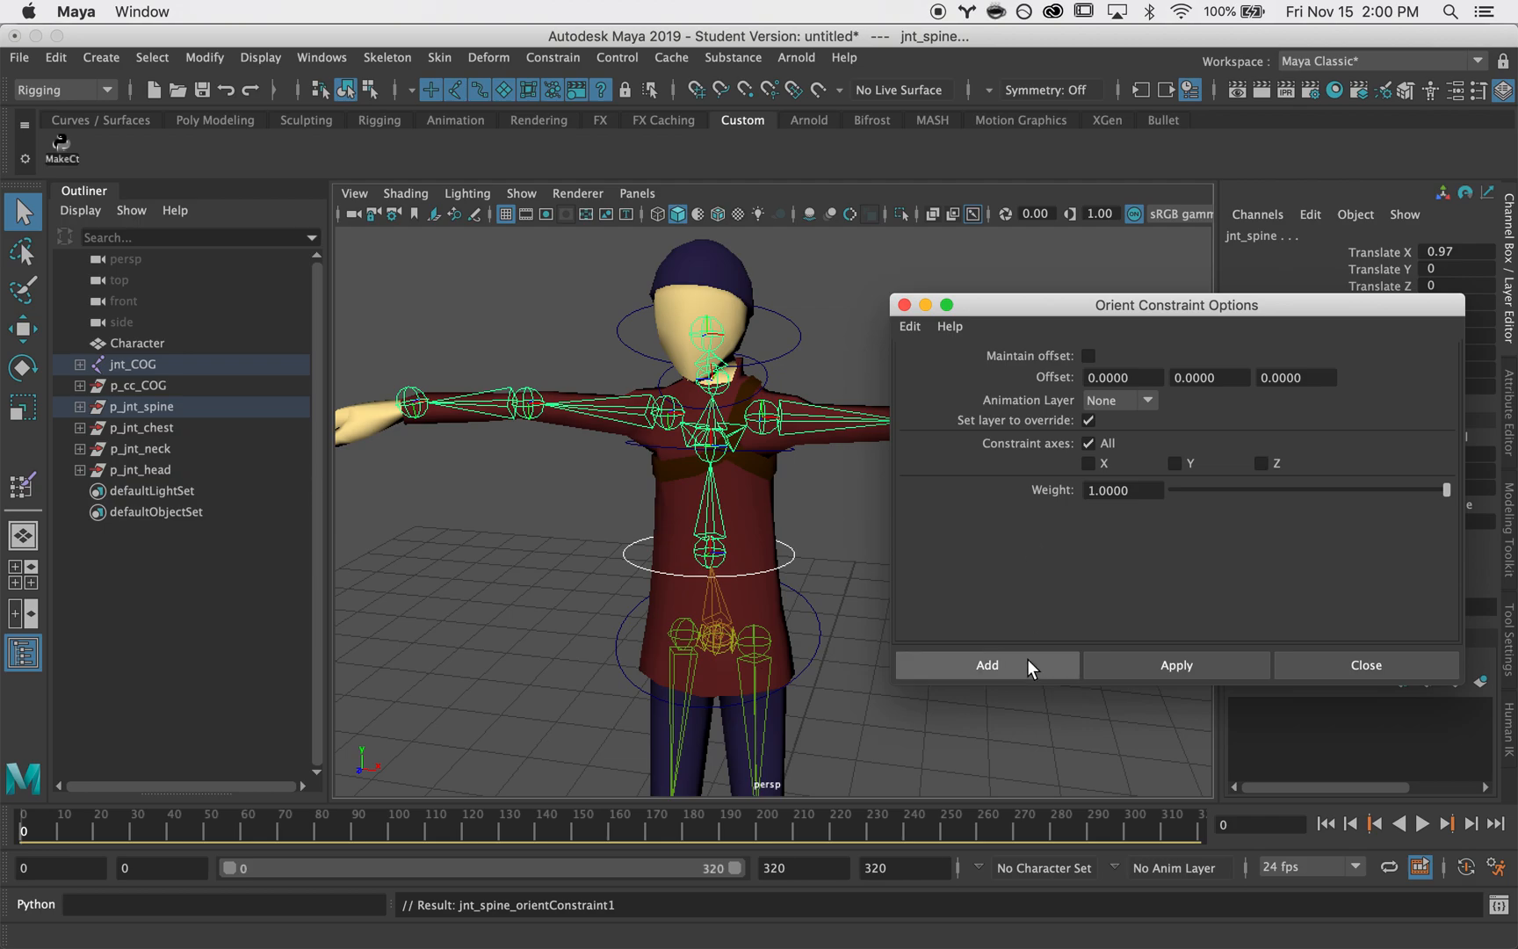
{"action": "left_click", "coordinate": [1432, 671]}
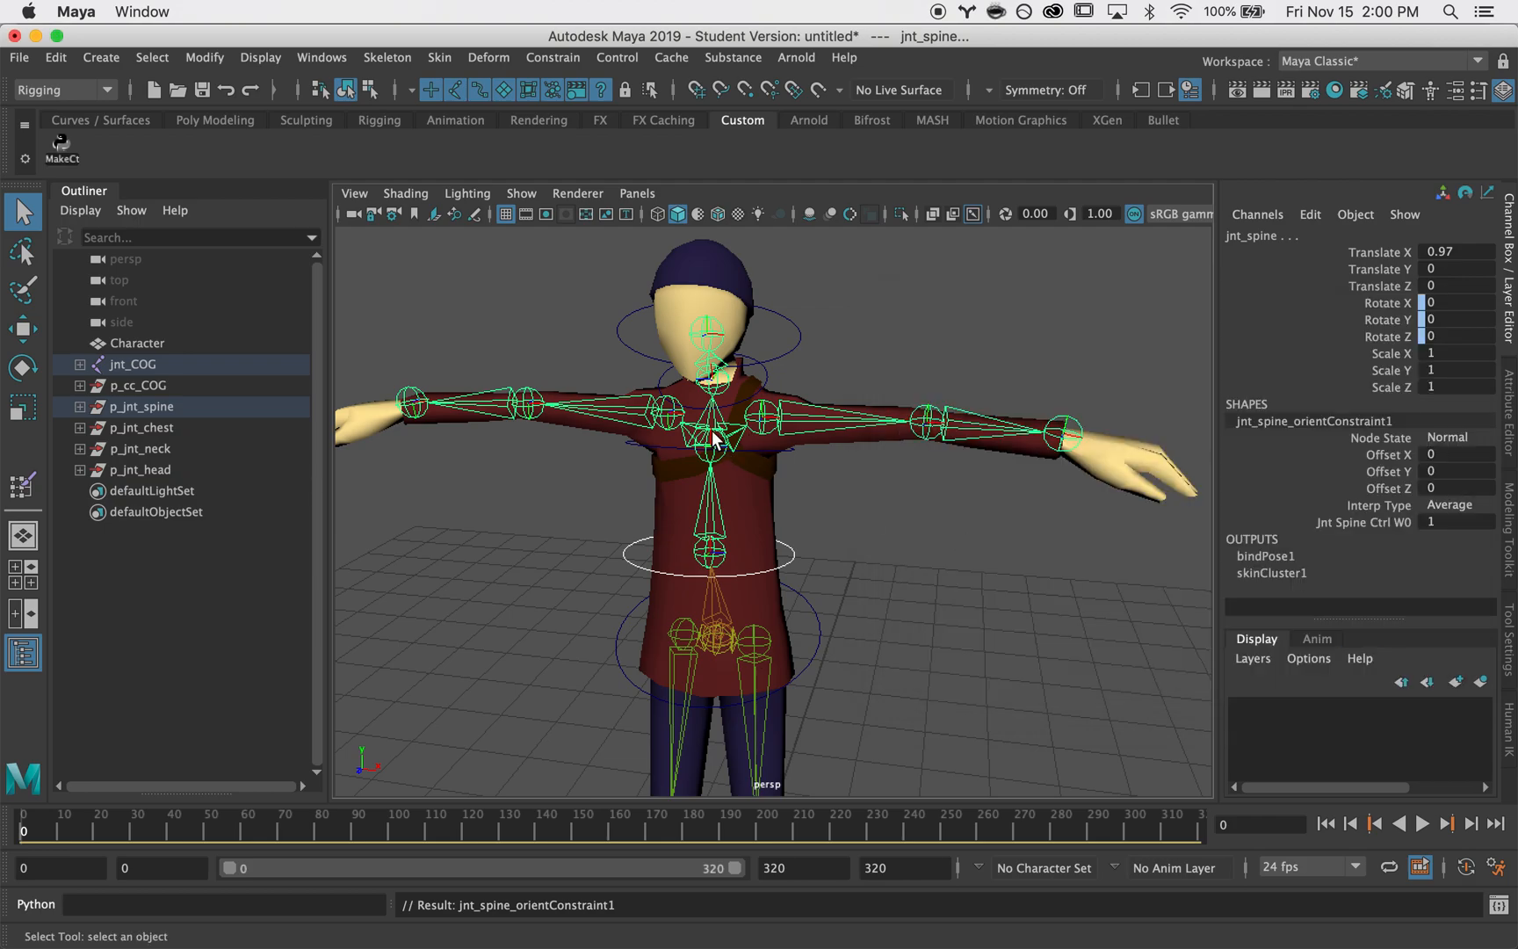
- Orient-constrain the chest joint to the jnt_chest_ctrl circle and clear the selection
{"action": "left_click_drag", "start_coordinate": [787, 452], "coordinate": [787, 483], "text": "alt"}
{"action": "left_click", "coordinate": [783, 464]}
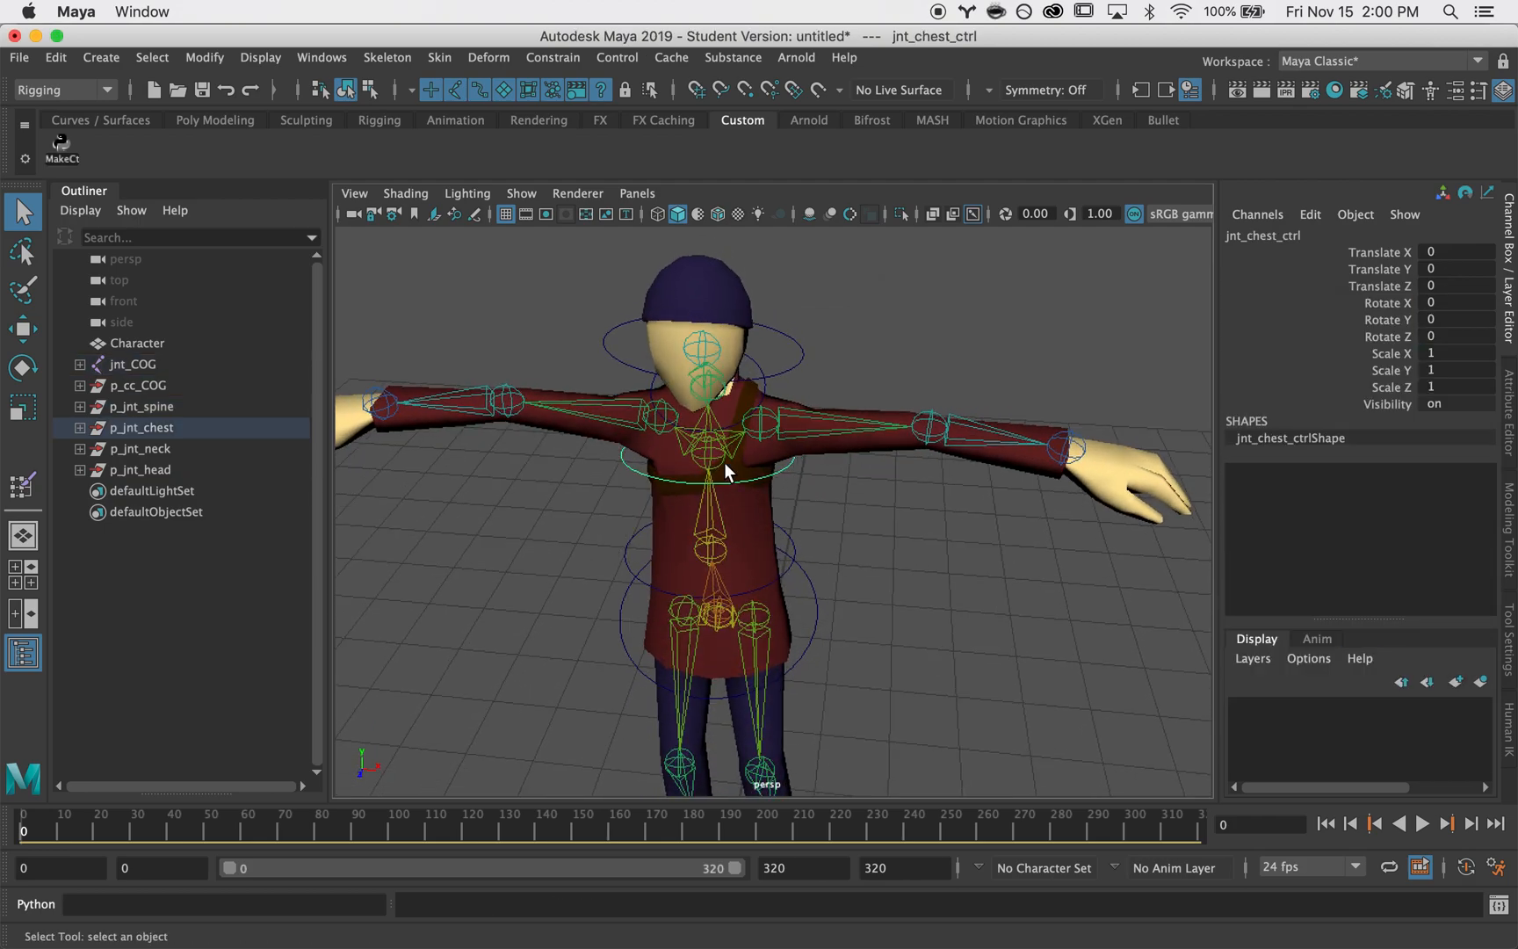
{"action": "left_click", "coordinate": [720, 457], "text": "shift"}
{"action": "left_click", "coordinate": [552, 57]}
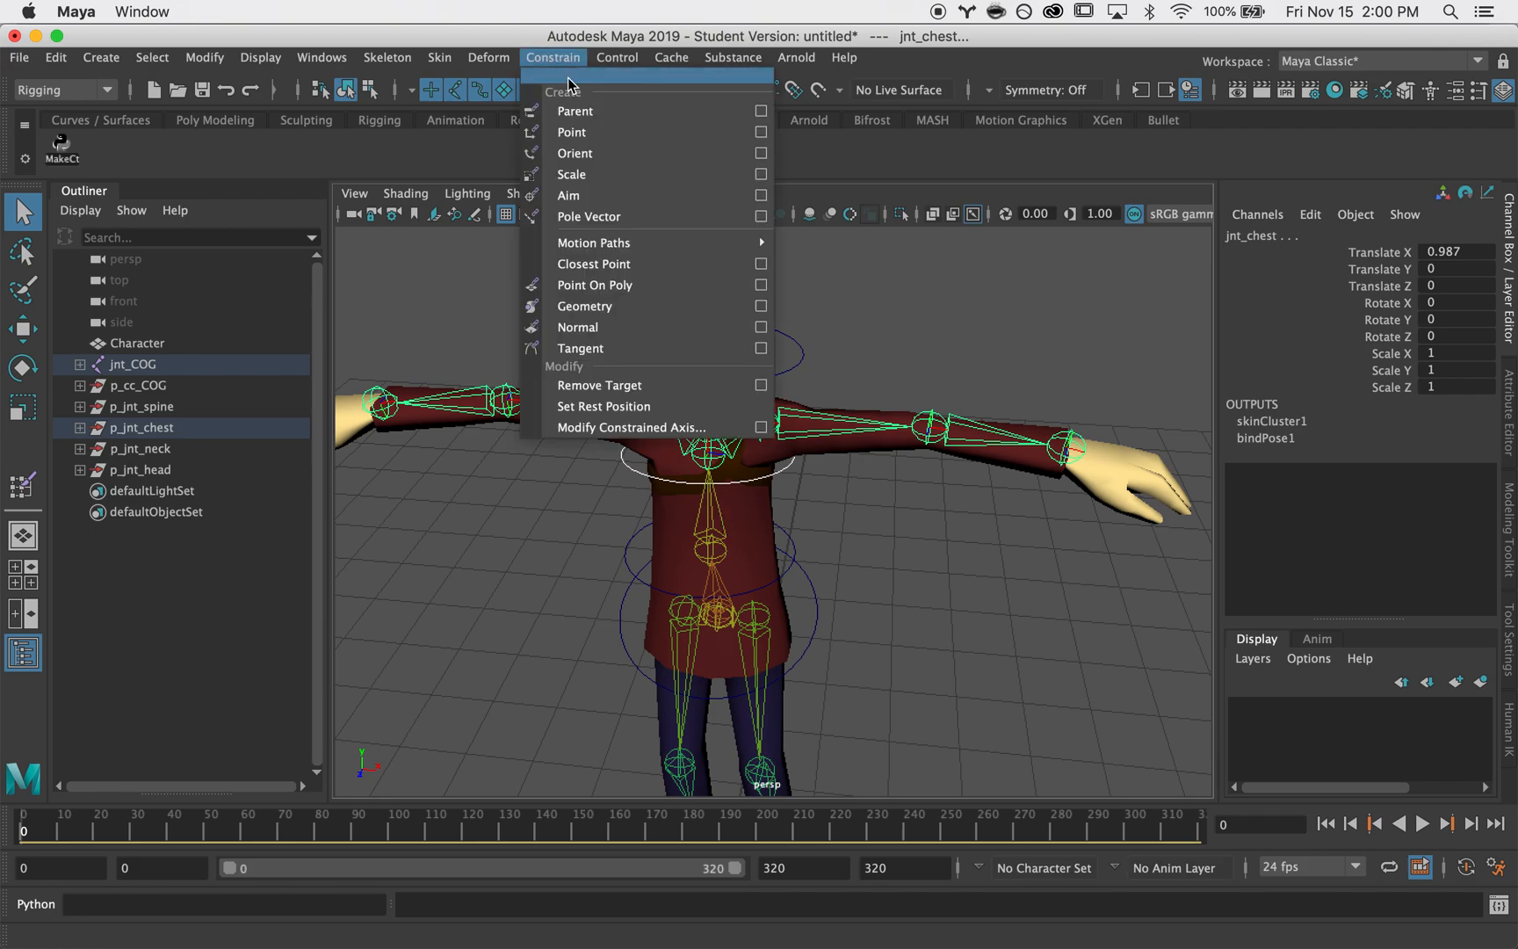
{"action": "left_click", "coordinate": [594, 153]}
{"action": "left_click", "coordinate": [890, 380]}
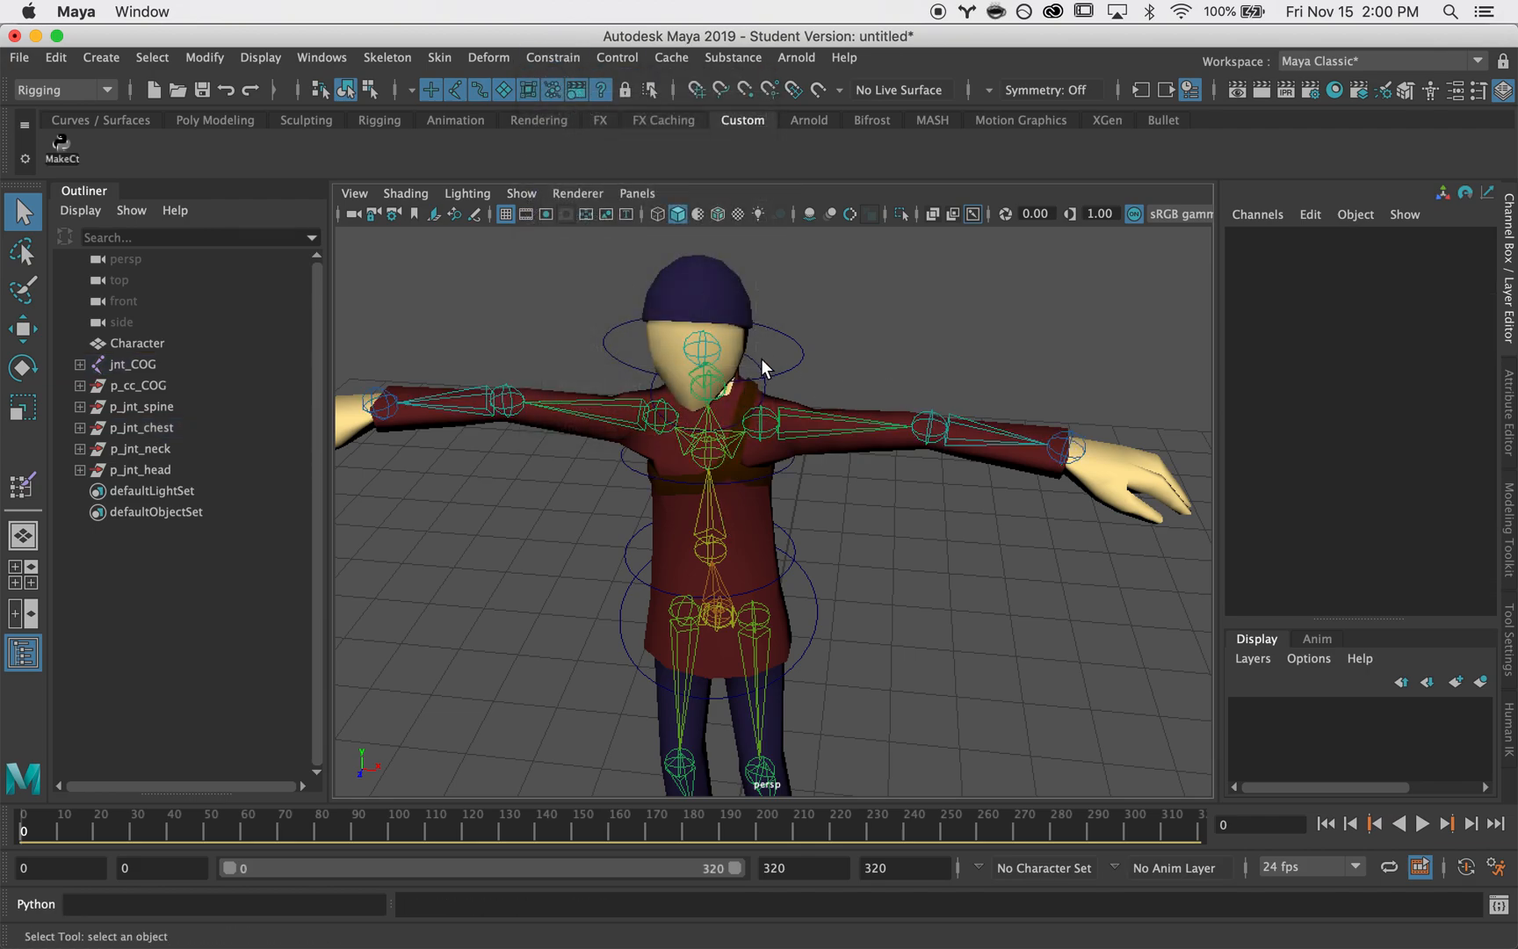
- Orient-constrain the neck joint to the jnt_neck_ctrl circle
{"action": "left_click", "coordinate": [758, 359]}
{"action": "left_click_drag", "start_coordinate": [873, 404], "coordinate": [743, 379], "text": "alt"}
{"action": "left_click", "coordinate": [735, 390]}
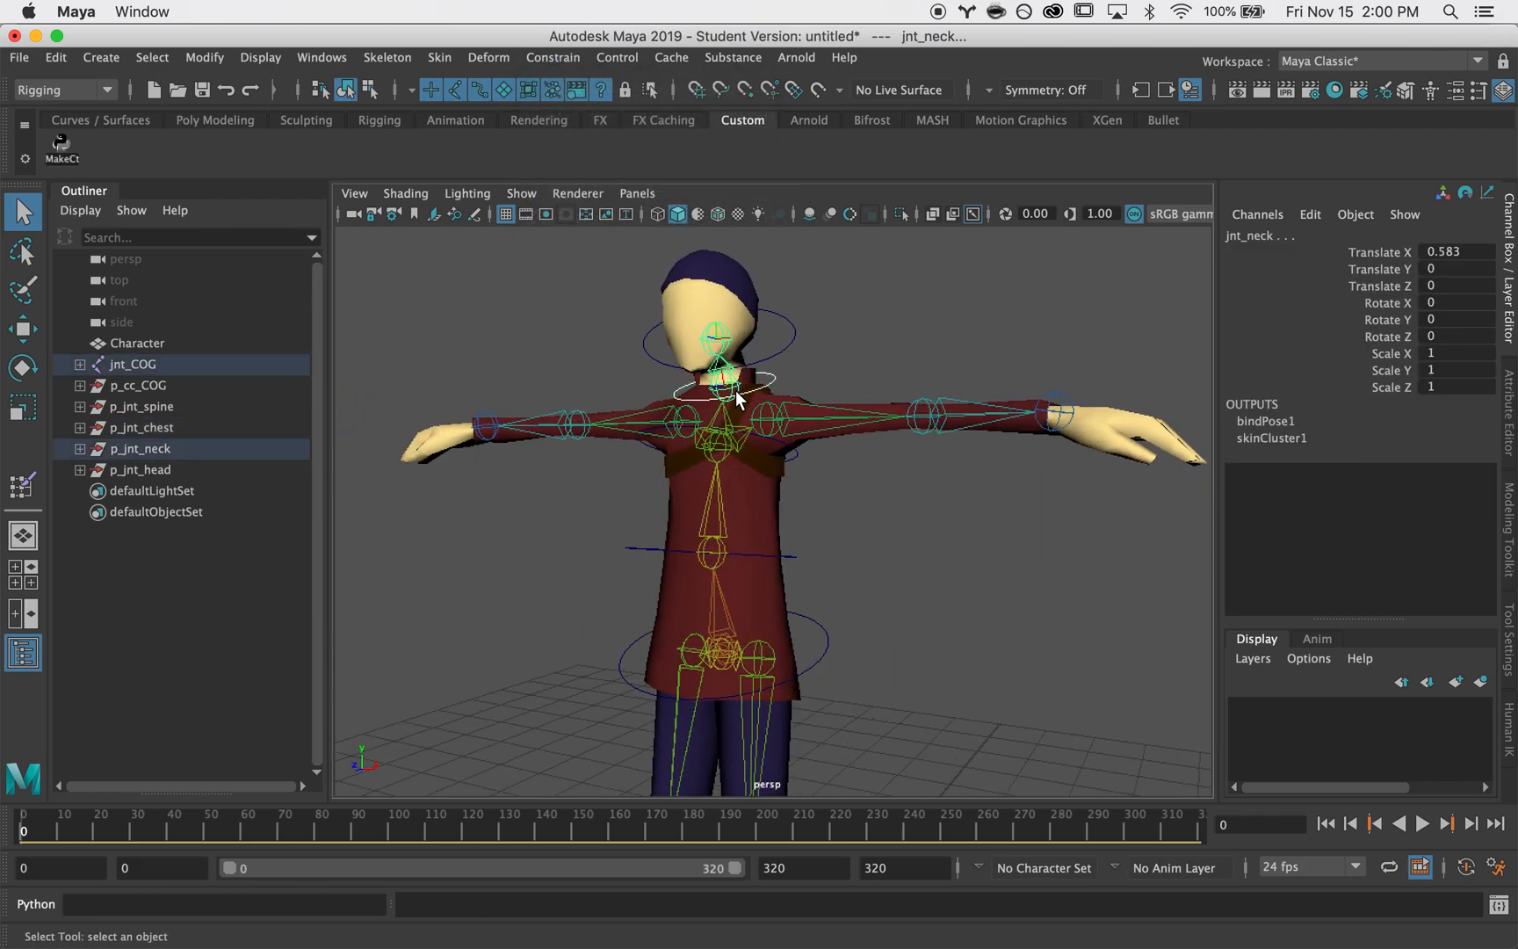
{"action": "left_click", "coordinate": [559, 57]}
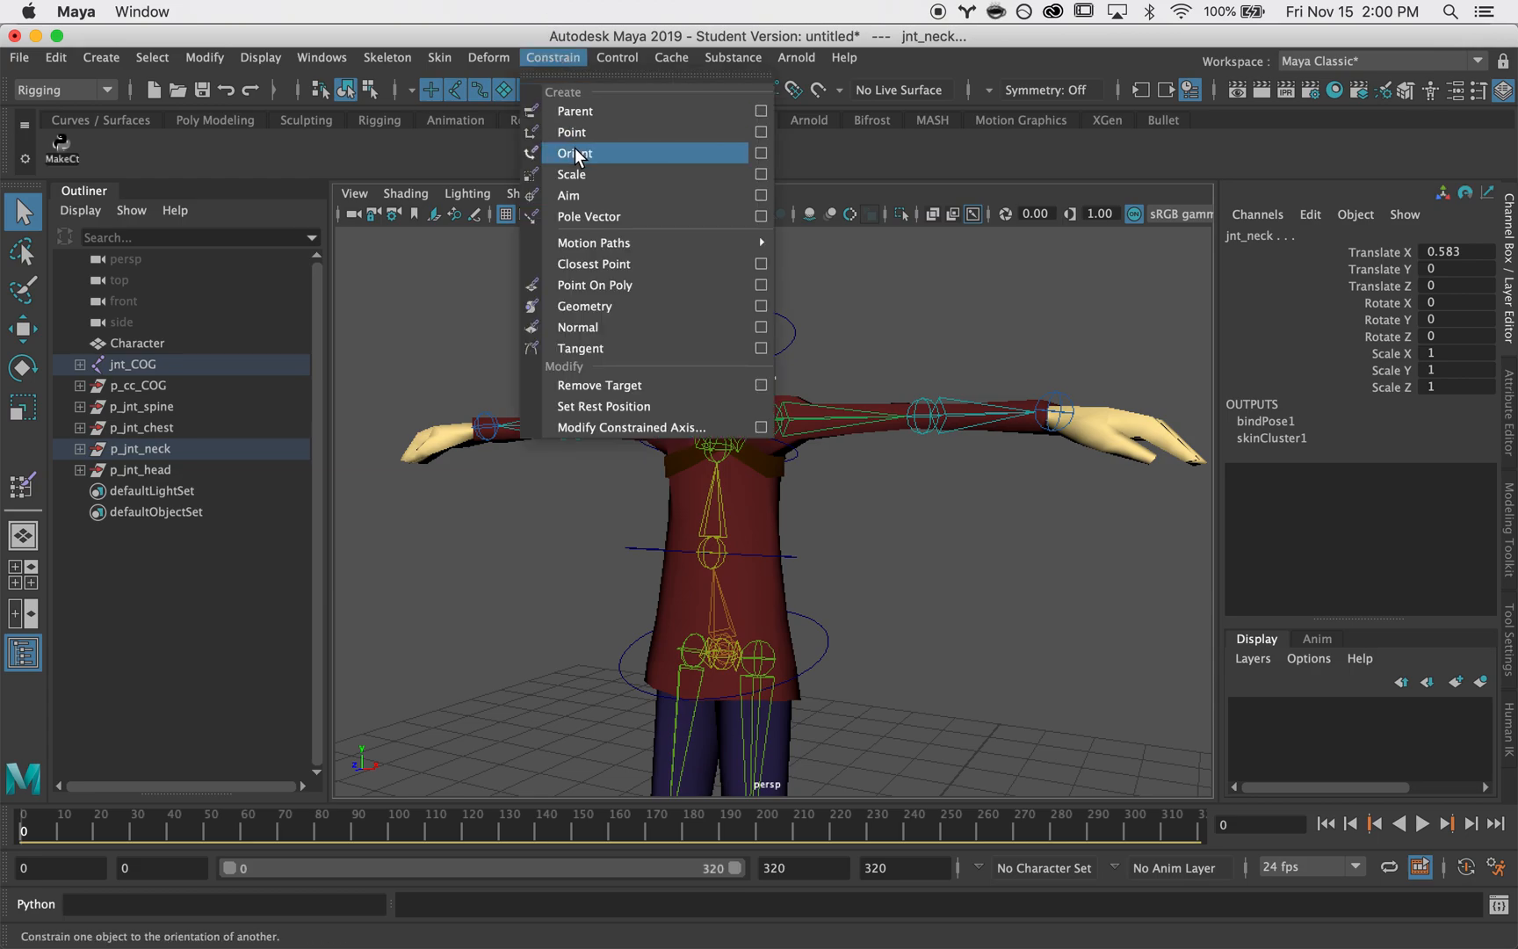
{"action": "left_click", "coordinate": [577, 152]}
- Orient-constrain the head joint to the jnt_head_ctrl circle and clear the selection
{"action": "left_click", "coordinate": [782, 320]}
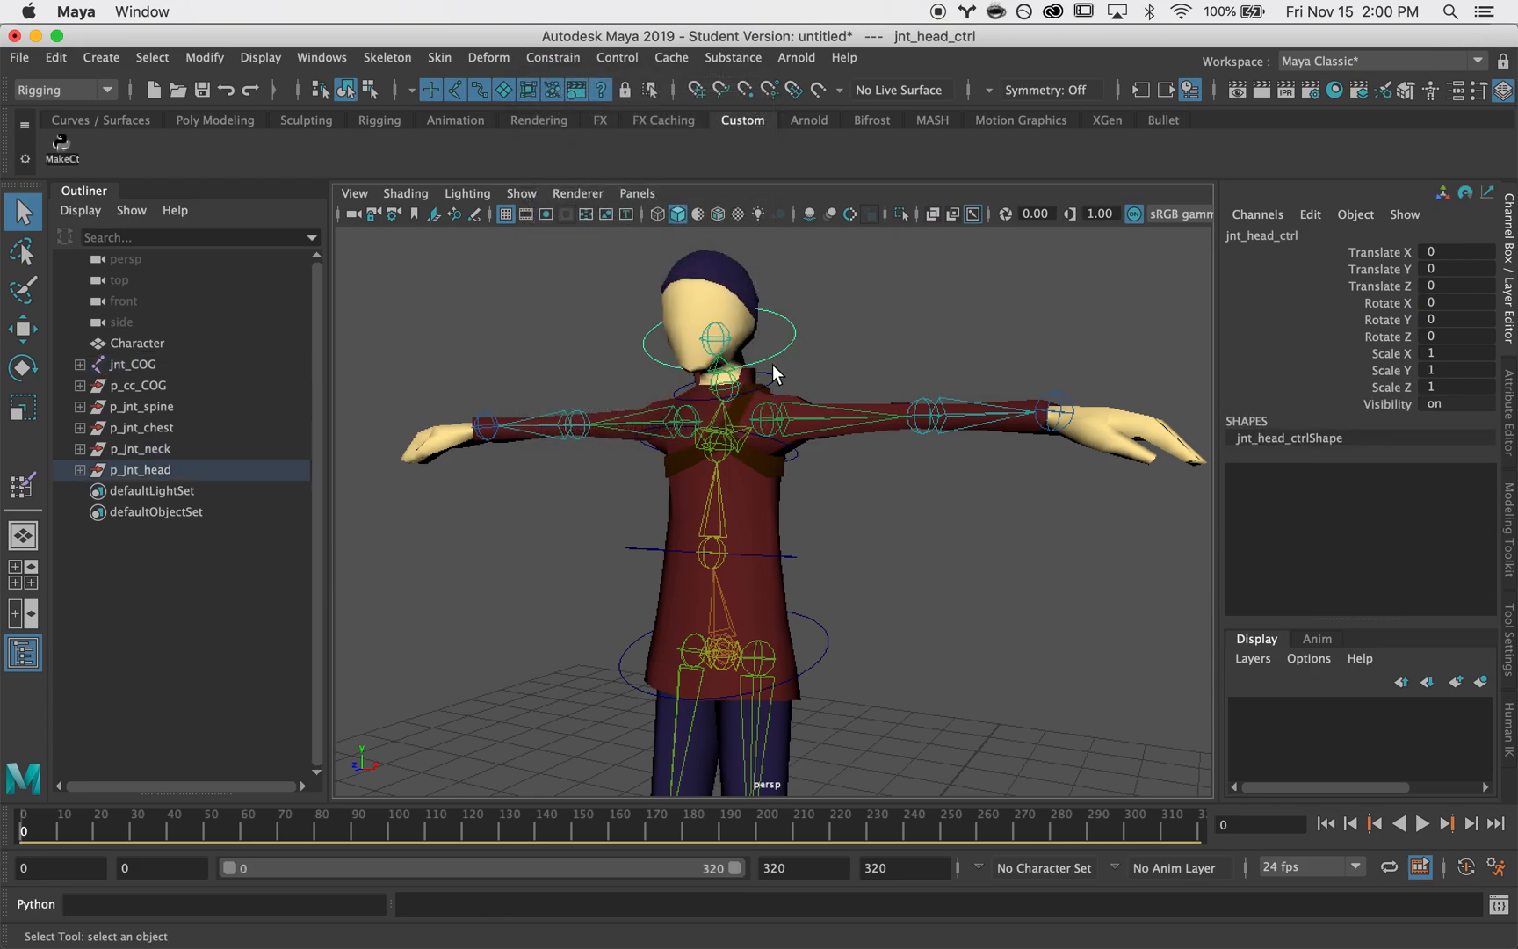
{"action": "left_click", "coordinate": [718, 337], "text": "shift"}
{"action": "left_click", "coordinate": [553, 57]}
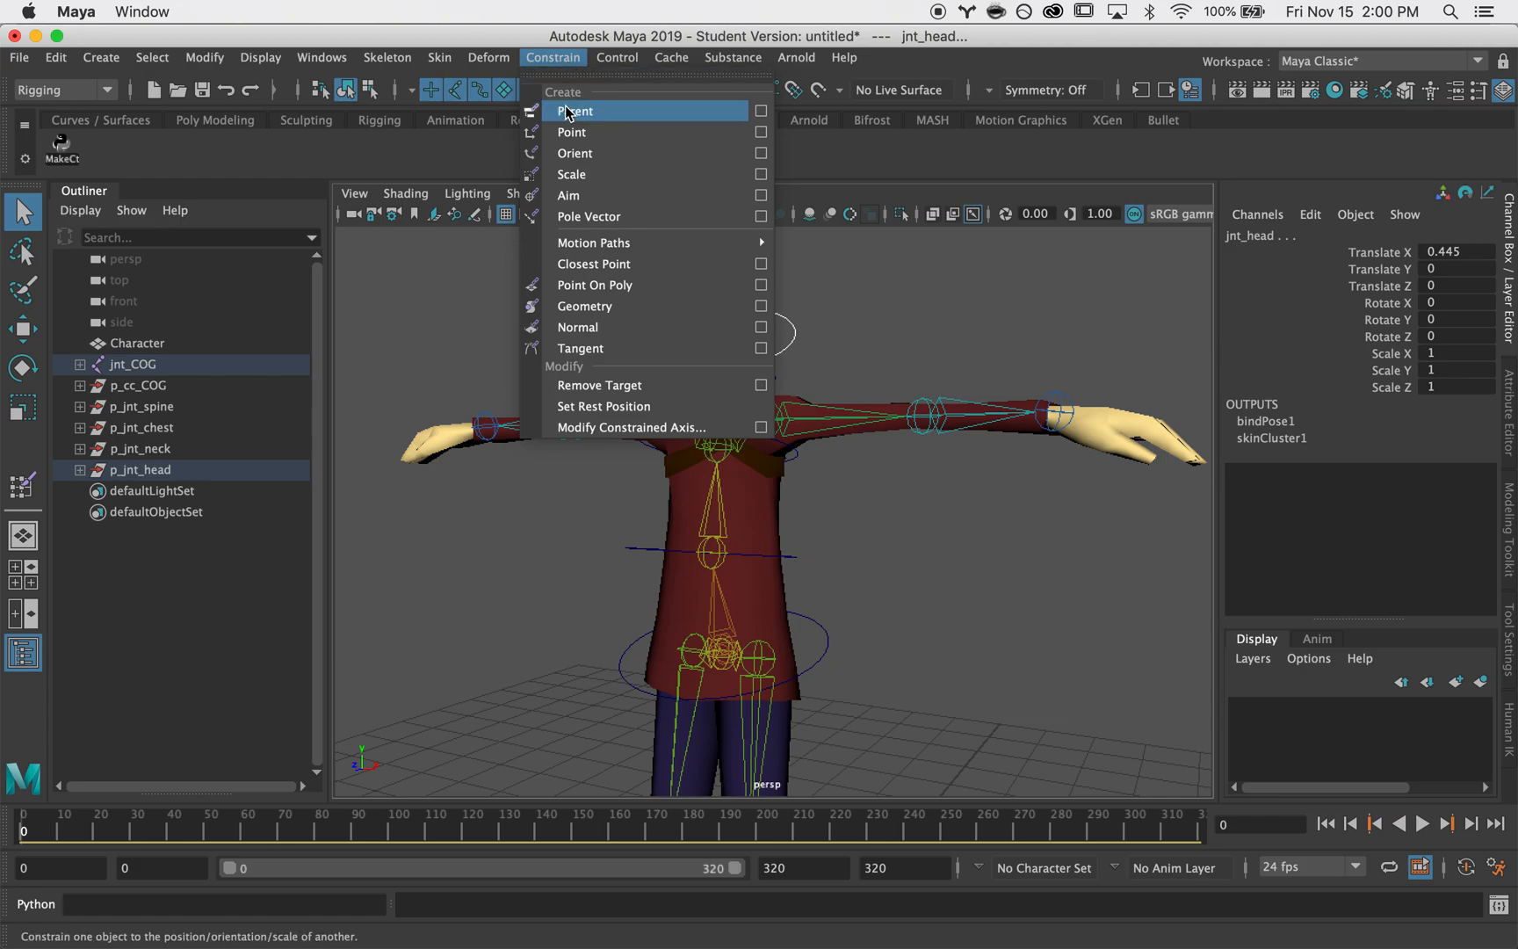
{"action": "left_click", "coordinate": [571, 152]}
{"action": "left_click", "coordinate": [518, 318]}
- Examine the constrained torso, neck and head controls on the character from several angles and distances
{"action": "scroll", "coordinate": [842, 496], "scroll_direction": "down", "scroll_amount": 2}
{"action": "middle_click_drag", "start_coordinate": [842, 493], "coordinate": [854, 379], "text": "alt"}
{"action": "left_click_drag", "start_coordinate": [854, 380], "coordinate": [908, 396], "text": "alt"}
{"action": "middle_click_drag", "start_coordinate": [908, 396], "coordinate": [891, 492], "text": "alt"}
{"action": "right_click_drag", "start_coordinate": [891, 492], "coordinate": [824, 484], "text": "alt"}
{"action": "left_click_drag", "start_coordinate": [824, 484], "coordinate": [841, 515], "text": "alt"}
{"action": "right_click_drag", "start_coordinate": [840, 515], "coordinate": [952, 491], "text": "alt"}
{"action": "left_click_drag", "start_coordinate": [952, 491], "coordinate": [880, 476], "text": "alt"}
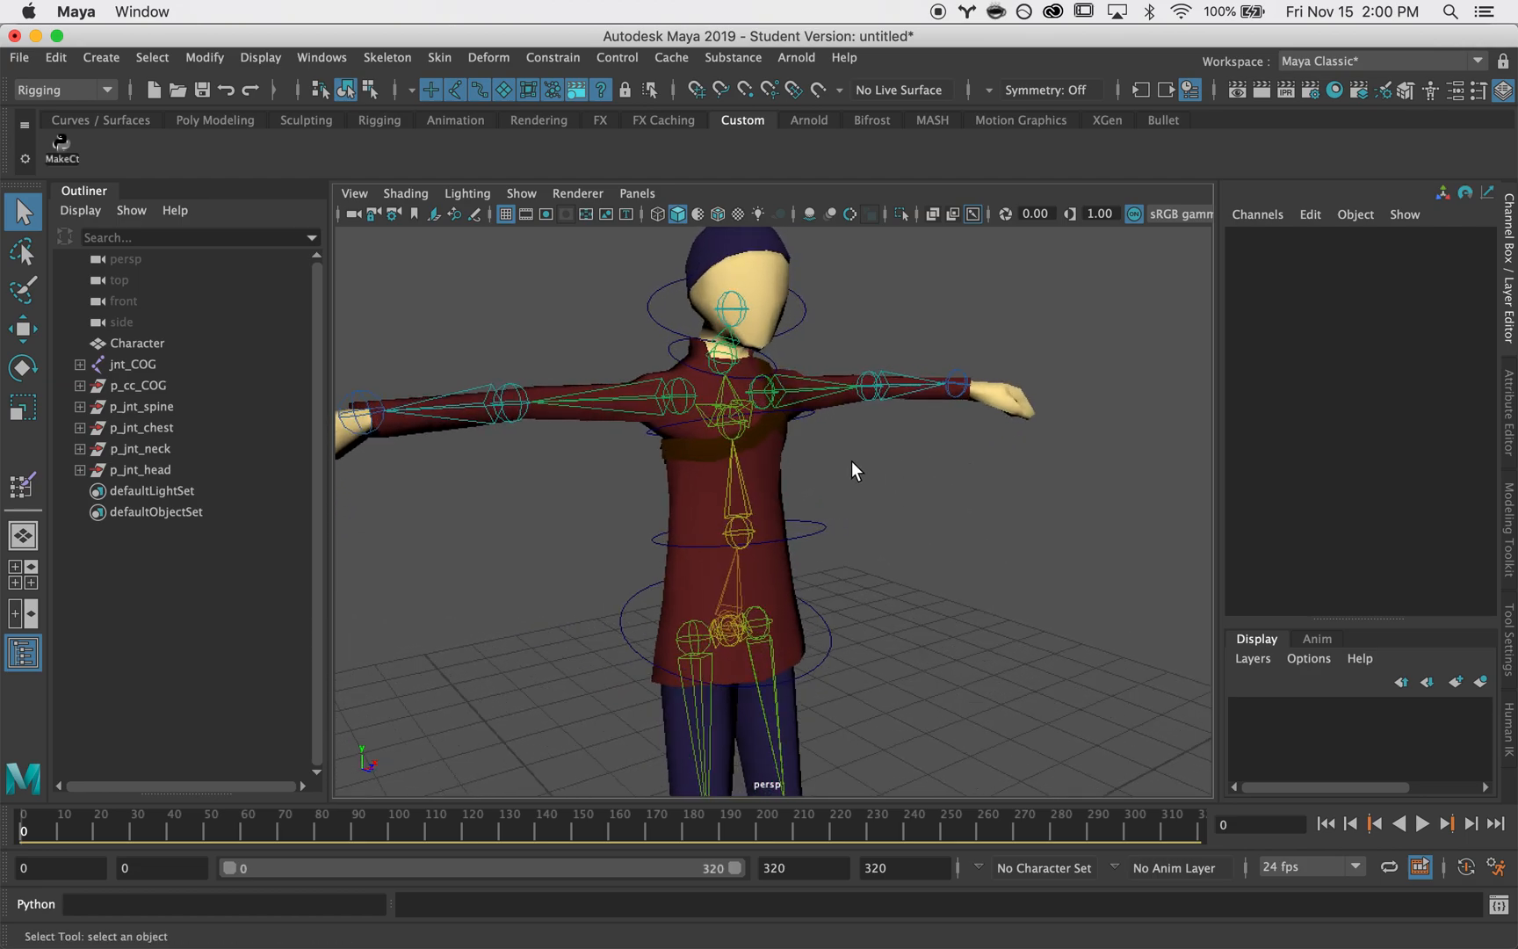
{"action": "left_click_drag", "start_coordinate": [889, 457], "coordinate": [528, 499], "text": "alt"}
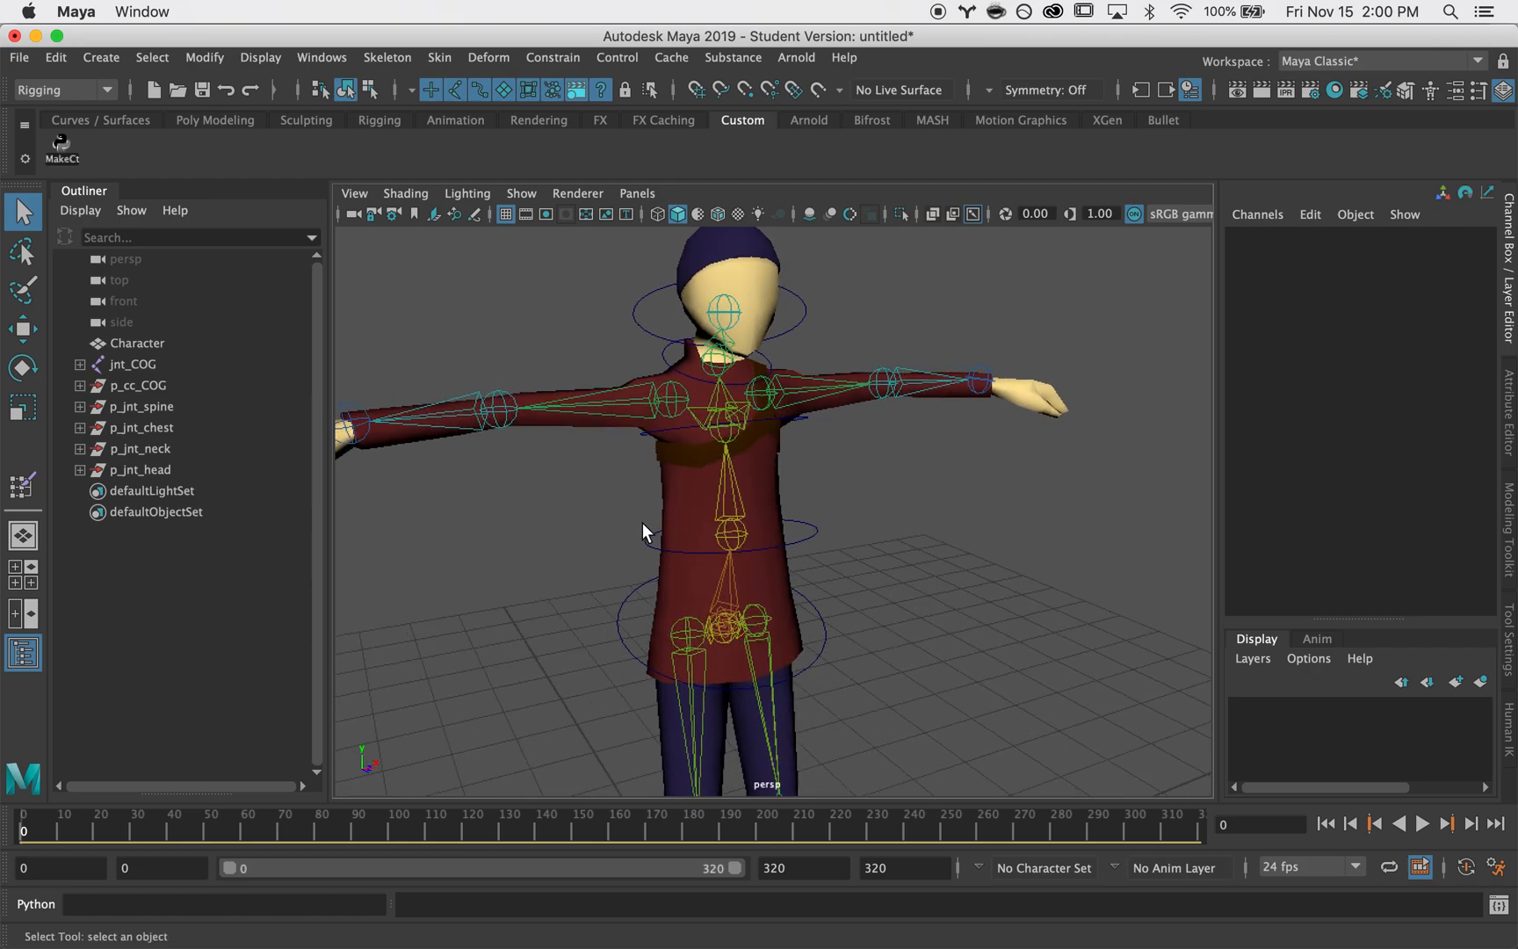
{"action": "left_click", "coordinate": [651, 545]}
{"action": "left_click", "coordinate": [569, 537]}
{"action": "left_click_drag", "start_coordinate": [895, 539], "coordinate": [909, 553], "text": "alt"}
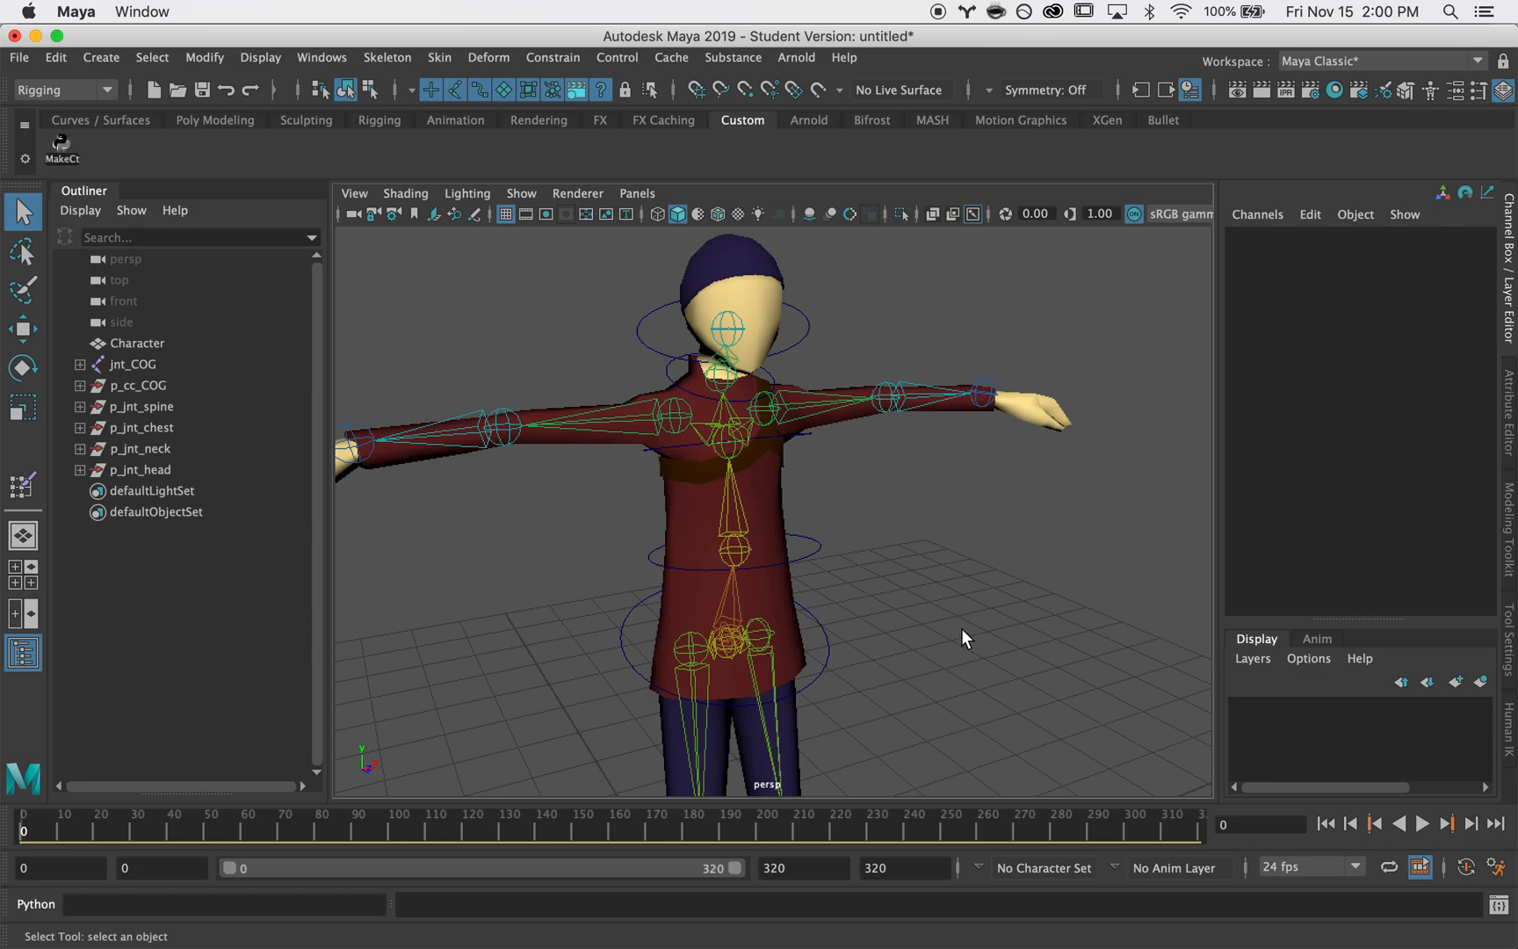
{"action": "middle_click_drag", "start_coordinate": [889, 559], "coordinate": [898, 586], "text": "alt"}
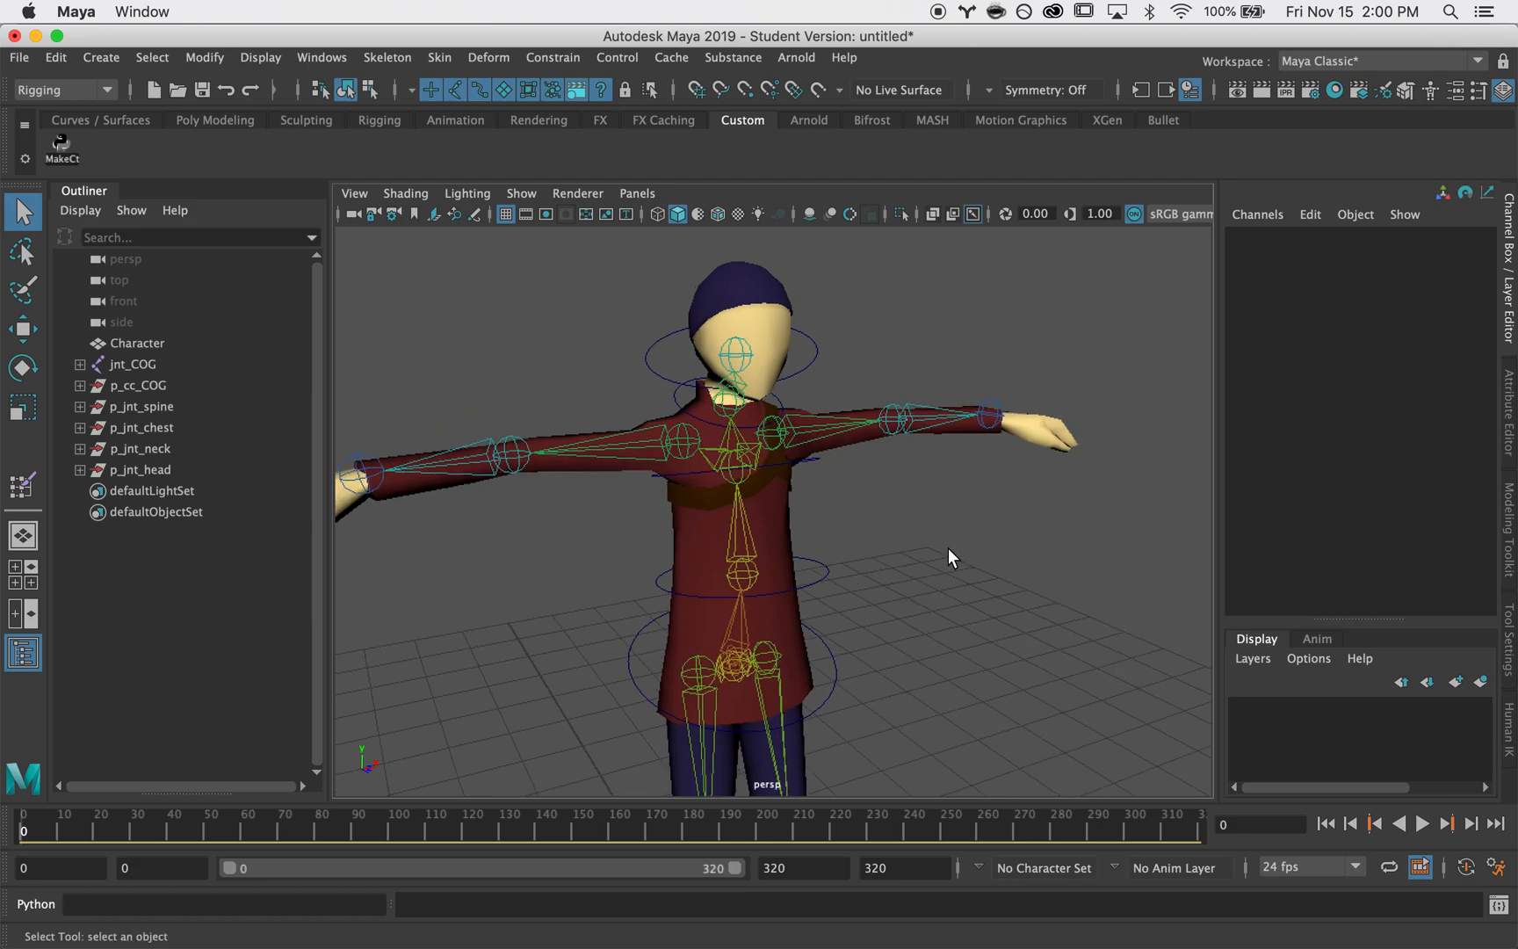
{"action": "left_click_drag", "start_coordinate": [907, 571], "coordinate": [808, 588], "text": "alt"}
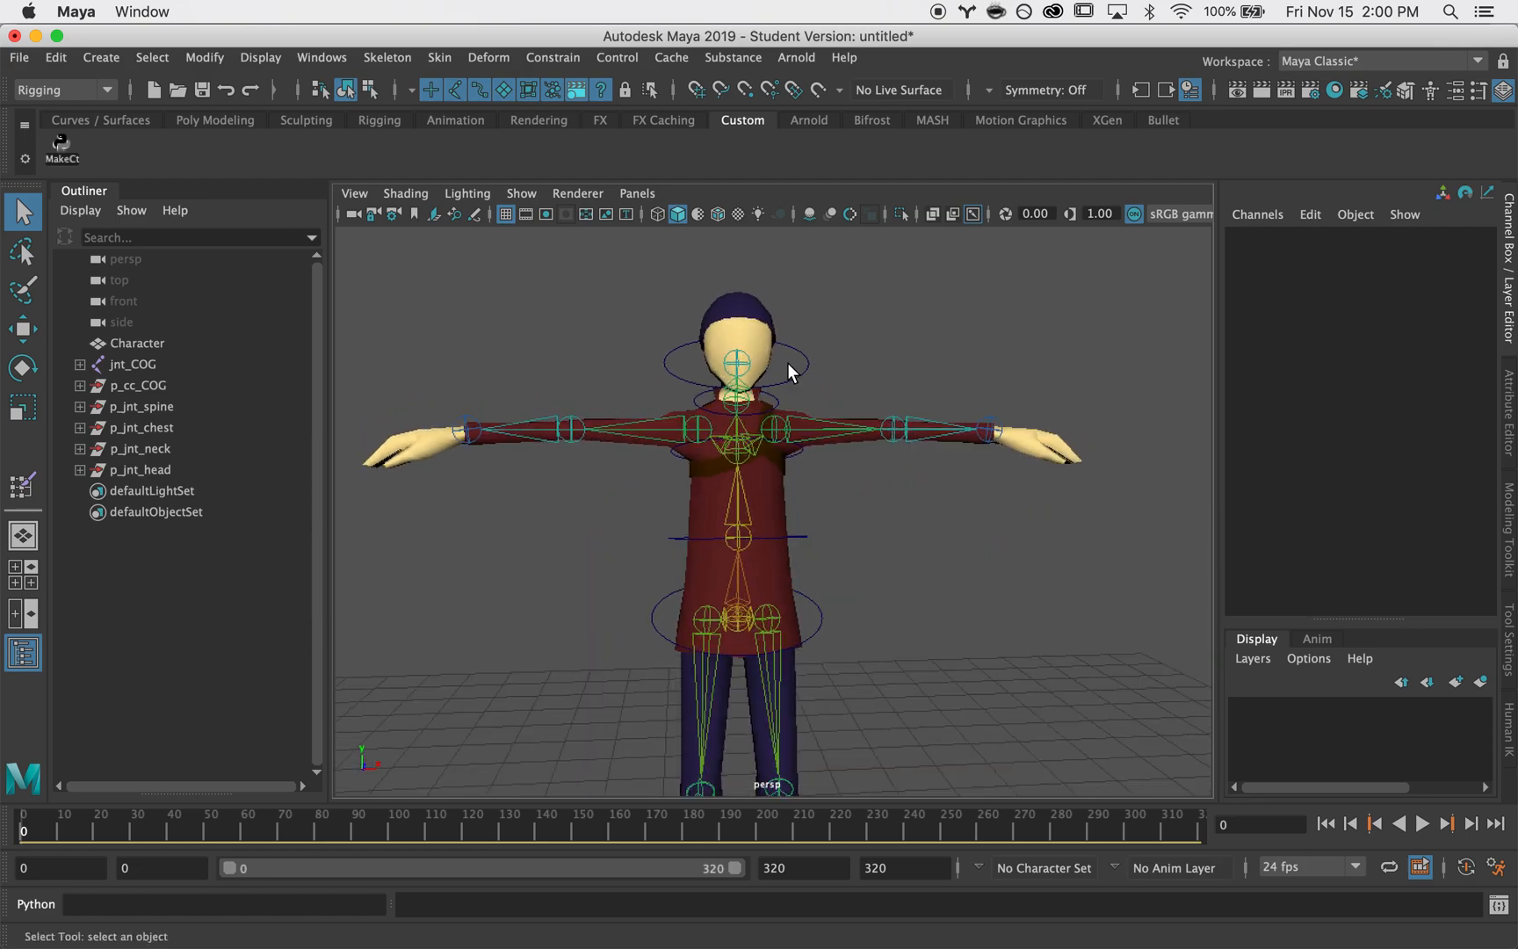
- Test the spine control by rotating it to bend the upper body, and undo the rotation
{"action": "left_click_drag", "start_coordinate": [816, 377], "coordinate": [817, 378]}
{"action": "left_click", "coordinate": [799, 534]}
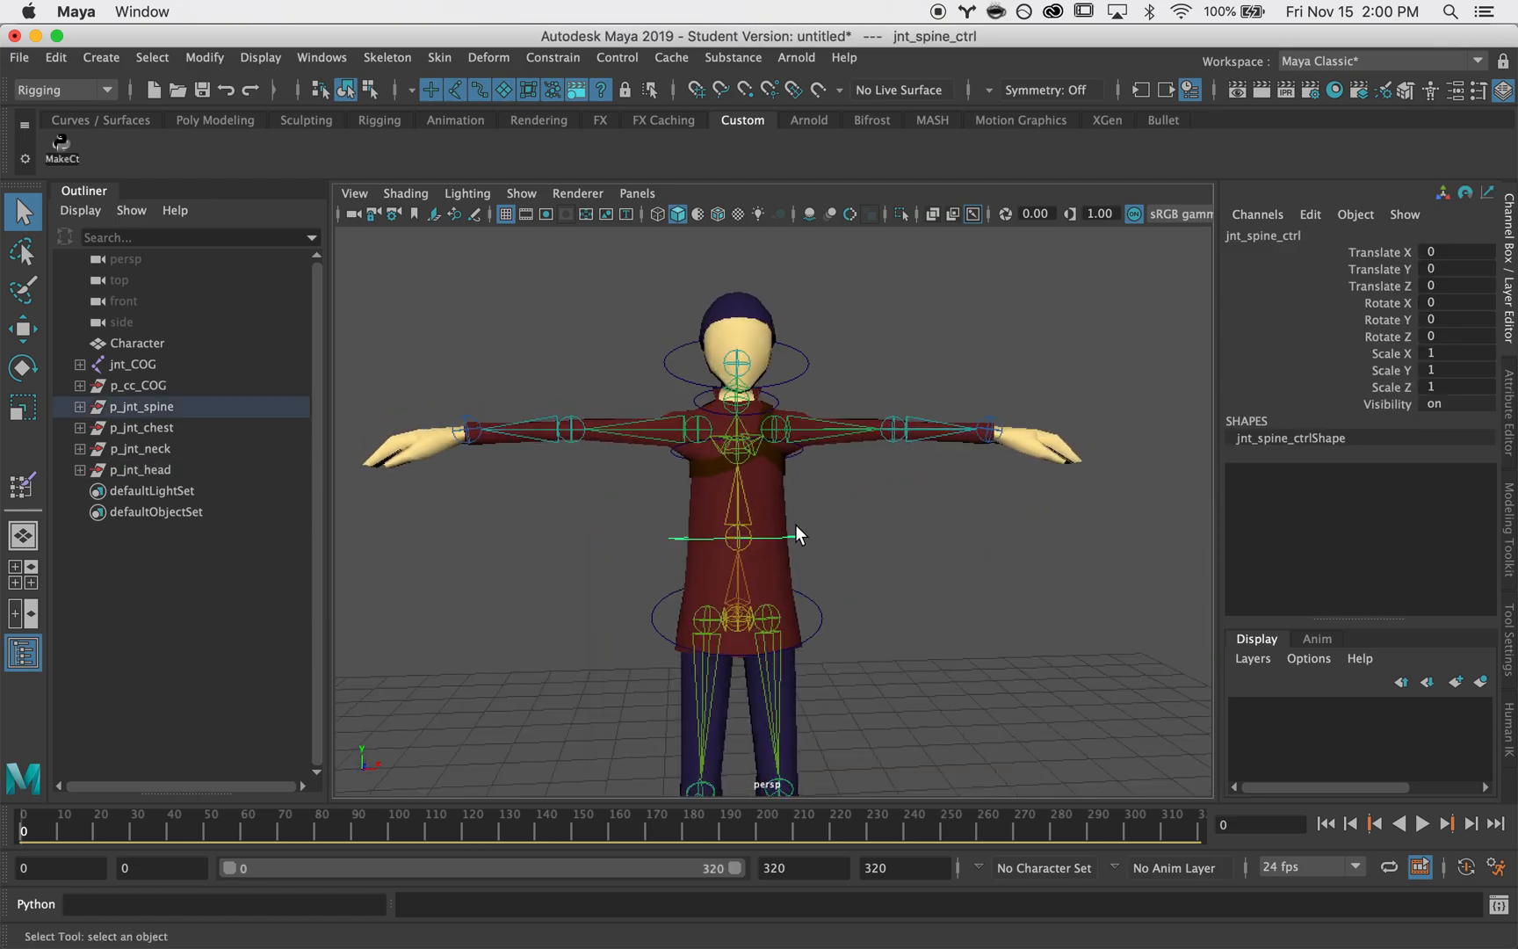
{"action": "key", "text": "e"}
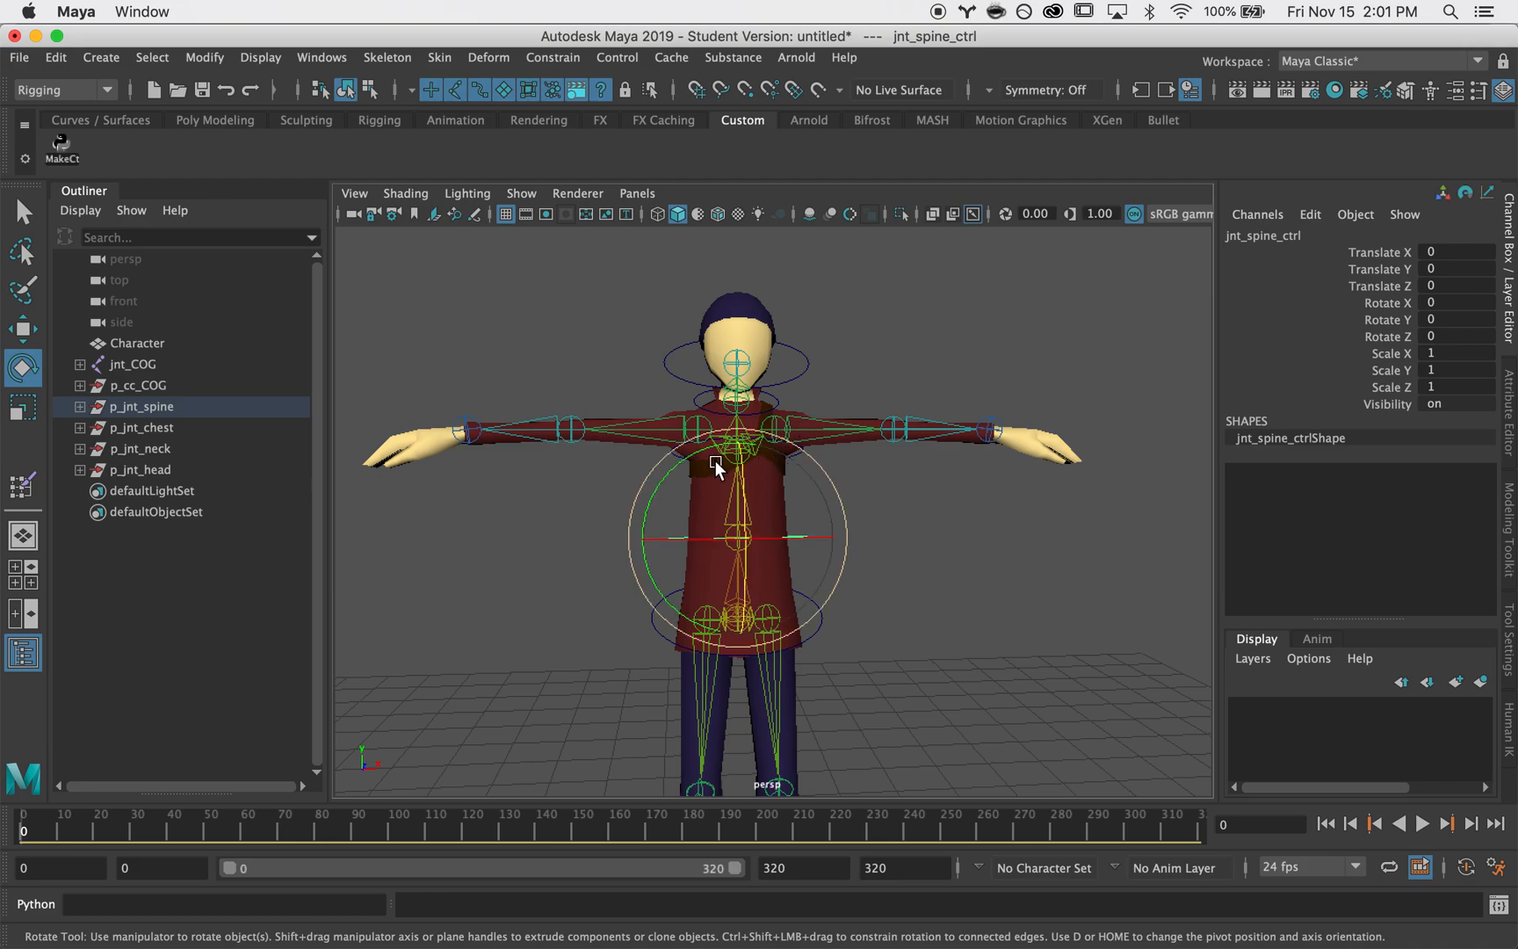
{"action": "mouse_move", "coordinate": [688, 468]}
{"action": "left_mouse_down"}
{"action": "mouse_move", "coordinate": [626, 466]}
{"action": "mouse_move", "coordinate": [703, 448]}
{"action": "mouse_move", "coordinate": [629, 450]}
{"action": "mouse_move", "coordinate": [668, 444]}
{"action": "left_mouse_up"}
{"action": "left_click_drag", "start_coordinate": [868, 480], "coordinate": [812, 512], "text": "alt"}
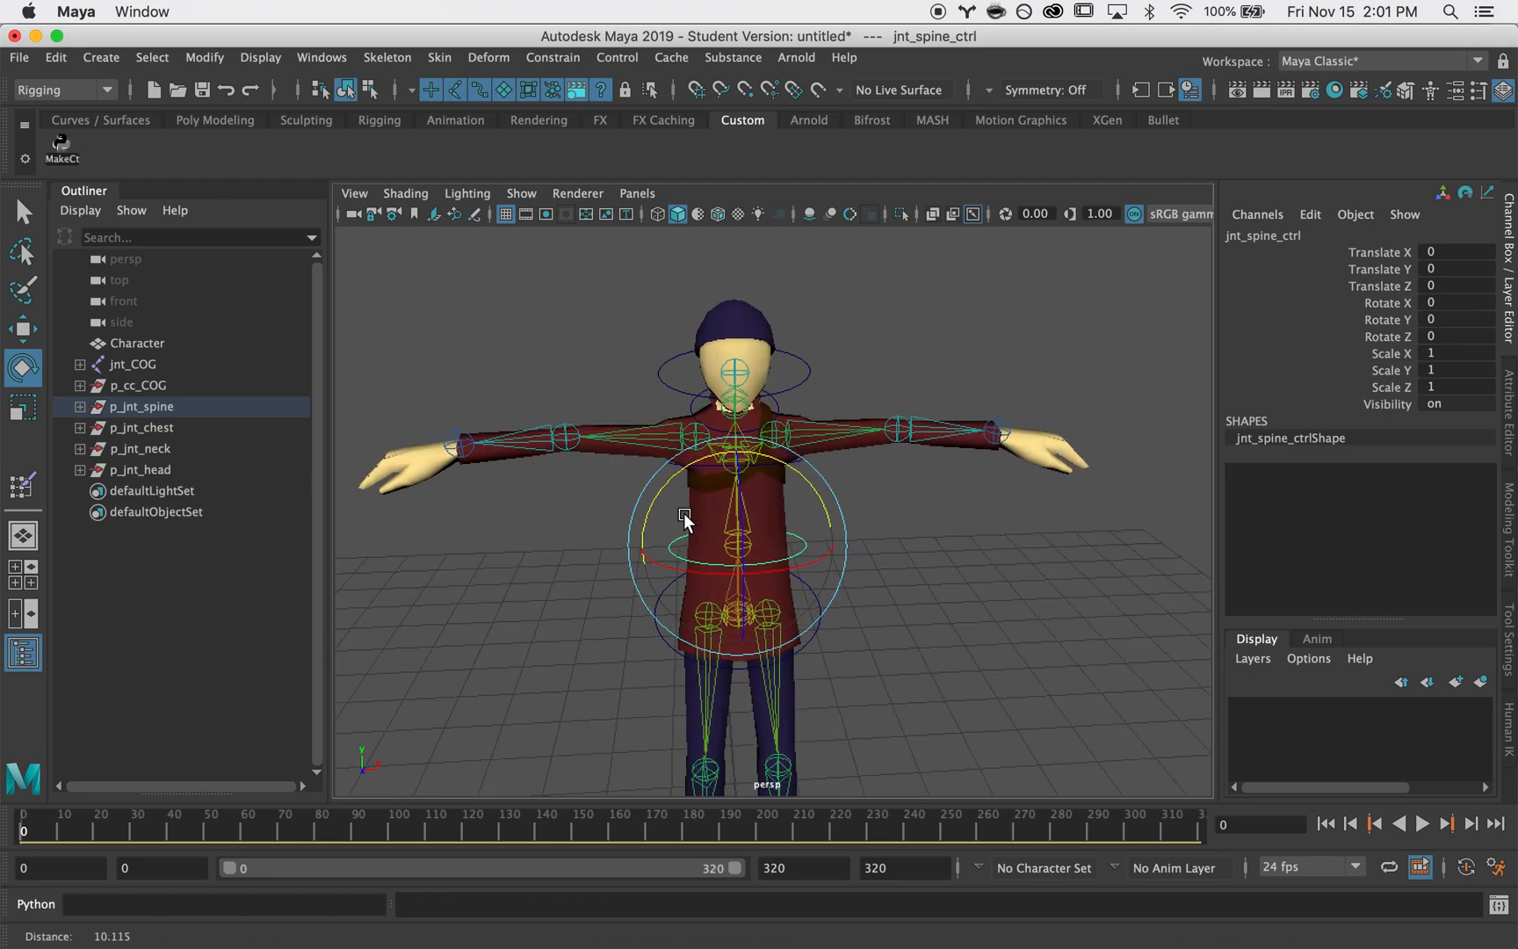
{"action": "right_click_drag", "start_coordinate": [654, 514], "coordinate": [819, 453], "text": "alt"}
- Test the chest control by rotating jnt_chest_ctrl, and undo the rotation
{"action": "key", "text": "q"}
{"action": "left_click", "coordinate": [807, 434]}
{"action": "key", "text": "e"}
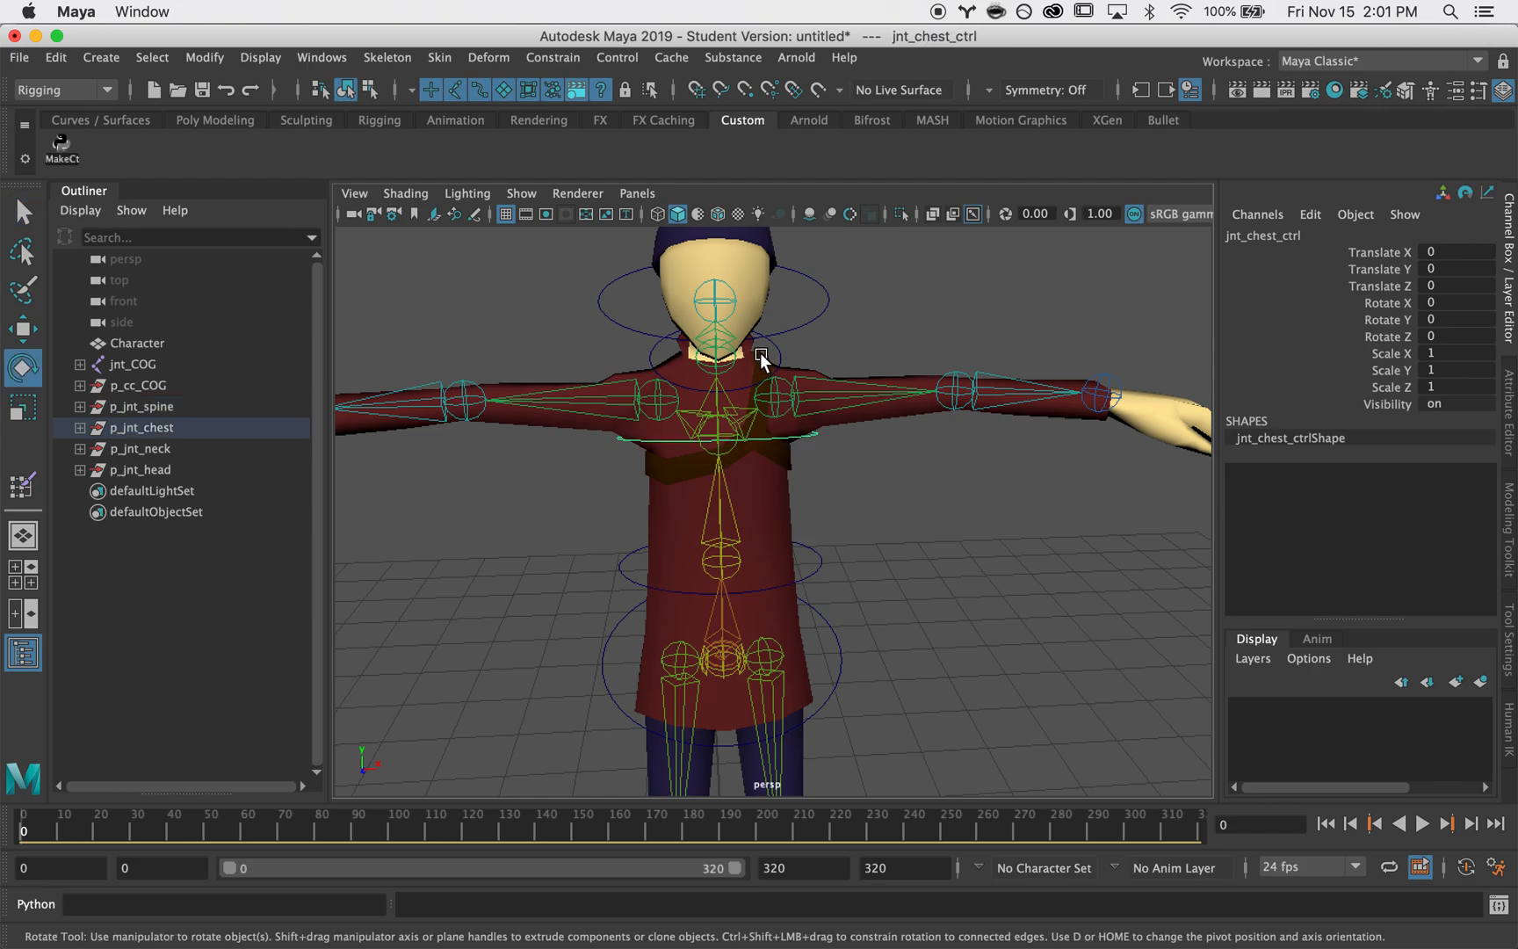
{"action": "left_click_drag", "start_coordinate": [761, 360], "coordinate": [819, 380]}
{"action": "key", "text": "z"}
- Test the neck control by rotating jnt_neck_ctrl, and undo the rotation
{"action": "key", "text": "q"}
{"action": "left_click", "coordinate": [780, 349]}
{"action": "key", "text": "e"}
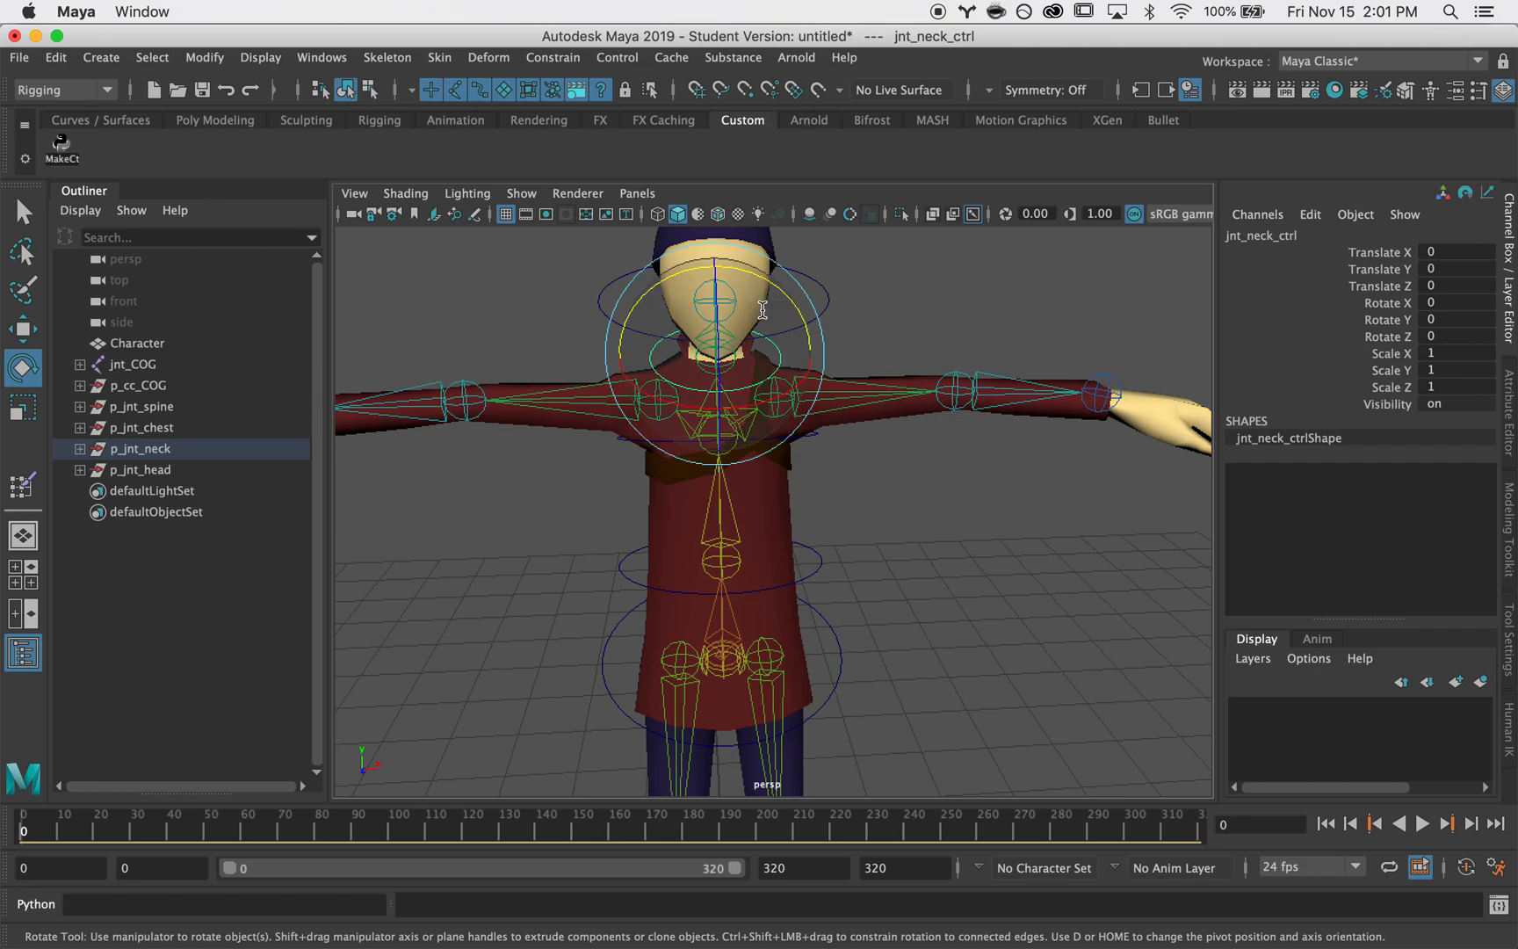
{"action": "left_click_drag", "start_coordinate": [792, 303], "coordinate": [803, 269]}
{"action": "key", "text": "z"}
- Test the head control by rotating jnt_head_ctrl, undo the rotation and clear the selection
{"action": "key", "text": "q"}
{"action": "left_click", "coordinate": [807, 270]}
{"action": "key", "text": "e"}
{"action": "key", "text": "z"}
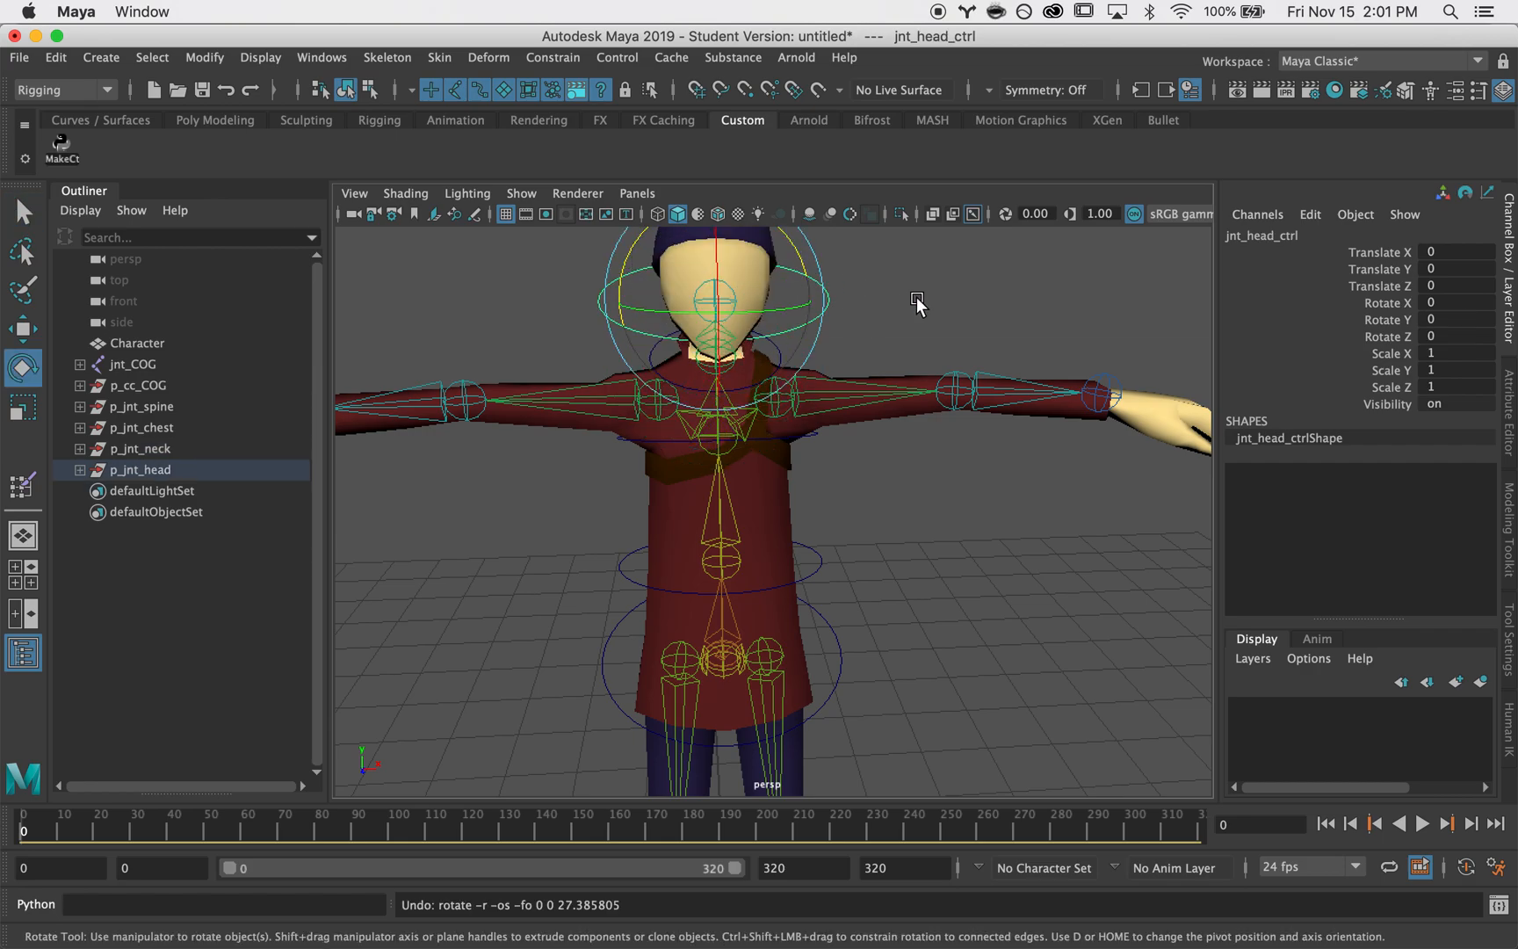
{"action": "left_click", "coordinate": [985, 371]}
{"action": "right_click_drag", "start_coordinate": [986, 371], "coordinate": [854, 385], "text": "alt"}
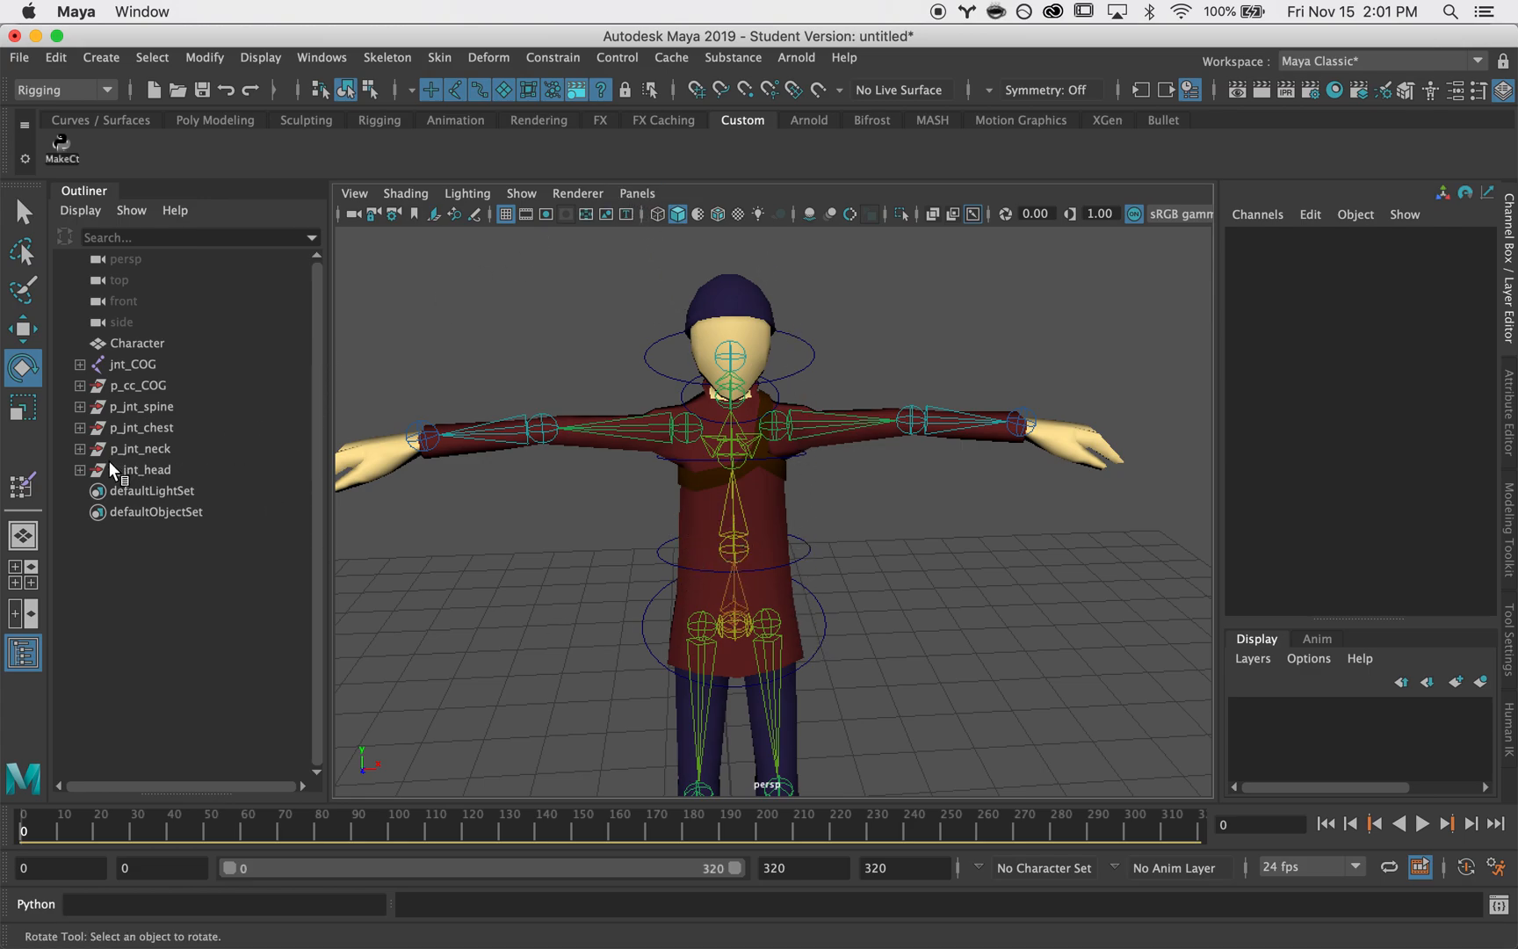
- Expand the p_jnt_head, p_jnt_neck, p_jnt_chest and p_jnt_spine groups in the Outliner to reveal their controls
{"action": "left_click", "coordinate": [80, 469]}
{"action": "left_click", "coordinate": [80, 448]}
{"action": "left_click", "coordinate": [80, 427]}
{"action": "left_click", "coordinate": [80, 406]}
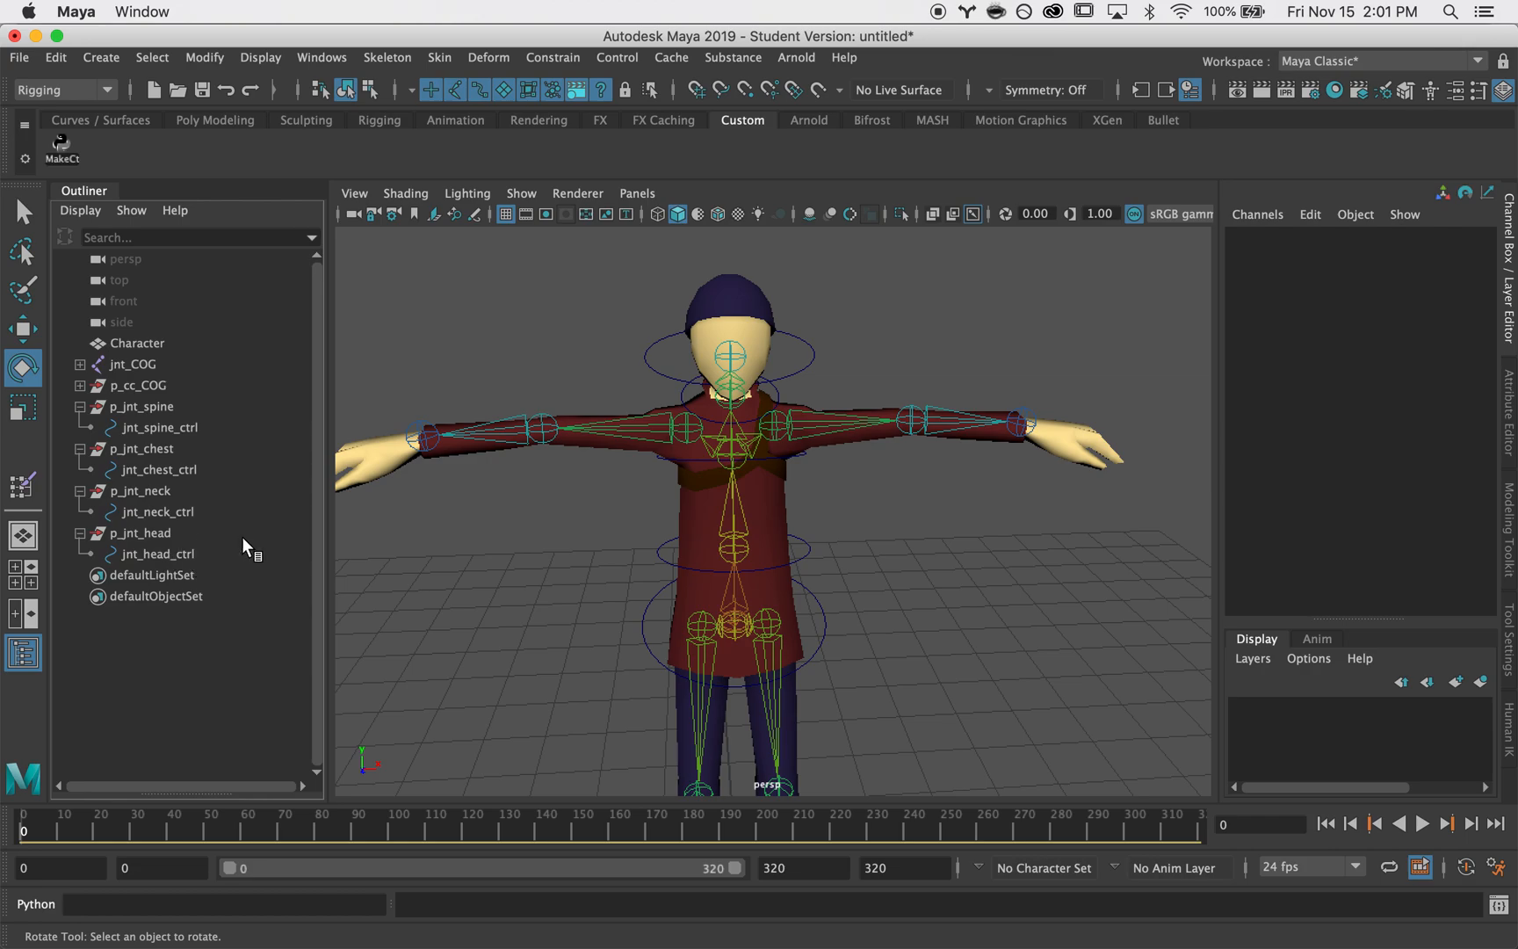
{"action": "left_click_drag", "start_coordinate": [747, 354], "coordinate": [698, 367], "text": "alt"}
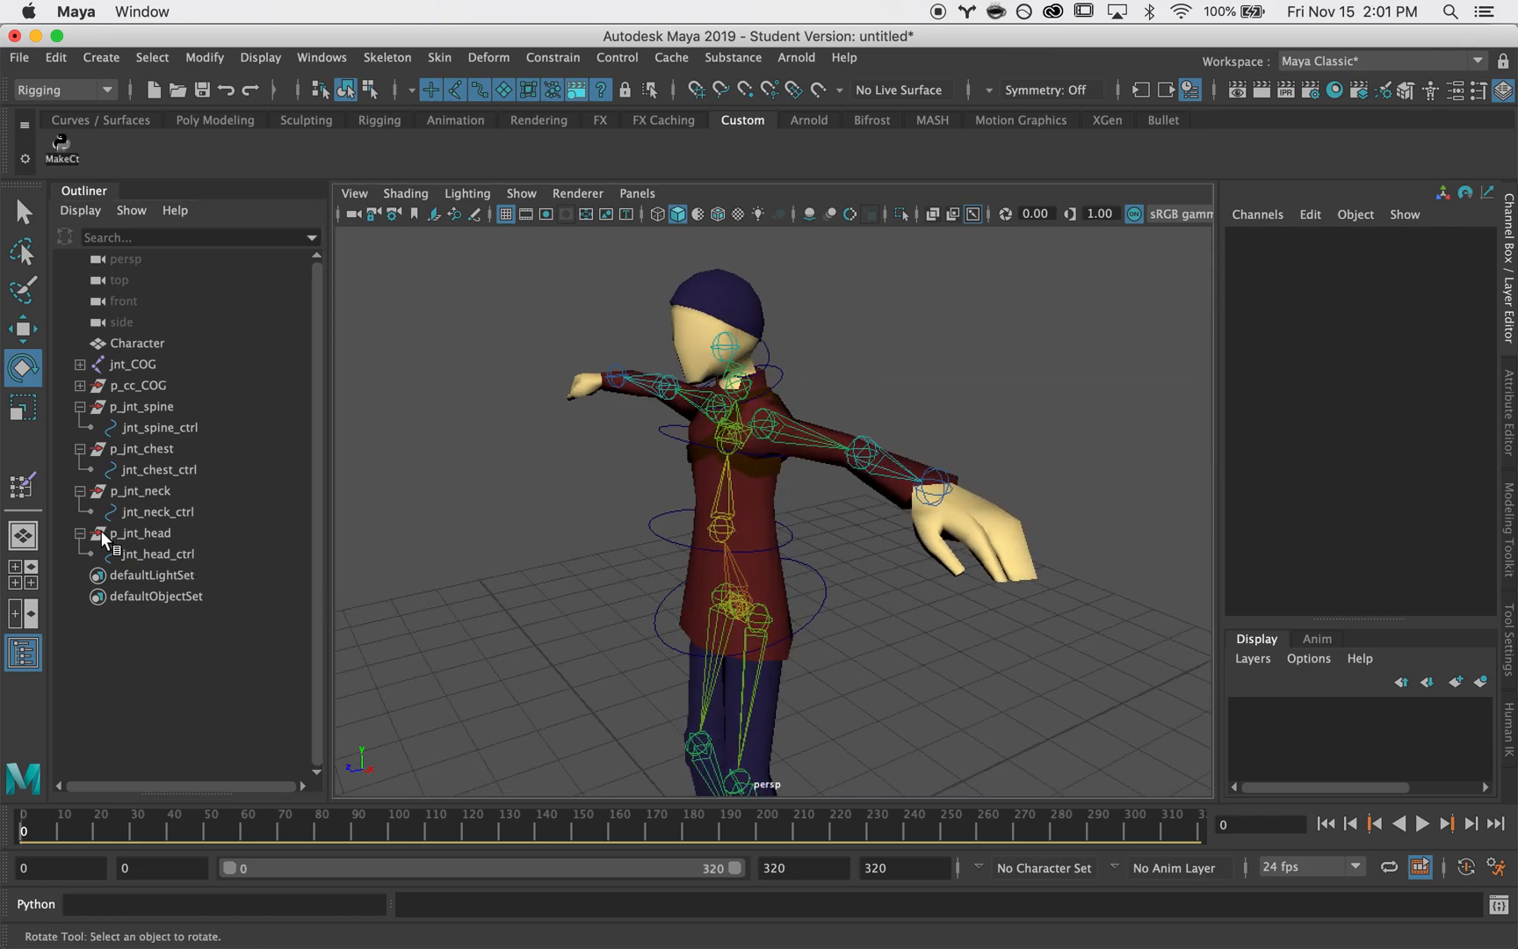
- Parent the p_jnt_head group under jnt_neck_ctrl and expand that control's hierarchy
{"action": "left_click", "coordinate": [163, 533]}
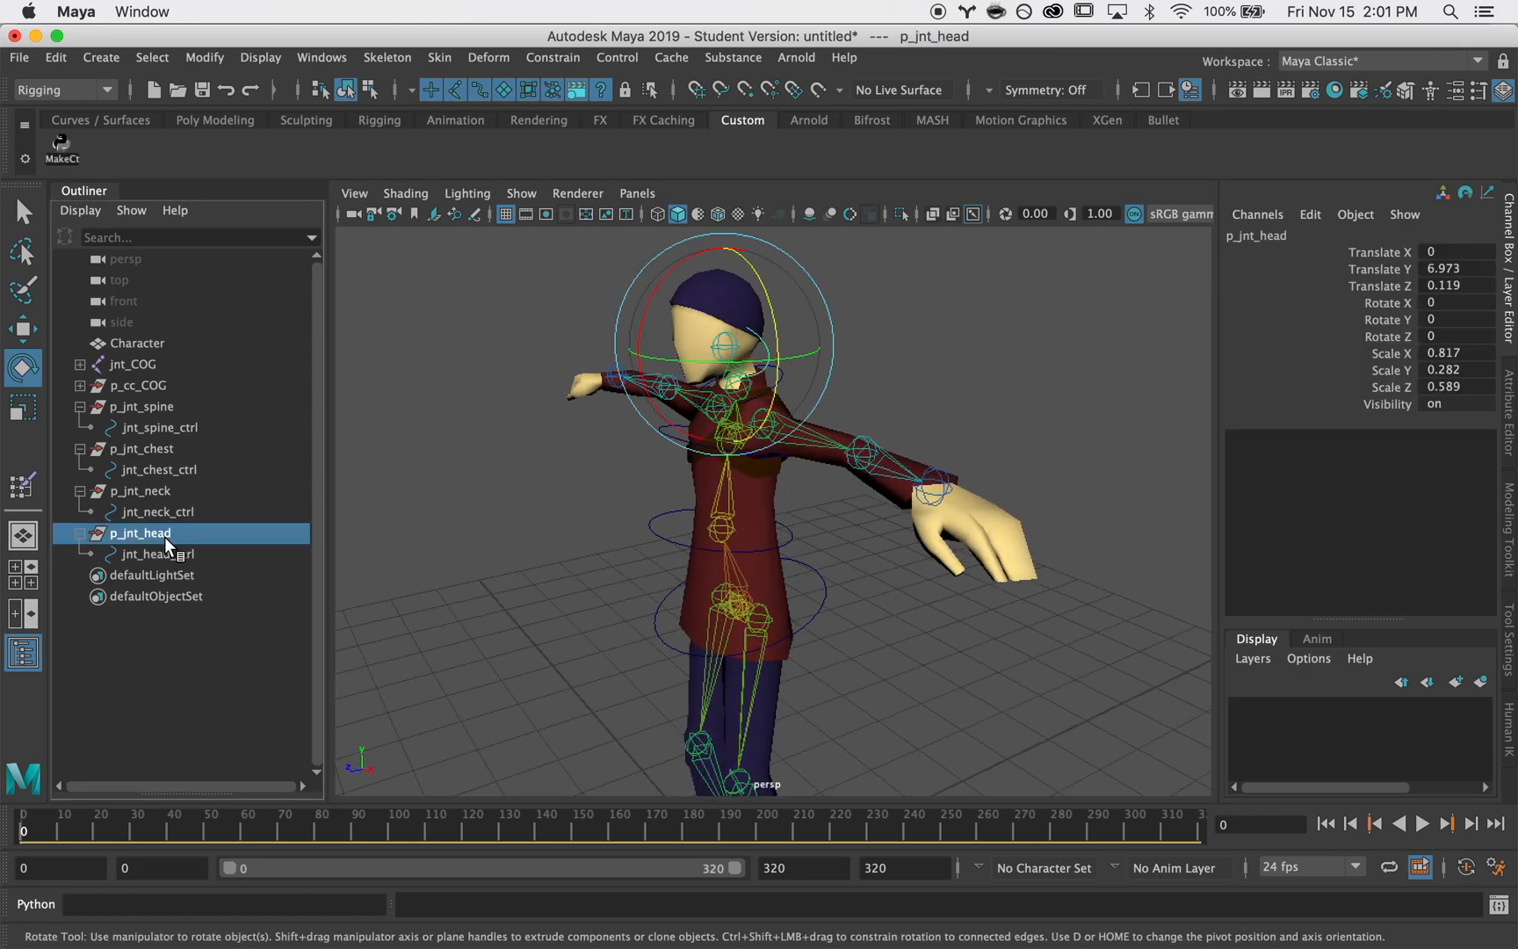
{"action": "left_click", "coordinate": [171, 517], "text": "ctrl"}
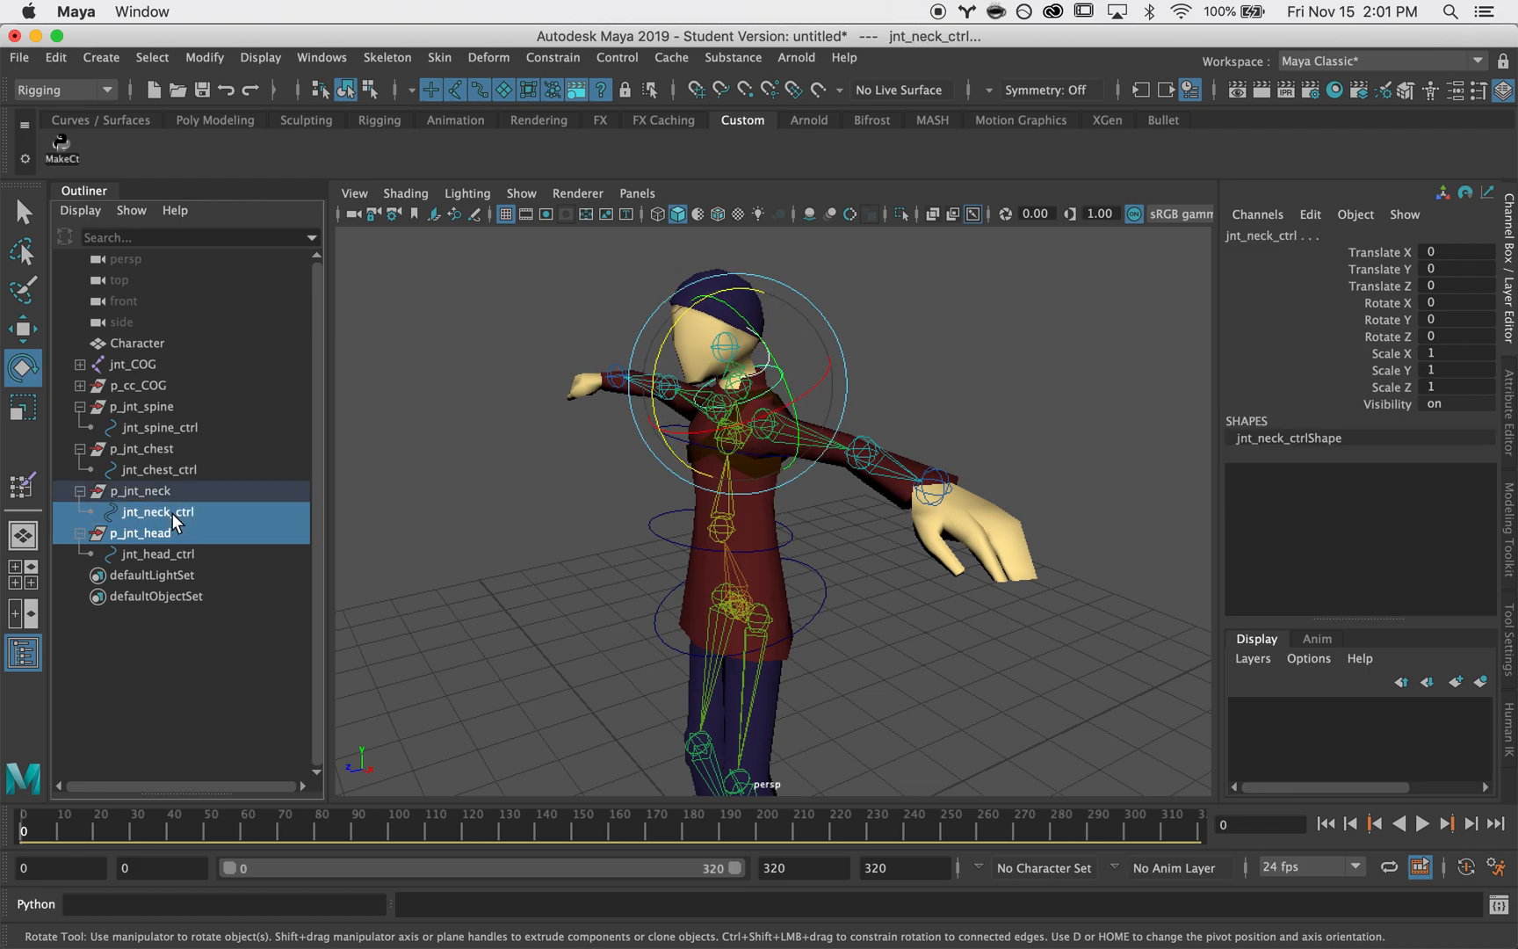
{"action": "key", "text": "p"}
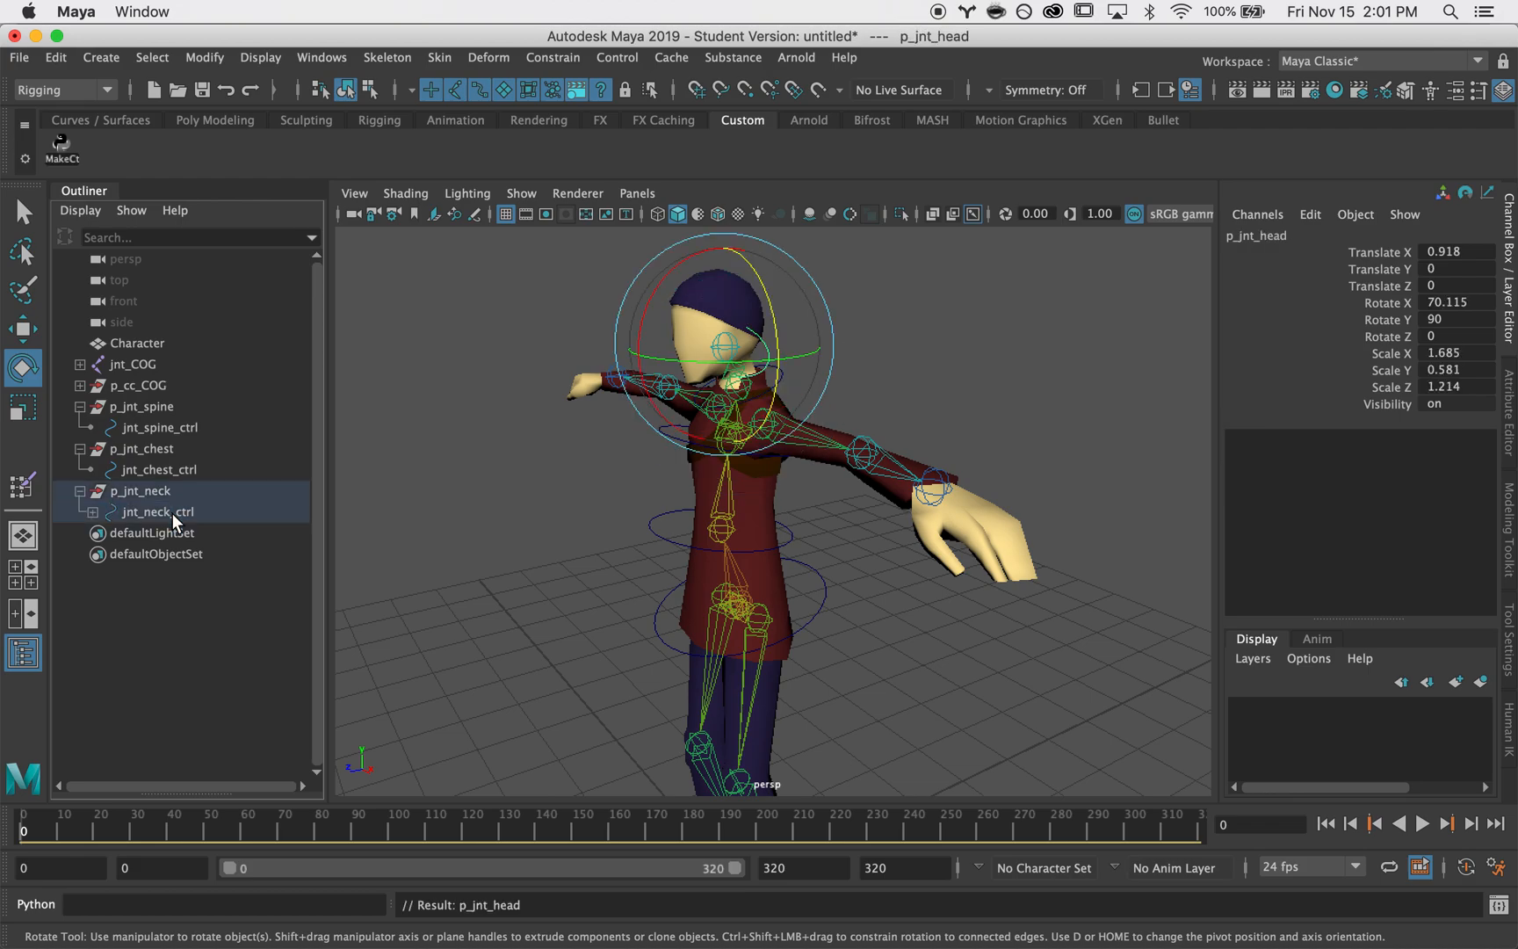
{"action": "left_click", "coordinate": [93, 512]}
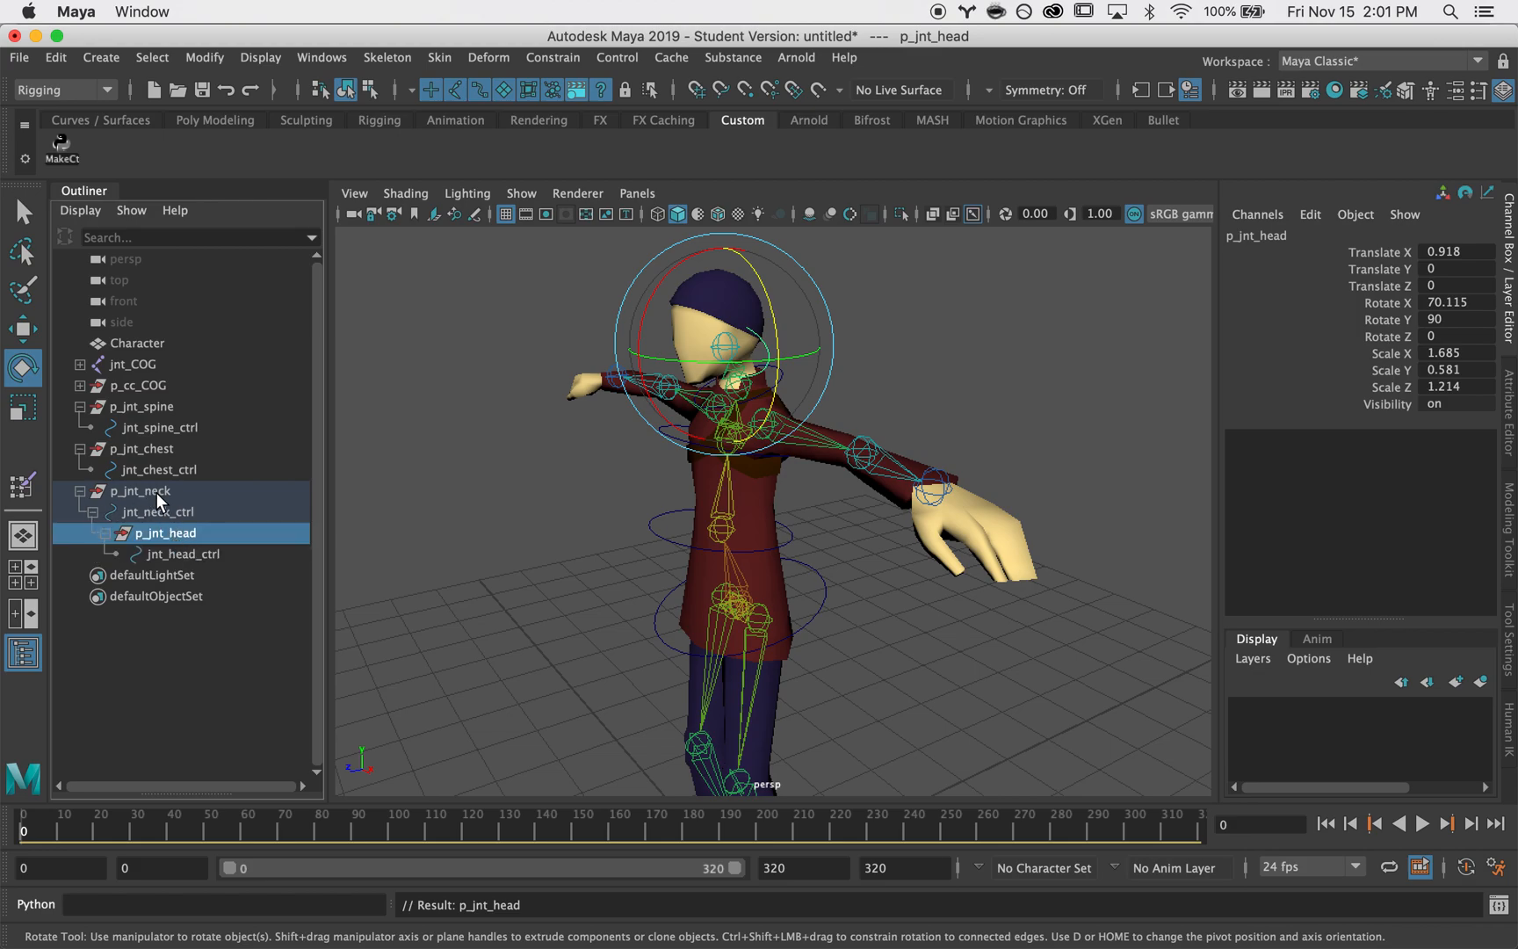
- Parent the p_jnt_neck group under jnt_chest_ctrl
{"action": "left_click", "coordinate": [140, 491]}
{"action": "left_click", "coordinate": [175, 470], "text": "ctrl"}
{"action": "key", "text": "p"}
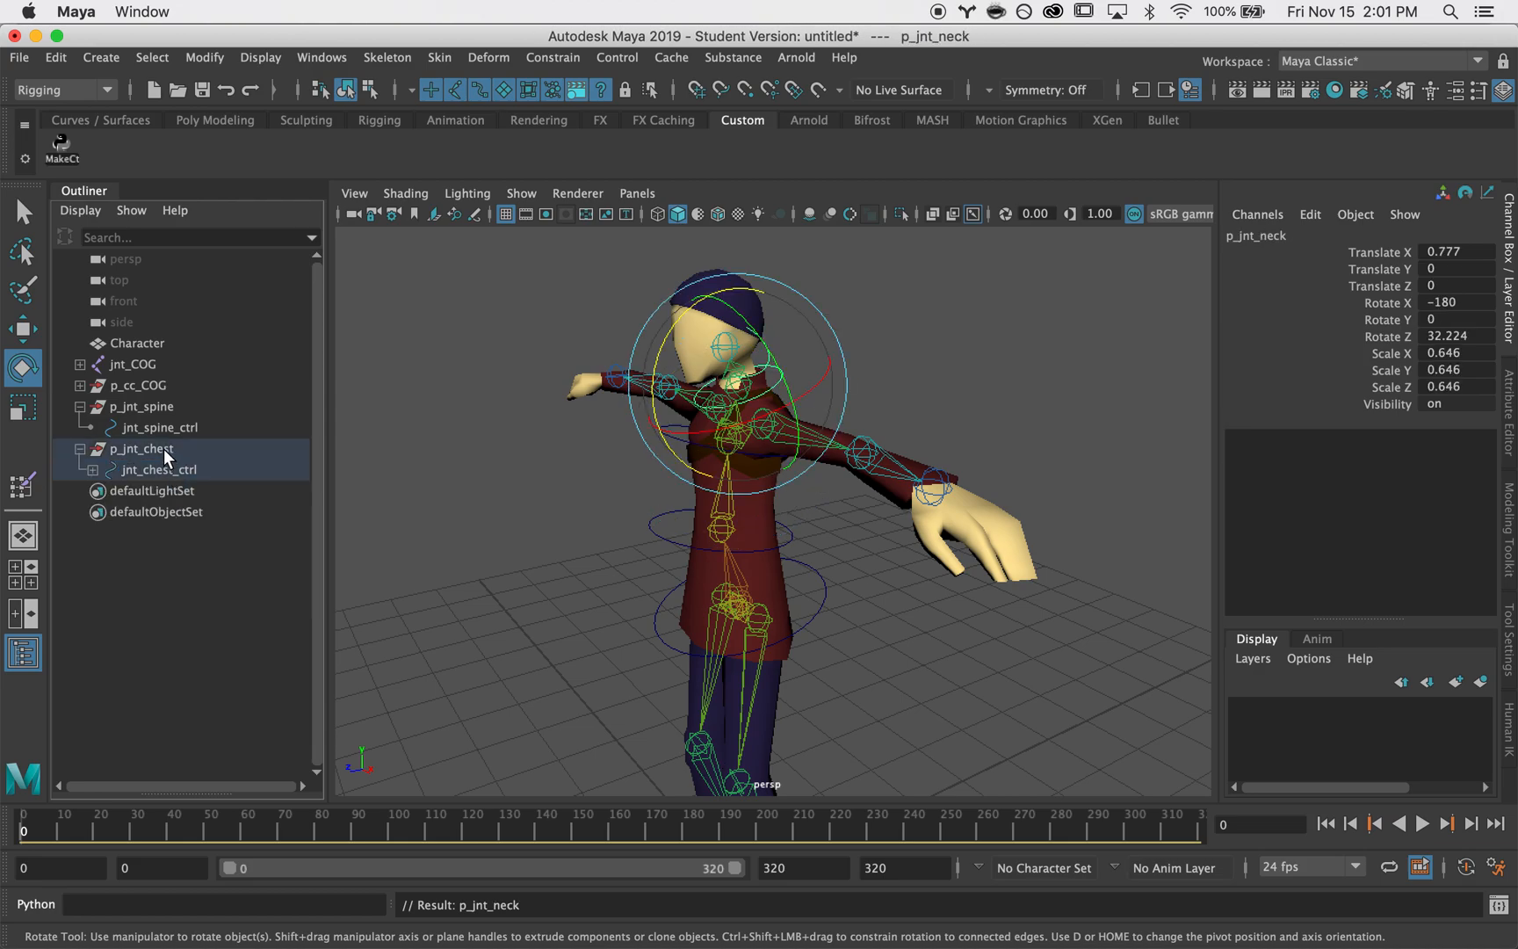
- Parent the p_jnt_chest group under jnt_spine_ctrl
{"action": "left_click", "coordinate": [165, 450]}
{"action": "left_click", "coordinate": [189, 429], "text": "ctrl"}
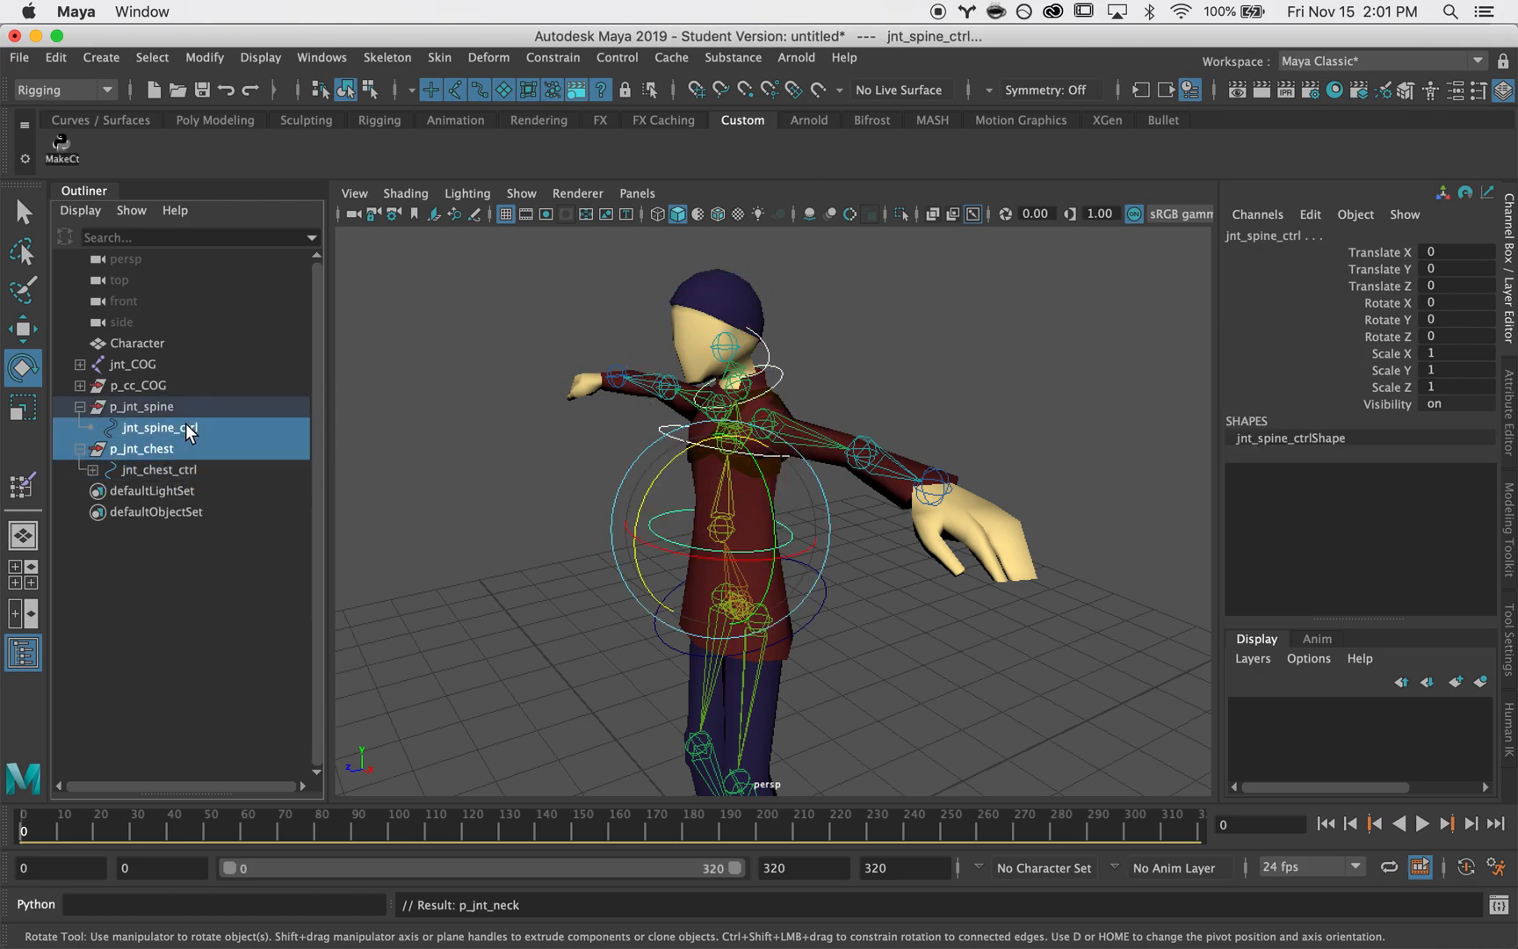
{"action": "key", "text": "p"}
- Parent the p_jnt_spine group under cc_COG and expand the full control hierarchy in the Outliner
{"action": "left_click", "coordinate": [79, 385]}
{"action": "left_click", "coordinate": [149, 428]}
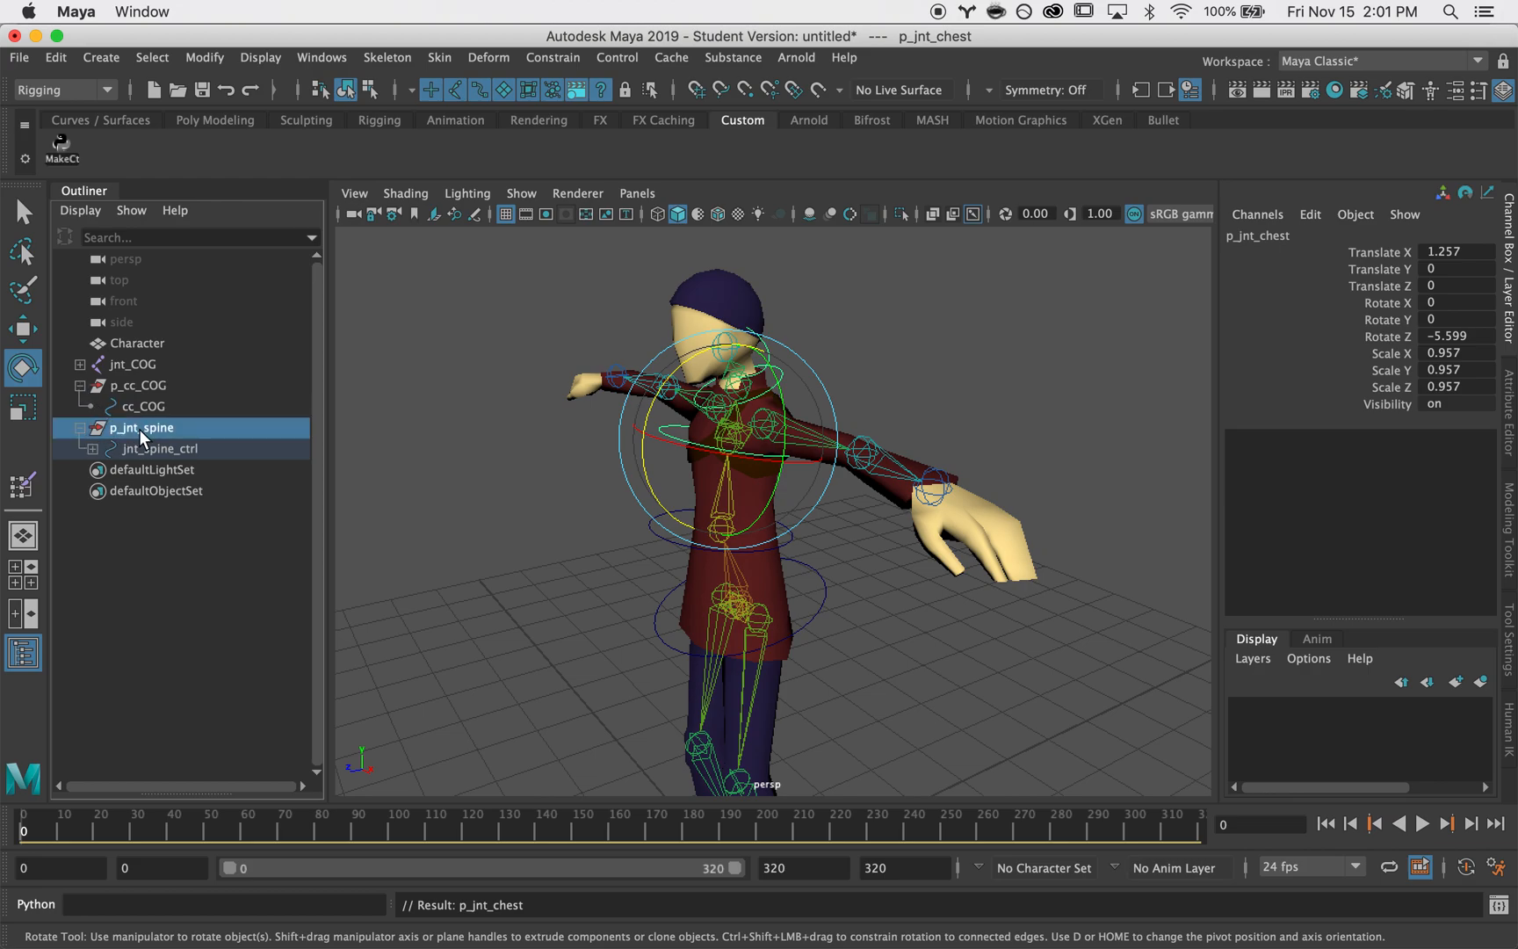
{"action": "left_click", "coordinate": [151, 407], "text": "ctrl"}
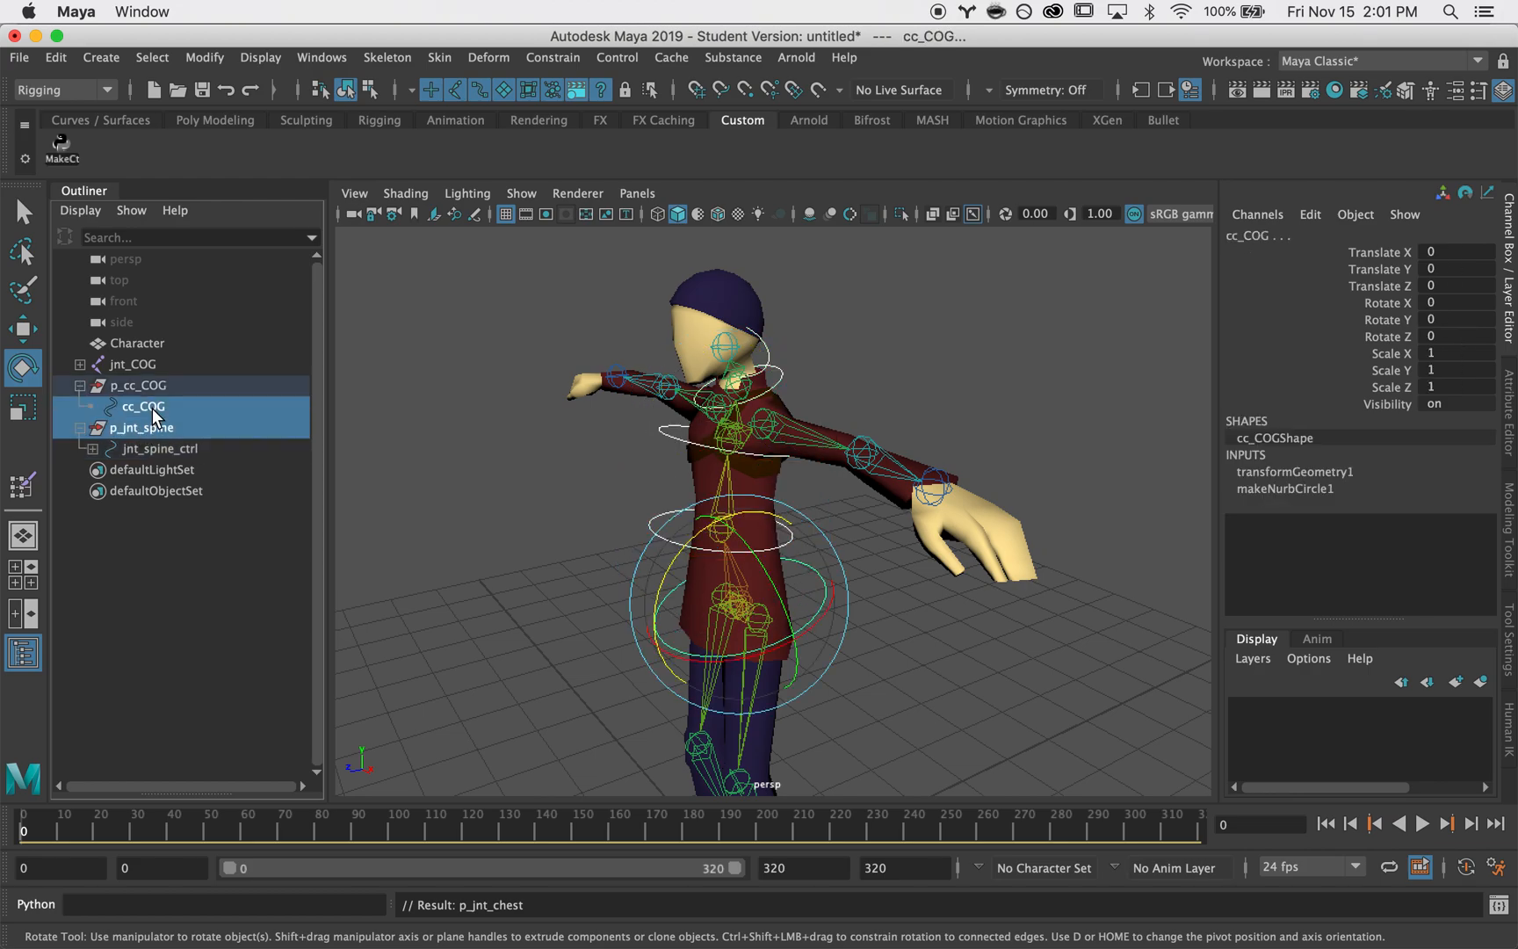
{"action": "key", "text": "p"}
{"action": "left_click", "coordinate": [104, 427], "text": "shift"}
{"action": "left_click", "coordinate": [465, 456]}
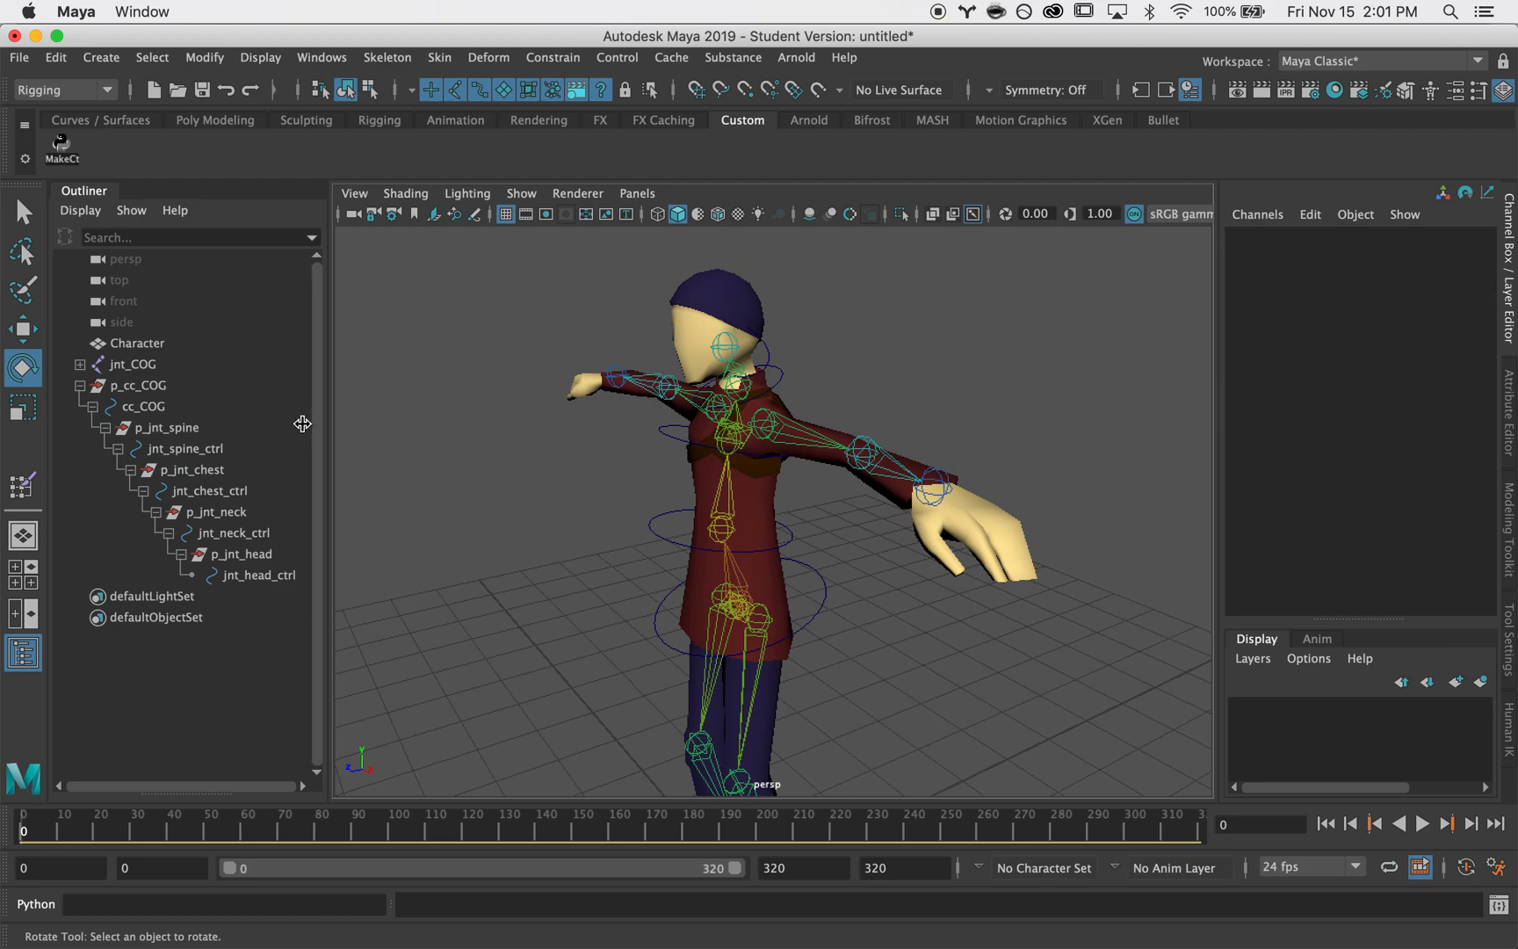
{"action": "left_click", "coordinate": [301, 427]}
- Parent-constrain the jnt_COG joint to the cc_COG control on all translate and rotate axes, resetting the constraint options first
{"action": "left_click", "coordinate": [189, 406]}
{"action": "right_click_drag", "start_coordinate": [606, 646], "coordinate": [759, 637], "text": "alt"}
{"action": "left_click_drag", "start_coordinate": [571, 607], "coordinate": [738, 545], "text": "alt"}
{"action": "right_click_drag", "start_coordinate": [544, 615], "coordinate": [729, 606], "text": "alt"}
{"action": "middle_click_drag", "start_coordinate": [584, 637], "coordinate": [613, 531], "text": "alt"}
{"action": "left_click_drag", "start_coordinate": [613, 534], "coordinate": [795, 531], "text": "alt"}
{"action": "key", "text": "q"}
{"action": "left_click", "coordinate": [964, 546]}
{"action": "left_click", "coordinate": [870, 547]}
{"action": "left_click", "coordinate": [689, 502], "text": "shift"}
{"action": "left_click_drag", "start_coordinate": [707, 502], "coordinate": [552, 529], "text": "alt"}
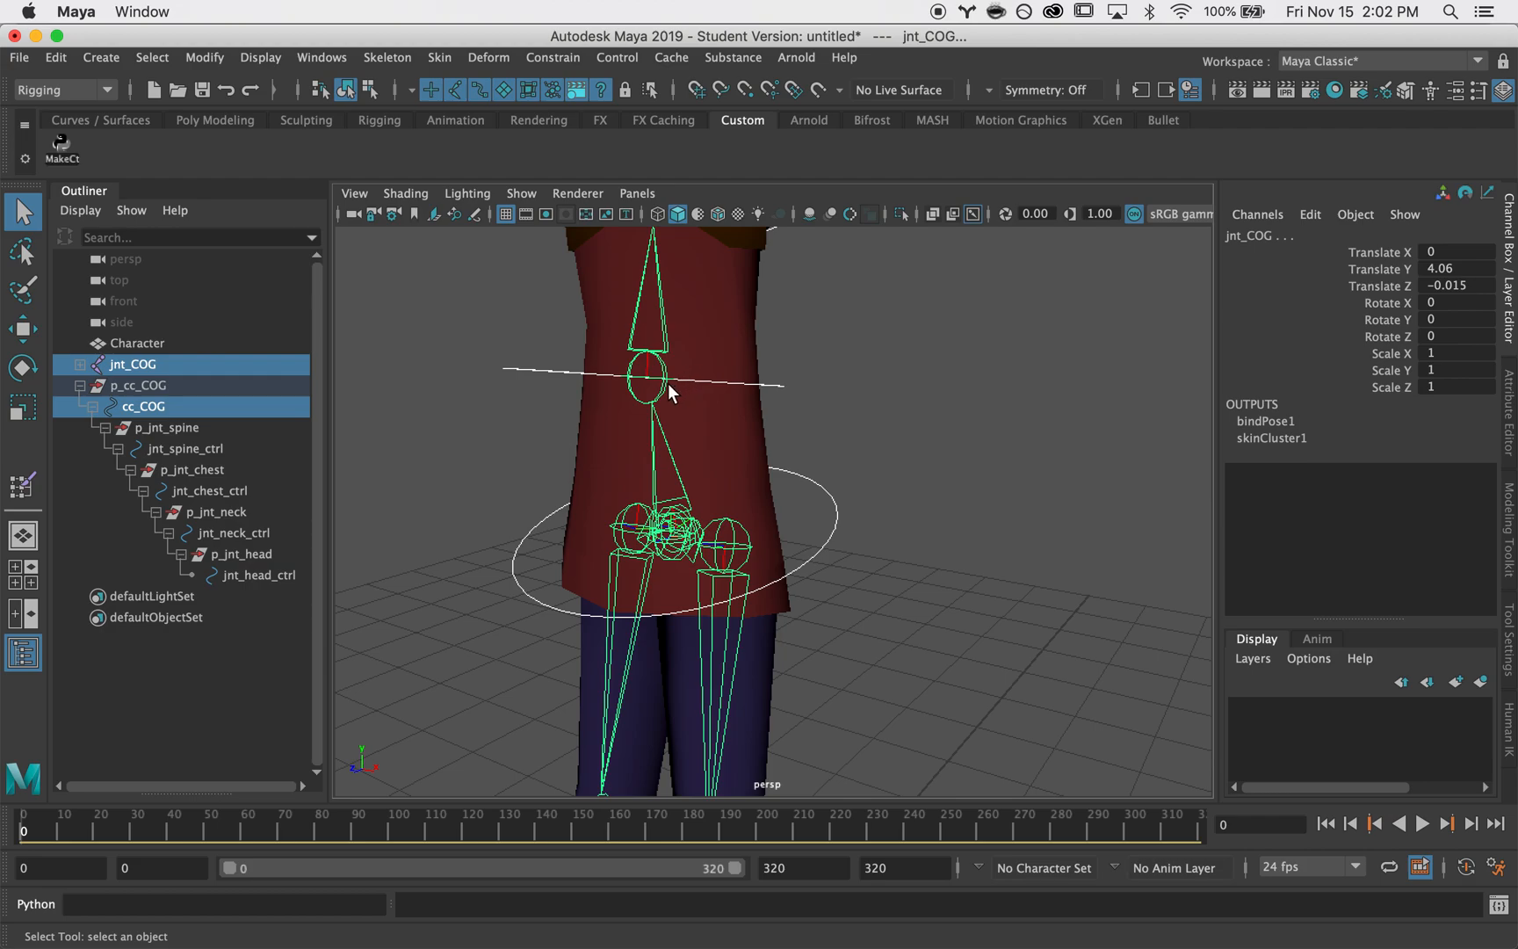
{"action": "left_click", "coordinate": [554, 60]}
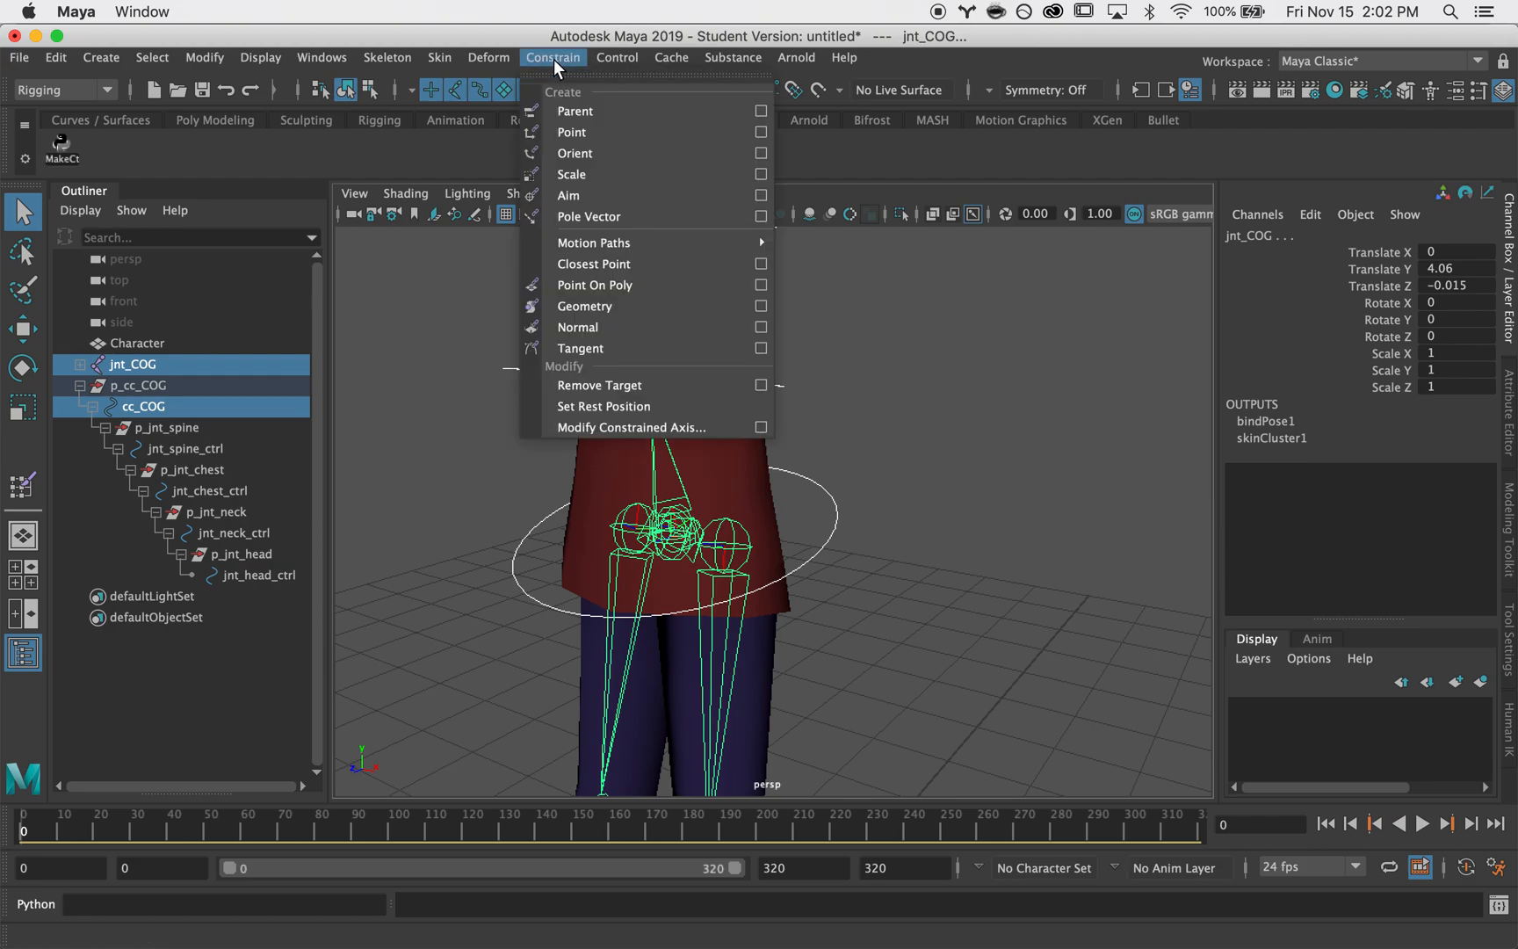
{"action": "left_click", "coordinate": [762, 111]}
{"action": "left_click", "coordinate": [912, 326]}
{"action": "left_click", "coordinate": [930, 368]}
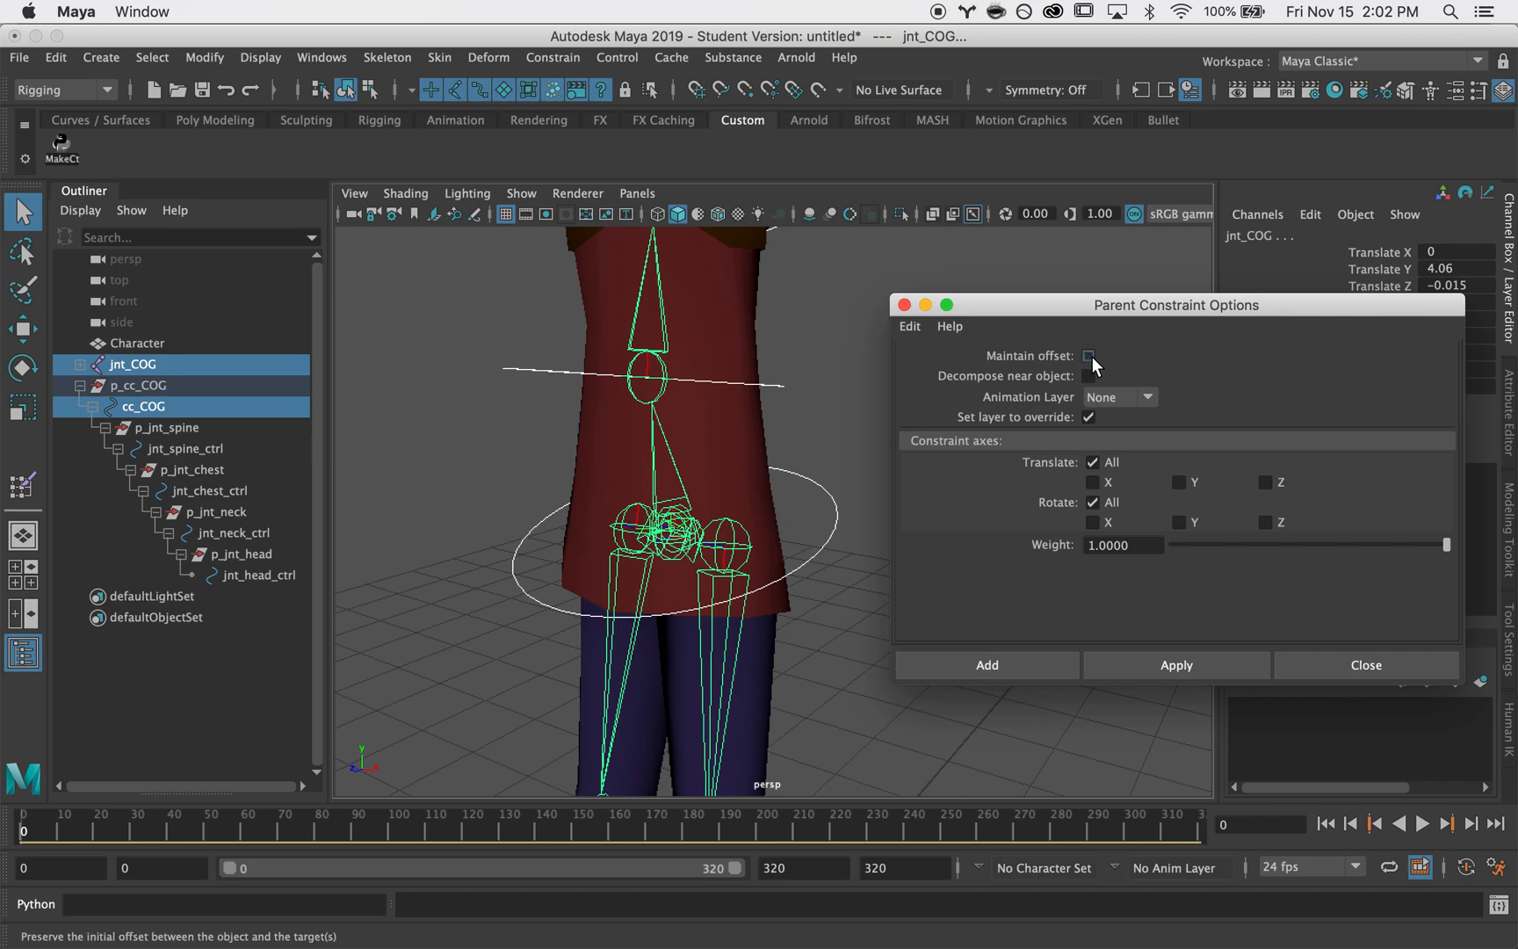
{"action": "left_click", "coordinate": [1019, 666]}
- Test the cc_COG control by moving and rotating it, undoing each change
{"action": "left_click", "coordinate": [833, 508]}
{"action": "left_click_drag", "start_coordinate": [989, 537], "coordinate": [787, 542], "text": "alt"}
{"action": "key", "text": "w"}
{"action": "left_click_drag", "start_coordinate": [685, 452], "coordinate": [752, 466]}
{"action": "key", "text": "super+z"}
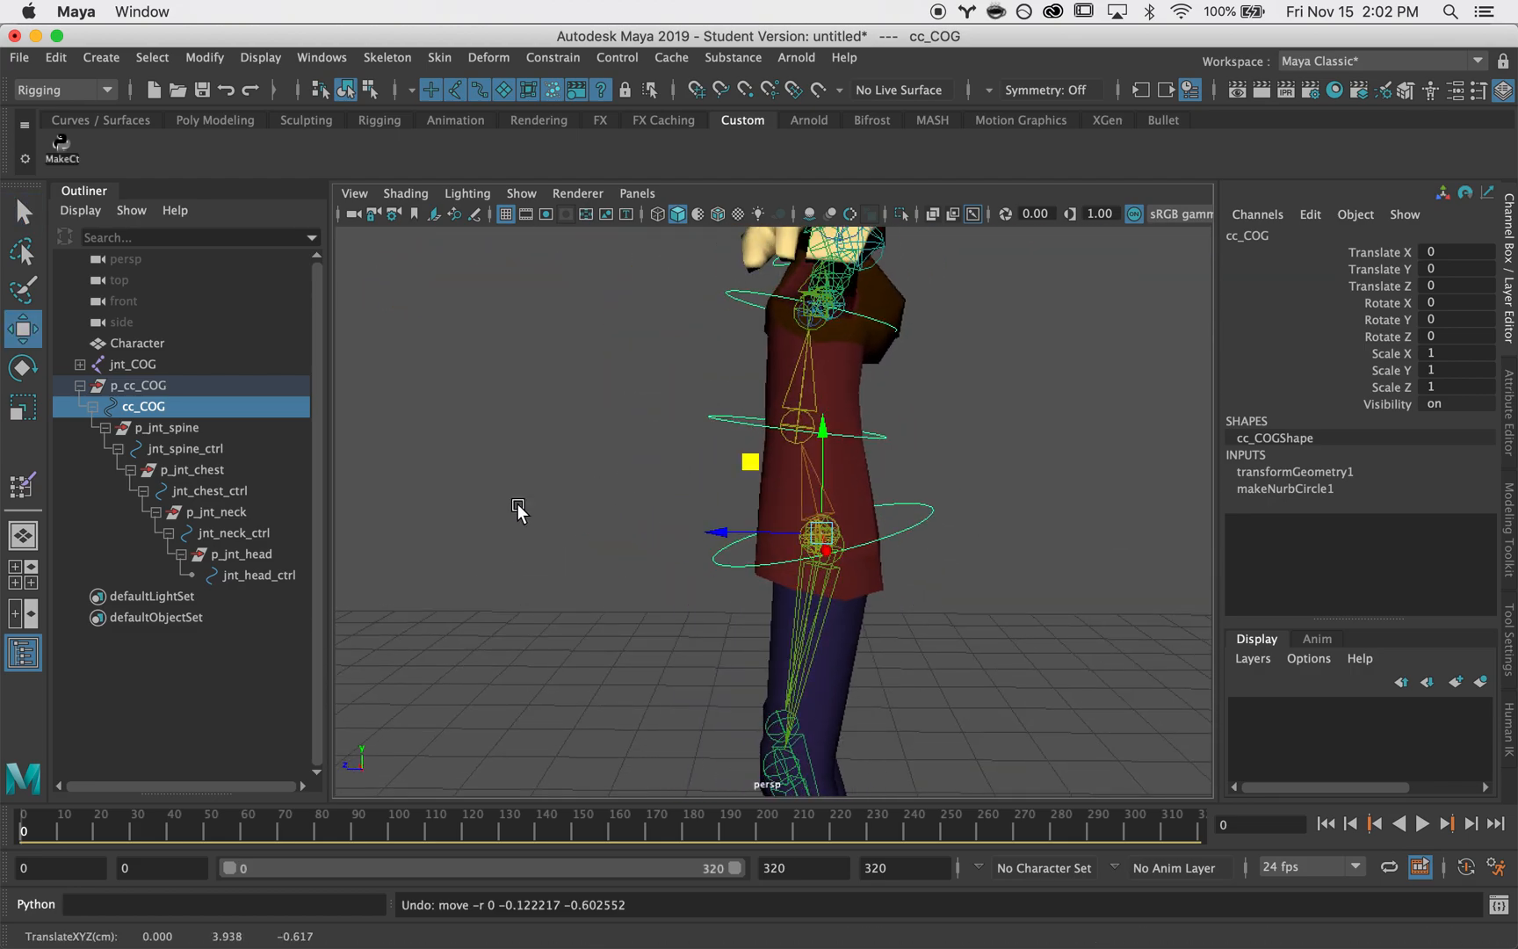
{"action": "left_click_drag", "start_coordinate": [522, 514], "coordinate": [925, 494], "text": "alt"}
{"action": "key", "text": "e"}
{"action": "key", "text": "super+z"}
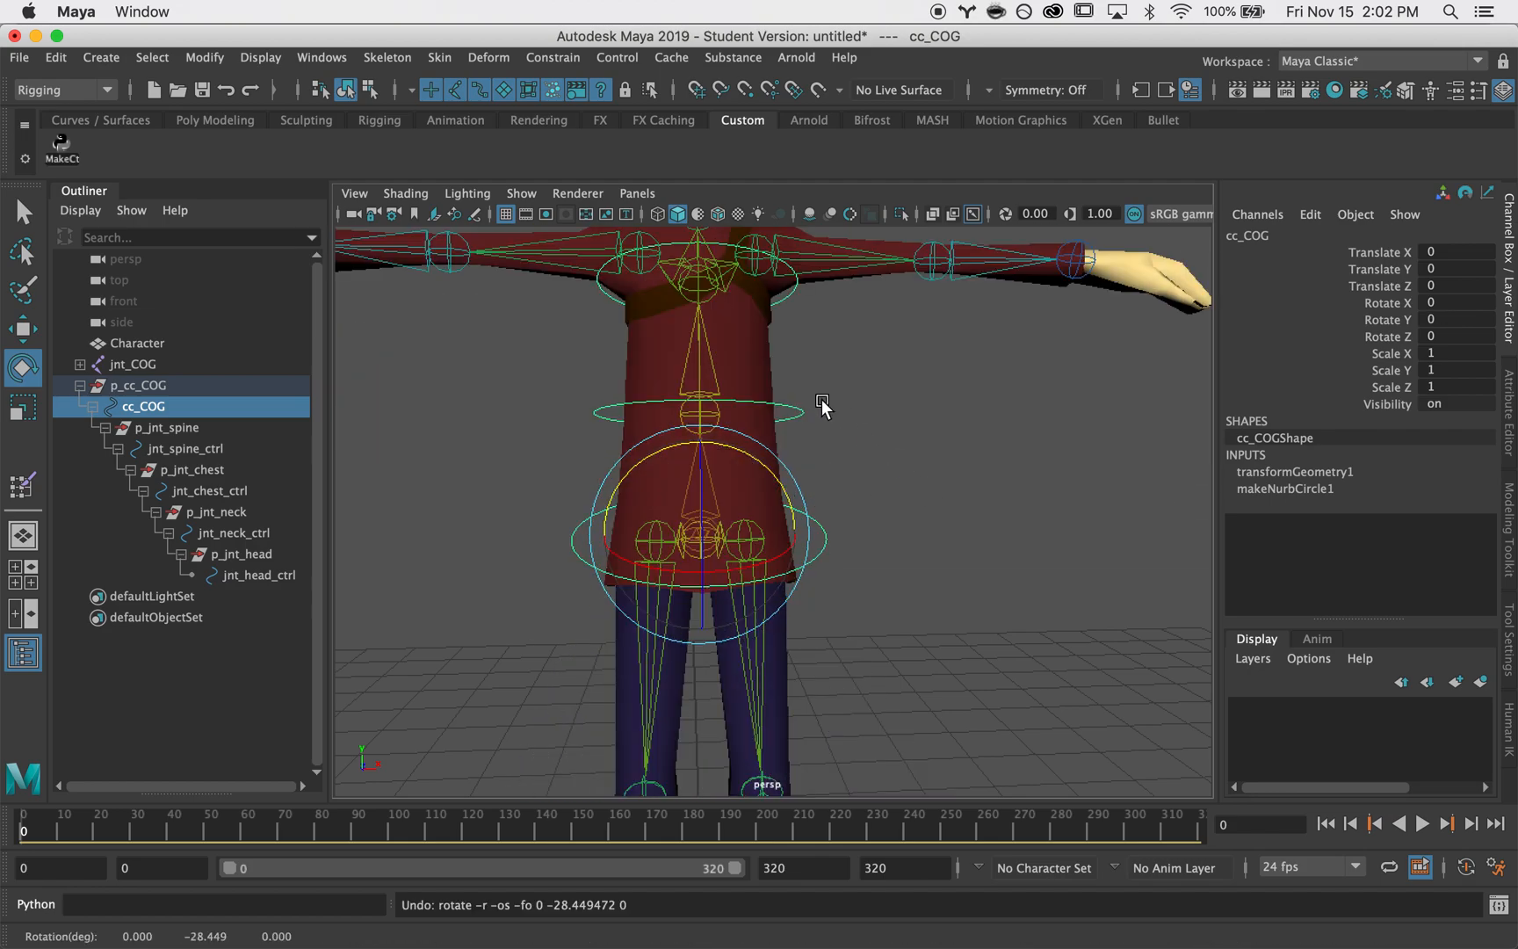
- Test the torso rig by rotating the spine, chest and neck controls together, undo the rotation and deselect them
{"action": "left_click", "coordinate": [790, 402]}
{"action": "middle_click_drag", "start_coordinate": [806, 314], "coordinate": [846, 437], "text": "alt"}
{"action": "key", "text": "q"}
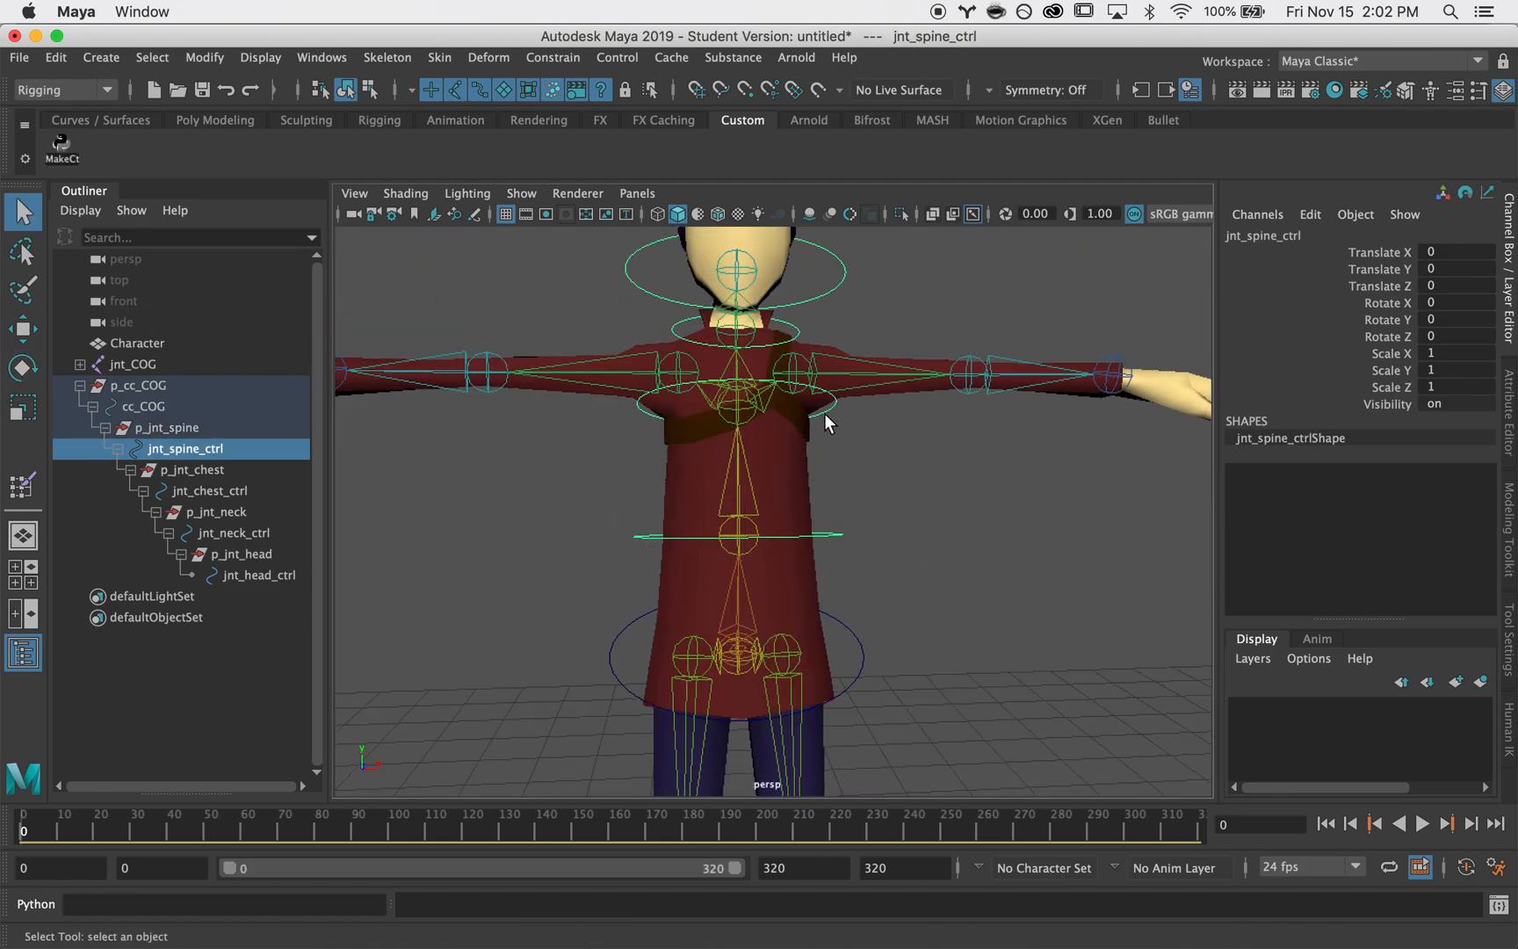
{"action": "left_click", "coordinate": [823, 412], "text": "shift"}
{"action": "key", "text": "e"}
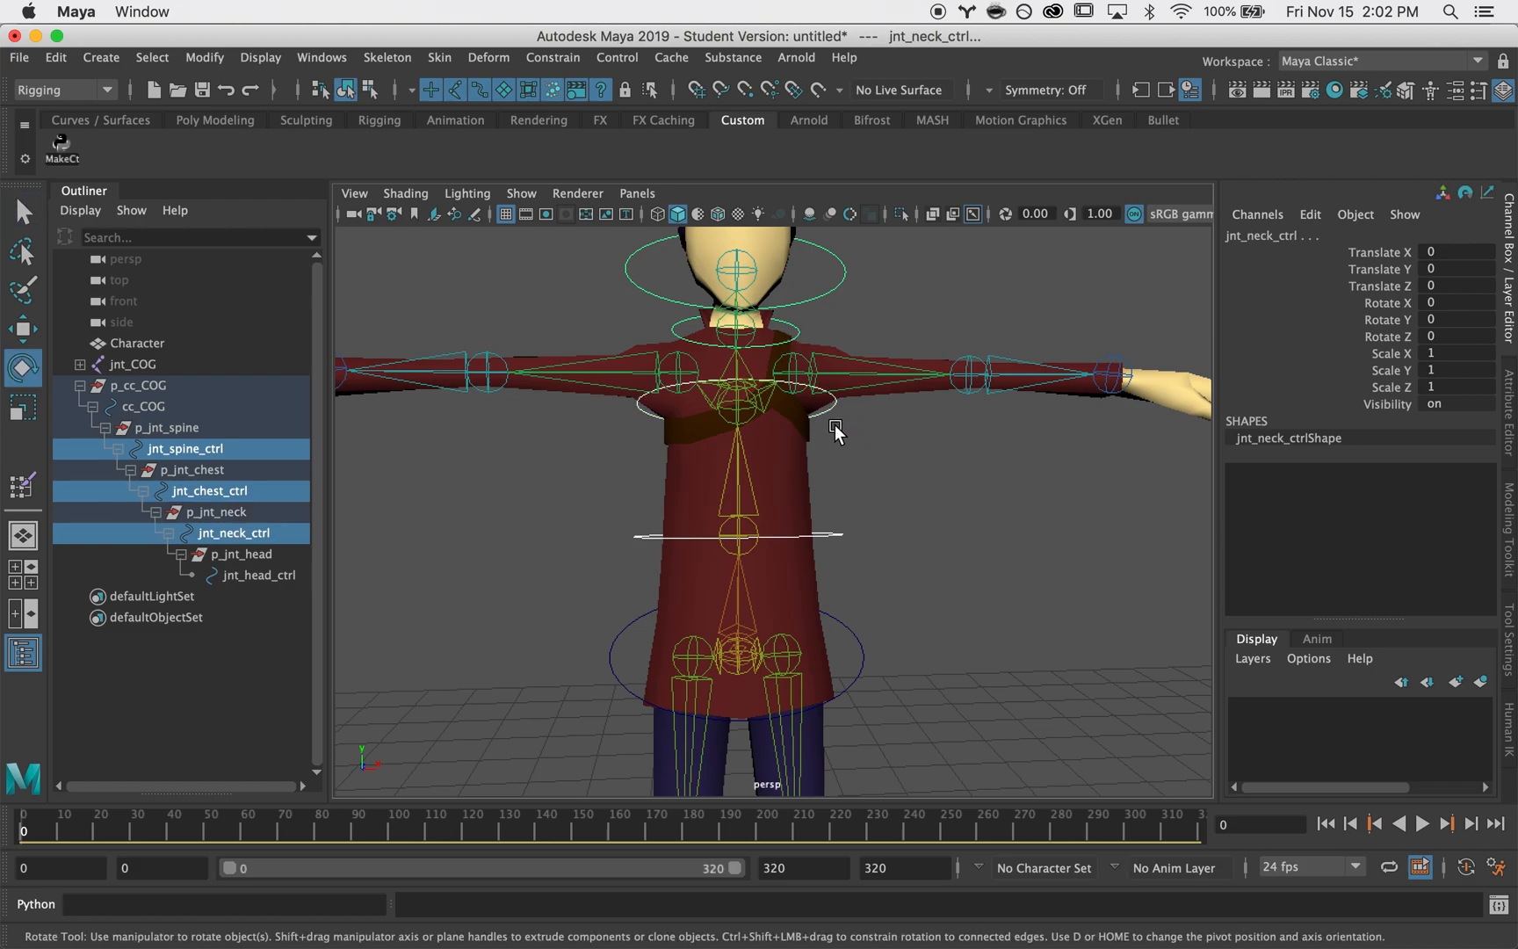
{"action": "left_click_drag", "start_coordinate": [657, 293], "coordinate": [597, 301]}
{"action": "key", "text": "super+z"}
{"action": "left_click", "coordinate": [904, 550]}
- Examine the leg joints from the hips down to the feet from several angles
{"action": "right_click_drag", "start_coordinate": [904, 550], "coordinate": [840, 574], "text": "alt"}
{"action": "left_click_drag", "start_coordinate": [839, 573], "coordinate": [867, 606], "text": "alt"}
{"action": "middle_click_drag", "start_coordinate": [614, 635], "coordinate": [612, 512], "text": "alt"}
{"action": "right_click_drag", "start_coordinate": [612, 514], "coordinate": [764, 504], "text": "alt"}
{"action": "left_click_drag", "start_coordinate": [764, 504], "coordinate": [966, 542], "text": "alt"}
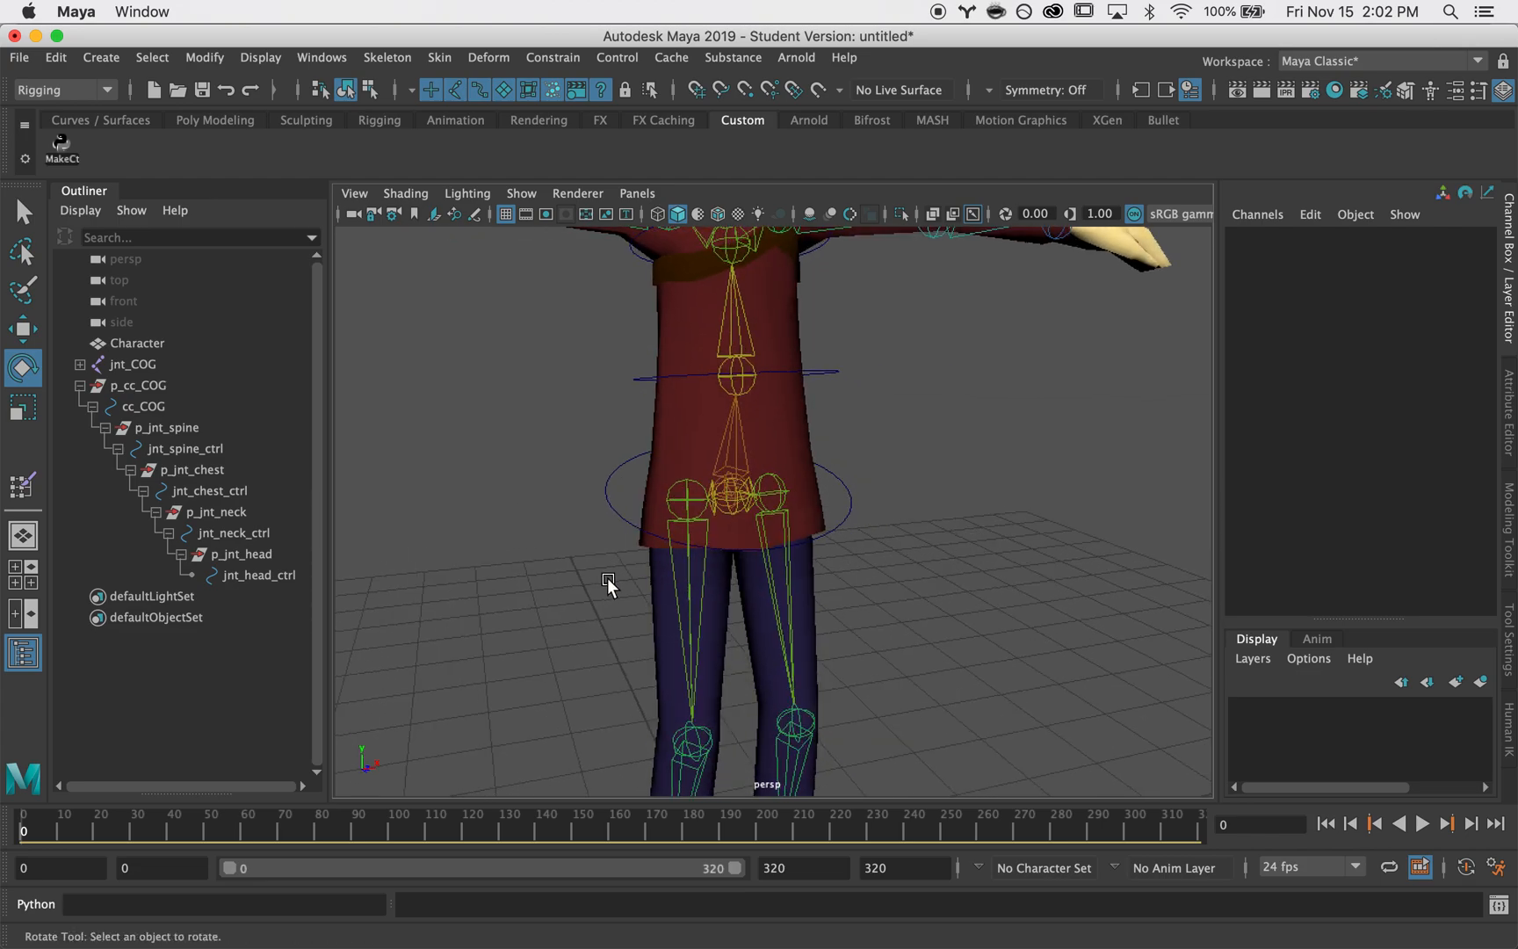
{"action": "right_click_drag", "start_coordinate": [966, 580], "coordinate": [811, 595], "text": "alt"}
{"action": "left_click_drag", "start_coordinate": [811, 595], "coordinate": [674, 617], "text": "alt"}
{"action": "right_click_drag", "start_coordinate": [673, 618], "coordinate": [795, 640], "text": "alt"}
{"action": "middle_click_drag", "start_coordinate": [813, 614], "coordinate": [809, 446], "text": "alt"}
{"action": "right_click_drag", "start_coordinate": [681, 540], "coordinate": [746, 539], "text": "alt"}
{"action": "middle_click_drag", "start_coordinate": [746, 539], "coordinate": [744, 536], "text": "alt"}
{"action": "mouse_move", "coordinate": [745, 538]}
{"action": "left_mouse_down", "text": "alt"}
{"action": "mouse_move", "coordinate": [697, 538]}
{"action": "mouse_move", "coordinate": [719, 547]}
{"action": "left_mouse_up", "text": "alt"}
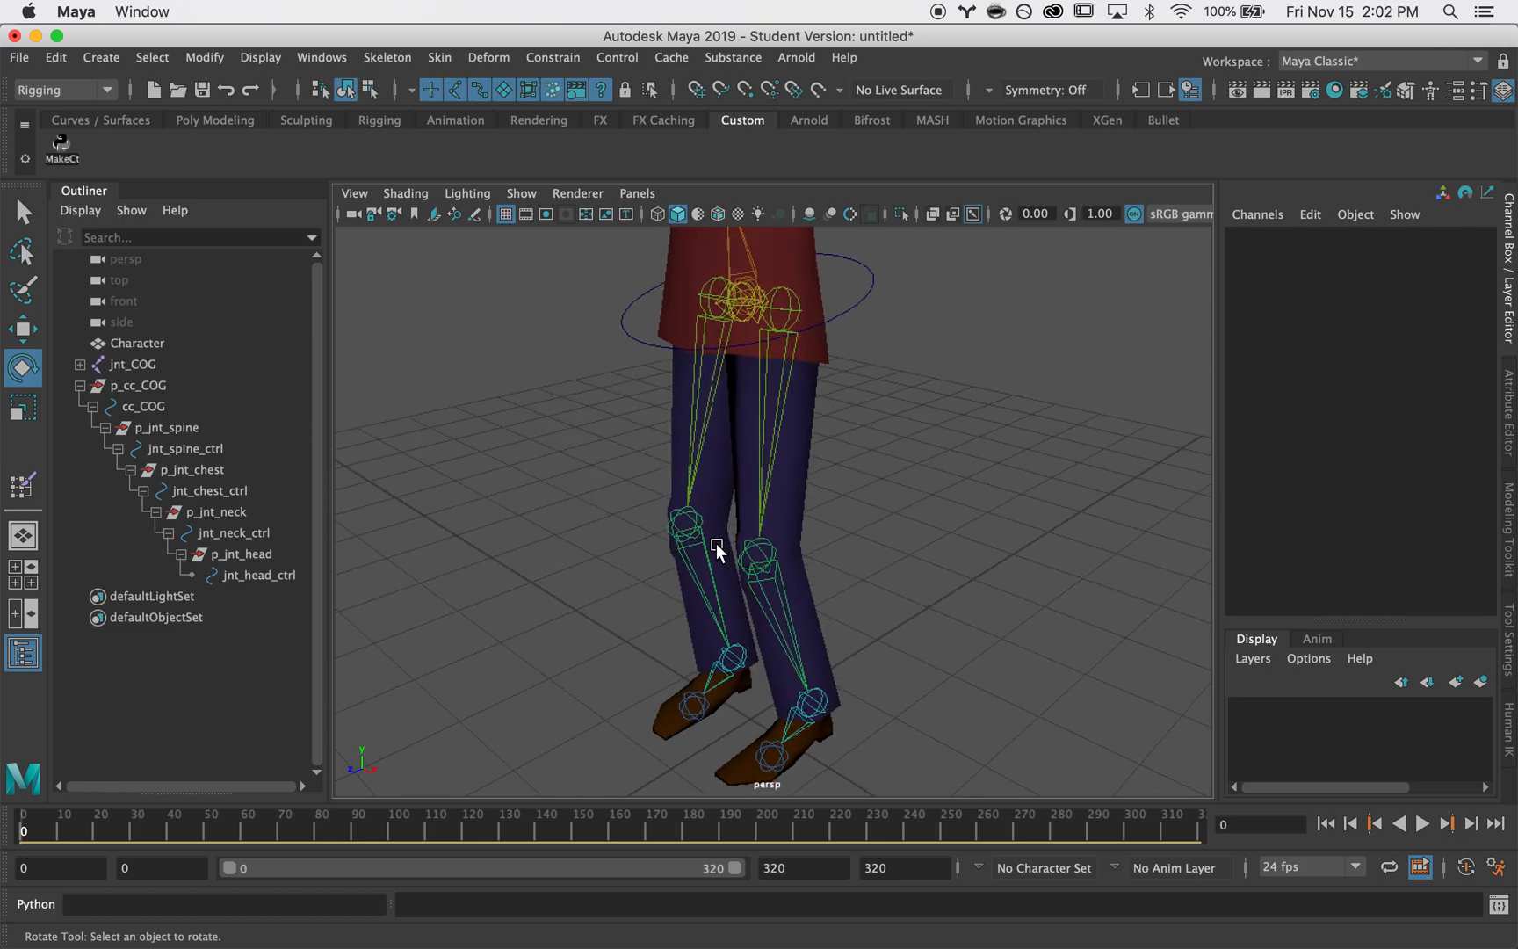
{"action": "mouse_move", "coordinate": [616, 515]}
{"action": "left_mouse_down", "text": "alt"}
{"action": "mouse_move", "coordinate": [498, 494]}
{"action": "mouse_move", "coordinate": [609, 505]}
{"action": "left_mouse_up", "text": "alt"}
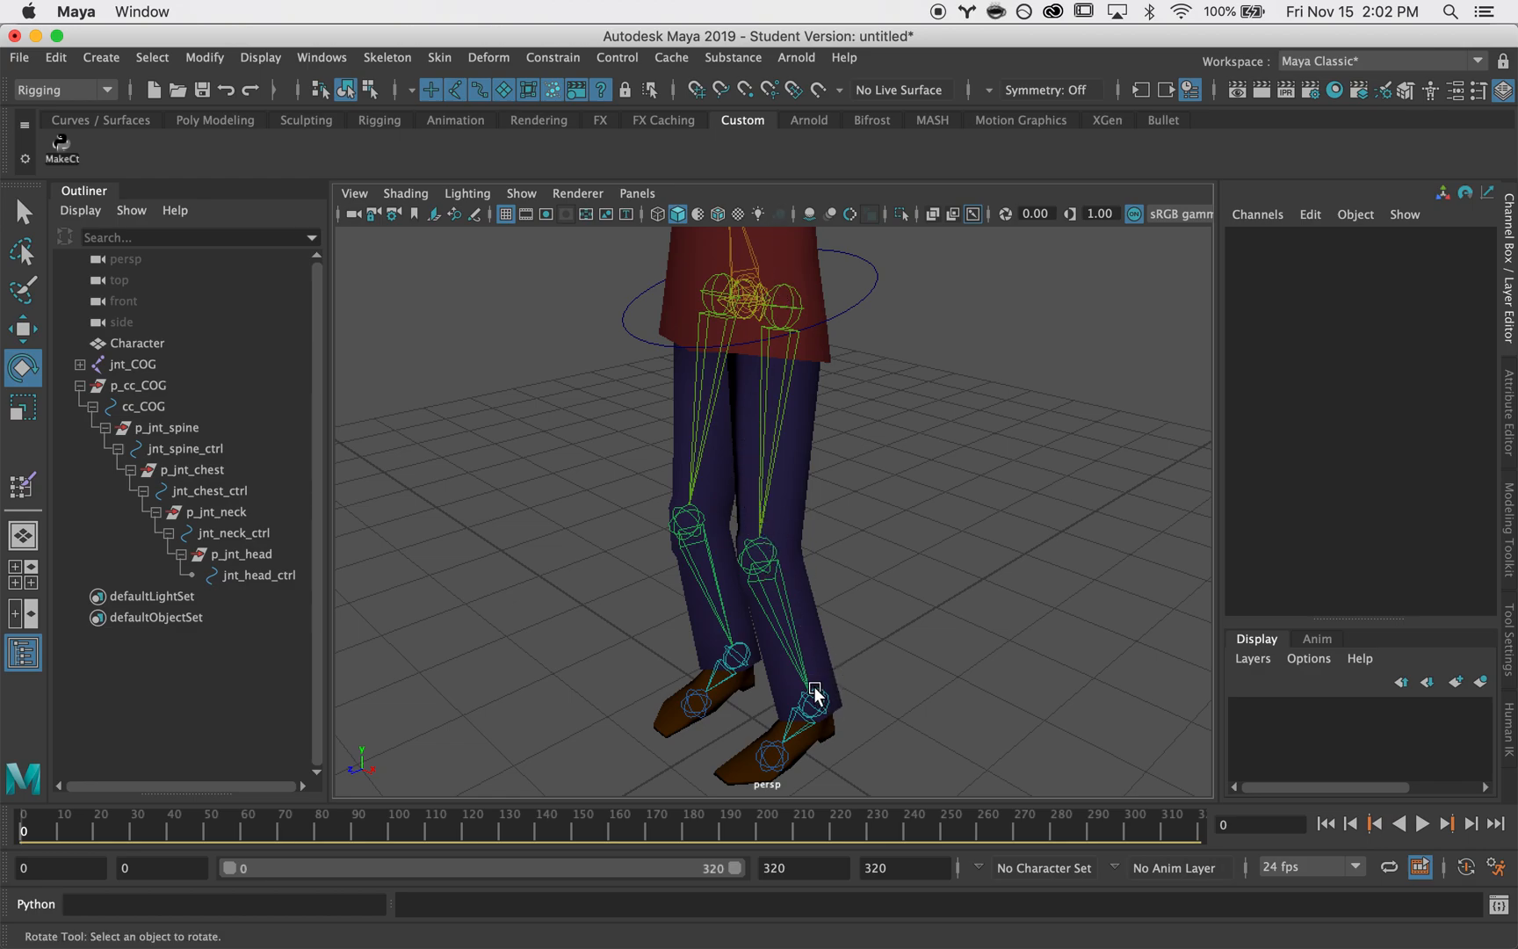
{"action": "left_click_drag", "start_coordinate": [913, 652], "coordinate": [802, 693], "text": "alt"}
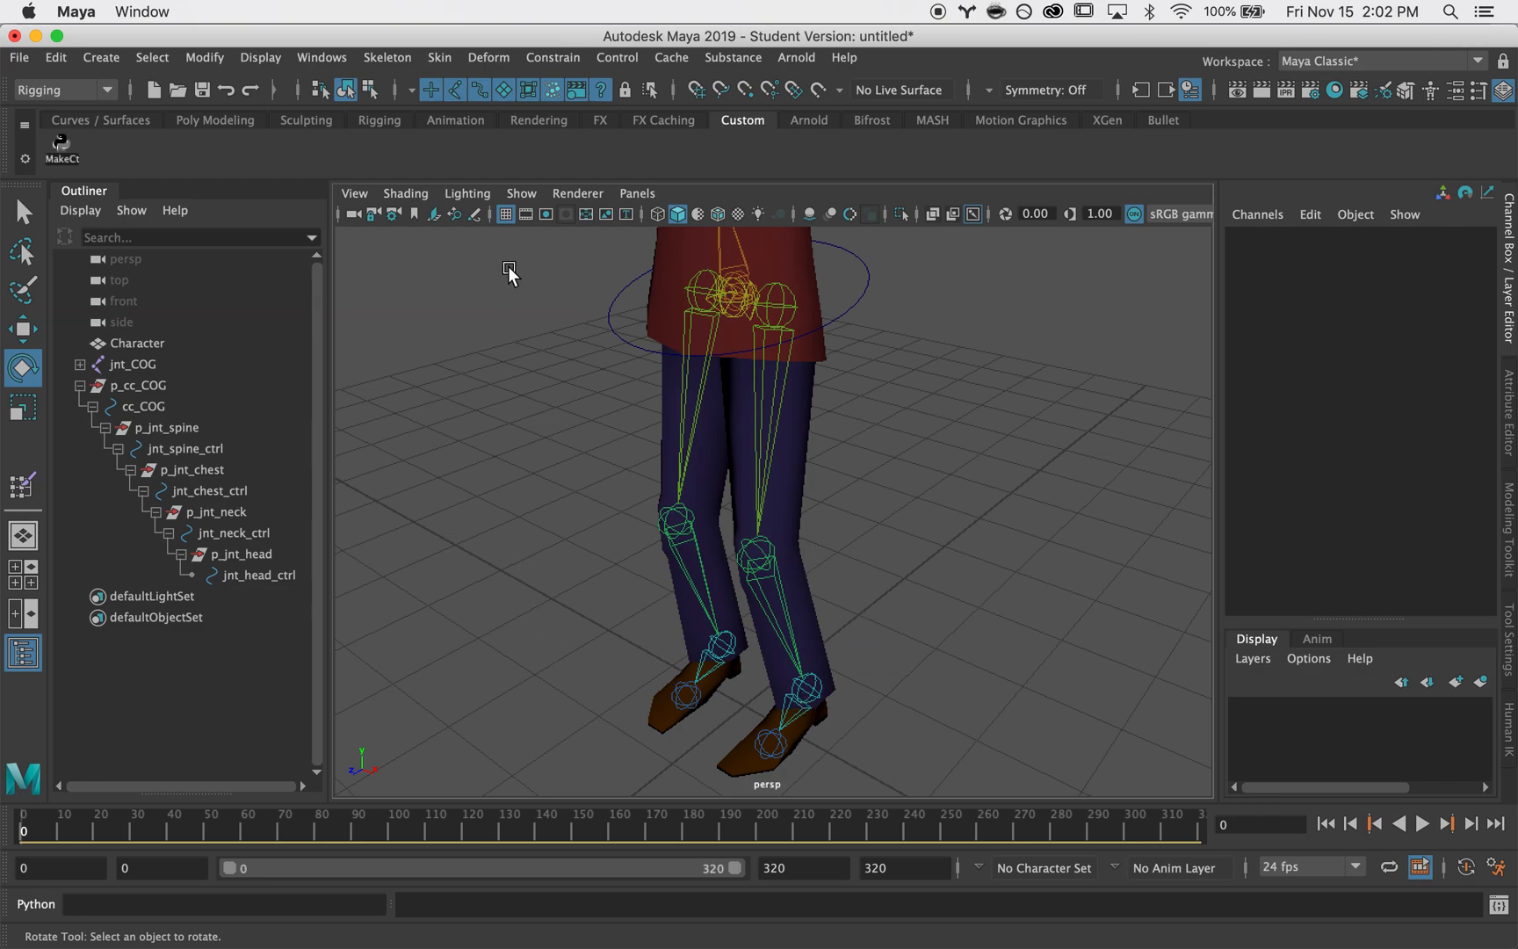
{"action": "left_click_drag", "start_coordinate": [467, 459], "coordinate": [597, 473], "text": "alt"}
{"action": "mouse_move", "coordinate": [782, 613]}
{"action": "left_mouse_down", "text": "alt"}
{"action": "mouse_move", "coordinate": [843, 556]}
{"action": "mouse_move", "coordinate": [800, 605]}
{"action": "left_mouse_up", "text": "alt"}
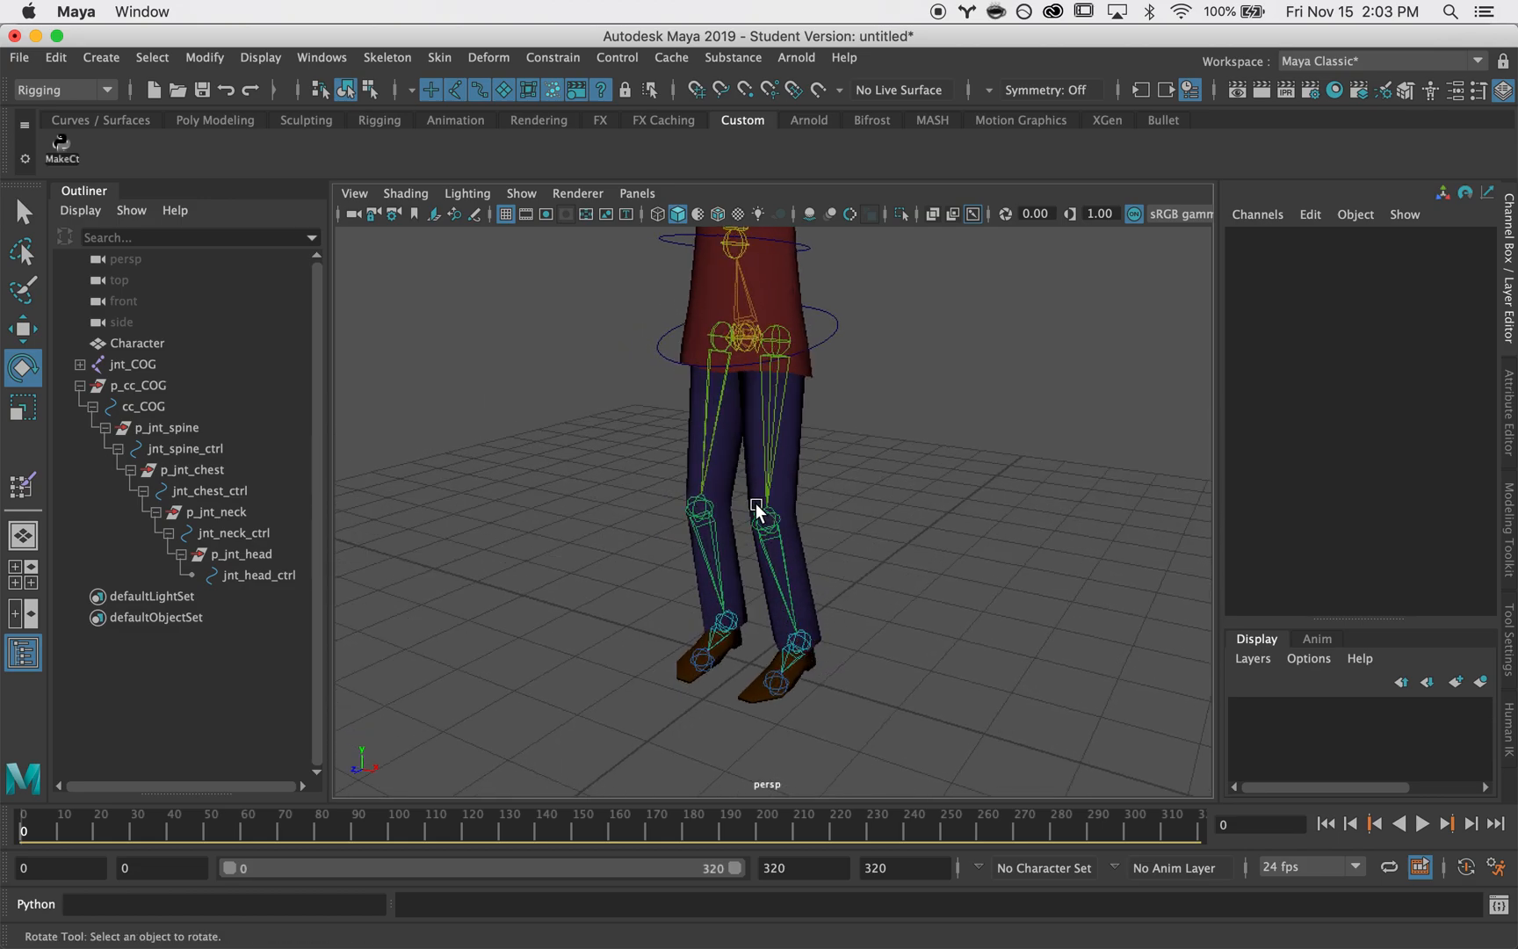
- Generate a control circle for the jnt_L_ankle joint with the Control Generator
{"action": "key", "text": "q"}
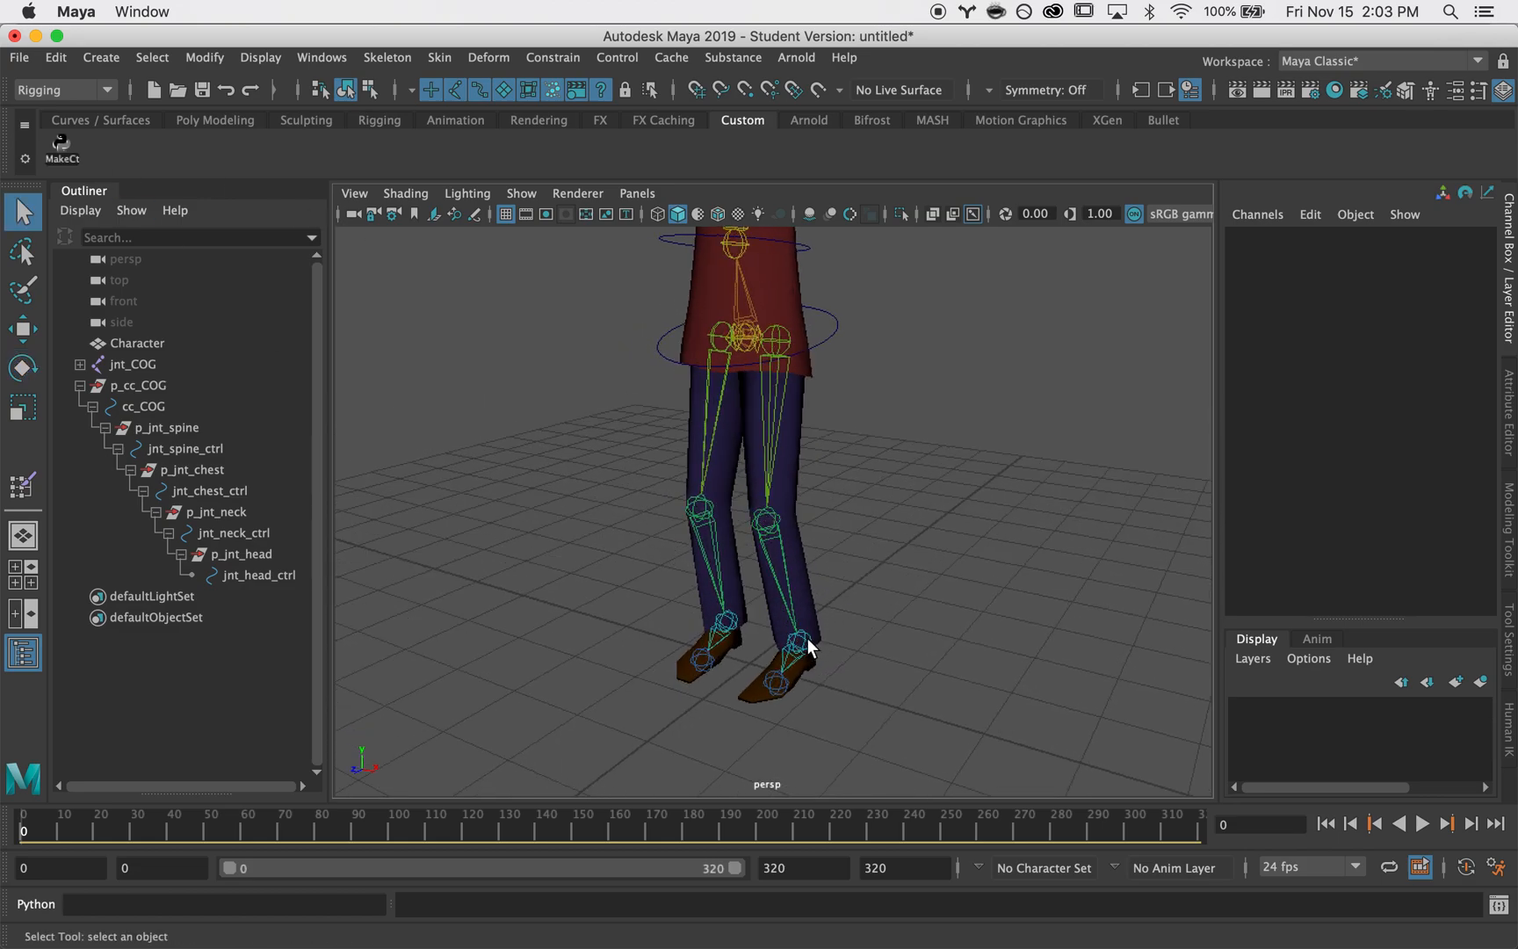
{"action": "left_click", "coordinate": [807, 637]}
{"action": "left_click", "coordinate": [60, 148]}
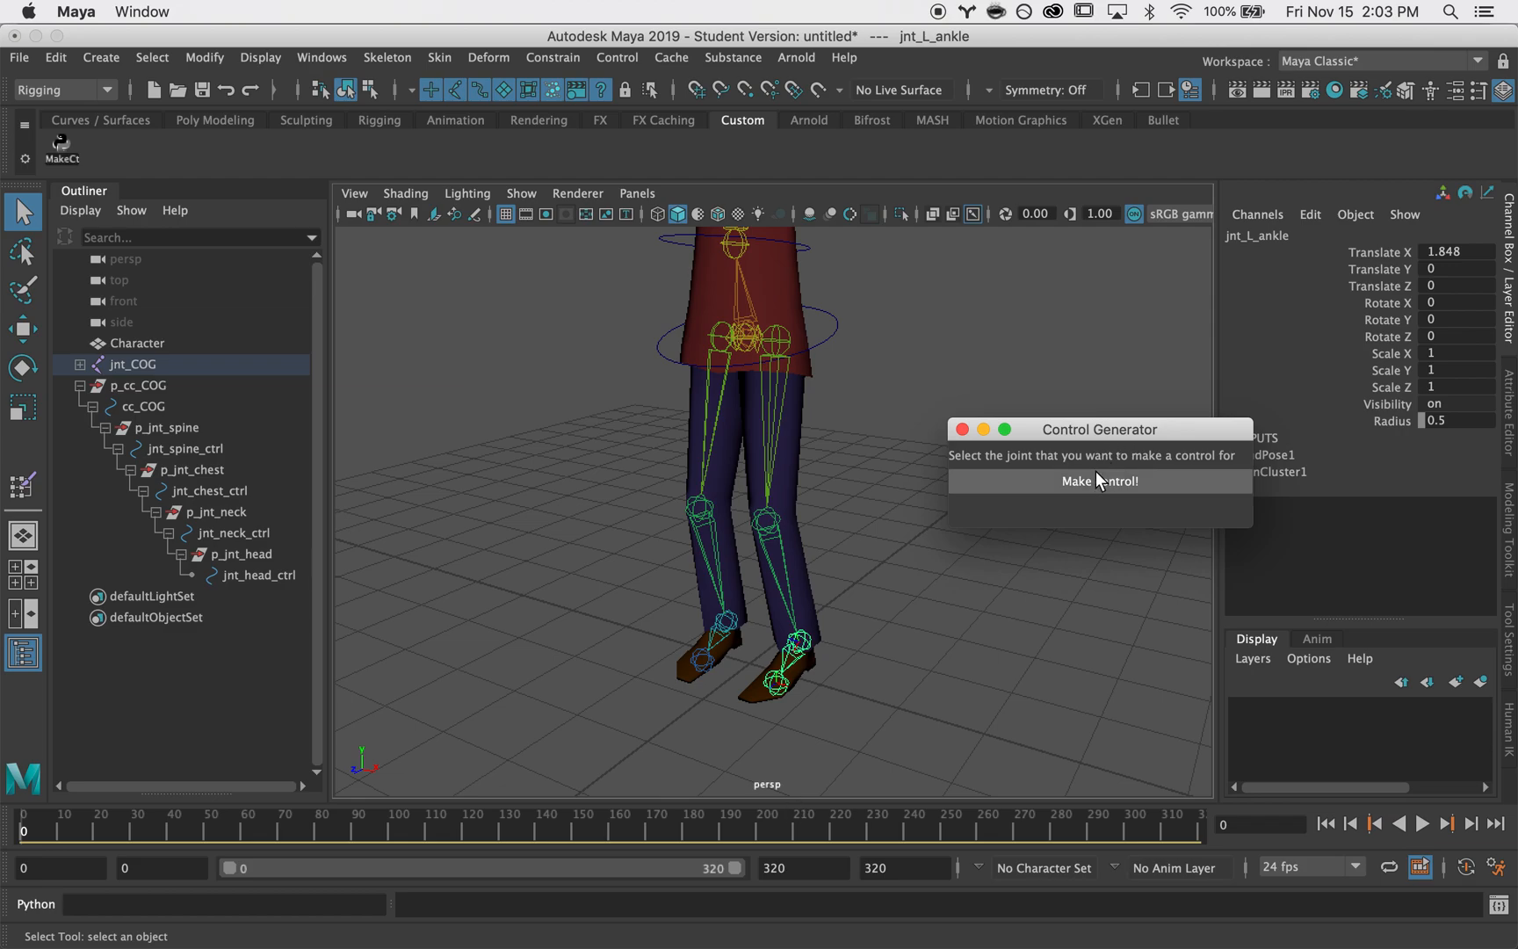
{"action": "left_click", "coordinate": [995, 481]}
{"action": "left_click_drag", "start_coordinate": [858, 544], "coordinate": [980, 551], "text": "alt"}
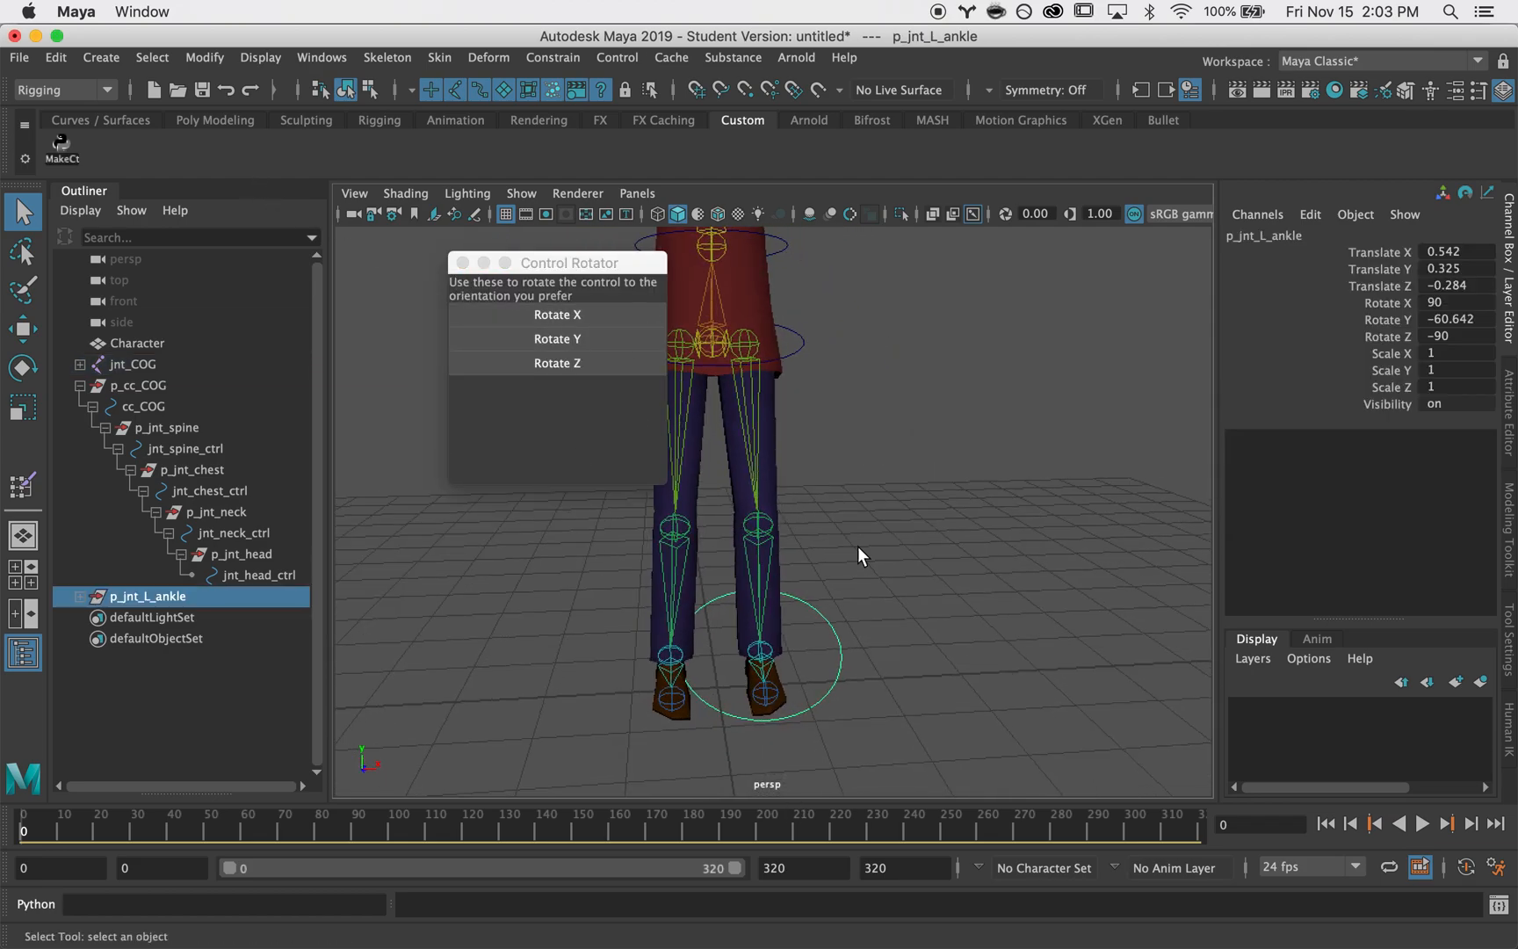
- Scale the p_jnt_L_ankle group uniformly to about 0.4 so the circle fits around the ankle, and deselect it
{"action": "key", "text": "r"}
{"action": "left_click_drag", "start_coordinate": [767, 652], "coordinate": [688, 648]}
{"action": "mouse_move", "coordinate": [904, 645]}
{"action": "left_mouse_down", "text": "alt"}
{"action": "mouse_move", "coordinate": [576, 617]}
{"action": "mouse_move", "coordinate": [725, 644]}
{"action": "mouse_move", "coordinate": [882, 647]}
{"action": "left_mouse_up", "text": "alt"}
{"action": "key", "text": "q"}
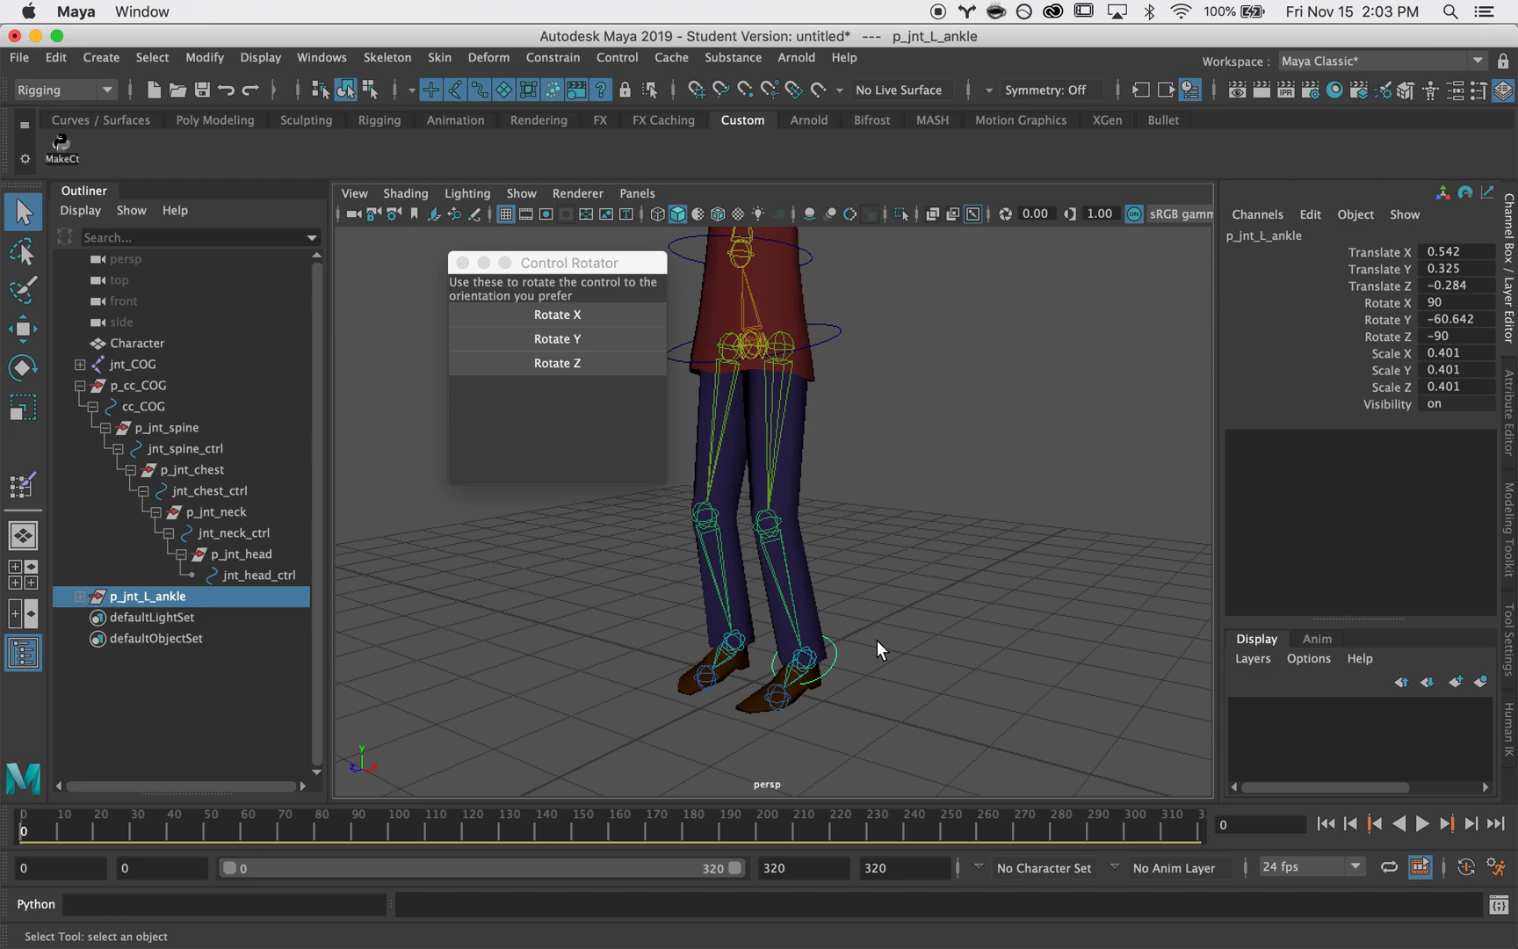
{"action": "left_click", "coordinate": [541, 552]}
- Generate a control for the jnt_L_knee joint and reorient its circle with the Control Rotator
{"action": "left_click", "coordinate": [767, 517]}
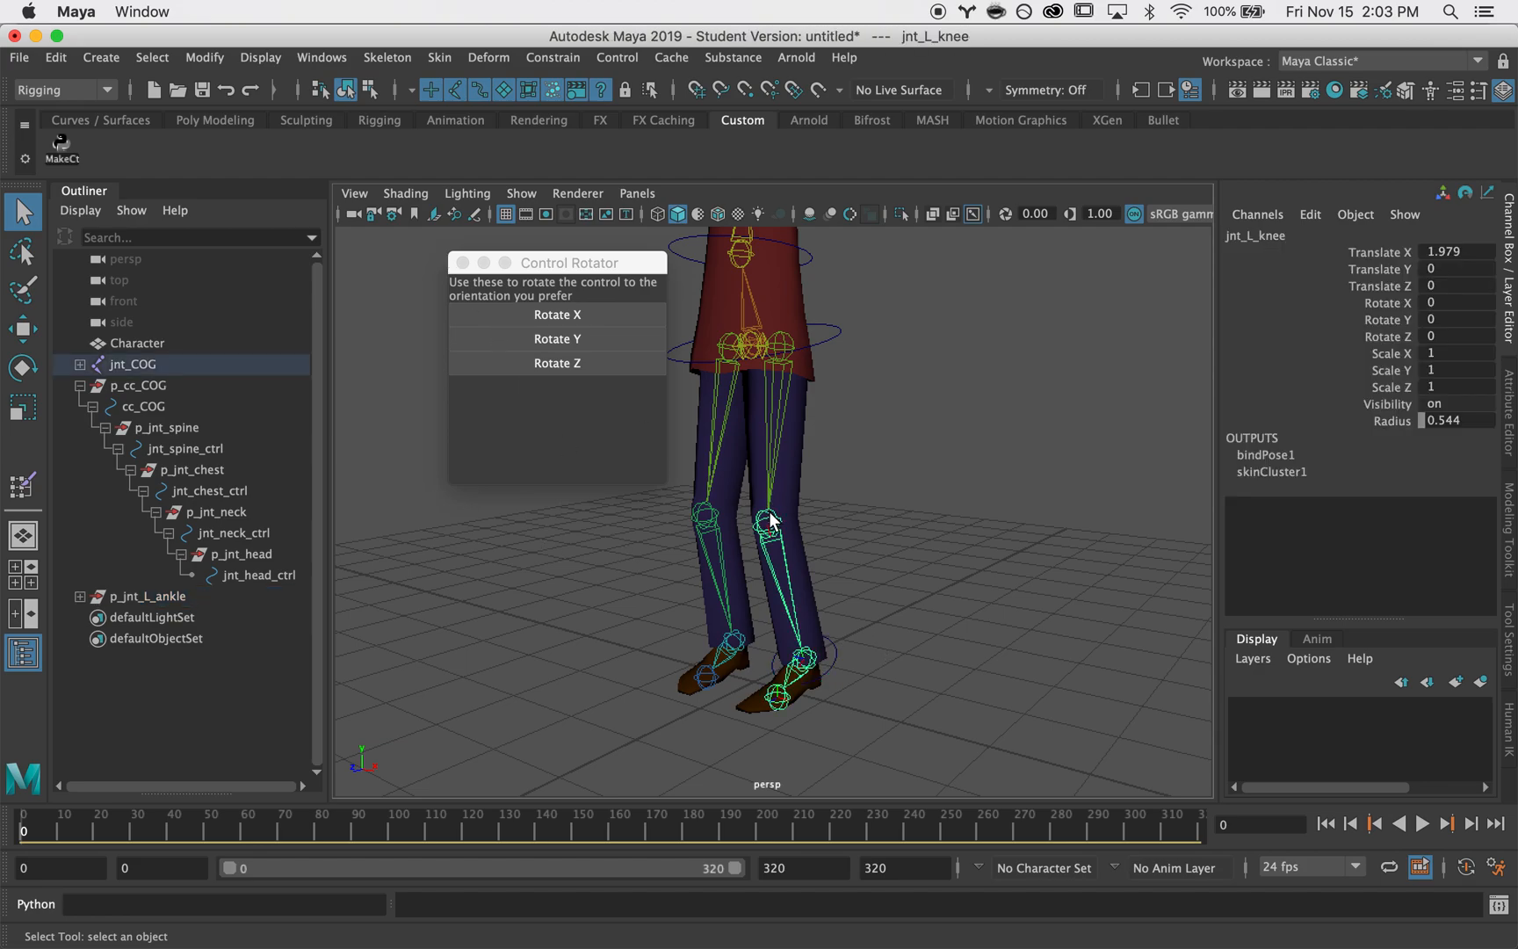
{"action": "left_click", "coordinate": [462, 265]}
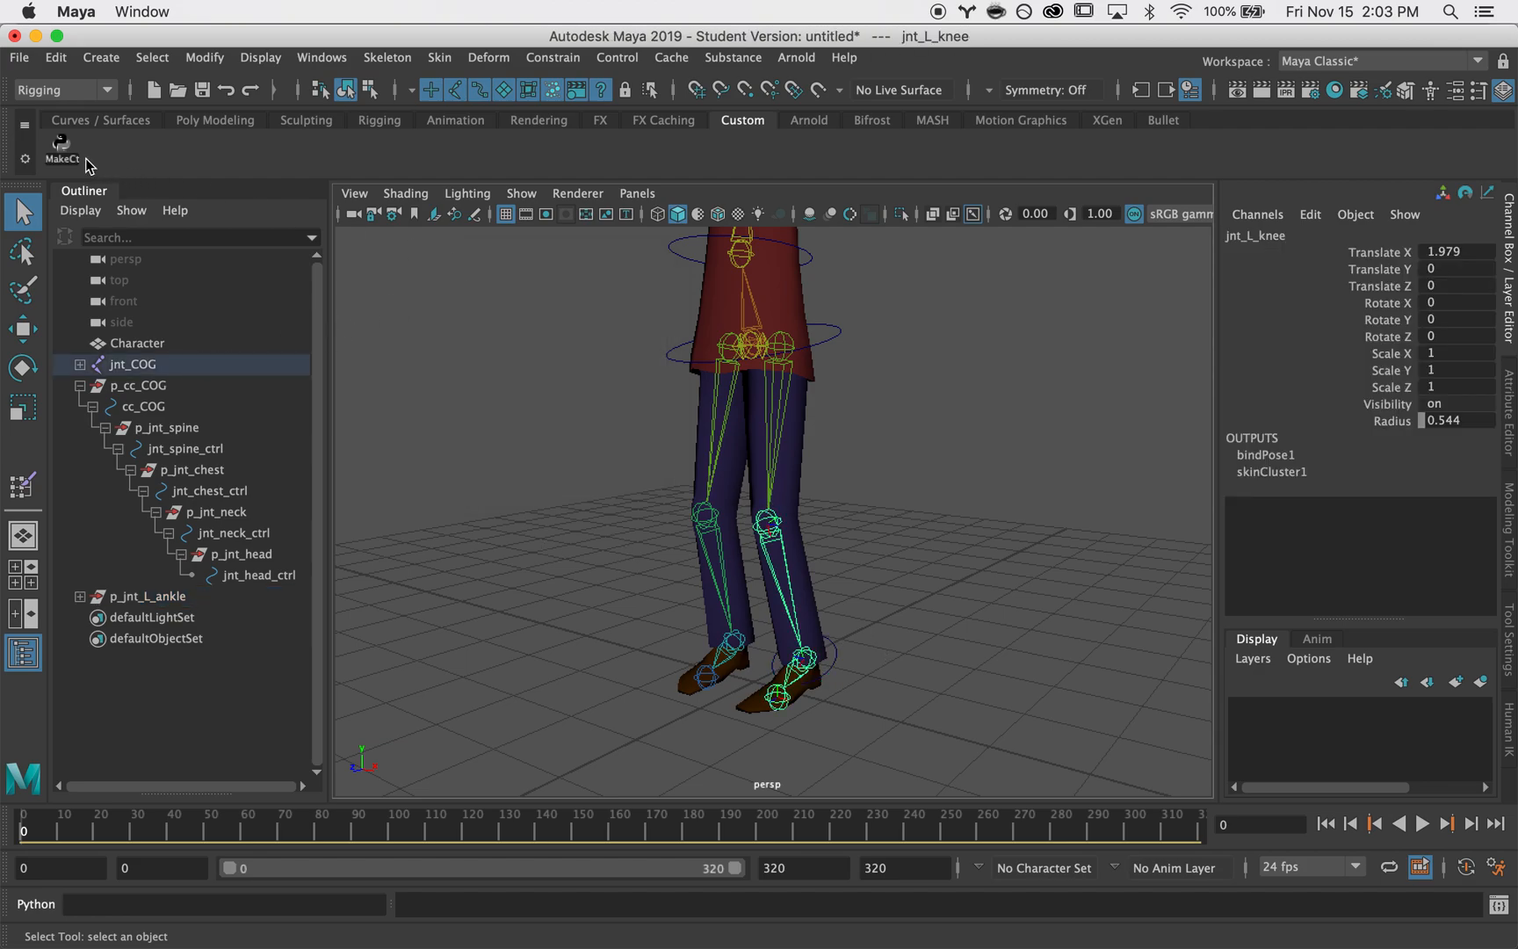
{"action": "left_click", "coordinate": [62, 145]}
{"action": "left_click", "coordinate": [1045, 478]}
{"action": "mouse_move", "coordinate": [870, 564]}
{"action": "left_mouse_down", "text": "alt"}
{"action": "mouse_move", "coordinate": [777, 543]}
{"action": "mouse_move", "coordinate": [856, 555]}
{"action": "left_mouse_up", "text": "alt"}
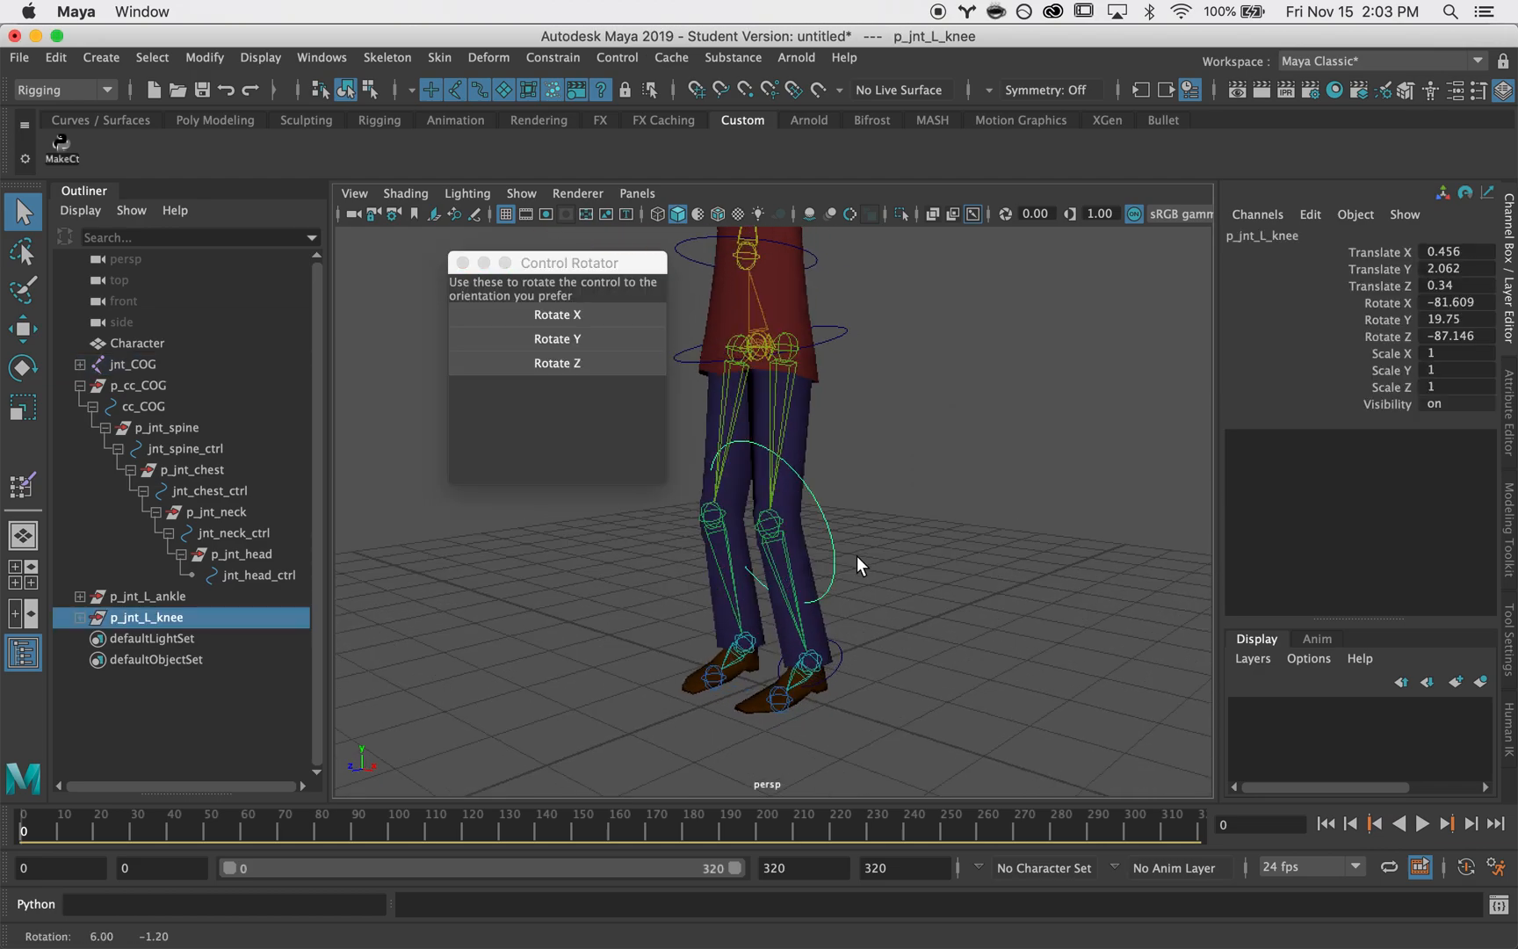
{"action": "left_click", "coordinate": [546, 355]}
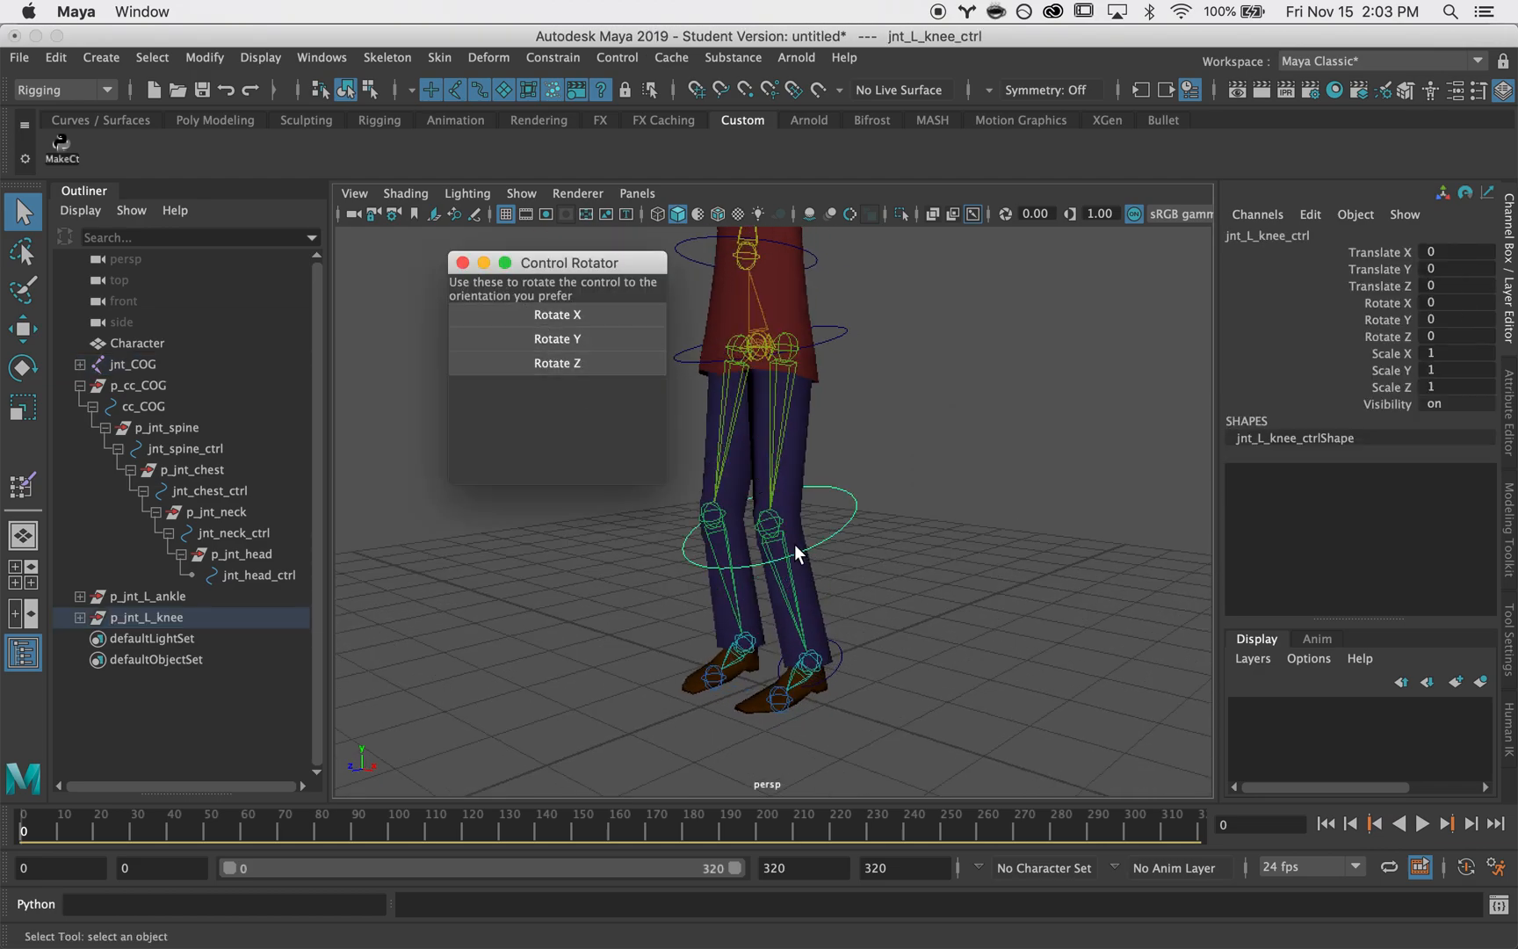
- Scale the p_jnt_L_knee group uniformly to about 0.245 and move it in front of the knee to about Translate Z 2.1
{"action": "left_click", "coordinate": [179, 613]}
{"action": "key", "text": "r"}
{"action": "left_click_drag", "start_coordinate": [769, 530], "coordinate": [651, 555]}
{"action": "key", "text": "w"}
{"action": "left_click_drag", "start_coordinate": [897, 566], "coordinate": [625, 530], "text": "alt"}
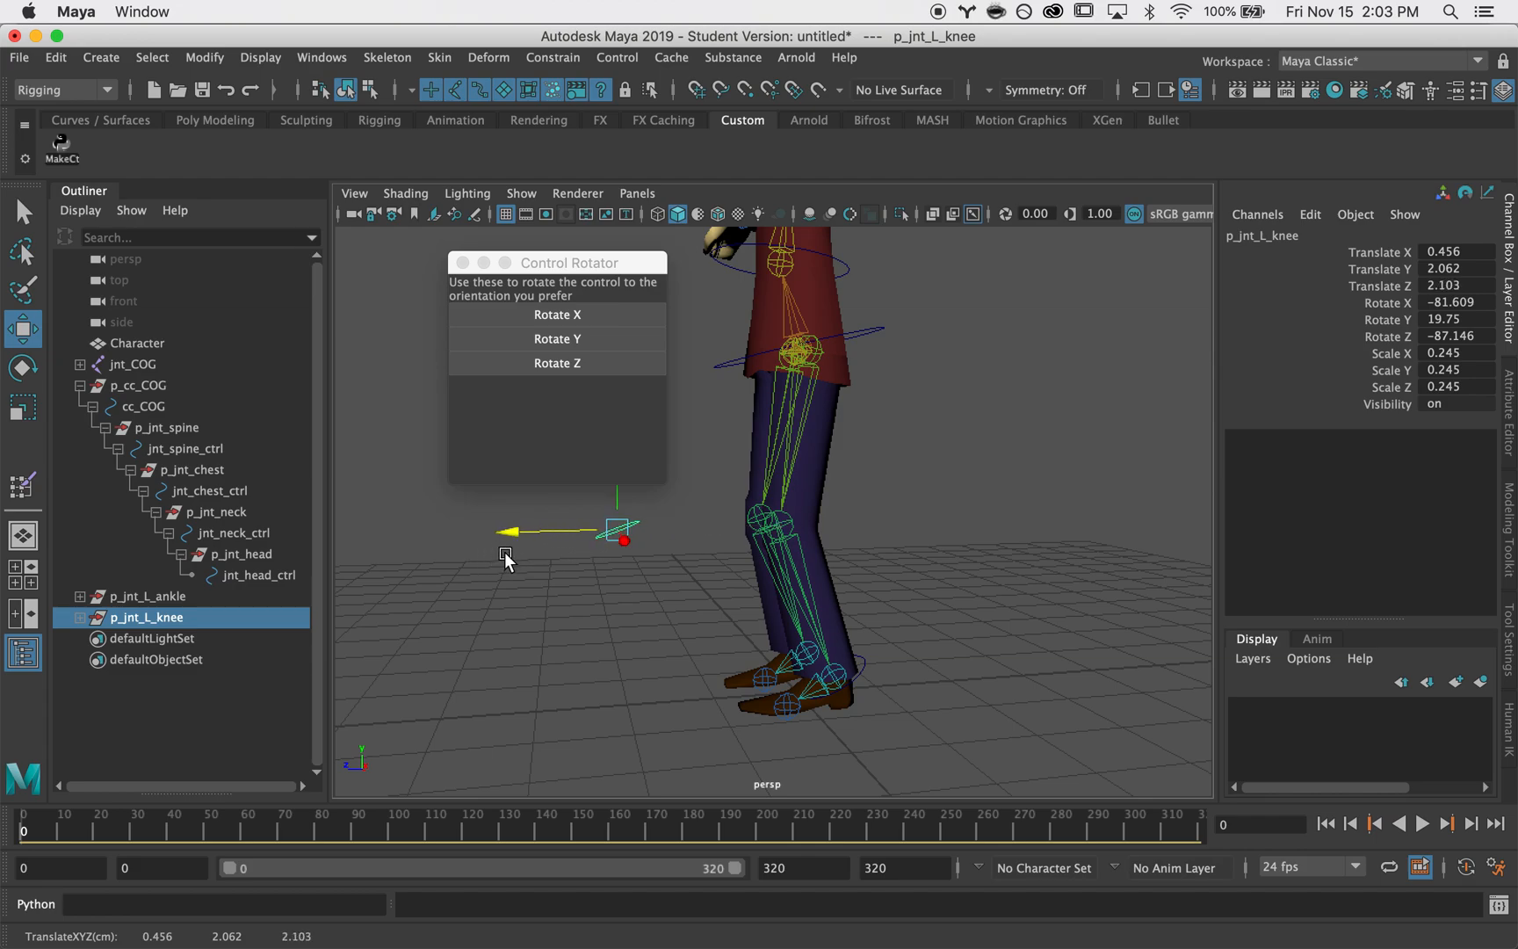
- Rotate p_jnt_L_knee to face forward, about -1.9, 82.1, -1.9, and scale it uniformly to about 0.149
{"action": "key", "text": "e"}
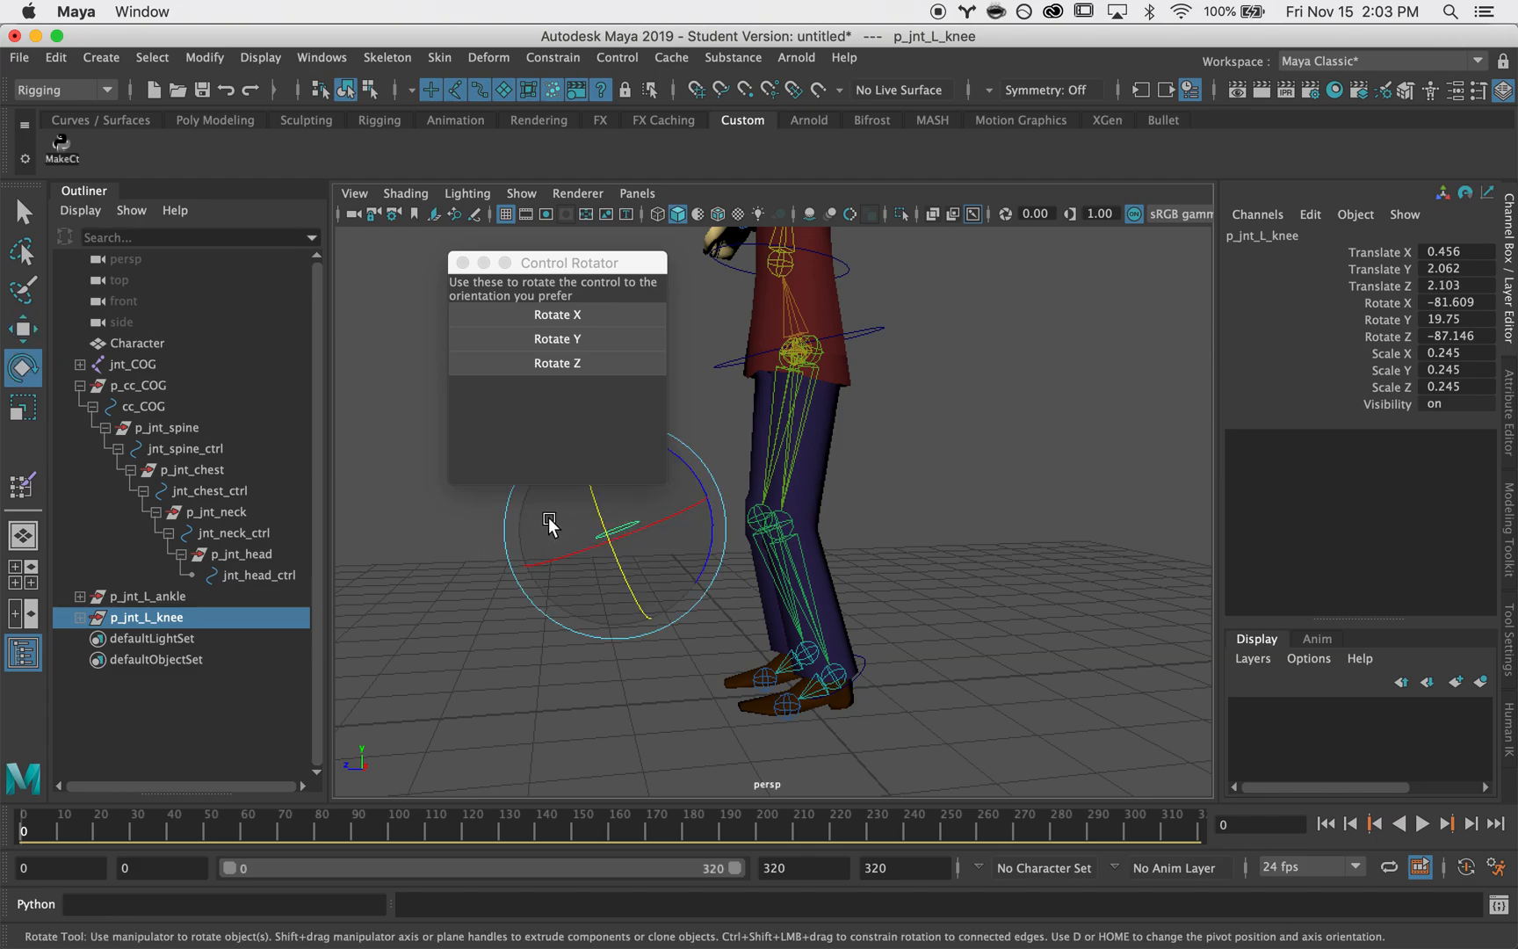
{"action": "left_click_drag", "start_coordinate": [571, 266], "coordinate": [492, 98]}
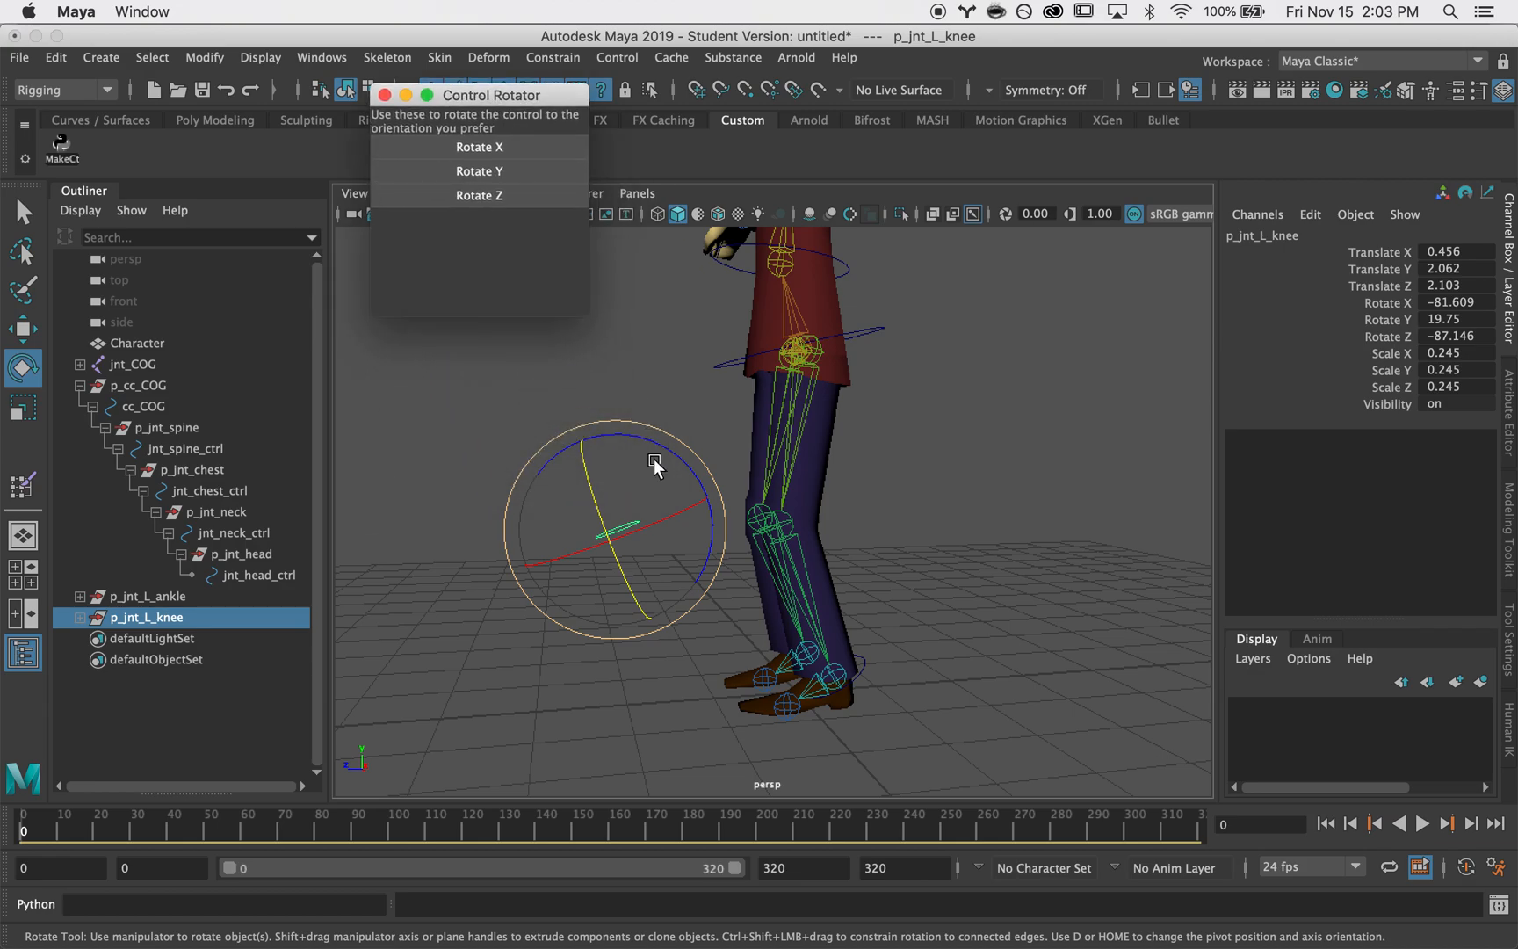
{"action": "left_click_drag", "start_coordinate": [657, 439], "coordinate": [486, 417]}
{"action": "left_click_drag", "start_coordinate": [568, 468], "coordinate": [428, 526], "text": "alt"}
{"action": "left_click_drag", "start_coordinate": [645, 458], "coordinate": [754, 555]}
{"action": "key", "text": "r"}
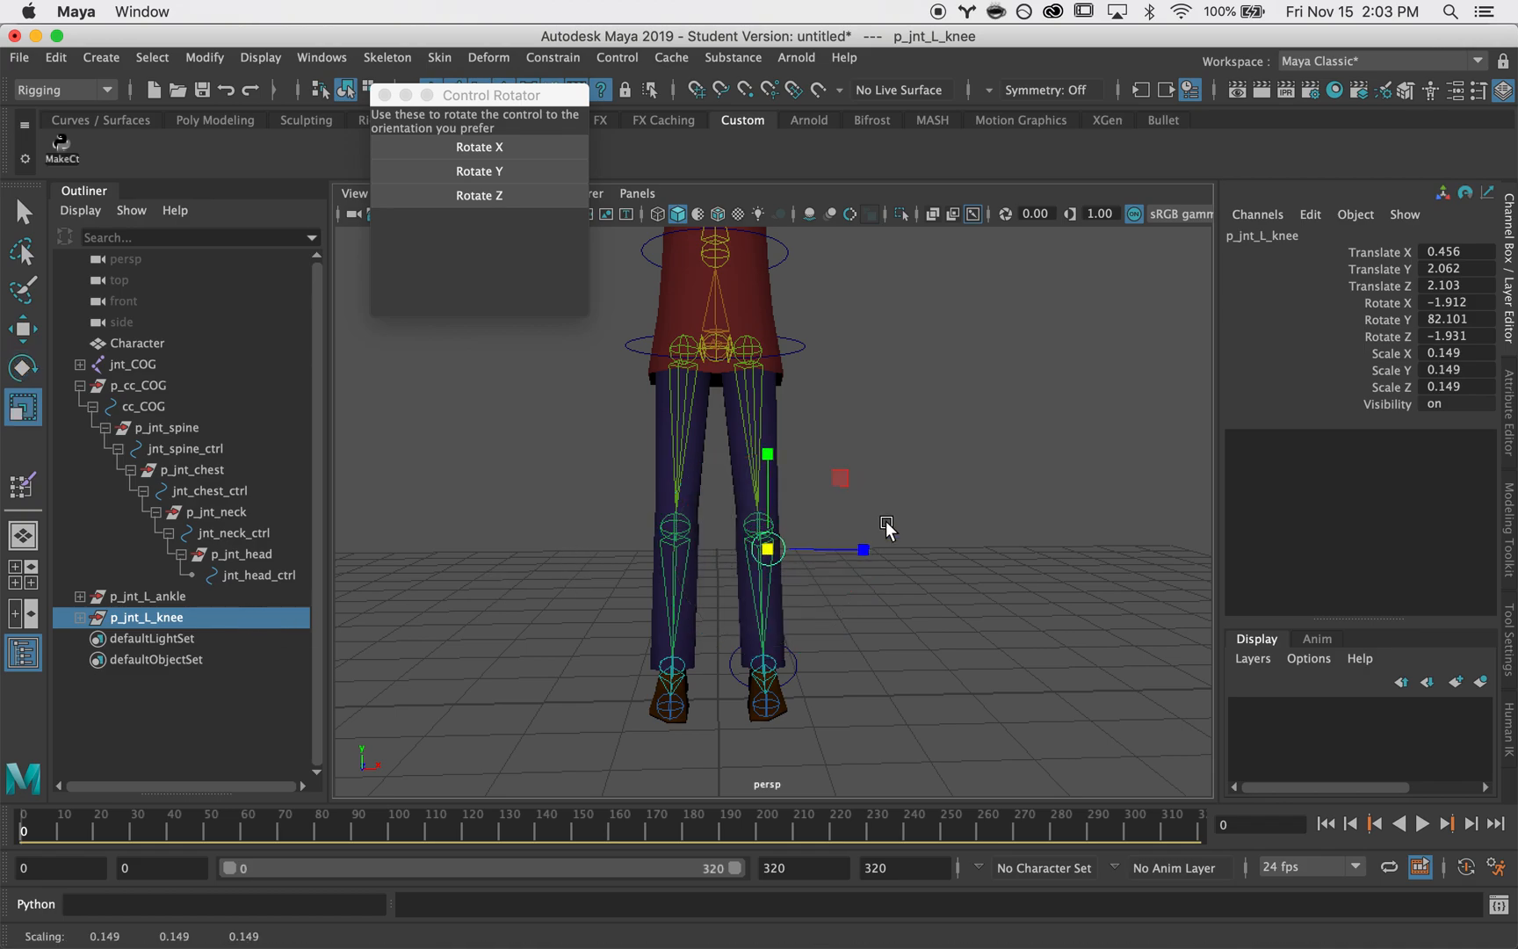
{"action": "key", "text": "q"}
{"action": "left_click", "coordinate": [931, 532]}
- Generate a control for the jnt_L_foot joint and rotate its circle about Y and Z until it stands upright
{"action": "left_click_drag", "start_coordinate": [932, 531], "coordinate": [695, 618], "text": "alt"}
{"action": "left_click_drag", "start_coordinate": [766, 549], "coordinate": [795, 623], "text": "alt"}
{"action": "left_click", "coordinate": [780, 702]}
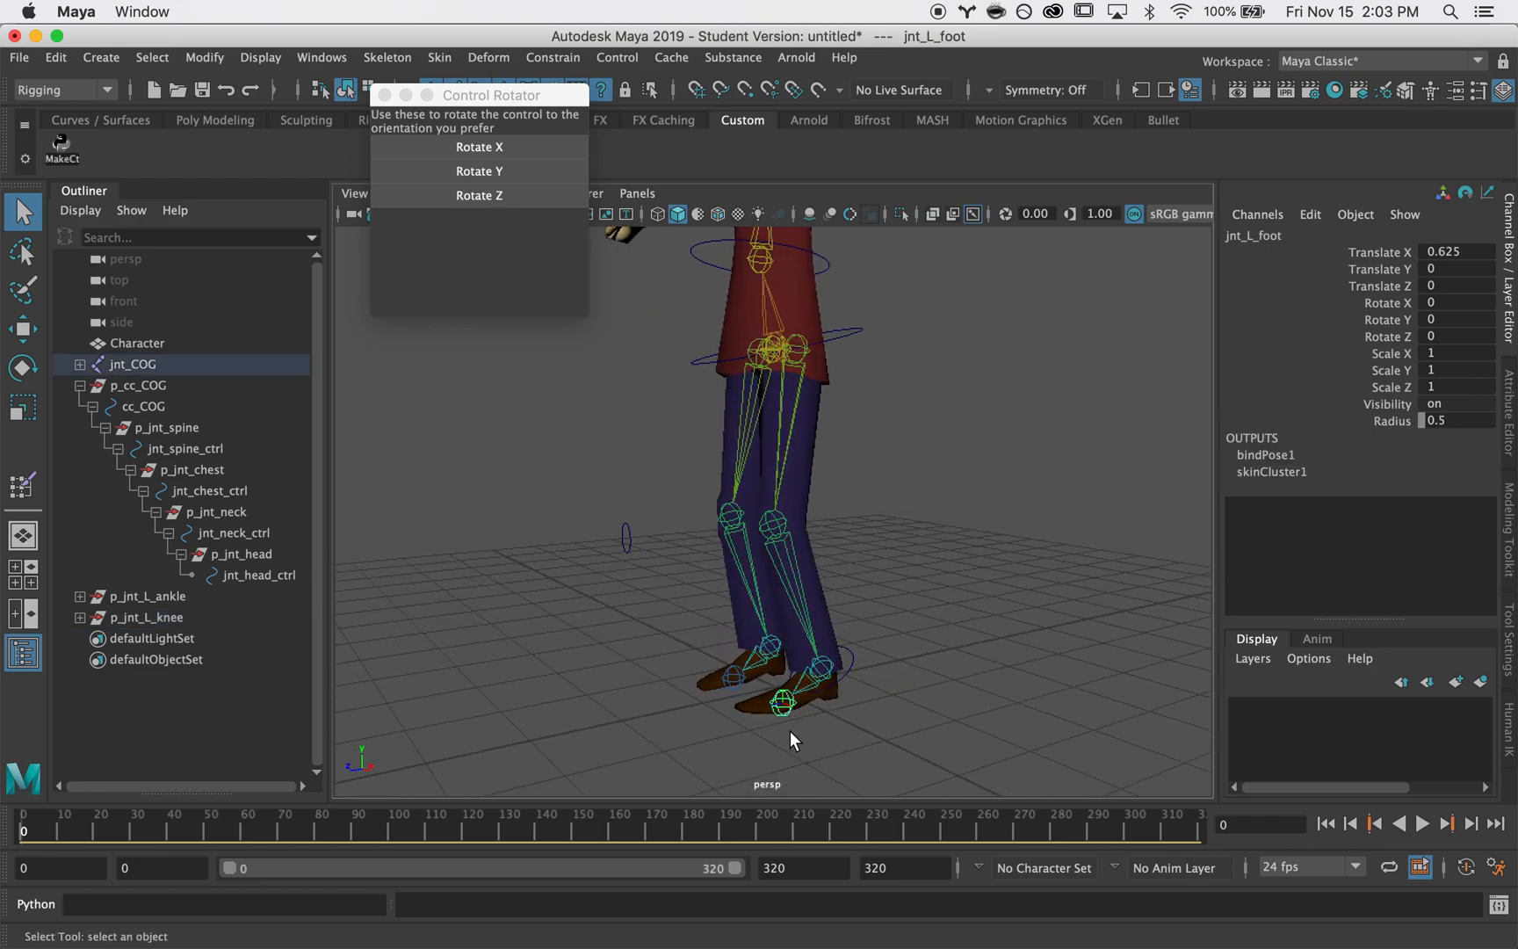
{"action": "left_click", "coordinate": [384, 95]}
{"action": "left_click", "coordinate": [1147, 485]}
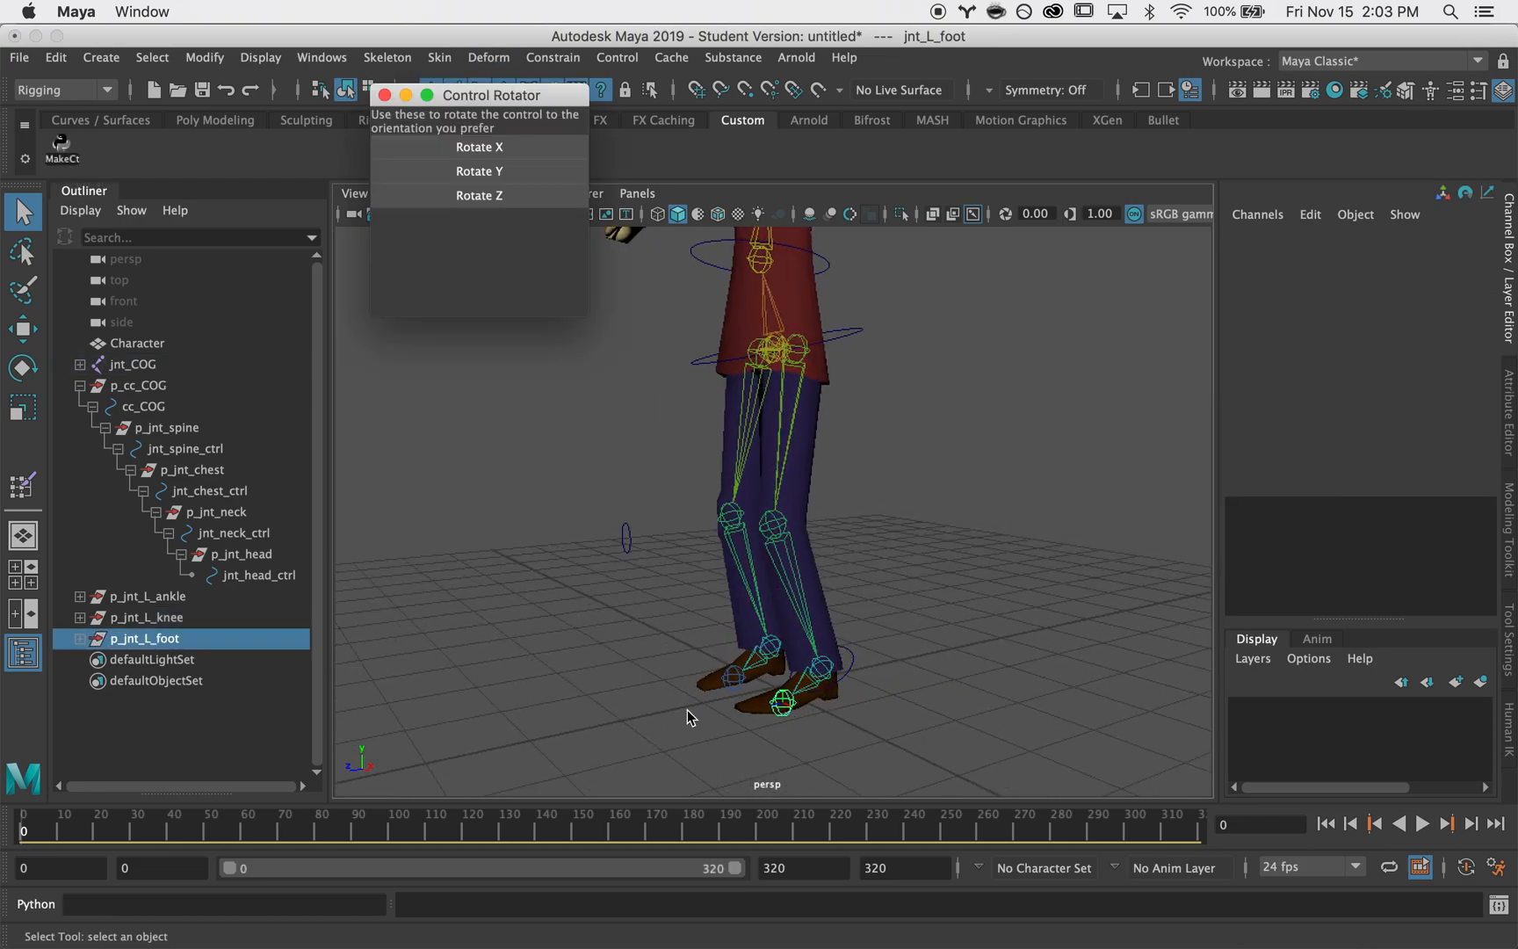
{"action": "left_click", "coordinate": [457, 172]}
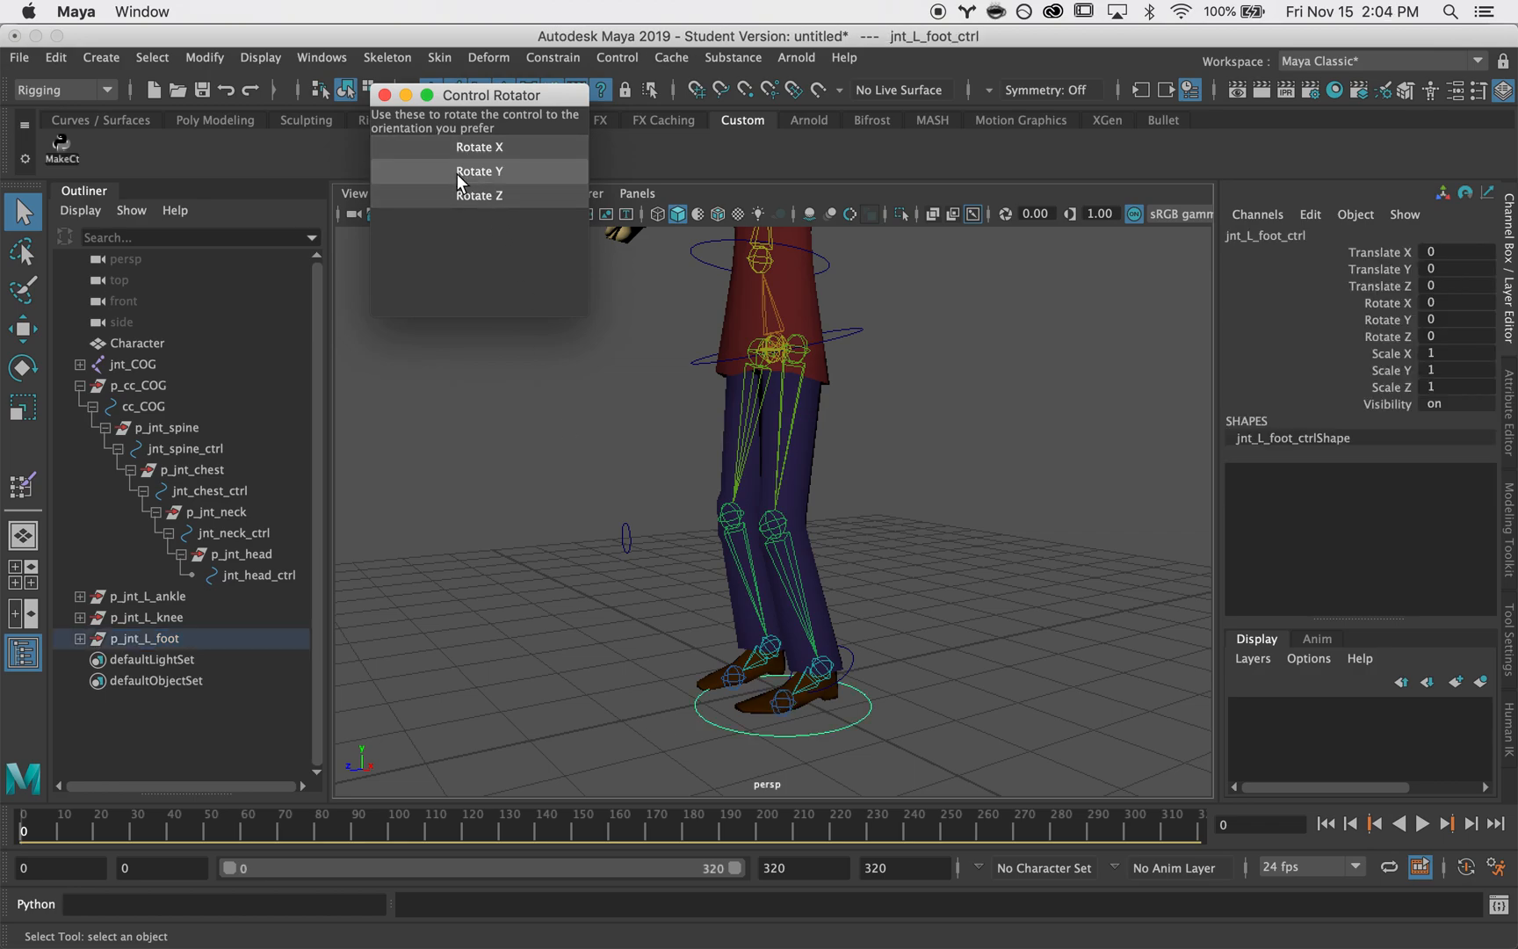
{"action": "left_click", "coordinate": [460, 195]}
{"action": "mouse_move", "coordinate": [755, 650]}
{"action": "left_mouse_down", "text": "alt"}
{"action": "mouse_move", "coordinate": [807, 663]}
{"action": "mouse_move", "coordinate": [924, 651]}
{"action": "mouse_move", "coordinate": [738, 659]}
{"action": "left_mouse_up", "text": "alt"}
- Scale the p_jnt_L_foot group to about 0.216, with Scale Y about 0.247, and close the Control Rotator
{"action": "left_click", "coordinate": [127, 638]}
{"action": "key", "text": "r"}
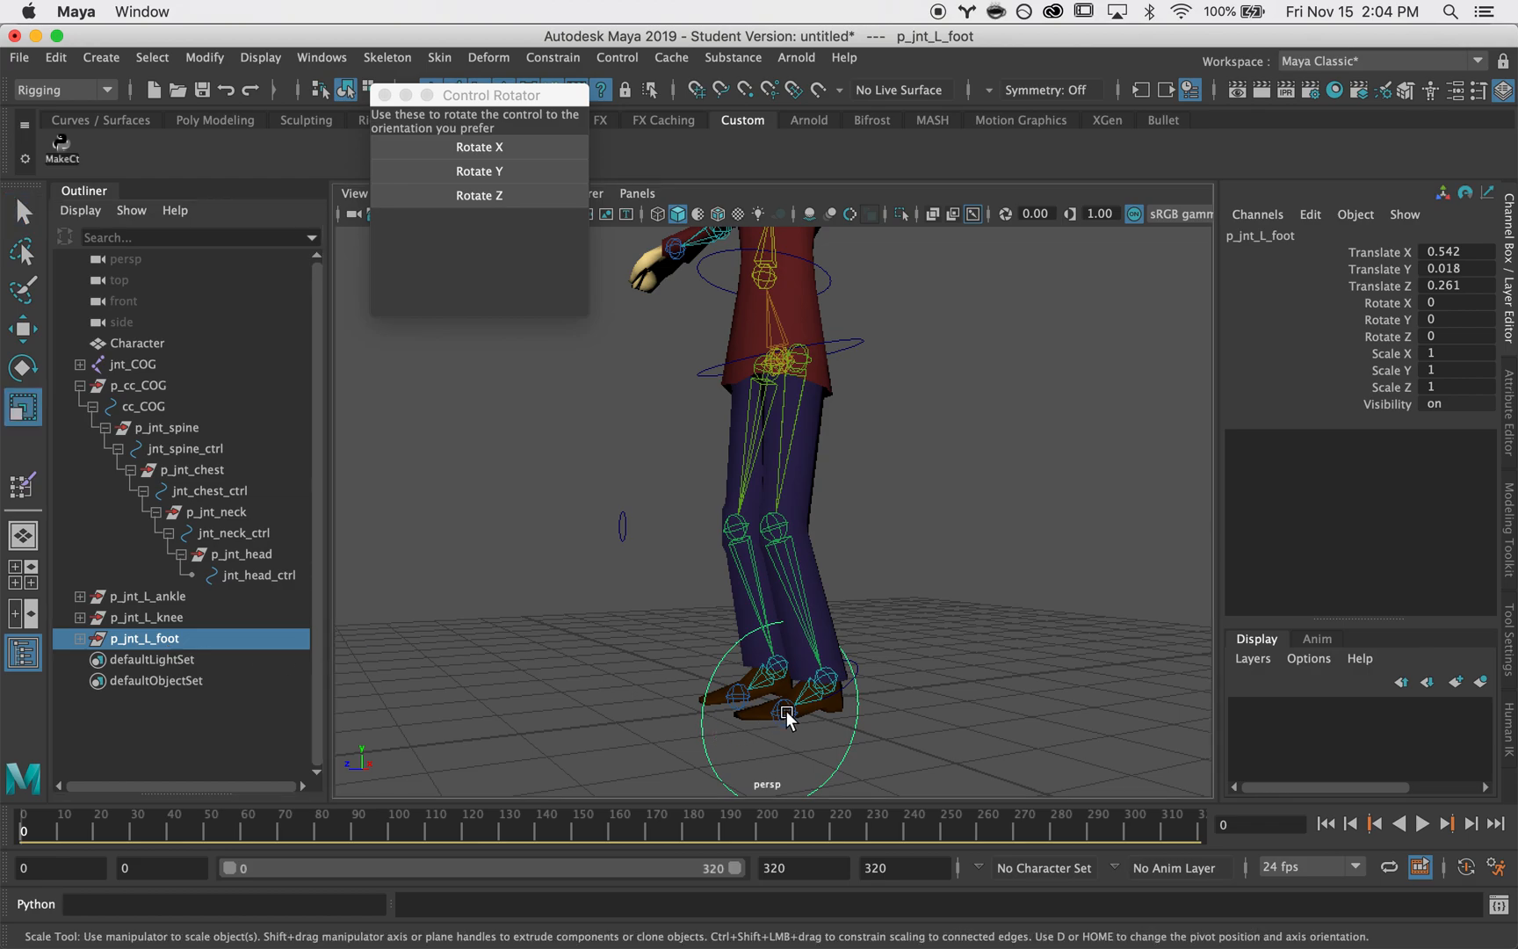
{"action": "left_click_drag", "start_coordinate": [784, 711], "coordinate": [672, 740]}
{"action": "key", "text": "f"}
{"action": "right_click_drag", "start_coordinate": [868, 597], "coordinate": [785, 612], "text": "alt"}
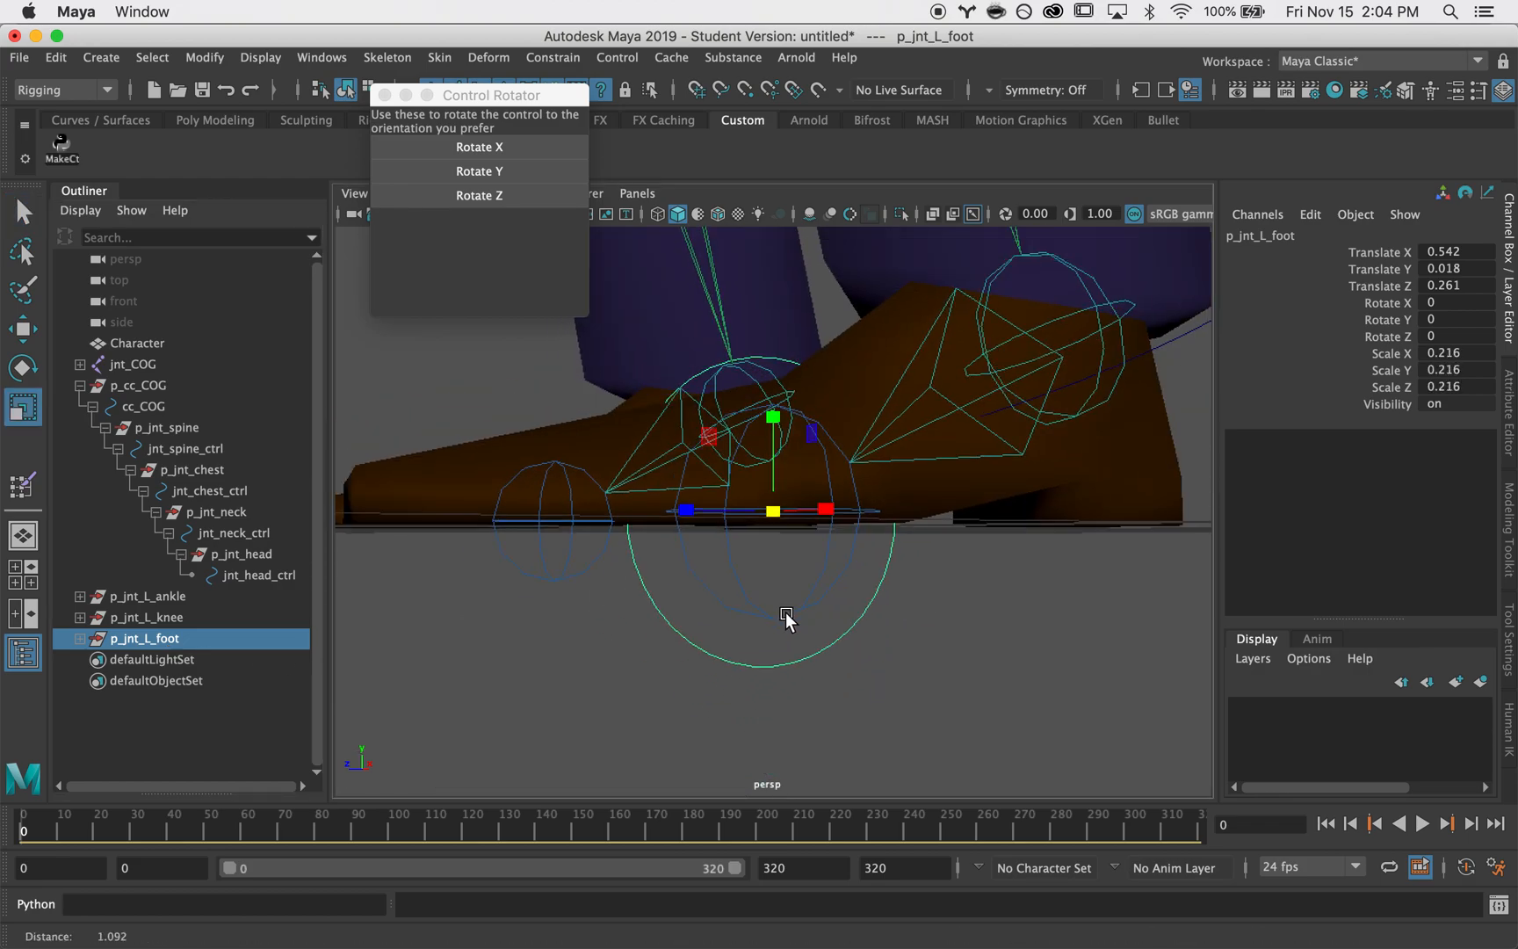
{"action": "left_click_drag", "start_coordinate": [786, 612], "coordinate": [748, 552], "text": "alt"}
{"action": "key", "text": "w"}
{"action": "left_click_drag", "start_coordinate": [719, 400], "coordinate": [716, 473], "text": "alt"}
{"action": "key", "text": "r"}
{"action": "key", "text": "q"}
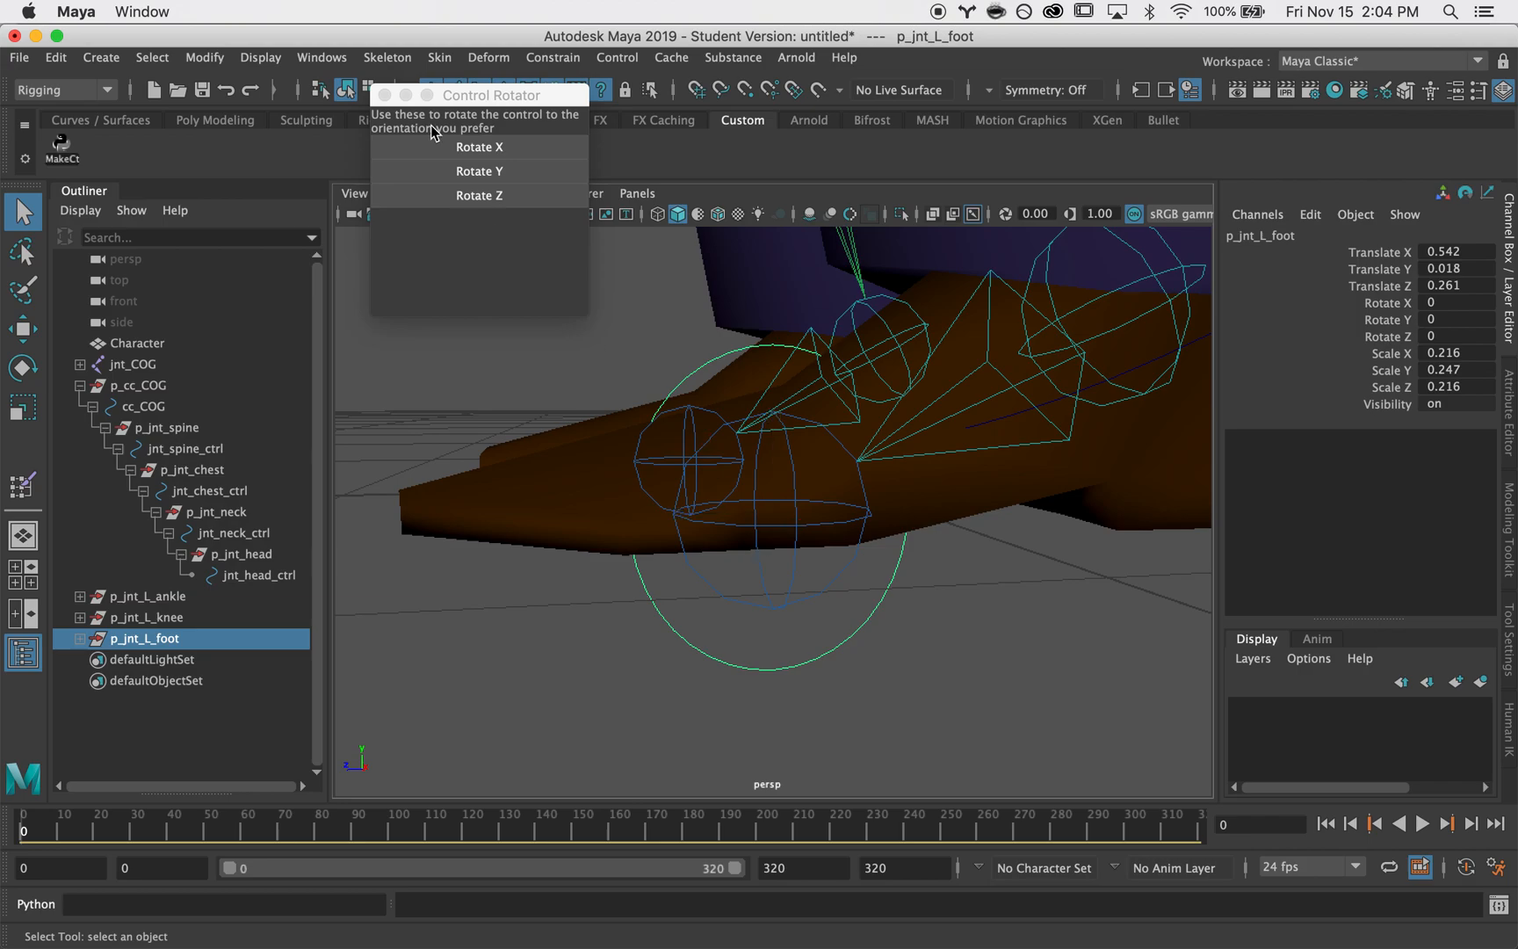
{"action": "left_click", "coordinate": [384, 95]}
- Generate a control circle for the jnt_R_ankle joint with the Control Generator
{"action": "left_click_drag", "start_coordinate": [1037, 496], "coordinate": [752, 535], "text": "alt"}
{"action": "scroll", "coordinate": [952, 613], "scroll_direction": "down", "scroll_amount": 3}
{"action": "left_click_drag", "start_coordinate": [953, 613], "coordinate": [933, 574], "text": "alt"}
{"action": "right_click_drag", "start_coordinate": [930, 572], "coordinate": [857, 538], "text": "alt"}
{"action": "middle_click_drag", "start_coordinate": [857, 538], "coordinate": [866, 575], "text": "alt"}
{"action": "right_click_drag", "start_coordinate": [667, 569], "coordinate": [722, 562], "text": "alt"}
{"action": "middle_click_drag", "start_coordinate": [722, 562], "coordinate": [728, 542], "text": "alt"}
{"action": "left_click", "coordinate": [701, 581]}
{"action": "left_click", "coordinate": [59, 148]}
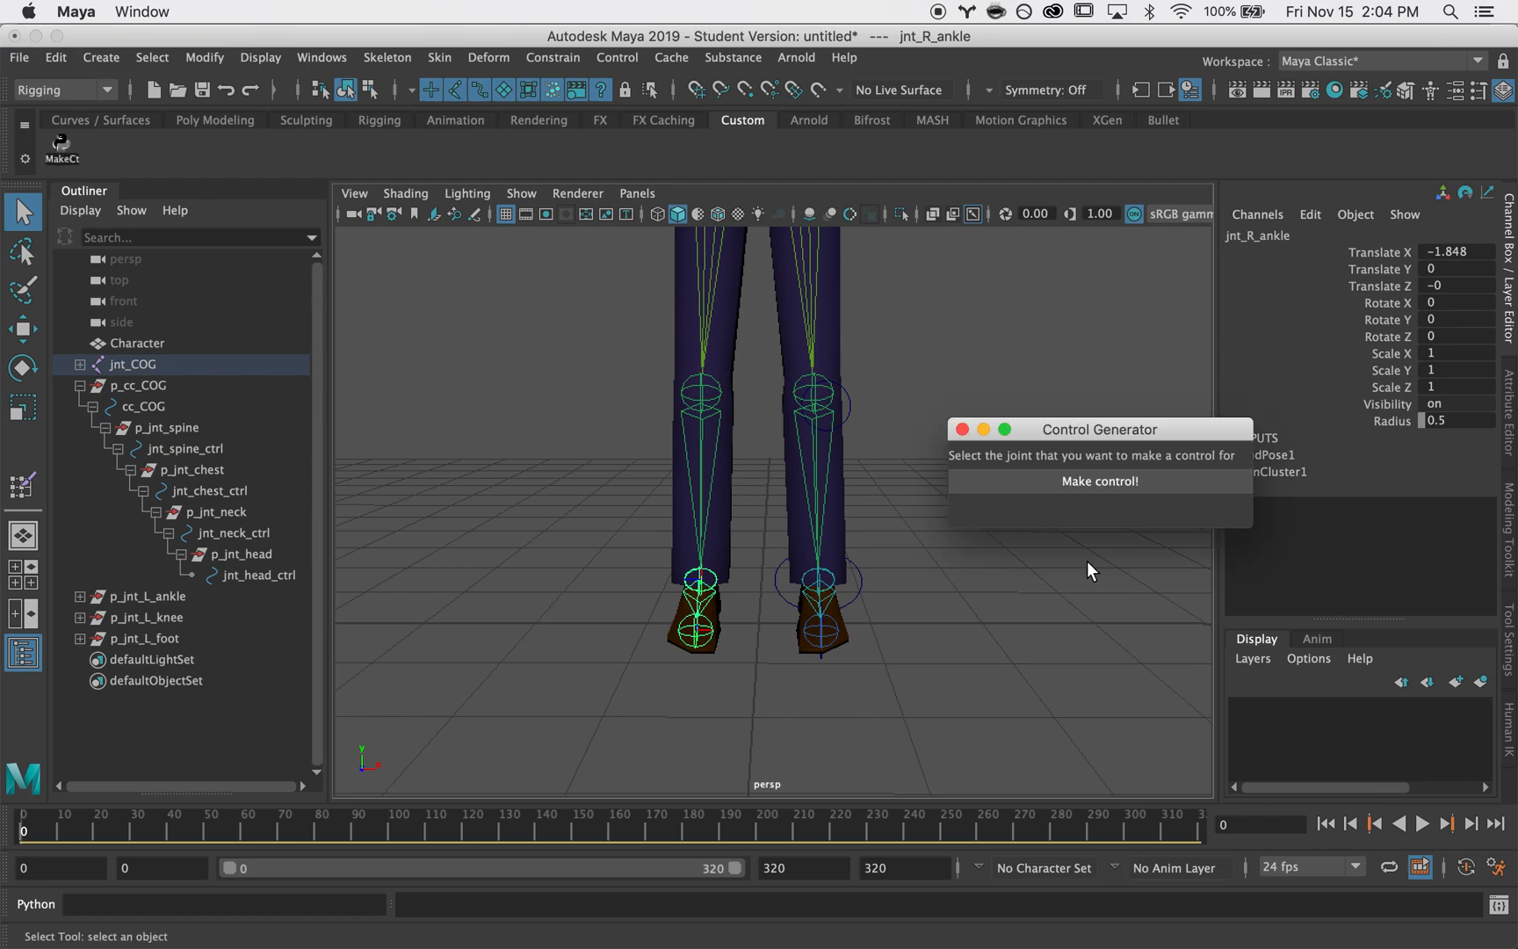
{"action": "left_click", "coordinate": [1071, 476]}
- Scale the p_jnt_R_ankle group uniformly to about 0.39 to match the opposite ankle's control
{"action": "left_click_drag", "start_coordinate": [959, 612], "coordinate": [1019, 630], "text": "alt"}
{"action": "left_click", "coordinate": [184, 658]}
{"action": "key", "text": "r"}
{"action": "left_click_drag", "start_coordinate": [693, 578], "coordinate": [594, 581]}
{"action": "key", "text": "q"}
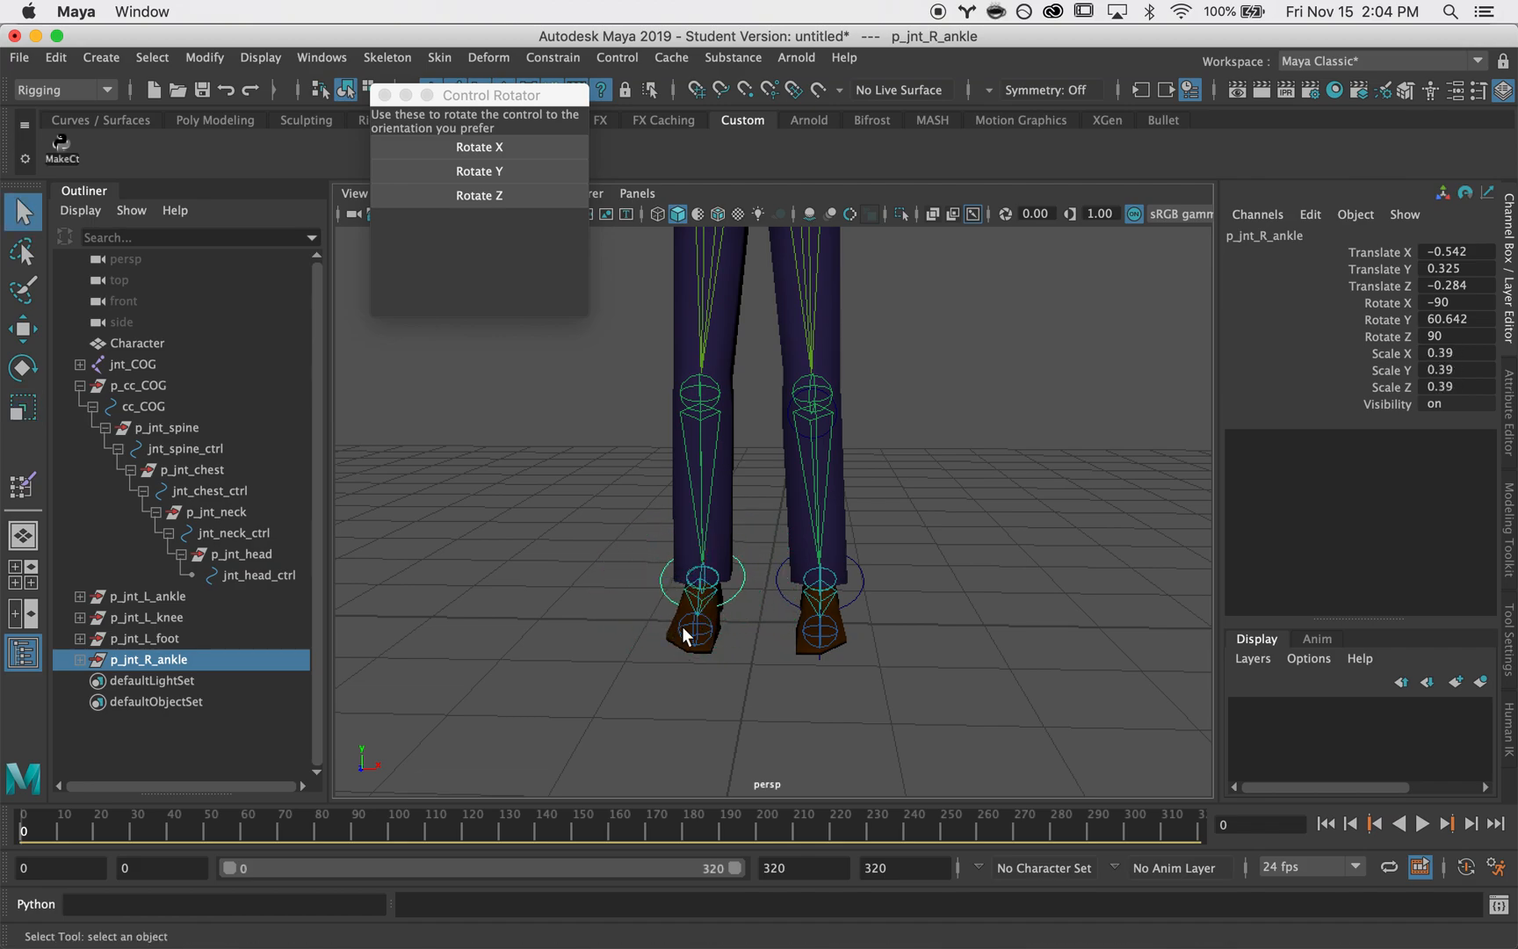
- Generate a control for the jnt_R_foot joint and rotate its circle about X and Y until it stands upright
{"action": "left_click", "coordinate": [694, 628]}
{"action": "left_click", "coordinate": [385, 95]}
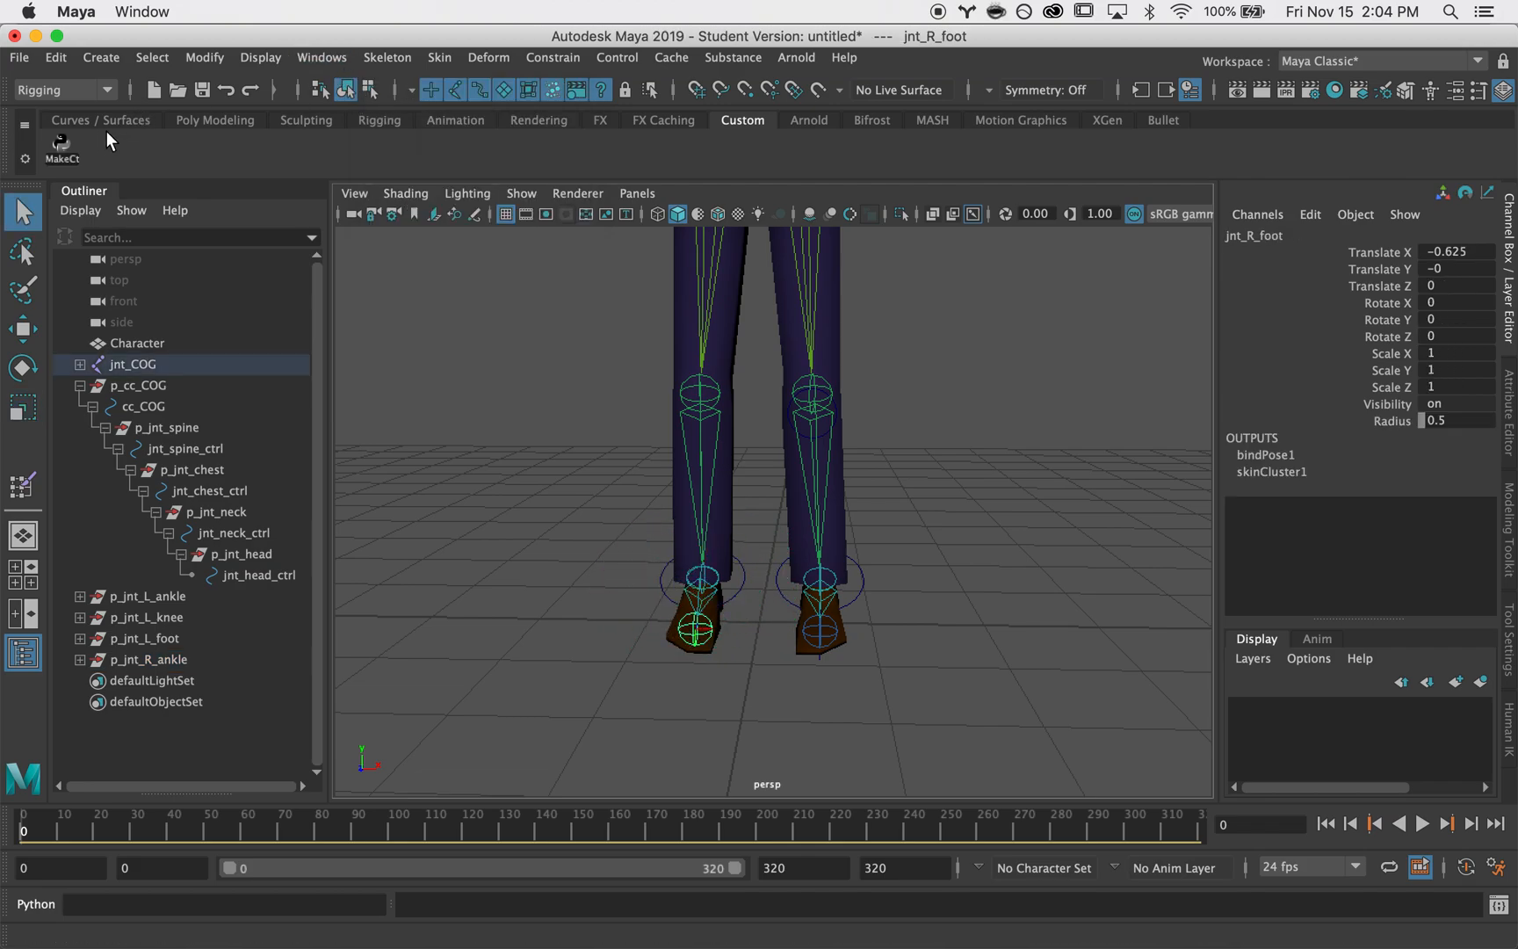
{"action": "left_click", "coordinate": [60, 145]}
{"action": "left_click", "coordinate": [1037, 485]}
{"action": "left_click_drag", "start_coordinate": [1001, 708], "coordinate": [869, 733], "text": "alt"}
{"action": "left_click", "coordinate": [435, 145]}
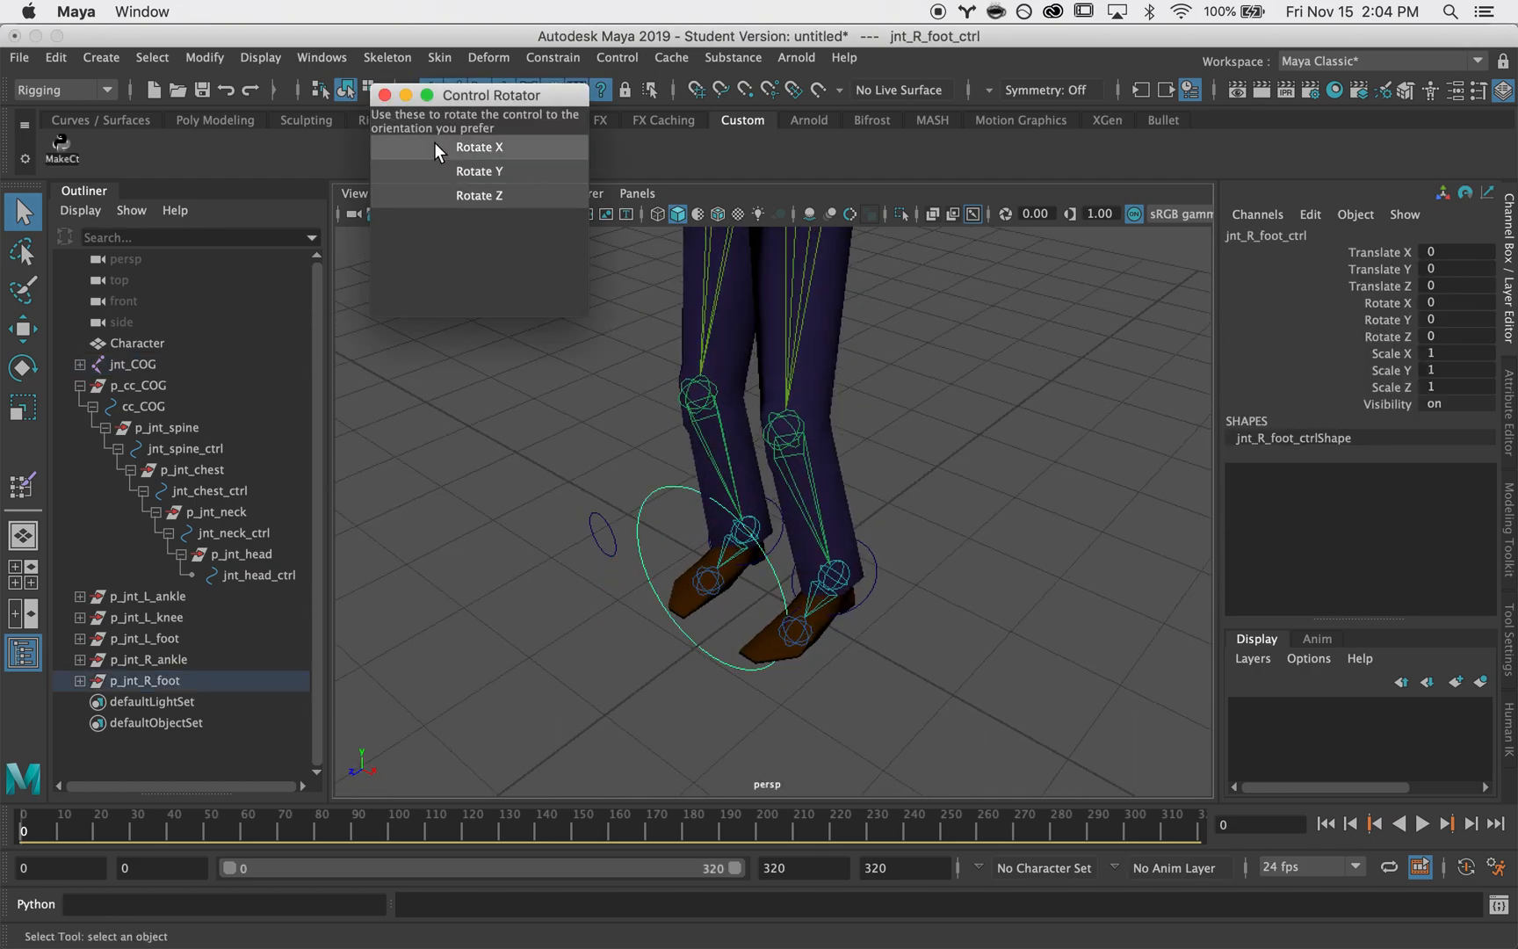
{"action": "left_click", "coordinate": [462, 171]}
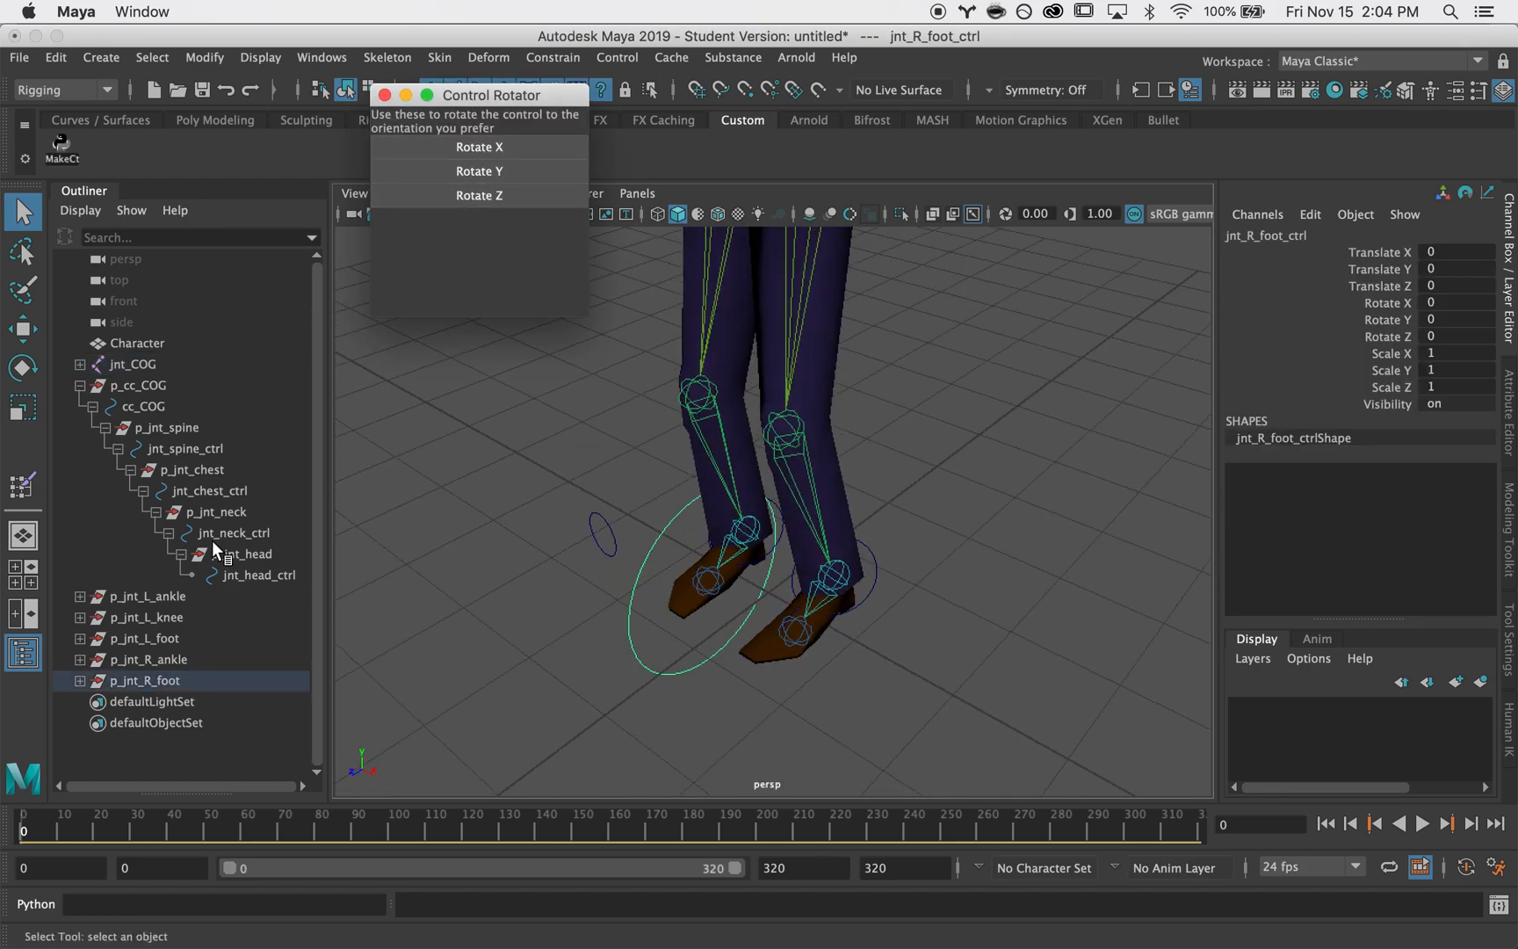
- Scale the p_jnt_R_foot group uniformly to about 0.233 so the circle fits around the right foot
{"action": "left_click", "coordinate": [154, 680]}
{"action": "key", "text": "r"}
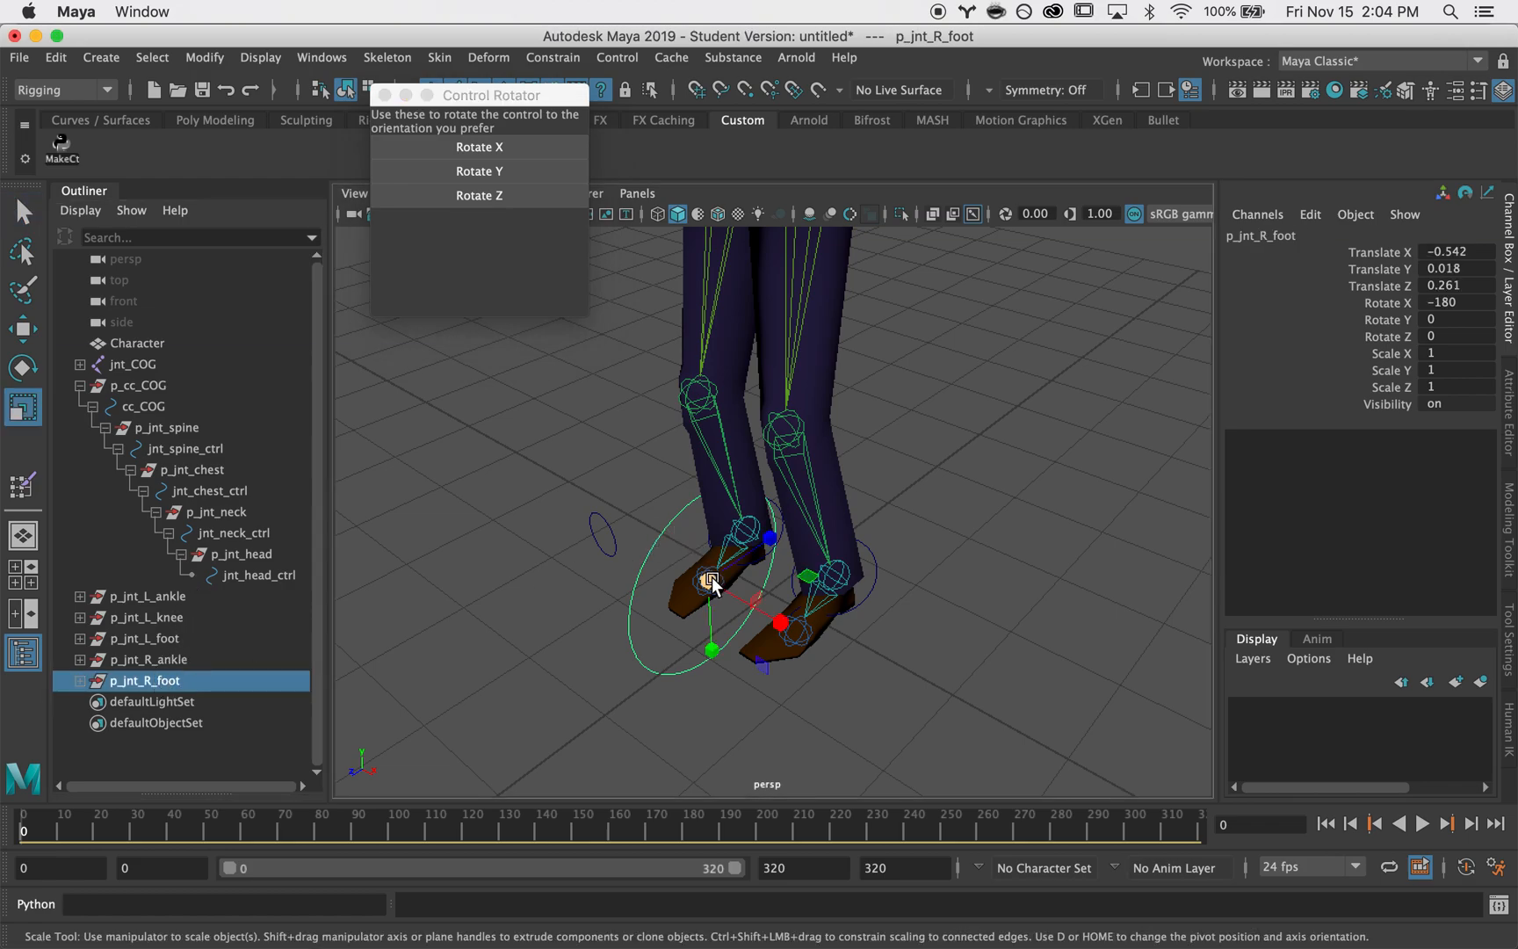
{"action": "left_click_drag", "start_coordinate": [712, 582], "coordinate": [655, 582]}
{"action": "left_click_drag", "start_coordinate": [566, 616], "coordinate": [510, 547], "text": "alt"}
{"action": "left_click_drag", "start_coordinate": [727, 621], "coordinate": [718, 622]}
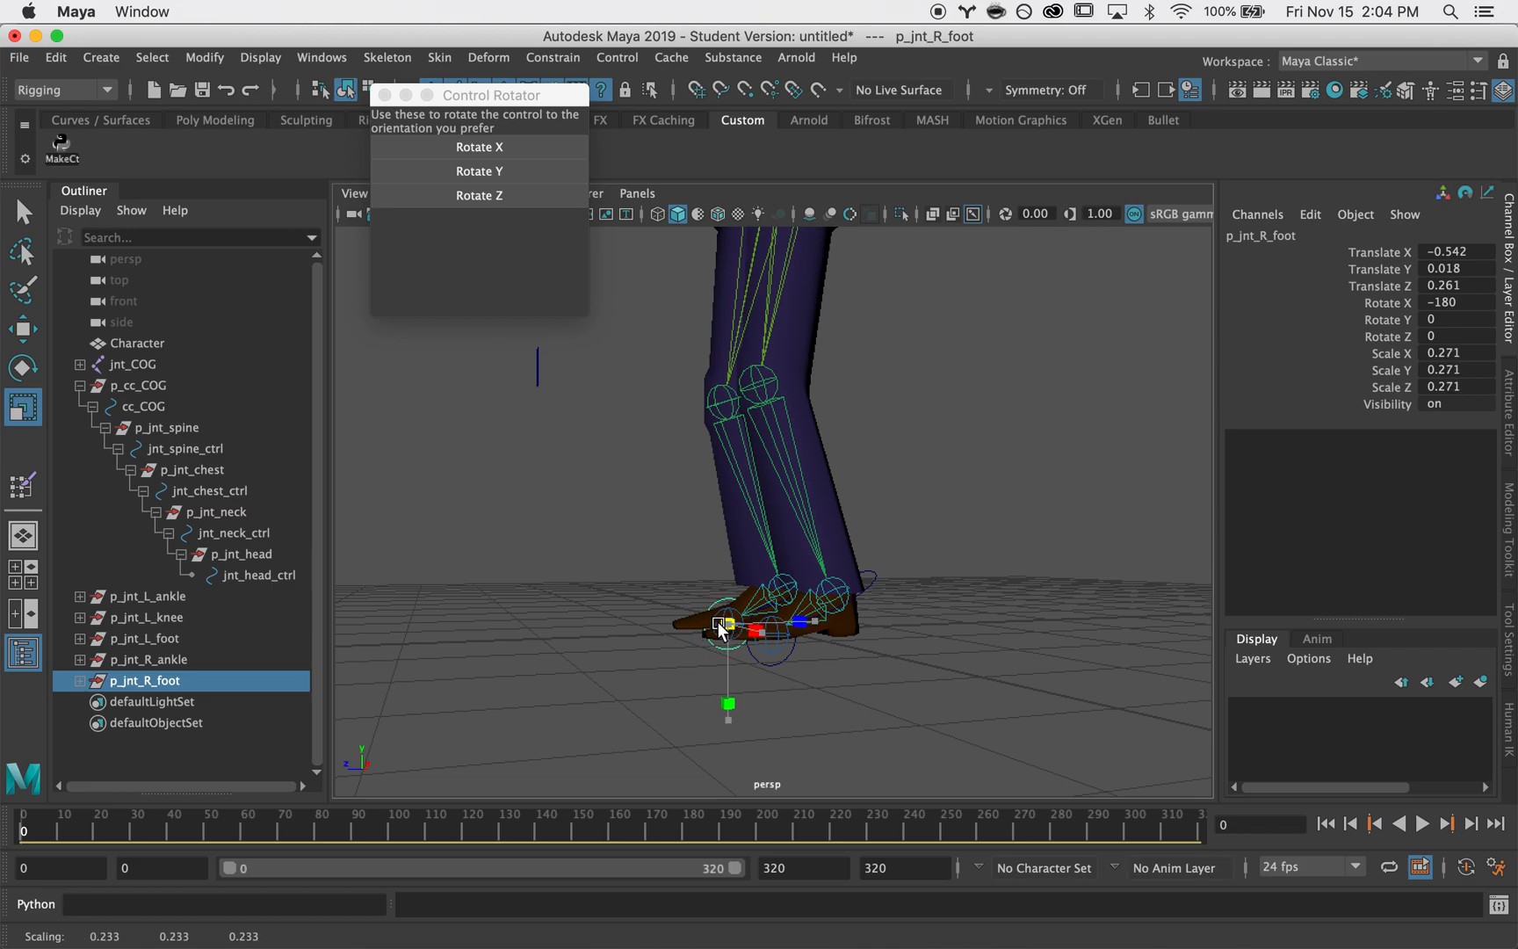
{"action": "left_click_drag", "start_coordinate": [518, 567], "coordinate": [598, 571], "text": "alt"}
- Close the Control Rotator and generate a control circle for the jnt_R_knee joint
{"action": "key", "text": "q"}
{"action": "left_click", "coordinate": [721, 404]}
{"action": "left_click_drag", "start_coordinate": [736, 407], "coordinate": [687, 409], "text": "alt"}
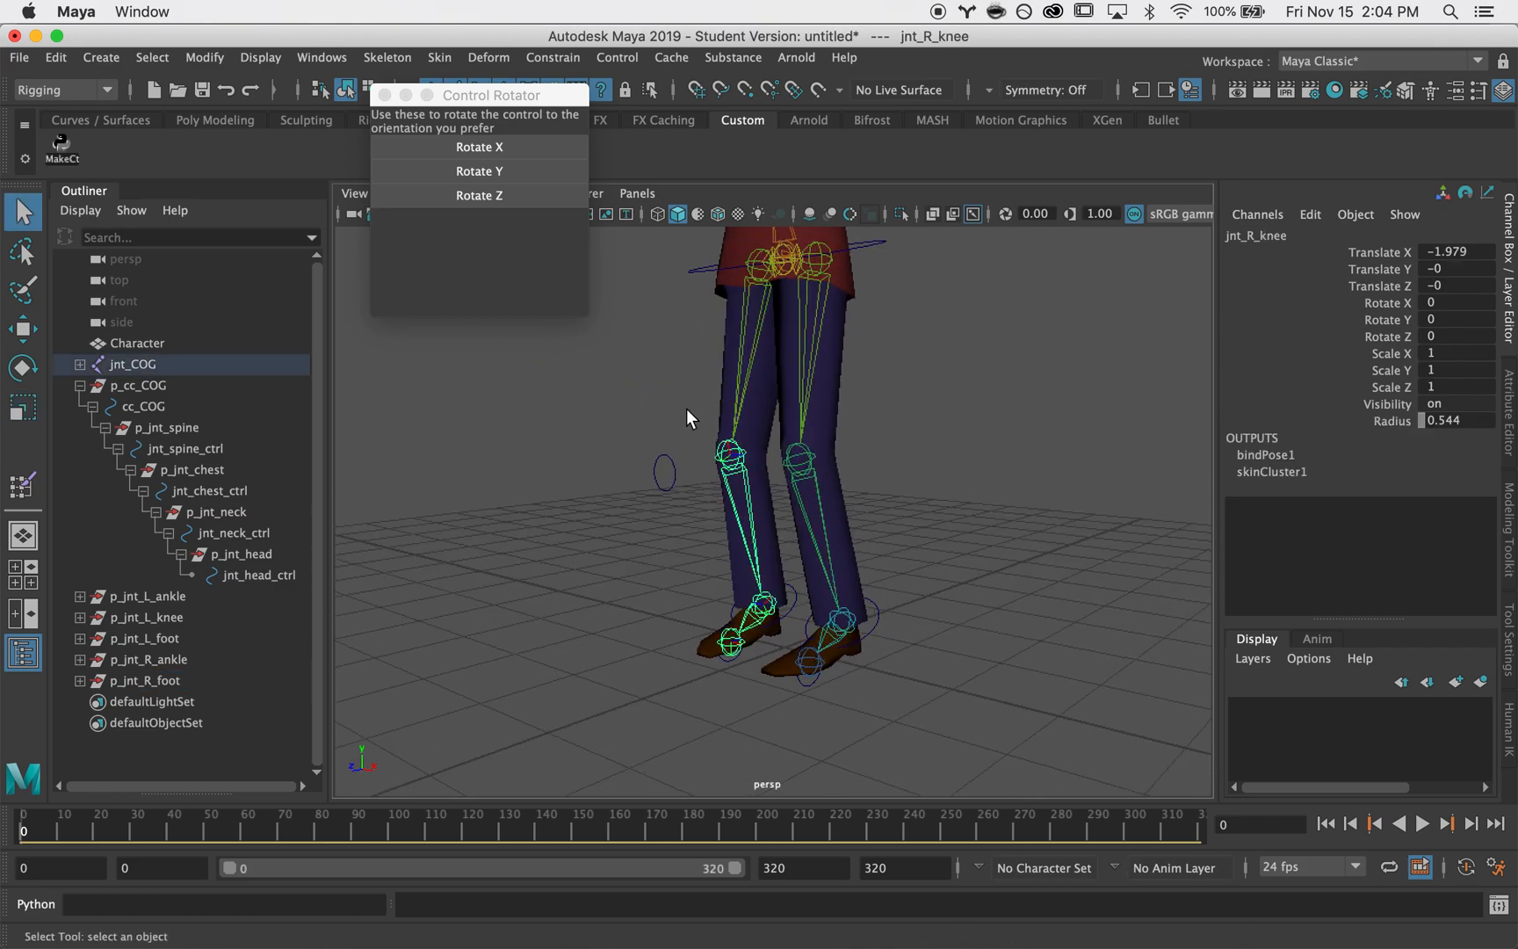
{"action": "left_click", "coordinate": [384, 95]}
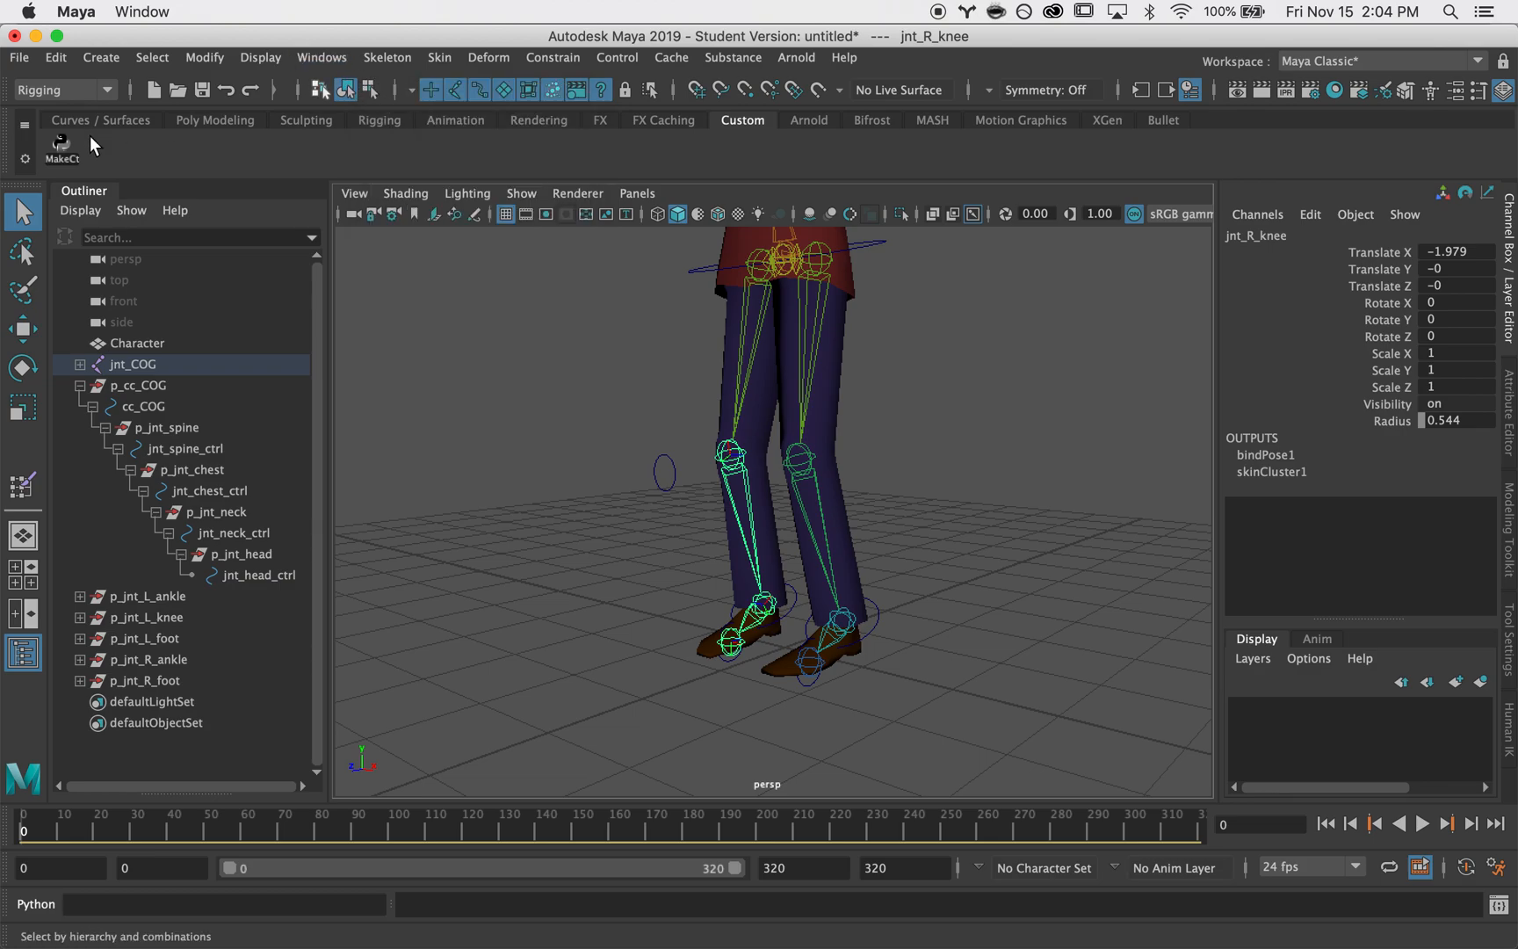
{"action": "left_click", "coordinate": [61, 143]}
{"action": "left_click", "coordinate": [1033, 491]}
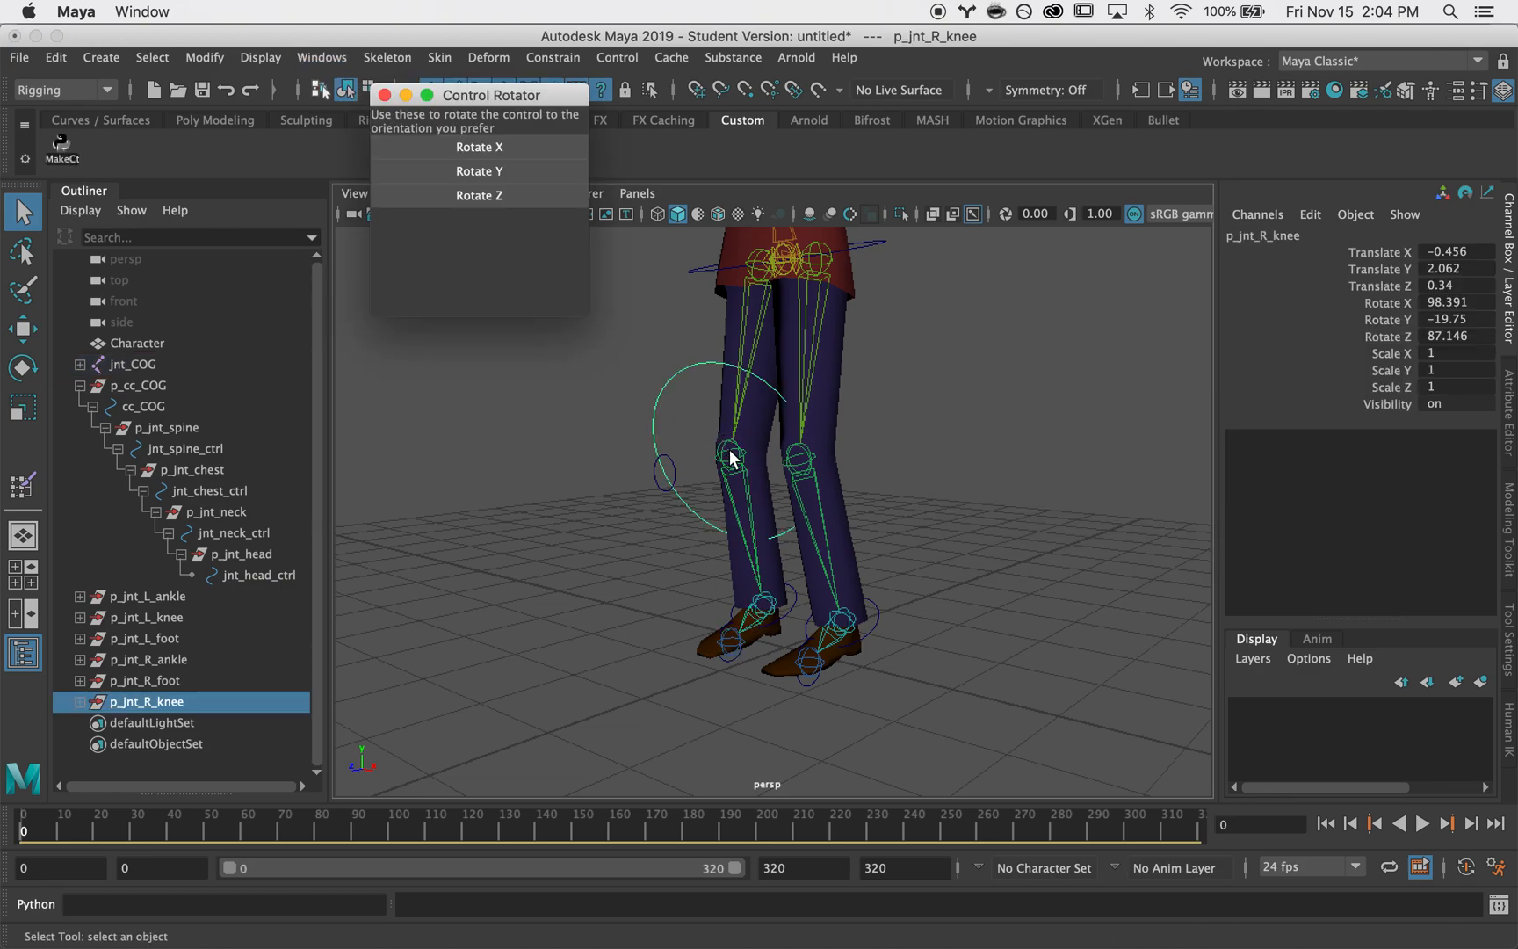
- Move the p_jnt_R_knee group forward in front of the knee to Translate Z about 2.243, level with the left knee's control
{"action": "left_click_drag", "start_coordinate": [751, 443], "coordinate": [648, 455], "text": "alt"}
{"action": "key", "text": "w"}
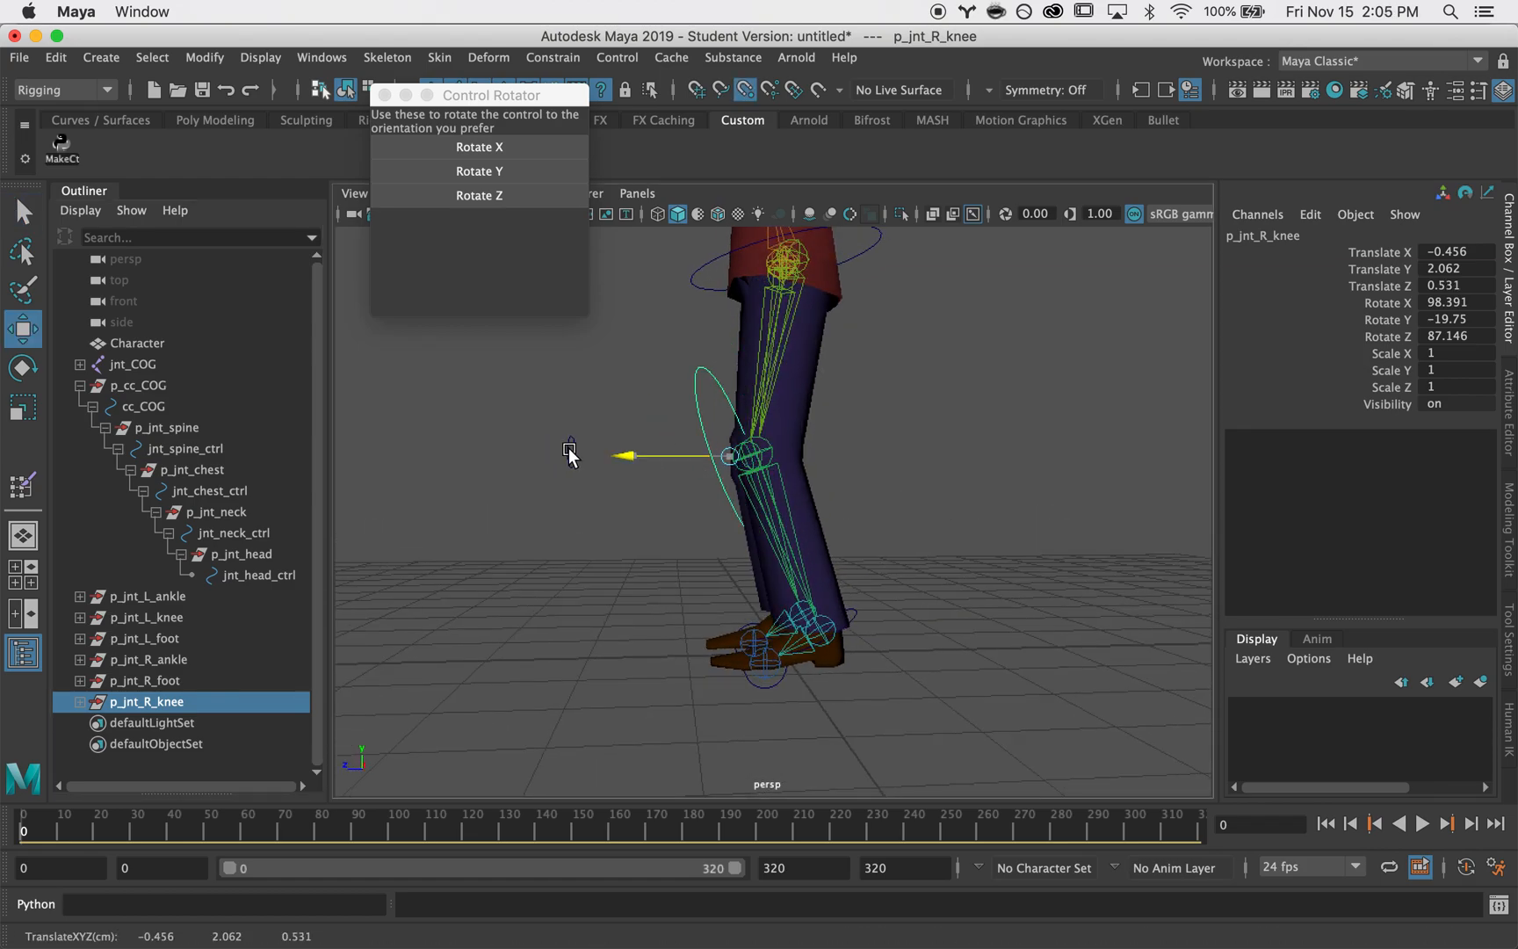
{"action": "key", "text": "v"}
{"action": "left_click_drag", "start_coordinate": [623, 448], "coordinate": [480, 457]}
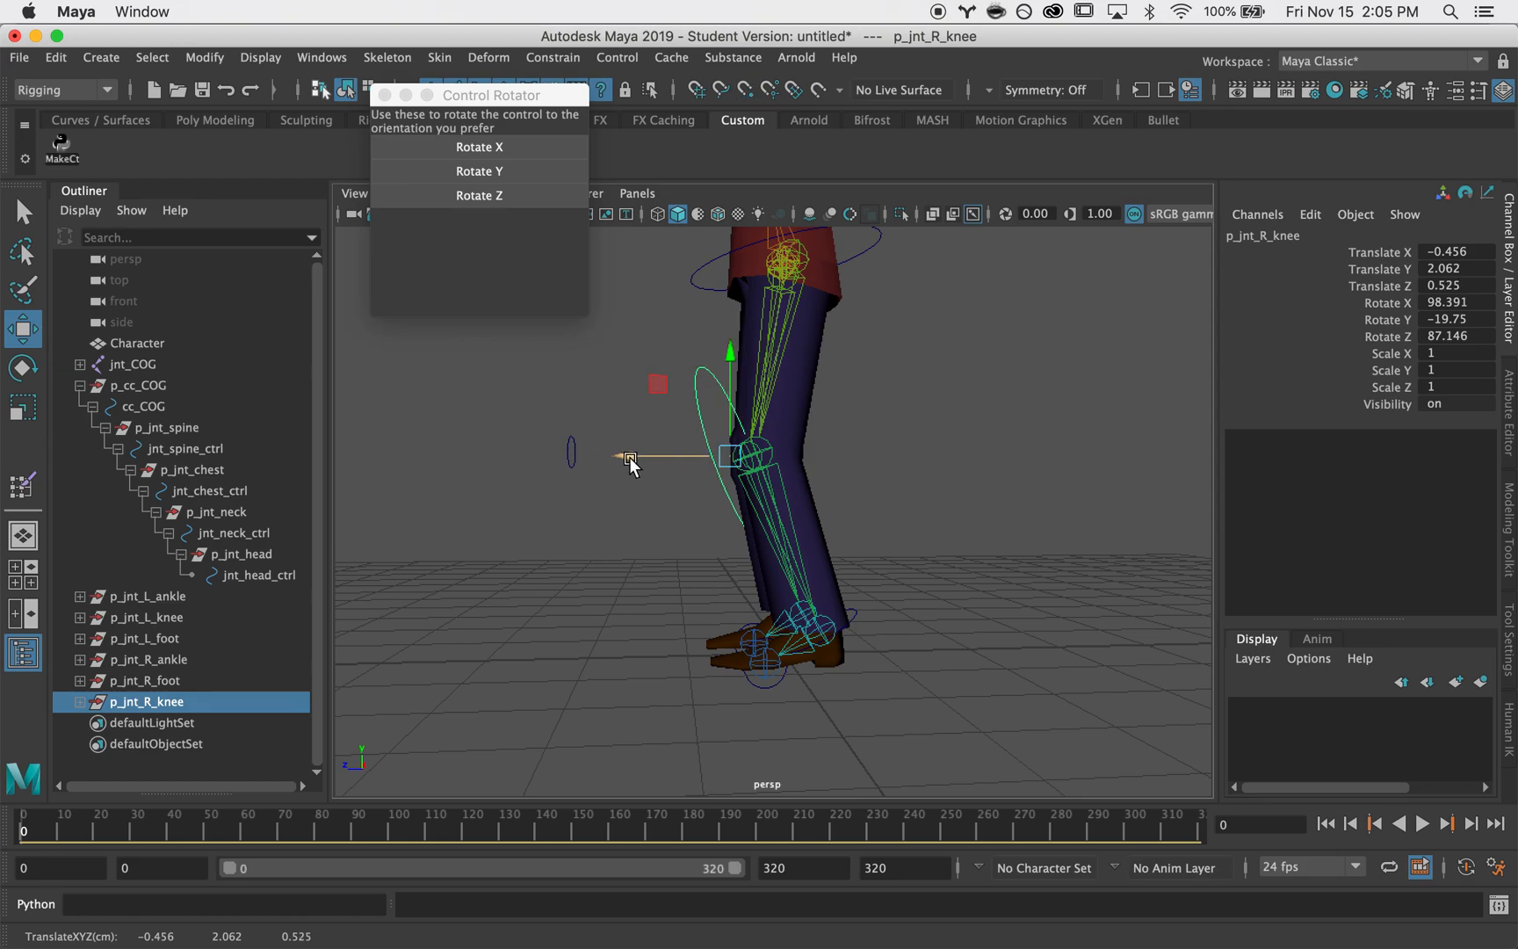
{"action": "left_click_drag", "start_coordinate": [644, 456], "coordinate": [484, 457]}
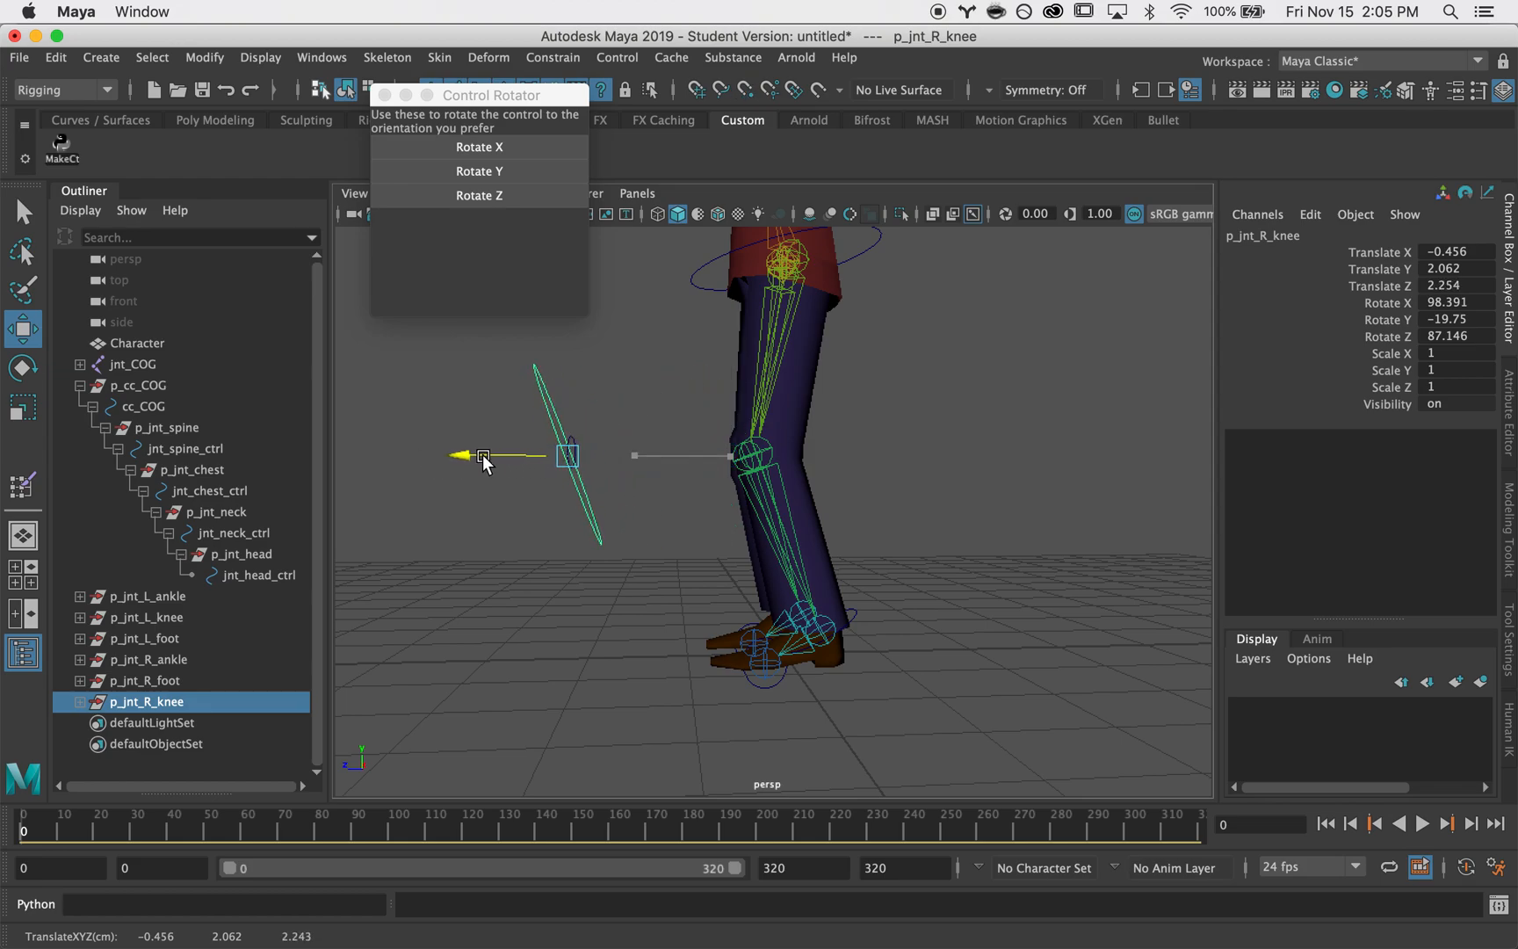
- Rotate the p_jnt_R_knee group upright to about 97.9, 0.9, 90.1 and scale it uniformly to about 0.169
{"action": "key", "text": "e"}
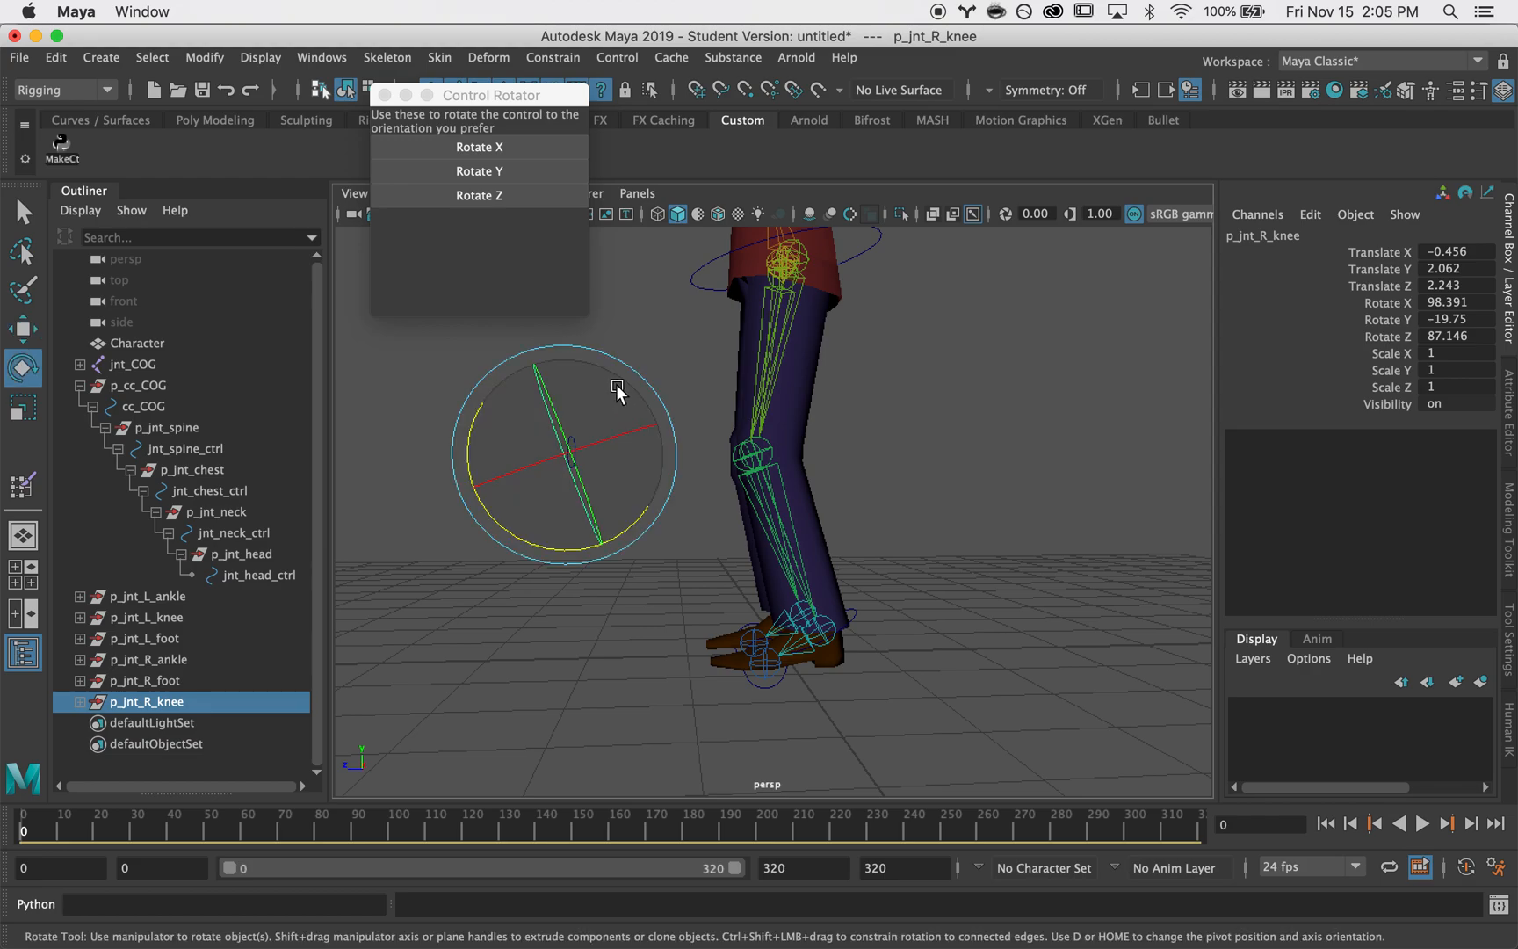
{"action": "left_click_drag", "start_coordinate": [471, 436], "coordinate": [551, 485]}
{"action": "key", "text": "r"}
{"action": "left_click_drag", "start_coordinate": [657, 472], "coordinate": [625, 476], "text": "alt"}
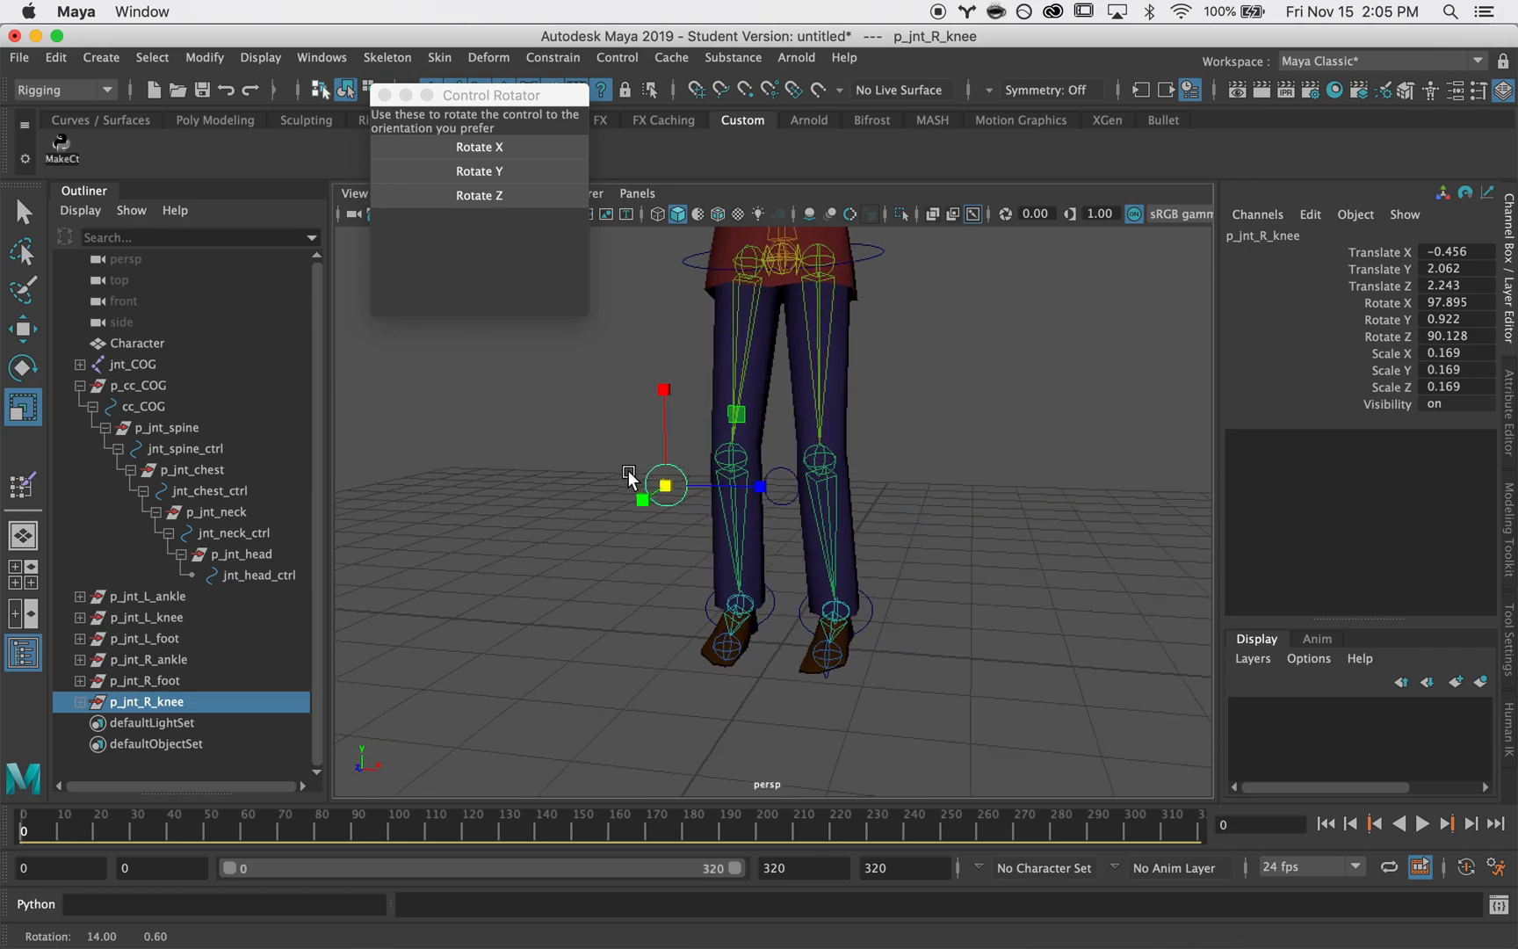
- Try to move the jnt_R_knee_ctrl circle forward, undo the move, and select its parent group instead
{"action": "key", "text": "q"}
{"action": "left_click", "coordinate": [960, 512]}
{"action": "left_click_drag", "start_coordinate": [989, 510], "coordinate": [874, 522], "text": "alt"}
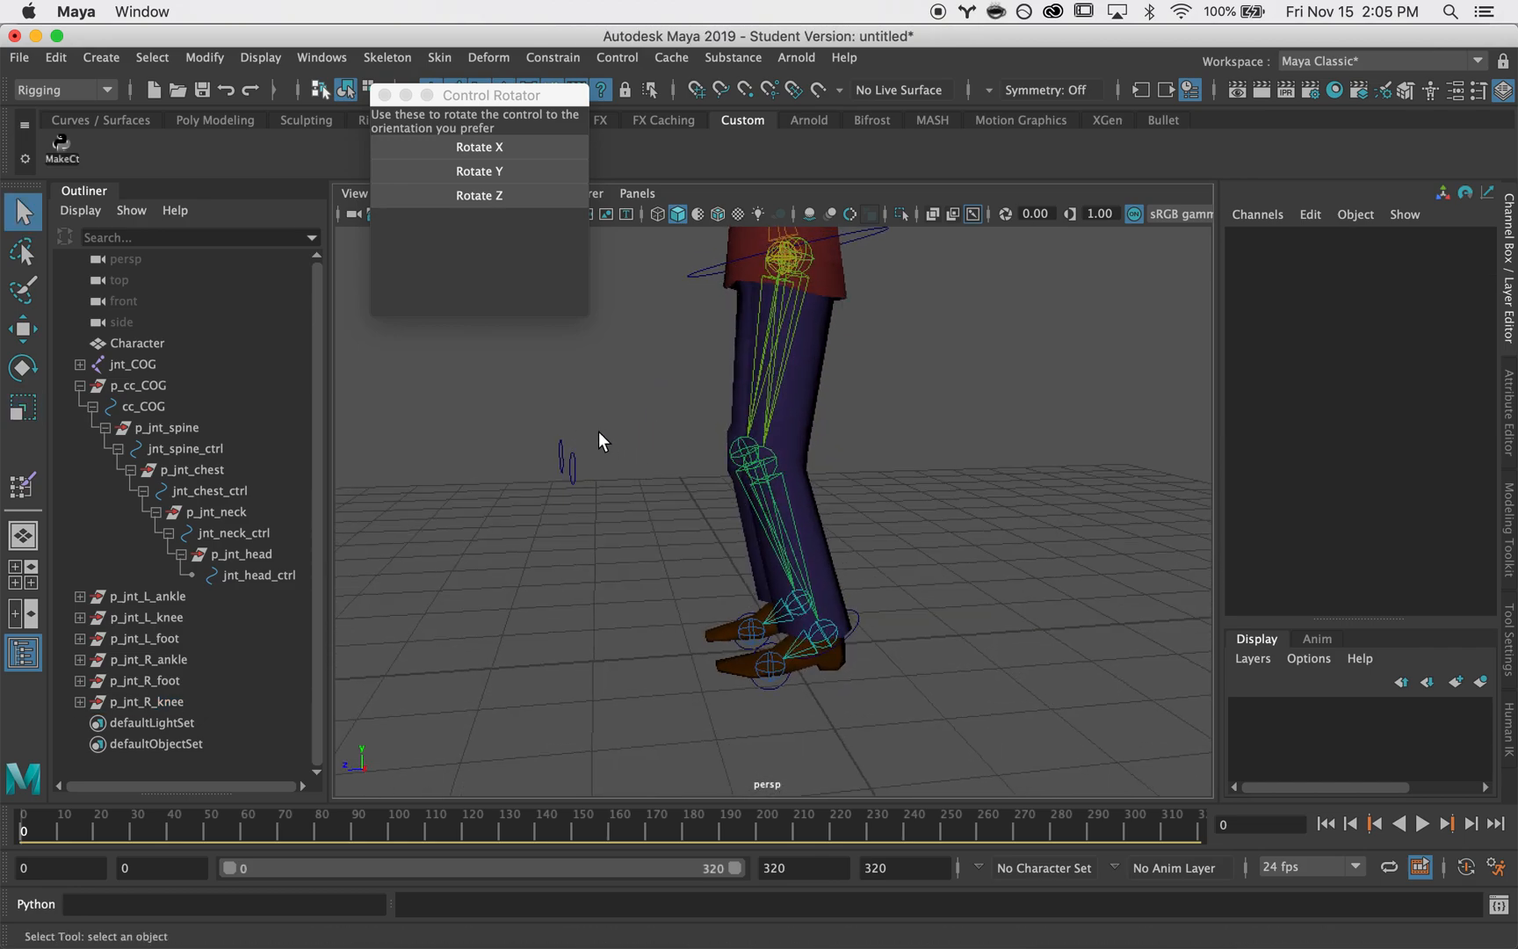
{"action": "left_click", "coordinate": [562, 446]}
{"action": "mouse_move", "coordinate": [536, 444]}
{"action": "left_mouse_down", "text": "alt"}
{"action": "mouse_move", "coordinate": [549, 470]}
{"action": "mouse_move", "coordinate": [521, 451]}
{"action": "left_mouse_up", "text": "alt"}
{"action": "key", "text": "w"}
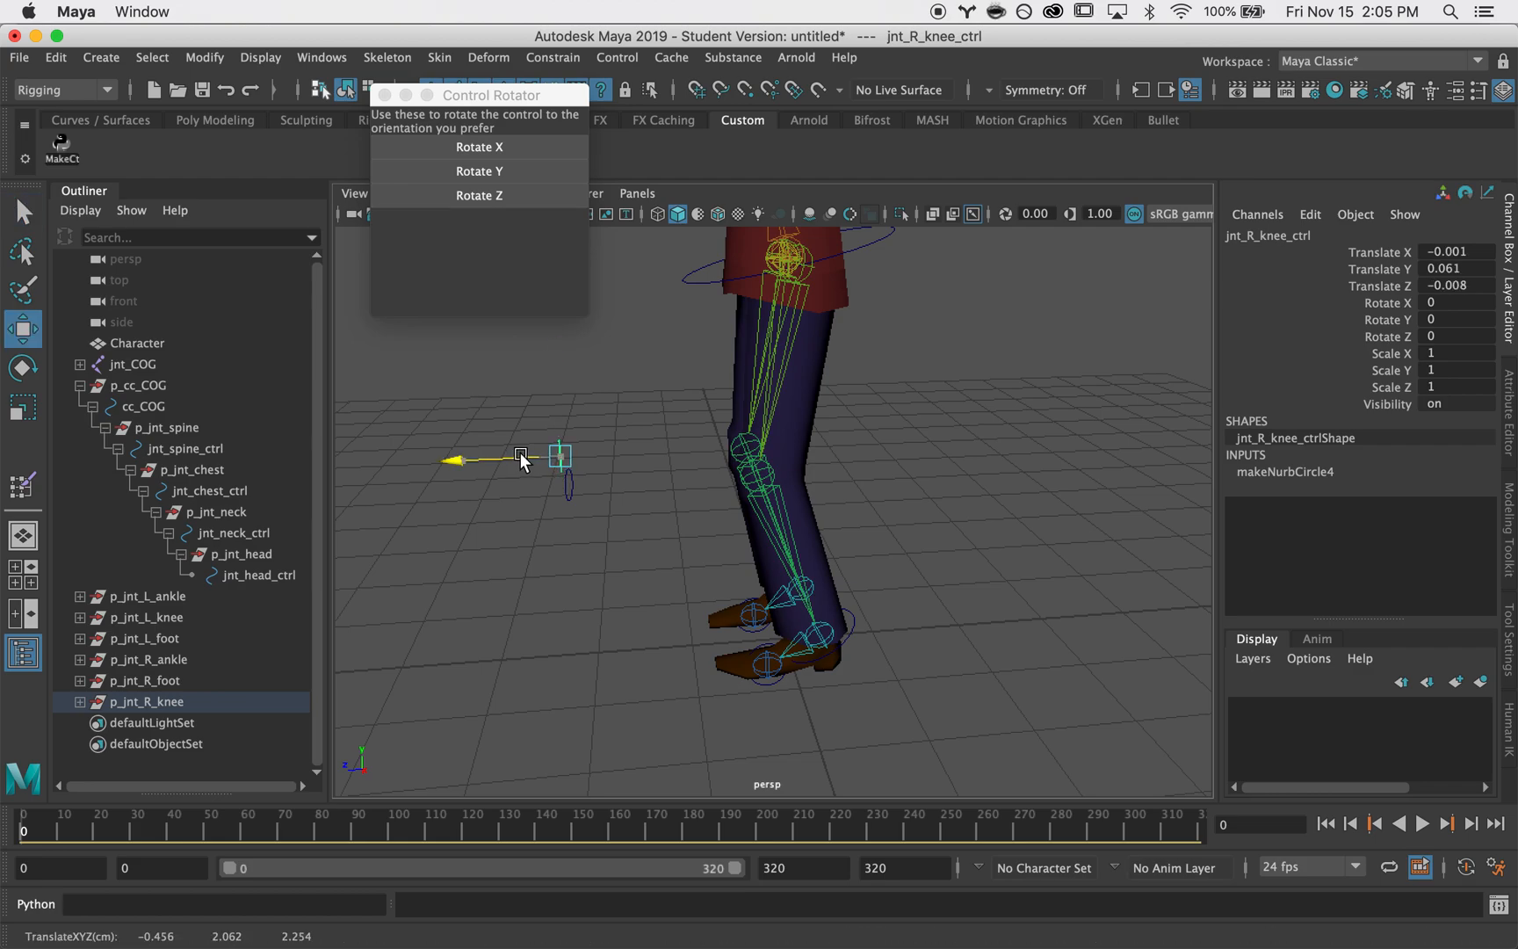
{"action": "key", "text": "z"}
{"action": "key", "text": "Up"}
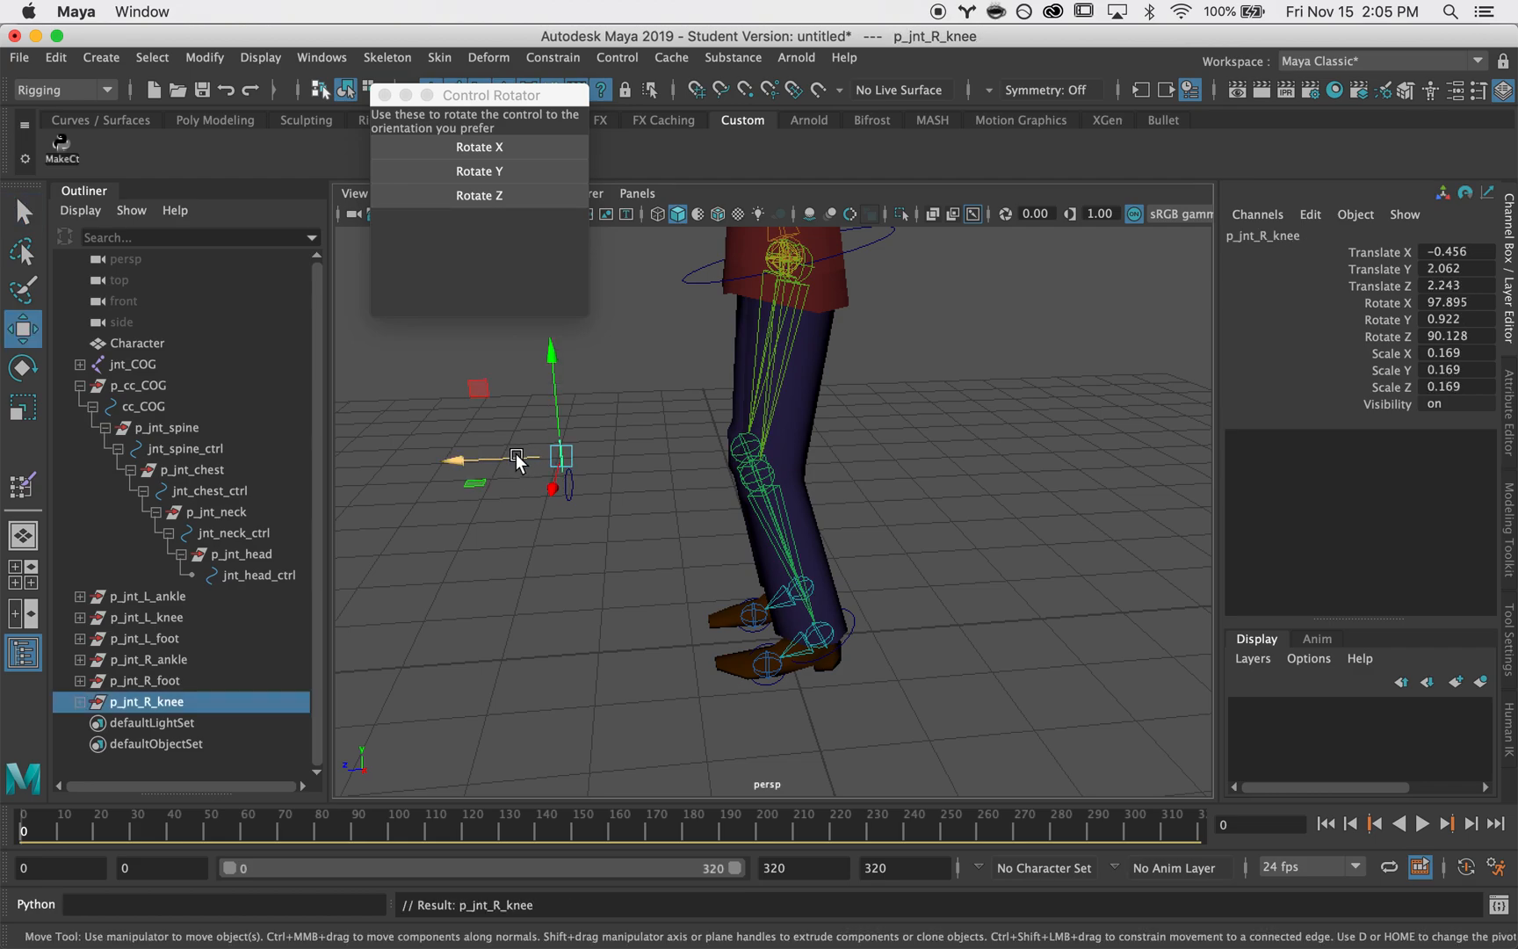
{"action": "left_click", "coordinate": [434, 455]}
{"action": "left_click_drag", "start_coordinate": [434, 455], "coordinate": [763, 565], "text": "alt"}
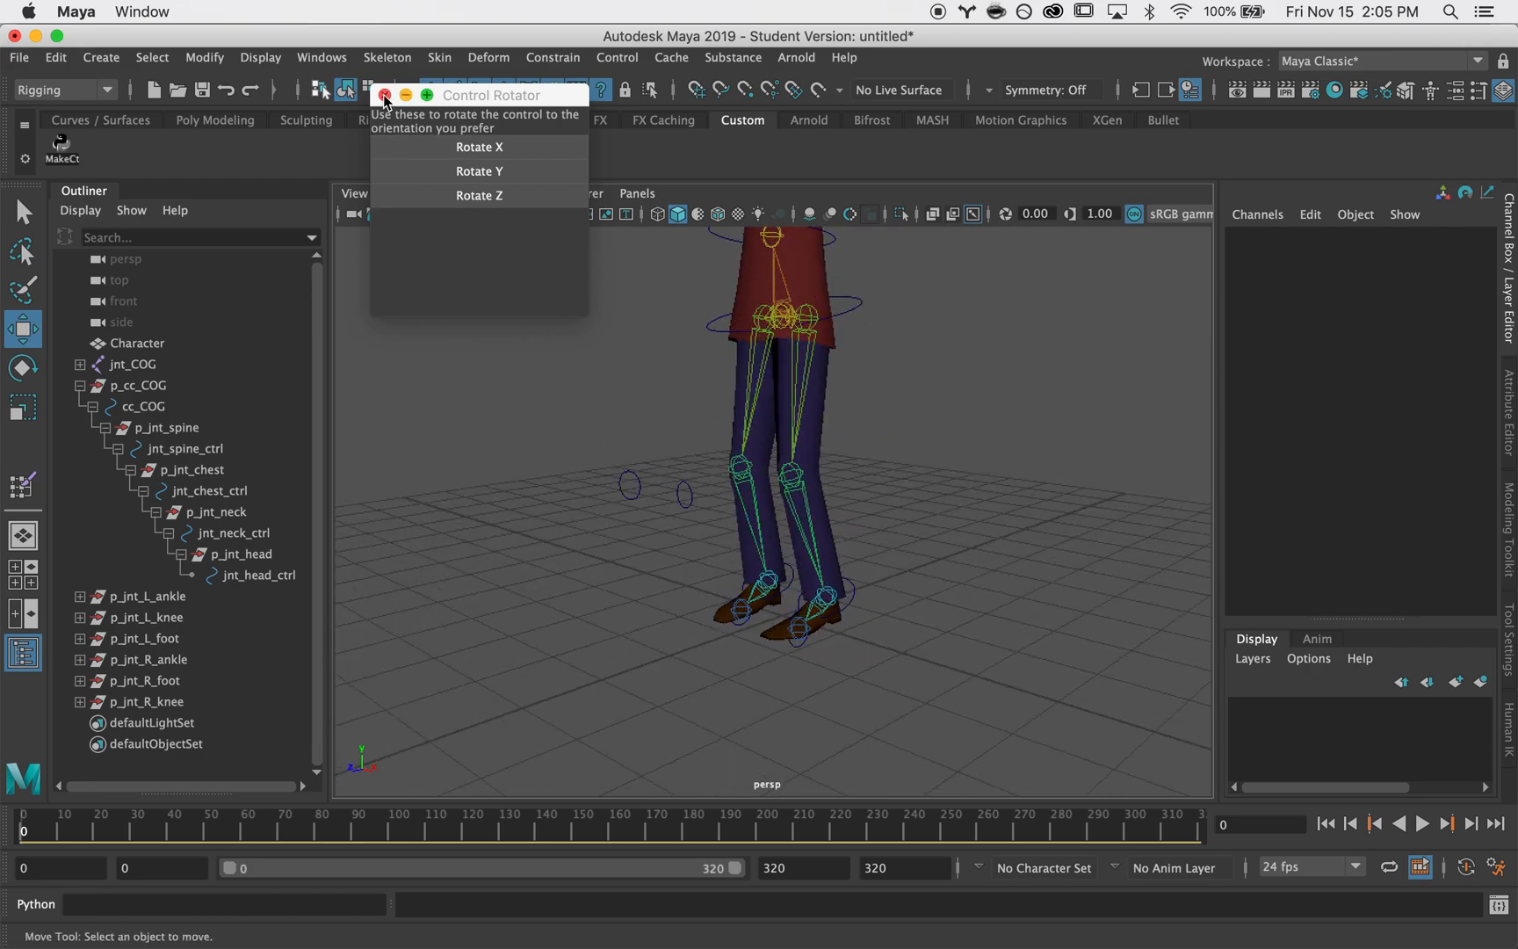
- Generate a control circle for the jnt_hula joint with the Control Generator and close the Control Rotator
{"action": "left_click", "coordinate": [556, 411]}
{"action": "left_click_drag", "start_coordinate": [555, 411], "coordinate": [684, 348], "text": "alt"}
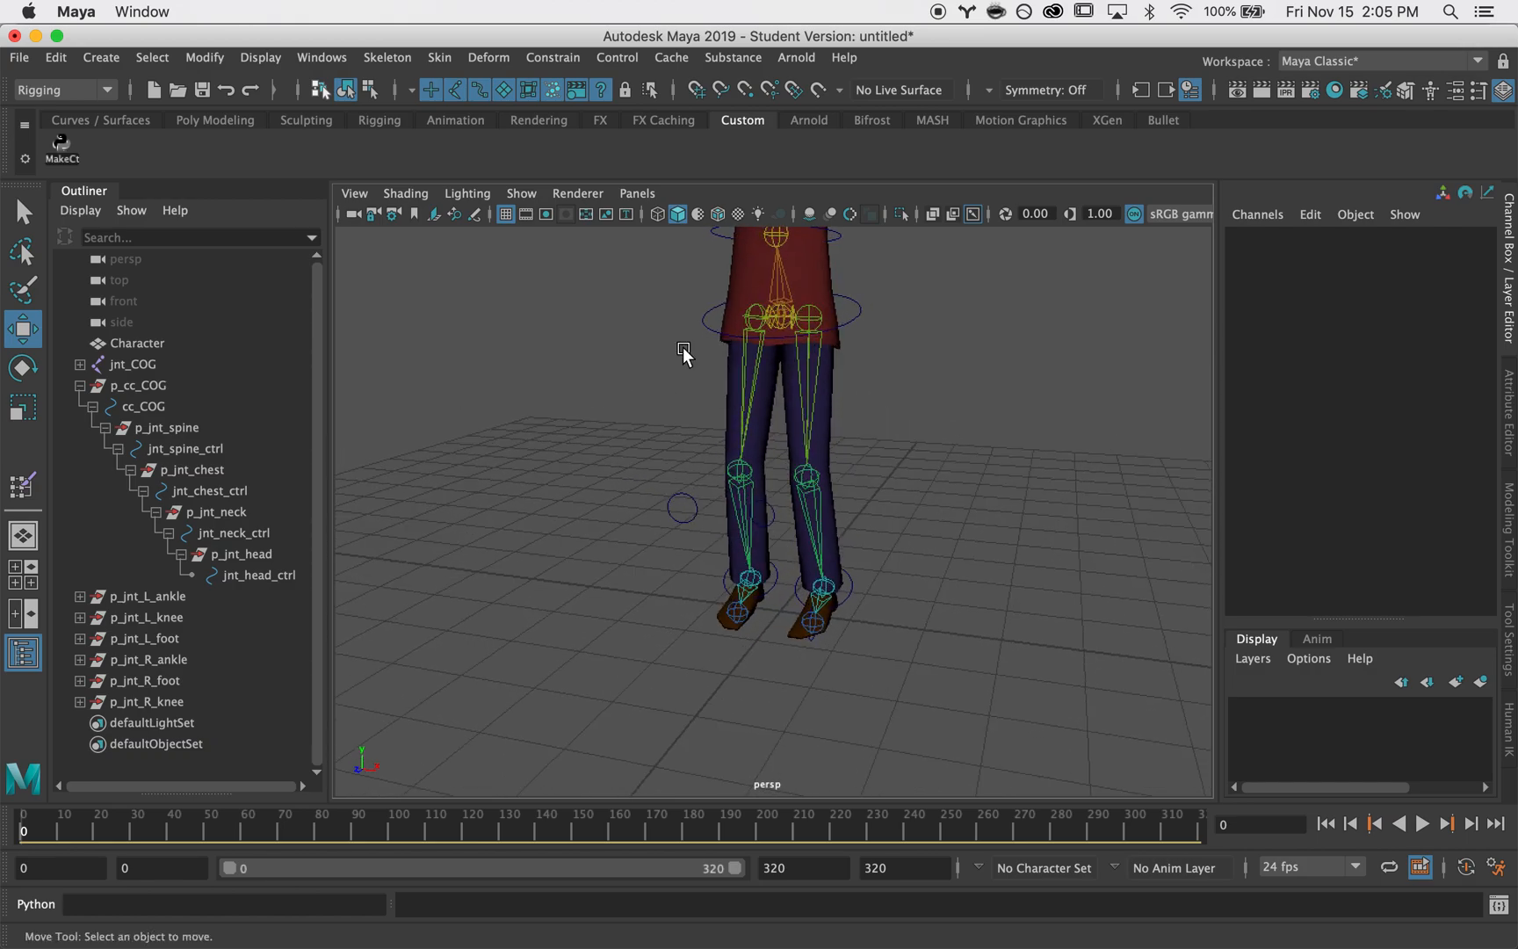
{"action": "left_click", "coordinate": [66, 145]}
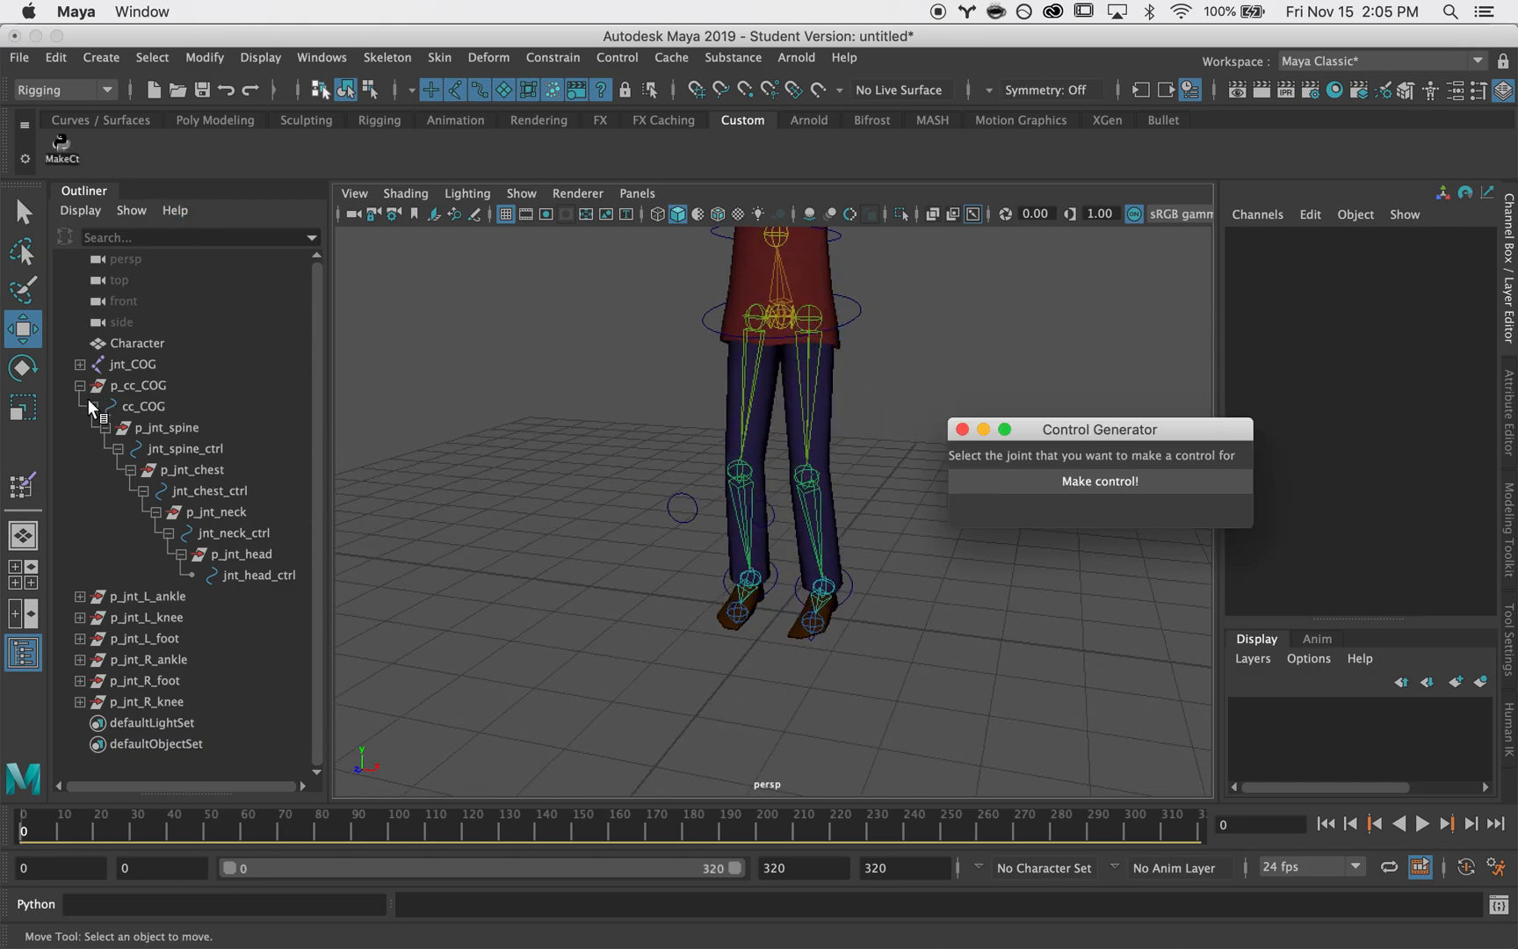
{"action": "left_click", "coordinate": [774, 315]}
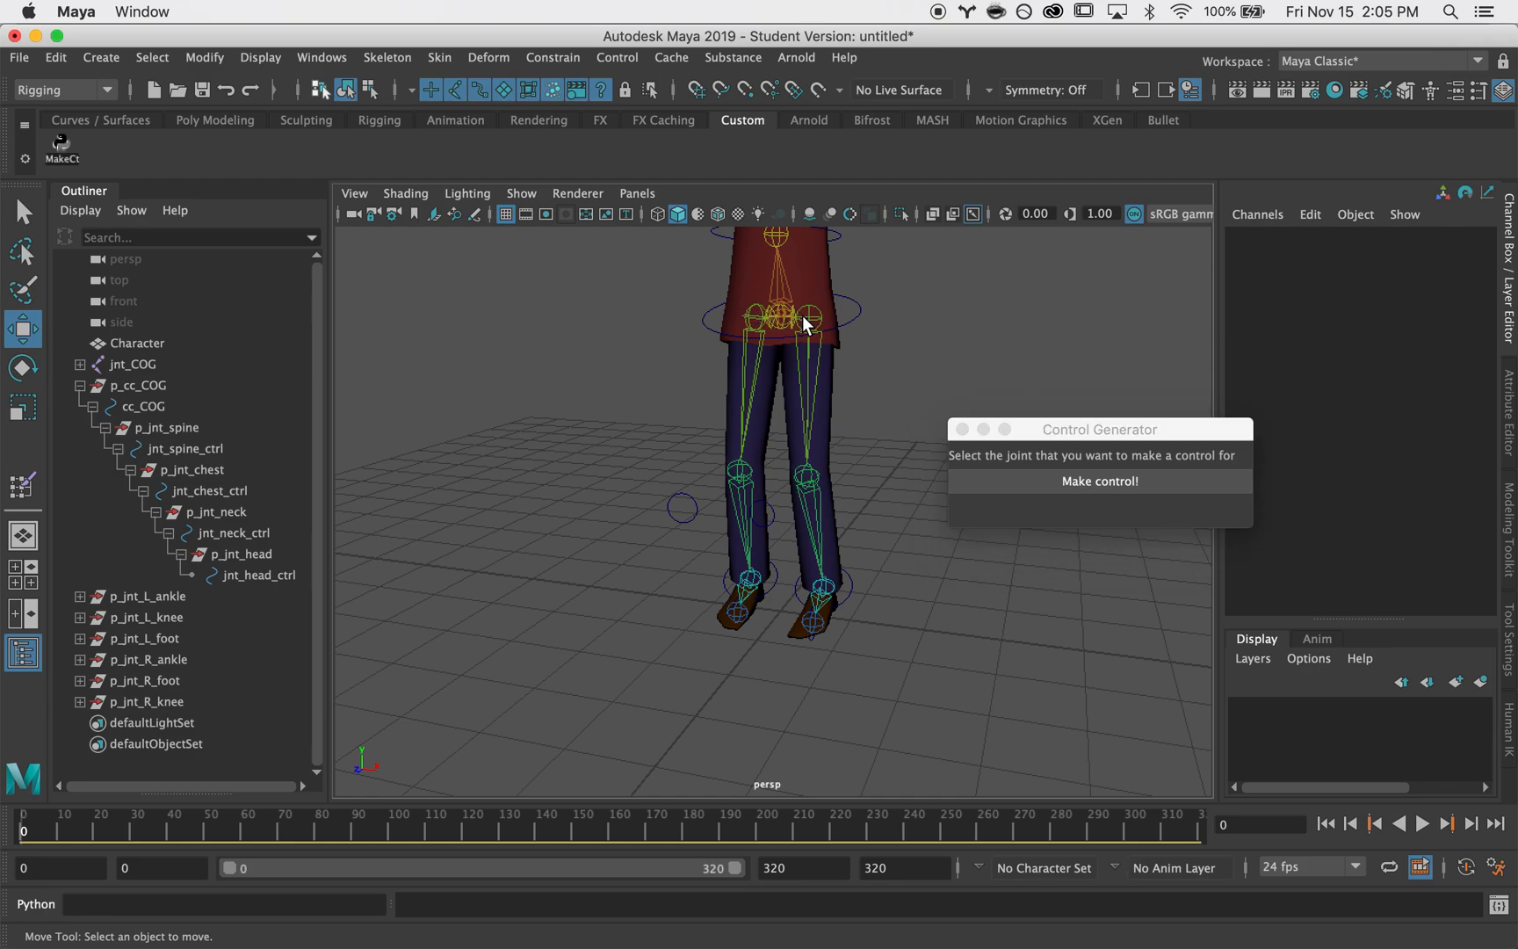
{"action": "left_click", "coordinate": [775, 314]}
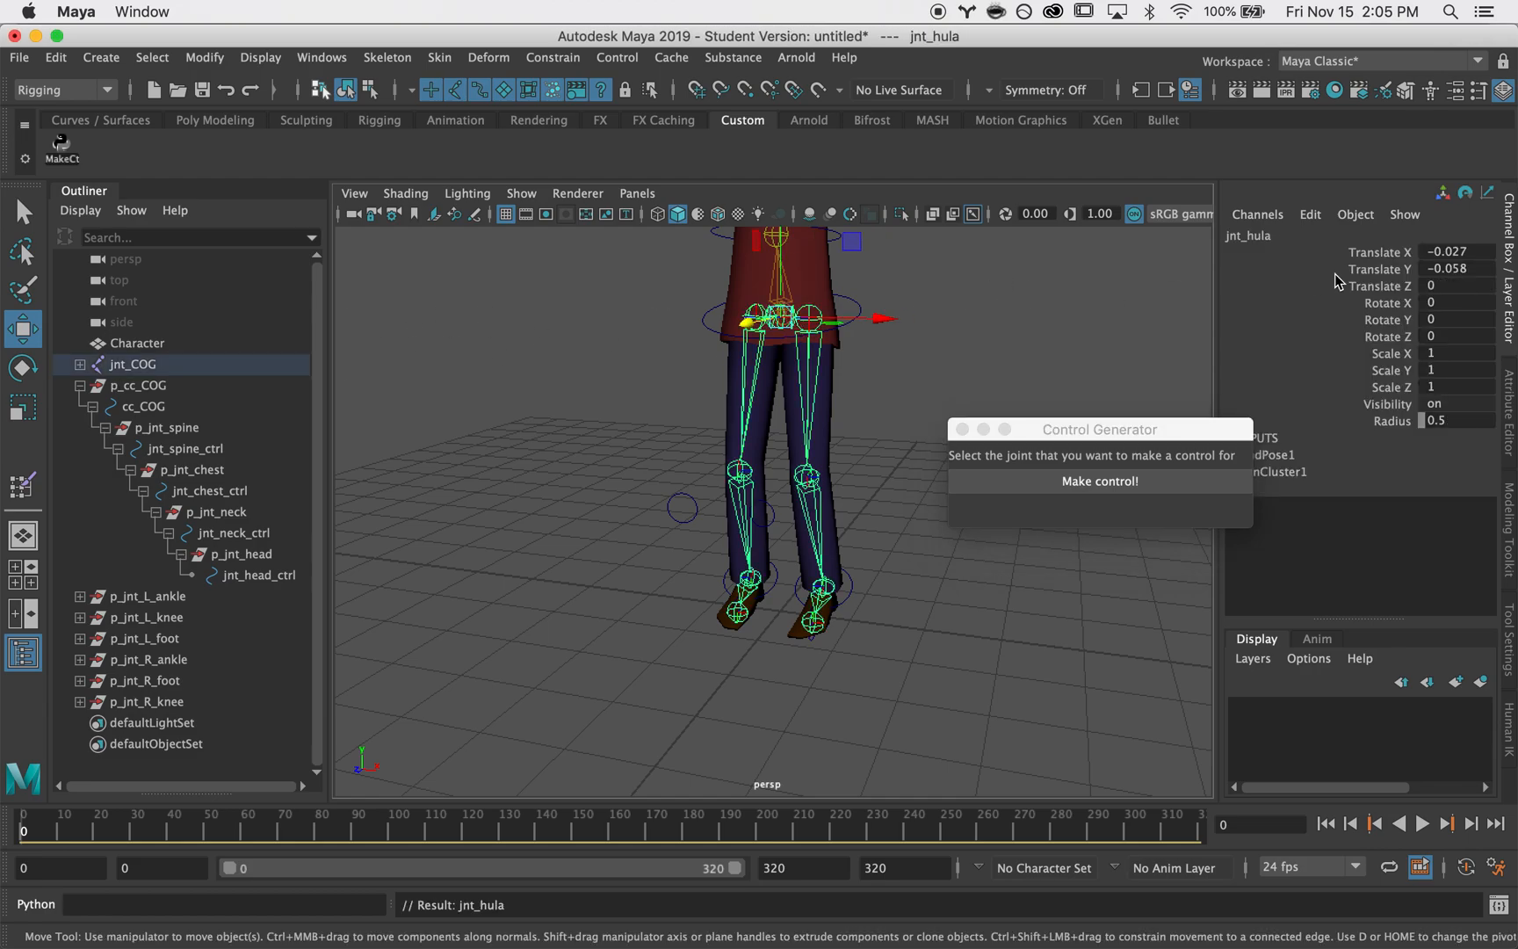
{"action": "left_click", "coordinate": [1101, 480]}
{"action": "left_click_drag", "start_coordinate": [1095, 464], "coordinate": [976, 379], "text": "alt"}
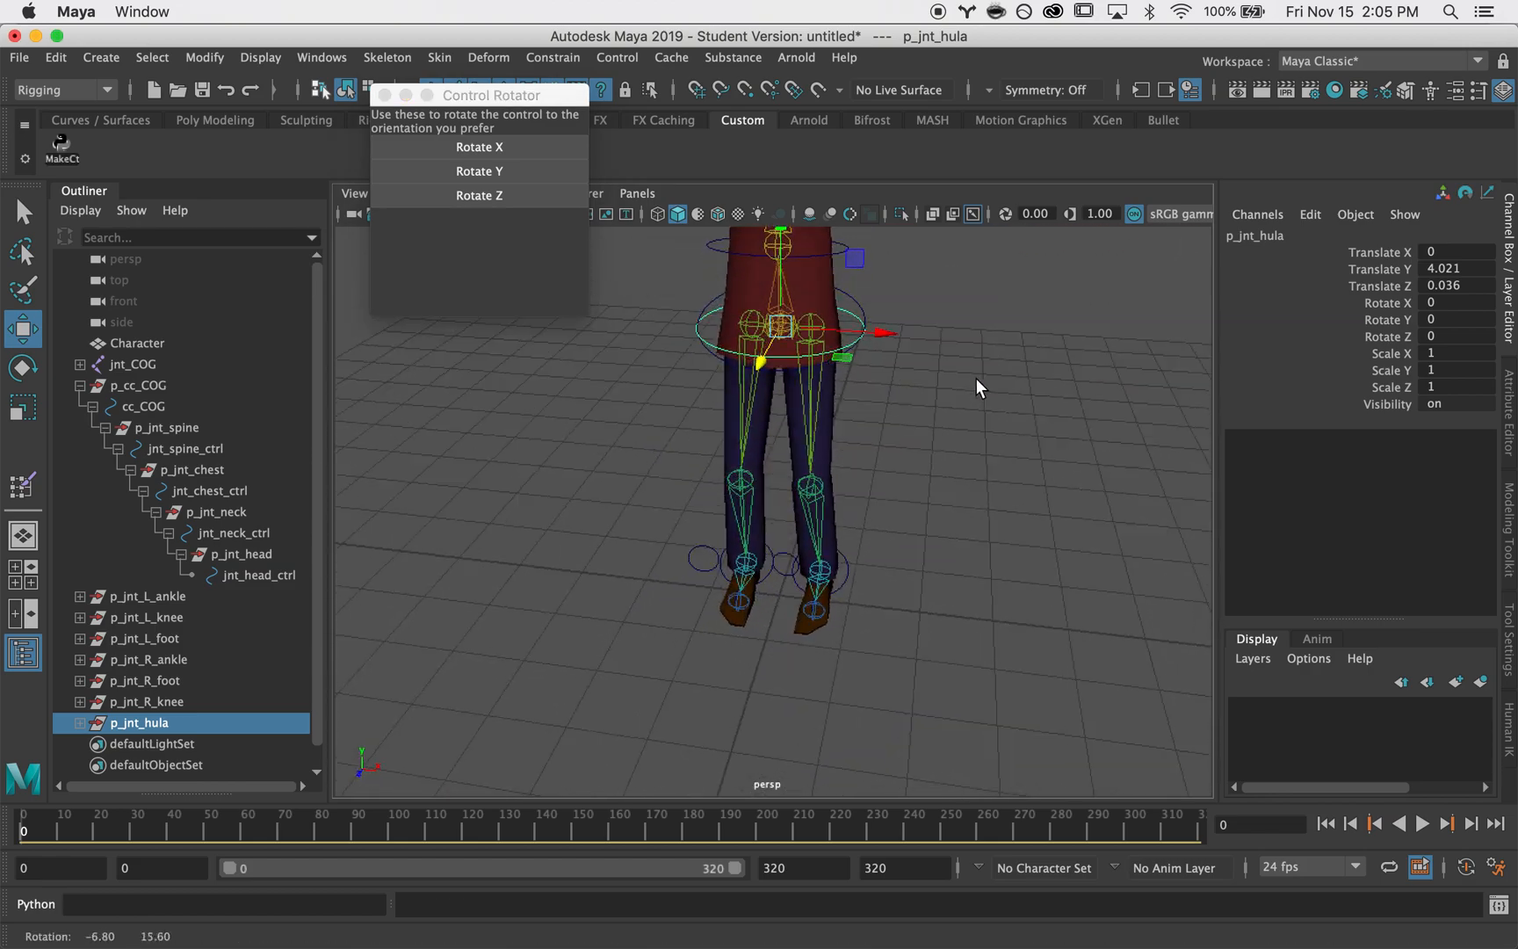
{"action": "left_click", "coordinate": [385, 95]}
- Scale the p_jnt_hula group to about 1.298 in X and 0.338 in Z to set it apart from the COG control
{"action": "left_click_drag", "start_coordinate": [883, 433], "coordinate": [914, 395], "text": "alt"}
{"action": "right_click_drag", "start_coordinate": [580, 392], "coordinate": [763, 379], "text": "alt"}
{"action": "middle_click_drag", "start_coordinate": [762, 380], "coordinate": [714, 629], "text": "alt"}
{"action": "key", "text": "r"}
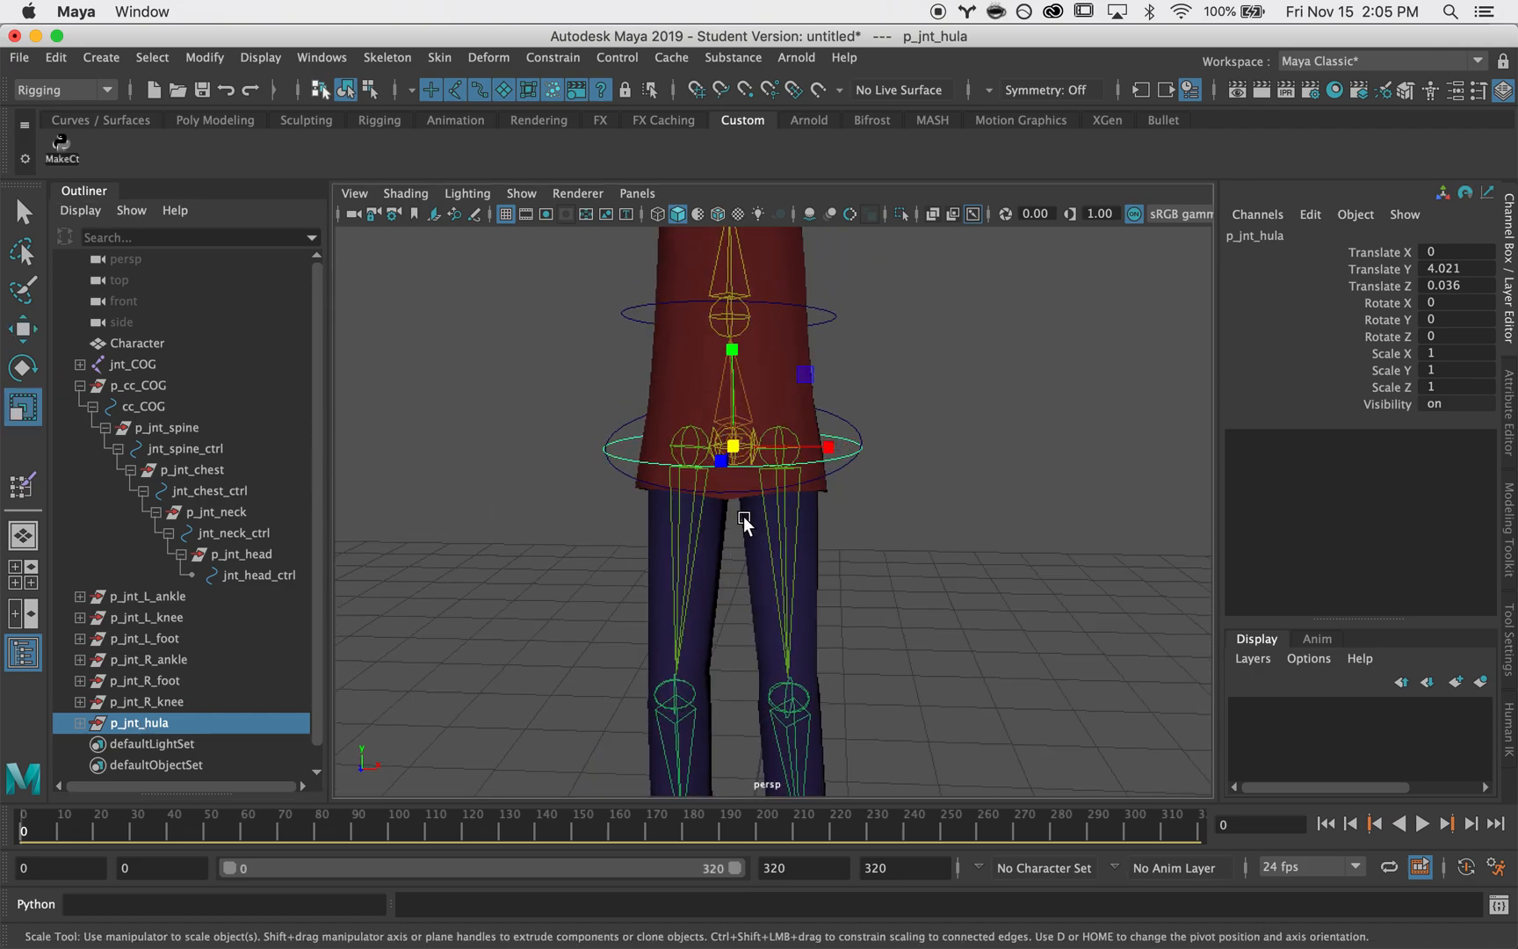
{"action": "mouse_move", "coordinate": [829, 448]}
{"action": "left_mouse_down"}
{"action": "mouse_move", "coordinate": [859, 466]}
{"action": "mouse_move", "coordinate": [826, 481]}
{"action": "left_mouse_up"}
{"action": "left_click_drag", "start_coordinate": [607, 430], "coordinate": [814, 453]}
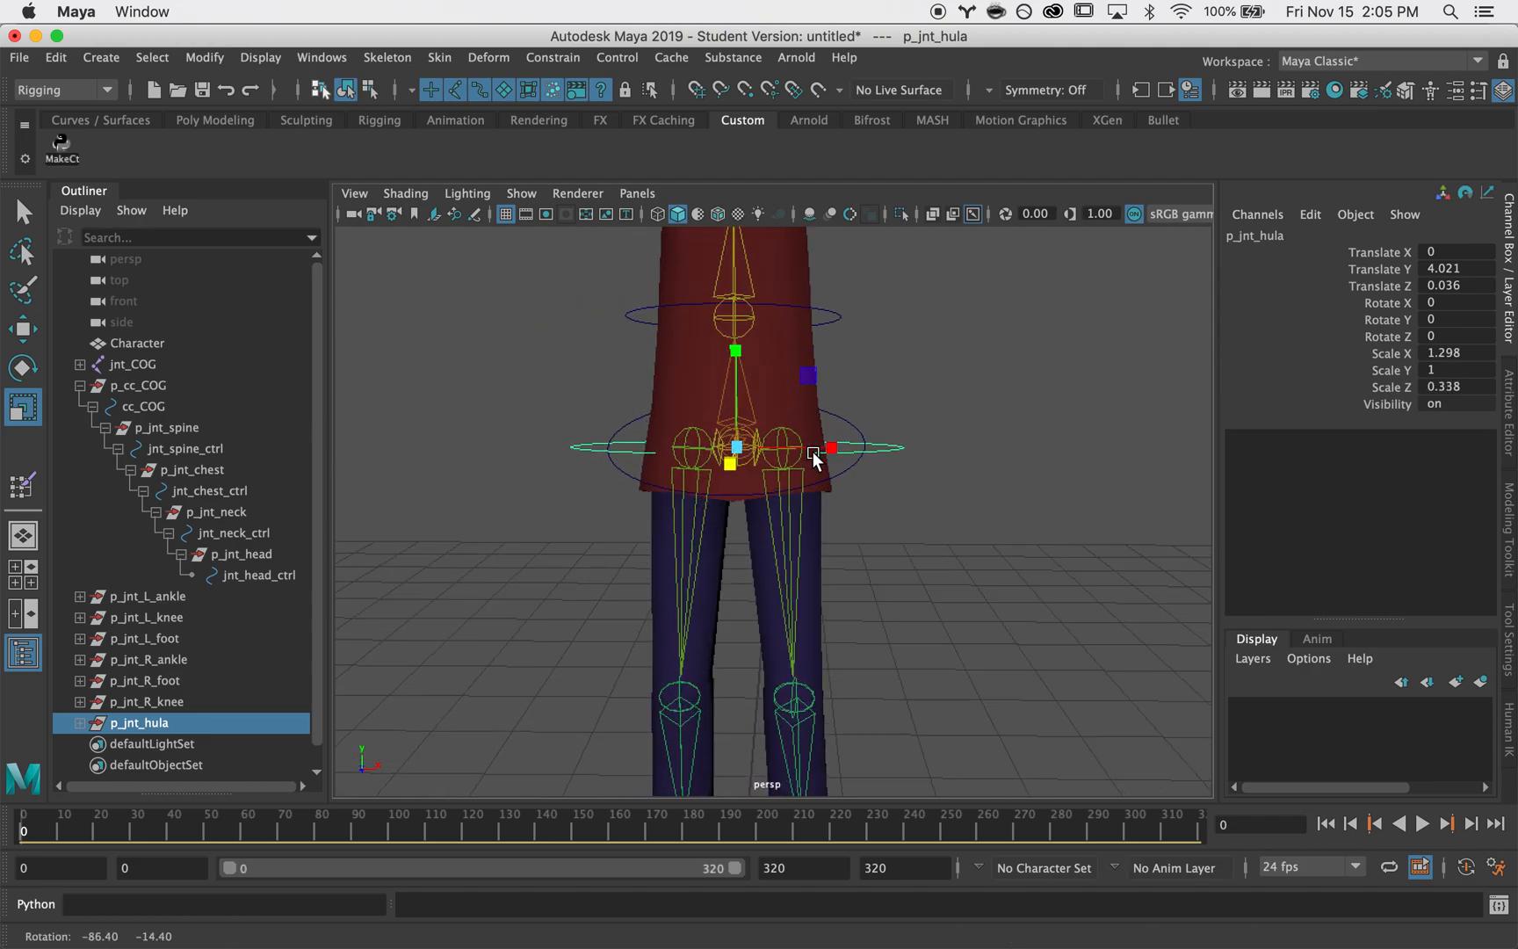
{"action": "left_click", "coordinate": [1016, 554]}
- Examine the generated hip, knee, ankle and foot controls around the character
{"action": "left_click_drag", "start_coordinate": [734, 620], "coordinate": [773, 613], "text": "alt"}
{"action": "scroll", "coordinate": [788, 618], "scroll_direction": "down", "scroll_amount": 1}
{"action": "scroll", "coordinate": [787, 620], "scroll_direction": "down", "scroll_amount": 3}
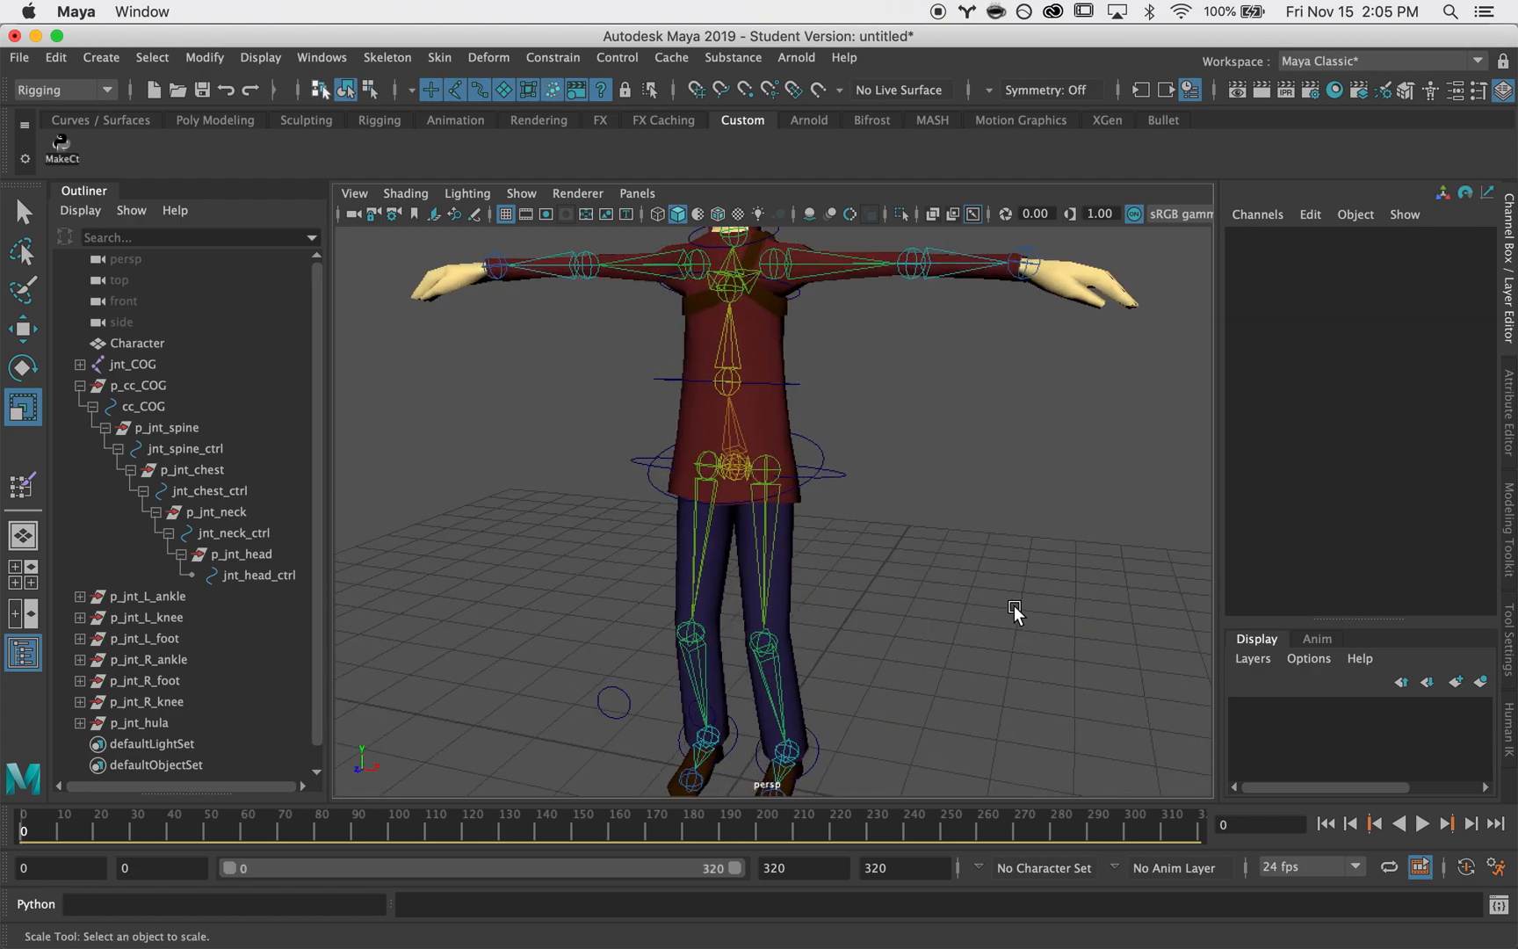
{"action": "left_click_drag", "start_coordinate": [1010, 614], "coordinate": [933, 602], "text": "alt"}
{"action": "scroll", "coordinate": [888, 593], "scroll_direction": "down", "scroll_amount": 3}
{"action": "middle_click_drag", "start_coordinate": [845, 589], "coordinate": [843, 537], "text": "alt"}
{"action": "key", "text": "q"}
{"action": "right_click_drag", "start_coordinate": [576, 610], "coordinate": [762, 614], "text": "alt"}
{"action": "left_click_drag", "start_coordinate": [763, 613], "coordinate": [869, 606], "text": "alt"}
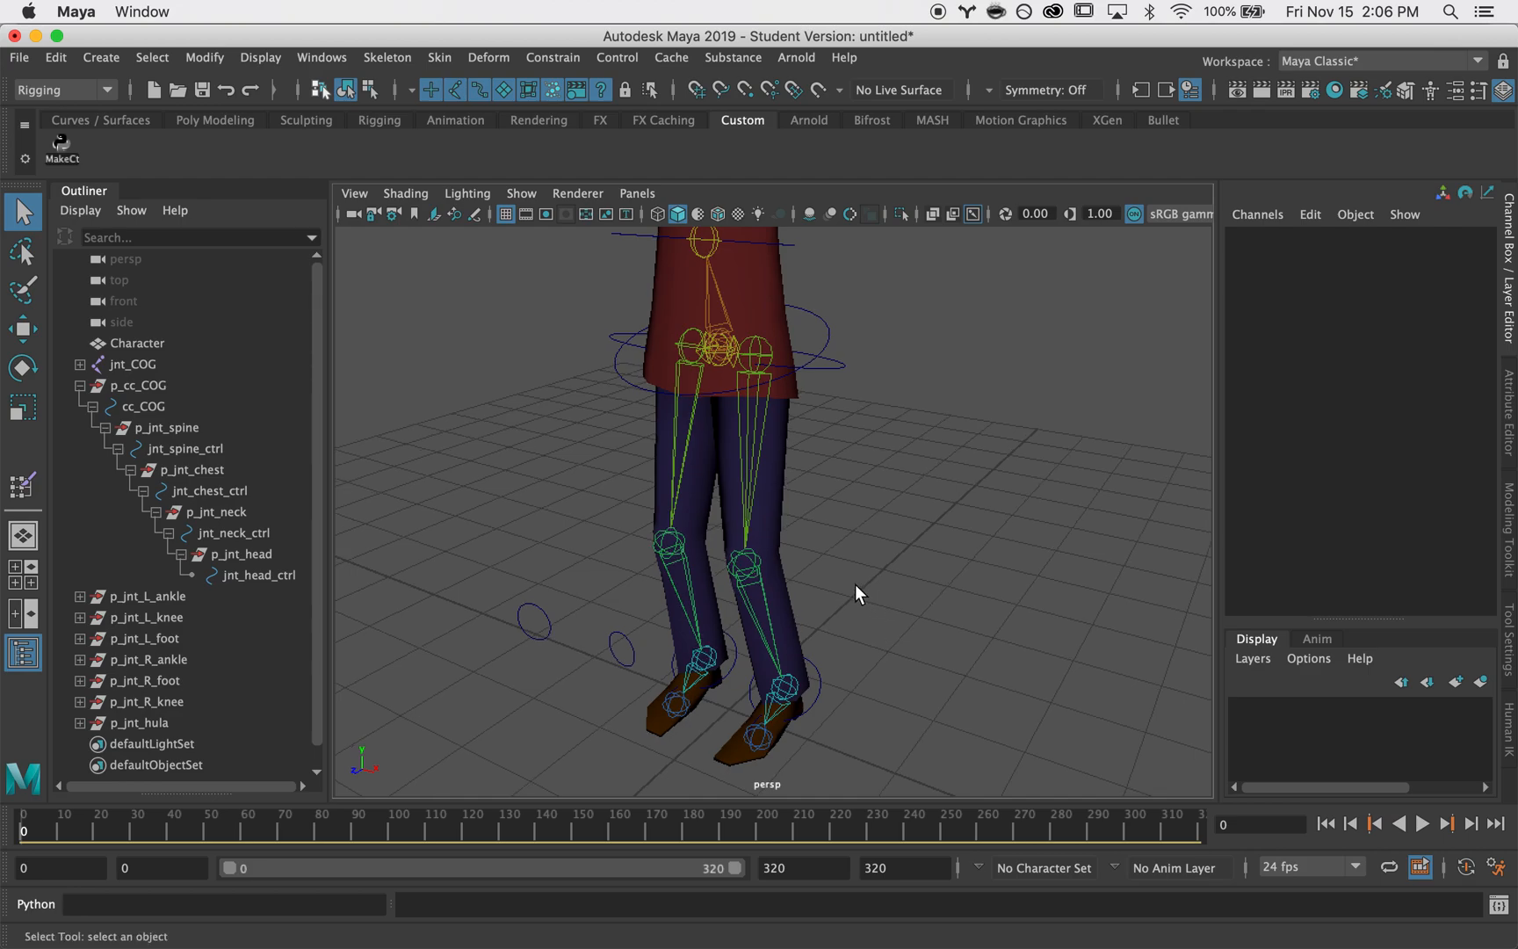
- Start the IK Handle tool and set its current solver to Rotate-Plane Solver
{"action": "left_click", "coordinate": [379, 121]}
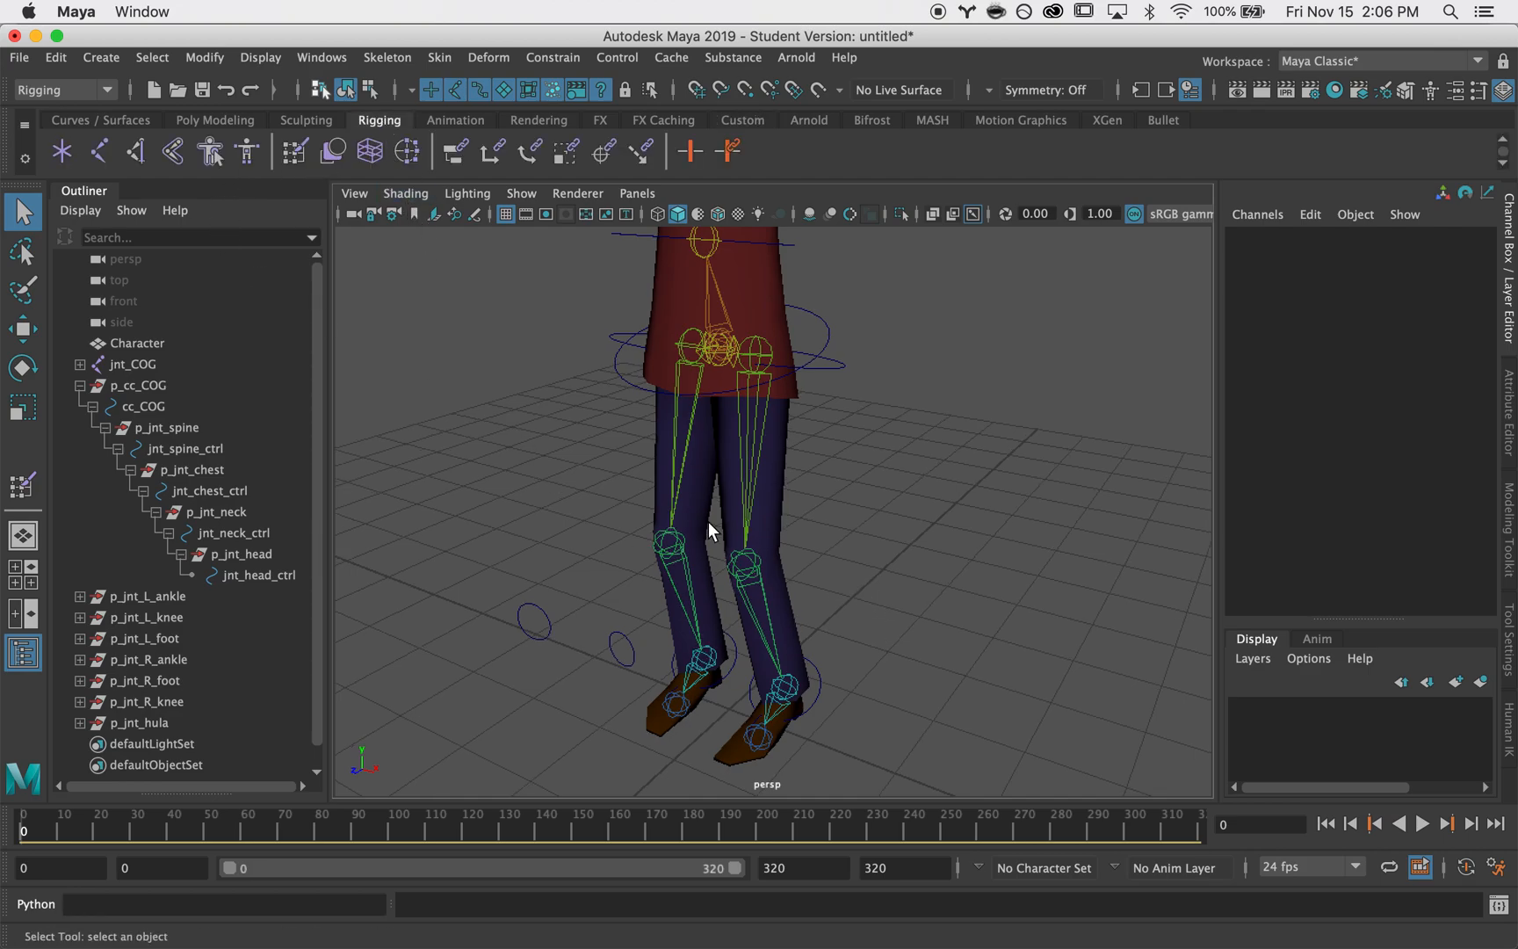
{"action": "left_click_drag", "start_coordinate": [708, 521], "coordinate": [784, 547], "text": "alt"}
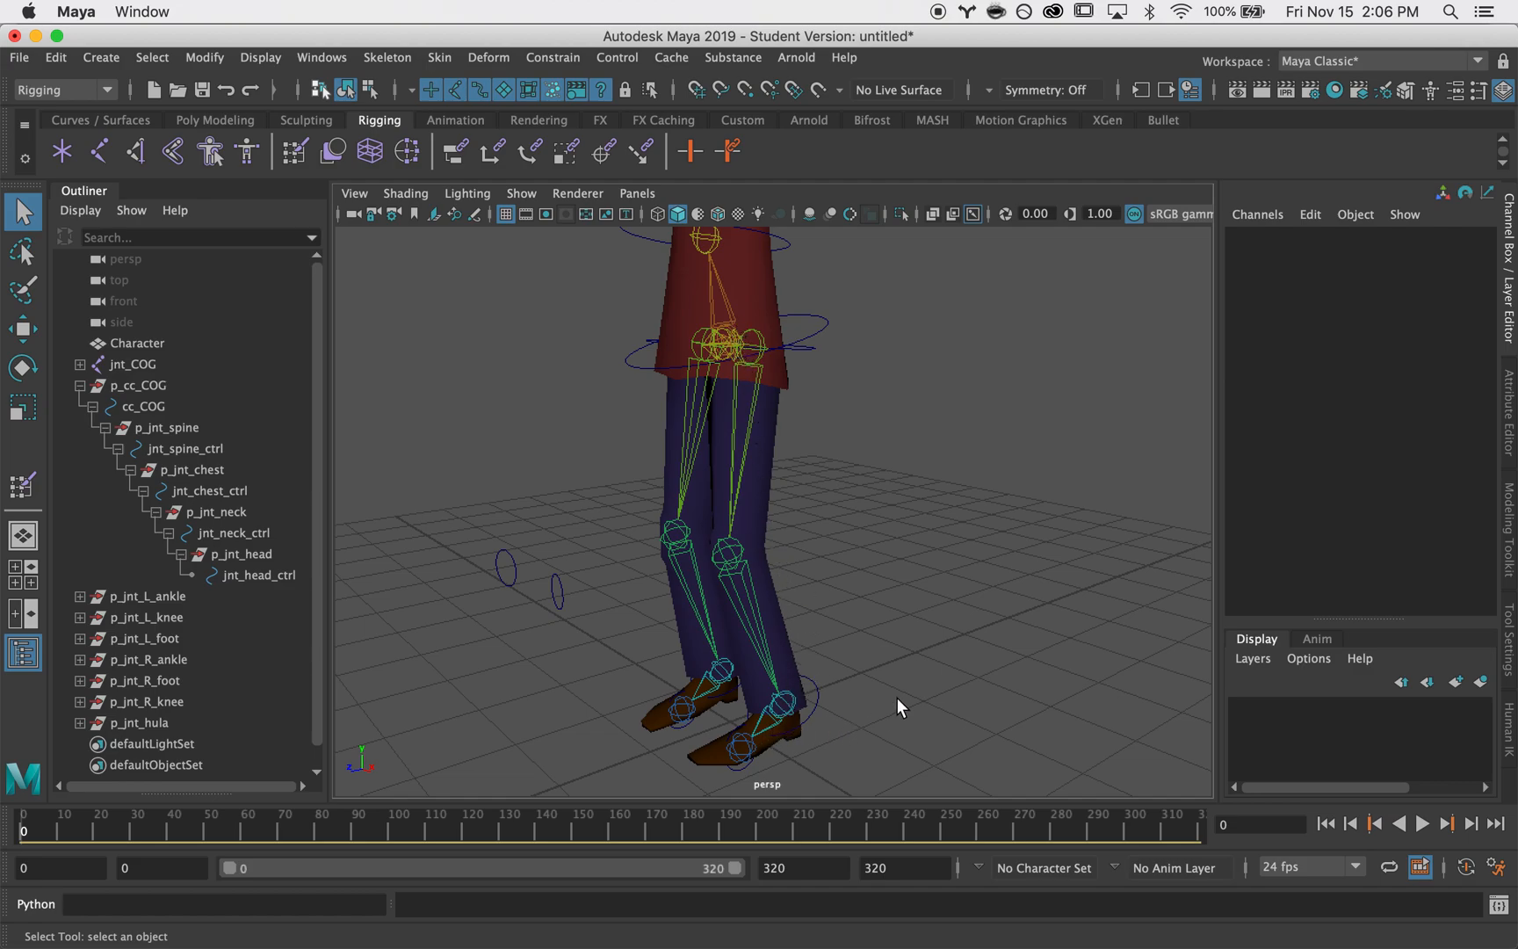
{"action": "left_click_drag", "start_coordinate": [897, 698], "coordinate": [911, 698], "text": "alt"}
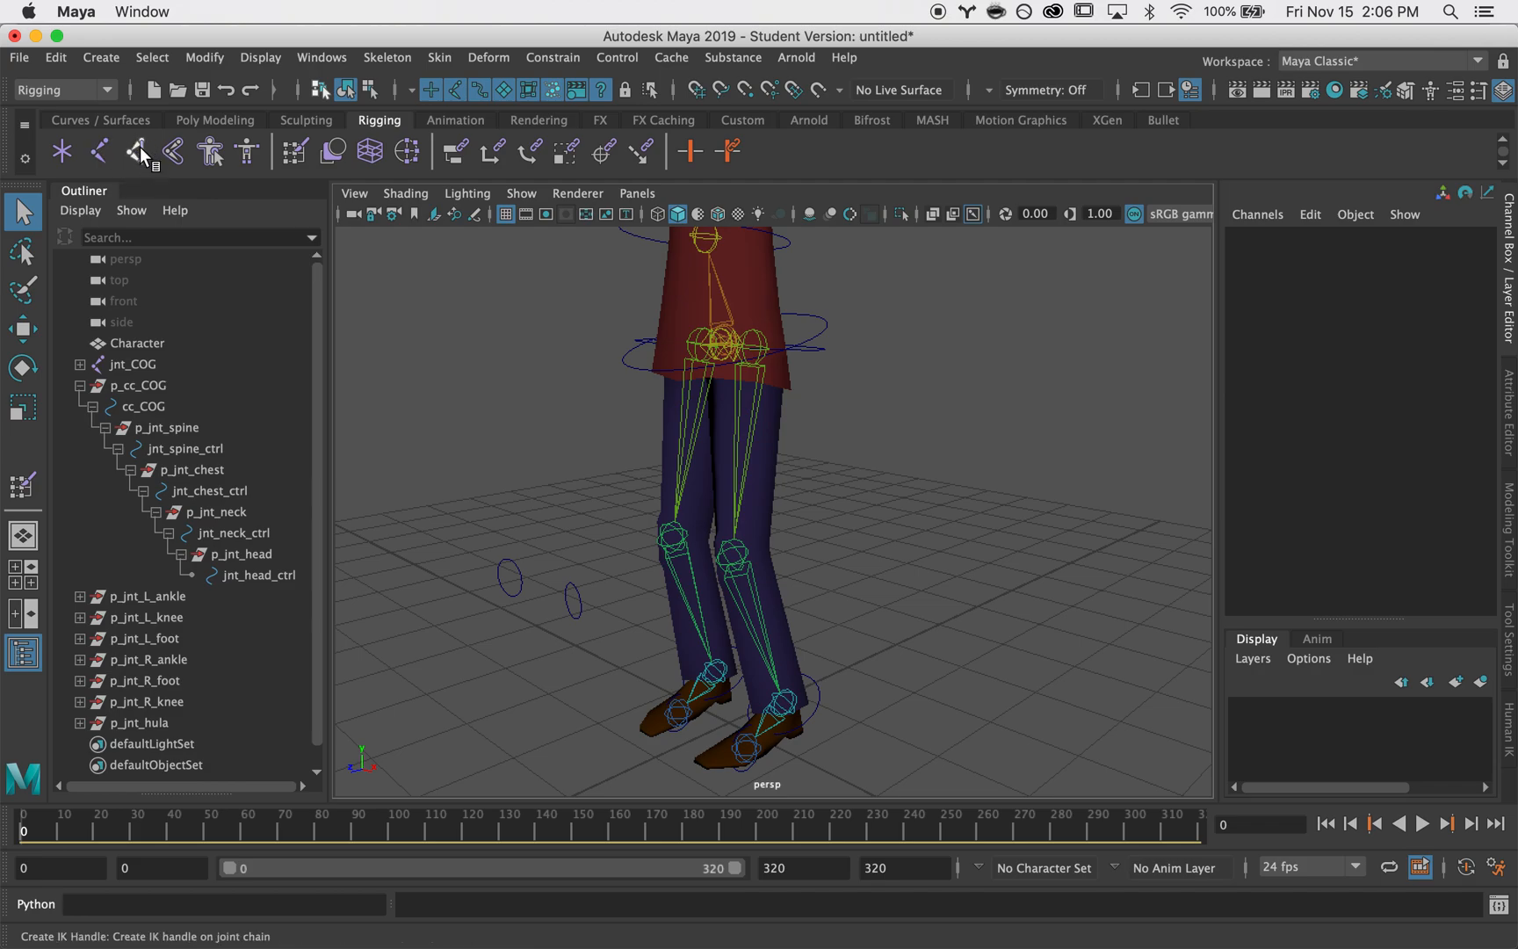
{"action": "left_click", "coordinate": [134, 152]}
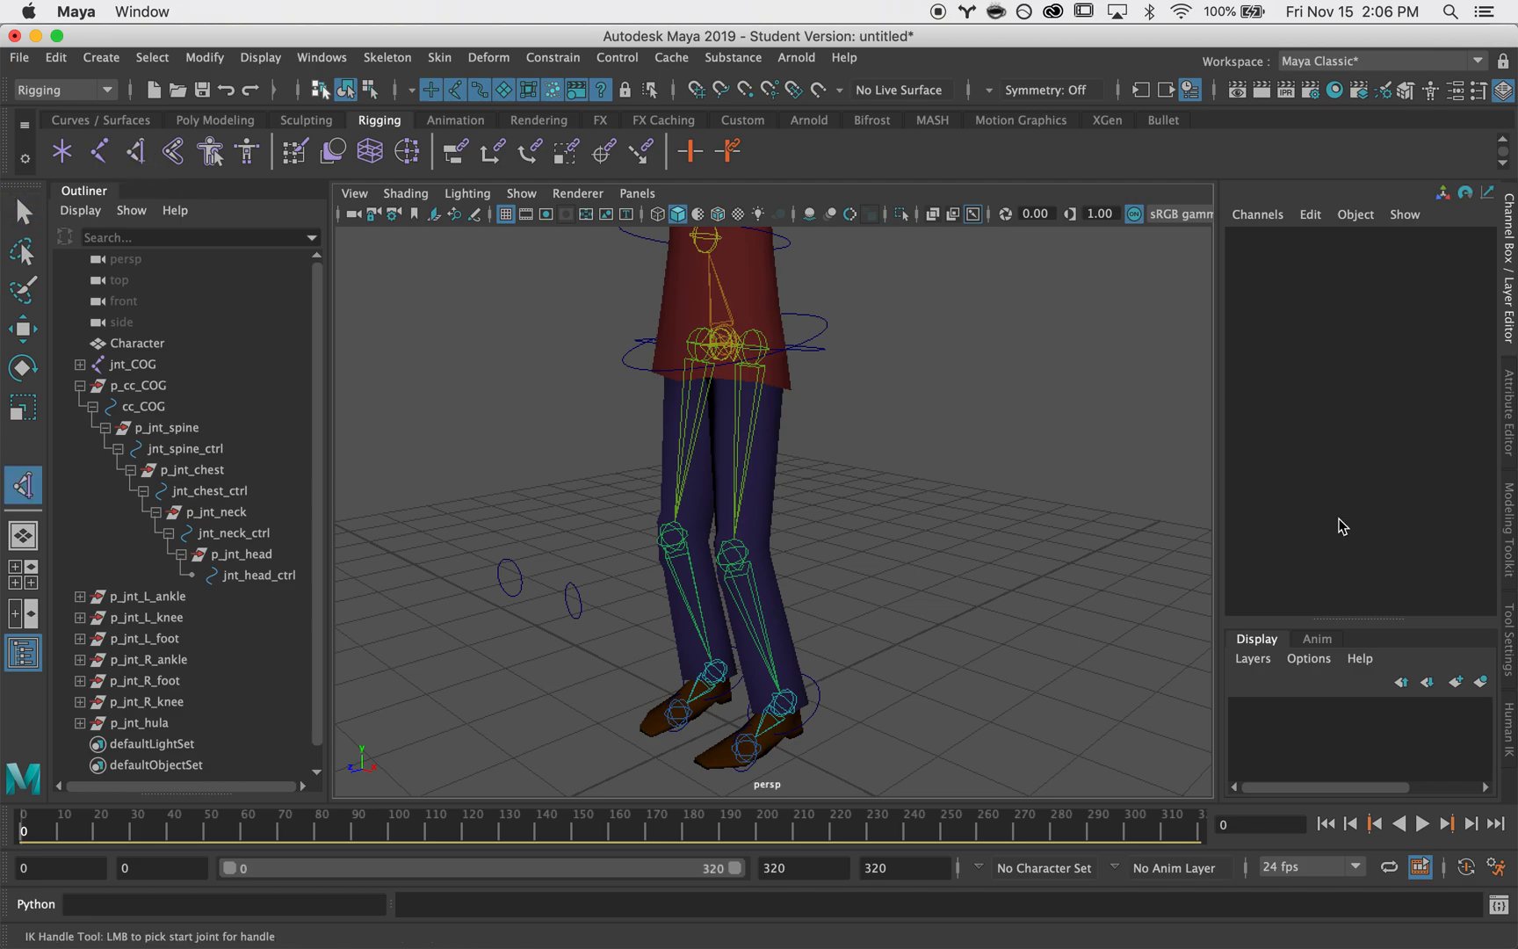
{"action": "left_click", "coordinate": [1505, 654]}
{"action": "left_click", "coordinate": [1196, 250]}
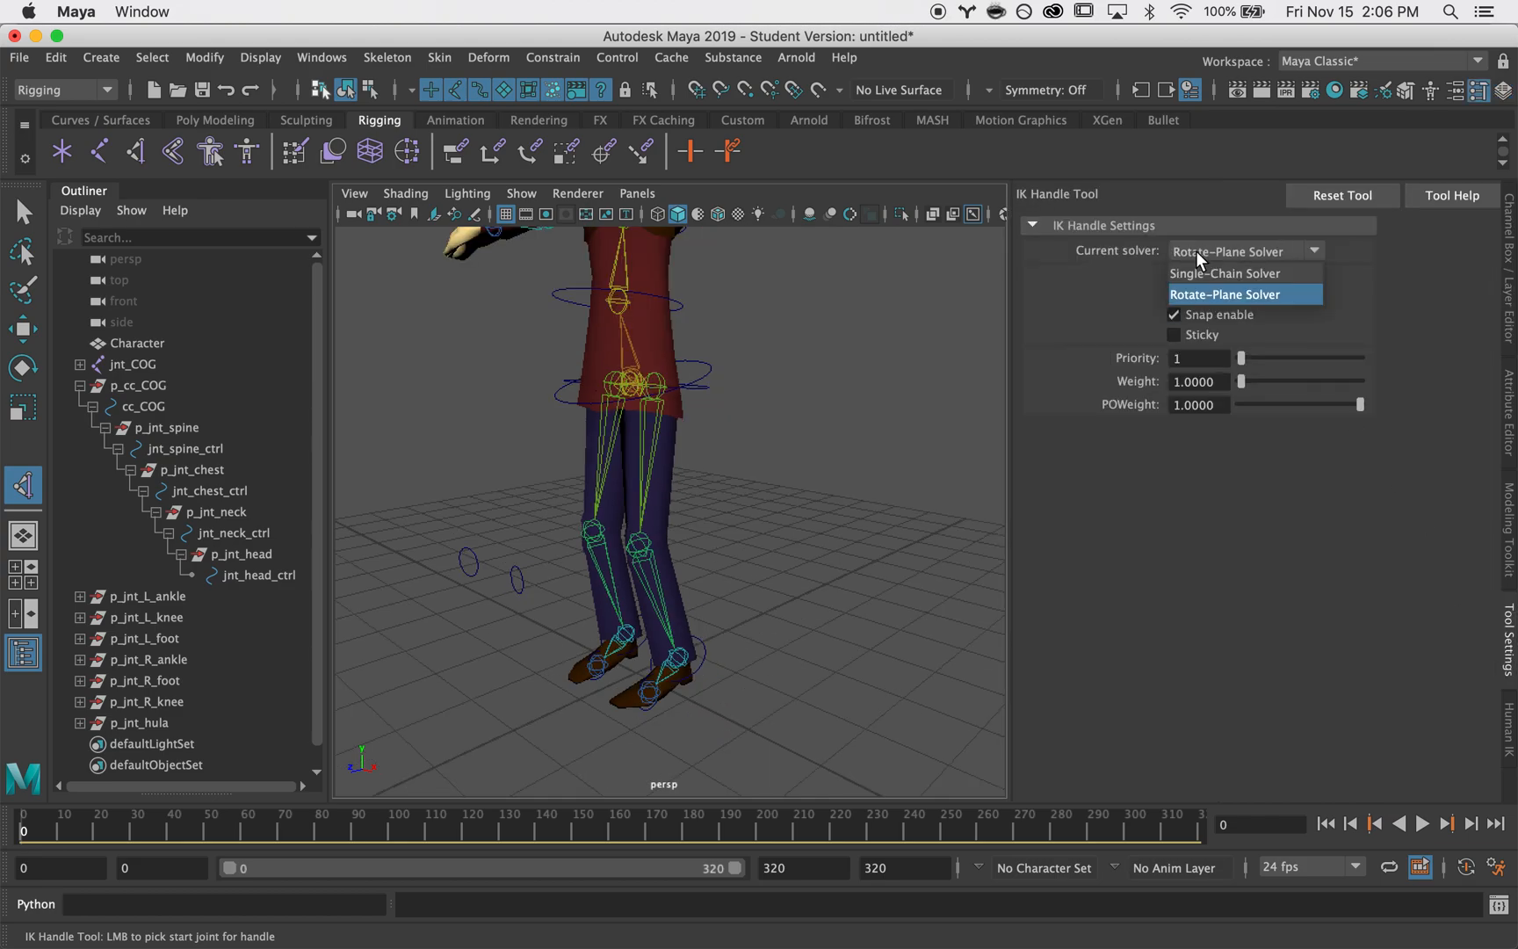
{"action": "left_click", "coordinate": [1209, 292]}
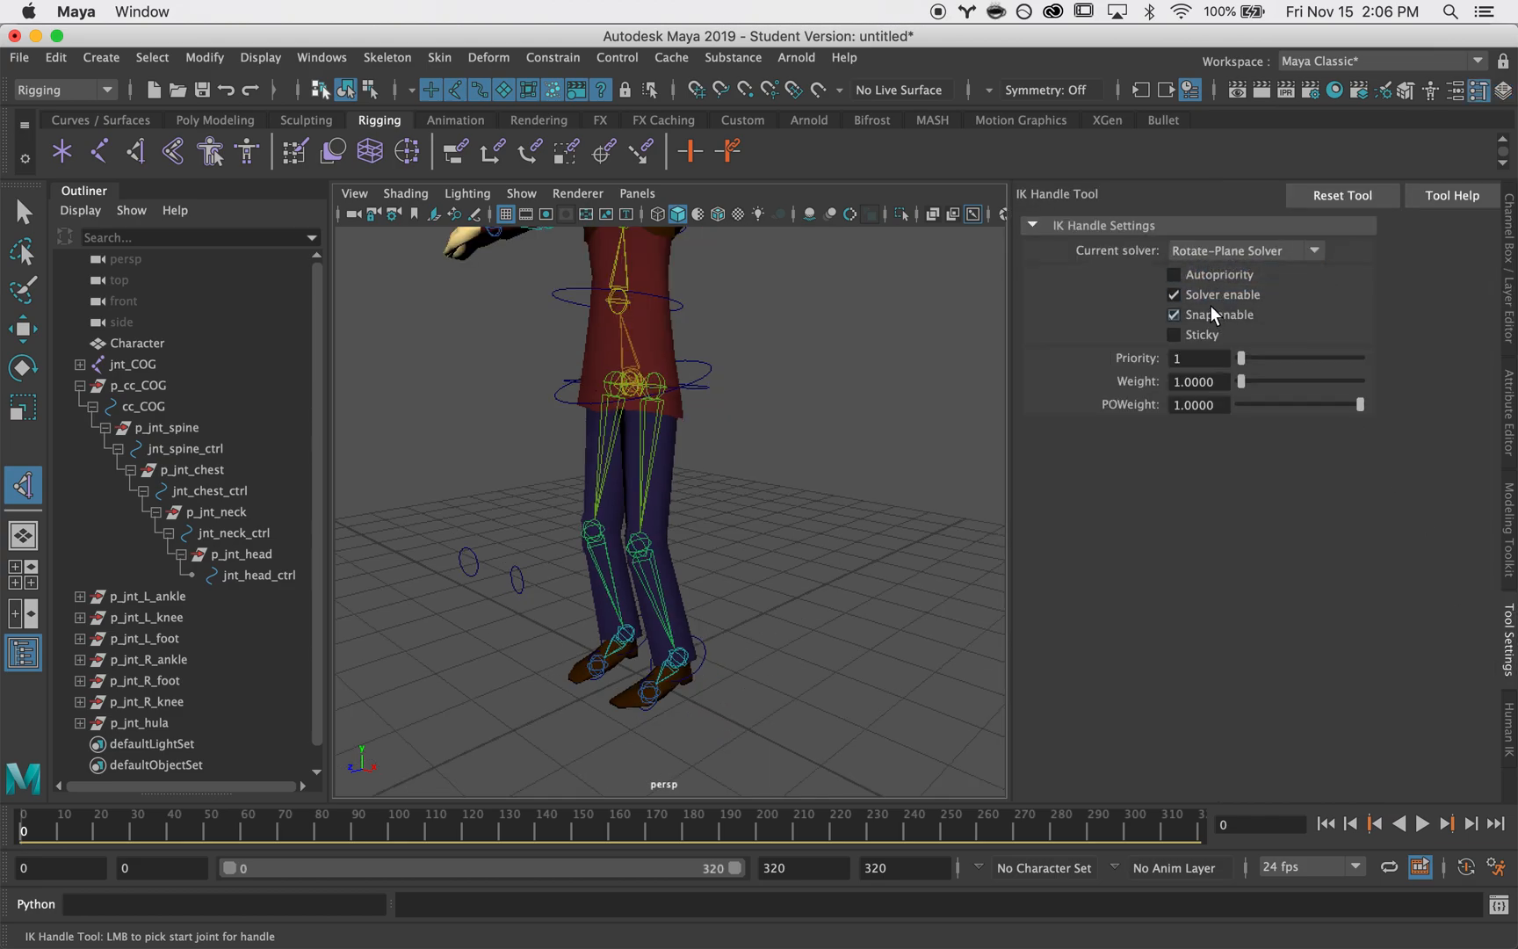
- Create a rotate-plane IK handle on the left leg from the jnt_L_hip joint to the left ankle joint
{"action": "scroll", "coordinate": [691, 556], "scroll_direction": "up", "scroll_amount": 5}
{"action": "left_click_drag", "start_coordinate": [692, 556], "coordinate": [669, 596], "text": "alt"}
{"action": "scroll", "coordinate": [703, 545], "scroll_direction": "down", "scroll_amount": 3}
{"action": "middle_click_drag", "start_coordinate": [708, 529], "coordinate": [753, 540], "text": "alt"}
{"action": "mouse_move", "coordinate": [707, 309]}
{"action": "left_mouse_down", "text": "alt"}
{"action": "mouse_move", "coordinate": [810, 391]}
{"action": "mouse_move", "coordinate": [684, 305]}
{"action": "left_mouse_up", "text": "alt"}
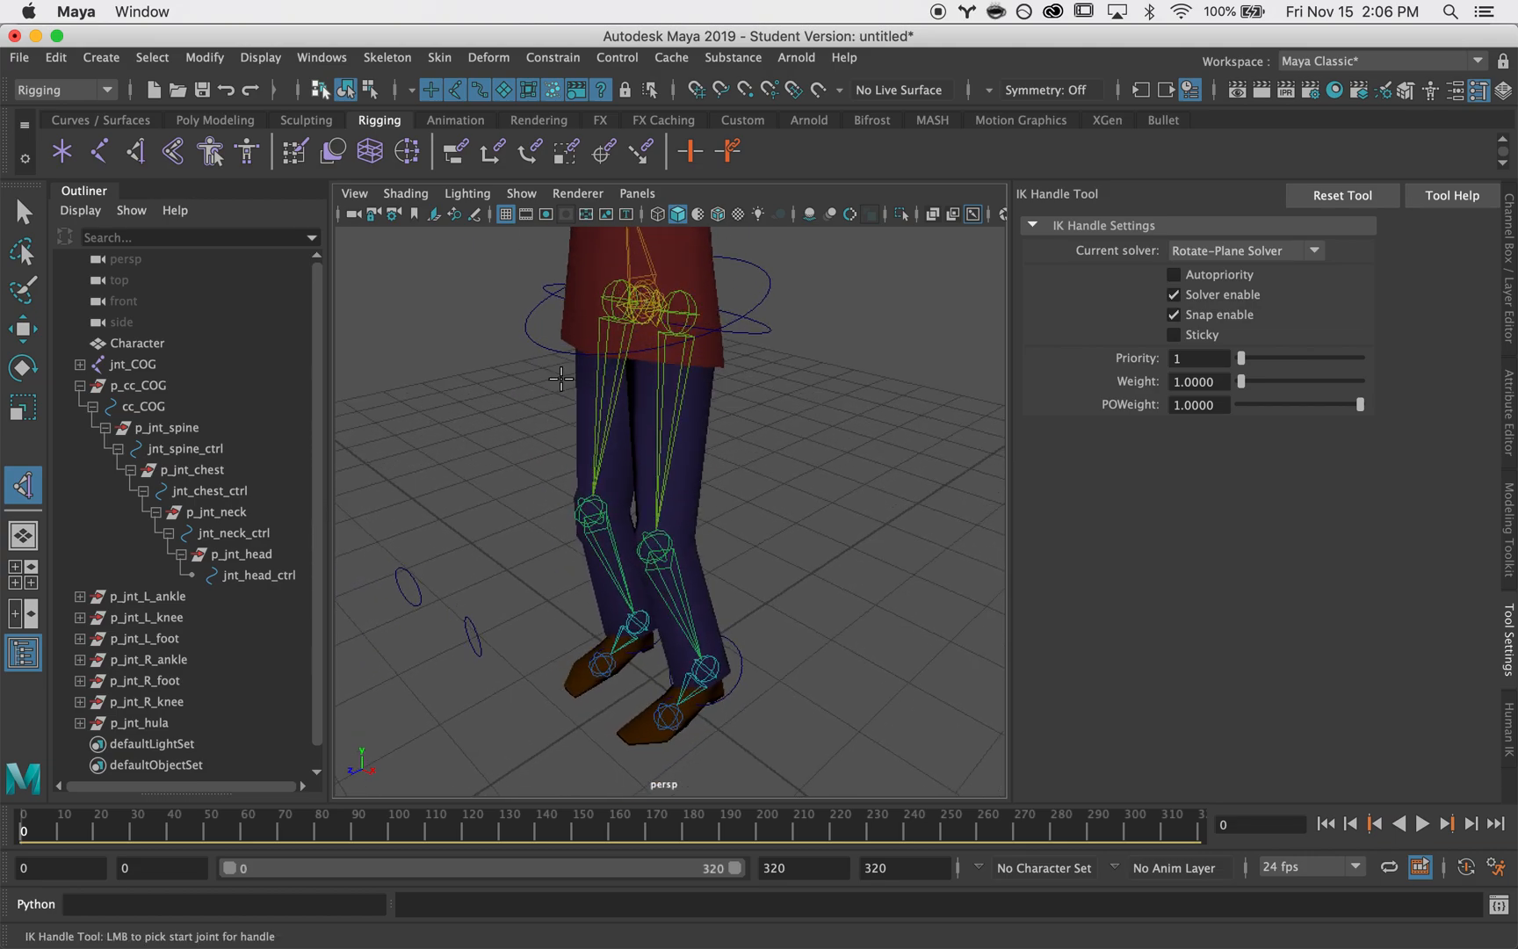
{"action": "left_click_drag", "start_coordinate": [623, 440], "coordinate": [676, 360], "text": "alt"}
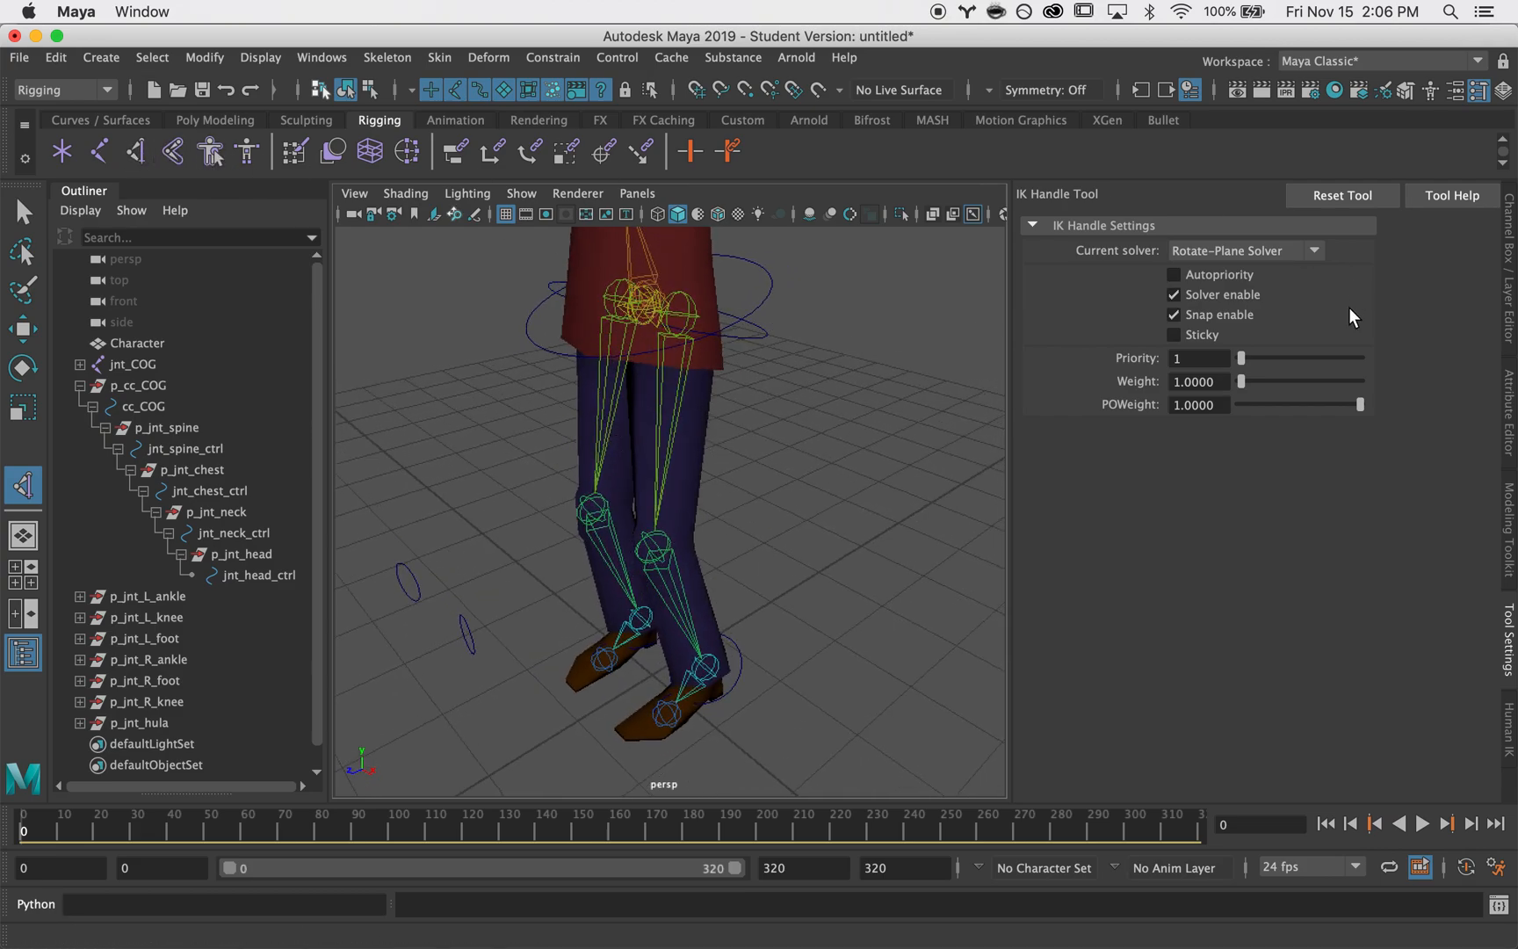
{"action": "left_click", "coordinate": [687, 312]}
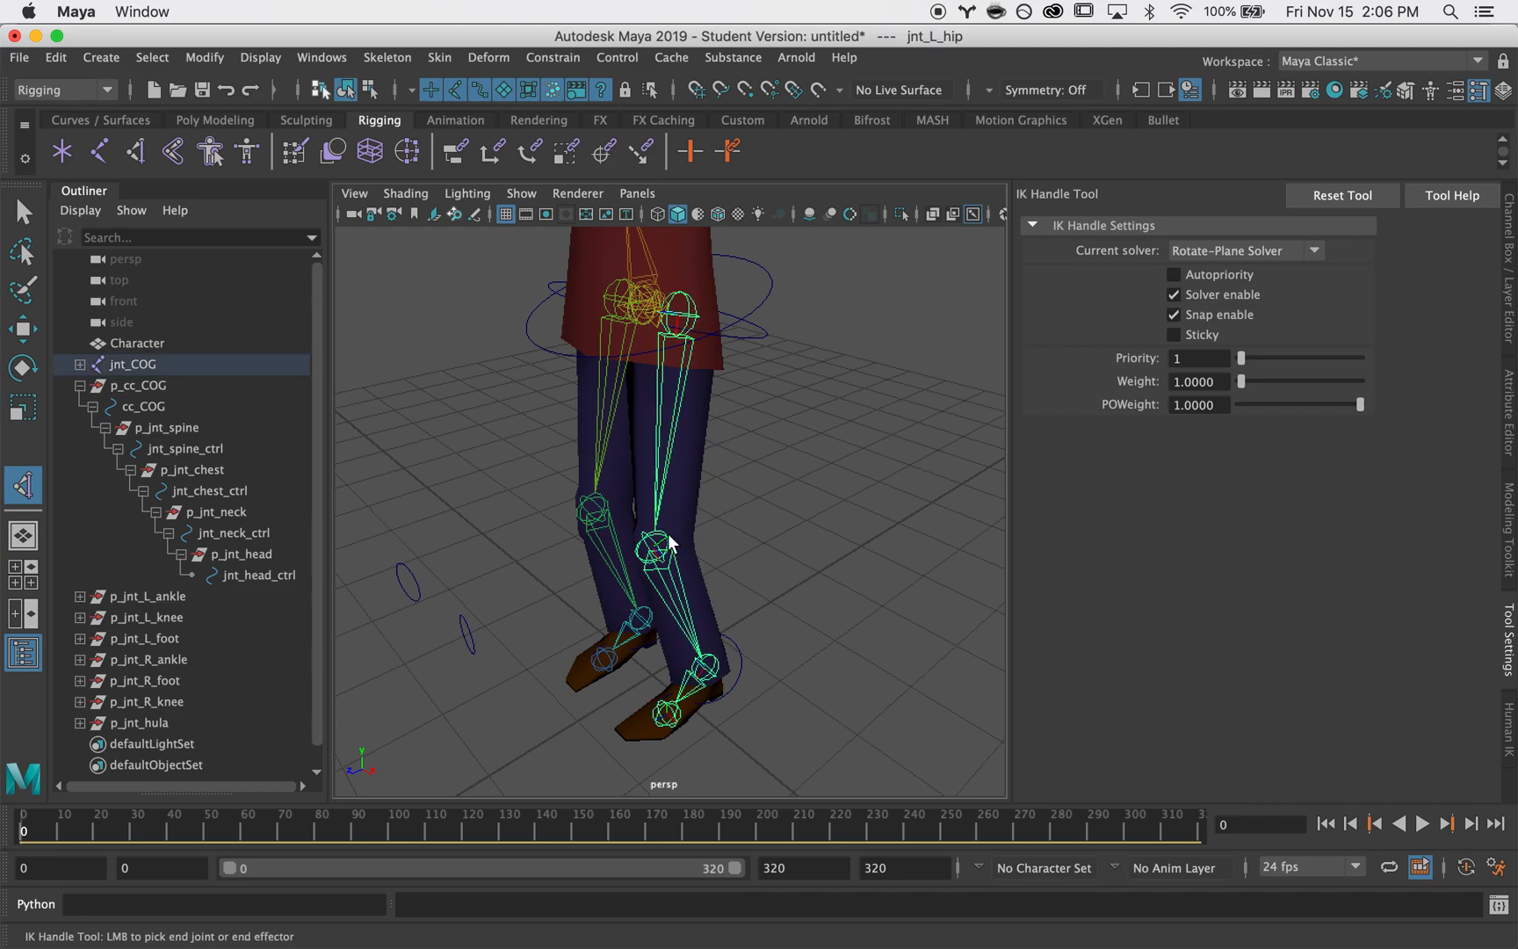
{"action": "left_click", "coordinate": [709, 677]}
{"action": "key", "text": "q"}
- Switch to wireframe display and create a rotate-plane IK handle from the jnt_R_hip joint to the right ankle joint
{"action": "left_click_drag", "start_coordinate": [897, 611], "coordinate": [837, 492], "text": "alt"}
{"action": "key", "text": "4"}
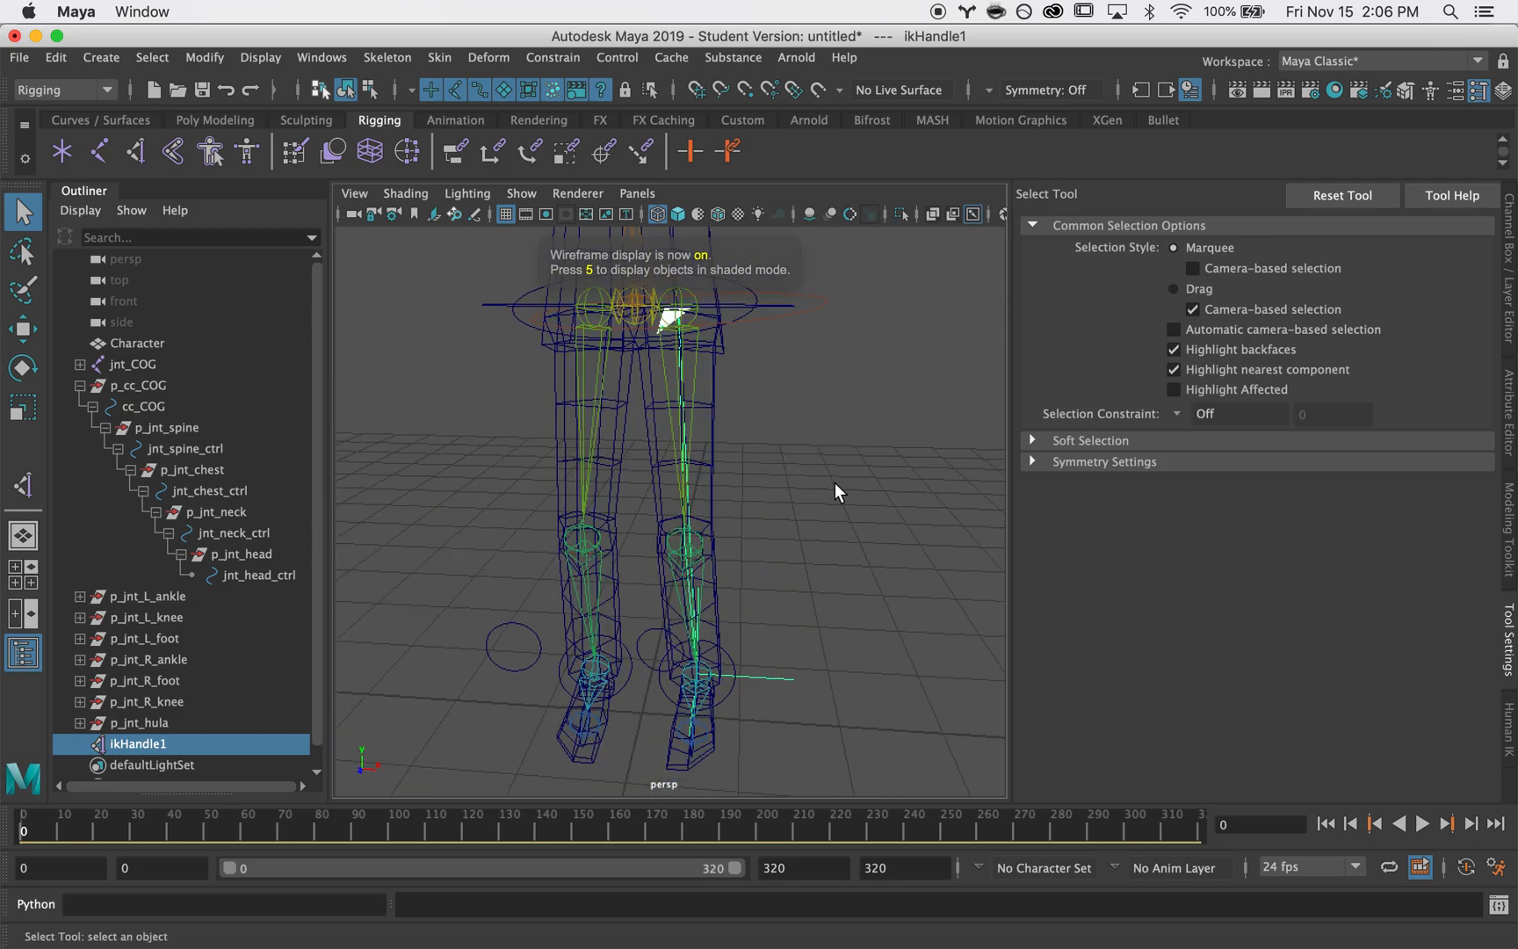
{"action": "left_click", "coordinate": [136, 151]}
{"action": "left_click_drag", "start_coordinate": [617, 425], "coordinate": [615, 351], "text": "alt"}
{"action": "left_click", "coordinate": [609, 354]}
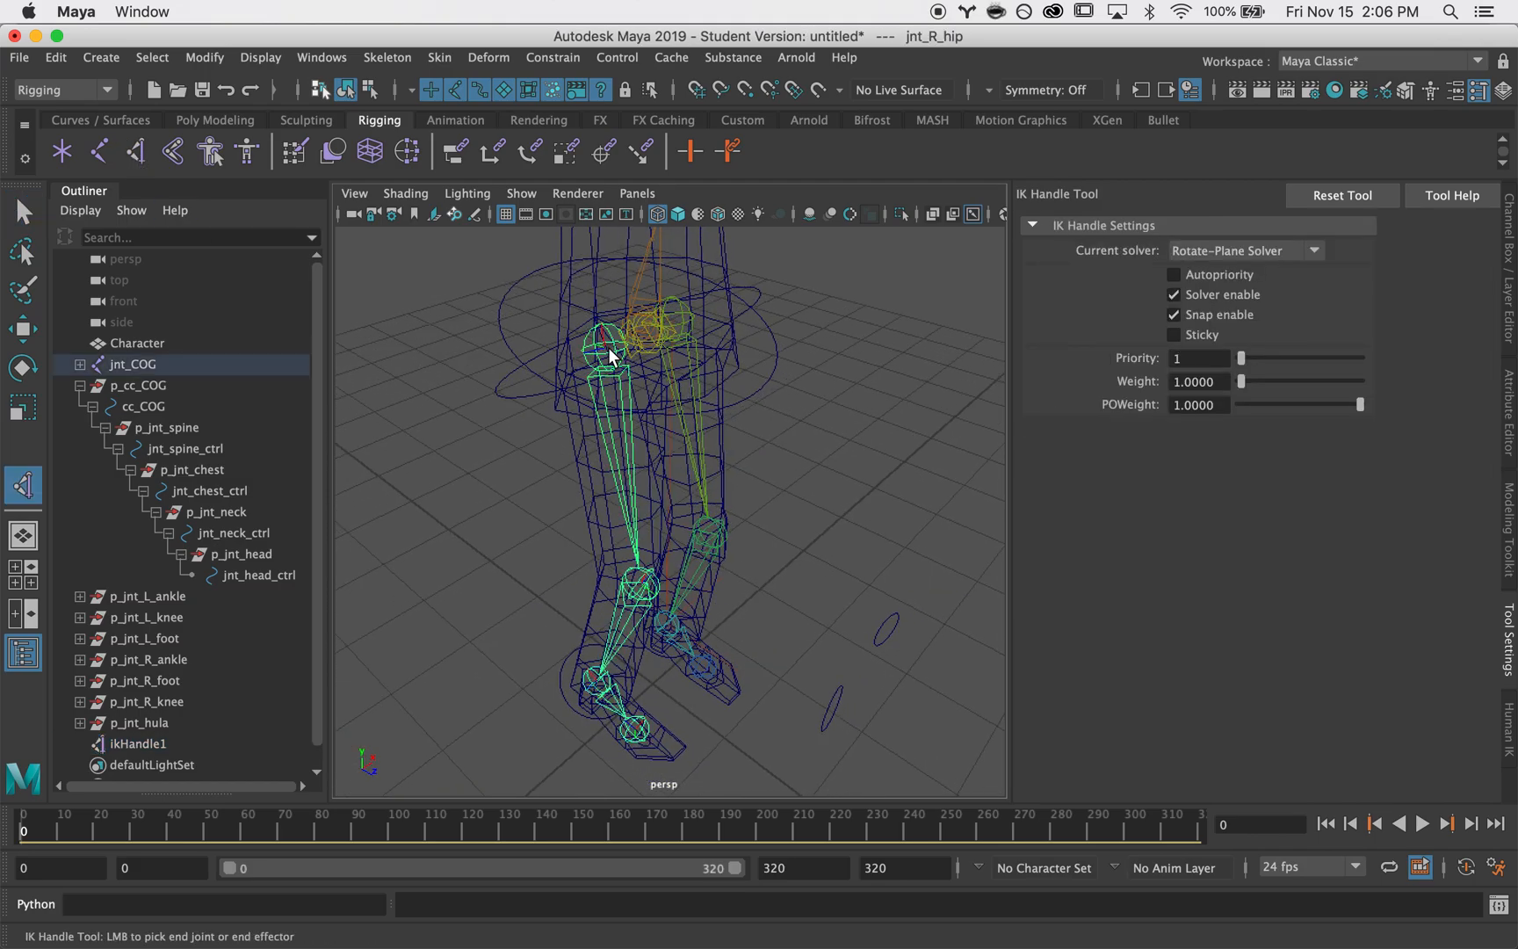
{"action": "left_click", "coordinate": [595, 669]}
{"action": "key", "text": "q"}
{"action": "left_click_drag", "start_coordinate": [509, 679], "coordinate": [577, 551], "text": "alt"}
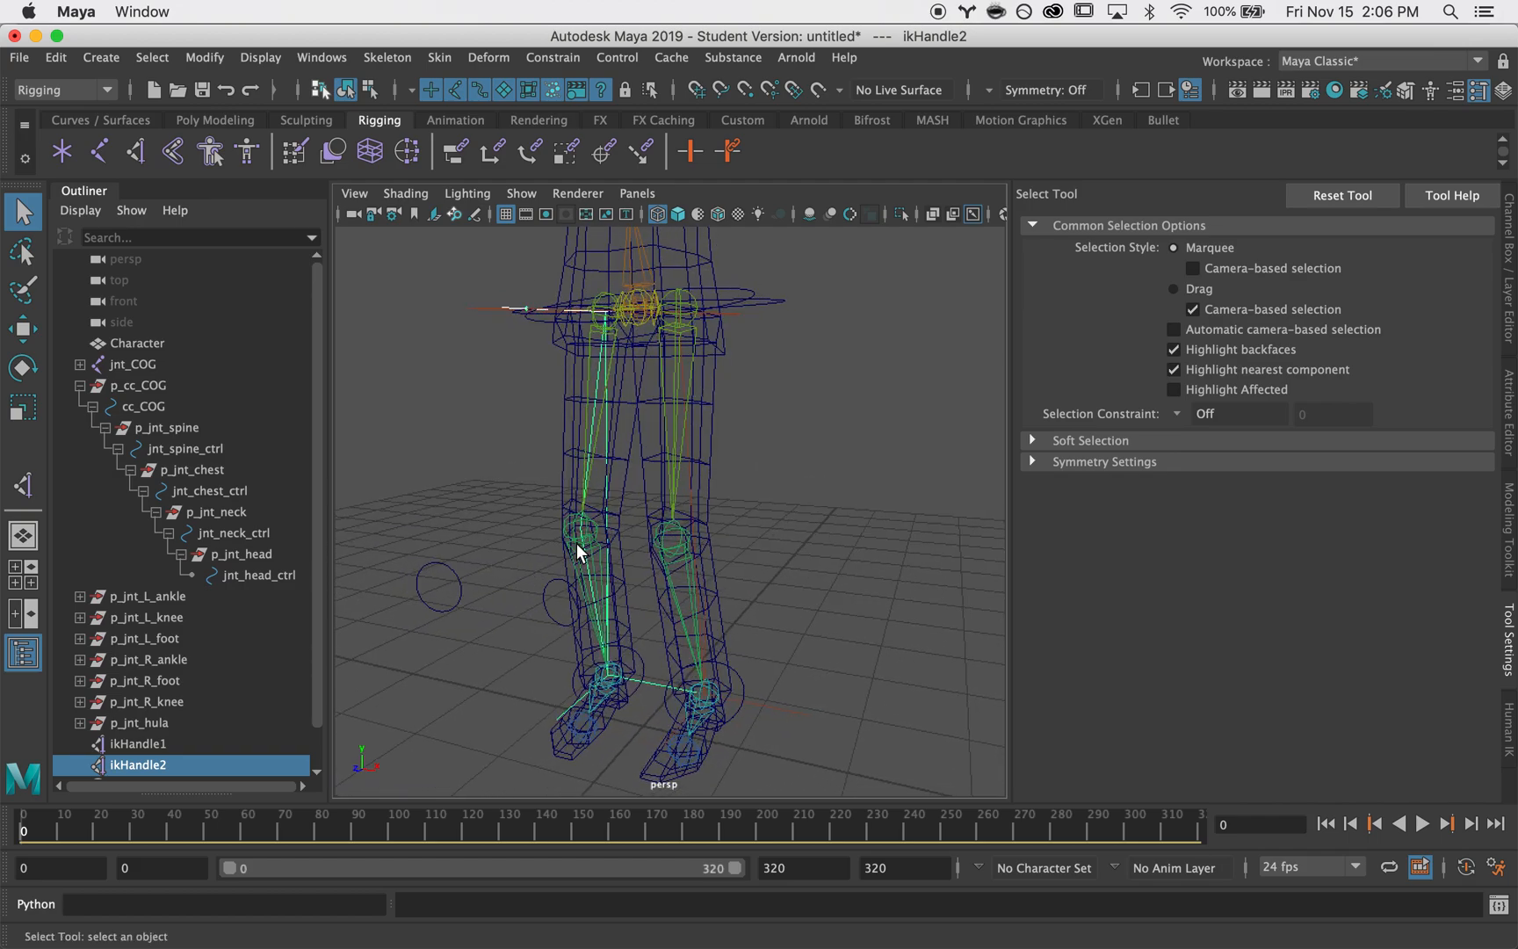
- Rename ikHandle1 as ik_L_leg and ikHandle2 as ik_R_leg
{"action": "left_click", "coordinate": [111, 745]}
{"action": "scroll", "coordinate": [147, 743], "scroll_direction": "down", "scroll_amount": 2}
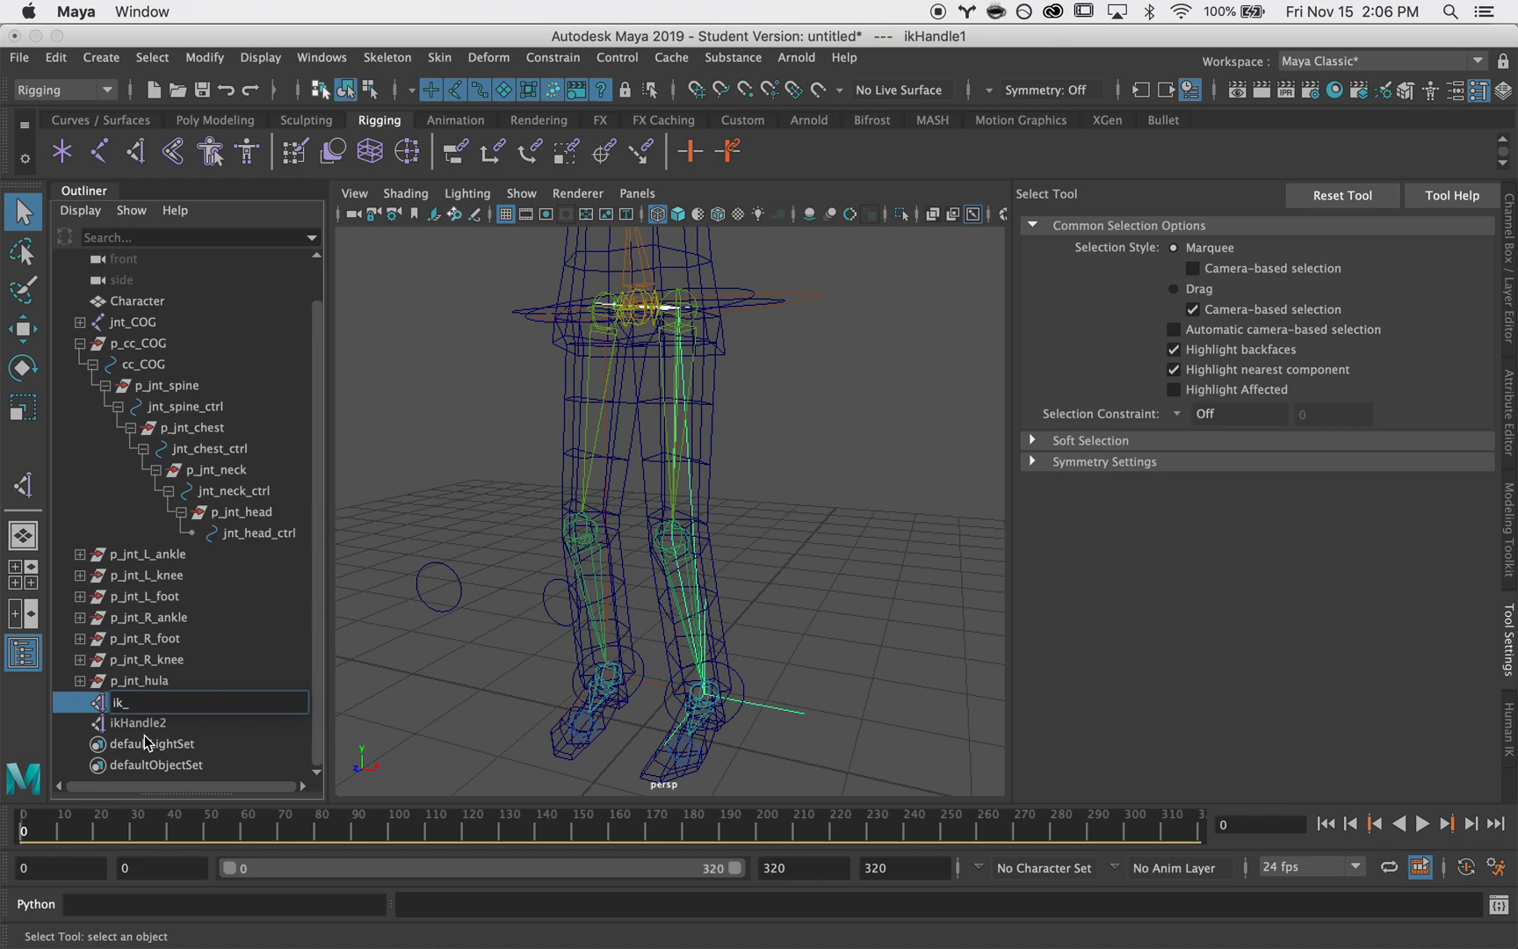
{"action": "type", "text": "ik_L_leg"}
{"action": "key", "text": "Return"}
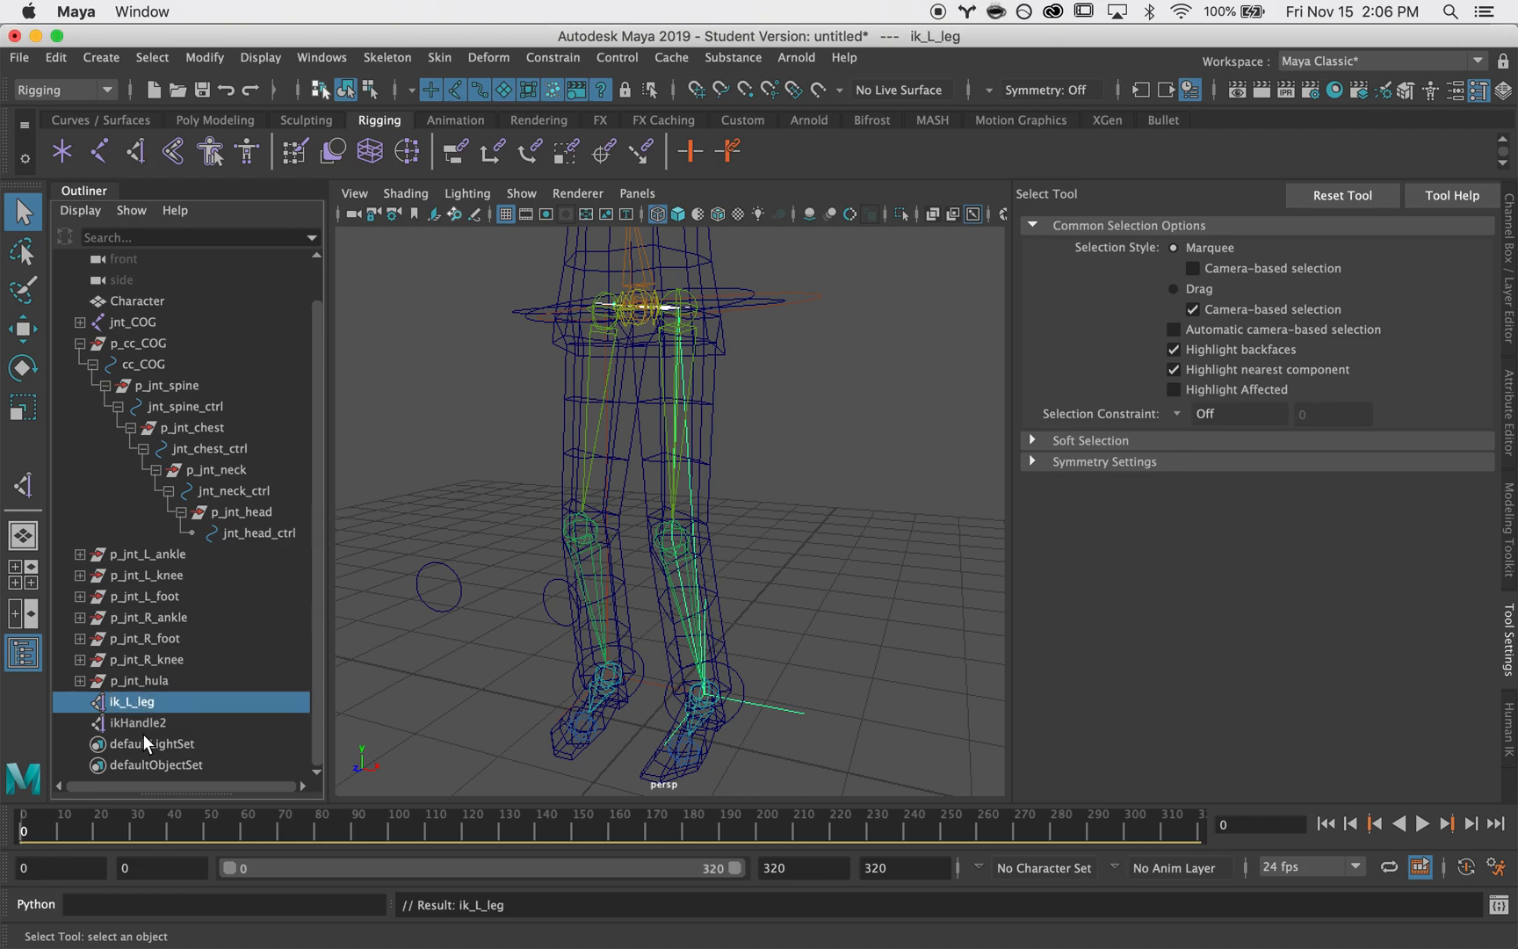
{"action": "double_click", "coordinate": [140, 722]}
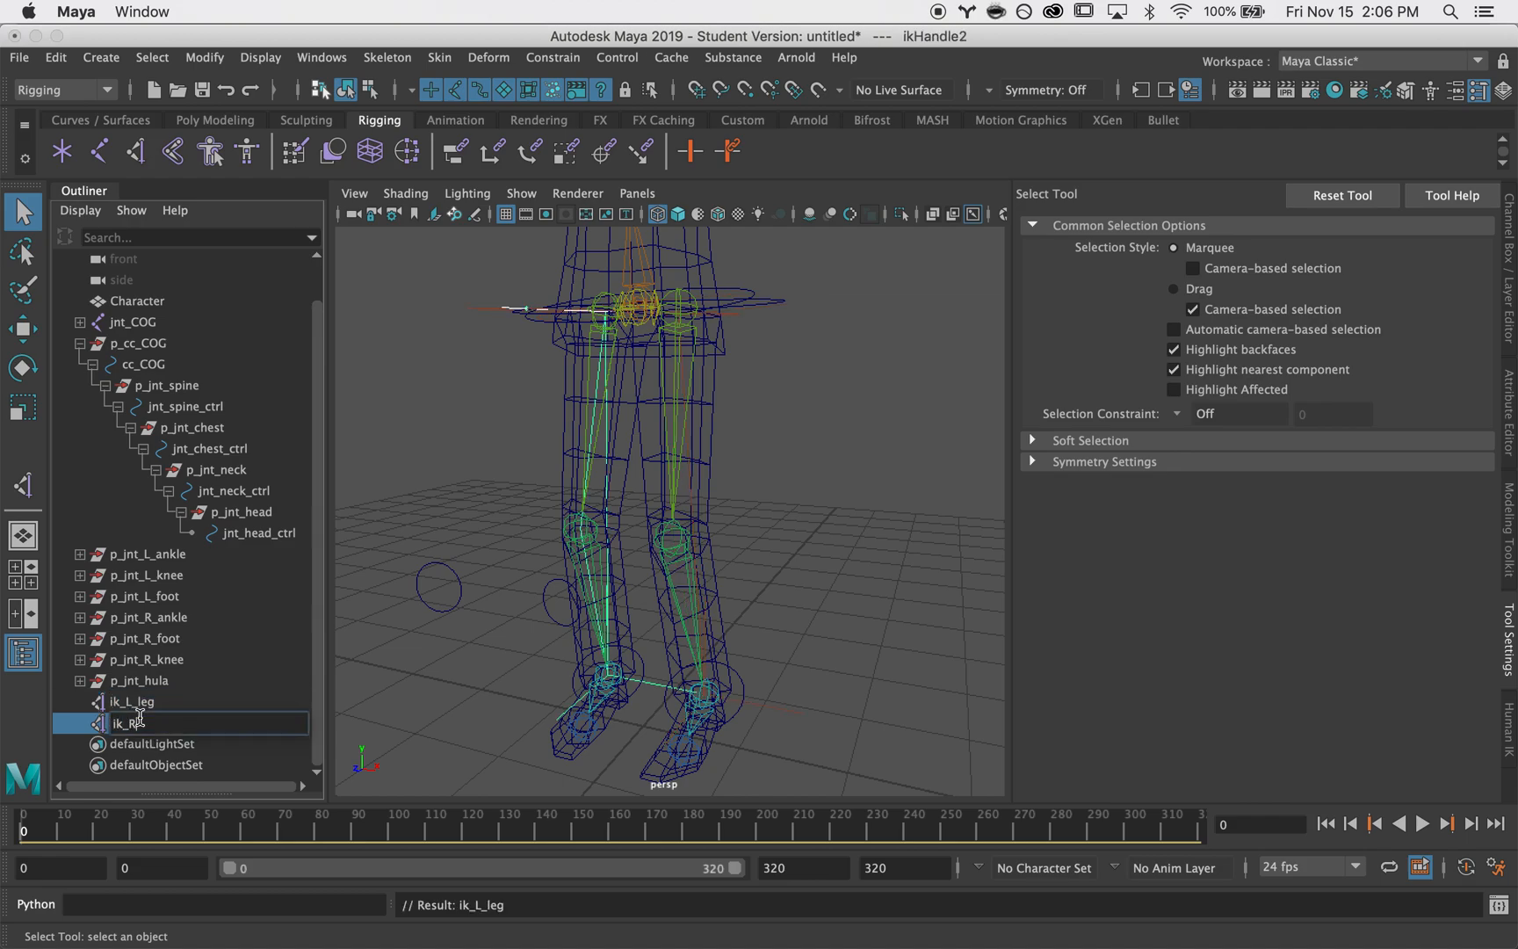
{"action": "type", "text": "ik_R_leg"}
{"action": "key", "text": "Return"}
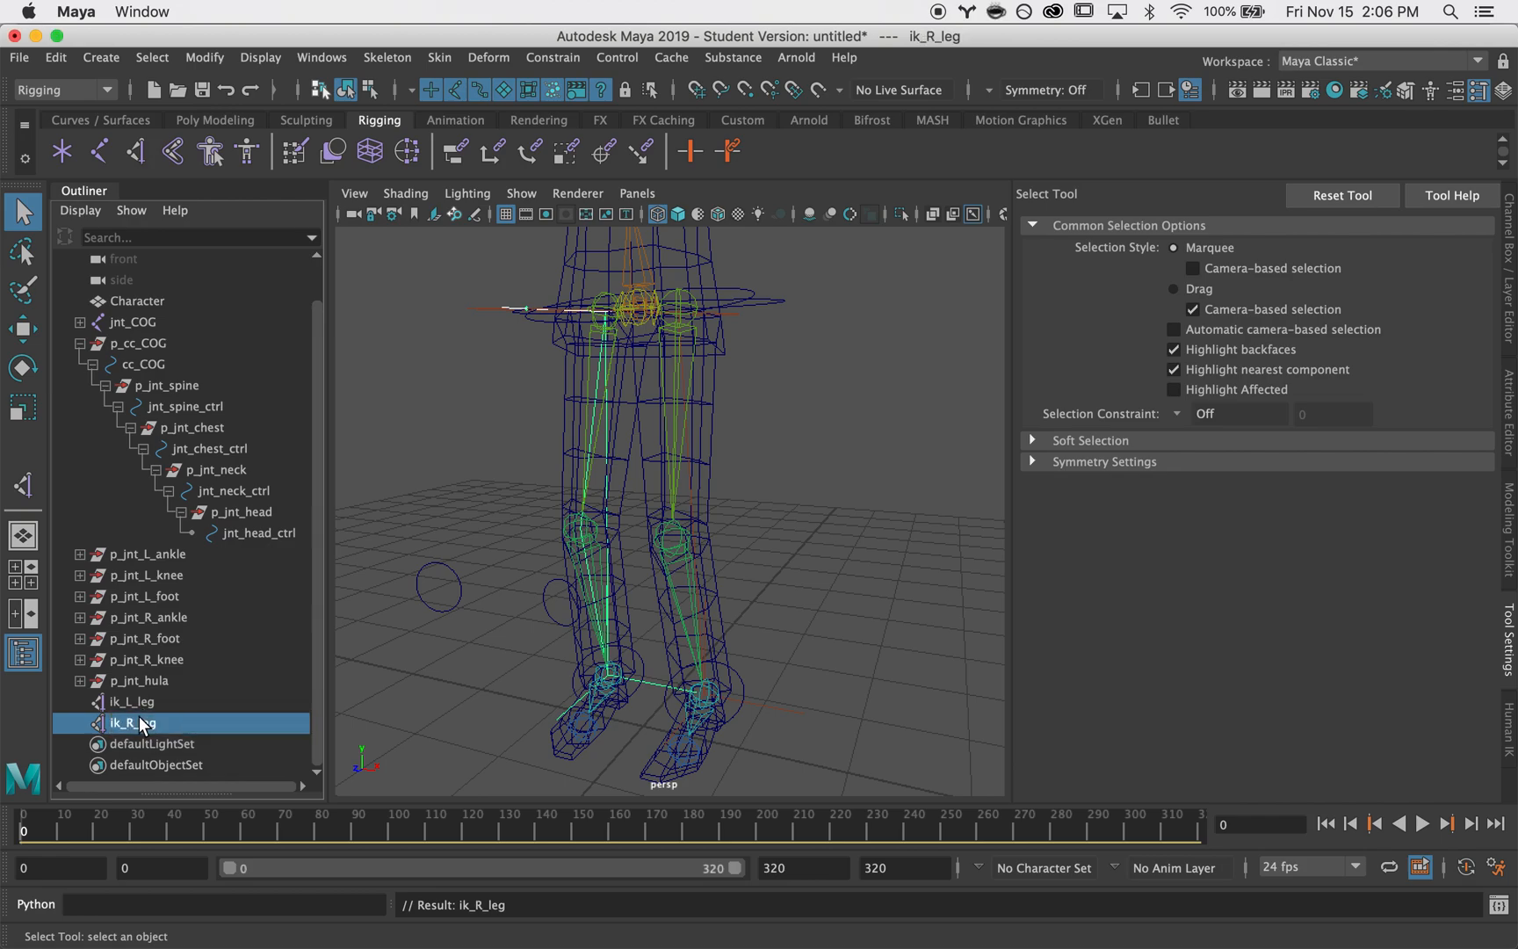
{"action": "left_click", "coordinate": [542, 695]}
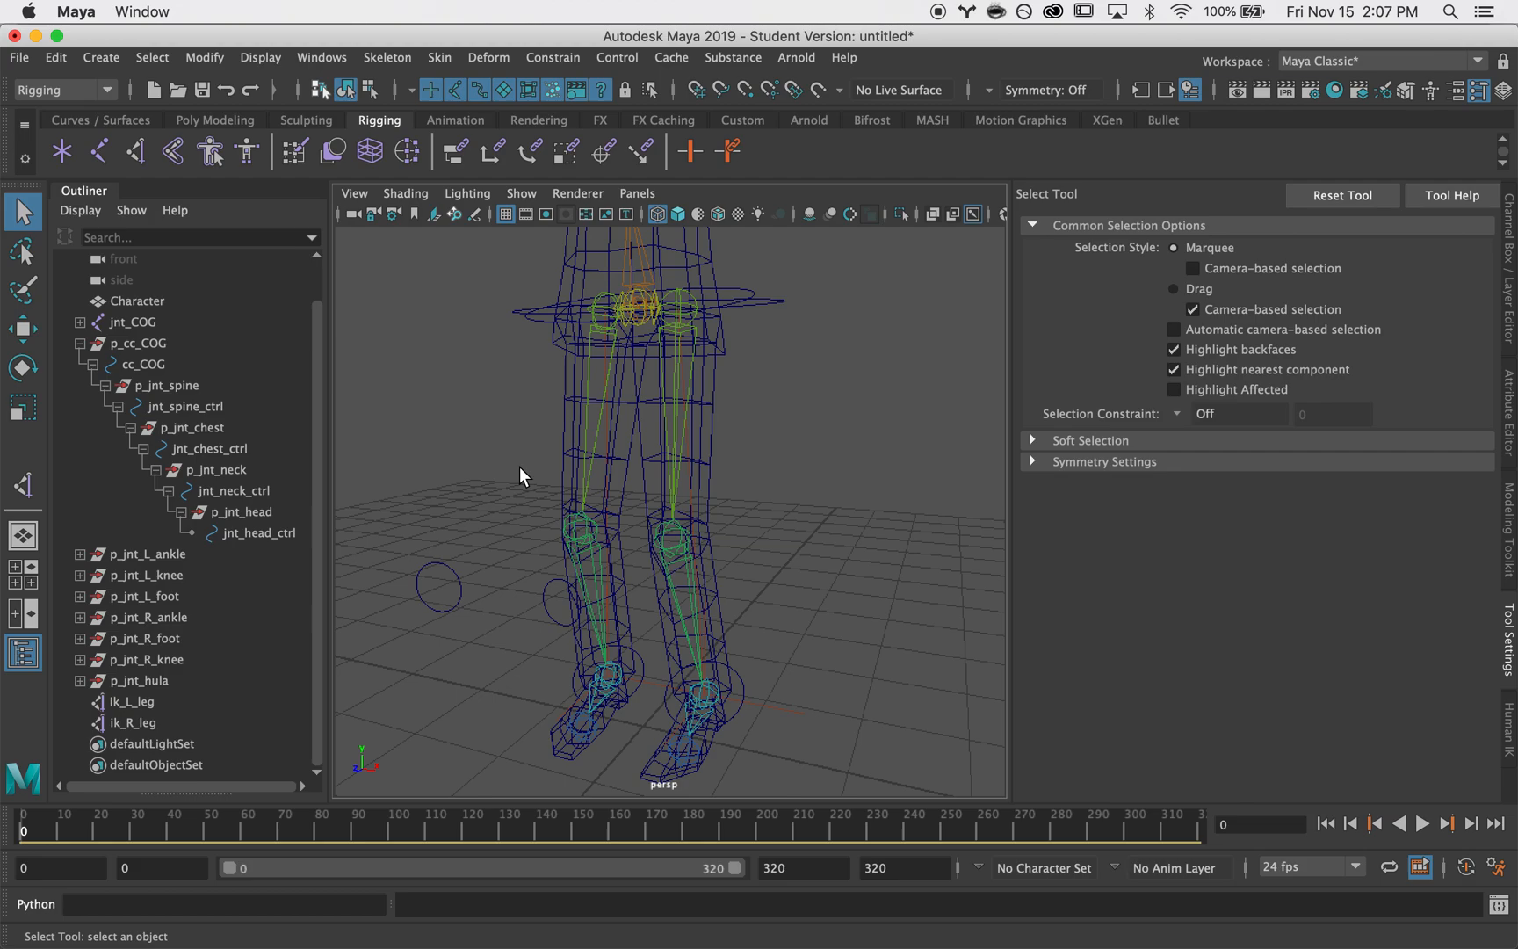
- Return to shaded display and orient constrain the left ankle joint to the jnt_L_ankle_ctrl control
{"action": "left_click_drag", "start_coordinate": [790, 529], "coordinate": [633, 457], "text": "alt"}
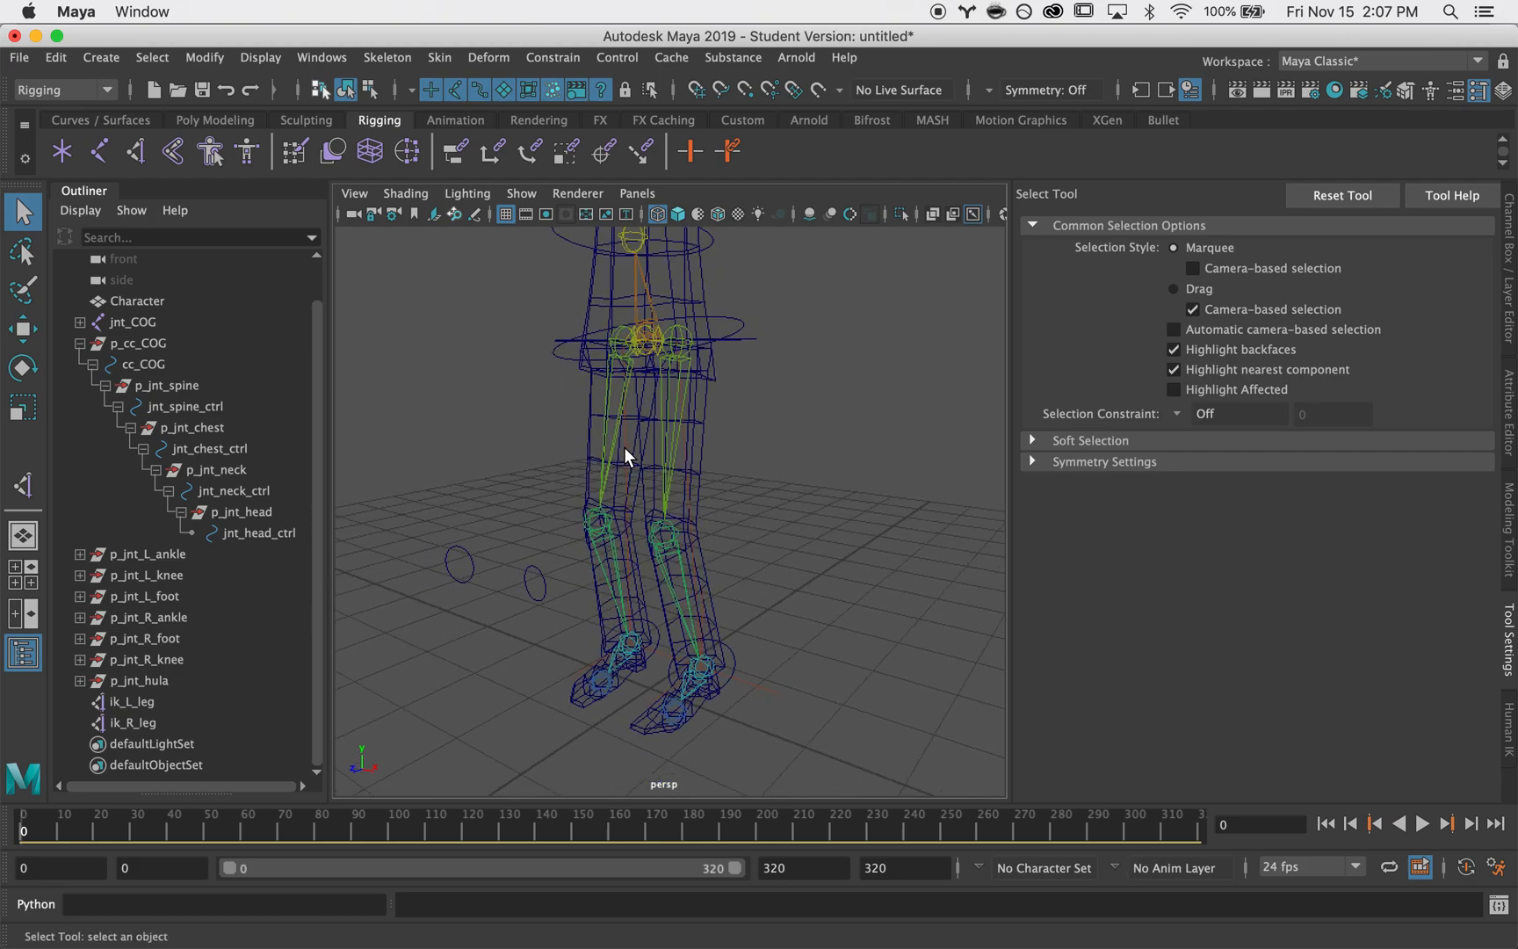
{"action": "key", "text": "5"}
{"action": "mouse_move", "coordinate": [752, 494]}
{"action": "left_mouse_down", "text": "alt"}
{"action": "mouse_move", "coordinate": [844, 536]}
{"action": "mouse_move", "coordinate": [685, 485]}
{"action": "left_mouse_up", "text": "alt"}
{"action": "left_click", "coordinate": [734, 657]}
{"action": "left_click_drag", "start_coordinate": [735, 657], "coordinate": [610, 594], "text": "alt"}
{"action": "right_click_drag", "start_coordinate": [610, 595], "coordinate": [667, 606], "text": "alt"}
{"action": "middle_click_drag", "start_coordinate": [593, 610], "coordinate": [593, 522], "text": "alt"}
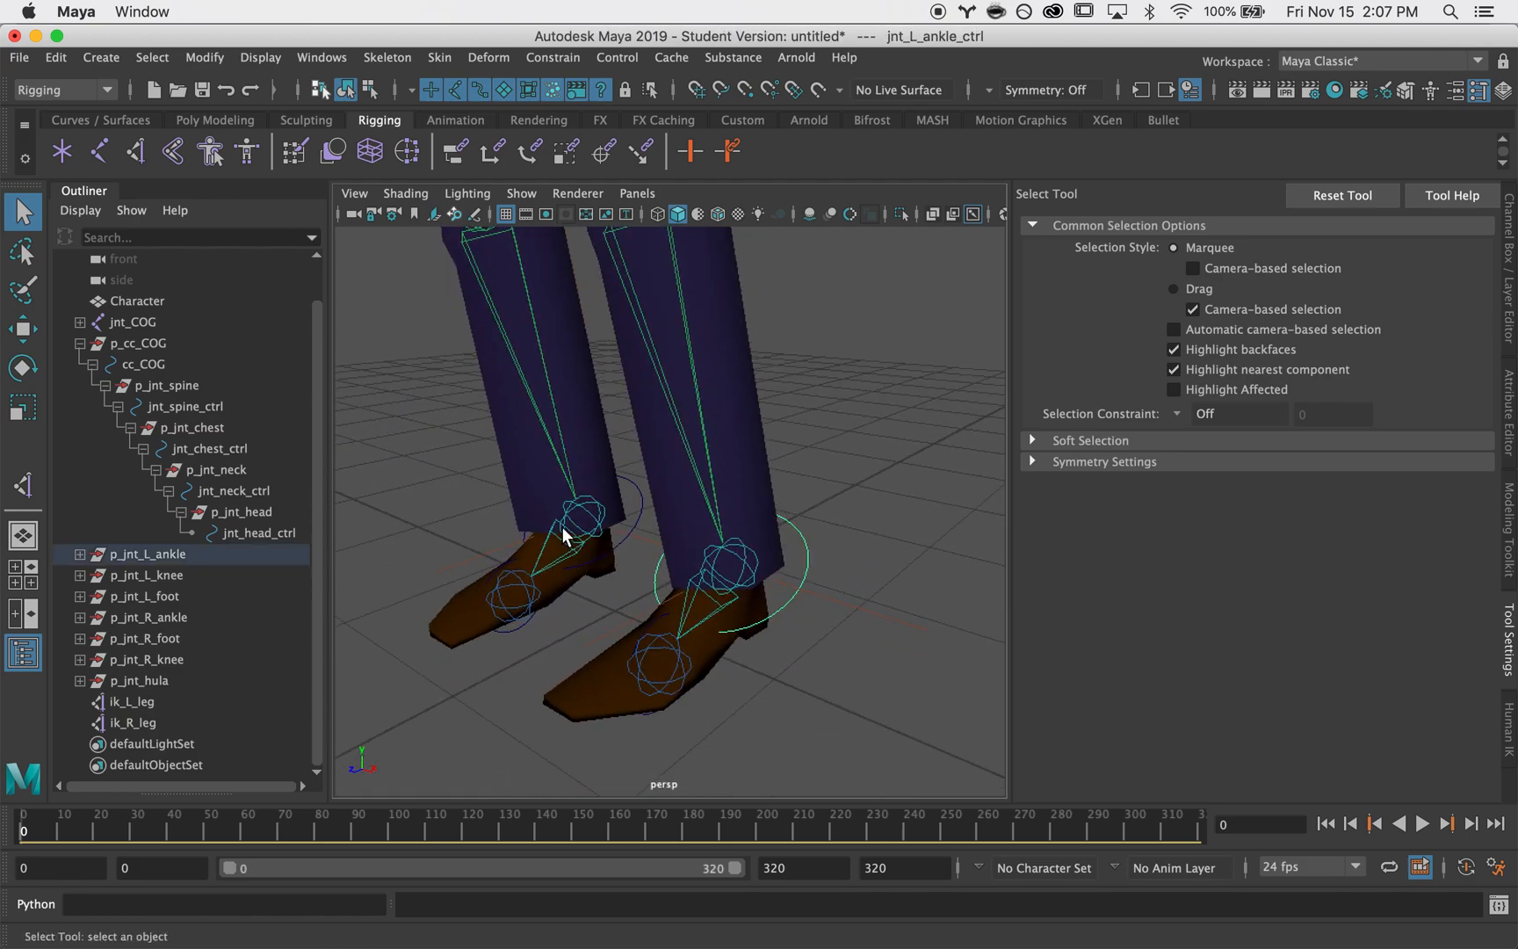
{"action": "right_click_drag", "start_coordinate": [593, 522], "coordinate": [668, 538], "text": "alt"}
{"action": "middle_click_drag", "start_coordinate": [667, 538], "coordinate": [612, 539], "text": "alt"}
{"action": "left_click", "coordinate": [713, 560], "text": "shift"}
{"action": "mouse_move", "coordinate": [763, 532]}
{"action": "left_mouse_down", "text": "alt"}
{"action": "mouse_move", "coordinate": [688, 525]}
{"action": "mouse_move", "coordinate": [770, 524]}
{"action": "mouse_move", "coordinate": [757, 533]}
{"action": "left_mouse_up", "text": "alt"}
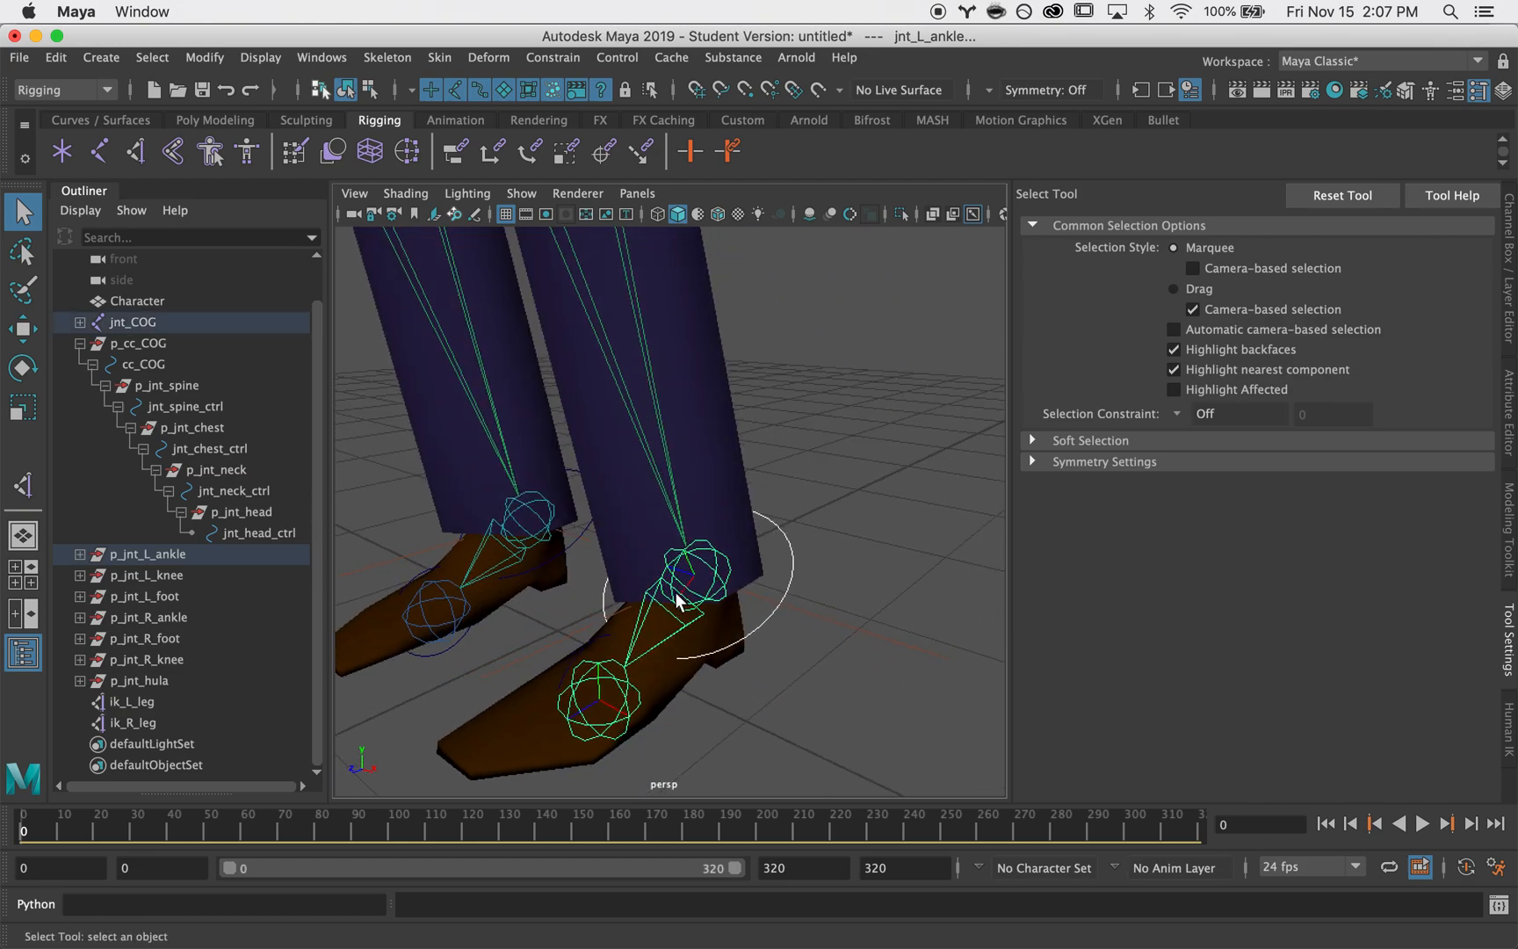
{"action": "left_click", "coordinate": [549, 58]}
{"action": "left_click", "coordinate": [572, 153]}
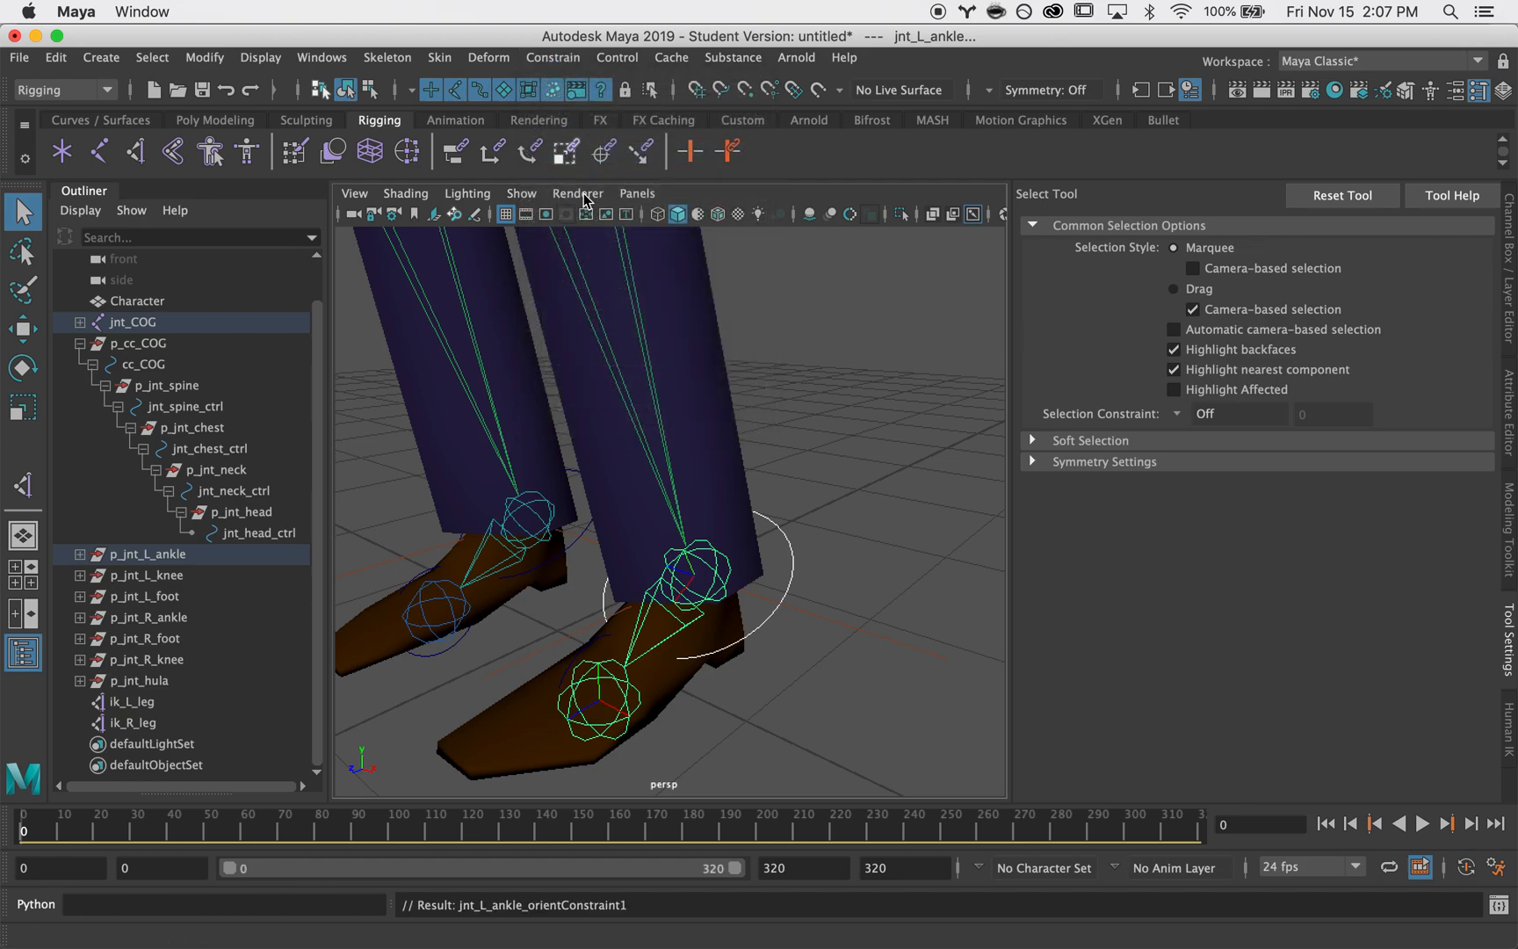
- Point constrain the ik_L_leg handle to the jnt_L_ankle_ctrl control
{"action": "left_click", "coordinate": [791, 546]}
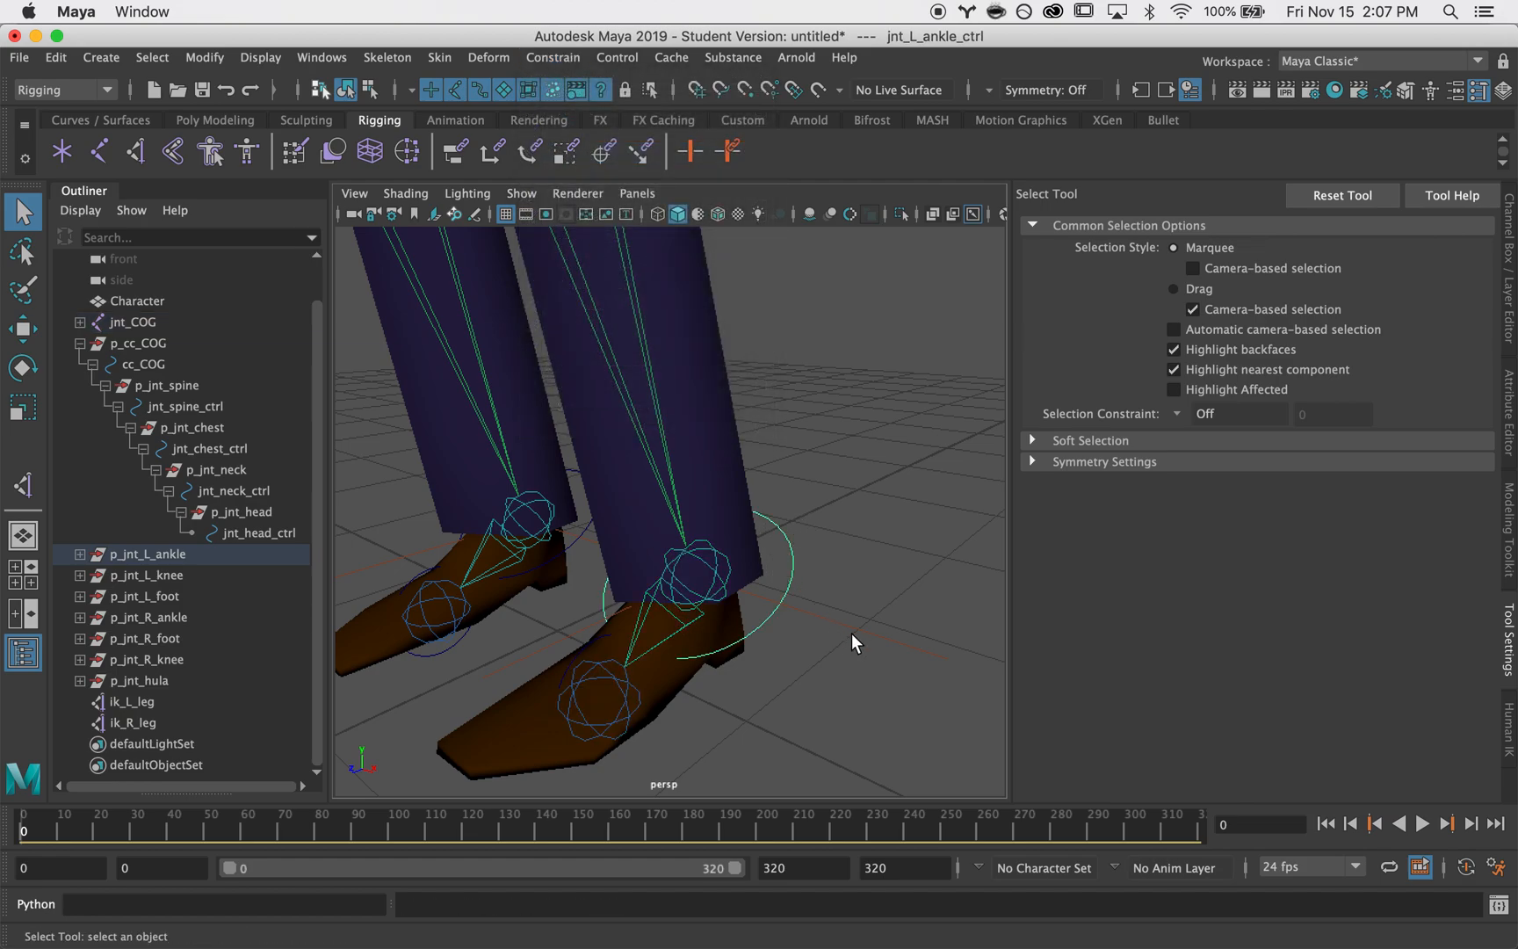
{"action": "left_click", "coordinate": [132, 701]}
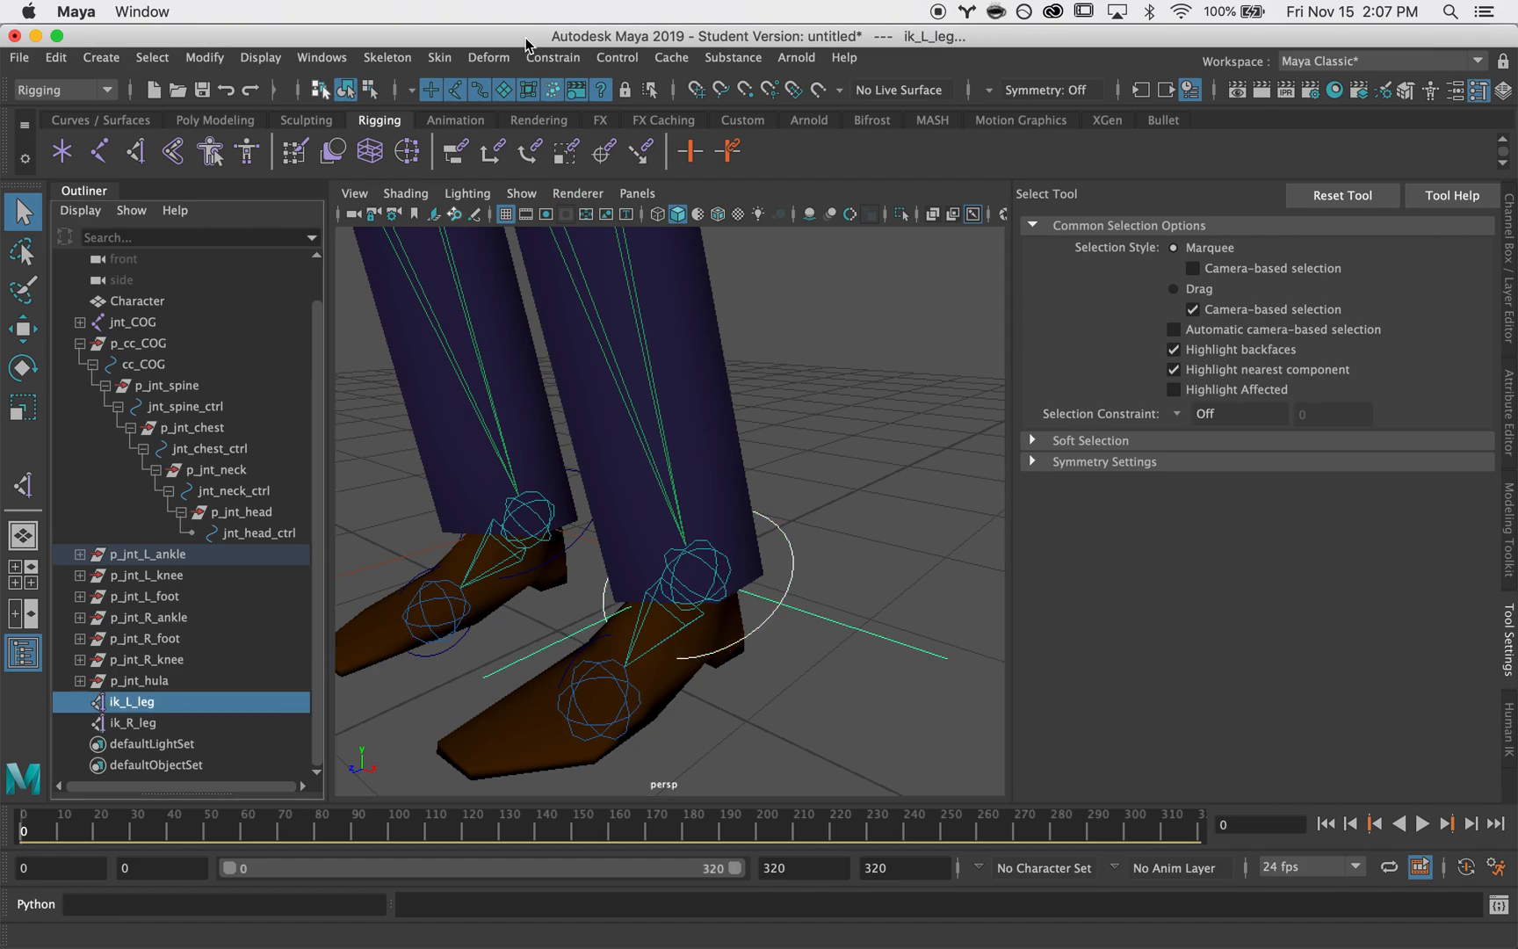
{"action": "left_click", "coordinate": [553, 57]}
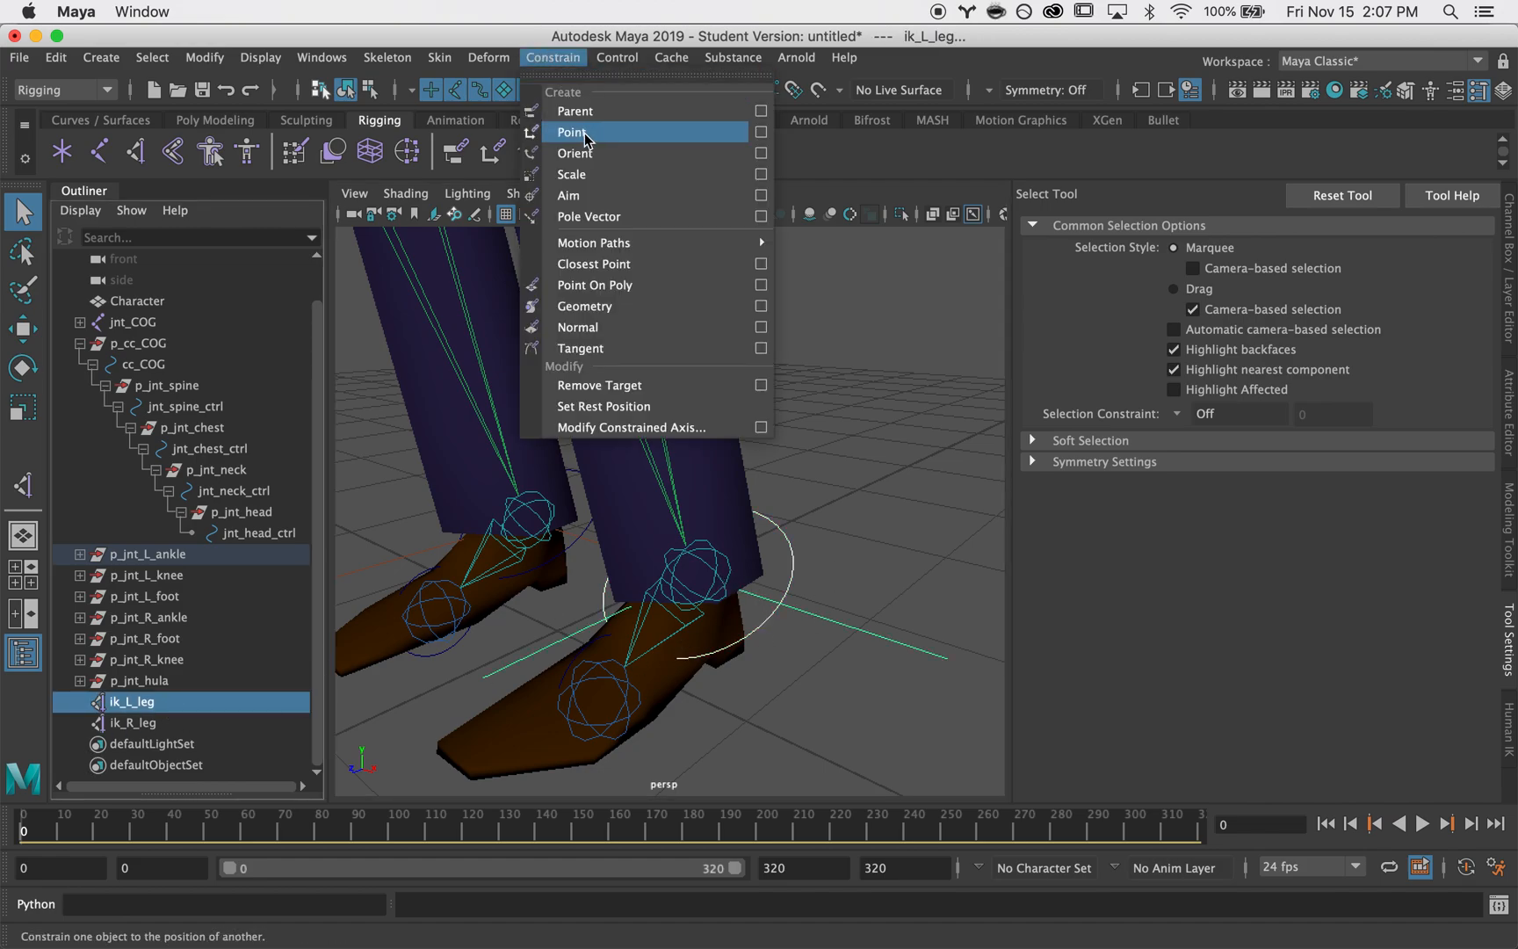
{"action": "left_click", "coordinate": [572, 132]}
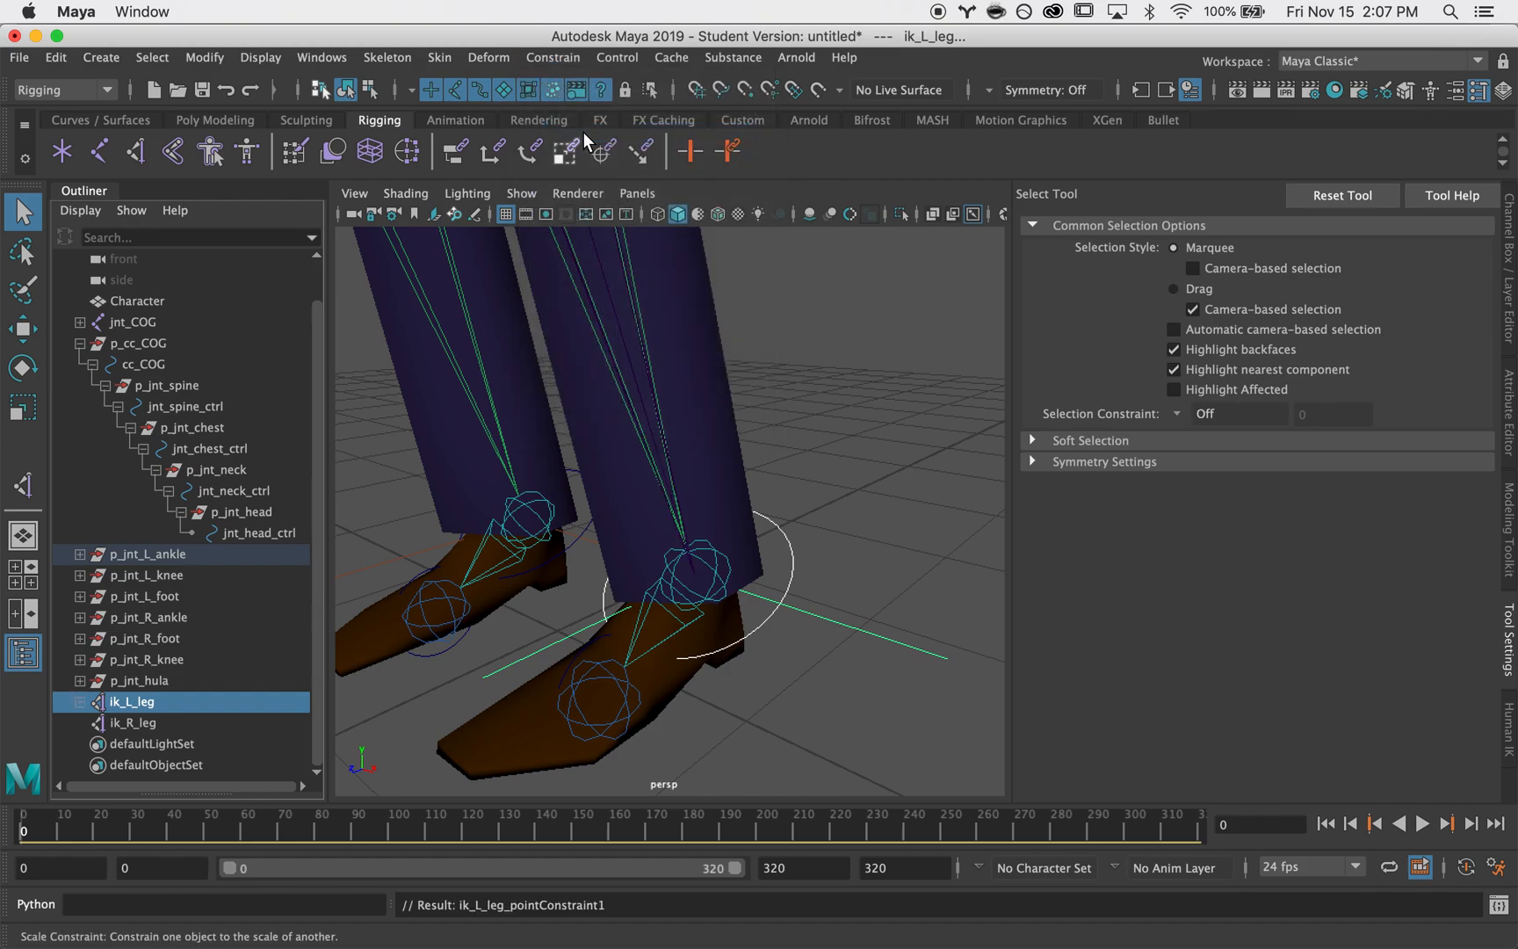
- Test the left ankle control by rotating and moving it, undo the transforms and deselect it
{"action": "left_click", "coordinate": [781, 548]}
{"action": "right_click_drag", "start_coordinate": [781, 548], "coordinate": [549, 580], "text": "alt"}
{"action": "left_click_drag", "start_coordinate": [549, 580], "coordinate": [640, 609], "text": "alt"}
{"action": "key", "text": "e"}
{"action": "key", "text": "super+z"}
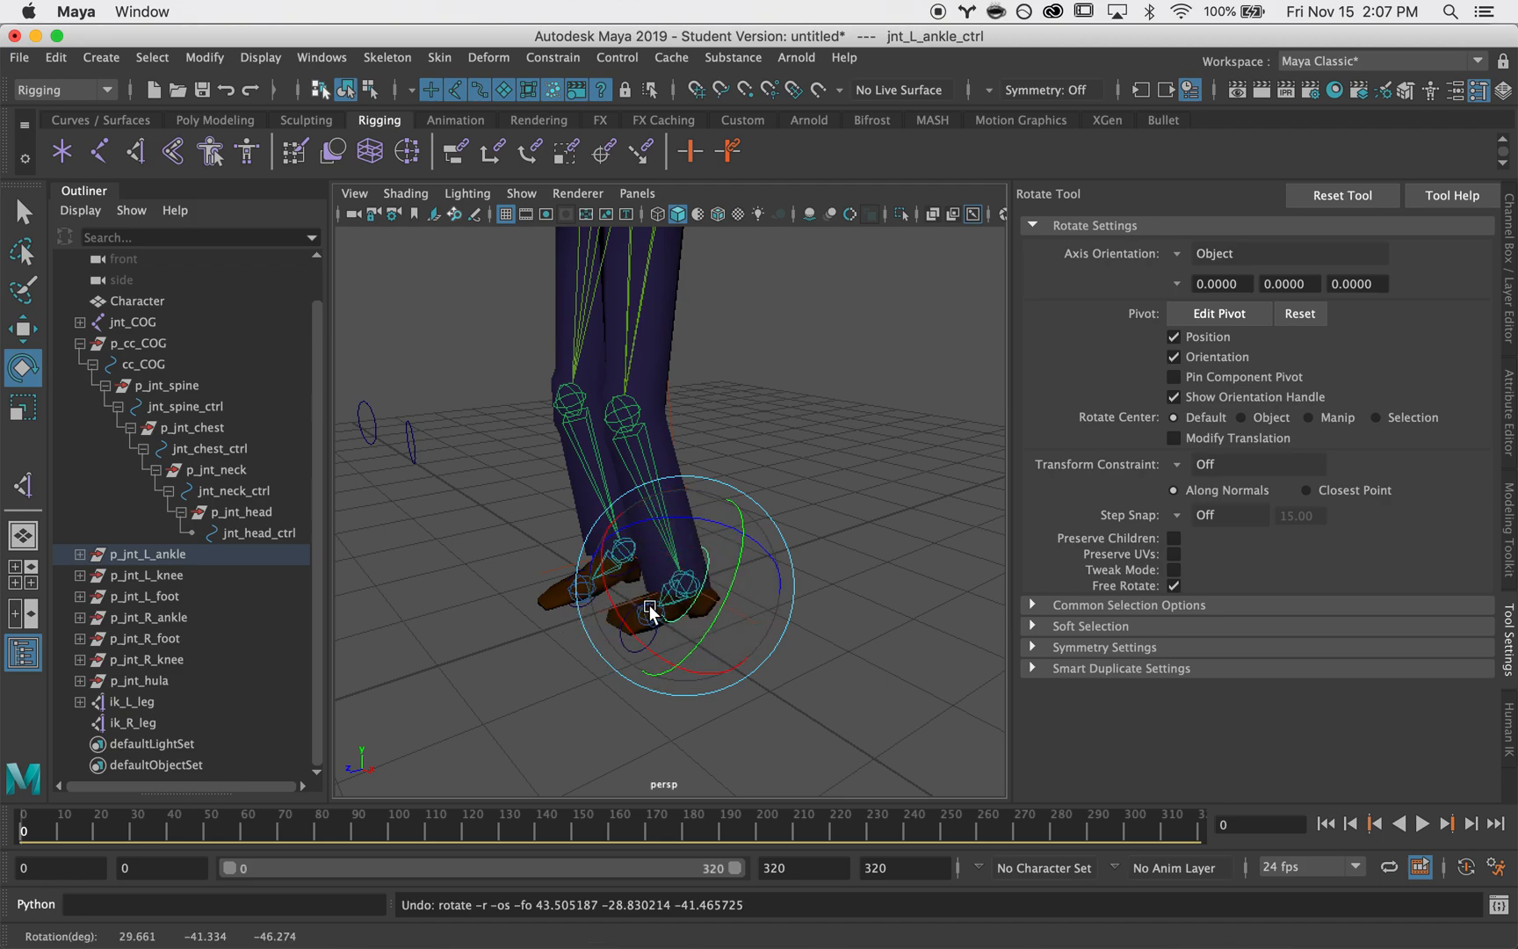
{"action": "key", "text": "w"}
{"action": "left_click_drag", "start_coordinate": [752, 609], "coordinate": [714, 558], "text": "alt"}
{"action": "left_click_drag", "start_coordinate": [620, 532], "coordinate": [571, 459]}
{"action": "key", "text": "super+z"}
{"action": "key", "text": "super+z"}
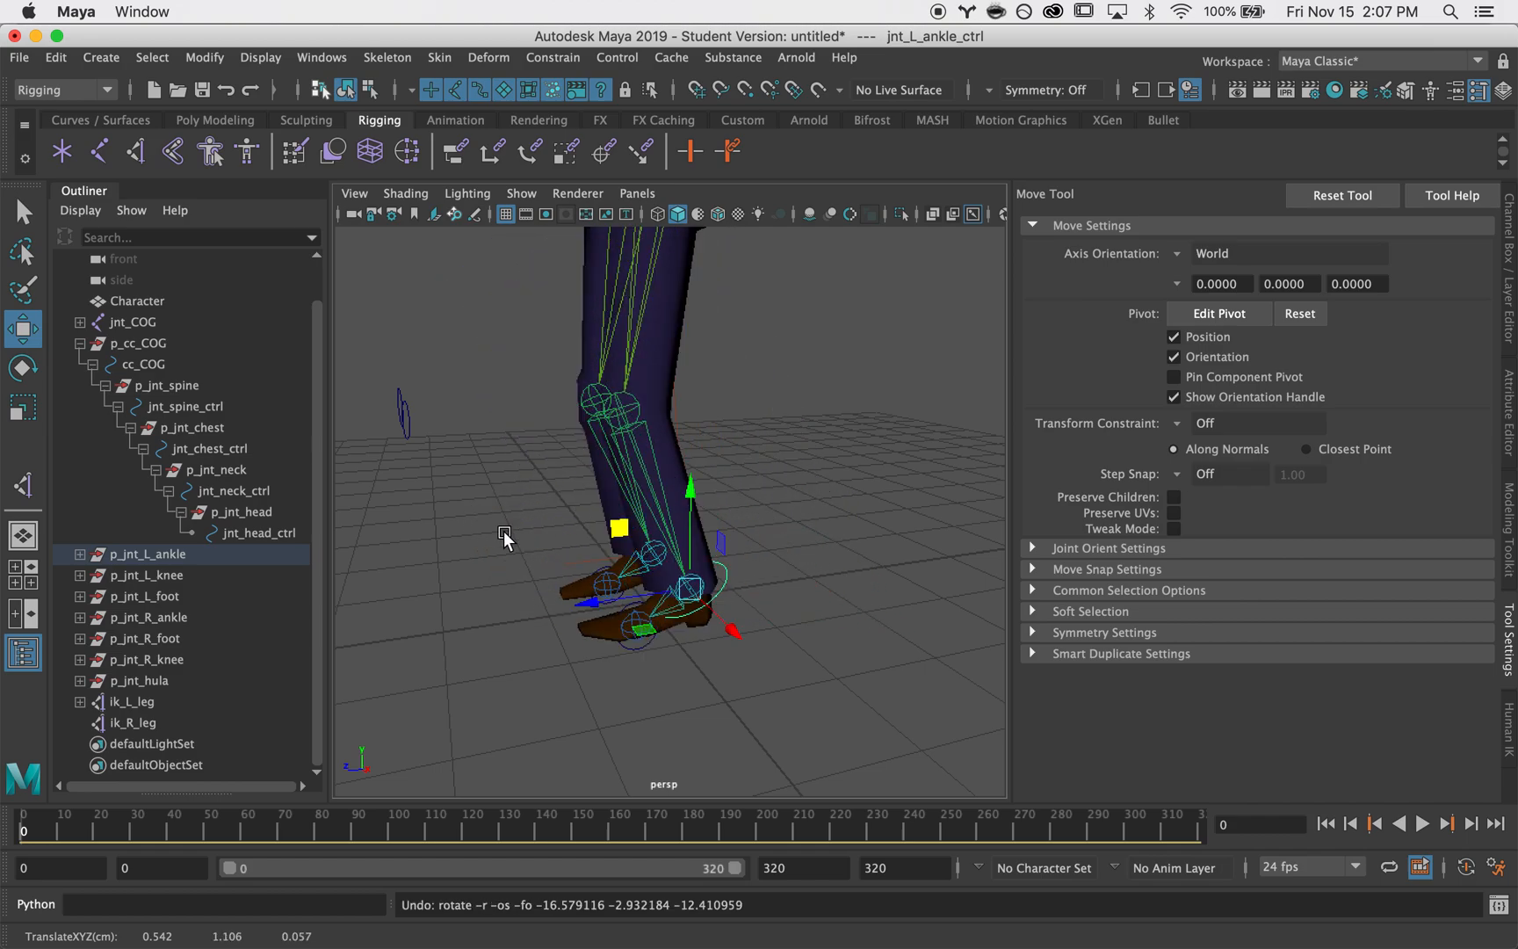
{"action": "left_click", "coordinate": [502, 530]}
- Orient constrain the right ankle joint to the jnt_R_ankle_ctrl control
{"action": "left_click_drag", "start_coordinate": [475, 567], "coordinate": [612, 549], "text": "alt"}
{"action": "key", "text": "q"}
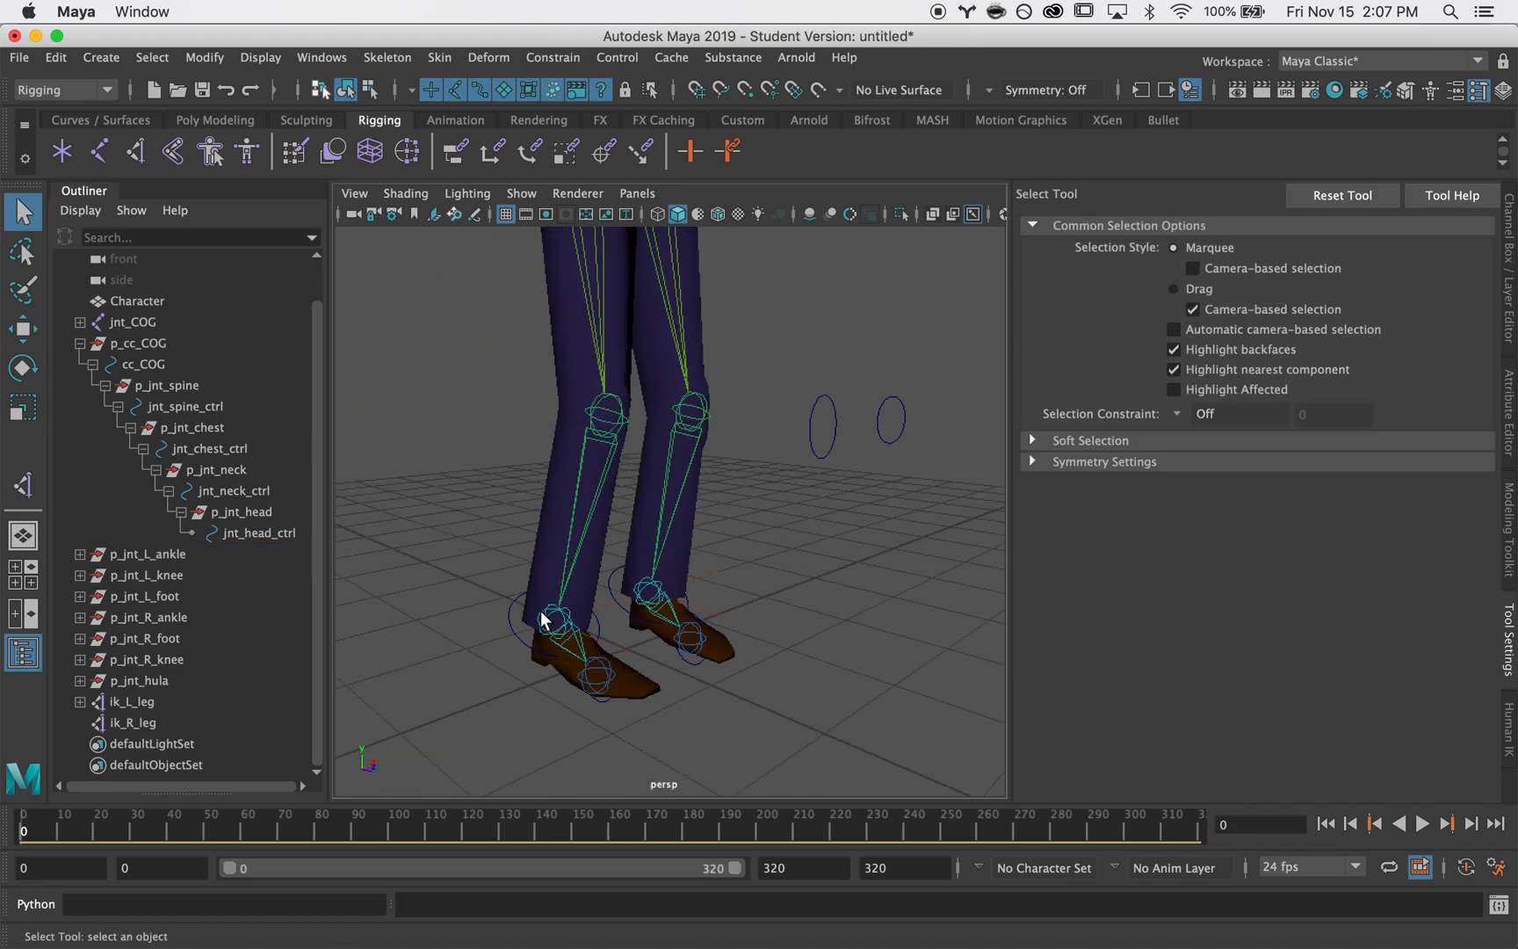
{"action": "left_click", "coordinate": [512, 620]}
{"action": "right_click_drag", "start_coordinate": [396, 681], "coordinate": [562, 645], "text": "alt"}
{"action": "middle_click_drag", "start_coordinate": [598, 619], "coordinate": [702, 520], "text": "alt"}
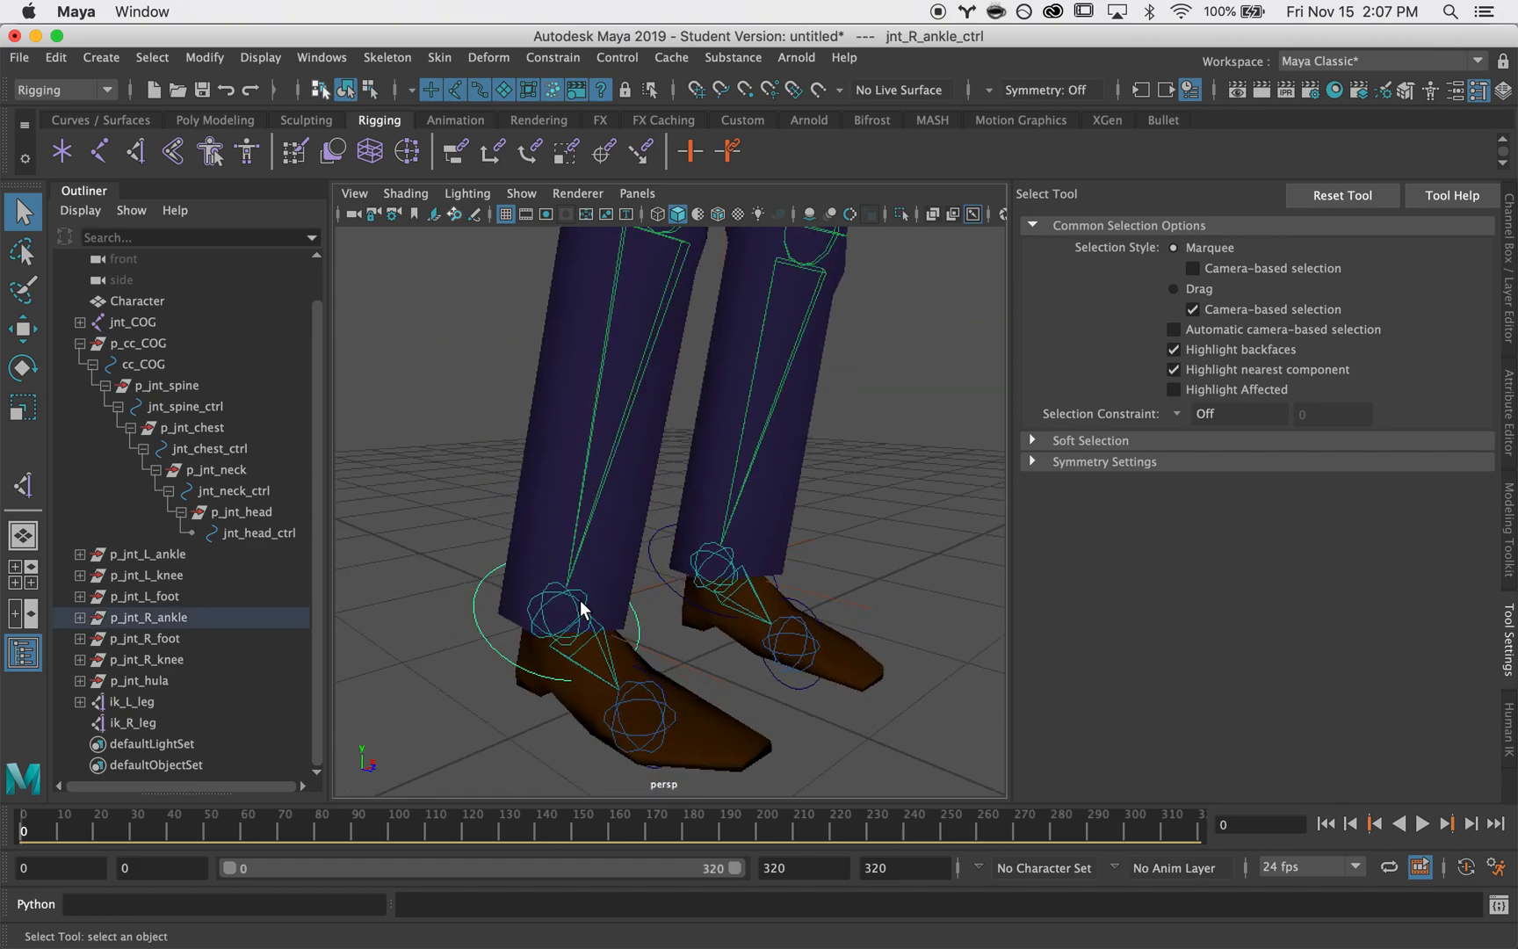
{"action": "left_click", "coordinate": [580, 612]}
{"action": "left_click", "coordinate": [538, 625]}
{"action": "left_click", "coordinate": [553, 58]}
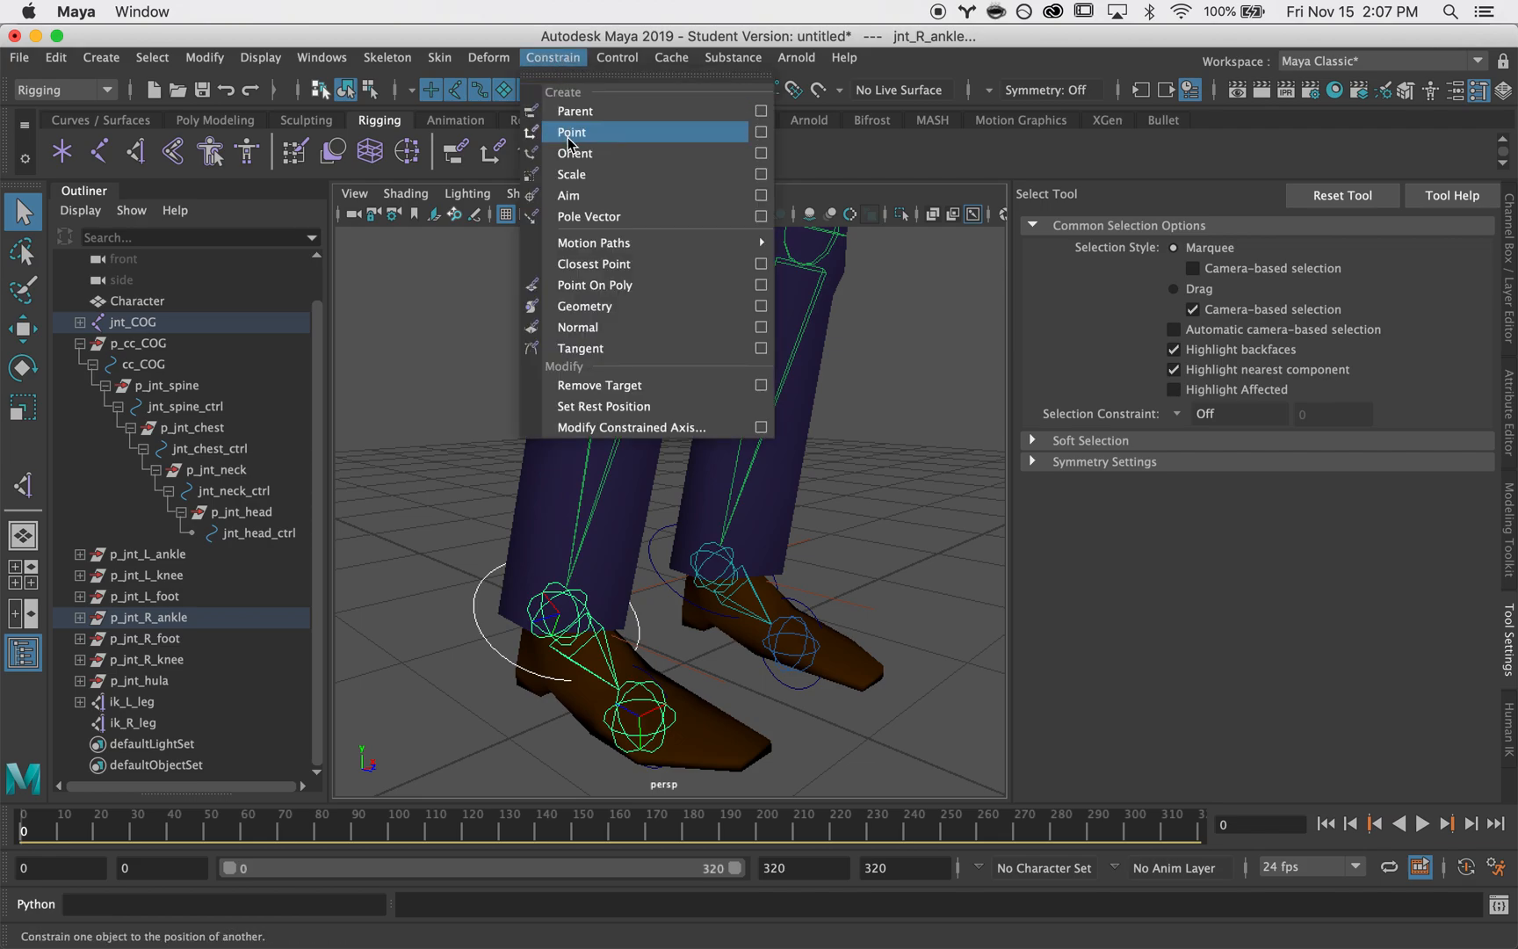
{"action": "left_click", "coordinate": [569, 149]}
- Point constrain the ik_R_leg handle to the jnt_R_ankle_ctrl control
{"action": "left_click", "coordinate": [491, 611]}
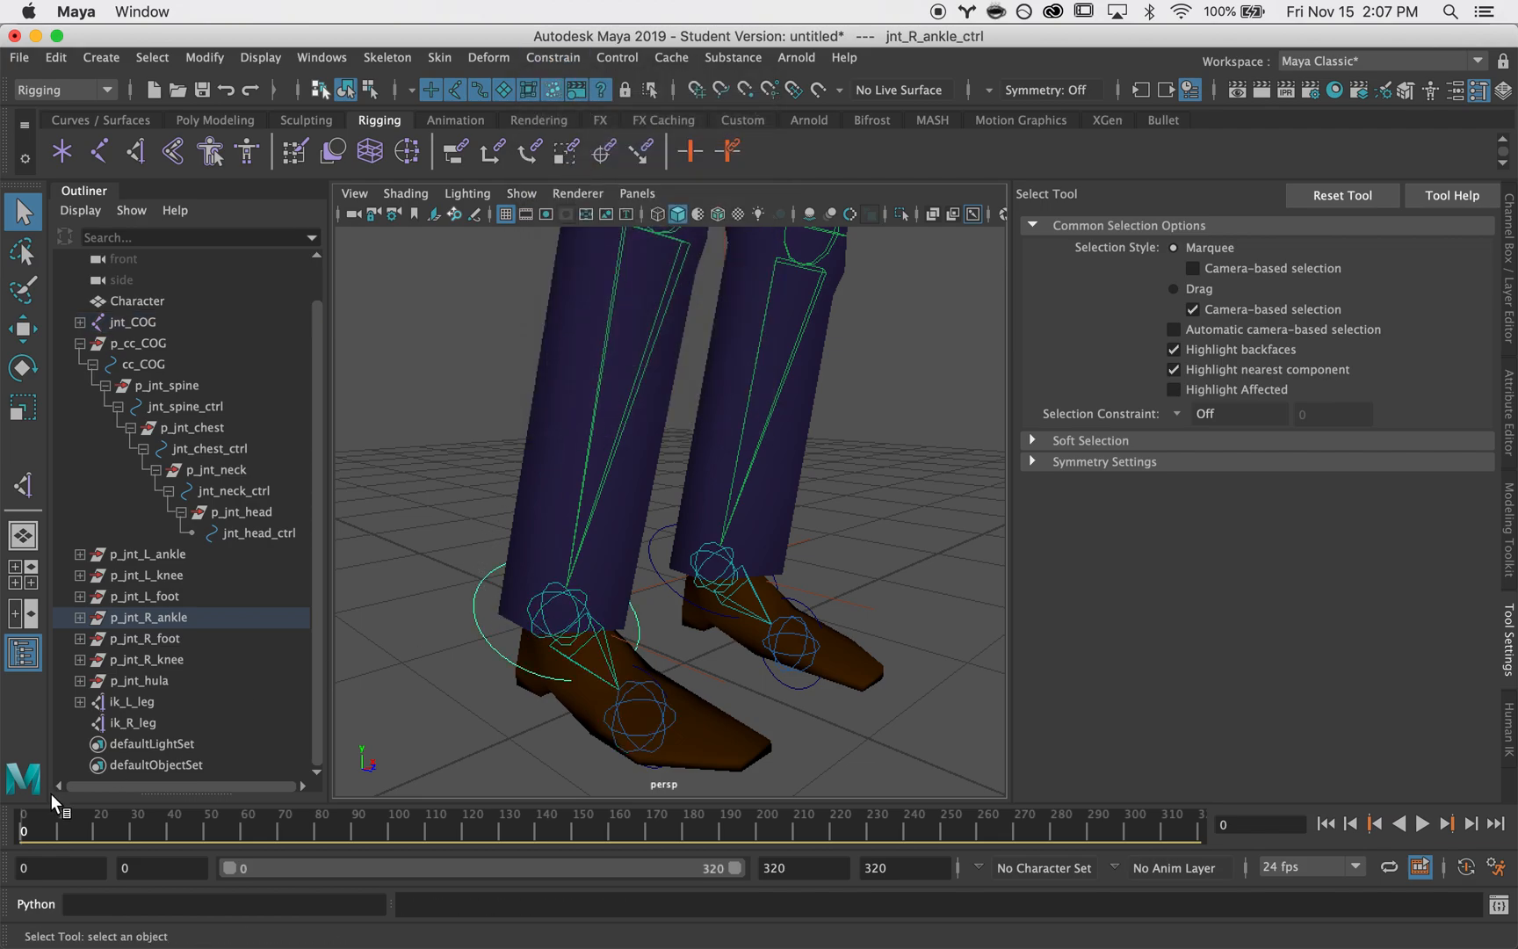
{"action": "left_click", "coordinate": [126, 724], "text": "ctrl"}
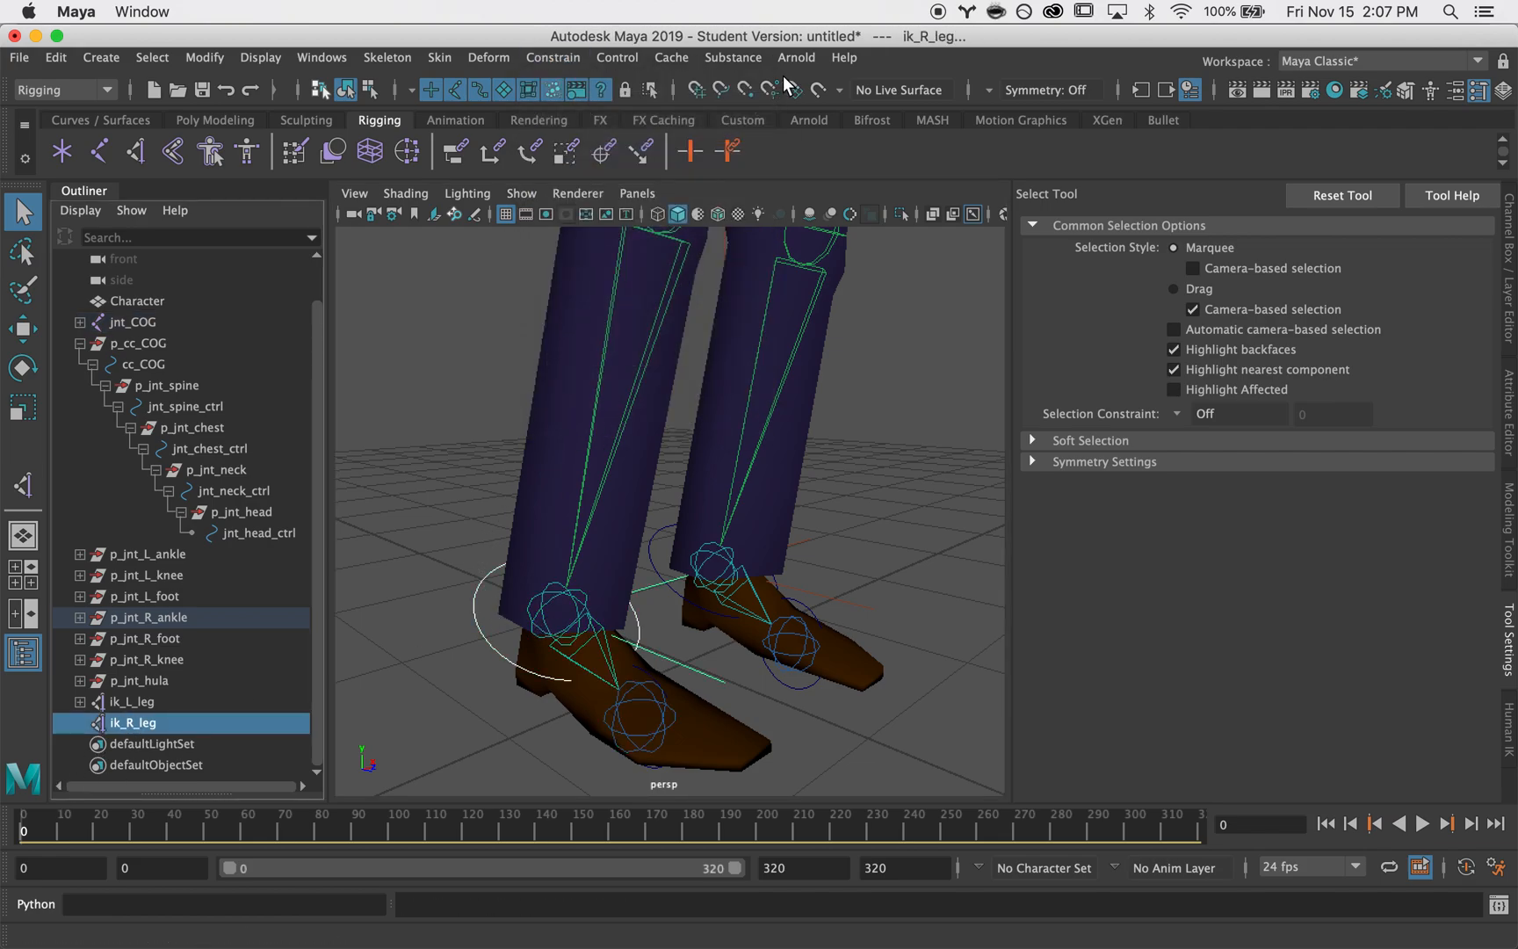
{"action": "left_click", "coordinate": [537, 58]}
{"action": "left_click", "coordinate": [579, 132]}
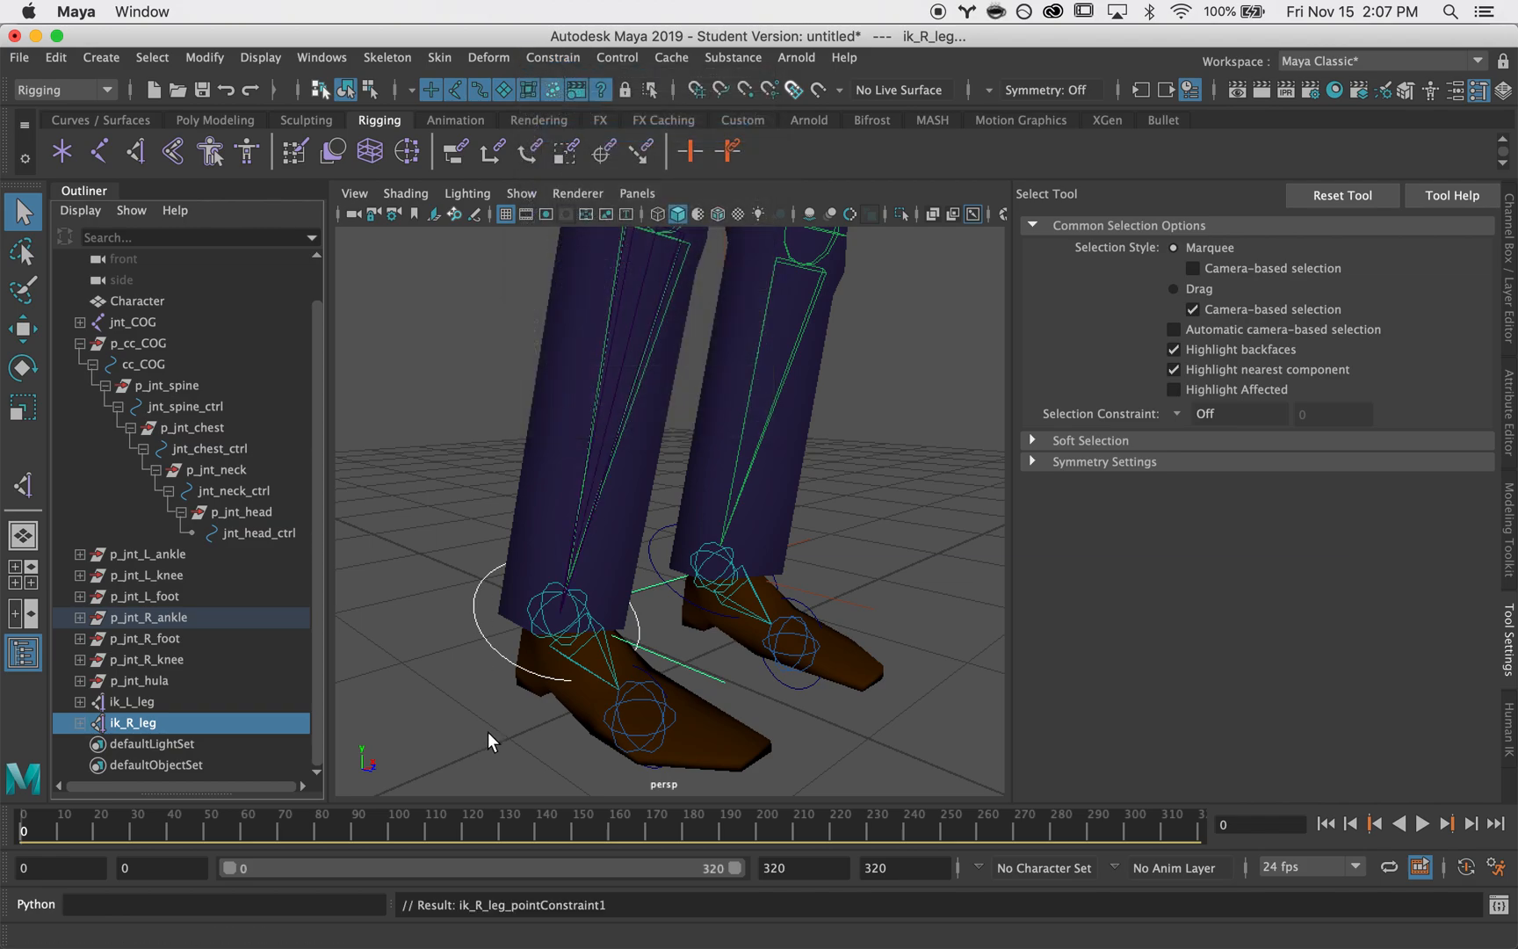
- Test the right ankle control by moving it, undo the move and deselect it
{"action": "left_click_drag", "start_coordinate": [749, 586], "coordinate": [577, 563], "text": "alt"}
{"action": "left_click", "coordinate": [608, 555]}
{"action": "scroll", "coordinate": [602, 536], "scroll_direction": "down", "scroll_amount": 6}
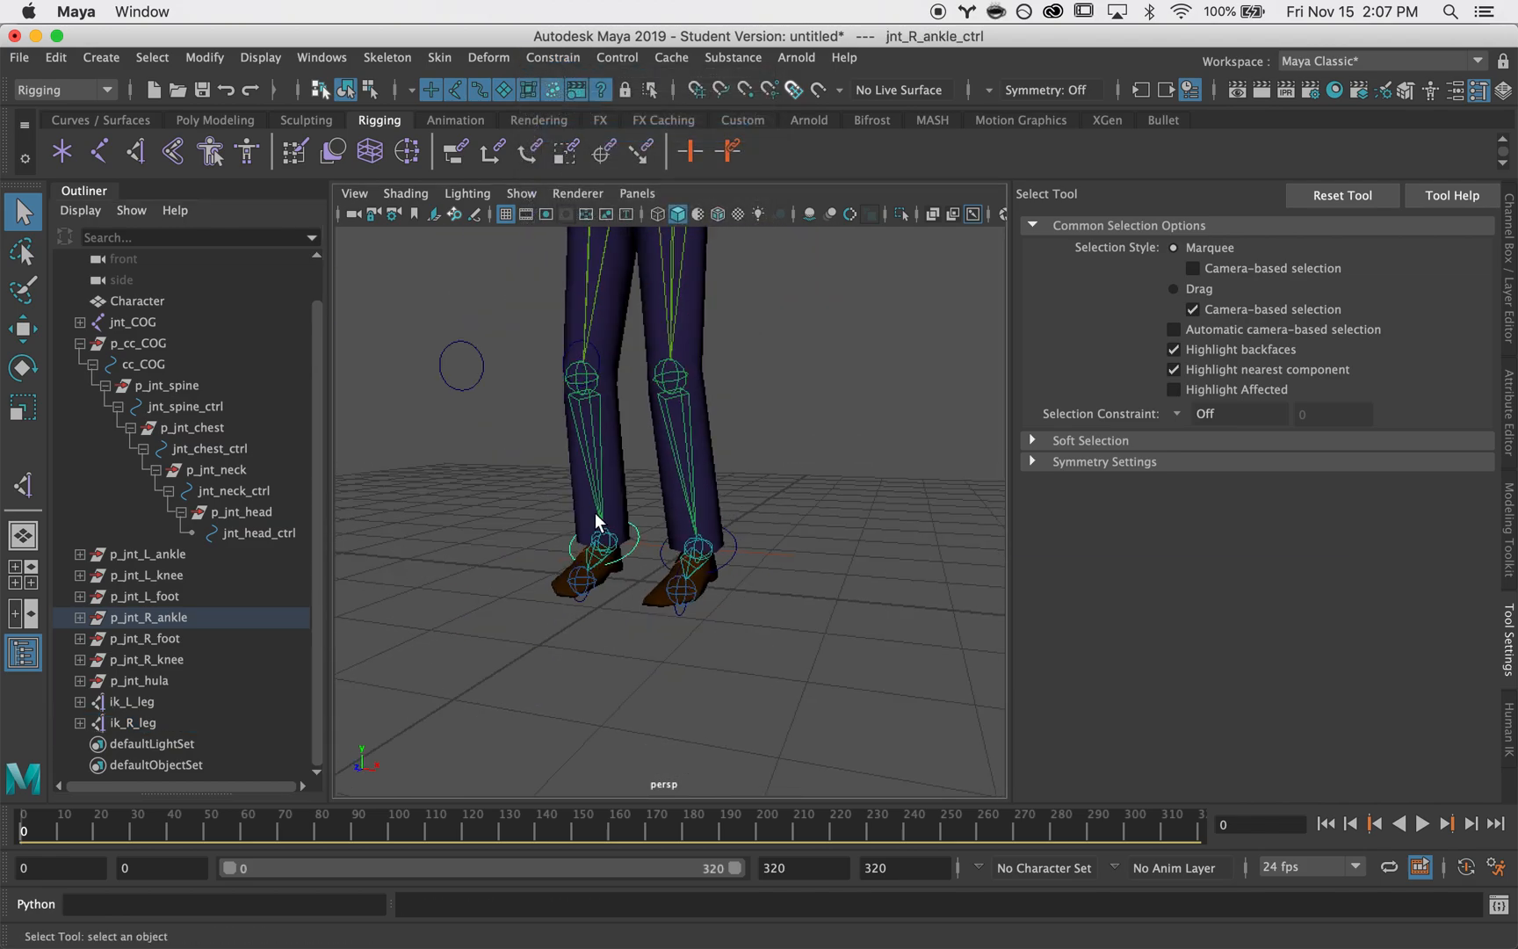
{"action": "middle_click_drag", "start_coordinate": [597, 516], "coordinate": [611, 617], "text": "alt"}
{"action": "key", "text": "w"}
{"action": "left_click_drag", "start_coordinate": [736, 522], "coordinate": [596, 549], "text": "alt"}
{"action": "middle_click_drag", "start_coordinate": [570, 576], "coordinate": [526, 479]}
{"action": "key", "text": "ctrl+z"}
{"action": "left_click", "coordinate": [628, 597]}
- Apply a pole vector constraint from the jnt_L_knee_ctrl control to the ik_L_leg handle
{"action": "left_click_drag", "start_coordinate": [627, 594], "coordinate": [593, 577], "text": "alt"}
{"action": "left_click_drag", "start_coordinate": [411, 518], "coordinate": [450, 503], "text": "alt"}
{"action": "left_click", "coordinate": [438, 535]}
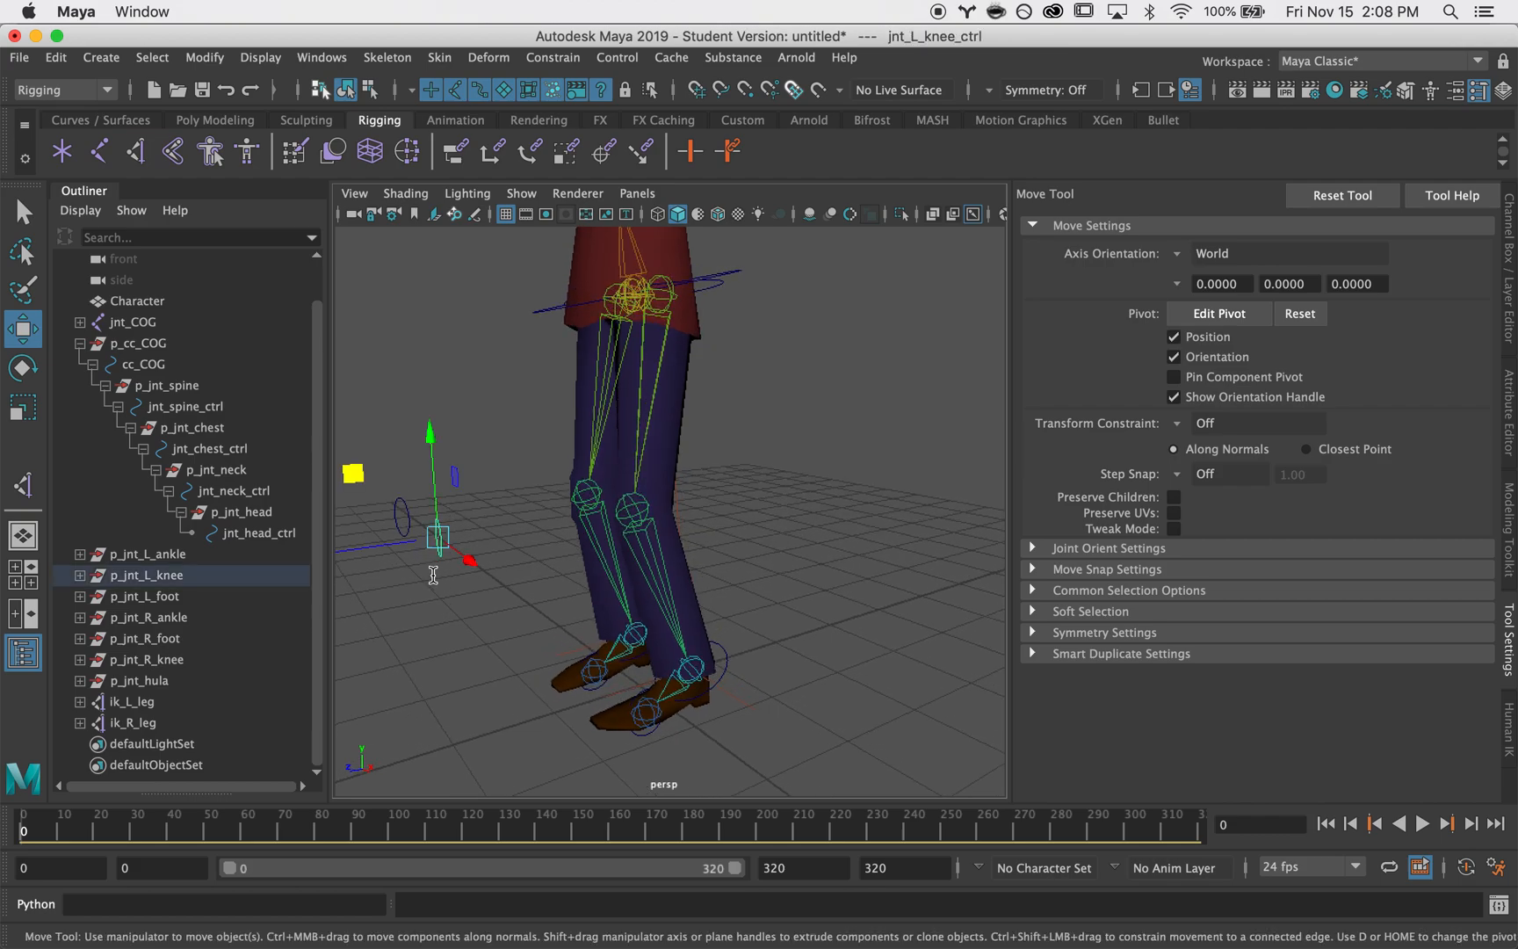
{"action": "key", "text": "q"}
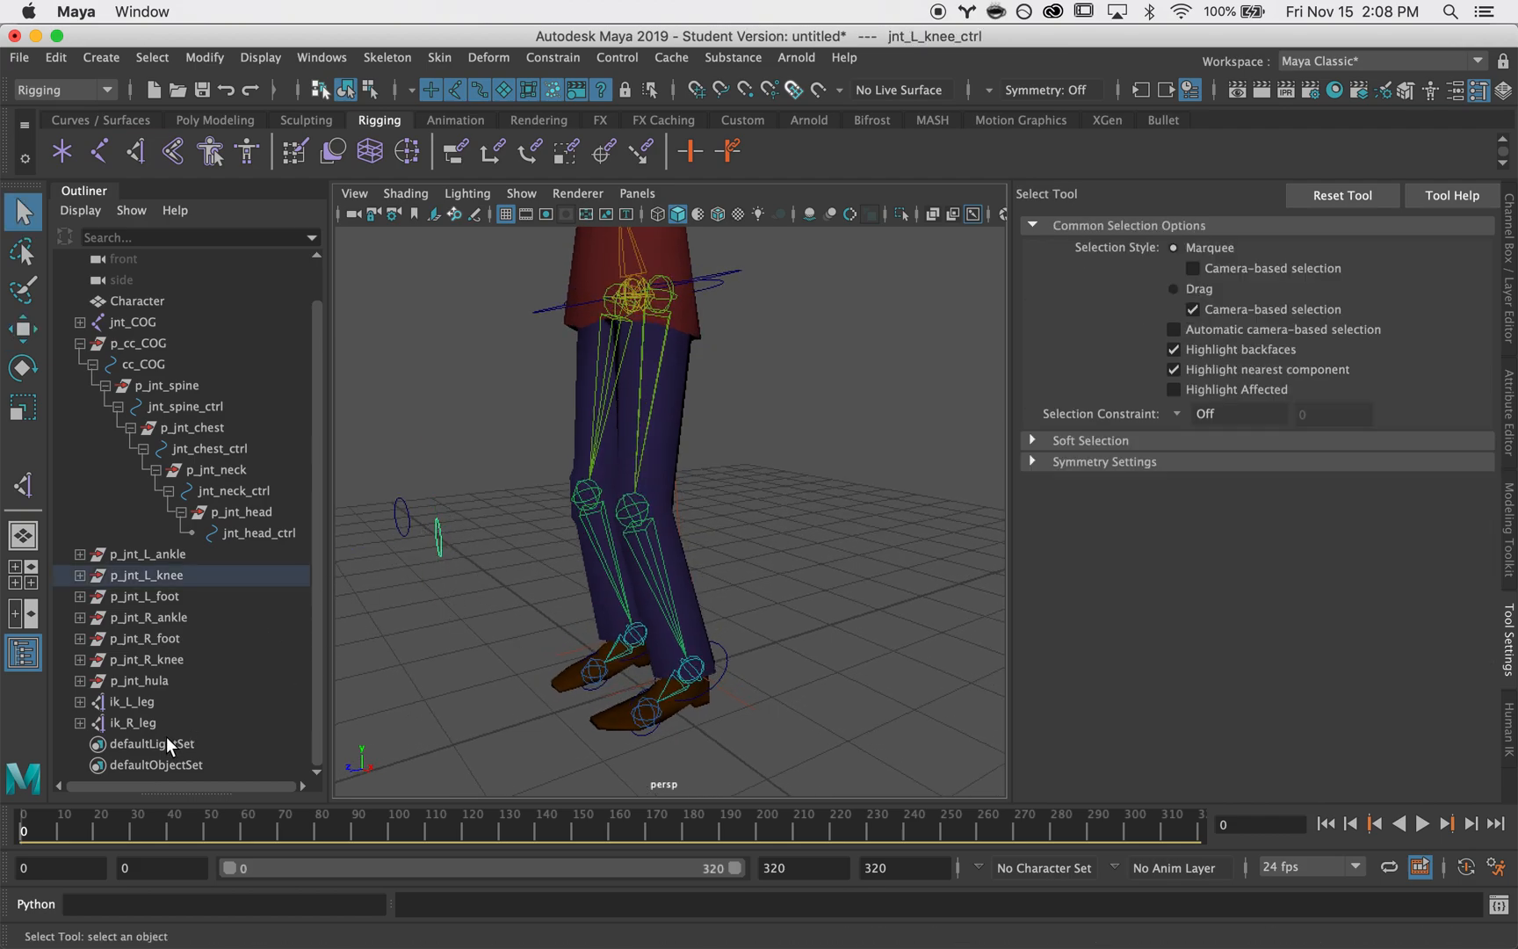
{"action": "left_click", "coordinate": [151, 703]}
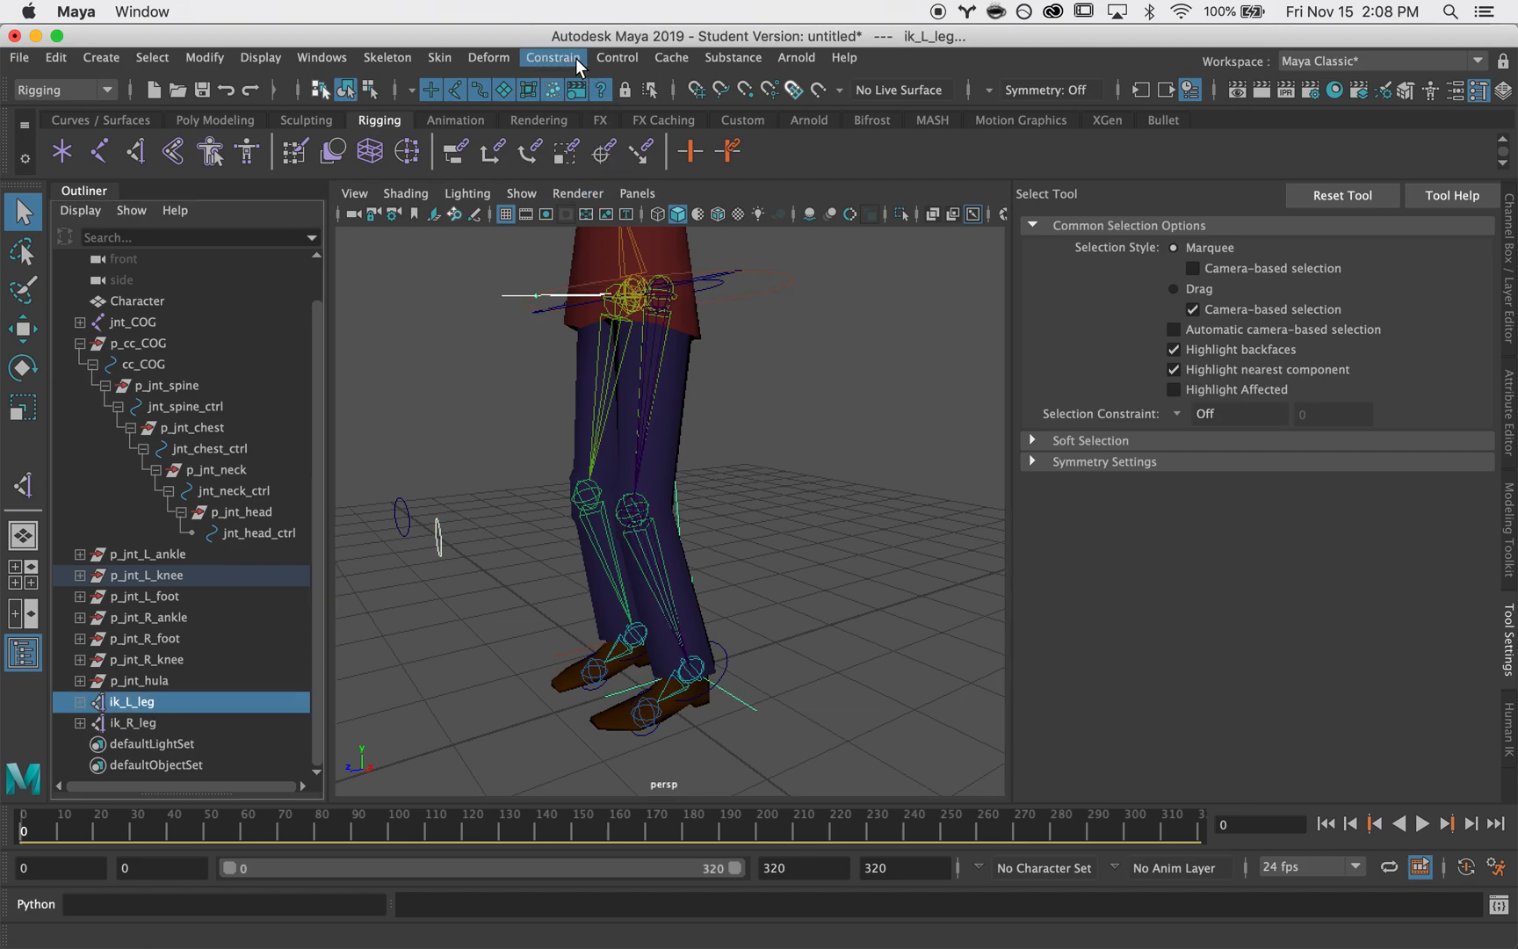
{"action": "left_click", "coordinate": [552, 58]}
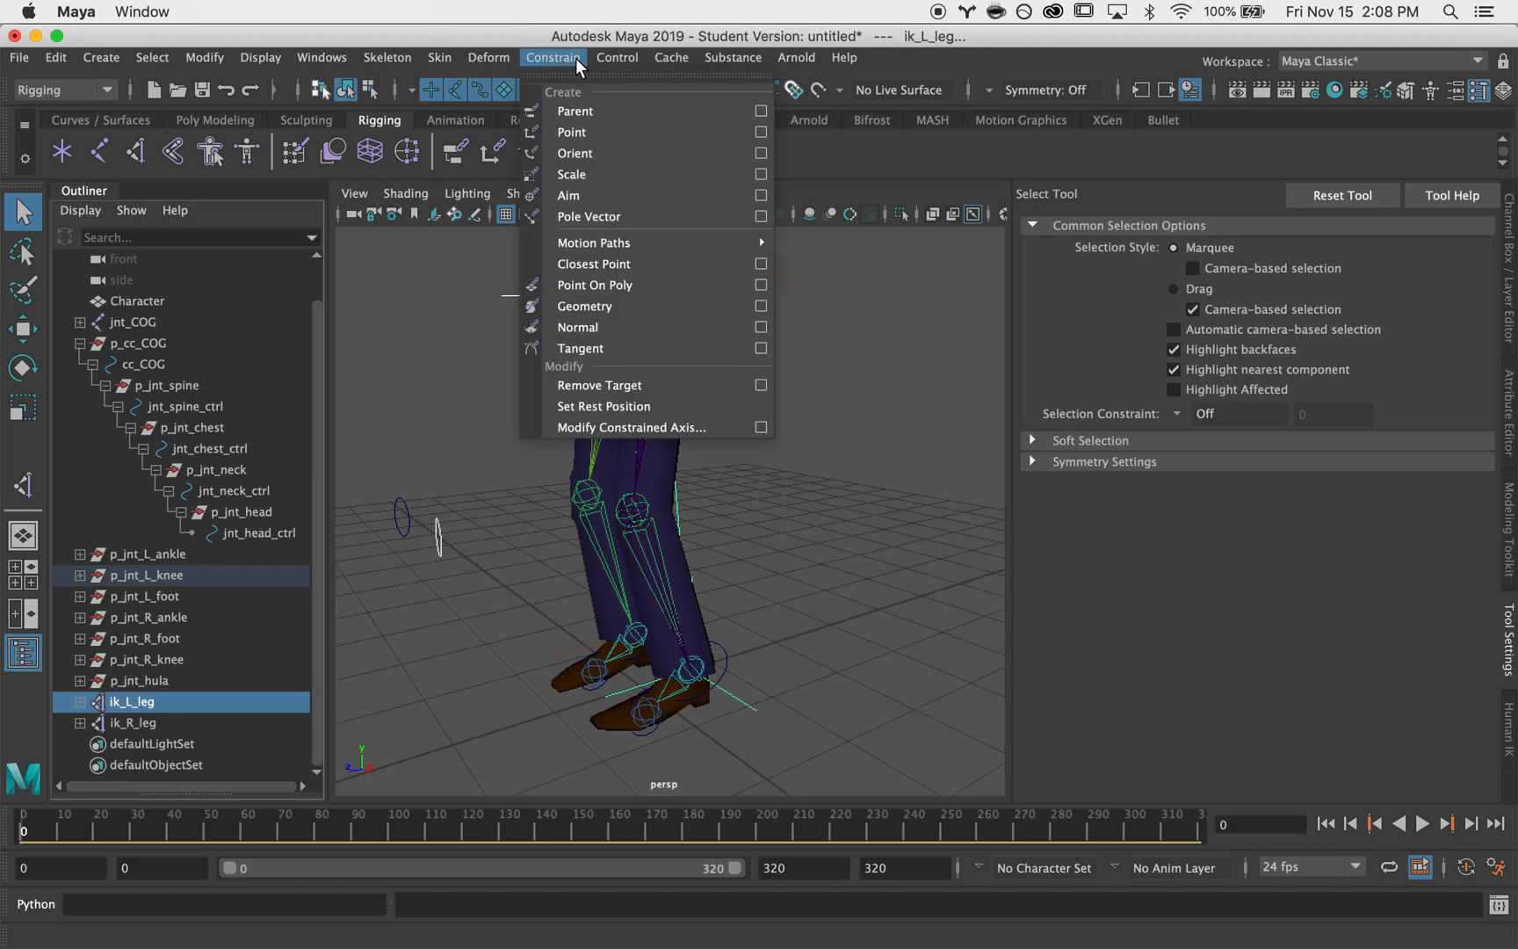
{"action": "left_click", "coordinate": [621, 220]}
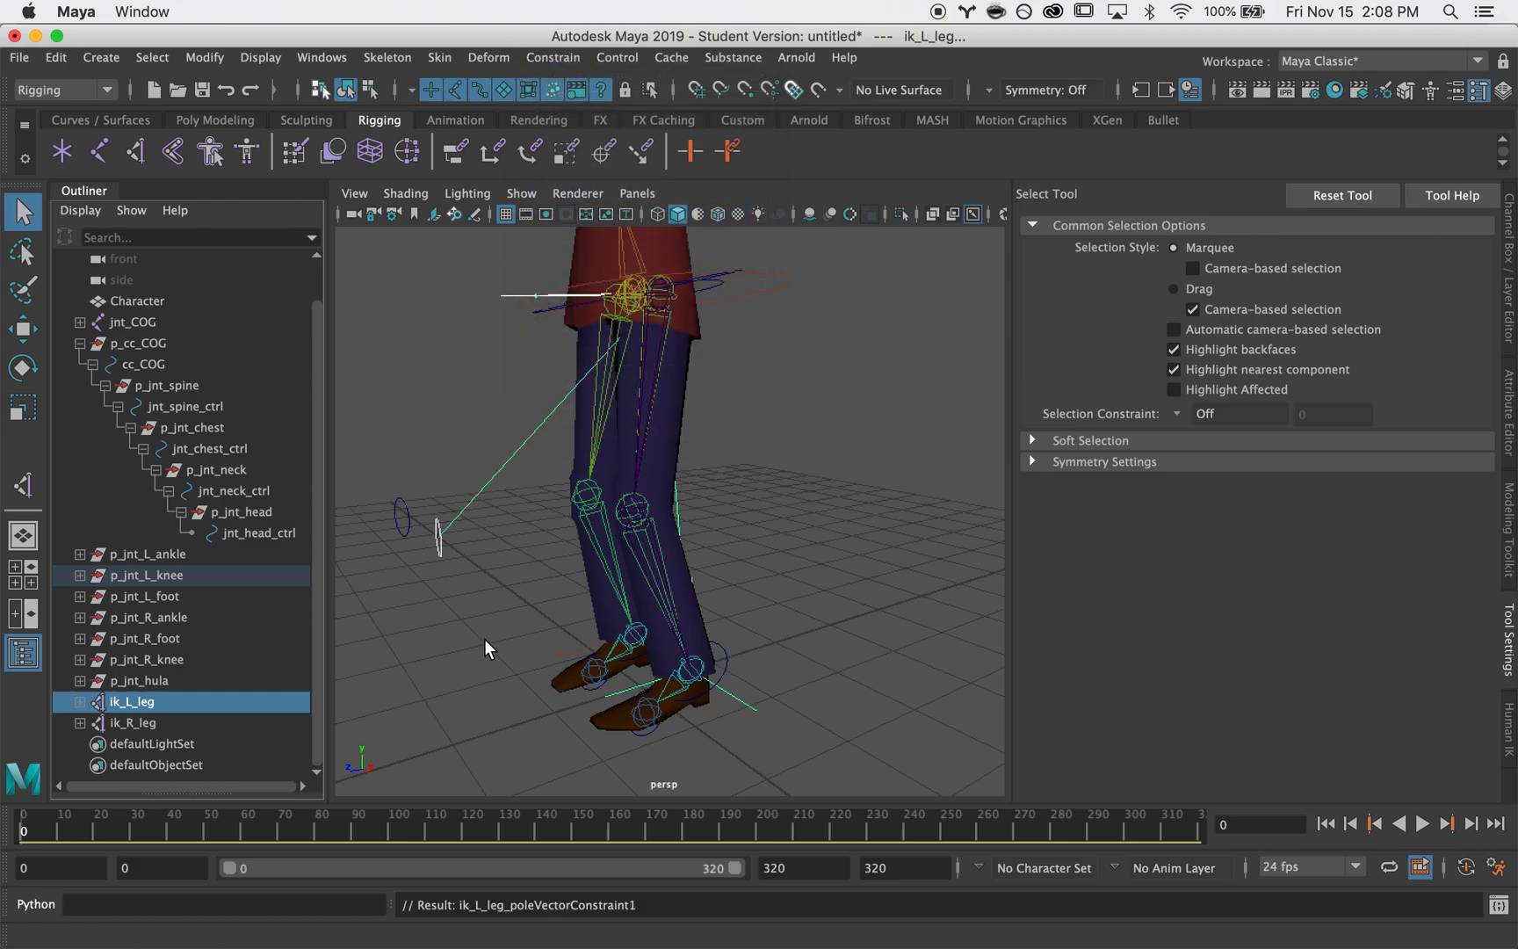
- Test the left knee control by moving it sideways in X and undo the move
{"action": "left_click_drag", "start_coordinate": [488, 649], "coordinate": [597, 612], "text": "alt"}
{"action": "left_click", "coordinate": [674, 527]}
{"action": "key", "text": "w"}
{"action": "left_click_drag", "start_coordinate": [711, 531], "coordinate": [607, 531]}
{"action": "key", "text": "super+z"}
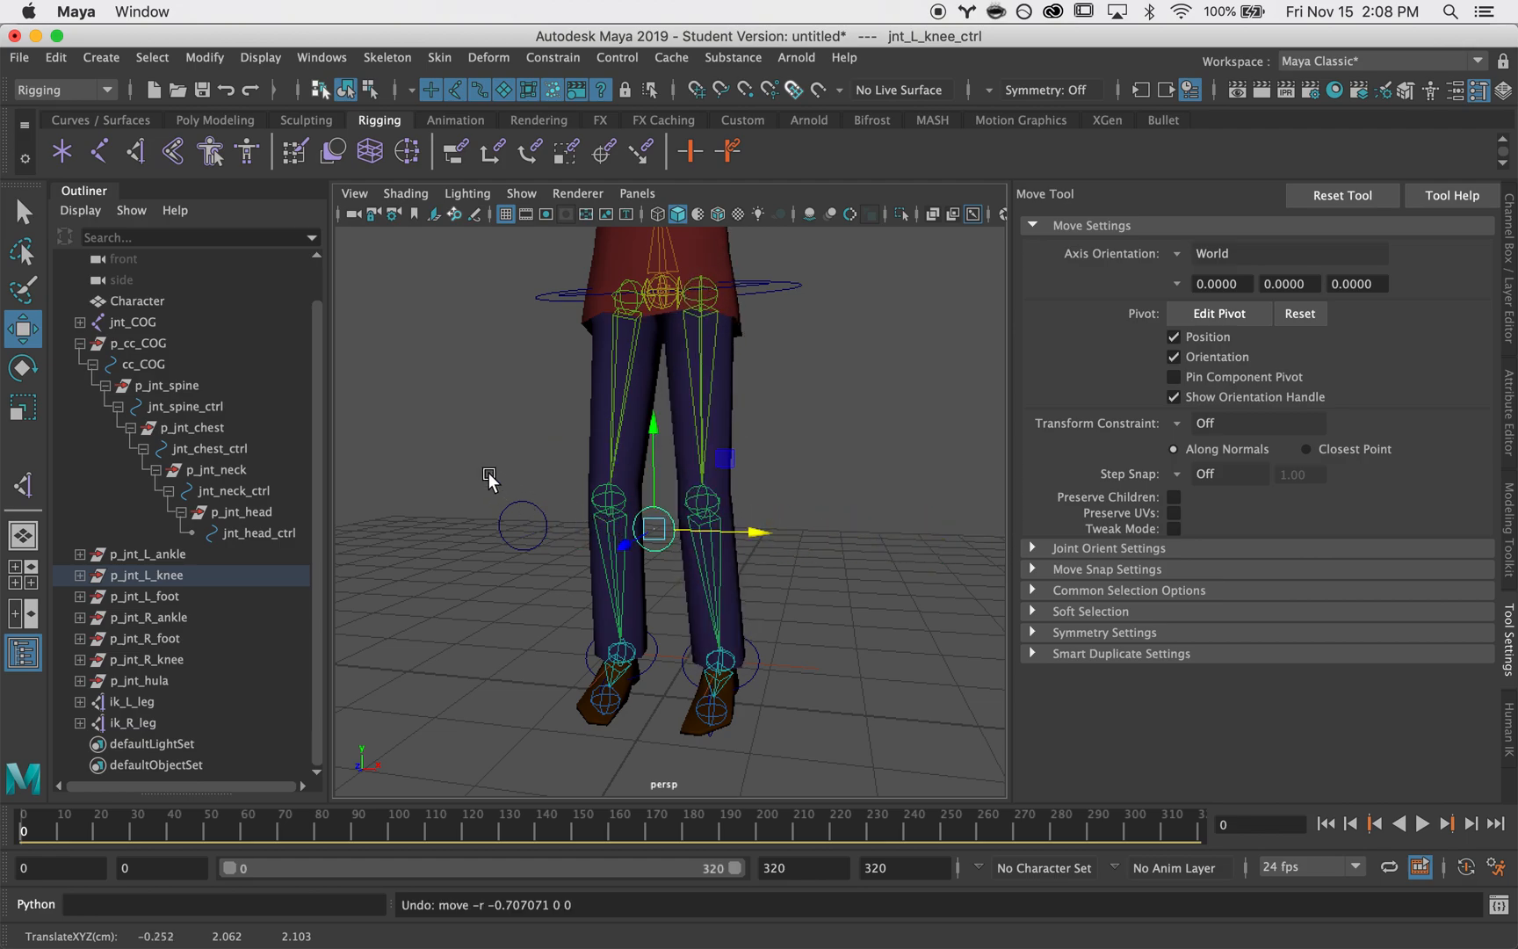
- Apply a pole vector constraint from the jnt_R_knee_ctrl control to the ik_R_leg handle
{"action": "left_click", "coordinate": [502, 515]}
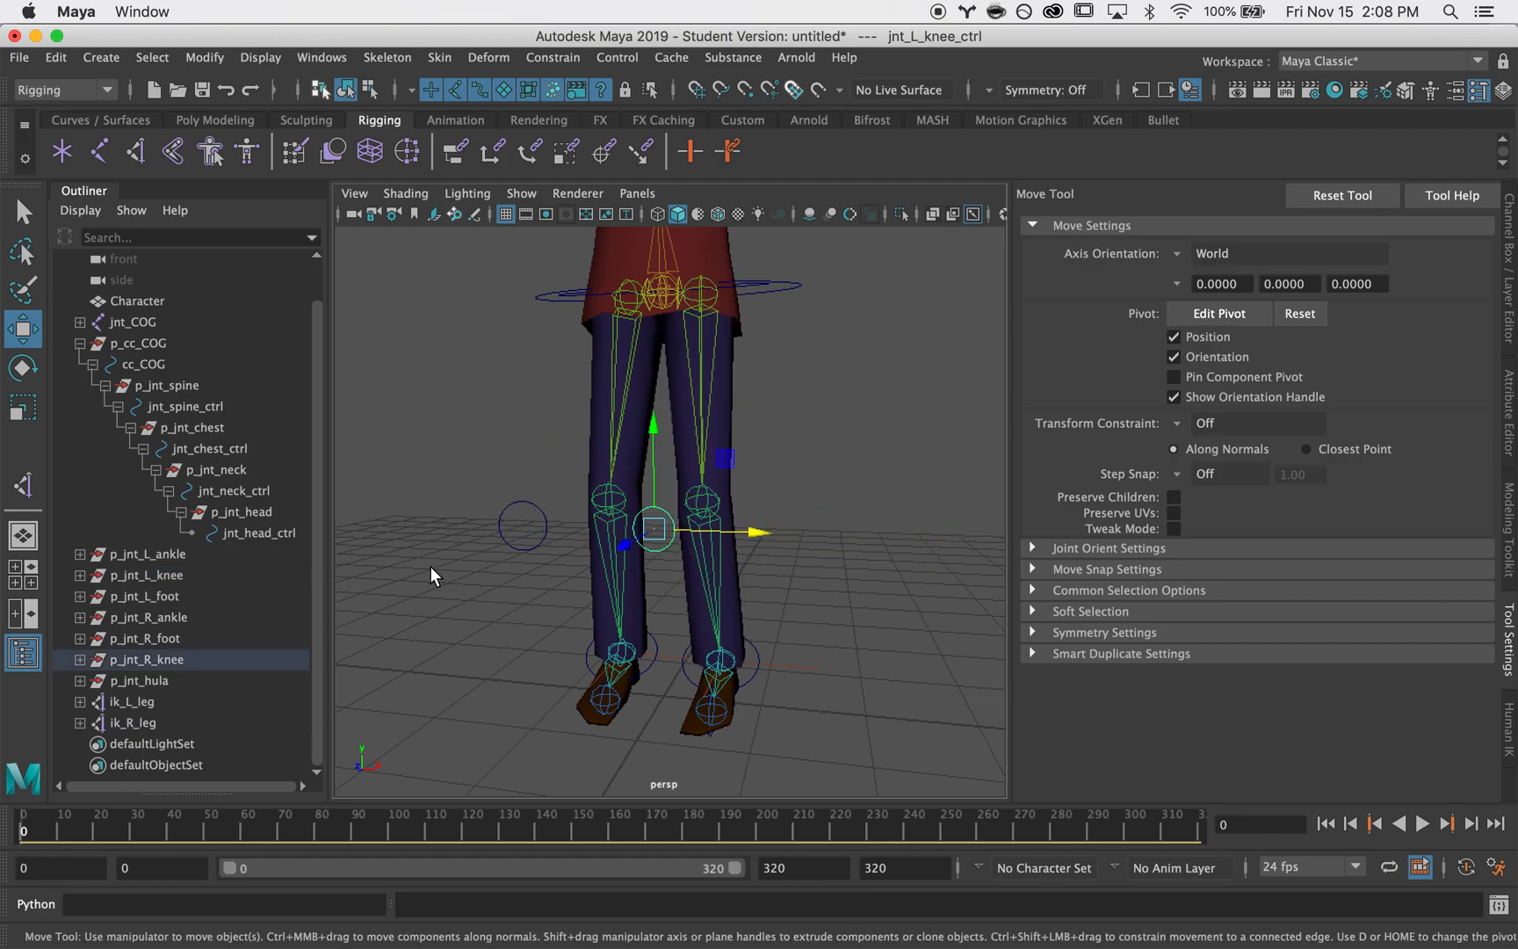
{"action": "left_click", "coordinate": [139, 725]}
{"action": "left_click", "coordinate": [557, 61]}
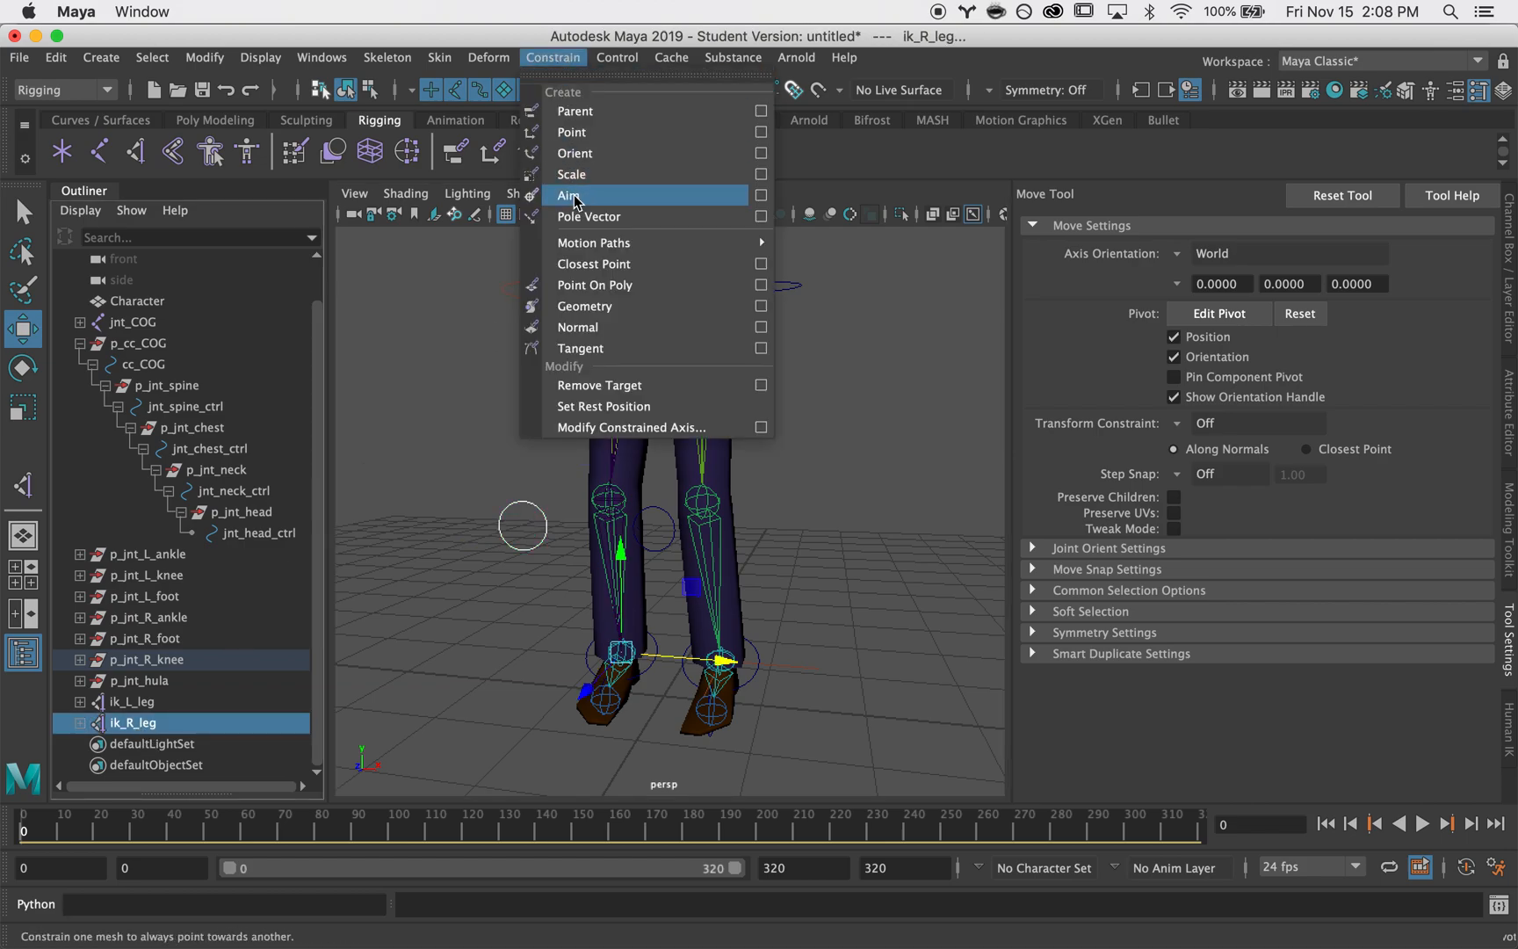
{"action": "left_click", "coordinate": [582, 219]}
{"action": "left_click", "coordinate": [834, 522]}
- Orient constrain the left foot joint to the jnt_L_foot_ctrl control
{"action": "left_click_drag", "start_coordinate": [879, 529], "coordinate": [801, 537], "text": "alt"}
{"action": "right_click_drag", "start_coordinate": [801, 537], "coordinate": [676, 778], "text": "alt"}
{"action": "middle_click_drag", "start_coordinate": [518, 786], "coordinate": [538, 581], "text": "alt"}
{"action": "right_click_drag", "start_coordinate": [537, 581], "coordinate": [751, 576], "text": "alt"}
{"action": "middle_click_drag", "start_coordinate": [751, 575], "coordinate": [729, 617], "text": "alt"}
{"action": "left_click", "coordinate": [725, 760]}
{"action": "key", "text": "q"}
{"action": "left_click_drag", "start_coordinate": [731, 760], "coordinate": [690, 678], "text": "alt"}
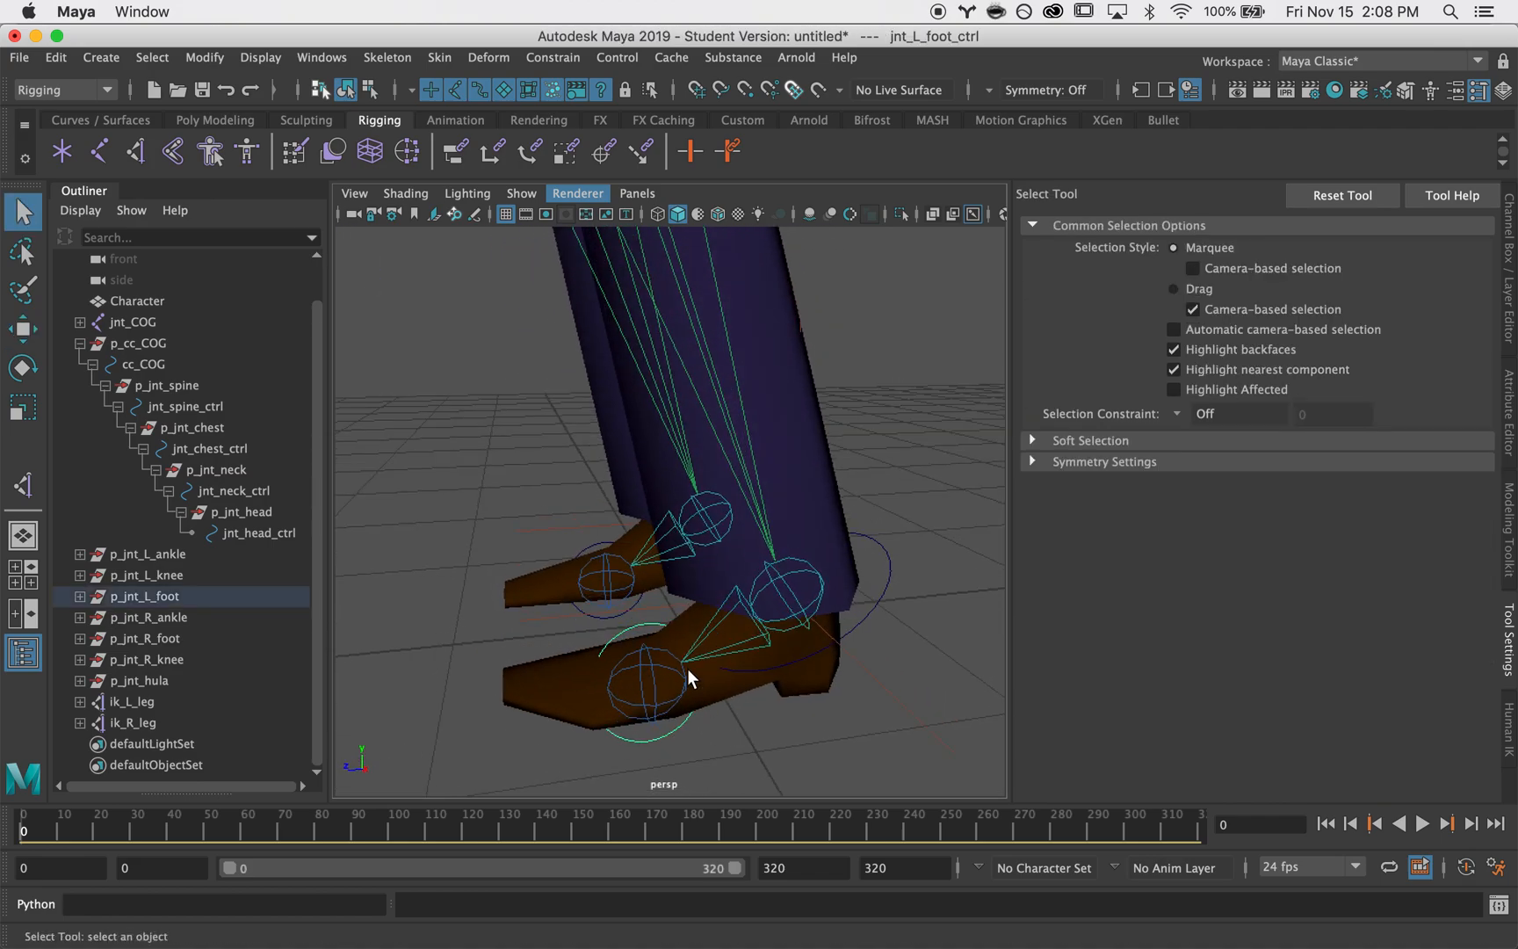
{"action": "left_click", "coordinate": [650, 665]}
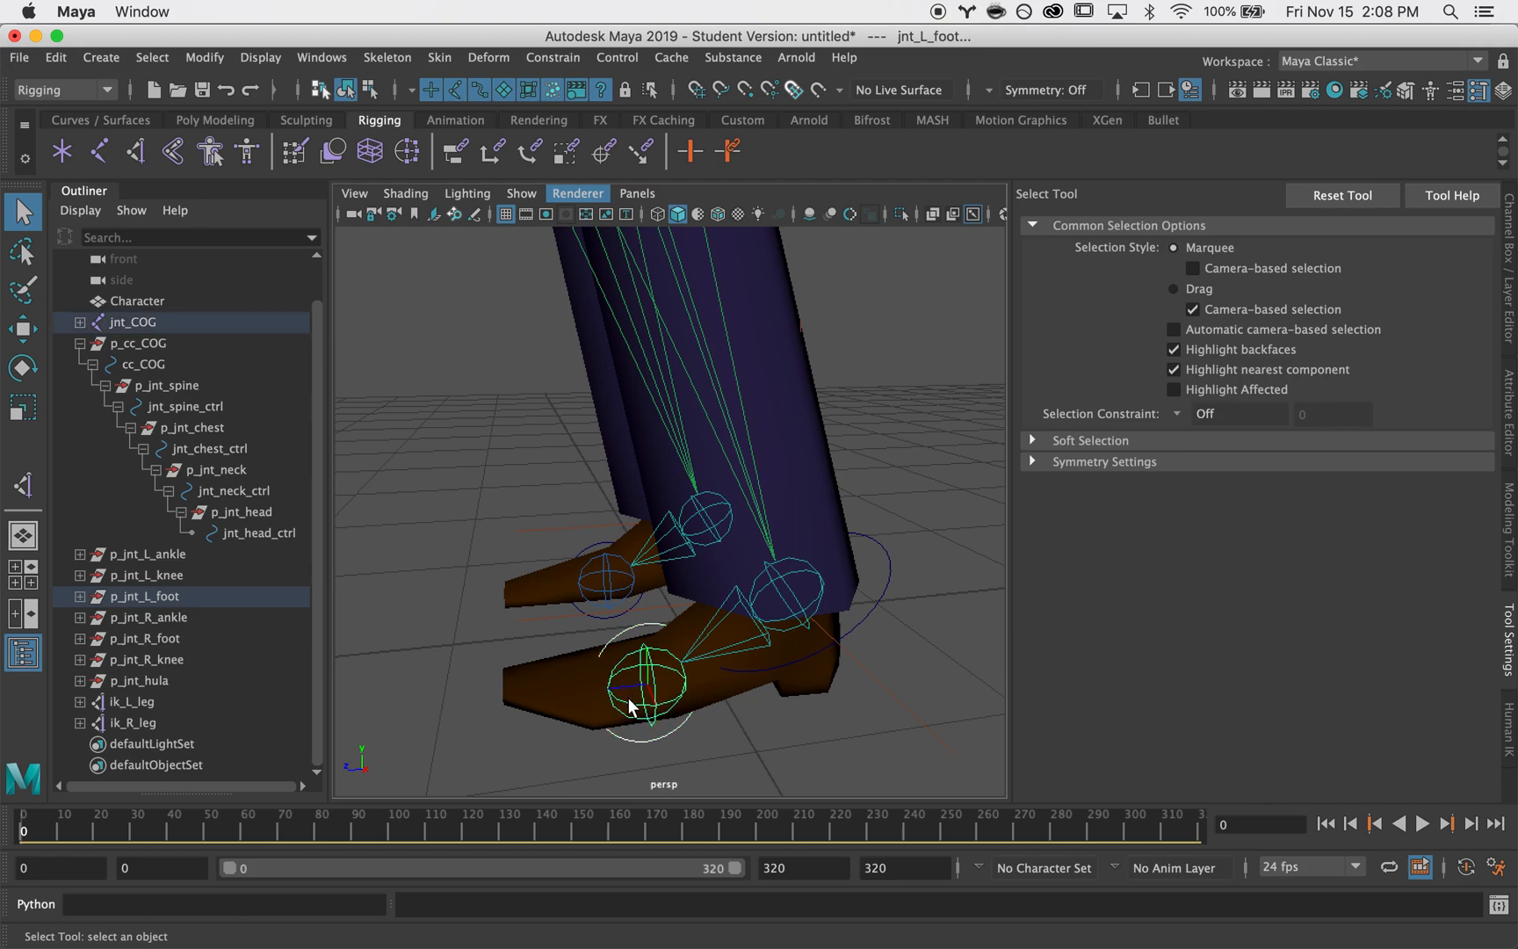
{"action": "left_click", "coordinate": [552, 58]}
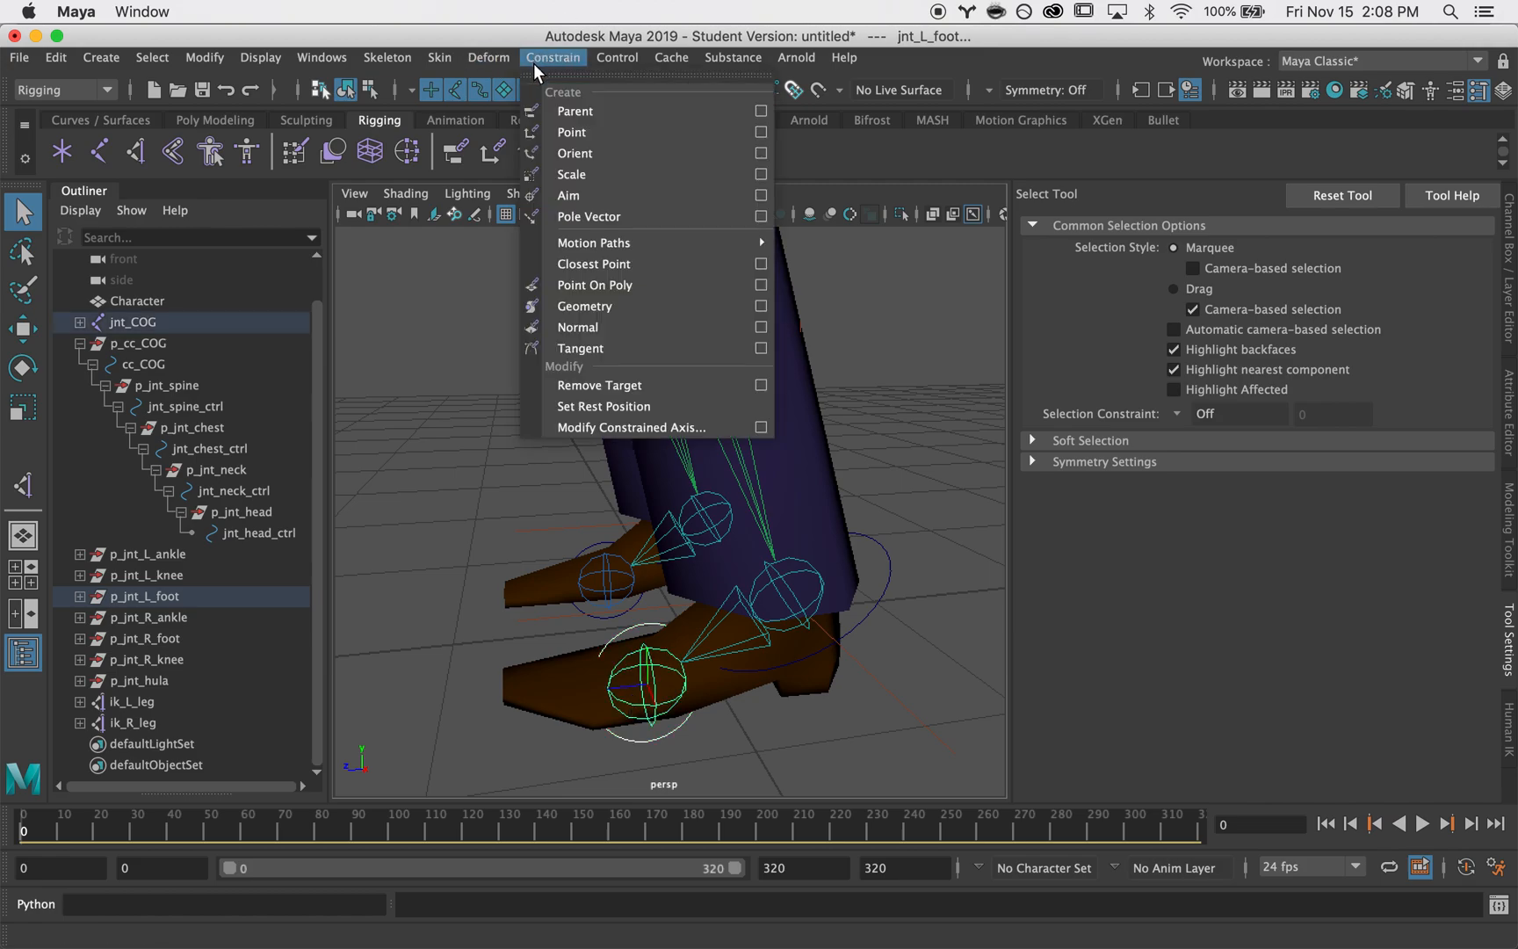
{"action": "left_click", "coordinate": [571, 154]}
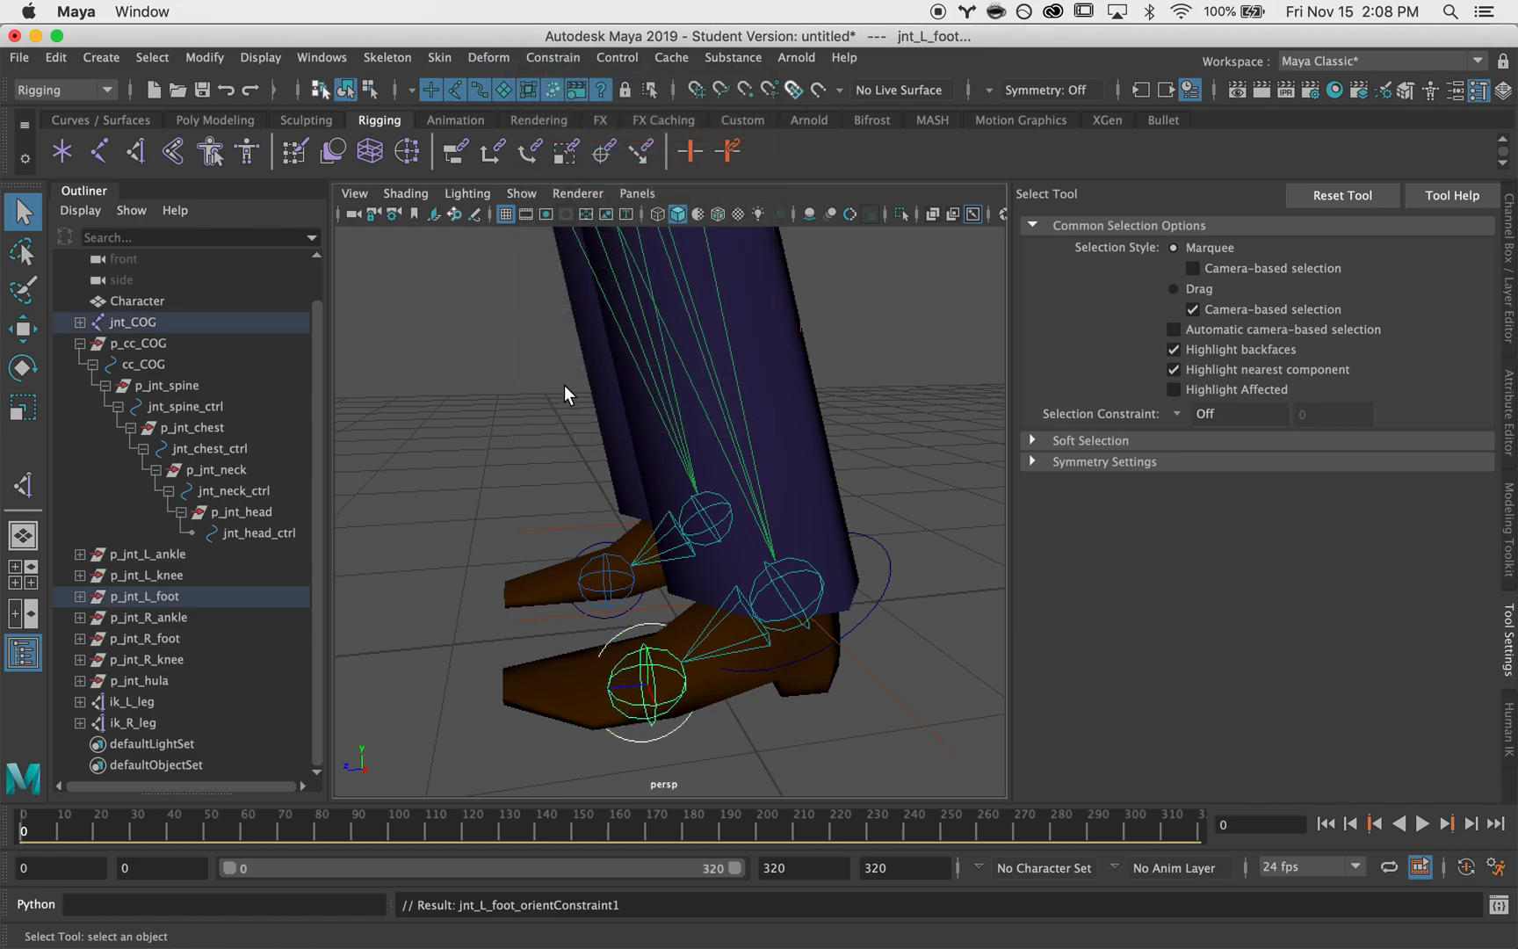
- Orient constrain the right foot joint to the jnt_R_foot_ctrl control
{"action": "left_click", "coordinate": [615, 619]}
{"action": "left_click_drag", "start_coordinate": [556, 637], "coordinate": [567, 648], "text": "alt"}
{"action": "left_click", "coordinate": [606, 583], "text": "shift"}
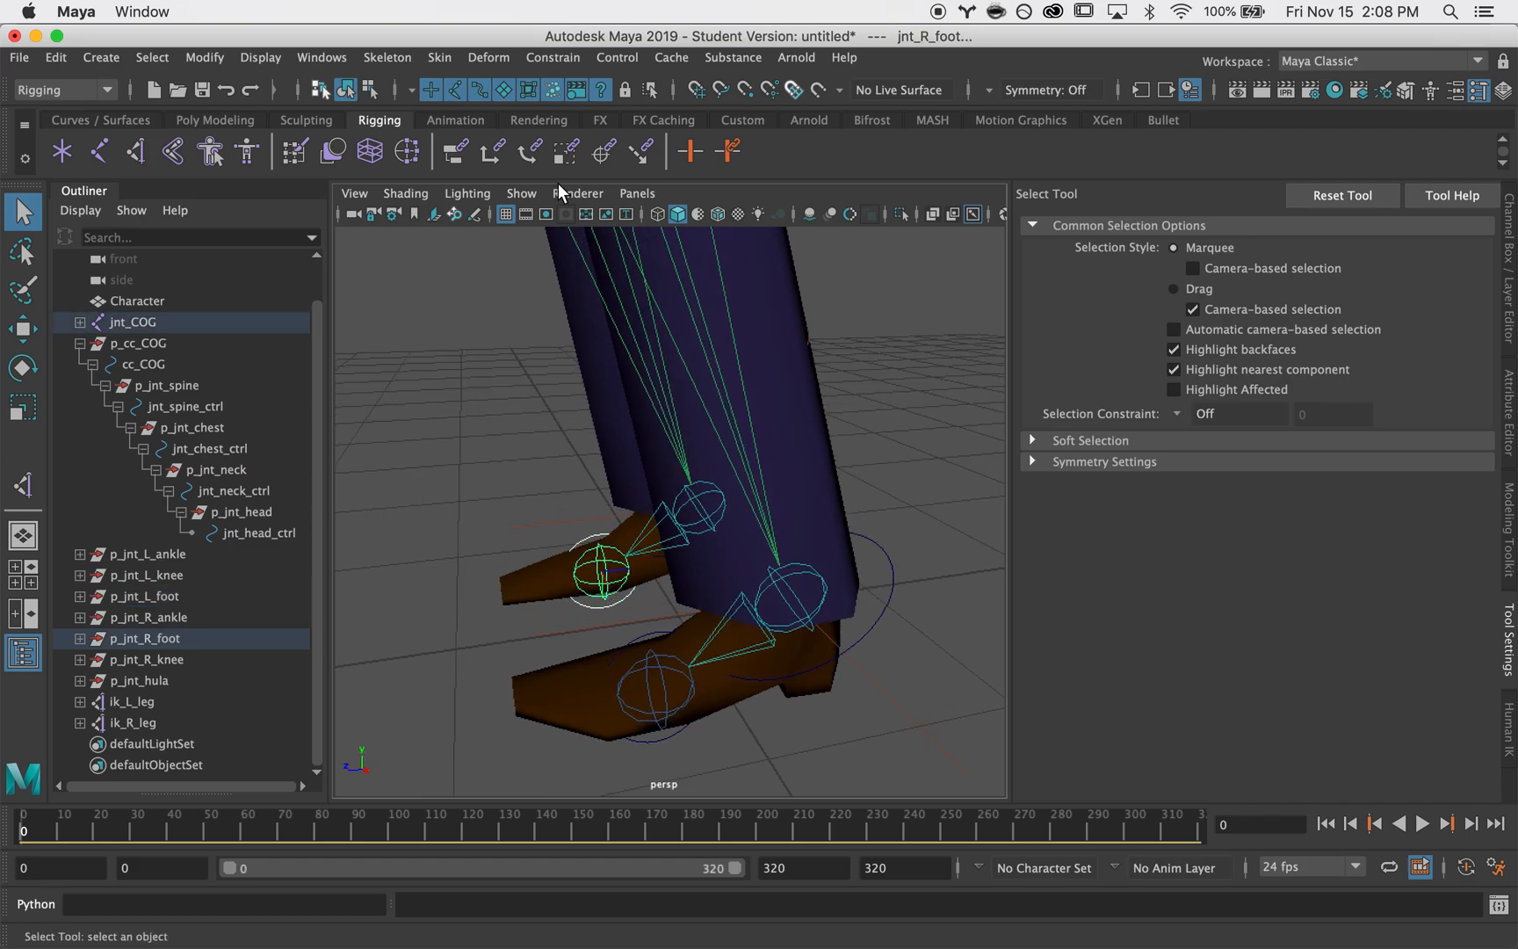
{"action": "left_click", "coordinate": [552, 57]}
{"action": "left_click", "coordinate": [569, 153]}
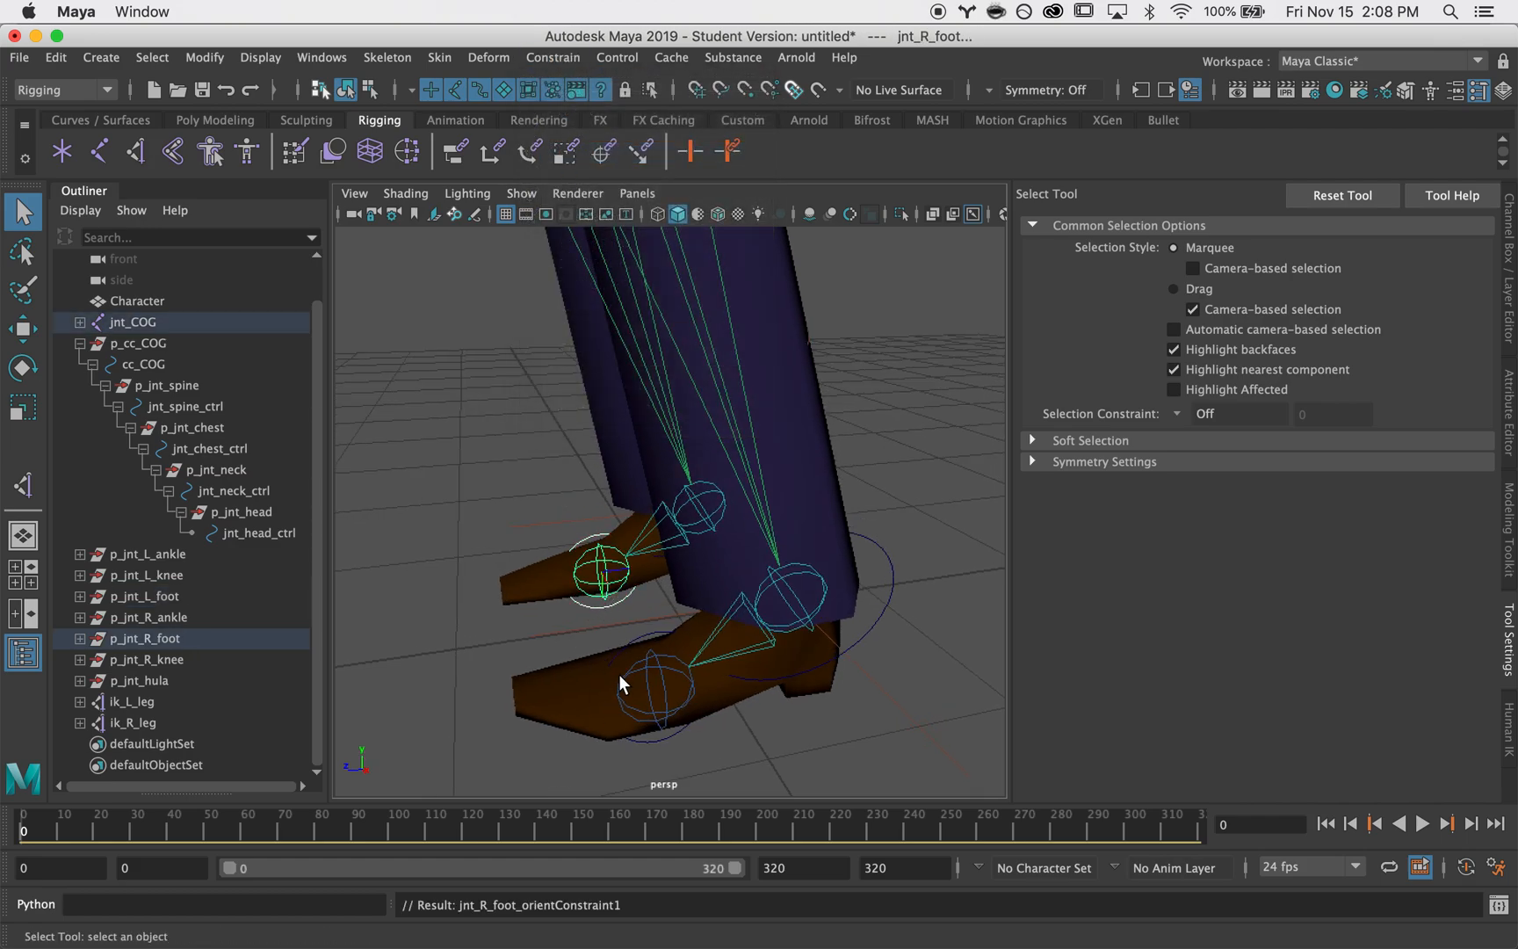
- Test both foot controls together by rotating them, undo the rotation and deselect them
{"action": "left_click", "coordinate": [654, 741], "text": "shift"}
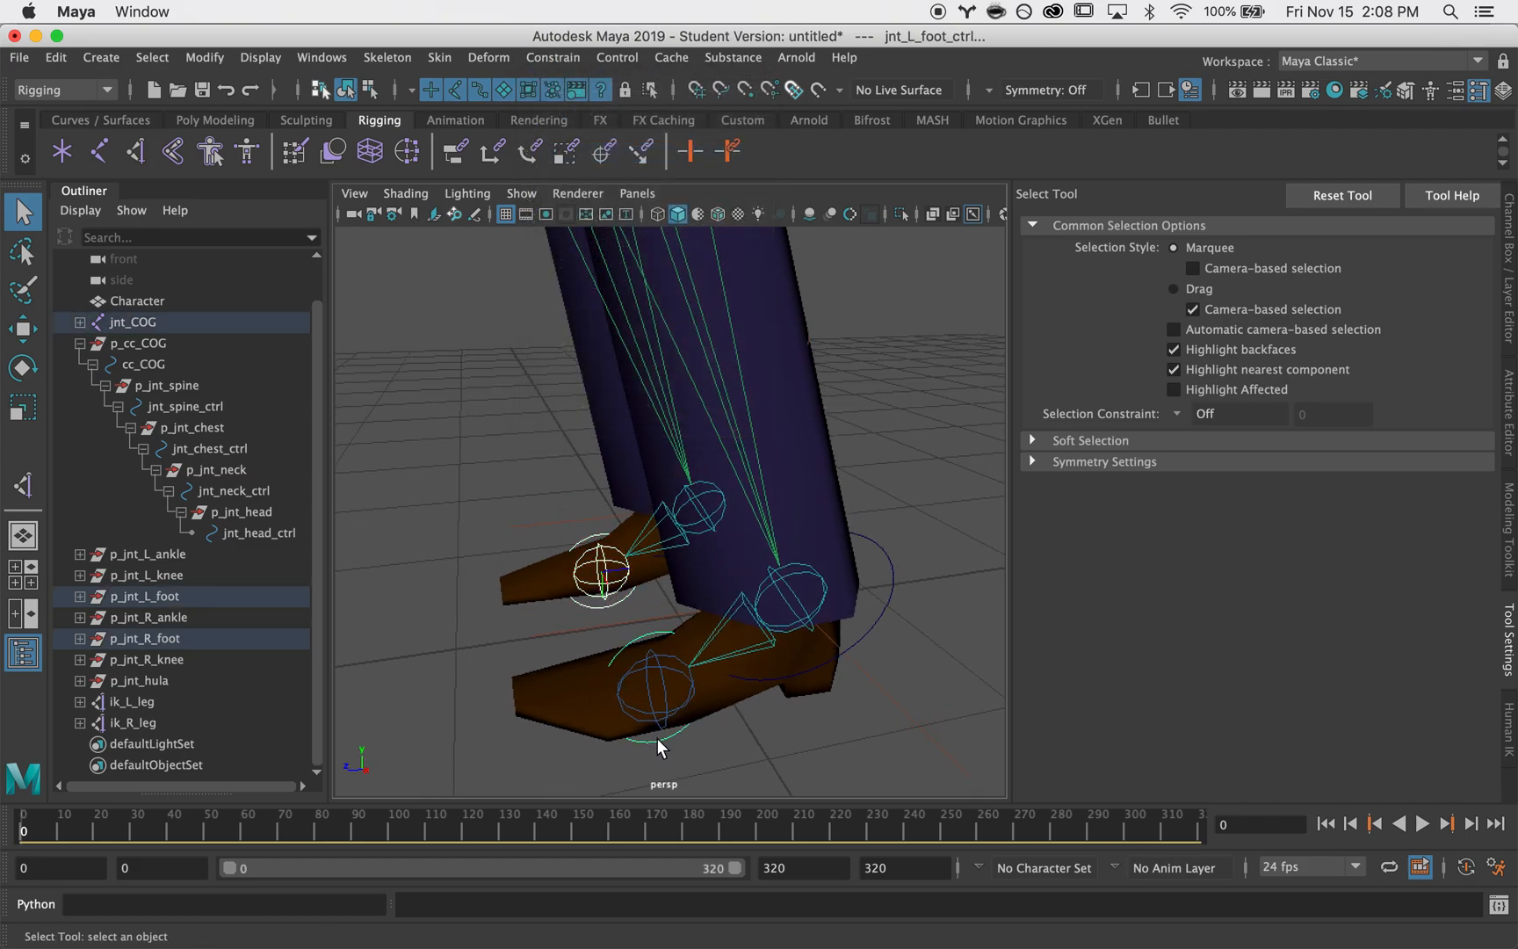
{"action": "left_click", "coordinate": [604, 610]}
{"action": "left_click", "coordinate": [666, 740], "text": "shift"}
{"action": "key", "text": "e"}
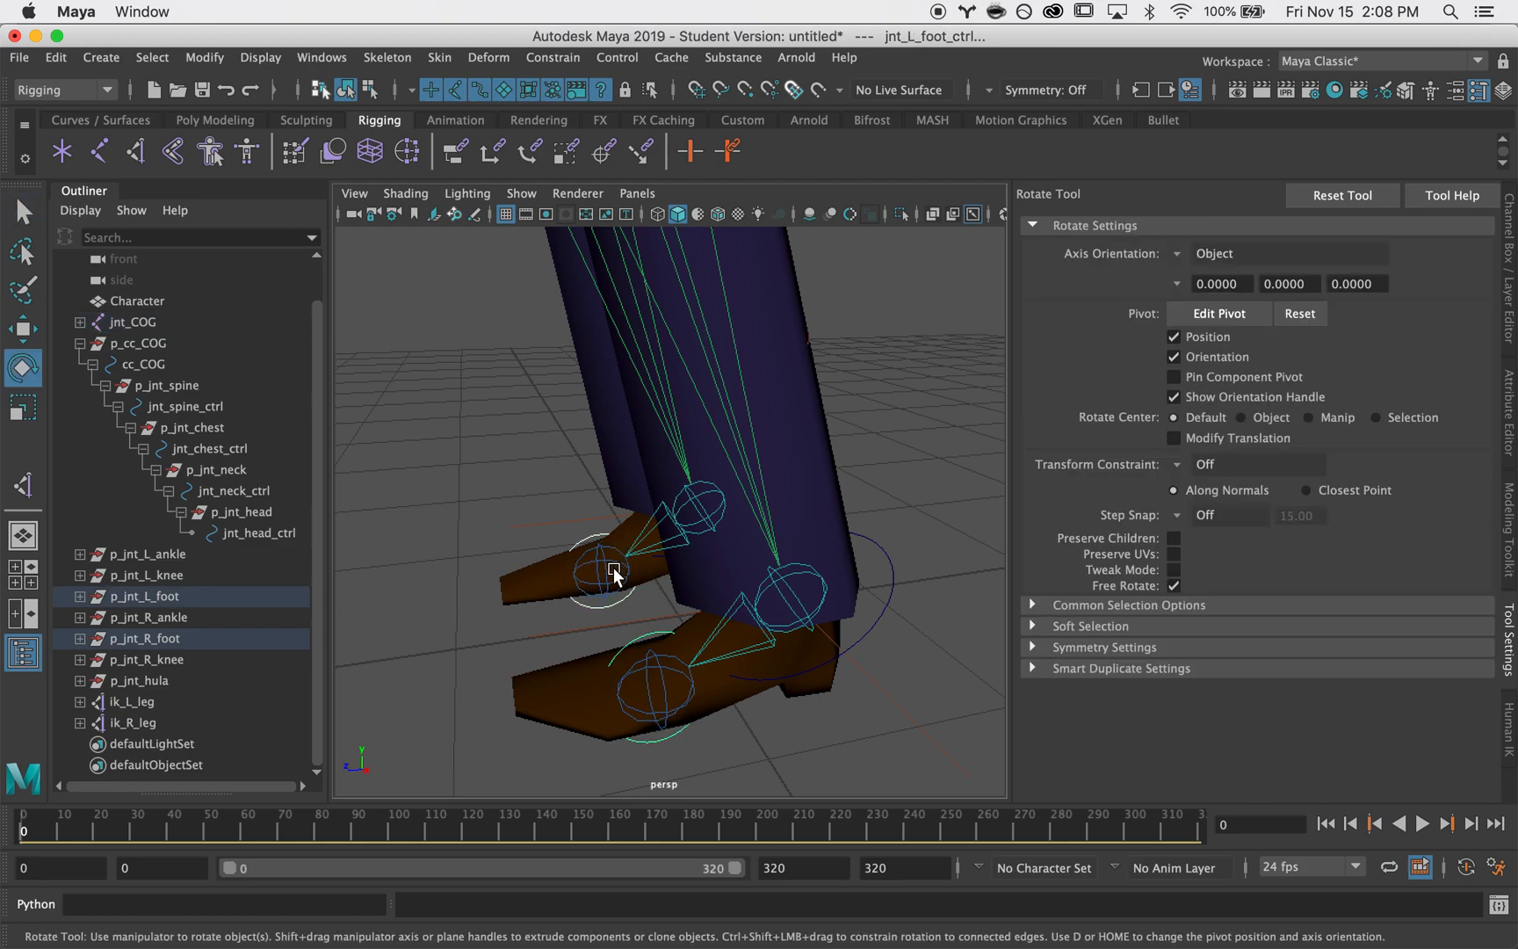
{"action": "mouse_move", "coordinate": [623, 621]}
{"action": "left_mouse_down"}
{"action": "mouse_move", "coordinate": [677, 615]}
{"action": "mouse_move", "coordinate": [593, 629]}
{"action": "mouse_move", "coordinate": [640, 596]}
{"action": "mouse_move", "coordinate": [625, 603]}
{"action": "left_mouse_up"}
{"action": "key", "text": "super+z"}
{"action": "right_click_drag", "start_coordinate": [935, 623], "coordinate": [470, 594], "text": "alt"}
{"action": "left_click", "coordinate": [469, 592]}
{"action": "middle_click_drag", "start_coordinate": [469, 580], "coordinate": [473, 680], "text": "alt"}
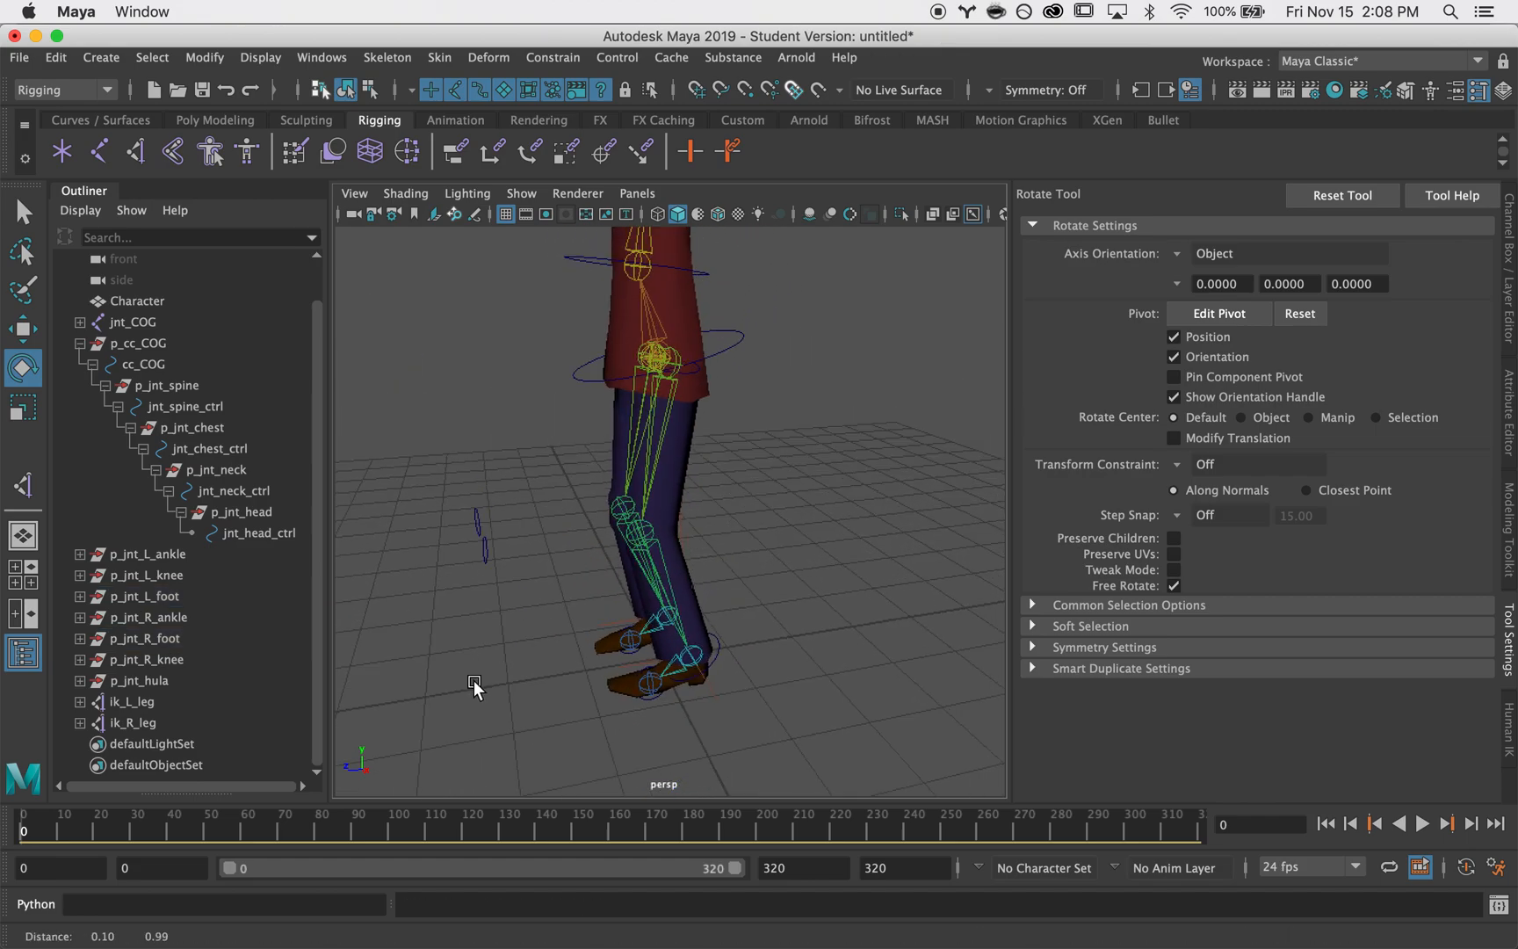
- Orient constrain the jnt_hula joint to the jnt_hula_ctrl control and collapse the jnt_COG hierarchy in the Outliner
{"action": "right_click_drag", "start_coordinate": [473, 679], "coordinate": [633, 600], "text": "alt"}
{"action": "left_click_drag", "start_coordinate": [633, 600], "coordinate": [764, 573], "text": "alt"}
{"action": "right_click_drag", "start_coordinate": [764, 573], "coordinate": [668, 580], "text": "alt"}
{"action": "left_click_drag", "start_coordinate": [667, 580], "coordinate": [773, 590], "text": "alt"}
{"action": "right_click_drag", "start_coordinate": [773, 591], "coordinate": [796, 596], "text": "alt"}
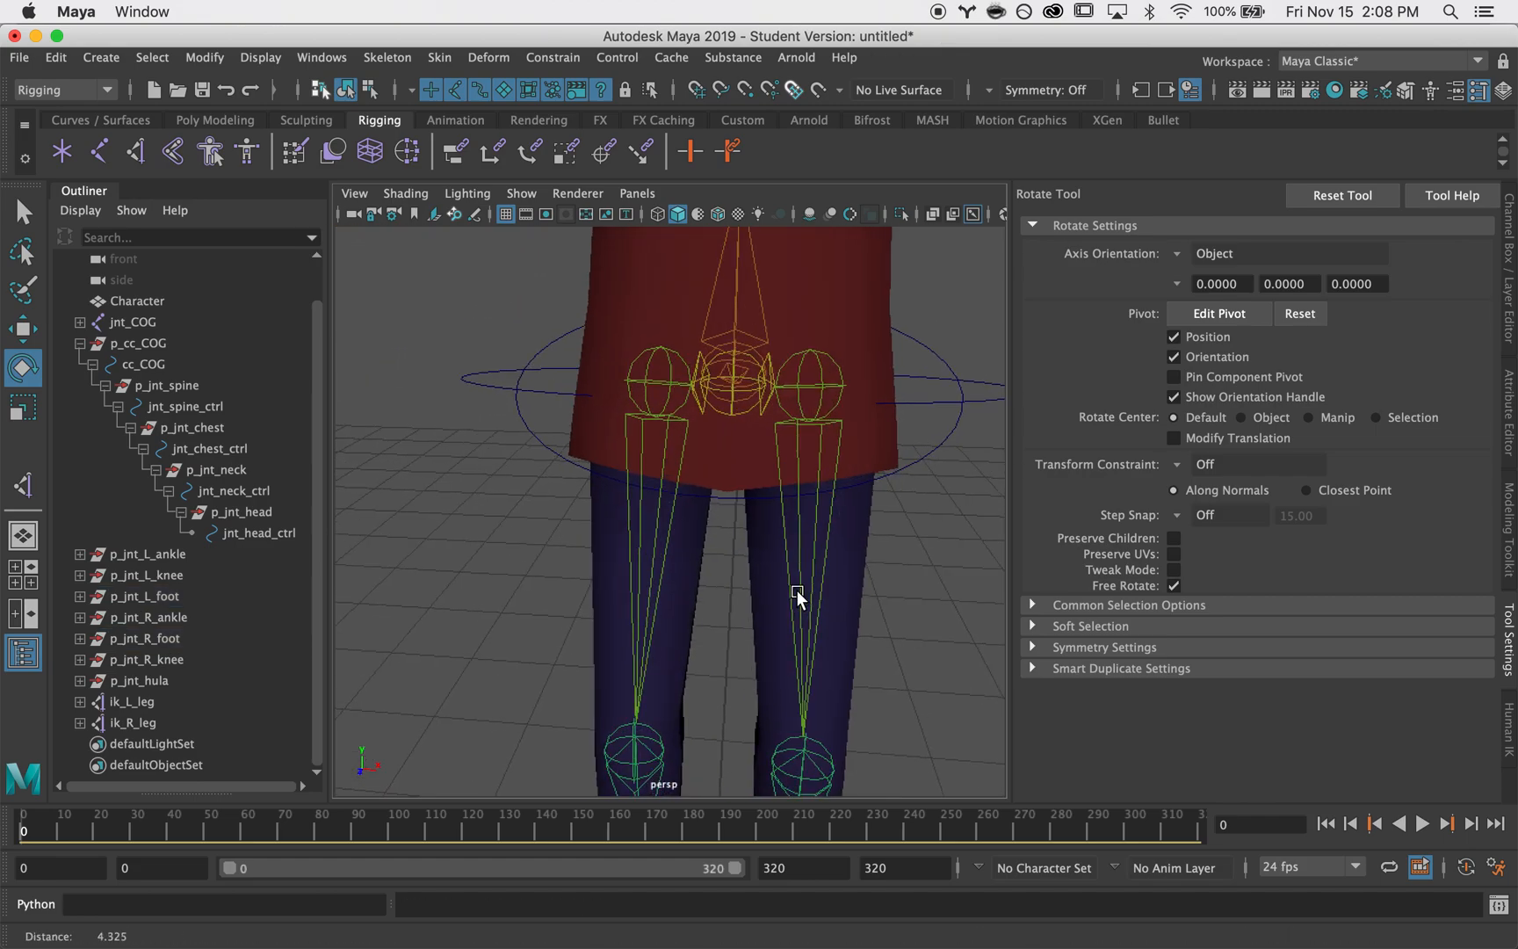
{"action": "middle_click_drag", "start_coordinate": [796, 597], "coordinate": [660, 634], "text": "alt"}
{"action": "left_click", "coordinate": [902, 439]}
{"action": "key", "text": "q"}
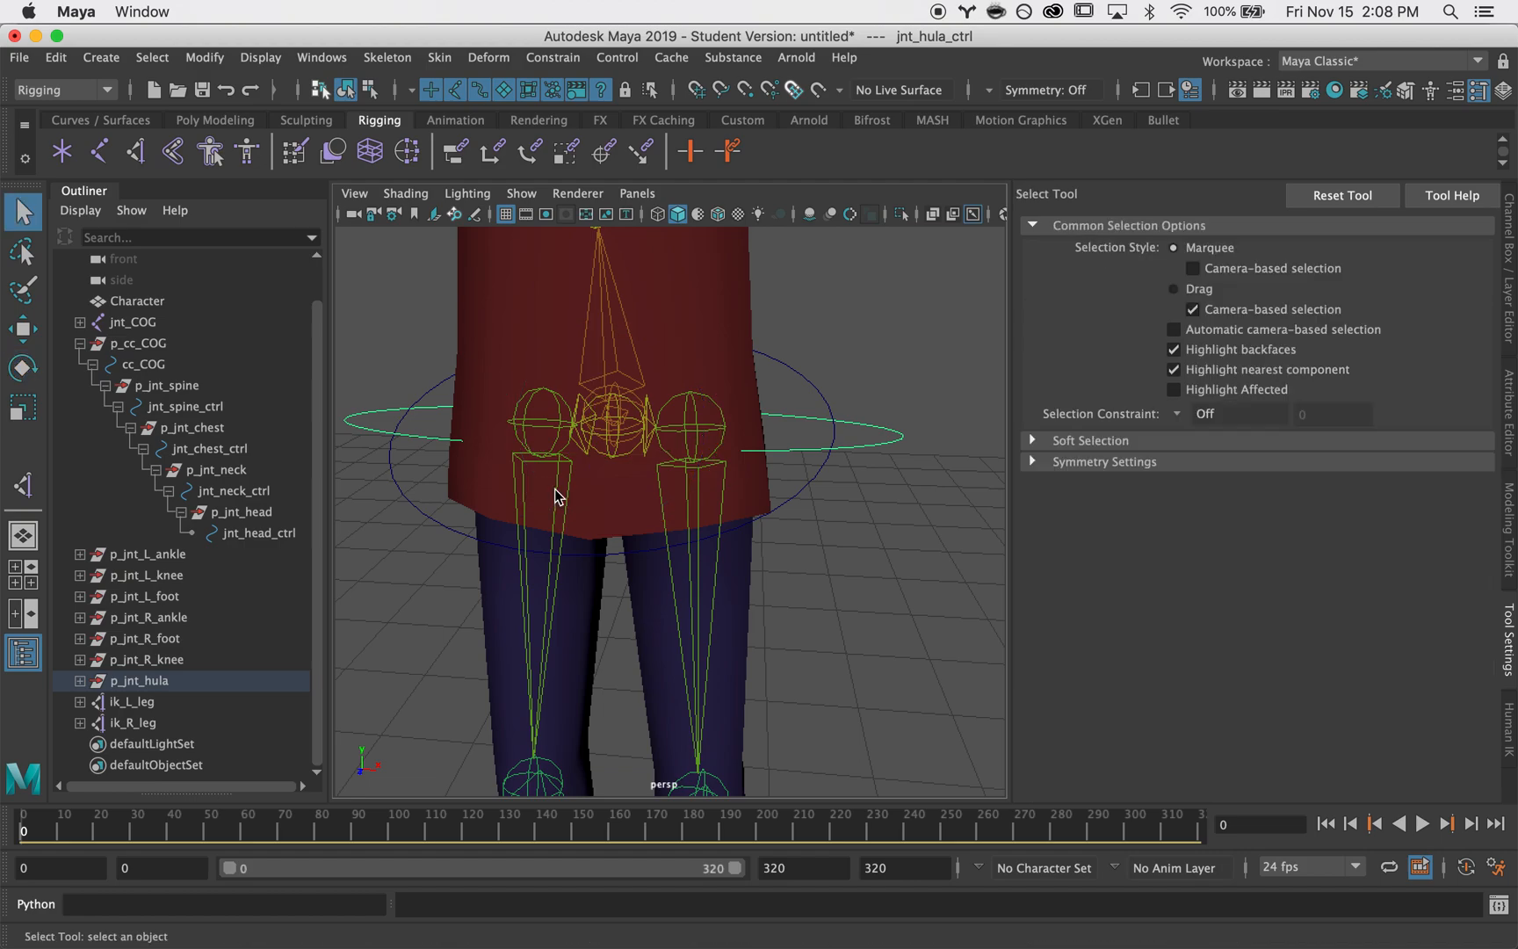
{"action": "left_click", "coordinate": [80, 323]}
{"action": "left_click_drag", "start_coordinate": [881, 442], "coordinate": [894, 467]}
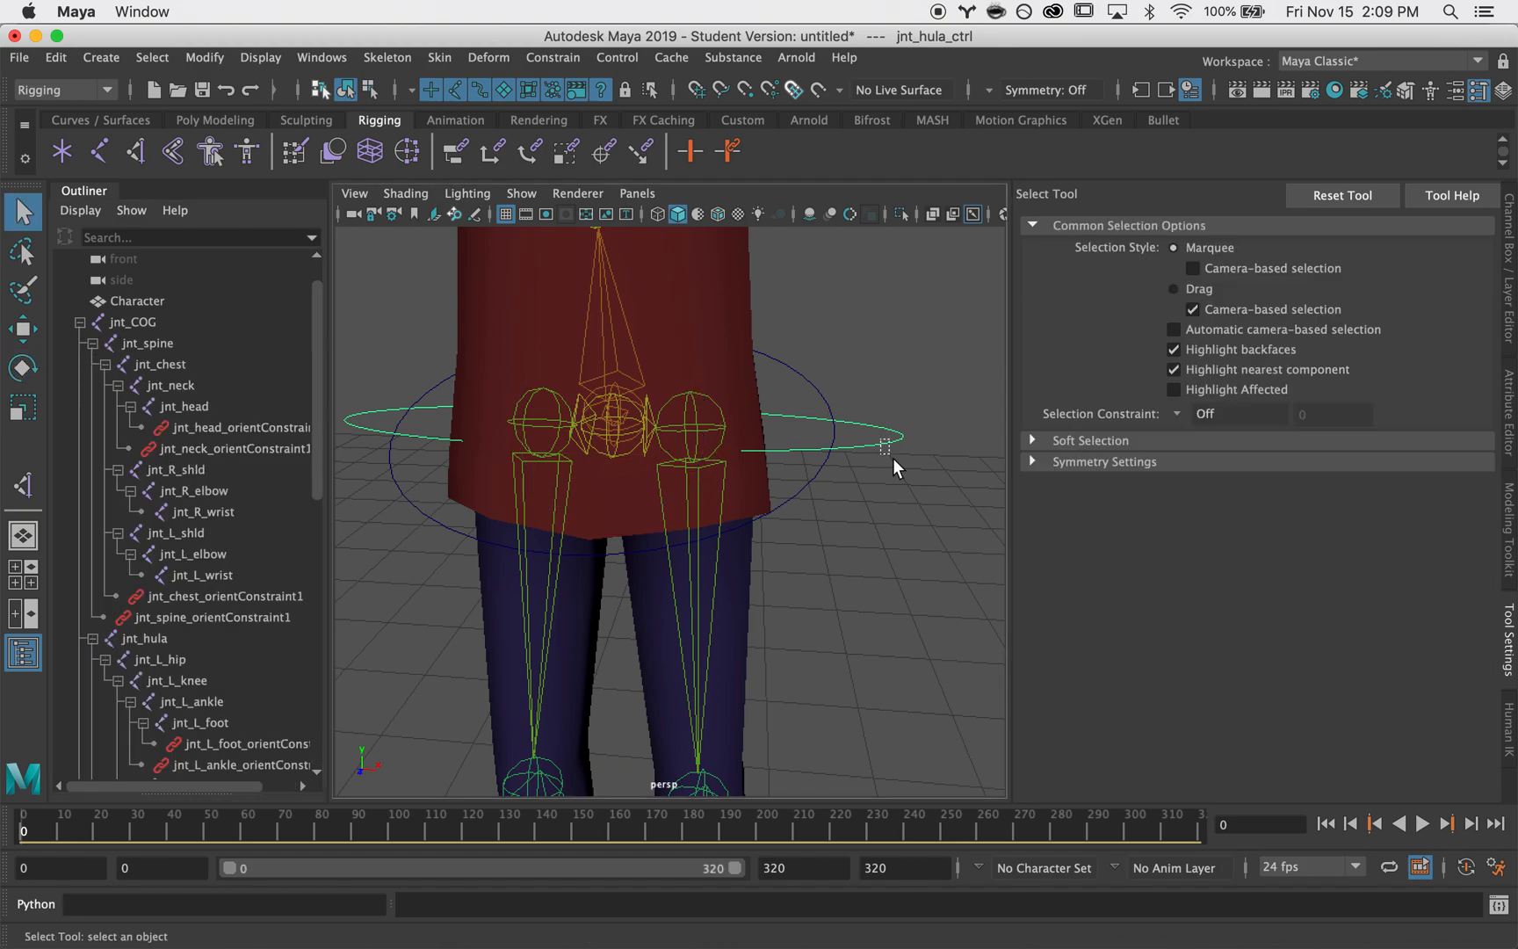
{"action": "left_click", "coordinate": [620, 462]}
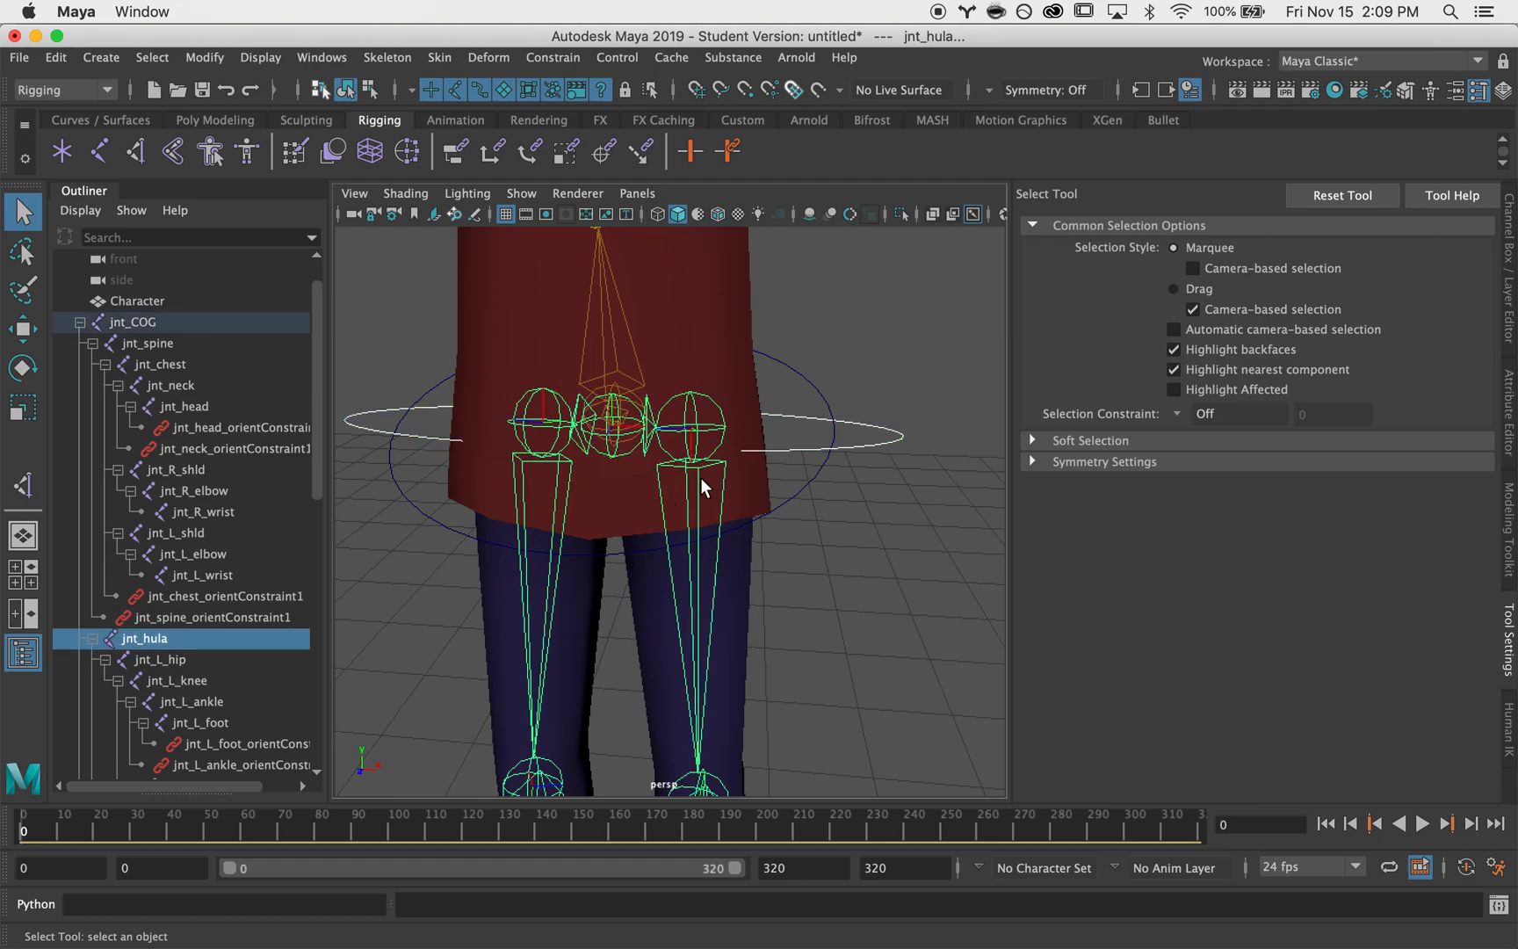
{"action": "left_click", "coordinate": [881, 429]}
{"action": "left_click", "coordinate": [612, 464], "text": "shift"}
{"action": "left_click", "coordinate": [553, 57]}
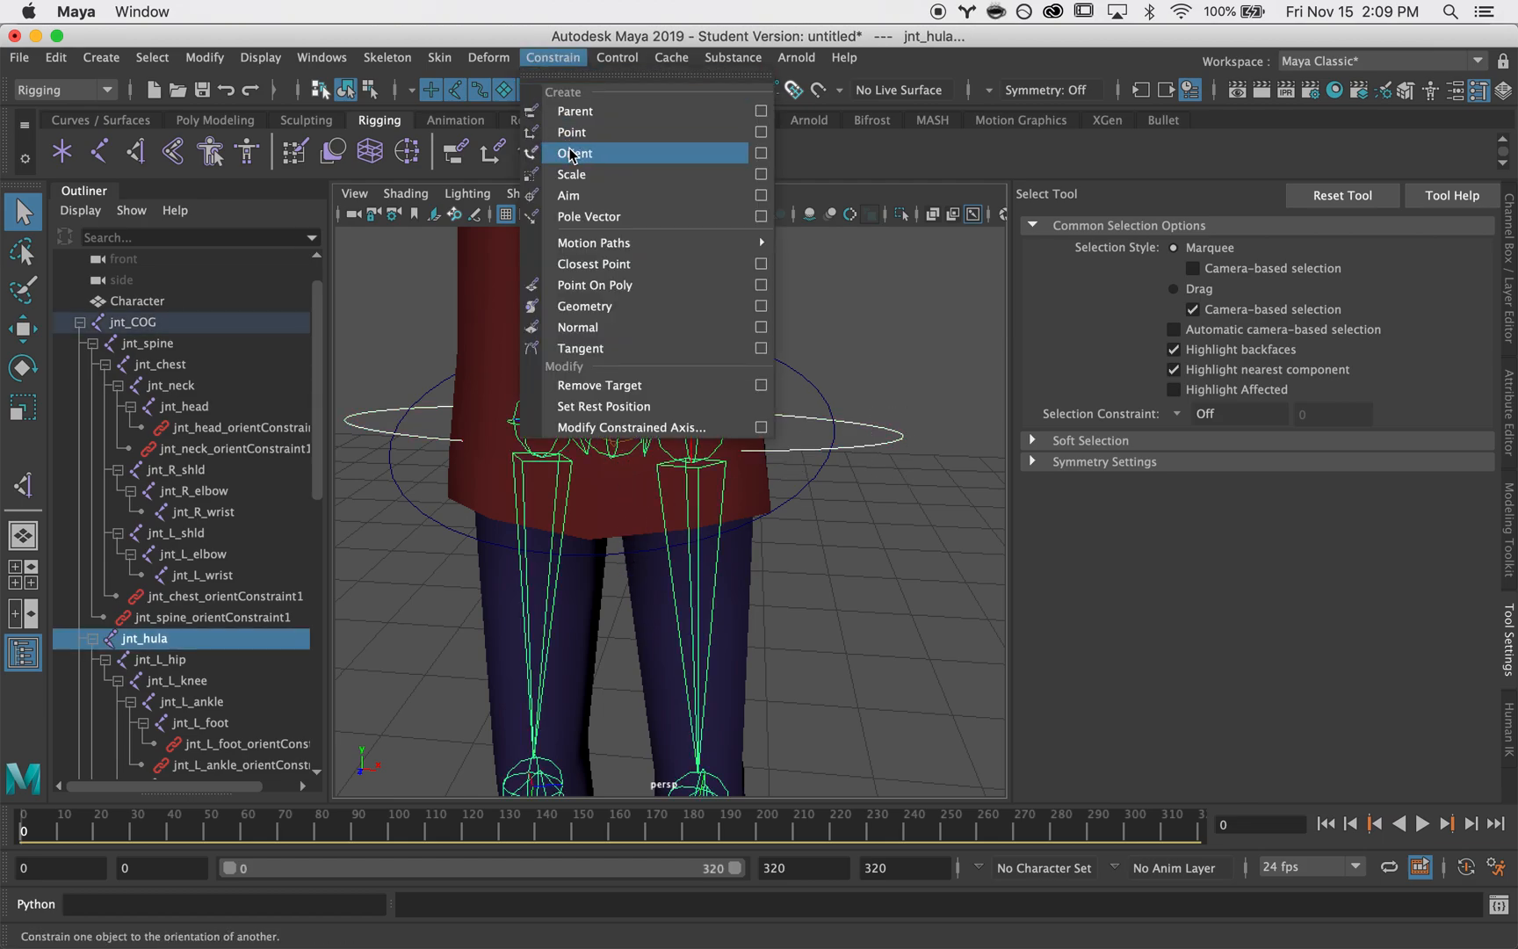
{"action": "left_click", "coordinate": [573, 154]}
{"action": "left_click", "coordinate": [890, 409]}
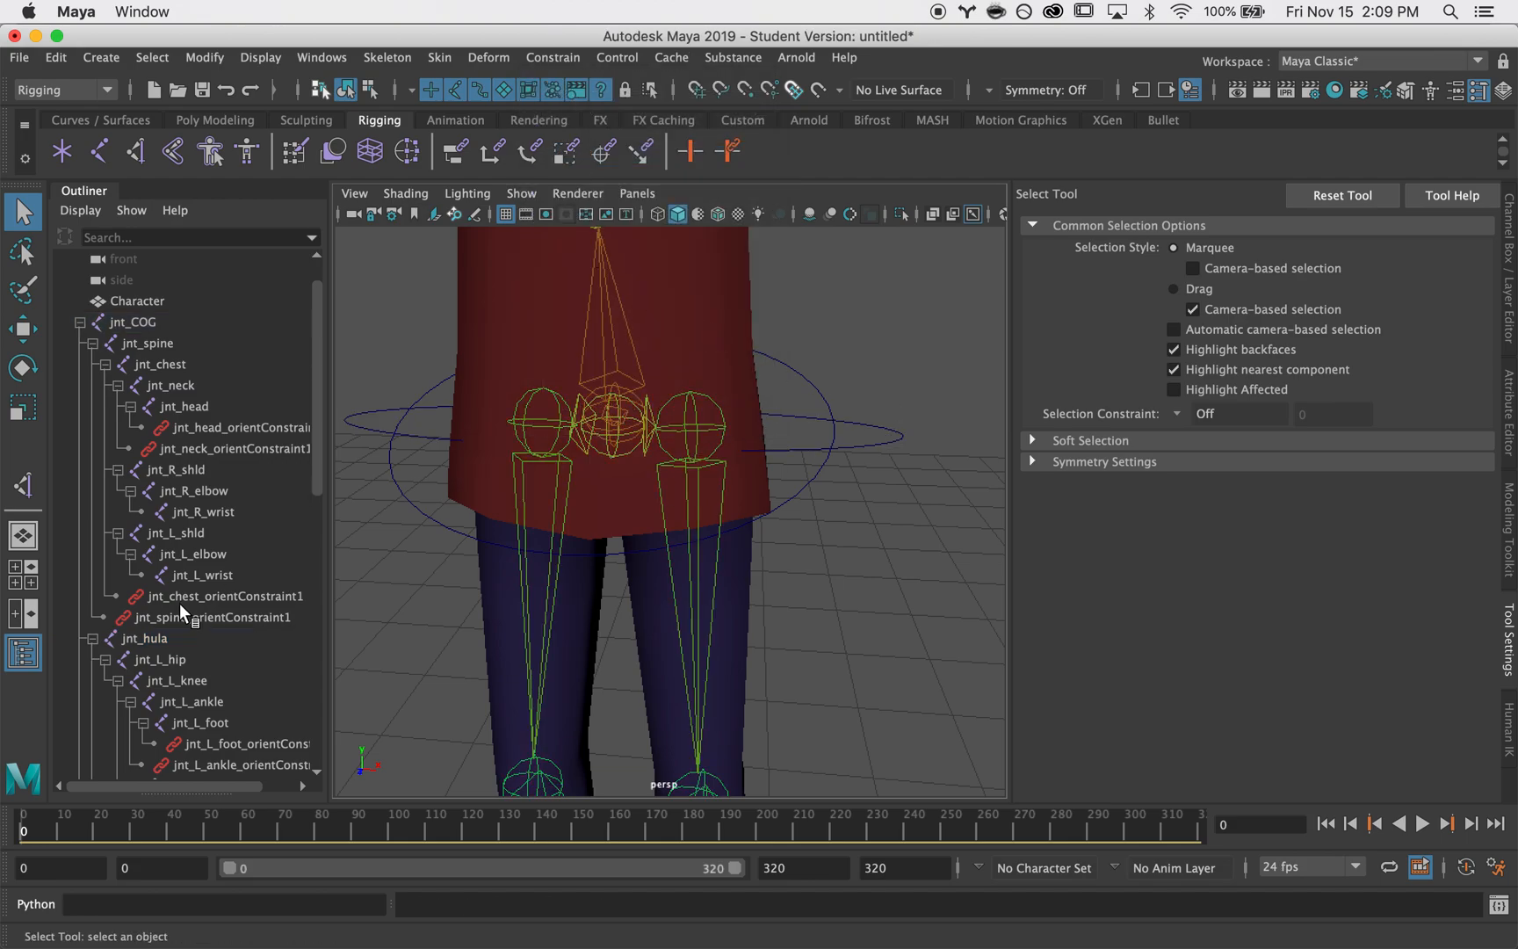
{"action": "left_click", "coordinate": [79, 321]}
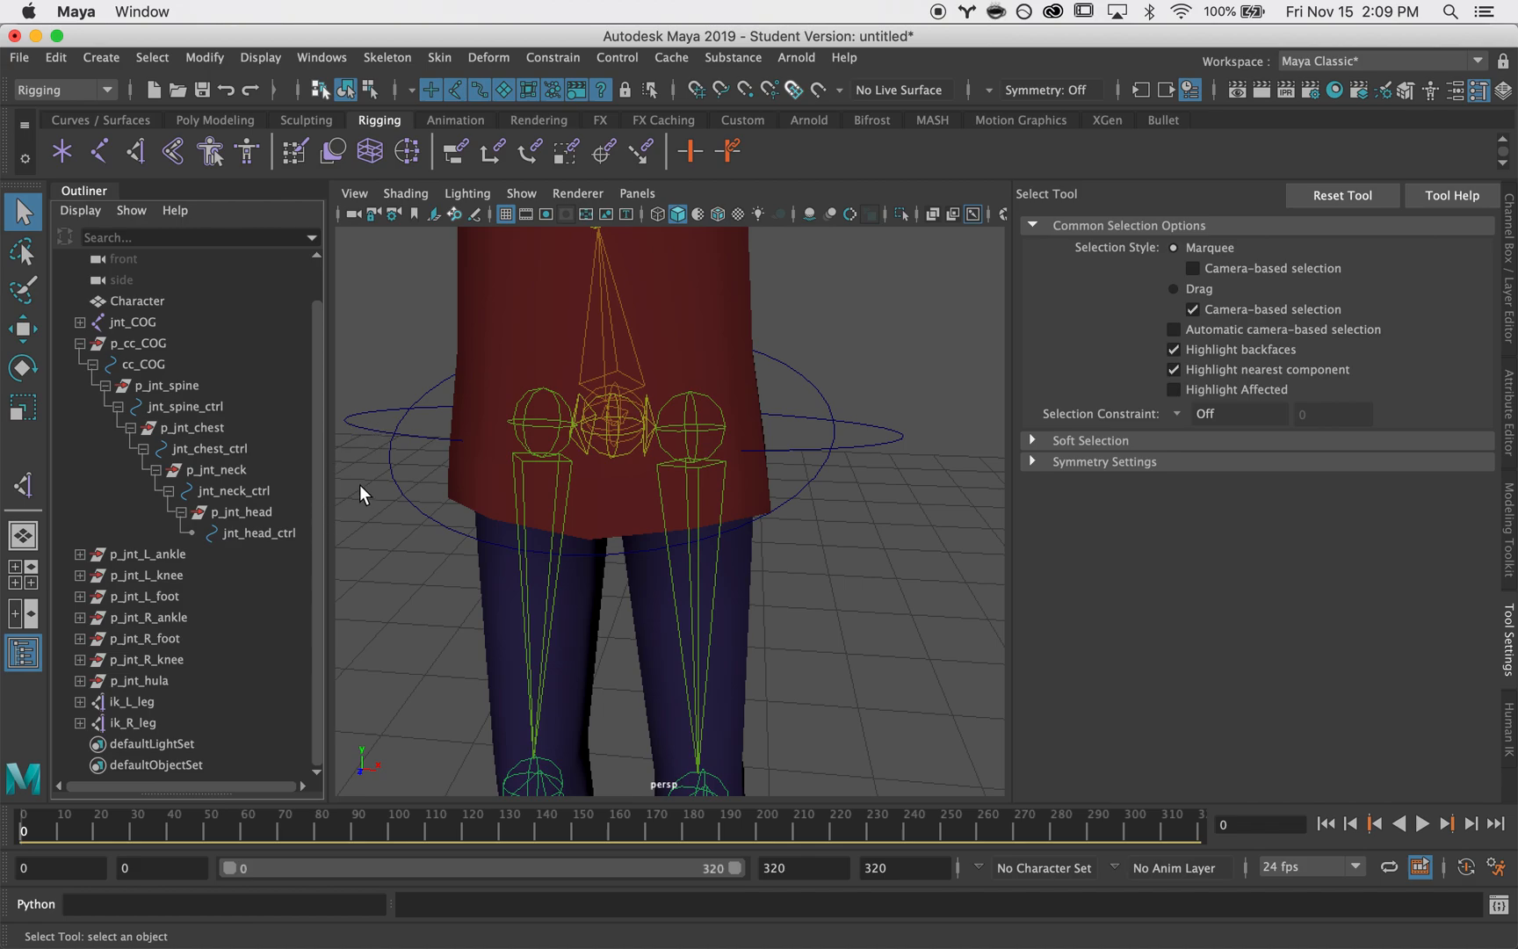
- Parent the p_jnt_L_foot group under the jnt_L_ankle_ctrl control and collapse the left ankle hierarchy
{"action": "scroll", "coordinate": [420, 583], "scroll_direction": "down", "scroll_amount": 3}
{"action": "middle_click_drag", "start_coordinate": [918, 600], "coordinate": [922, 361], "text": "alt"}
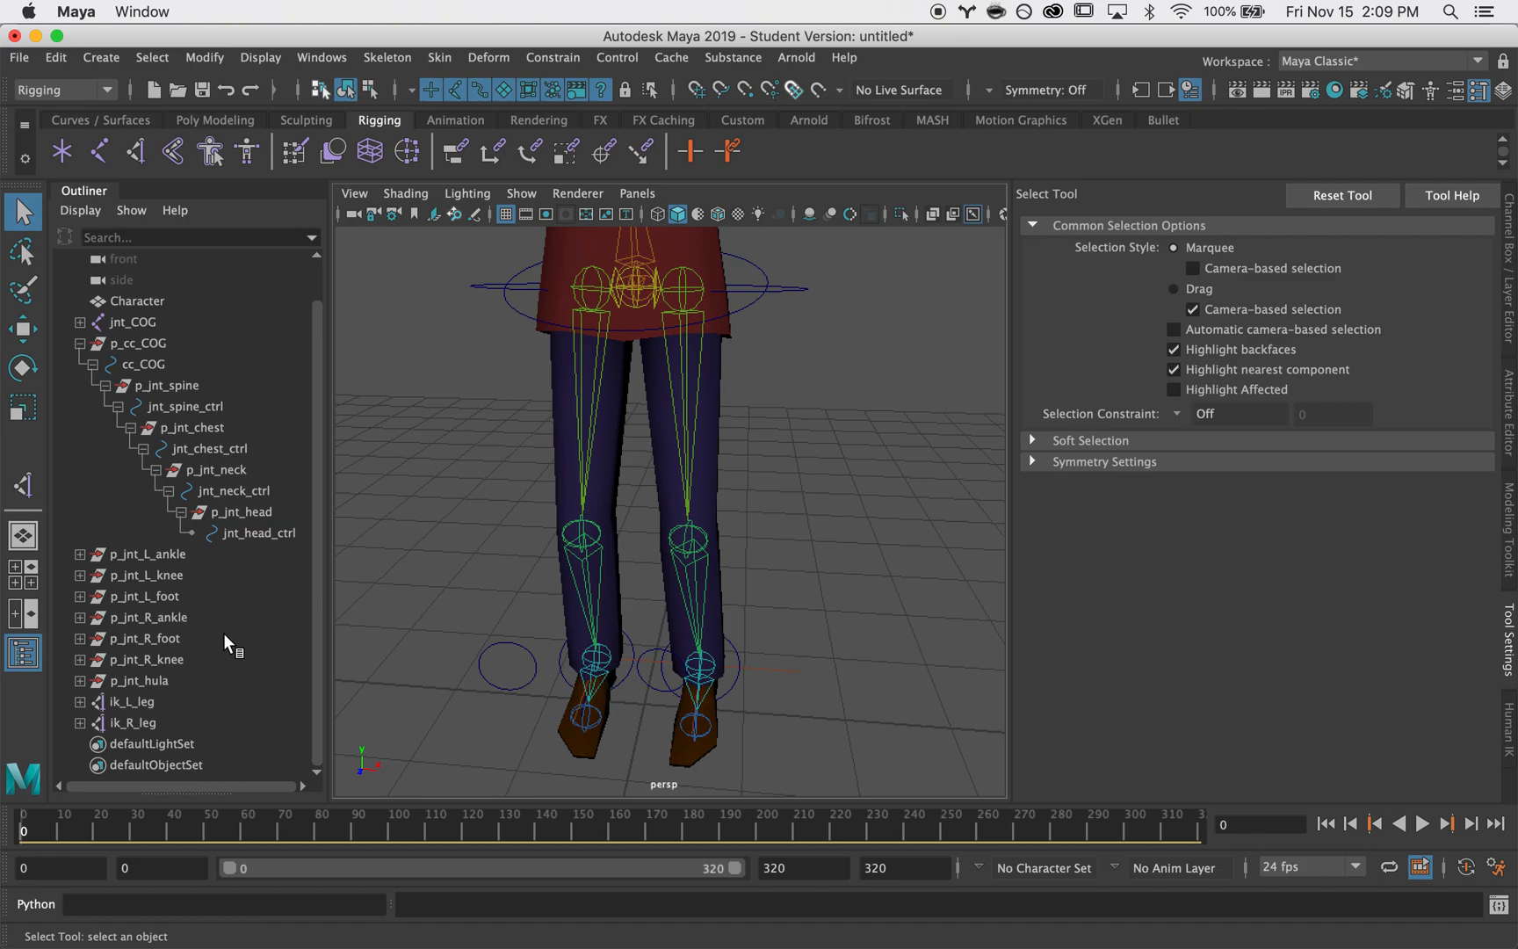
{"action": "left_click", "coordinate": [79, 596]}
{"action": "left_click", "coordinate": [79, 554]}
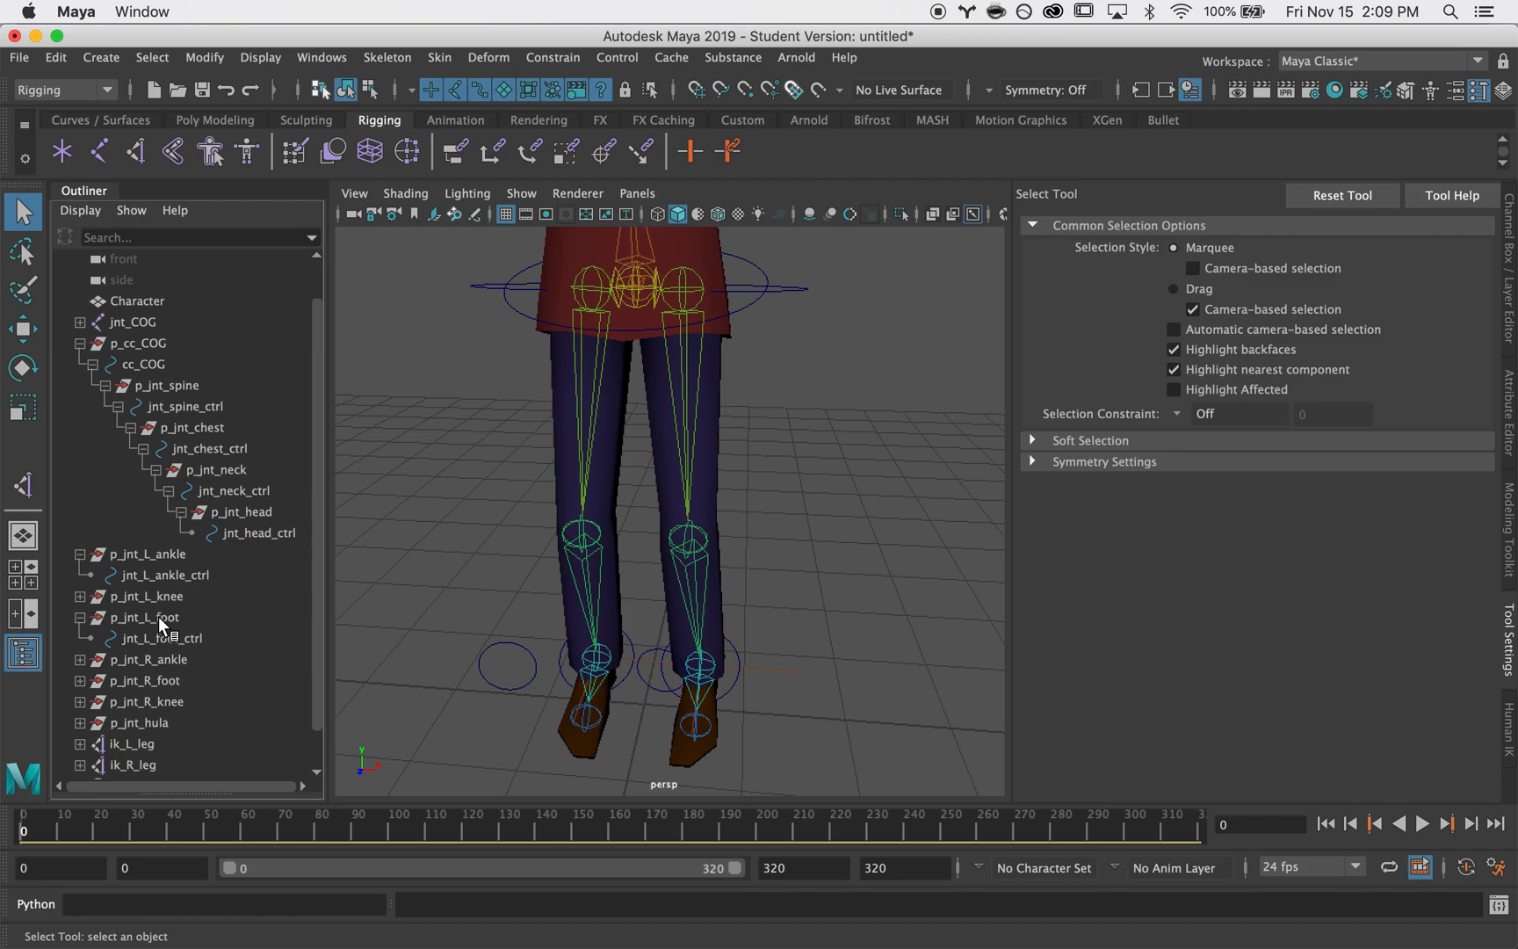
{"action": "left_click", "coordinate": [161, 620]}
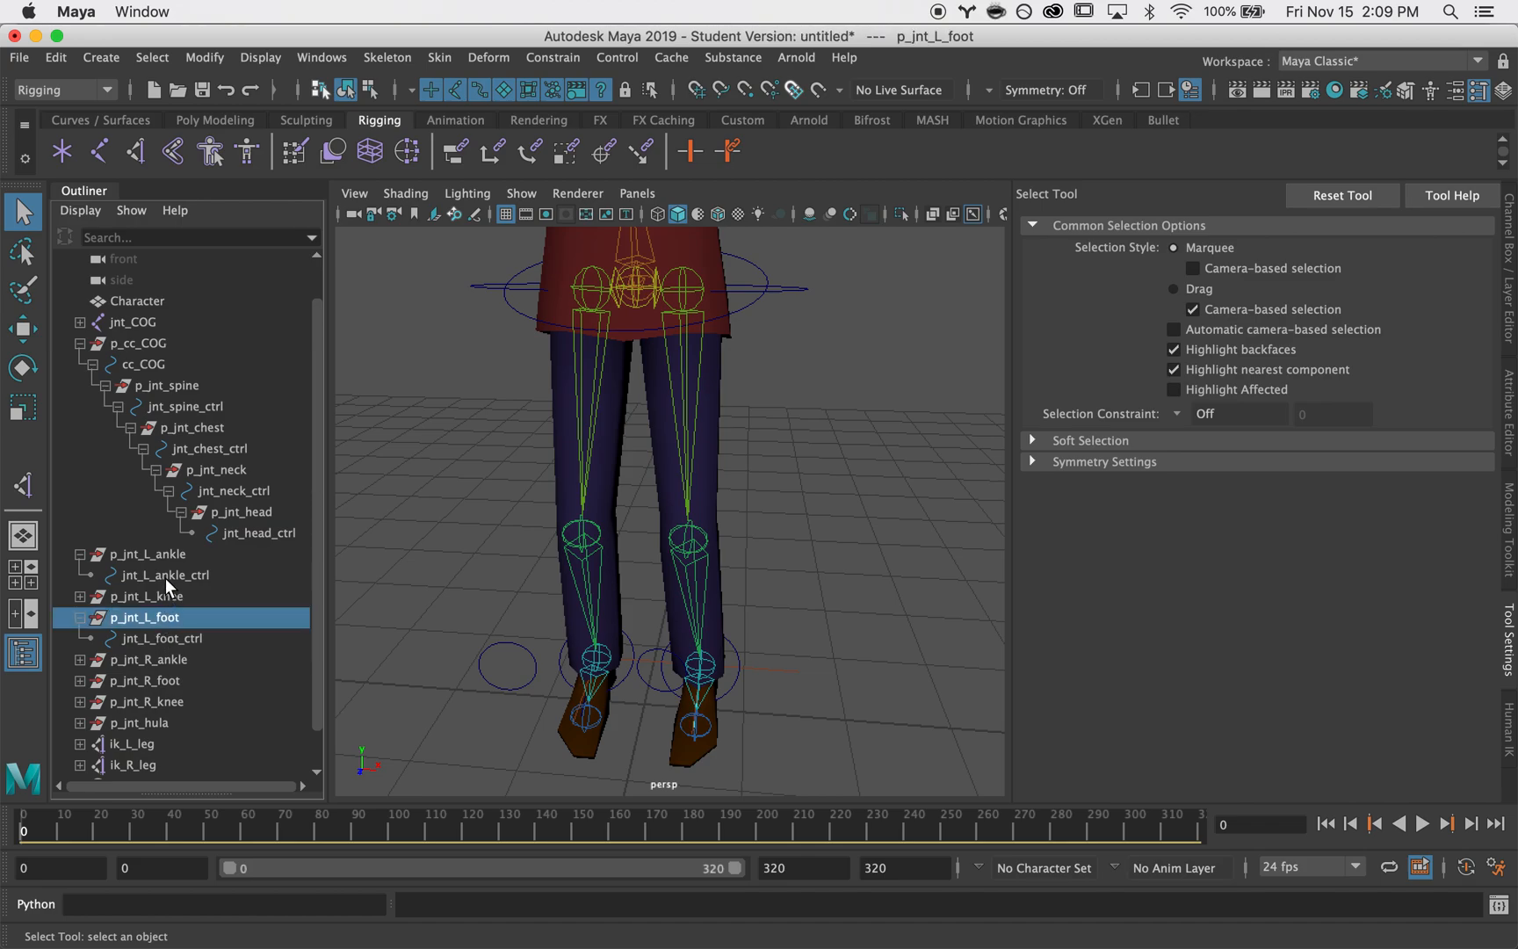
{"action": "left_click", "coordinate": [167, 576], "text": "ctrl"}
{"action": "key", "text": "p"}
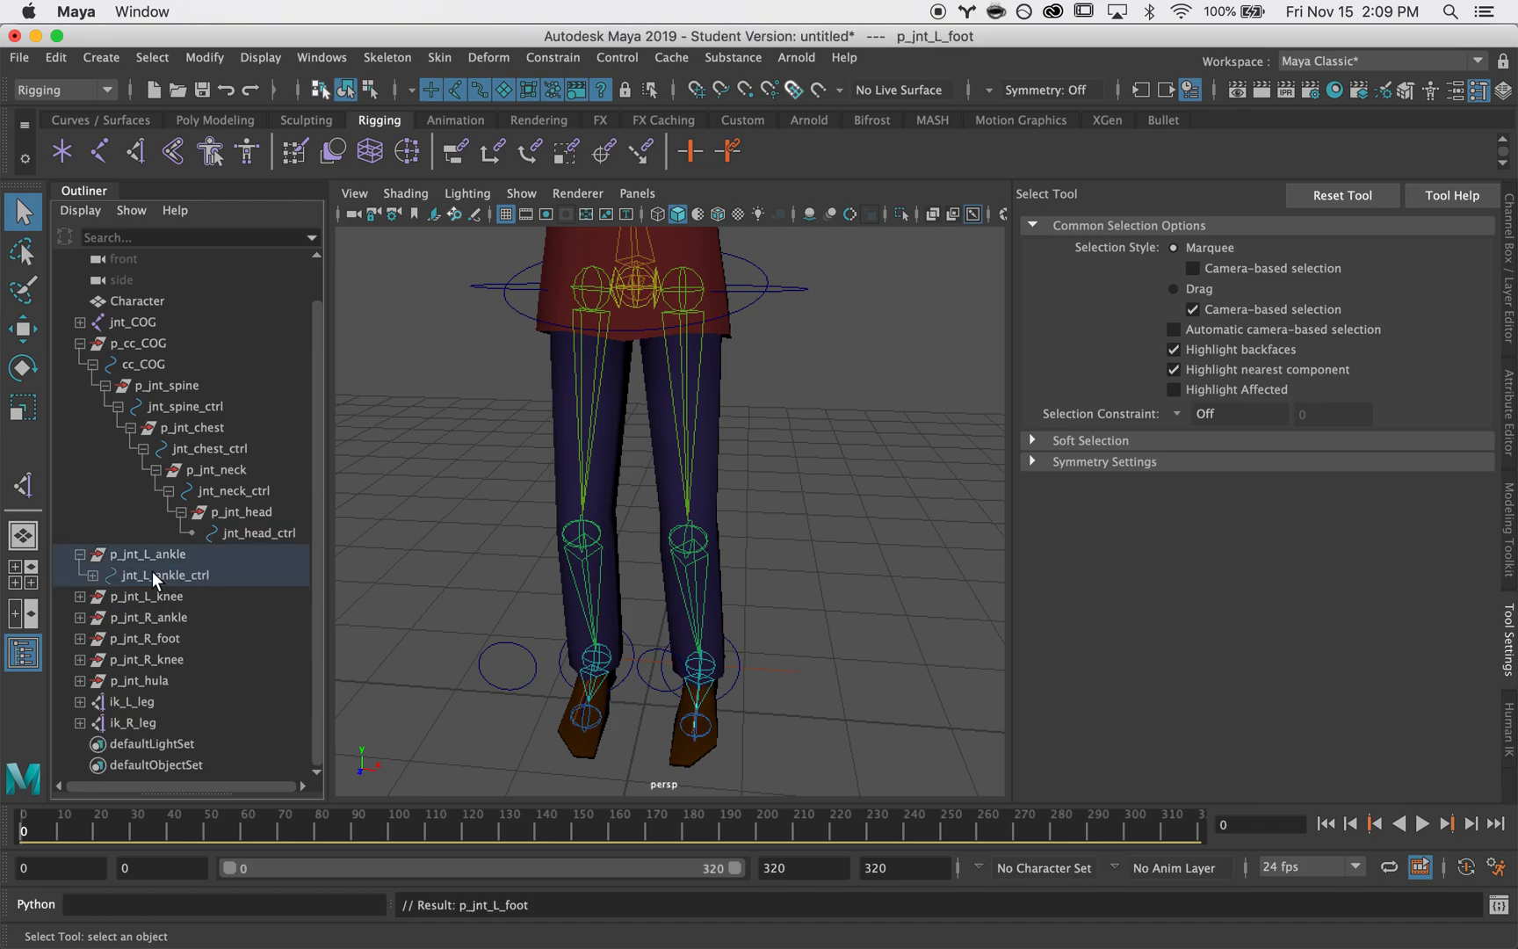
{"action": "left_click", "coordinate": [80, 554]}
- Parent the p_jnt_R_foot group under the jnt_R_ankle_ctrl control and collapse the right ankle hierarchy
{"action": "left_click", "coordinate": [80, 617]}
{"action": "left_click", "coordinate": [80, 597]}
{"action": "left_click", "coordinate": [81, 597]}
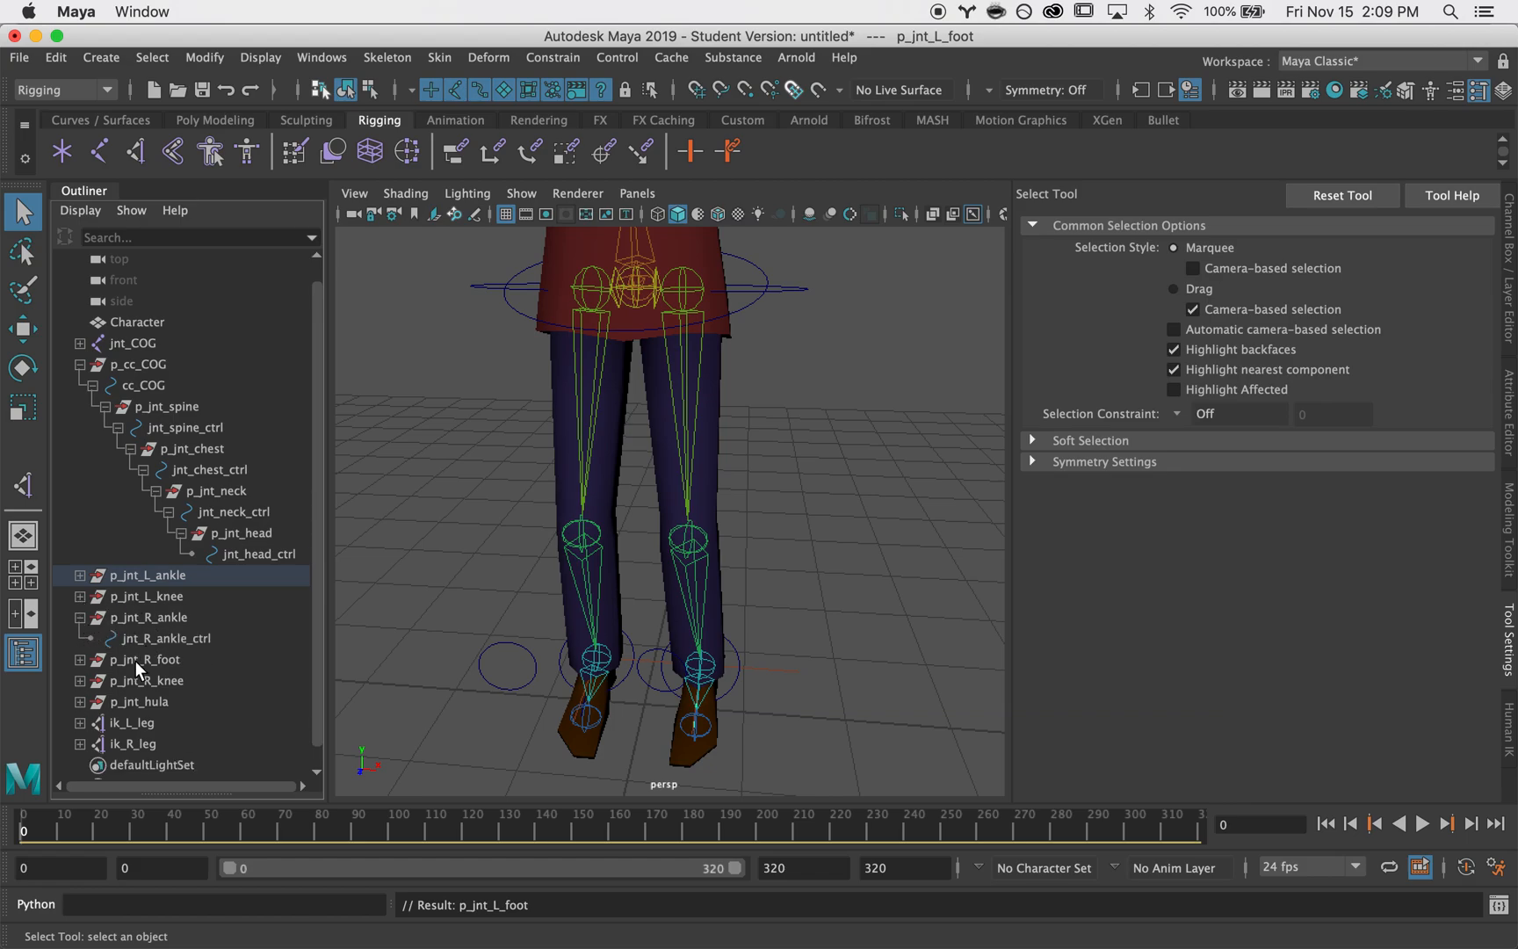
{"action": "left_click", "coordinate": [80, 660]}
{"action": "left_click", "coordinate": [137, 661]}
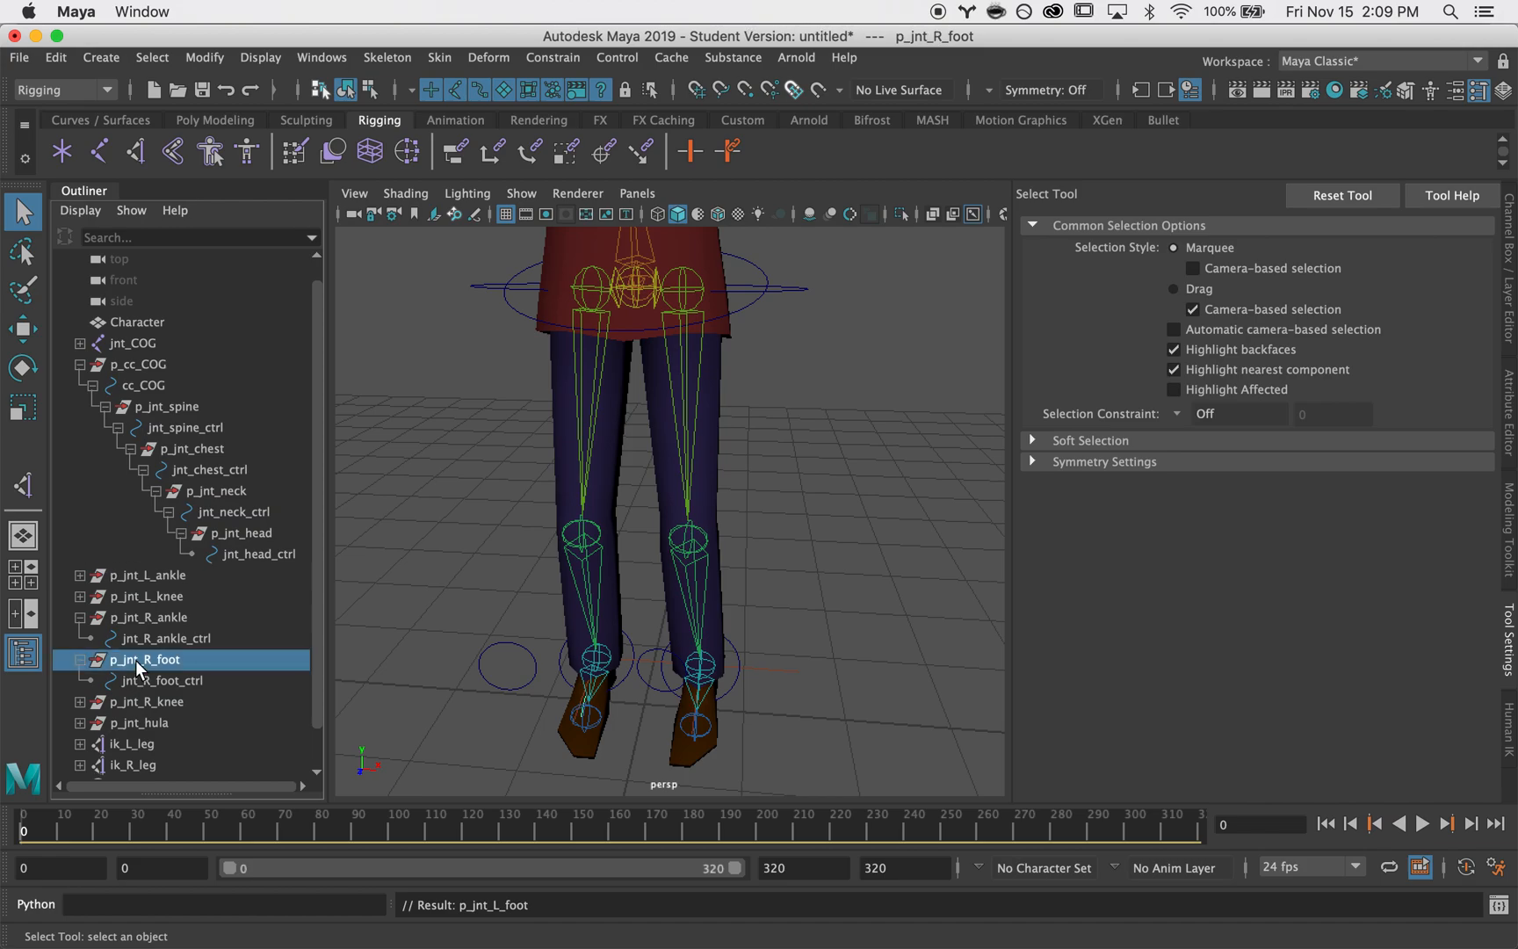
{"action": "left_click", "coordinate": [178, 639], "text": "shift"}
{"action": "key", "text": "p"}
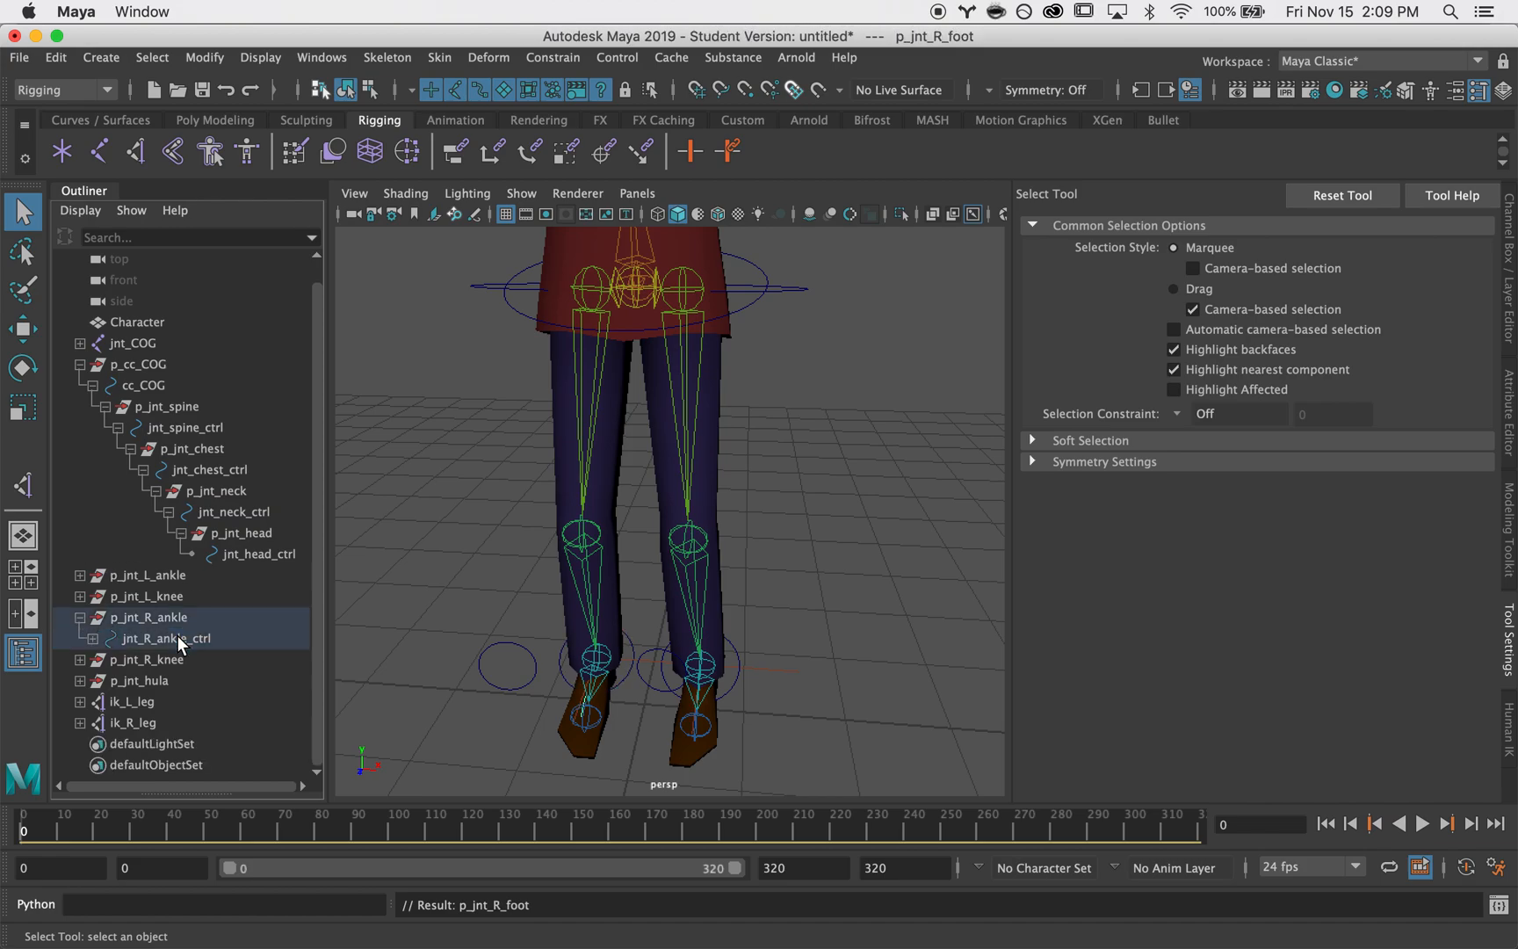
{"action": "left_click", "coordinate": [80, 617]}
- Parent the p_jnt_hula group under the cc_COG control
{"action": "left_click", "coordinate": [146, 660]}
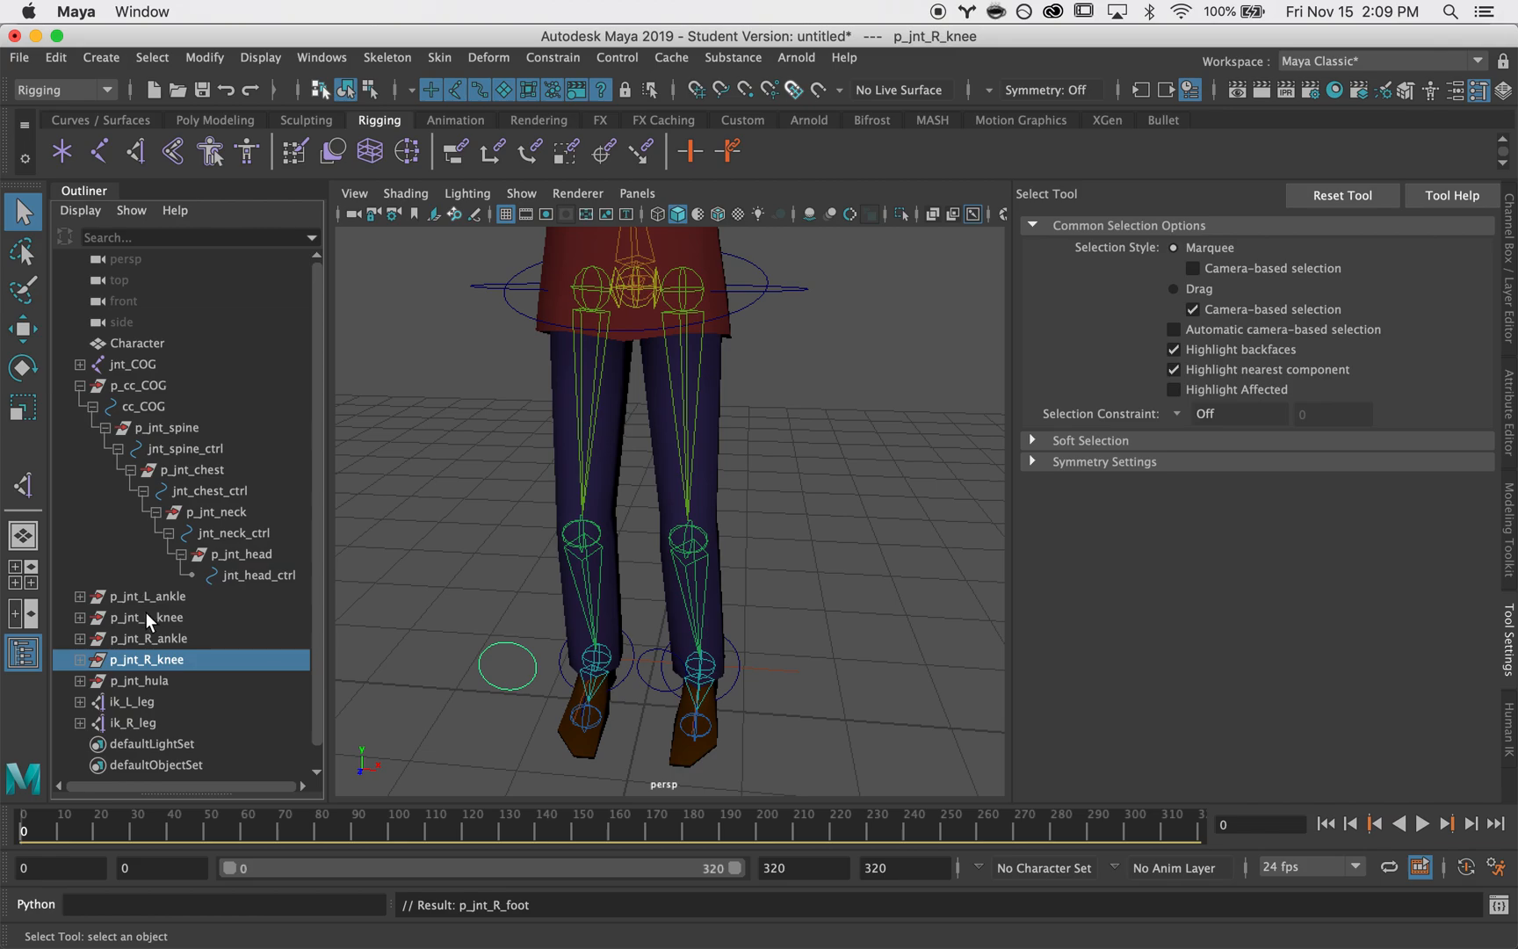
{"action": "left_click", "coordinate": [146, 618]}
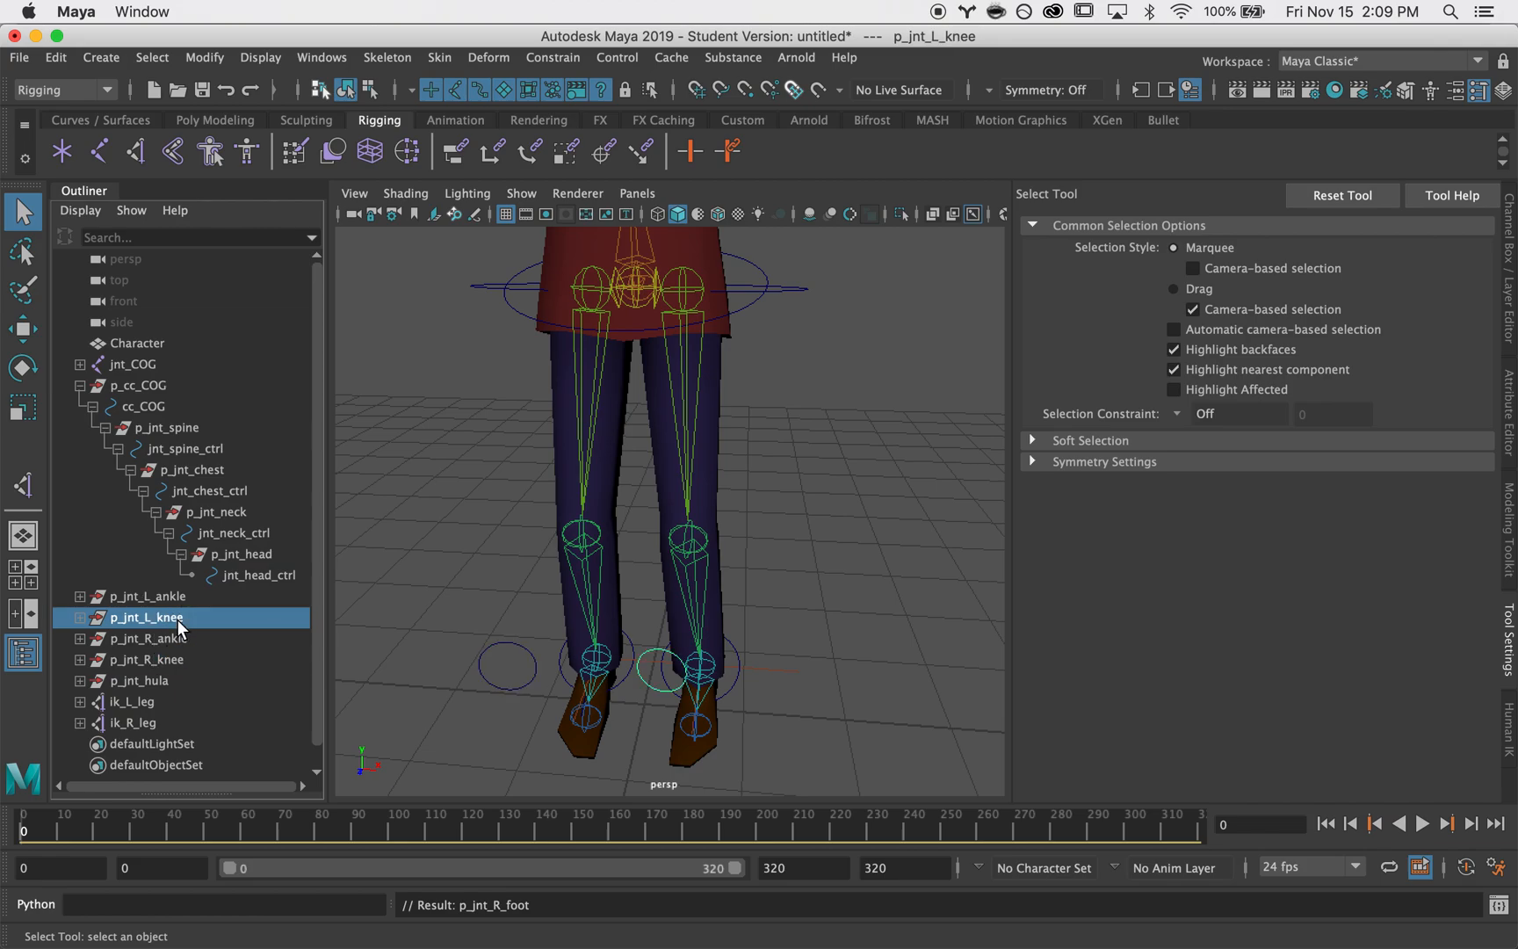
{"action": "left_click", "coordinate": [140, 681]}
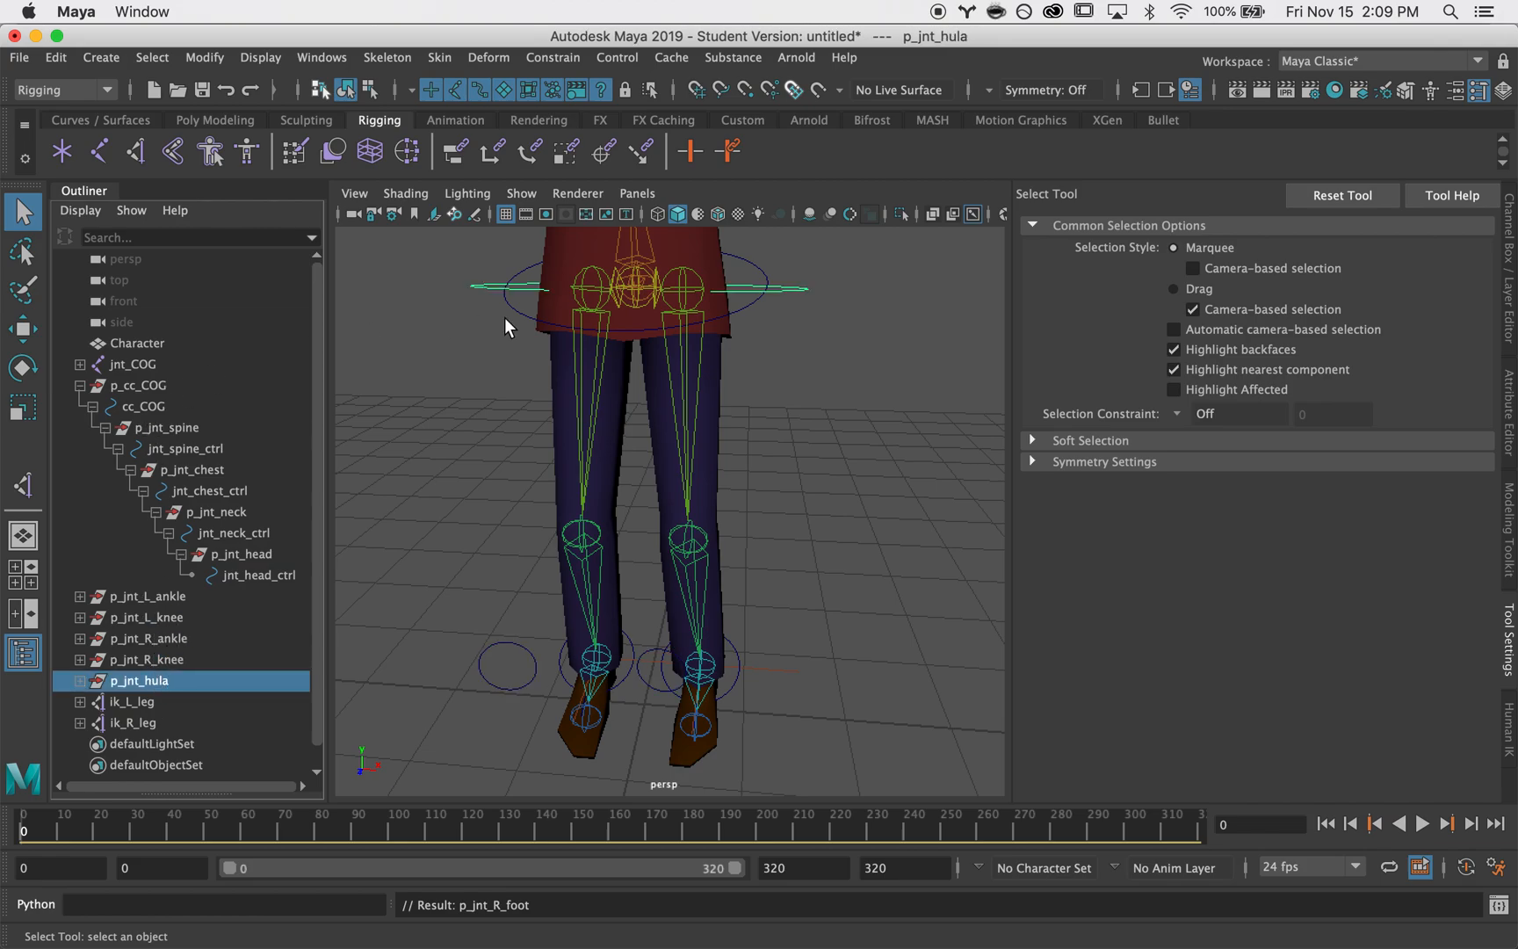
{"action": "left_click", "coordinate": [151, 411], "text": "ctrl"}
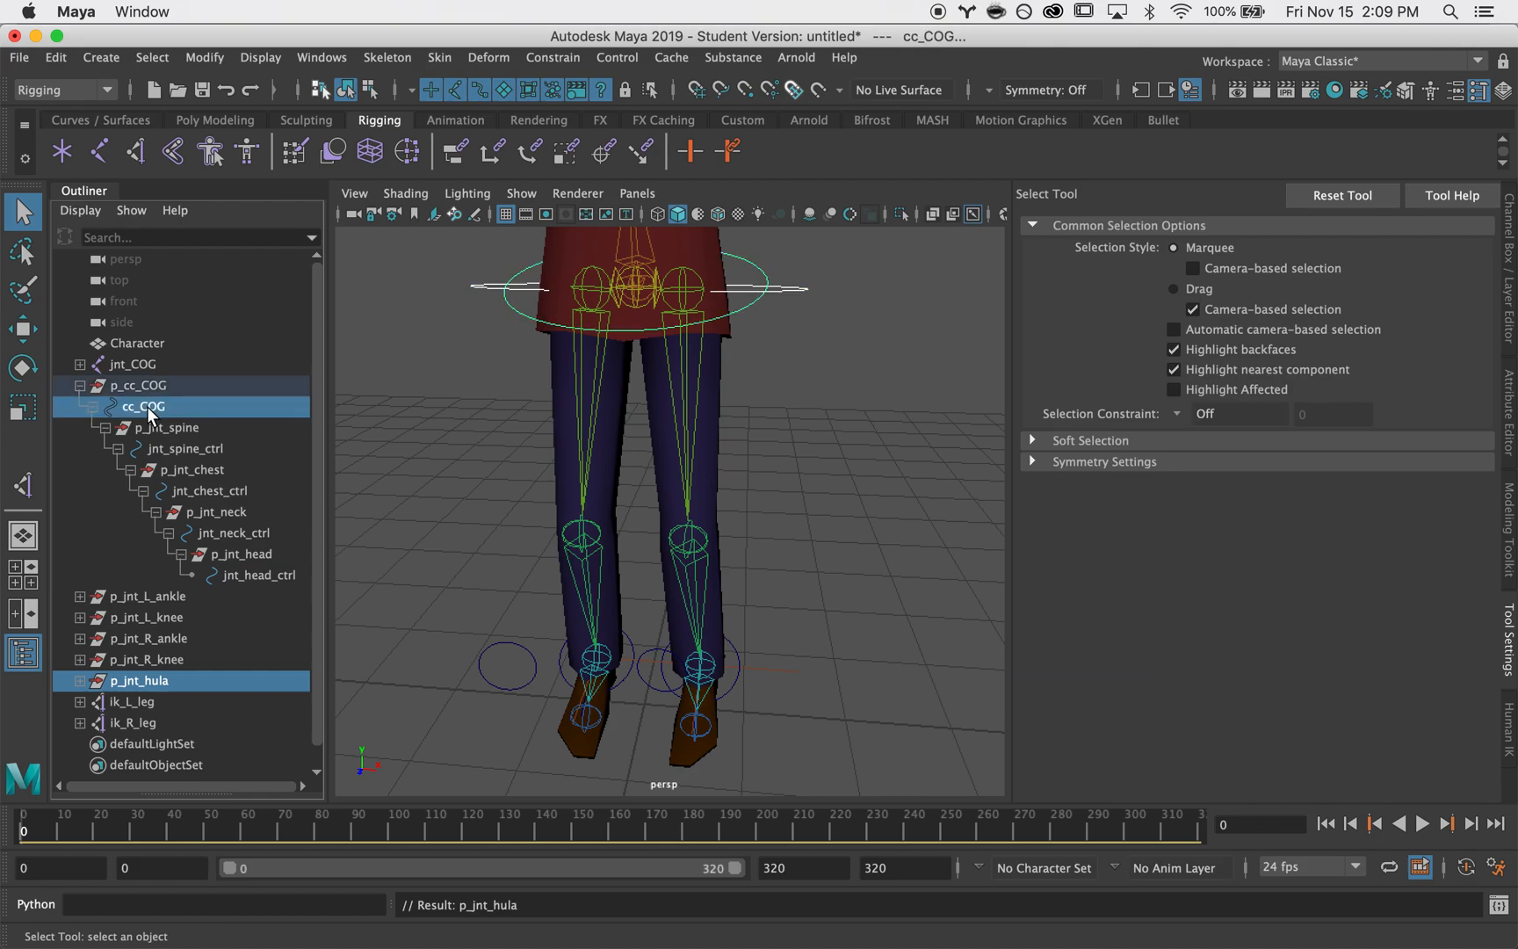
{"action": "key", "text": "p"}
{"action": "key", "text": "Up"}
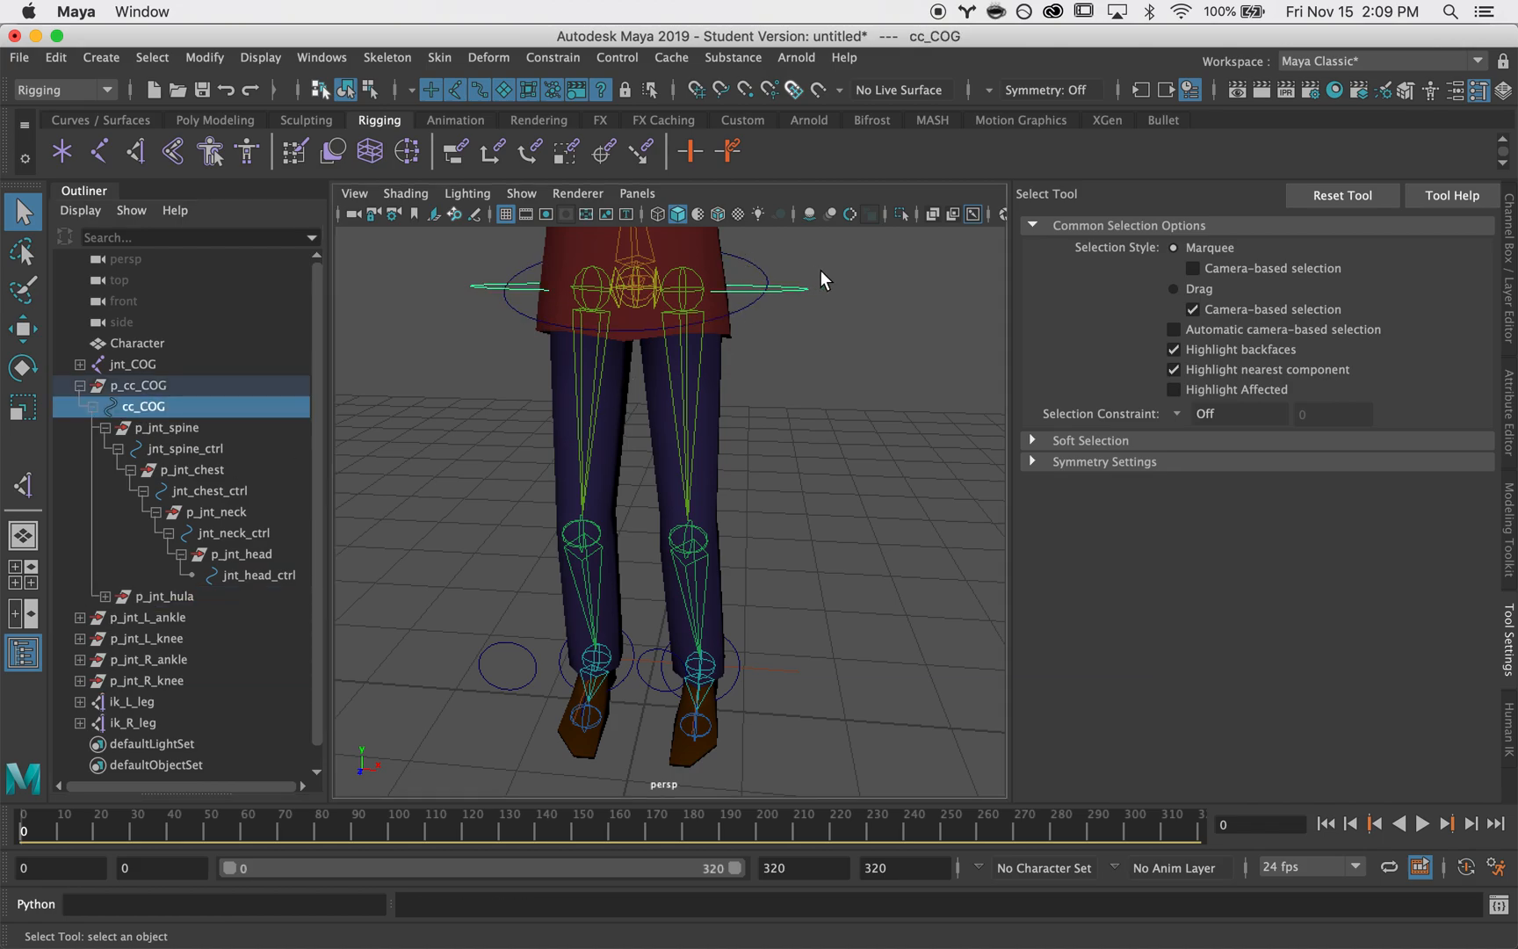
- Test the hip area controls on the whole character with a trial rotation, restore the pose and deselect
{"action": "scroll", "coordinate": [790, 379], "scroll_direction": "down", "scroll_amount": 5}
{"action": "key", "text": "w"}
{"action": "left_click_drag", "start_coordinate": [702, 383], "coordinate": [640, 333], "text": "alt"}
{"action": "left_click", "coordinate": [709, 486]}
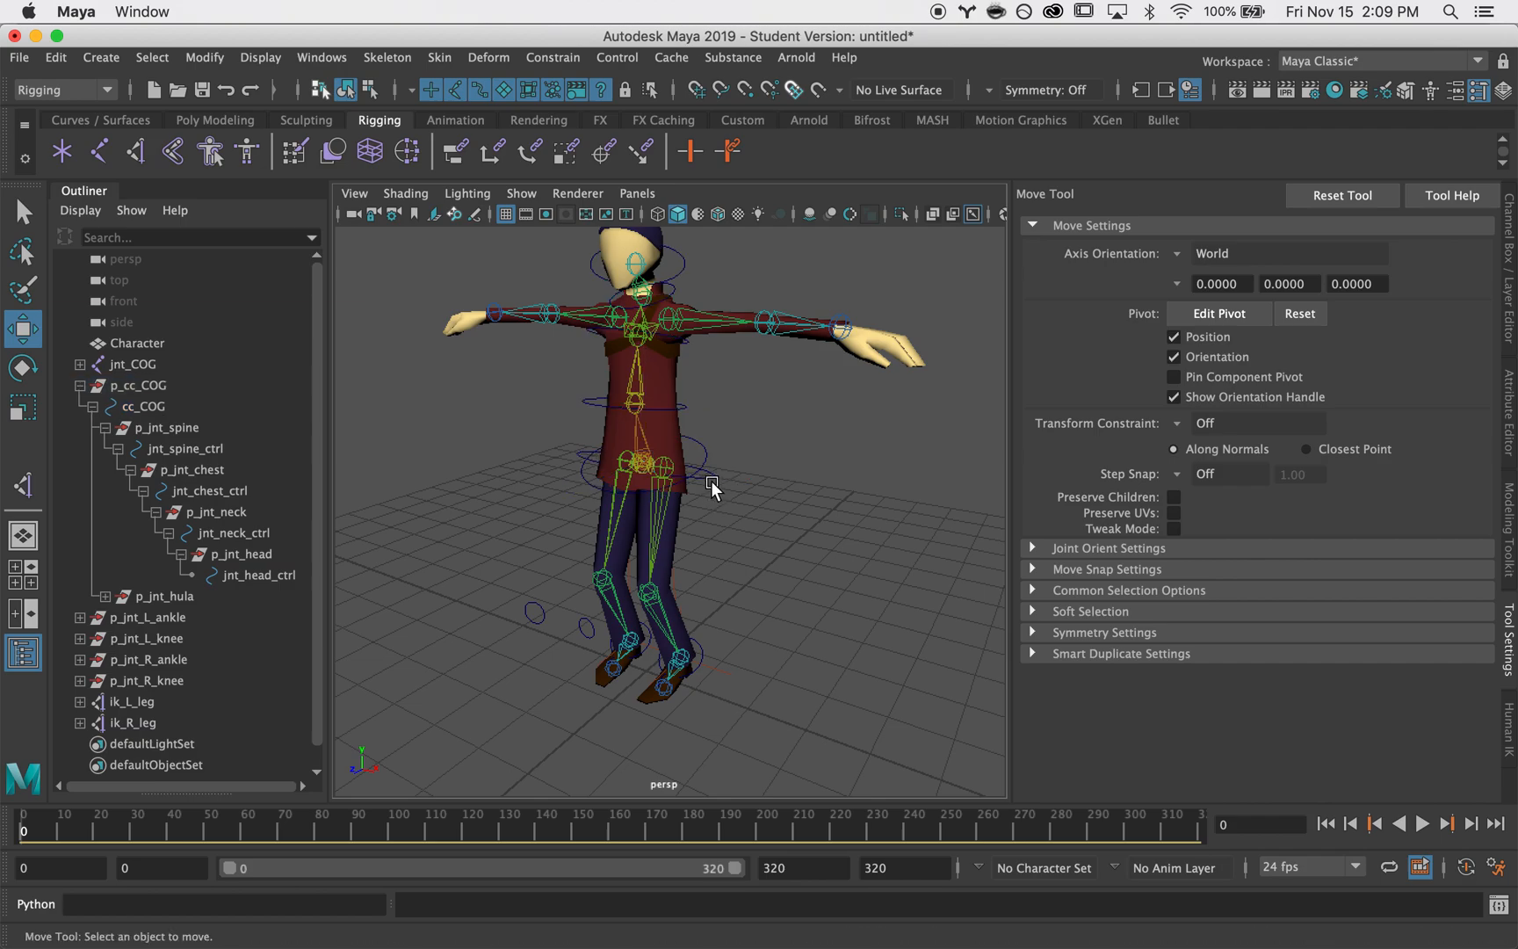
{"action": "left_click", "coordinate": [709, 476]}
{"action": "left_click_drag", "start_coordinate": [729, 491], "coordinate": [742, 451], "text": "alt"}
{"action": "key", "text": "e"}
{"action": "left_click_drag", "start_coordinate": [710, 369], "coordinate": [729, 401]}
{"action": "left_click", "coordinate": [890, 527]}
- Collapse the p_cc_COG hierarchy in the Outliner and check the remaining top-level groups against the character
{"action": "left_click_drag", "start_coordinate": [890, 527], "coordinate": [782, 527], "text": "alt"}
{"action": "left_click", "coordinate": [79, 385]}
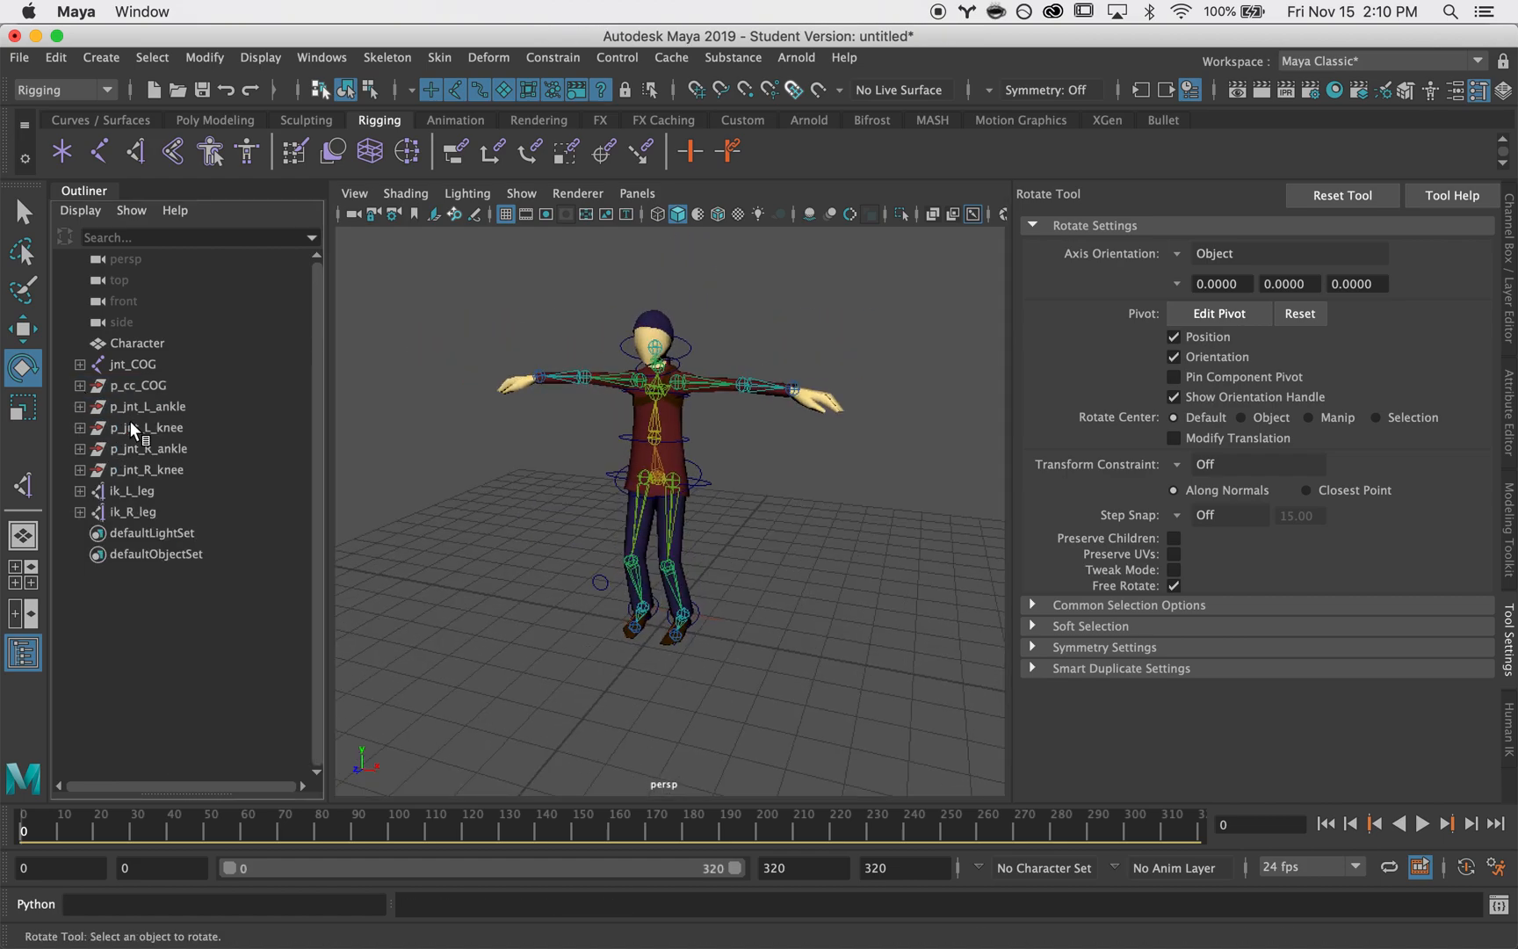
{"action": "scroll", "coordinate": [669, 514], "scroll_direction": "up", "scroll_amount": 5}
{"action": "scroll", "coordinate": [665, 511], "scroll_direction": "down", "scroll_amount": 4}
{"action": "left_click_drag", "start_coordinate": [661, 505], "coordinate": [728, 515], "text": "alt"}
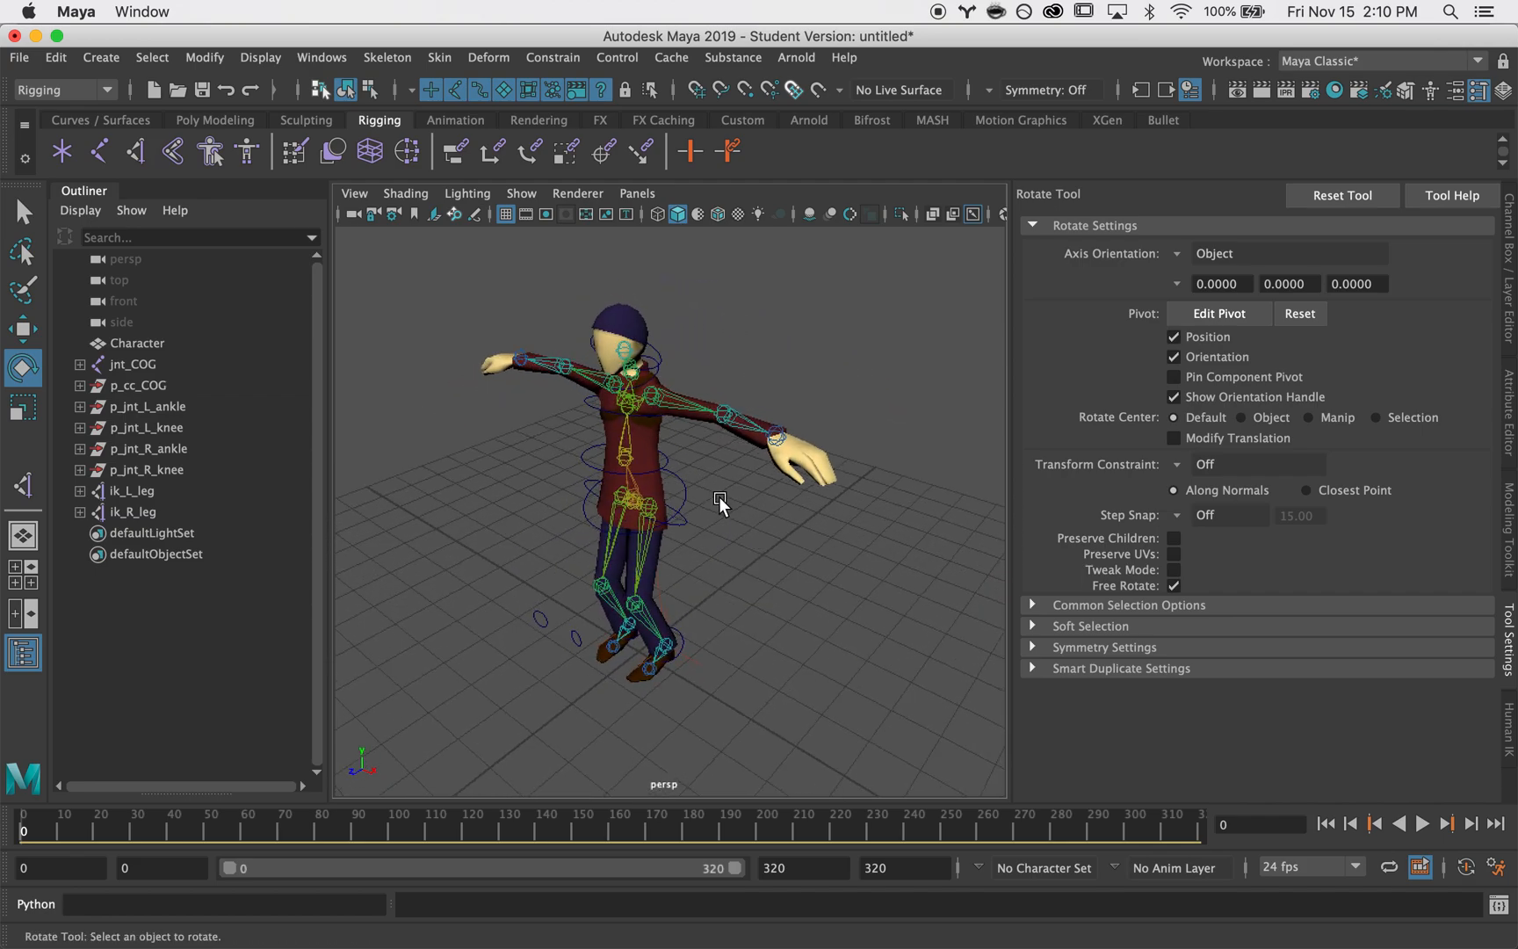
- Set the cc_COG control's Translate X and Translate Y to 0 and deselect it
{"action": "key", "text": "q"}
{"action": "left_click", "coordinate": [687, 495]}
{"action": "left_click", "coordinate": [1507, 305]}
{"action": "left_click_drag", "start_coordinate": [1456, 255], "coordinate": [1455, 268]}
{"action": "type", "text": "0"}
{"action": "key", "text": "Return"}
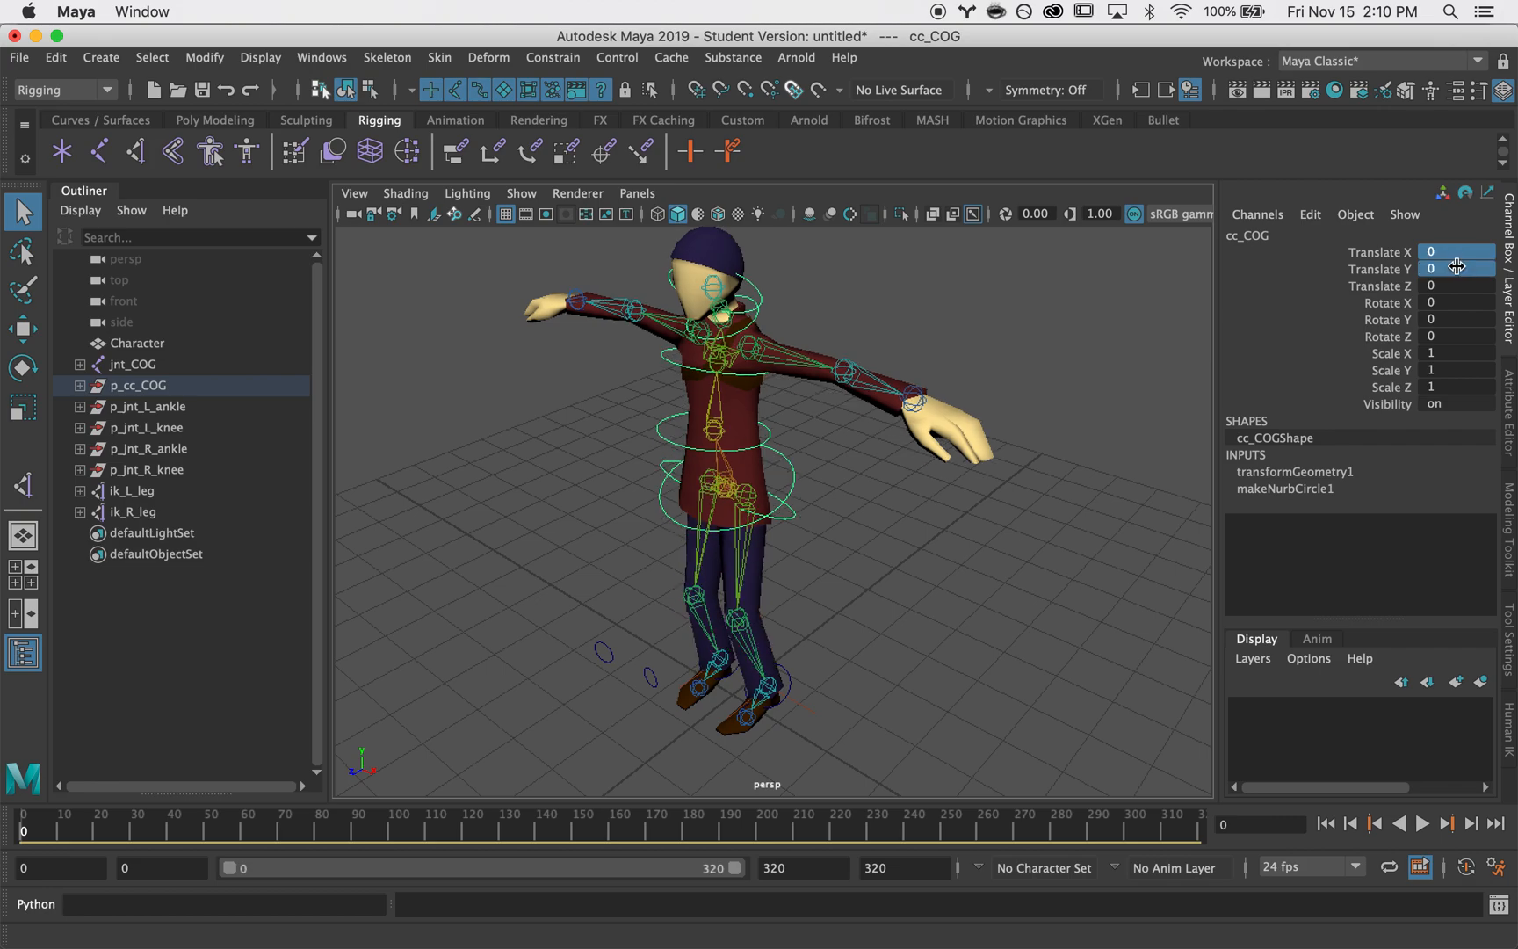
{"action": "left_click", "coordinate": [902, 479]}
{"action": "left_click_drag", "start_coordinate": [903, 478], "coordinate": [975, 500], "text": "alt"}
{"action": "scroll", "coordinate": [747, 495], "scroll_direction": "up", "scroll_amount": 1}
{"action": "middle_click_drag", "start_coordinate": [912, 474], "coordinate": [835, 464], "text": "alt"}
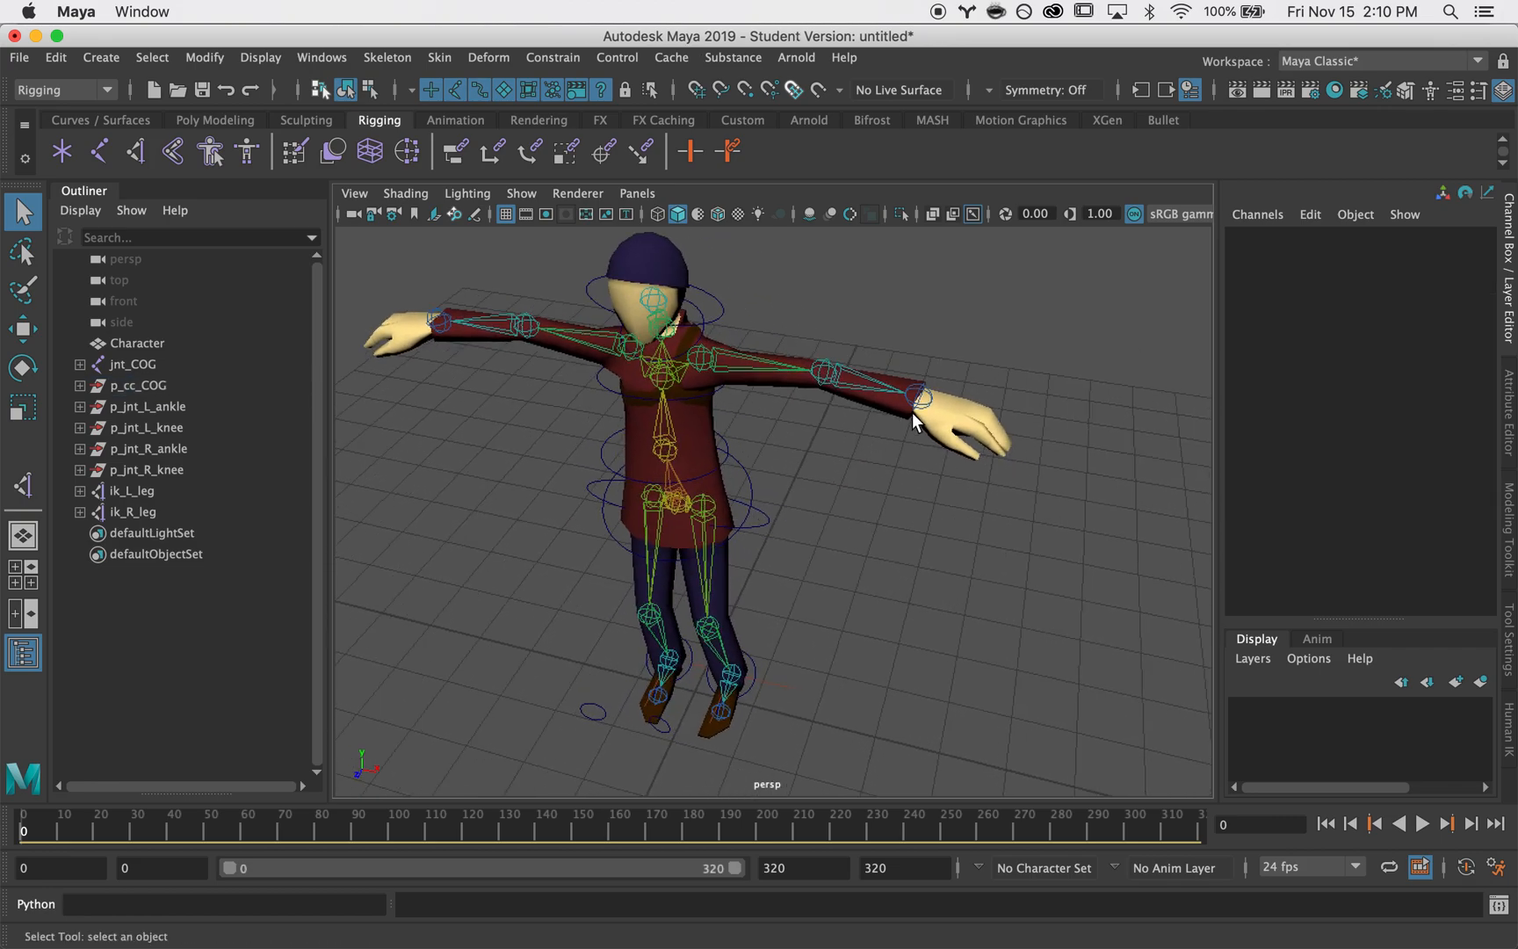
- Generate a control for the left wrist joint with the MakeCtrl script and rotate it about Z
{"action": "left_click", "coordinate": [918, 398]}
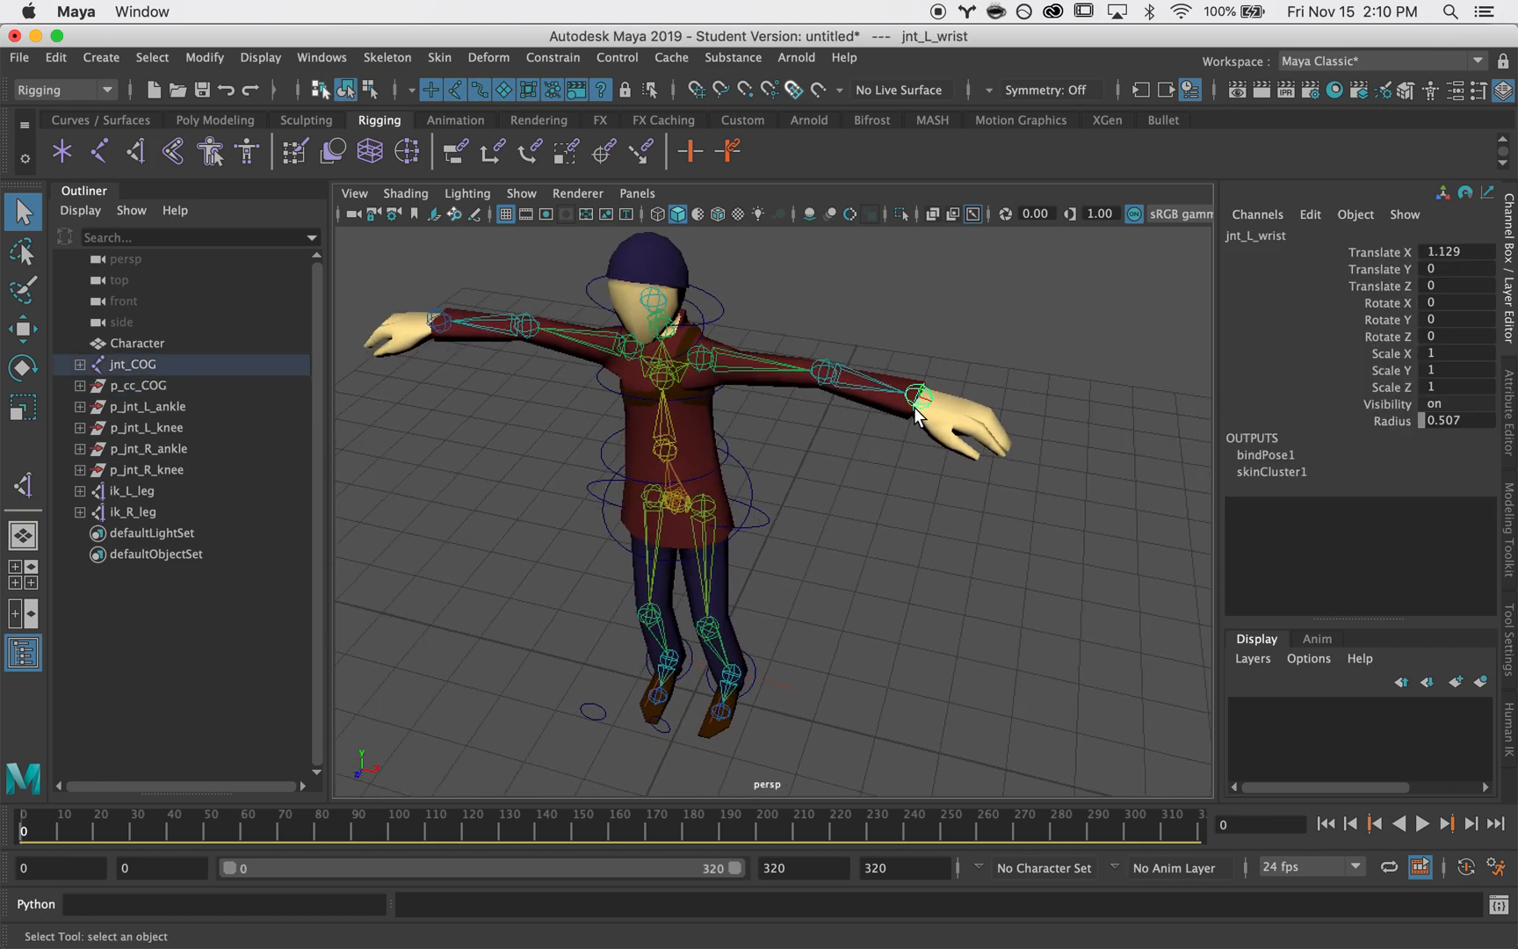
{"action": "left_click", "coordinate": [742, 120]}
{"action": "left_click", "coordinate": [61, 156]}
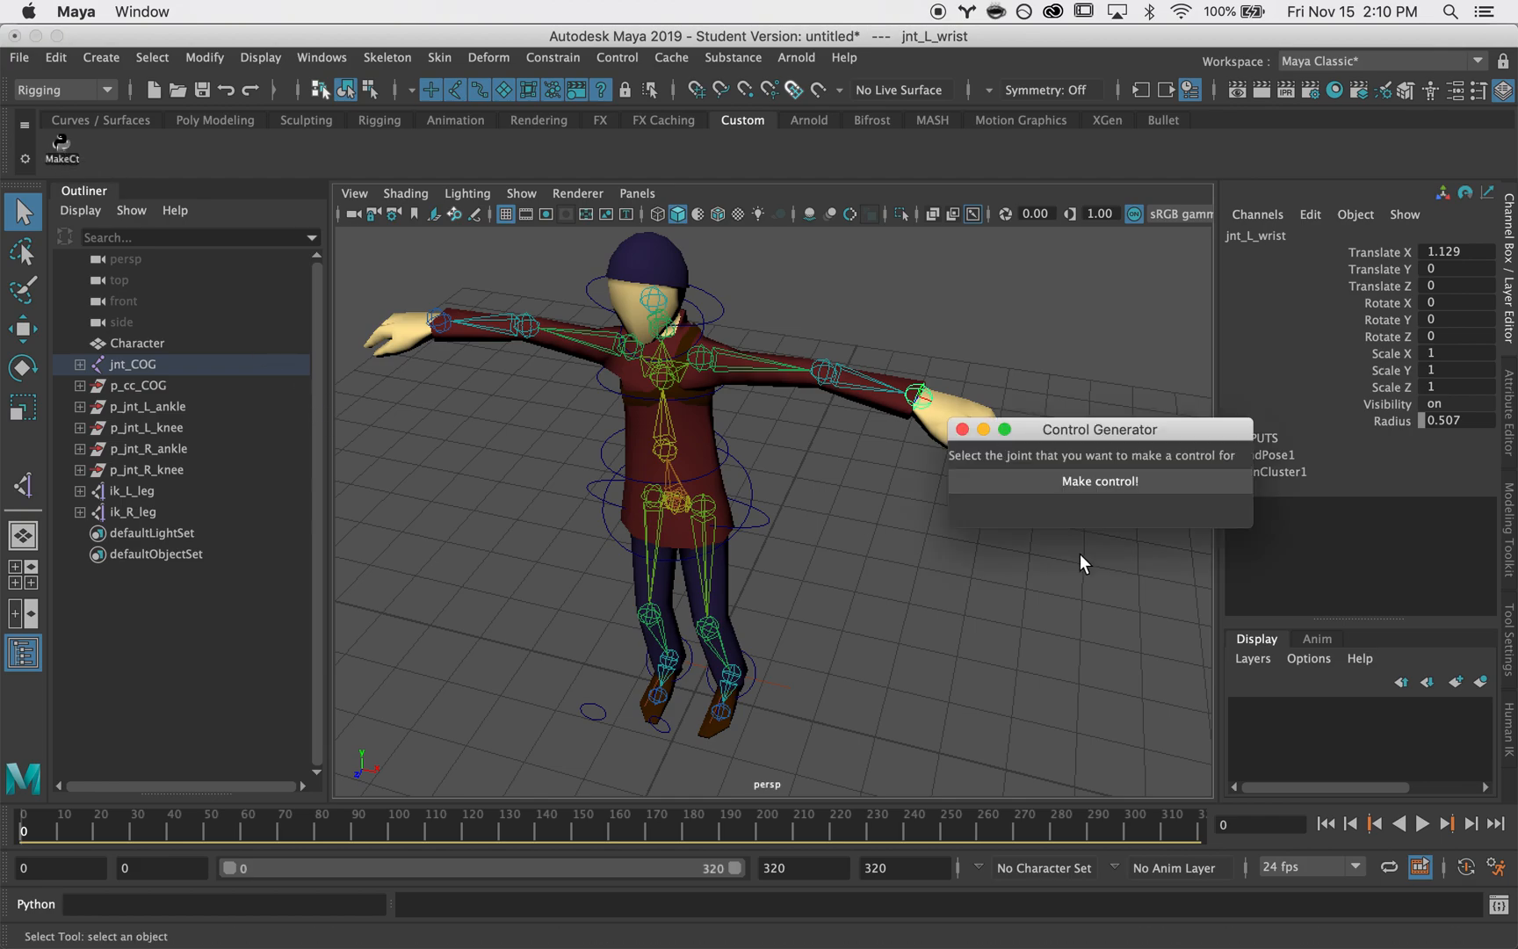
{"action": "left_click", "coordinate": [1123, 485]}
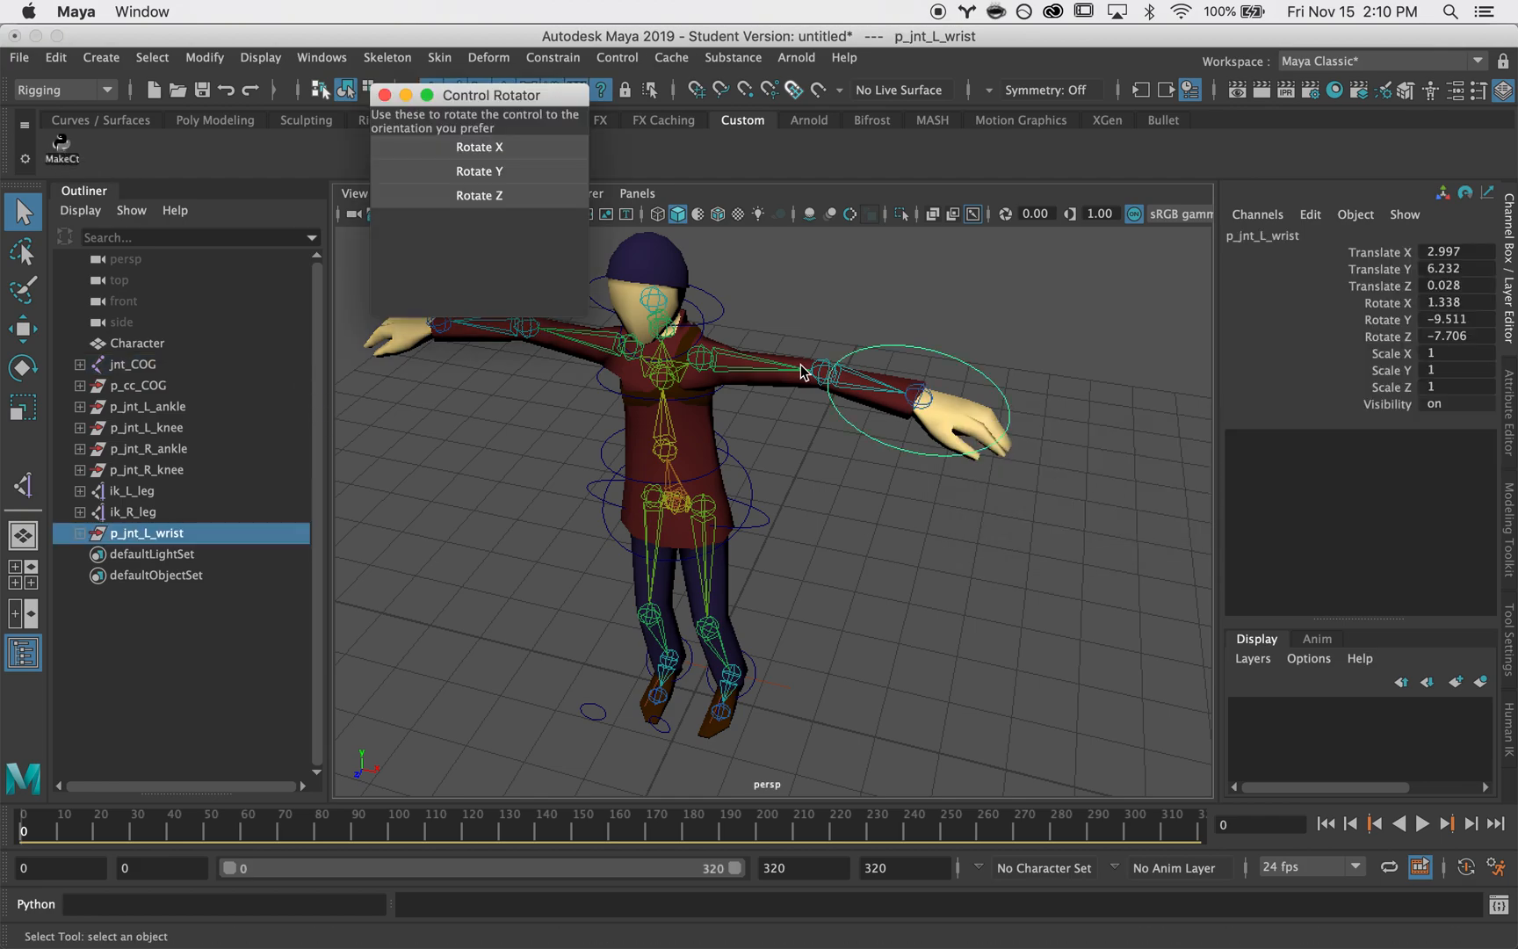
{"action": "left_click", "coordinate": [479, 195]}
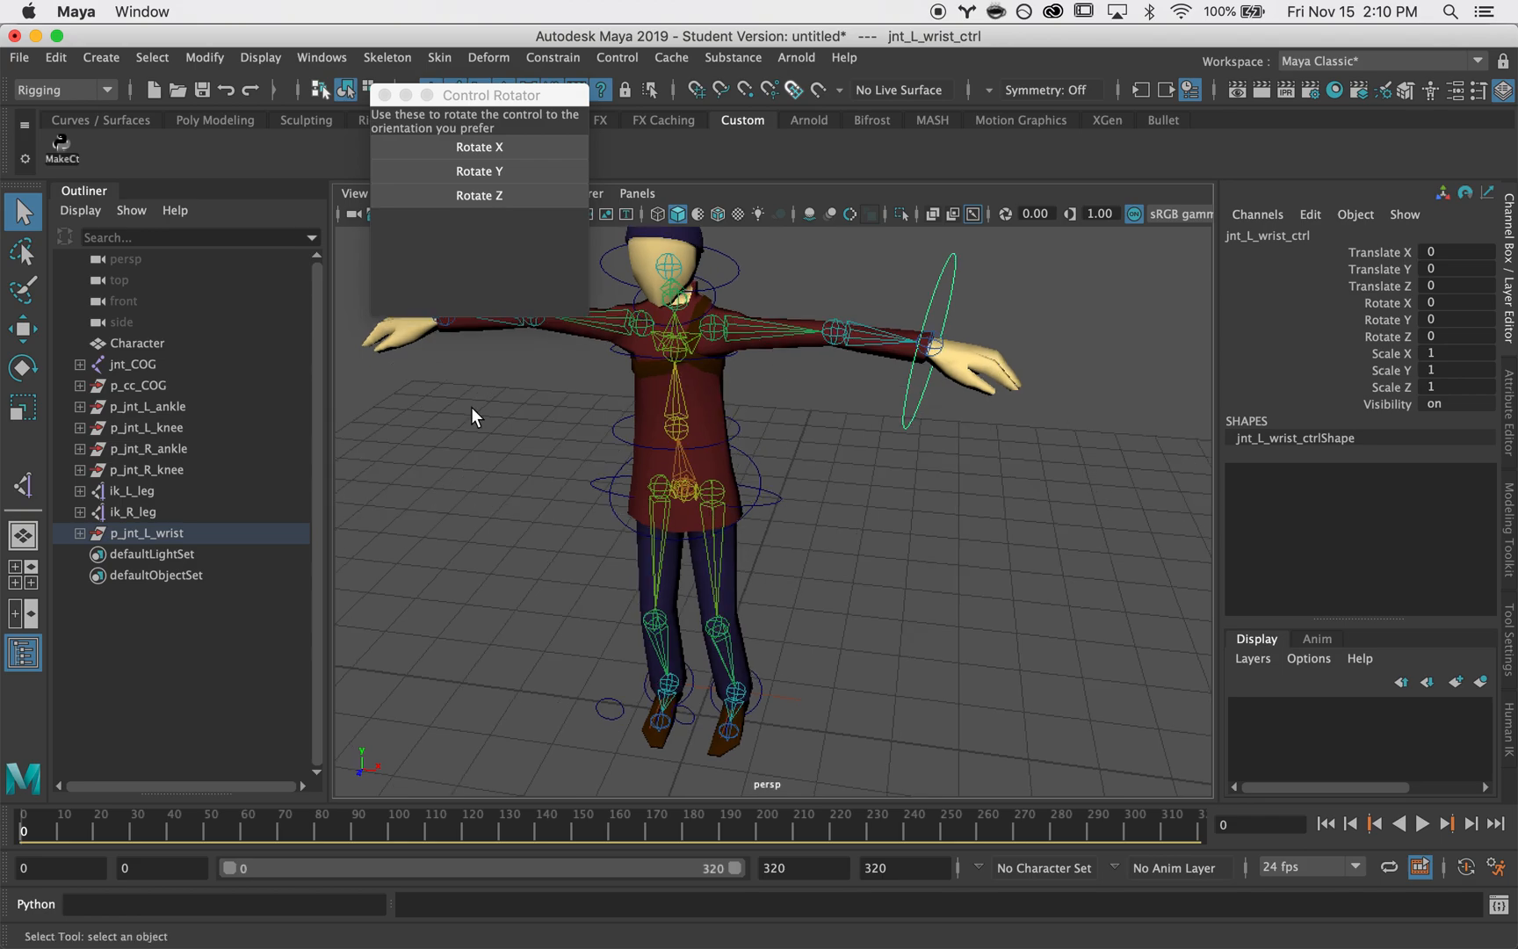
- Scale the p_jnt_L_wrist group down uniformly so the control circle fits closely around the left wrist
{"action": "left_click", "coordinate": [186, 532]}
{"action": "key", "text": "r"}
{"action": "mouse_move", "coordinate": [929, 344]}
{"action": "left_mouse_down"}
{"action": "mouse_move", "coordinate": [838, 349]}
{"action": "mouse_move", "coordinate": [931, 340]}
{"action": "left_mouse_up"}
{"action": "key", "text": "q"}
- Generate a control for the left elbow joint with the MakeCtrl script and rotate it about X
{"action": "left_click", "coordinate": [840, 322]}
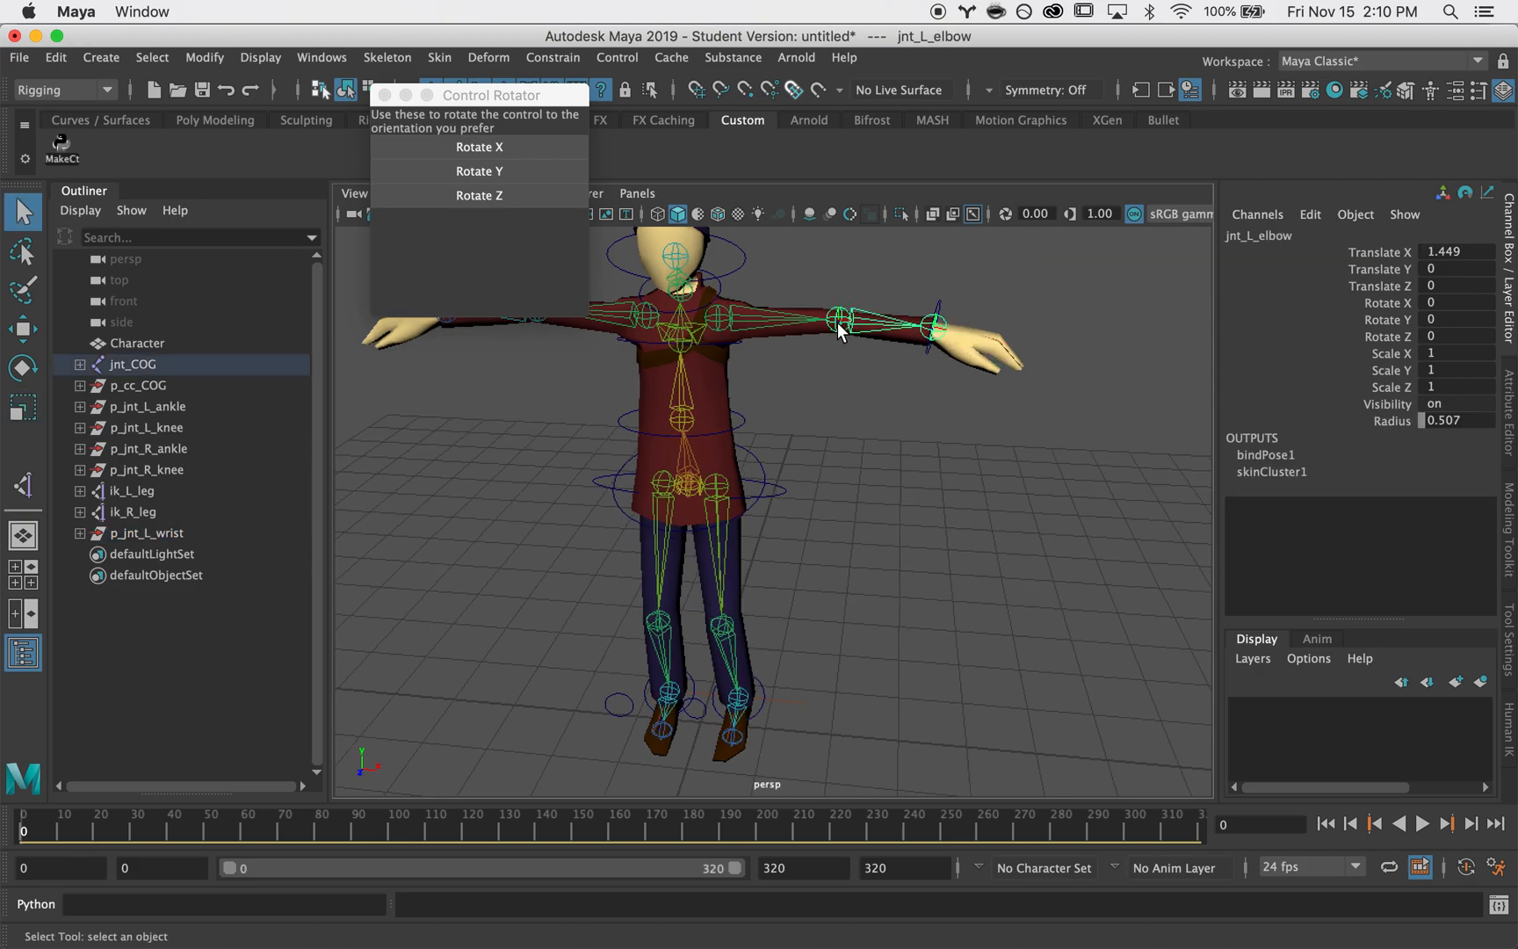
{"action": "left_click", "coordinate": [384, 95]}
{"action": "left_click", "coordinate": [60, 146]}
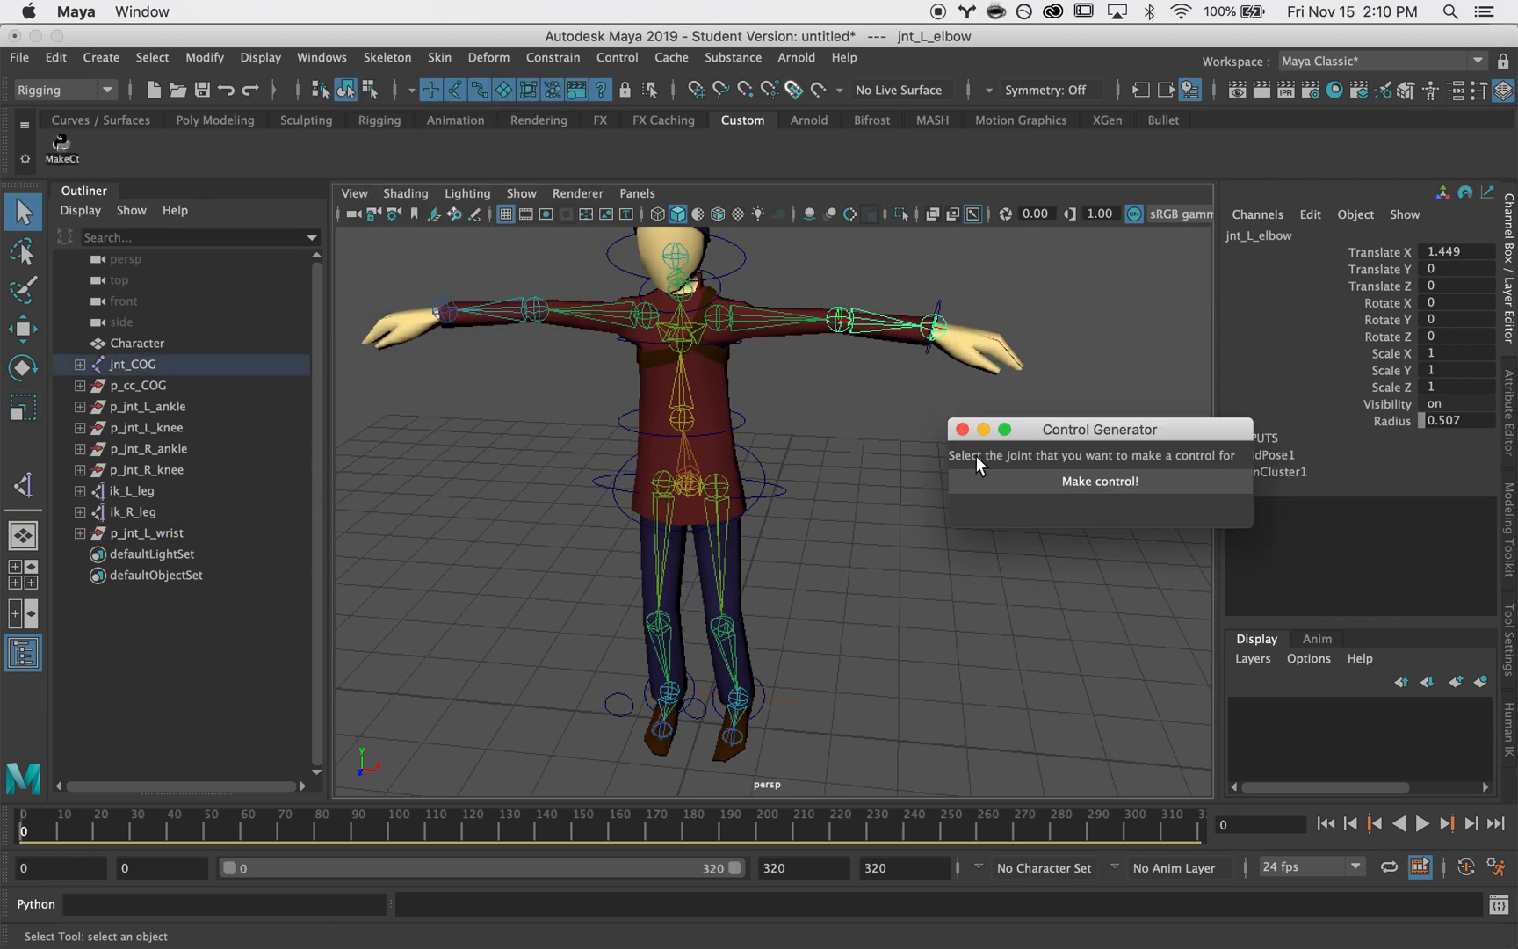
{"action": "left_click", "coordinate": [979, 480]}
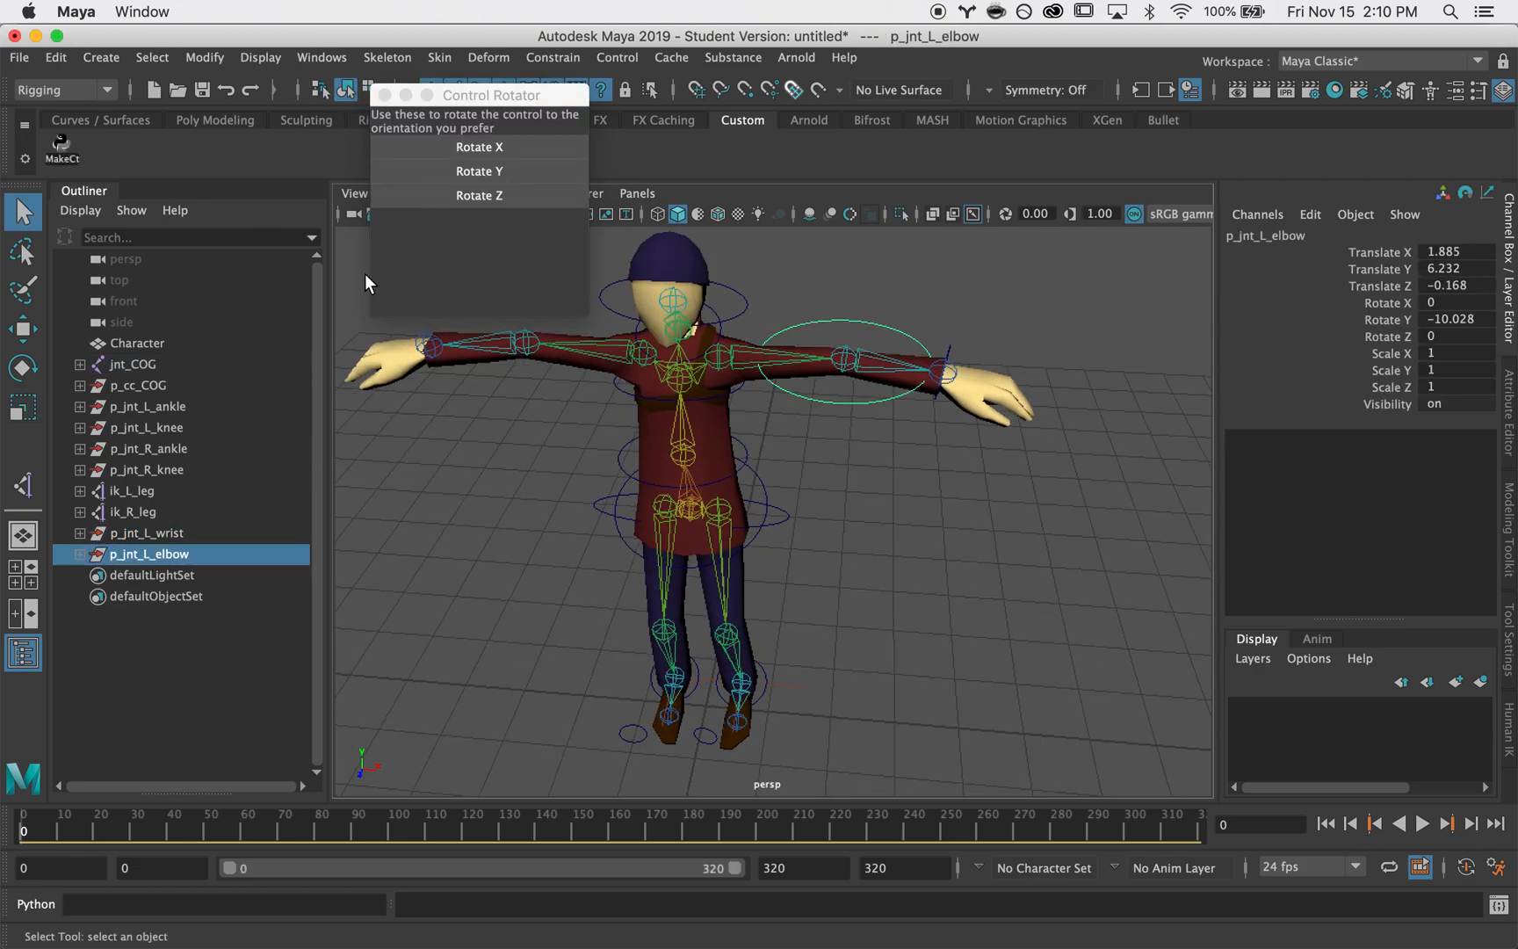
{"action": "left_click", "coordinate": [466, 147]}
- Scale the p_jnt_L_elbow group down uniformly to about 0.227
{"action": "left_click", "coordinate": [180, 555]}
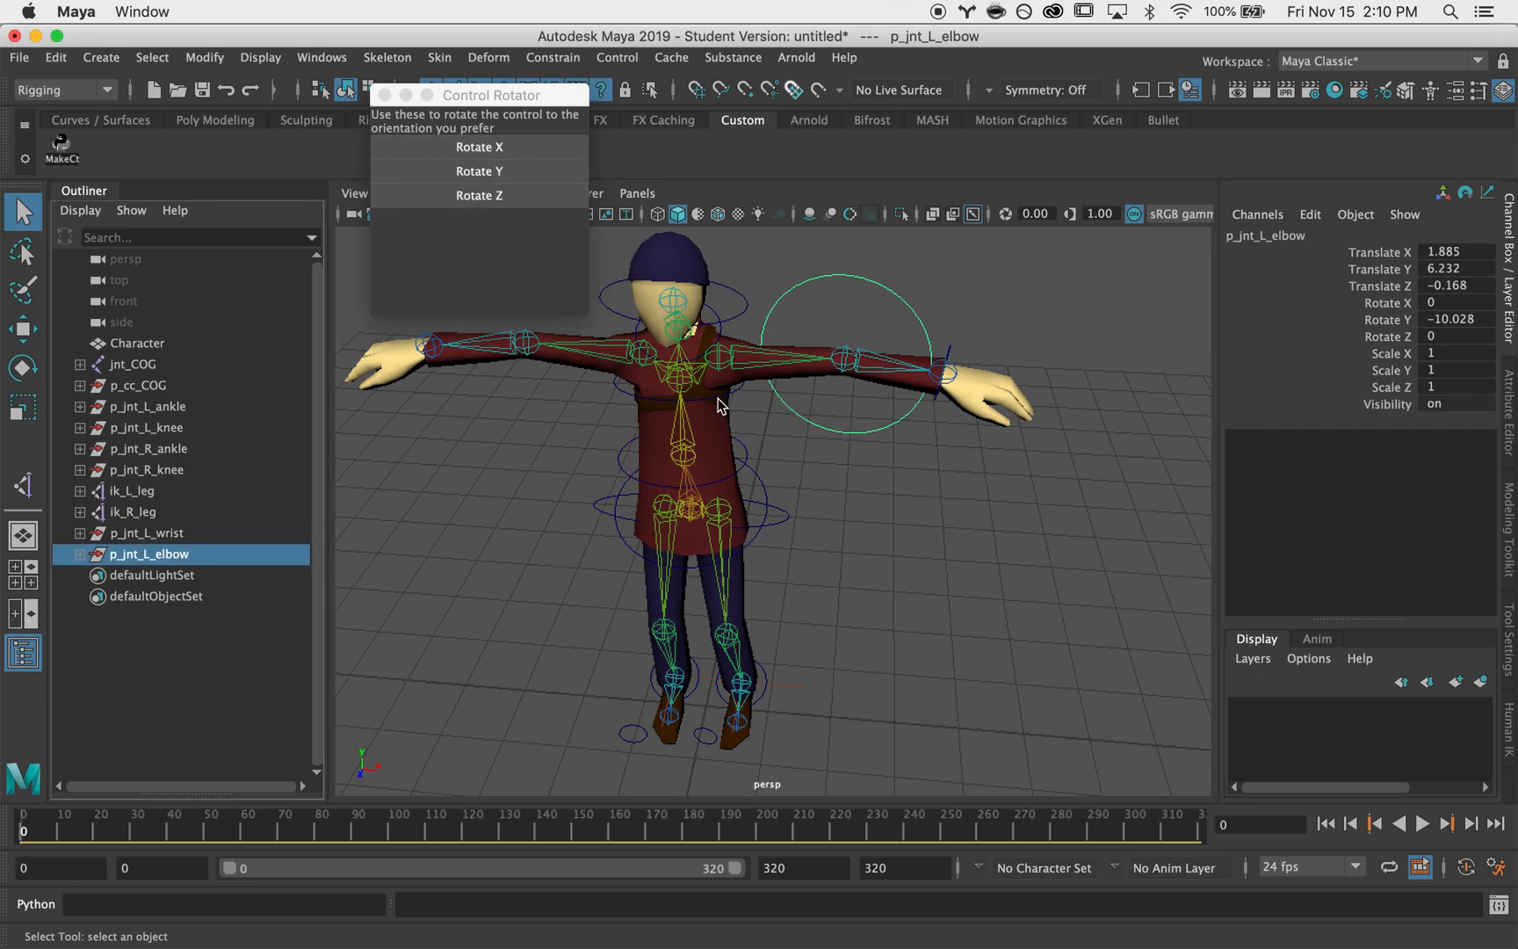
{"action": "key", "text": "r"}
{"action": "left_click_drag", "start_coordinate": [845, 359], "coordinate": [734, 371]}
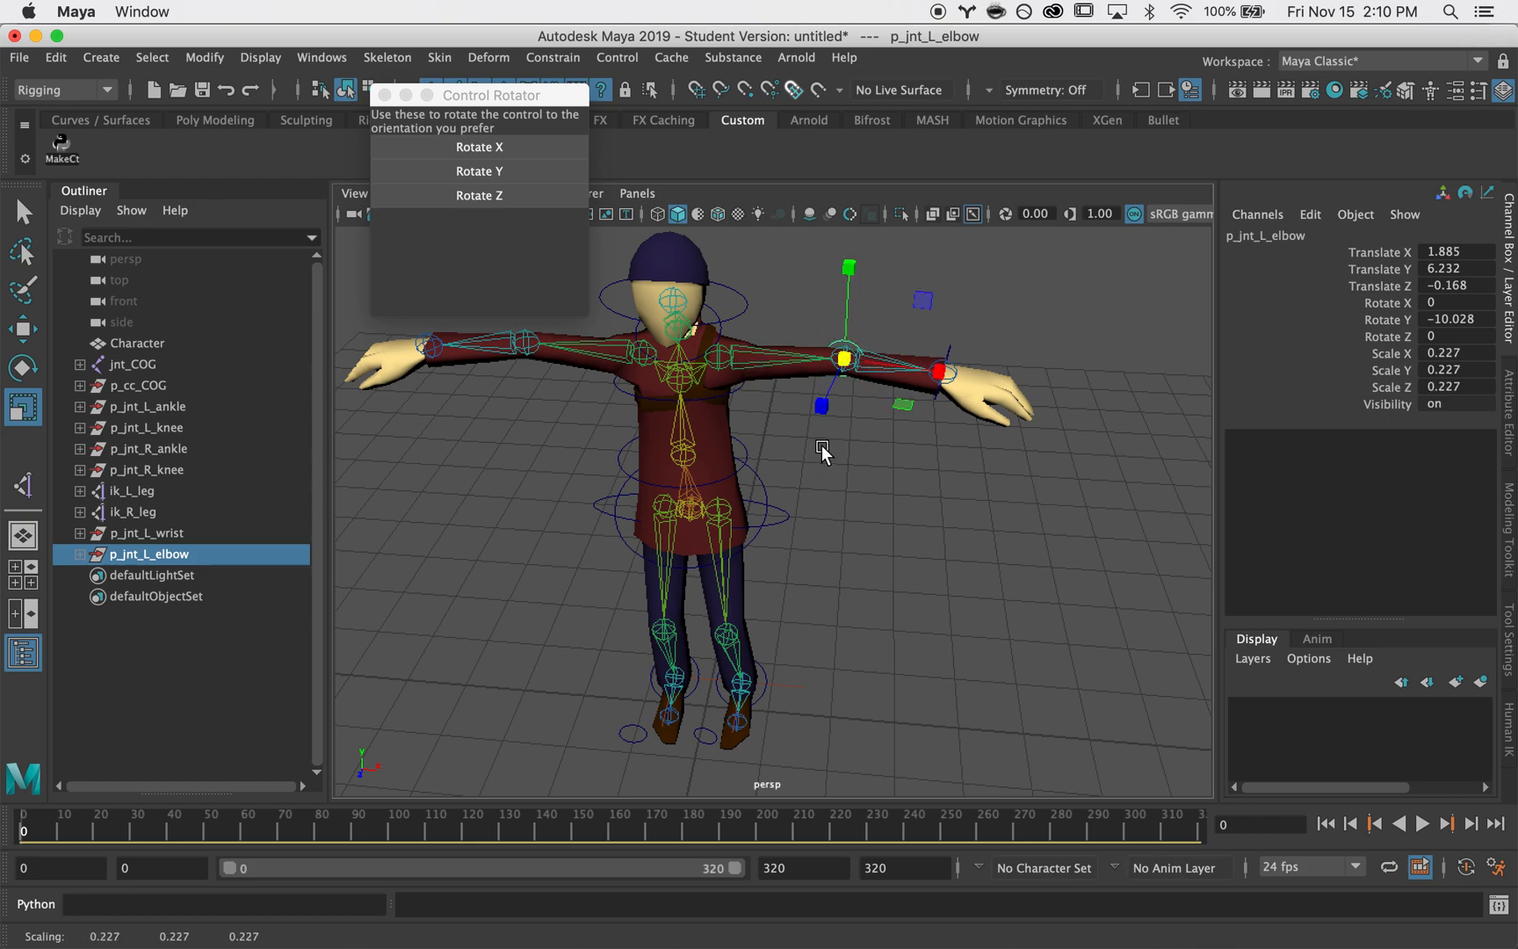
{"action": "middle_click_drag", "start_coordinate": [819, 446], "coordinate": [892, 475], "text": "alt"}
- Generate a control for the right wrist joint with the MakeCtrl script and rotate it about Z
{"action": "left_click", "coordinate": [486, 388]}
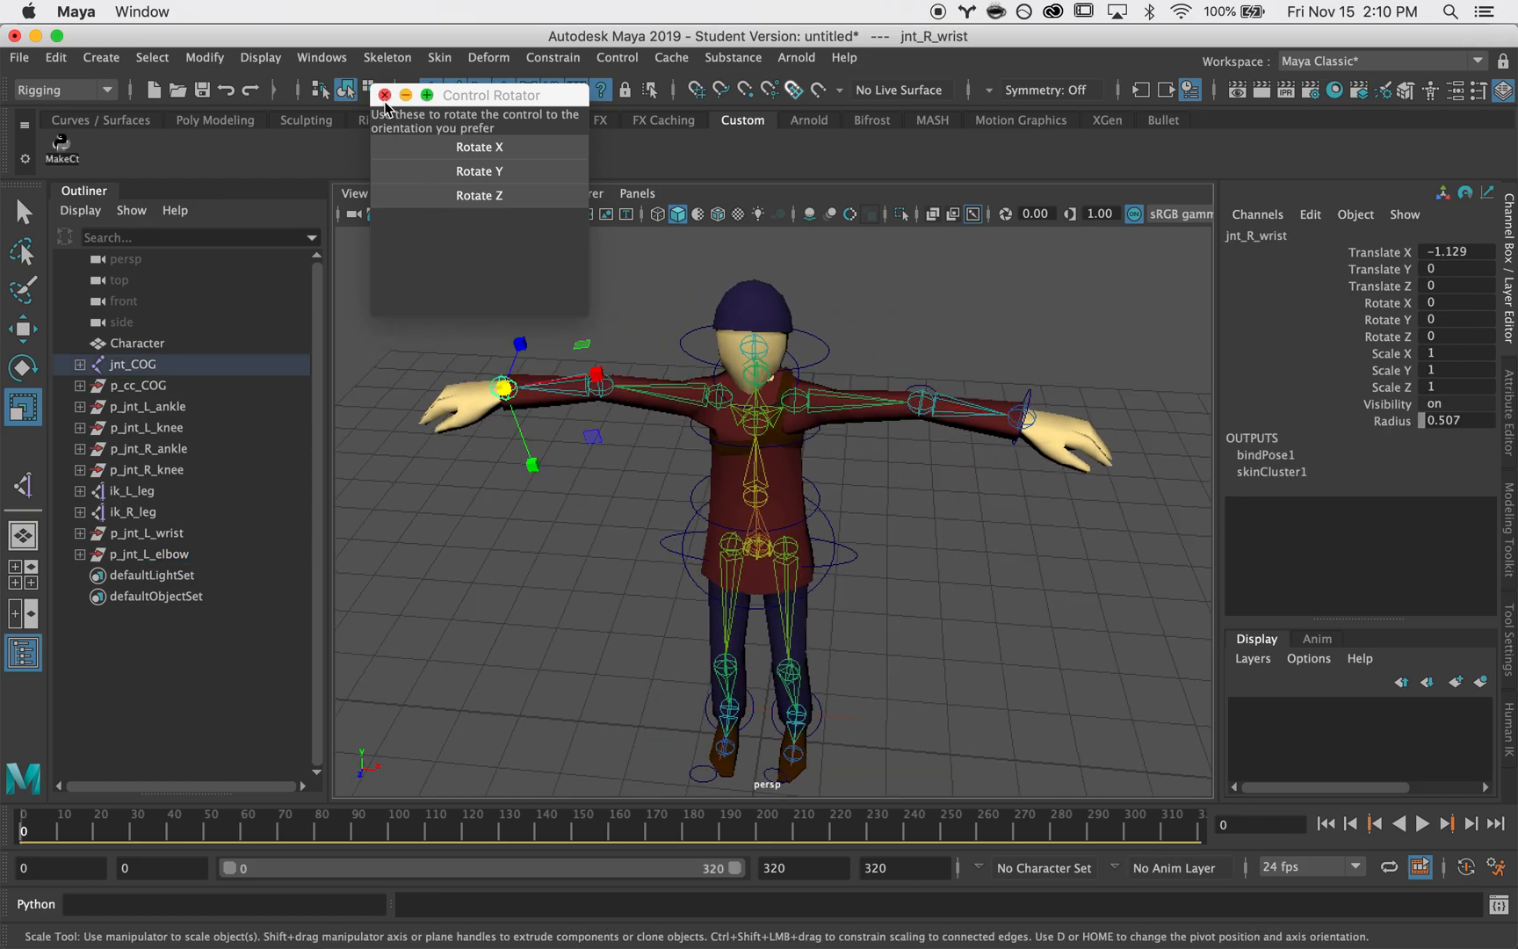
{"action": "left_click", "coordinate": [385, 96]}
{"action": "left_click", "coordinate": [62, 145]}
{"action": "left_click", "coordinate": [1057, 480]}
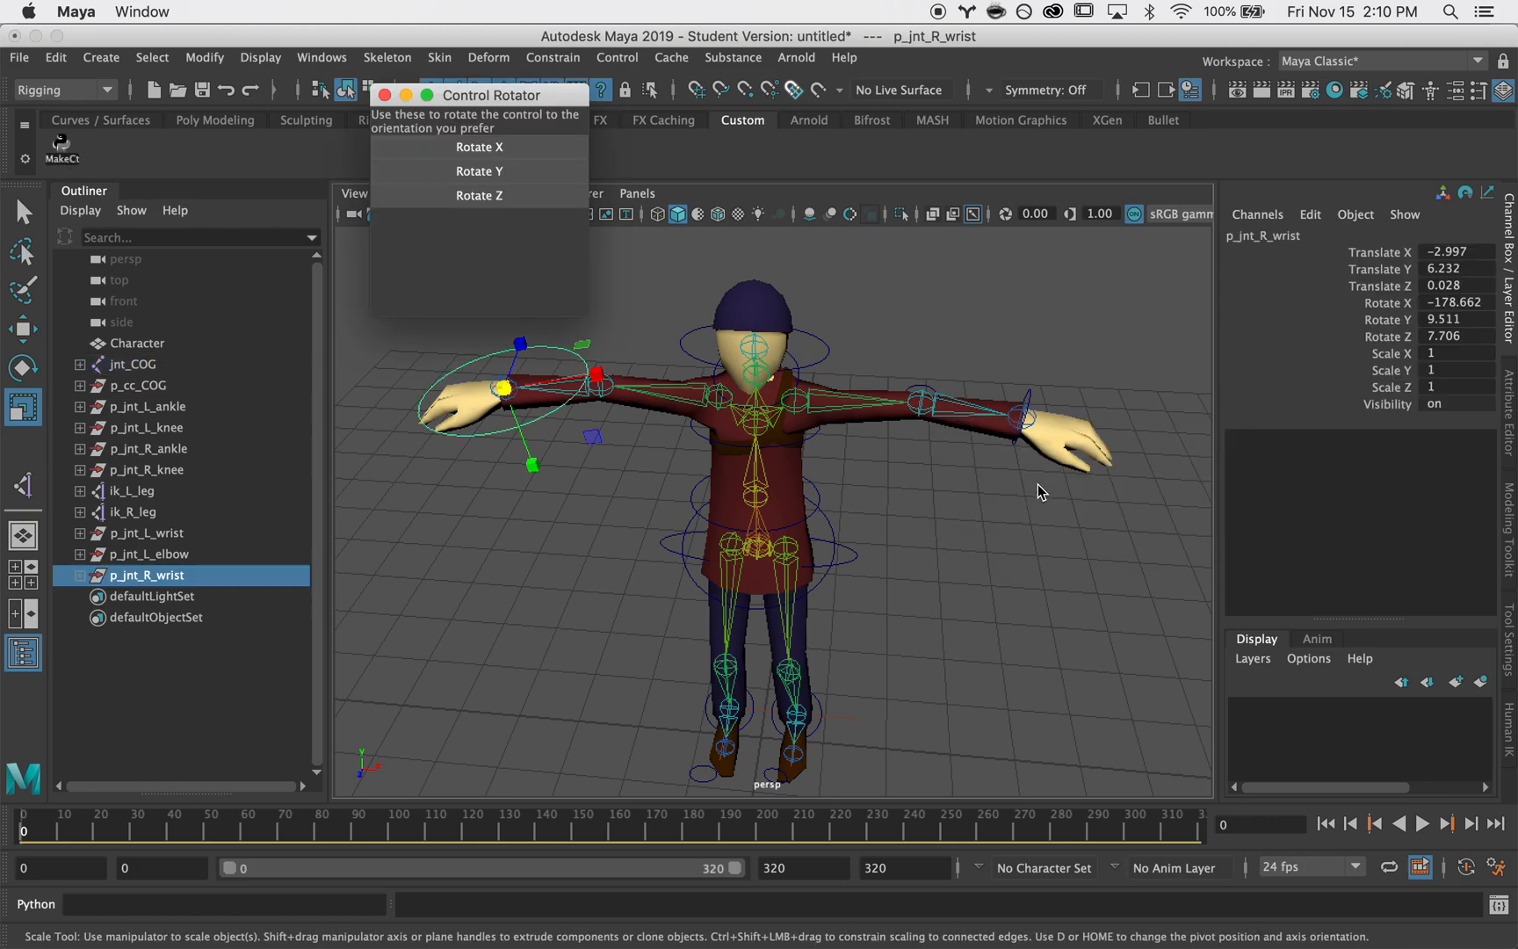
{"action": "left_click", "coordinate": [449, 195]}
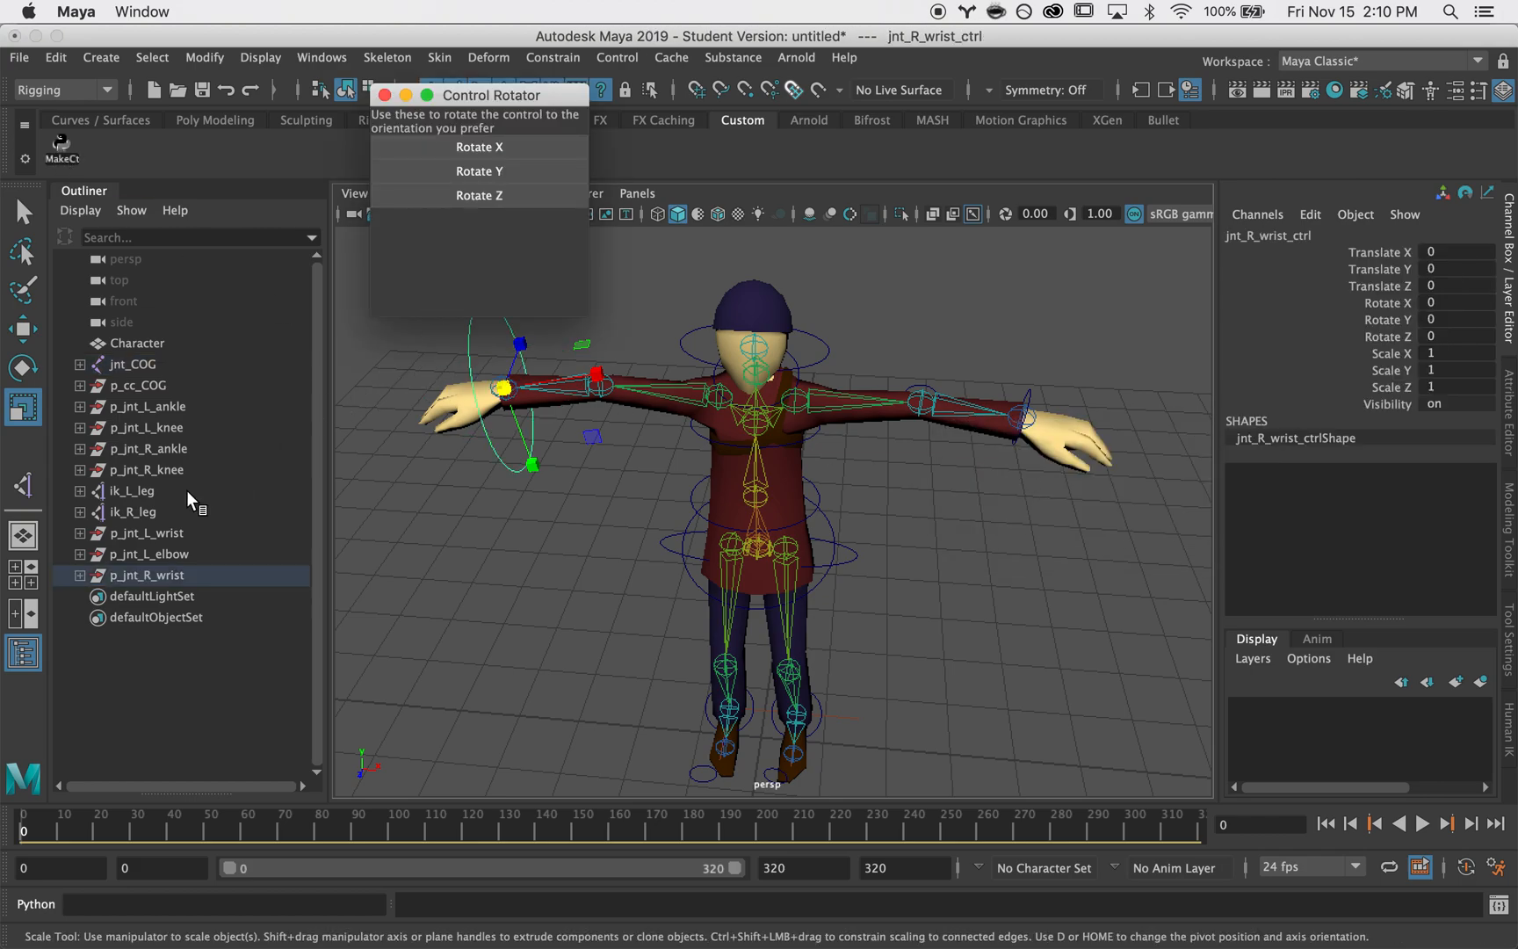
- Scale the p_jnt_R_wrist group down uniformly to about 0.332 and close the Control Rotator window
{"action": "left_click", "coordinate": [132, 575]}
{"action": "left_click_drag", "start_coordinate": [503, 389], "coordinate": [412, 412]}
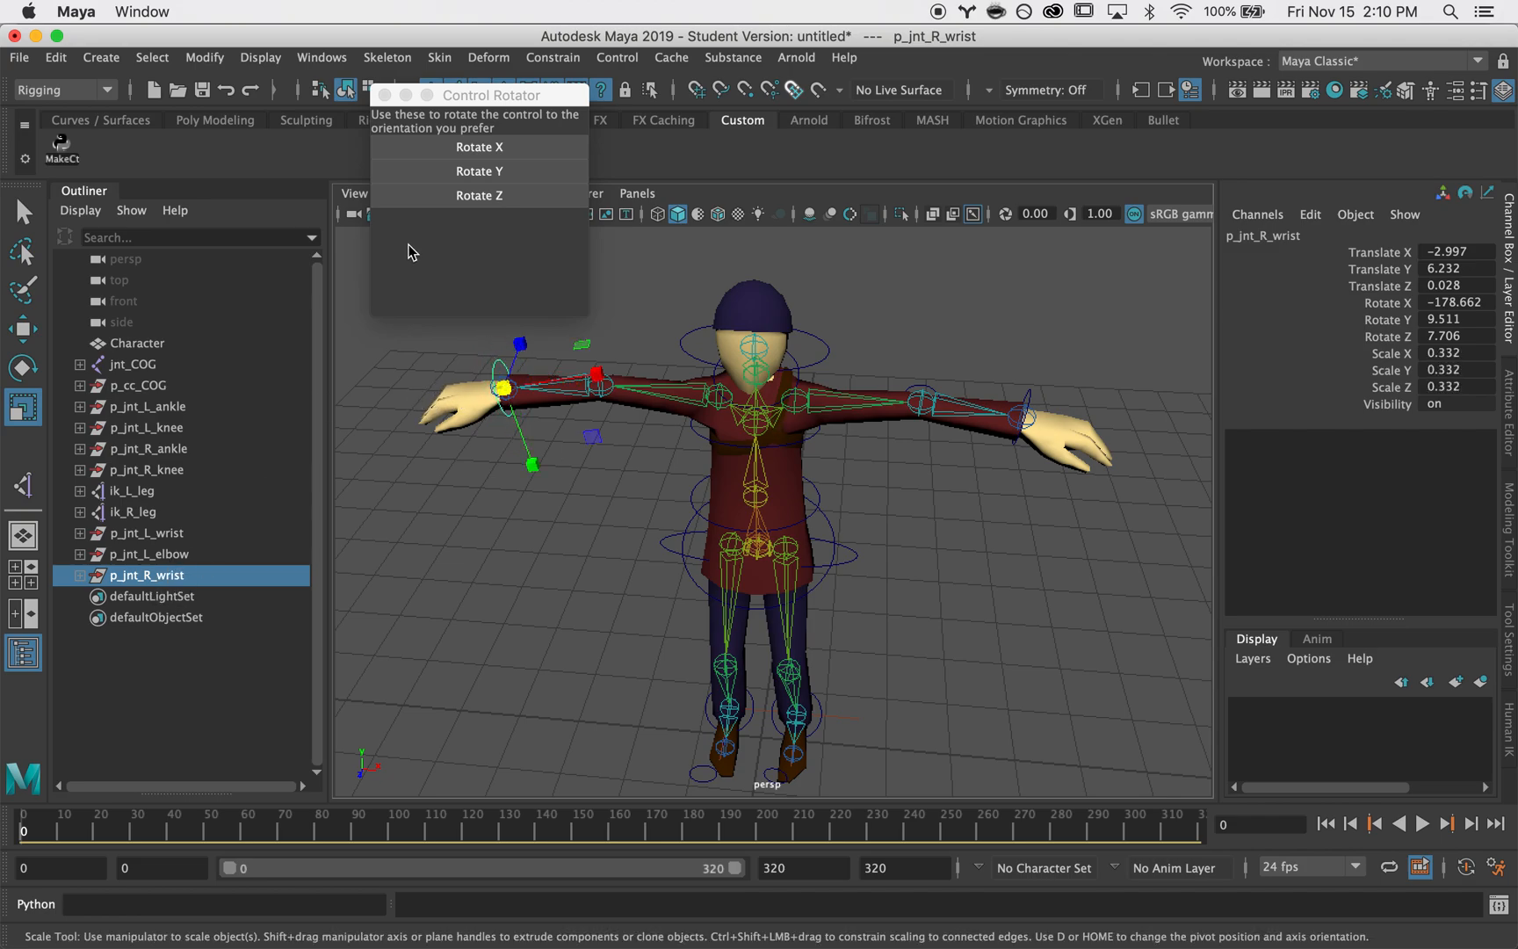
{"action": "left_click", "coordinate": [384, 94]}
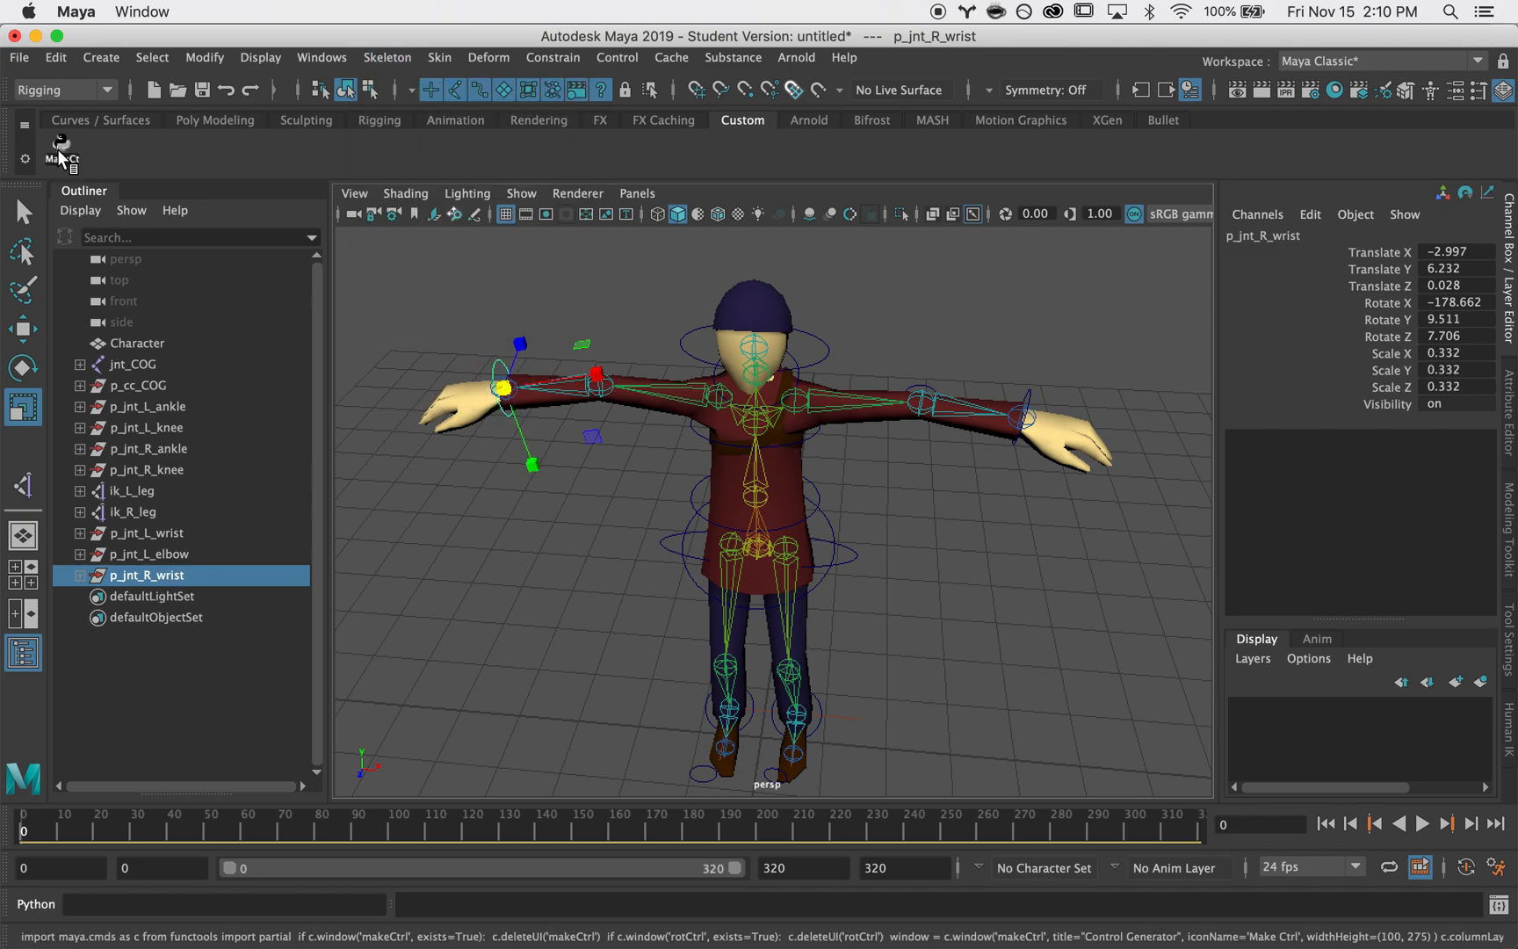
- Generate a control for the right elbow joint with the MakeCtrl script and rotate it about X
{"action": "left_click", "coordinate": [59, 149]}
{"action": "left_click", "coordinate": [601, 391]}
{"action": "left_click", "coordinate": [1065, 483]}
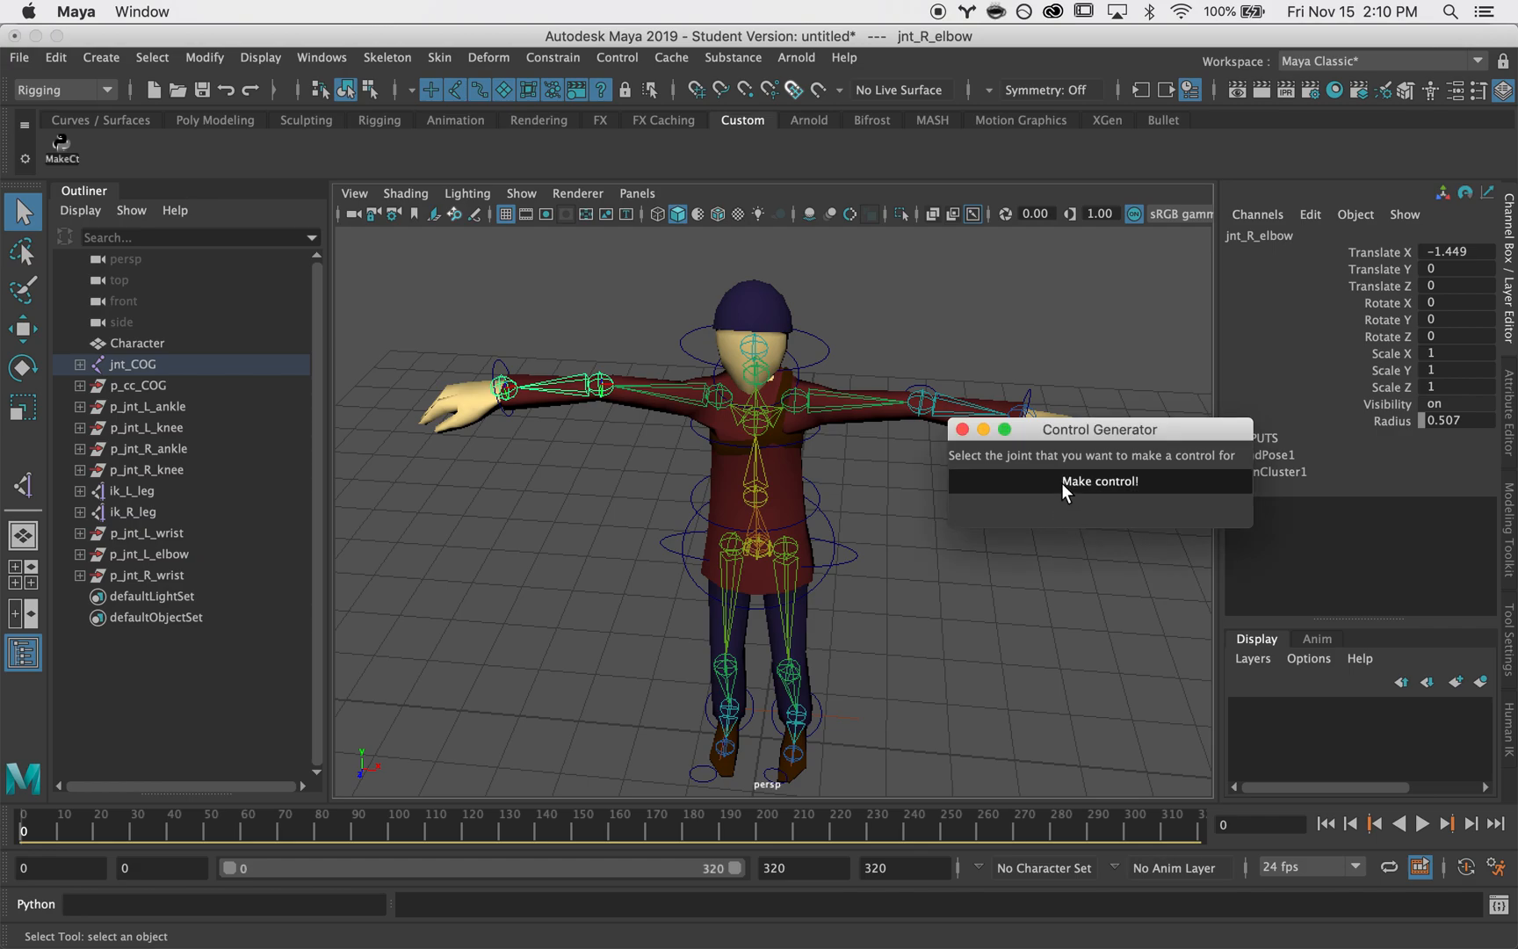
{"action": "left_click", "coordinate": [497, 150]}
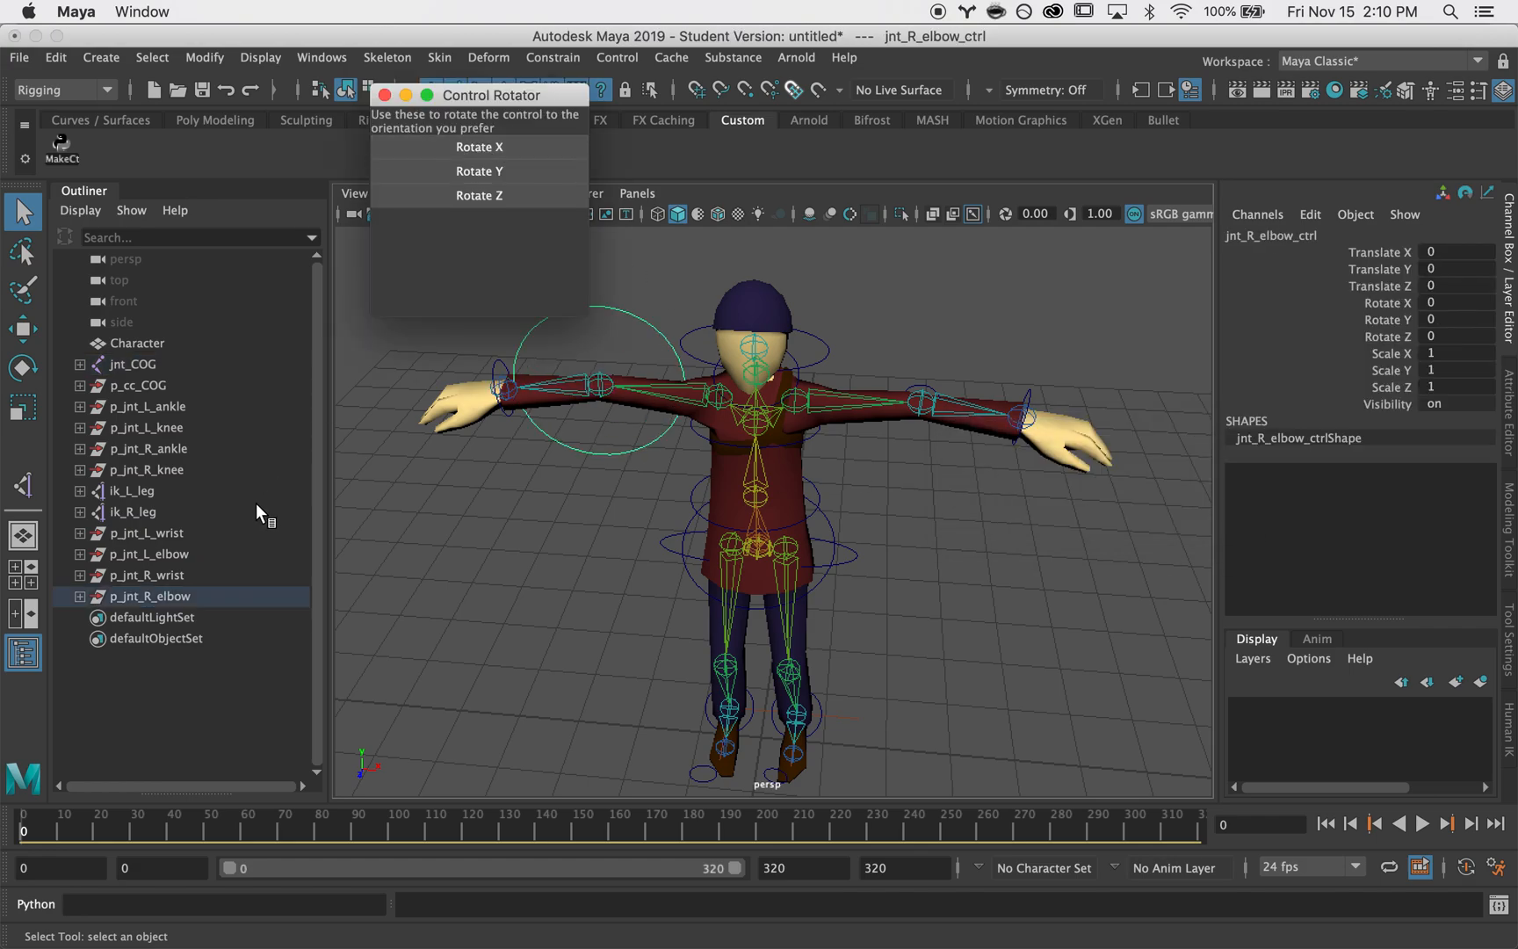
- Scale the p_jnt_R_elbow group down uniformly to about a quarter of its size
{"action": "left_click", "coordinate": [184, 595]}
{"action": "key", "text": "r"}
{"action": "left_click_drag", "start_coordinate": [589, 389], "coordinate": [492, 399]}
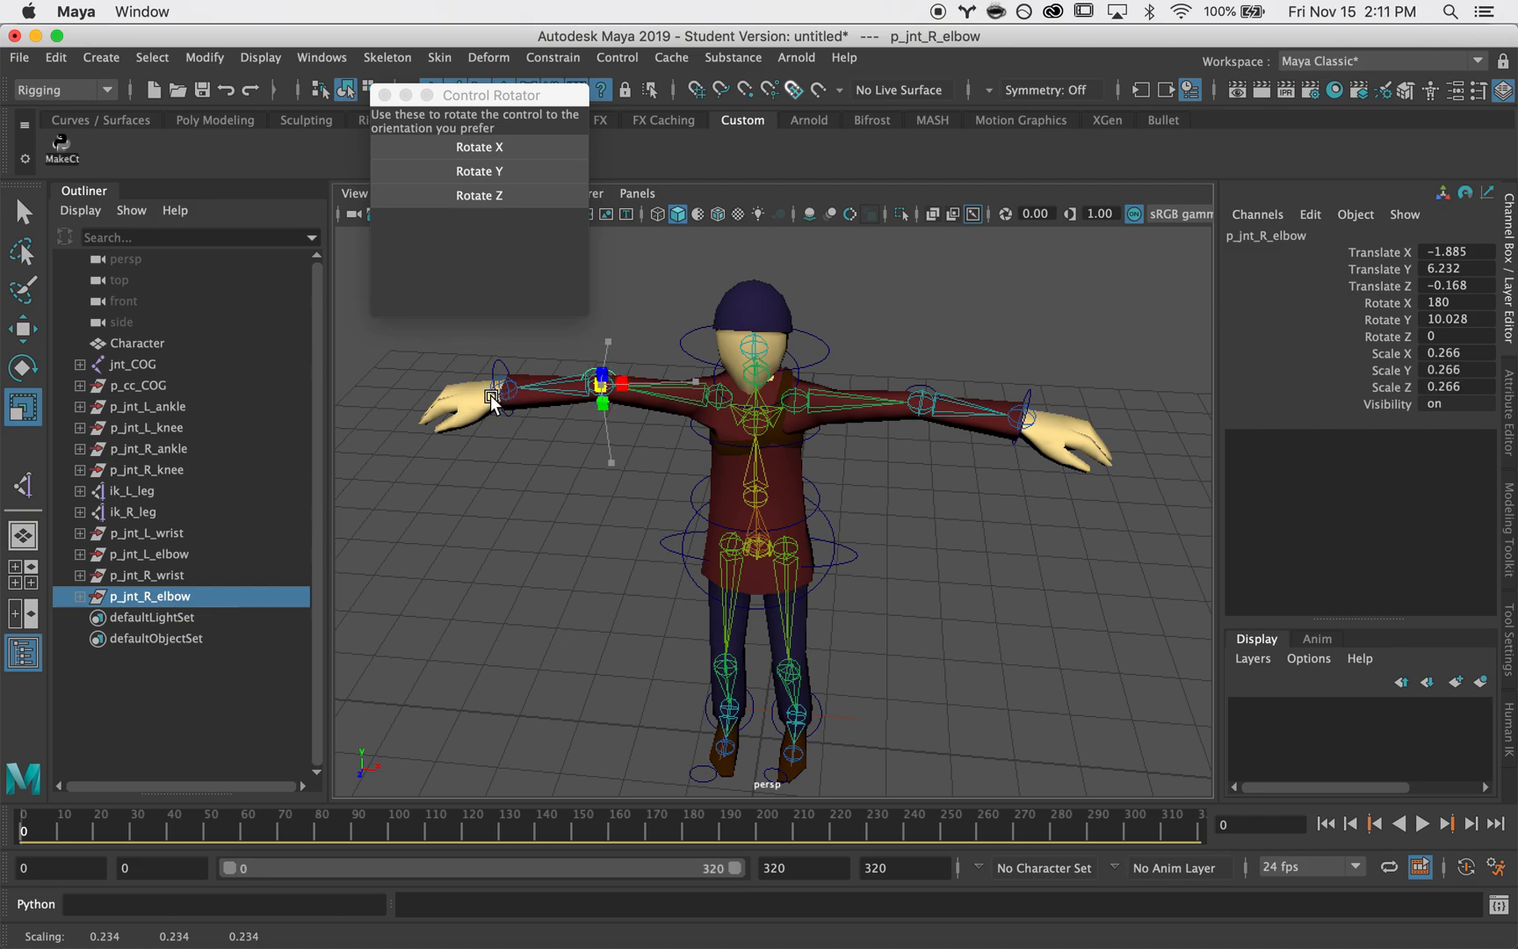
- Move the p_jnt_L_elbow and p_jnt_R_elbow groups together along Z to behind the arms, deselect them and close the Control Rotator window
{"action": "left_click", "coordinate": [162, 555], "text": "ctrl"}
{"action": "key", "text": "w"}
{"action": "left_click_drag", "start_coordinate": [1006, 407], "coordinate": [951, 514], "text": "alt"}
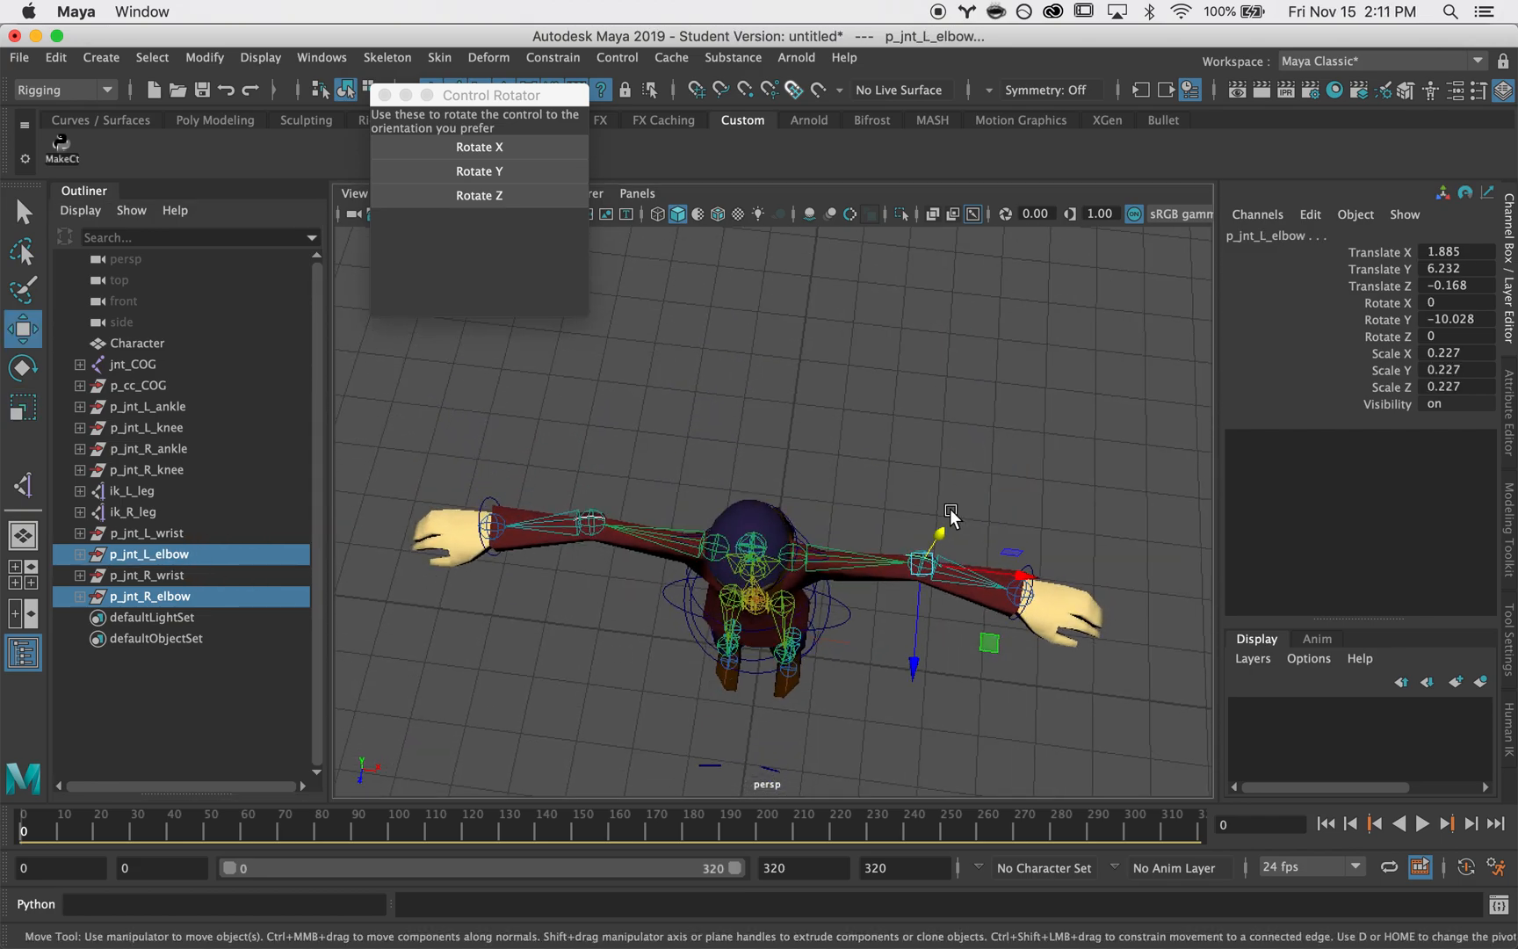
{"action": "left_click_drag", "start_coordinate": [913, 663], "coordinate": [1040, 524]}
{"action": "left_click", "coordinate": [1085, 537]}
{"action": "right_click_drag", "start_coordinate": [763, 454], "coordinate": [892, 418], "text": "alt"}
{"action": "middle_click_drag", "start_coordinate": [891, 418], "coordinate": [813, 536], "text": "alt"}
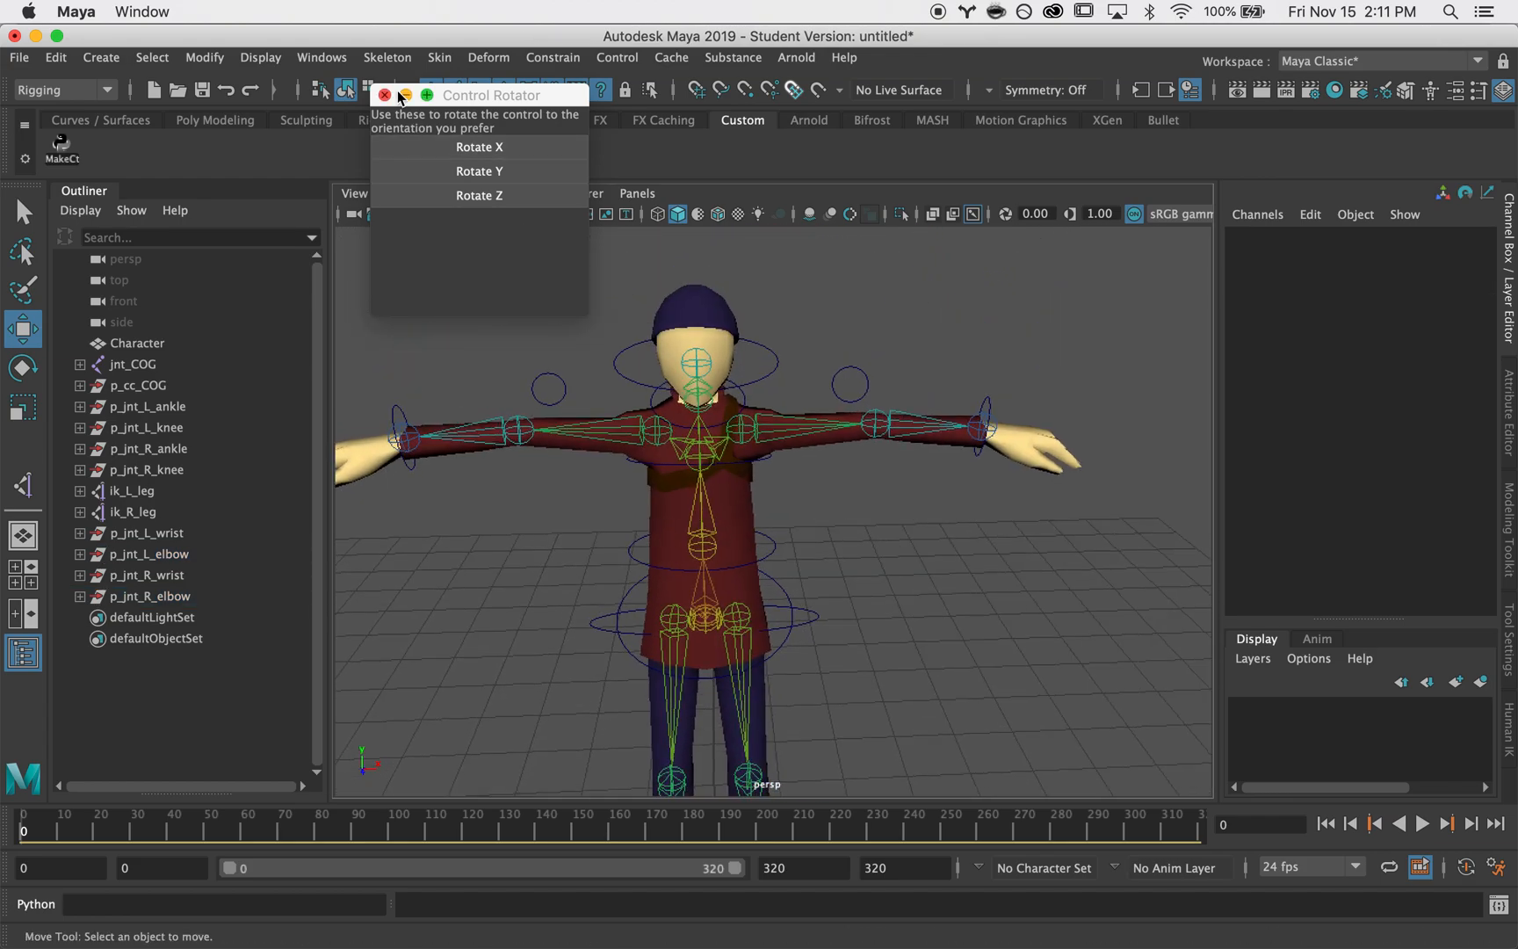
{"action": "left_click", "coordinate": [403, 95]}
{"action": "left_click_drag", "start_coordinate": [694, 391], "coordinate": [675, 400], "text": "alt"}
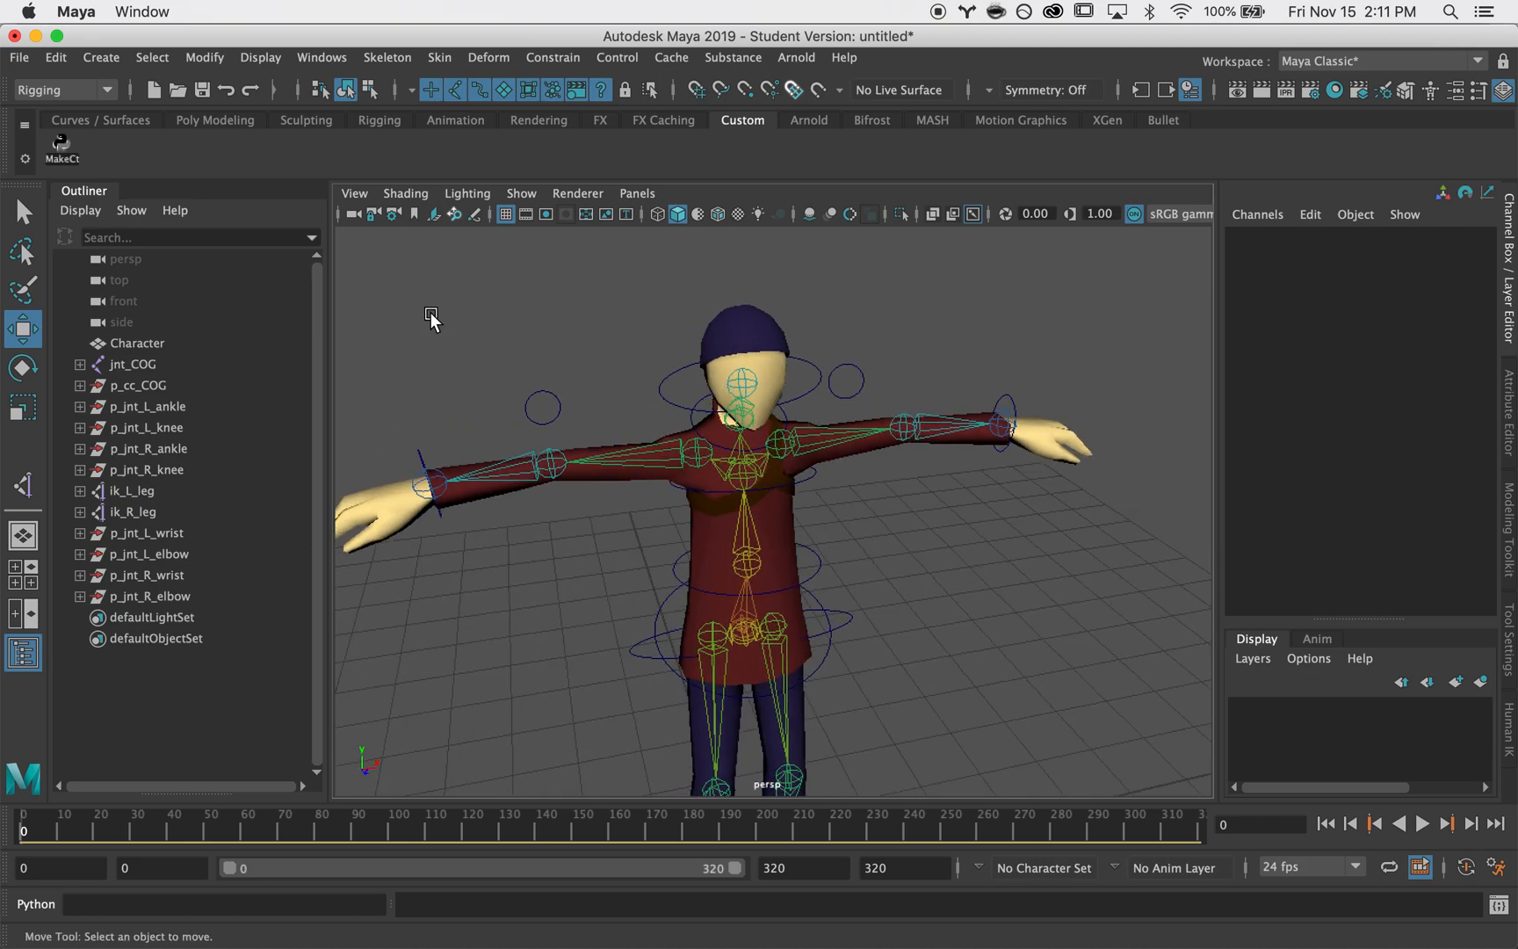
- Create an IK handle from the left shoulder joint to the left wrist joint
{"action": "left_click", "coordinate": [380, 120]}
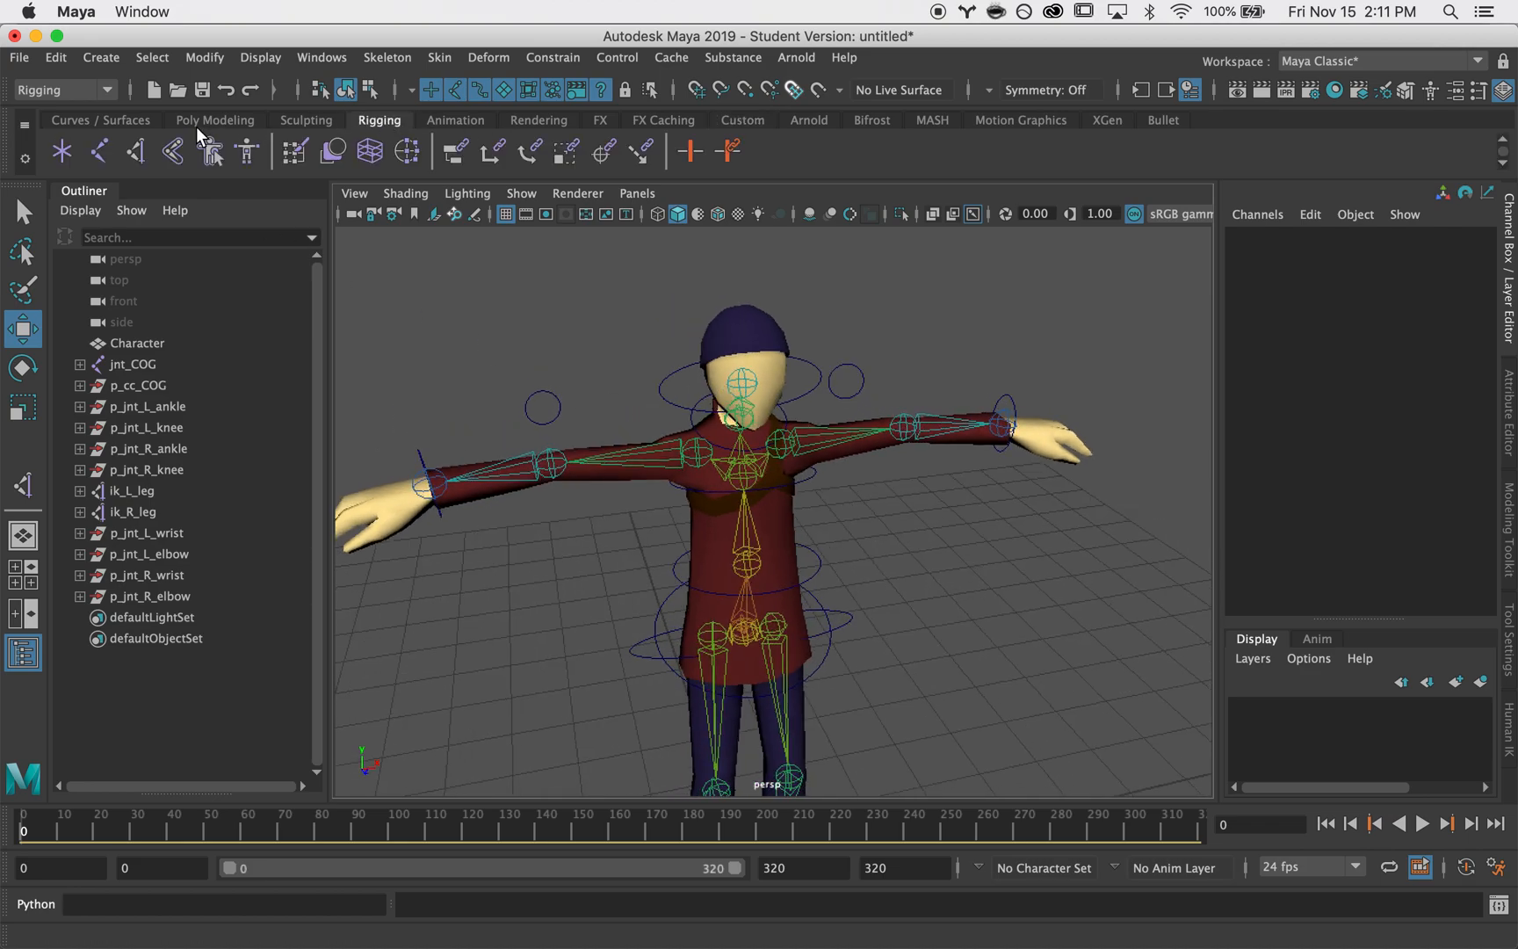
{"action": "left_click", "coordinate": [135, 151]}
{"action": "left_click", "coordinate": [782, 444]}
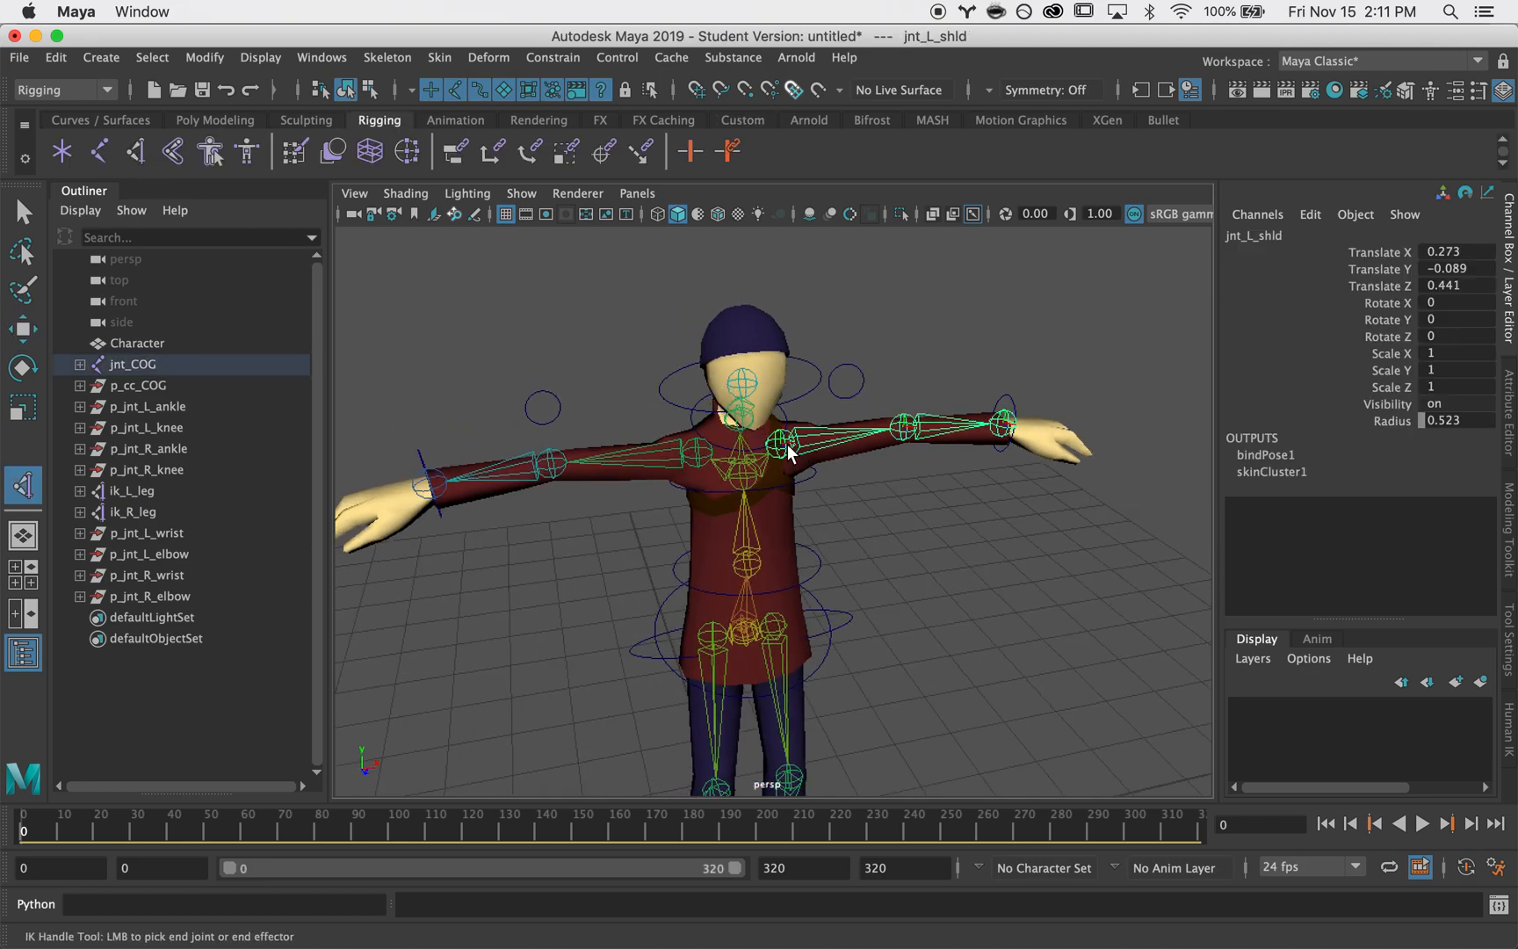
{"action": "left_click", "coordinate": [1003, 426]}
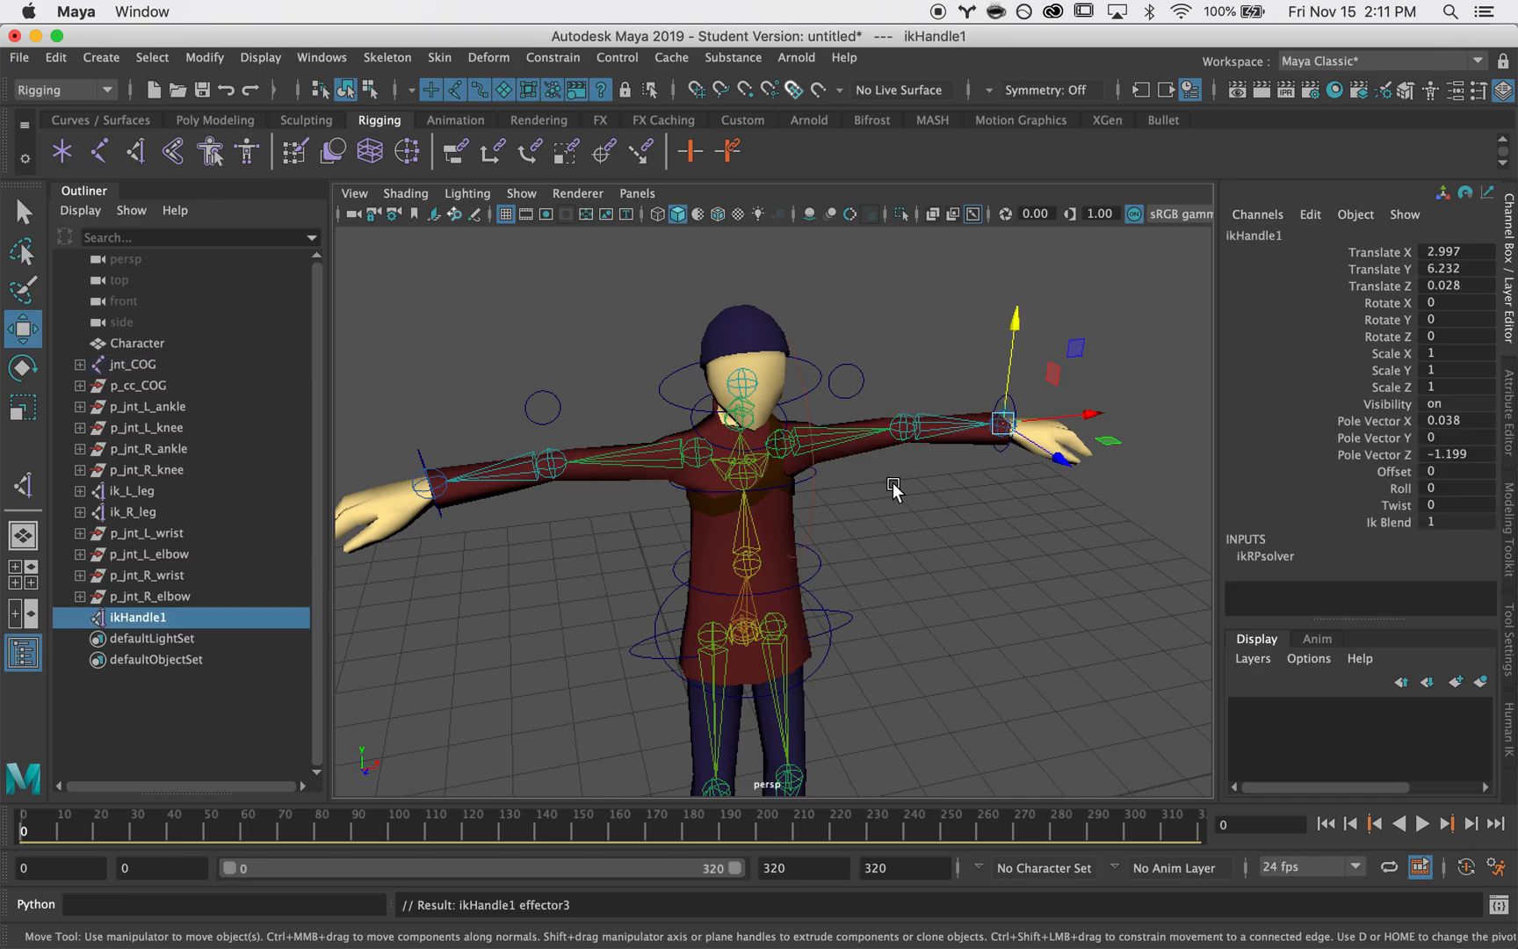
- Switch the viewport to wireframe and create an IK handle from the right shoulder joint to the right wrist joint
{"action": "key", "text": "4"}
{"action": "mouse_move", "coordinate": [925, 569]}
{"action": "left_mouse_down", "text": "alt"}
{"action": "mouse_move", "coordinate": [825, 580]}
{"action": "mouse_move", "coordinate": [940, 567]}
{"action": "left_mouse_up", "text": "alt"}
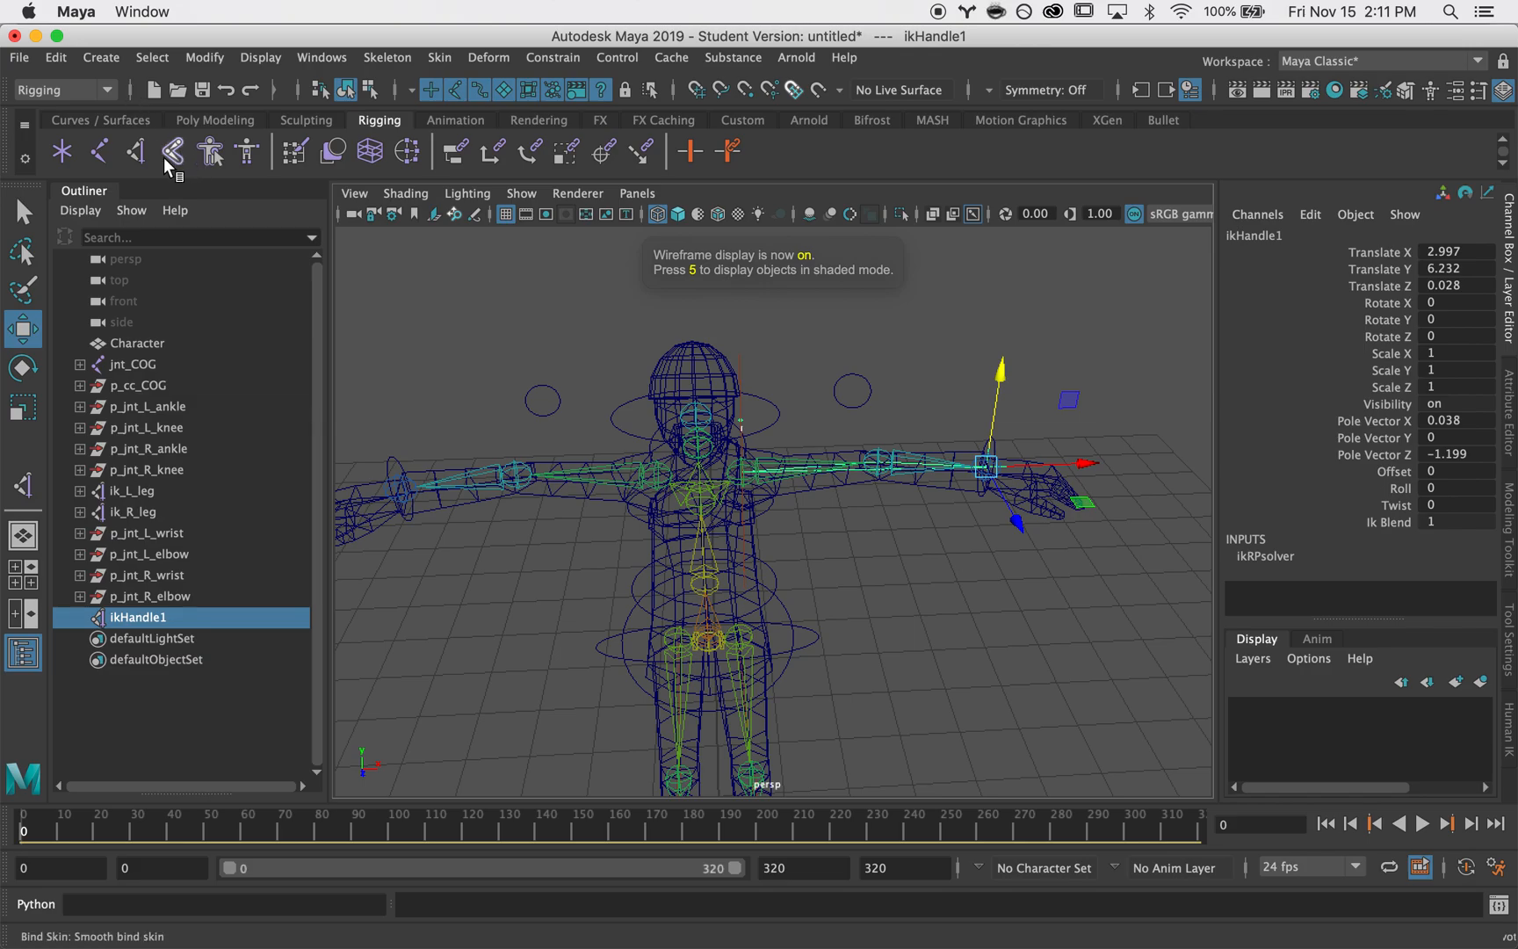
{"action": "left_click", "coordinate": [136, 152]}
{"action": "left_click", "coordinate": [656, 479]}
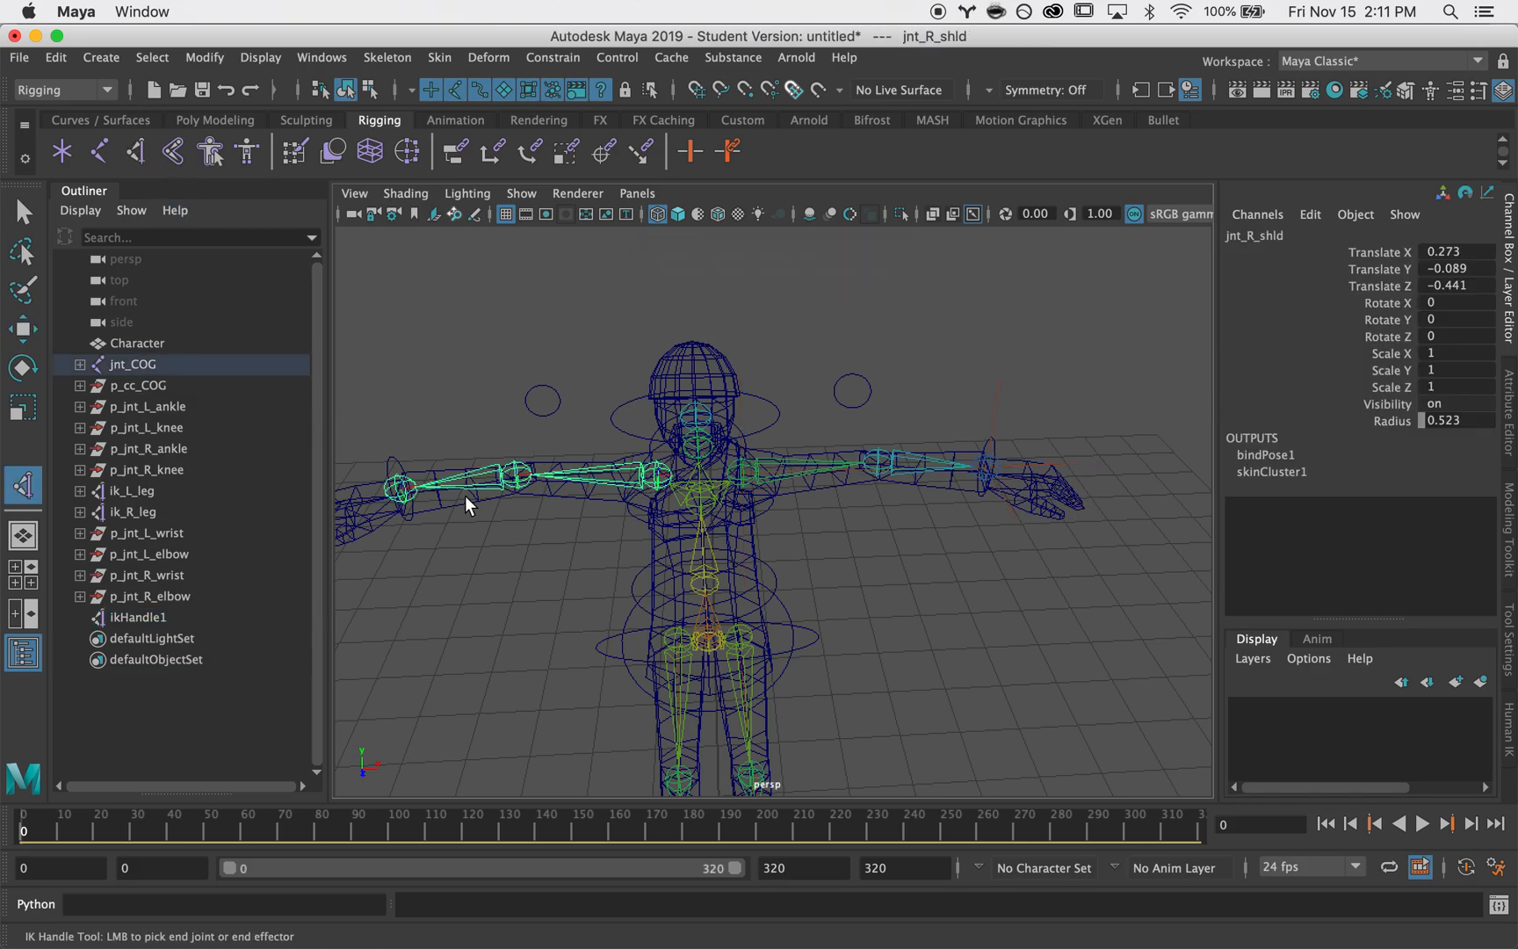
{"action": "left_click", "coordinate": [400, 488]}
- Rename the left arm's IK handle as ik_L_arm and the right arm's IK handle as ik_R_arm
{"action": "key", "text": "w"}
{"action": "left_click_drag", "start_coordinate": [530, 550], "coordinate": [505, 521], "text": "alt"}
{"action": "left_click", "coordinate": [145, 618]}
{"action": "double_click", "coordinate": [144, 618]}
{"action": "type", "text": "ik_L_arm"}
{"action": "key", "text": "Return"}
{"action": "left_click", "coordinate": [145, 639]}
{"action": "double_click", "coordinate": [145, 638]}
{"action": "type", "text": "ik_R_arm"}
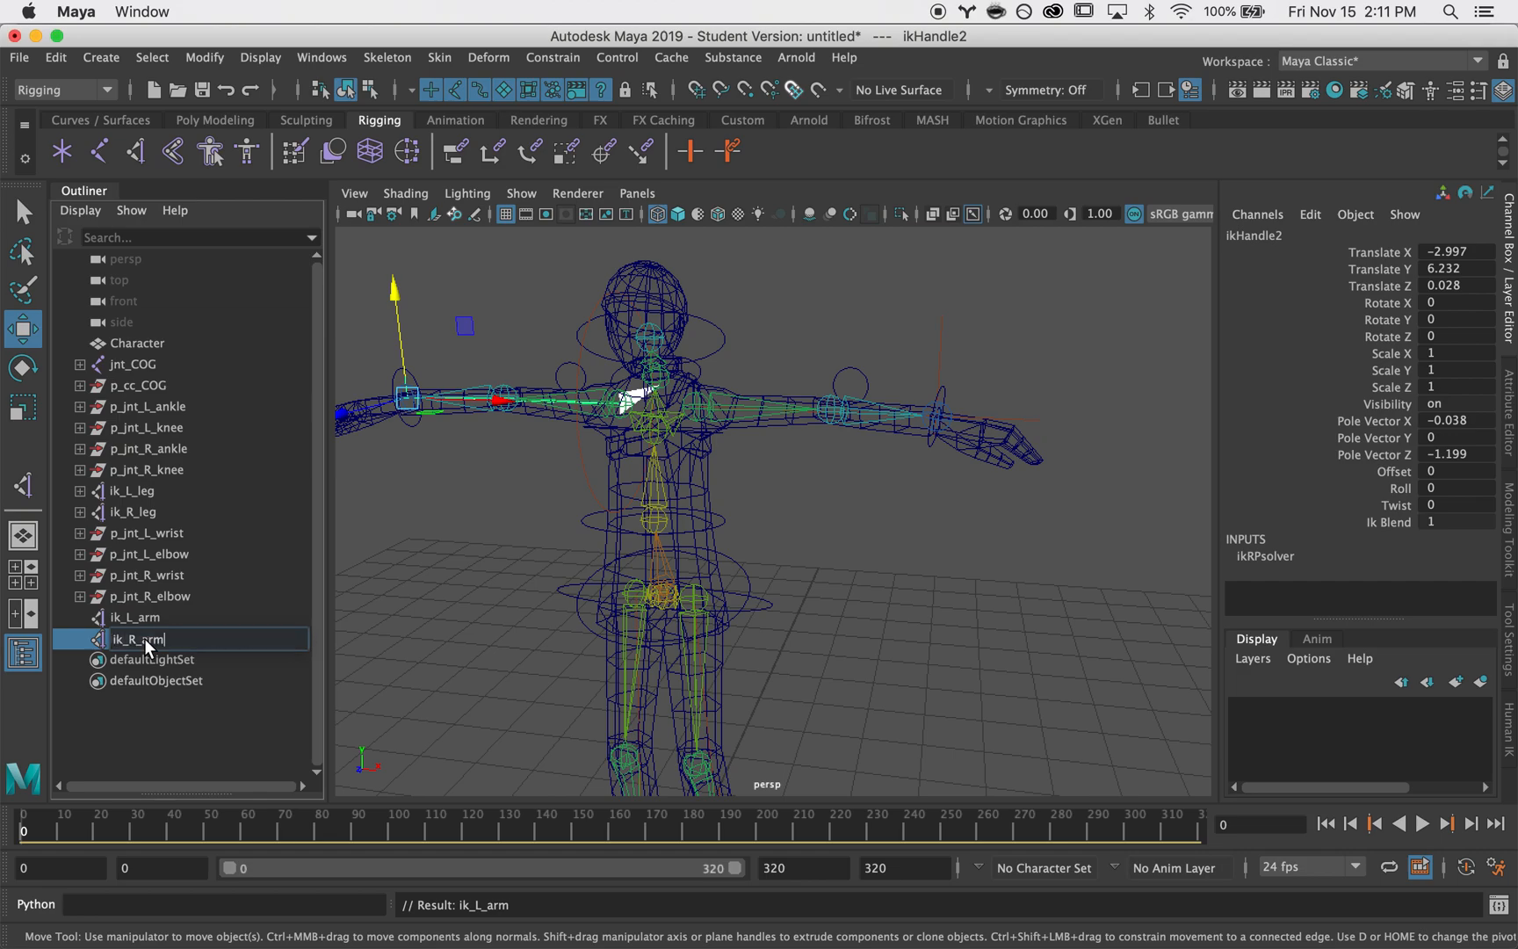
{"action": "key", "text": "Return"}
- Clear the selection and switch the viewport back to textured shaded display
{"action": "key", "text": "q"}
{"action": "left_click", "coordinate": [471, 507]}
{"action": "left_click", "coordinate": [206, 618]}
{"action": "left_click", "coordinate": [819, 443]}
{"action": "key", "text": "6"}
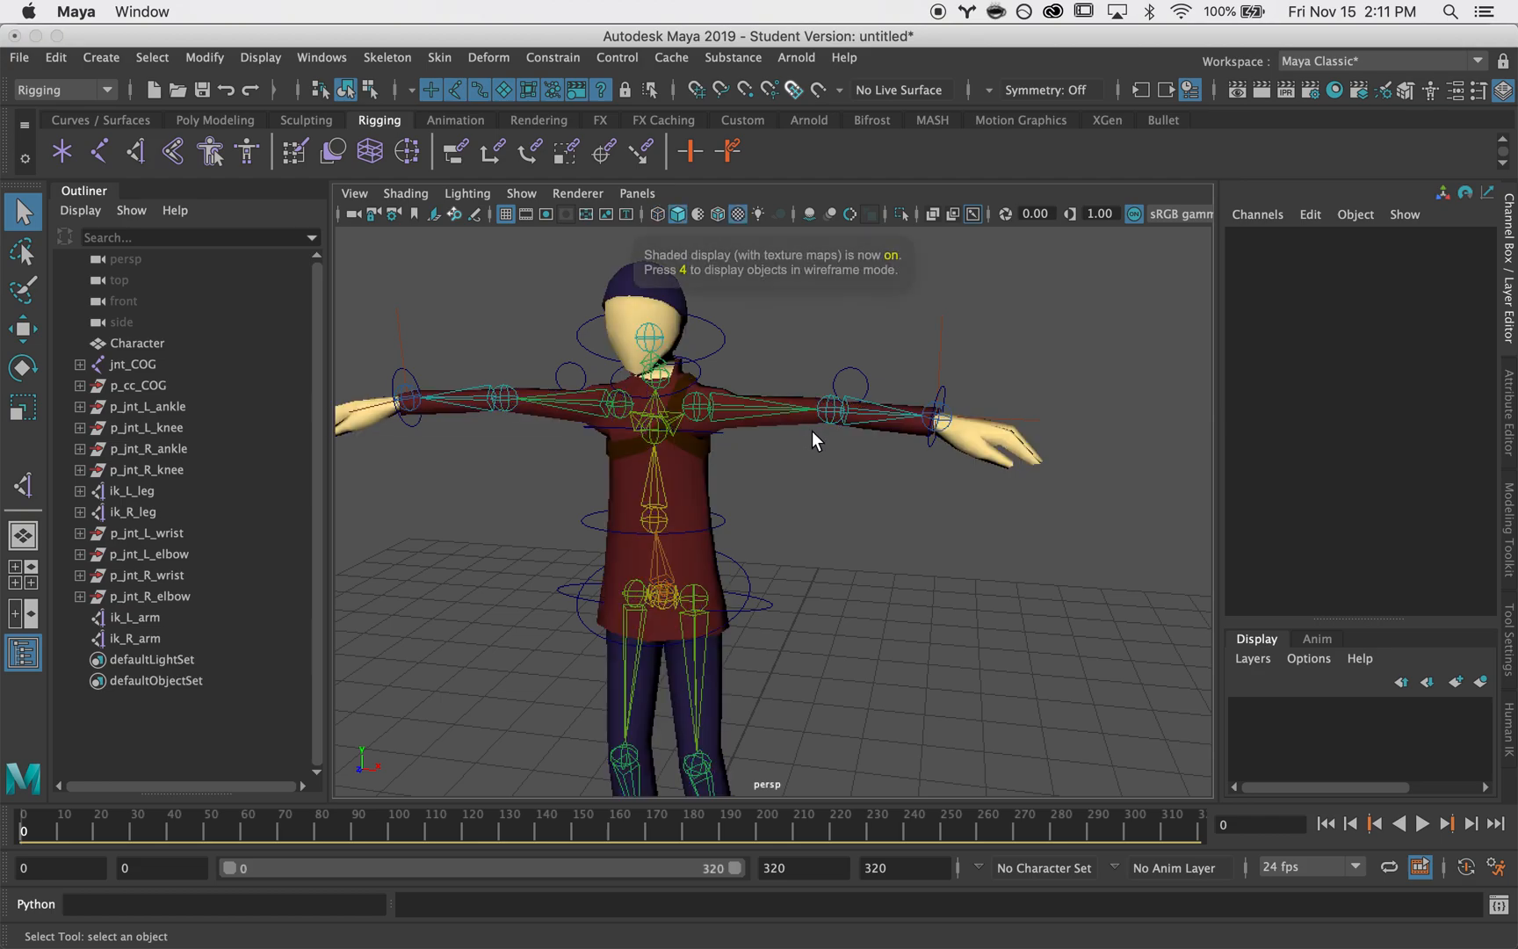
- Orient-constrain the left wrist joint to the left wrist control
{"action": "left_click_drag", "start_coordinate": [811, 430], "coordinate": [851, 476], "text": "alt"}
{"action": "right_click_drag", "start_coordinate": [851, 475], "coordinate": [882, 472], "text": "alt"}
{"action": "left_click", "coordinate": [979, 390]}
{"action": "left_click_drag", "start_coordinate": [978, 390], "coordinate": [927, 469], "text": "alt"}
{"action": "left_click", "coordinate": [924, 473], "text": "shift"}
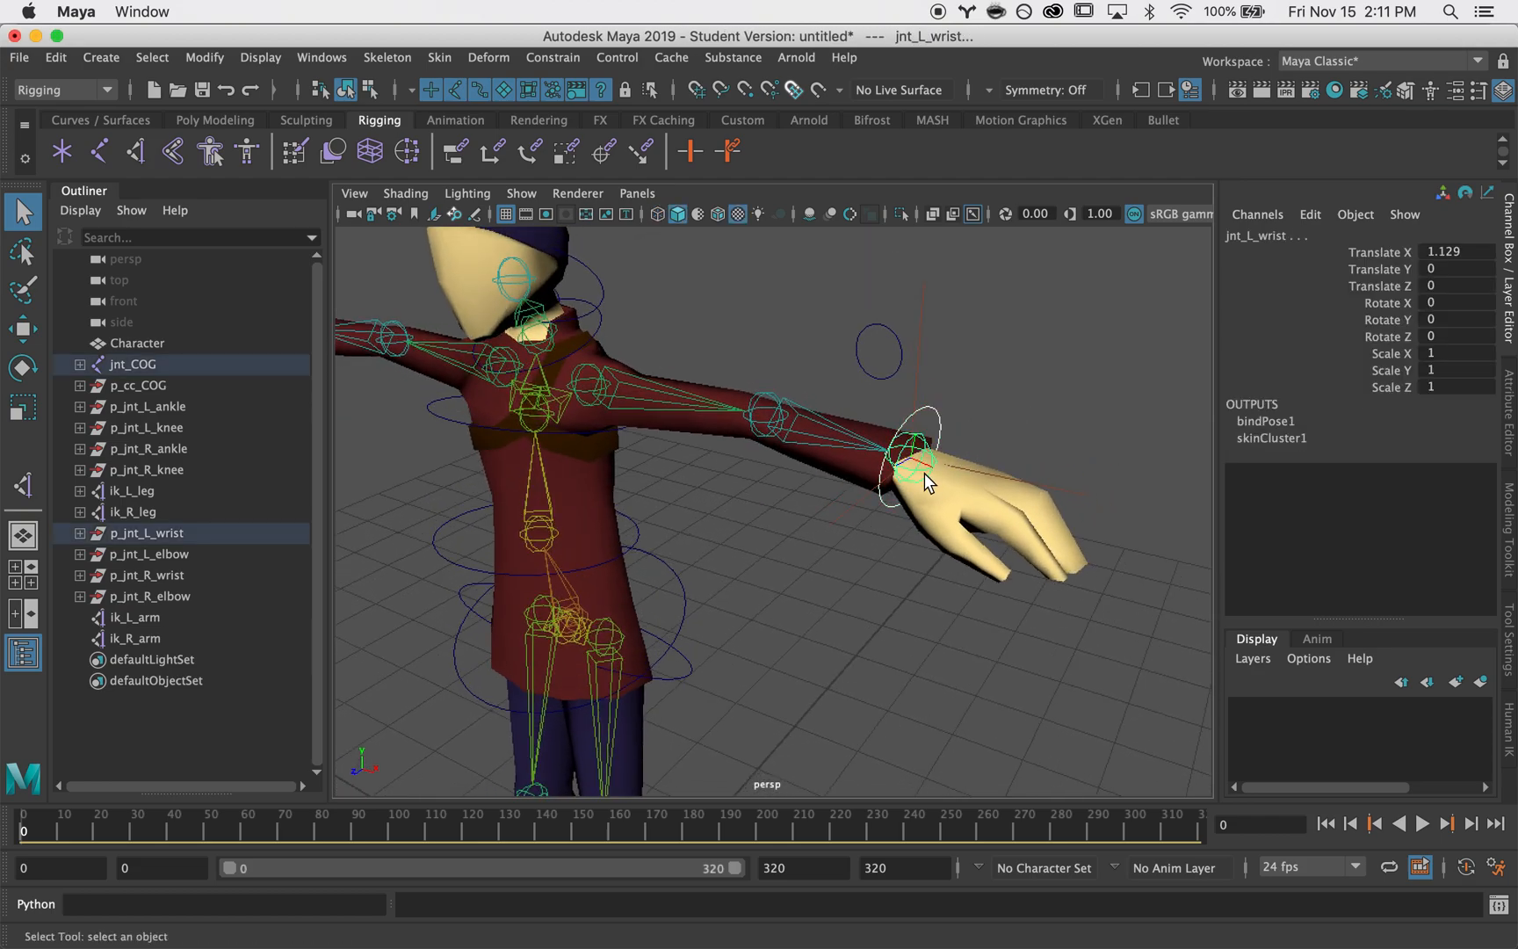
{"action": "left_click", "coordinate": [546, 56]}
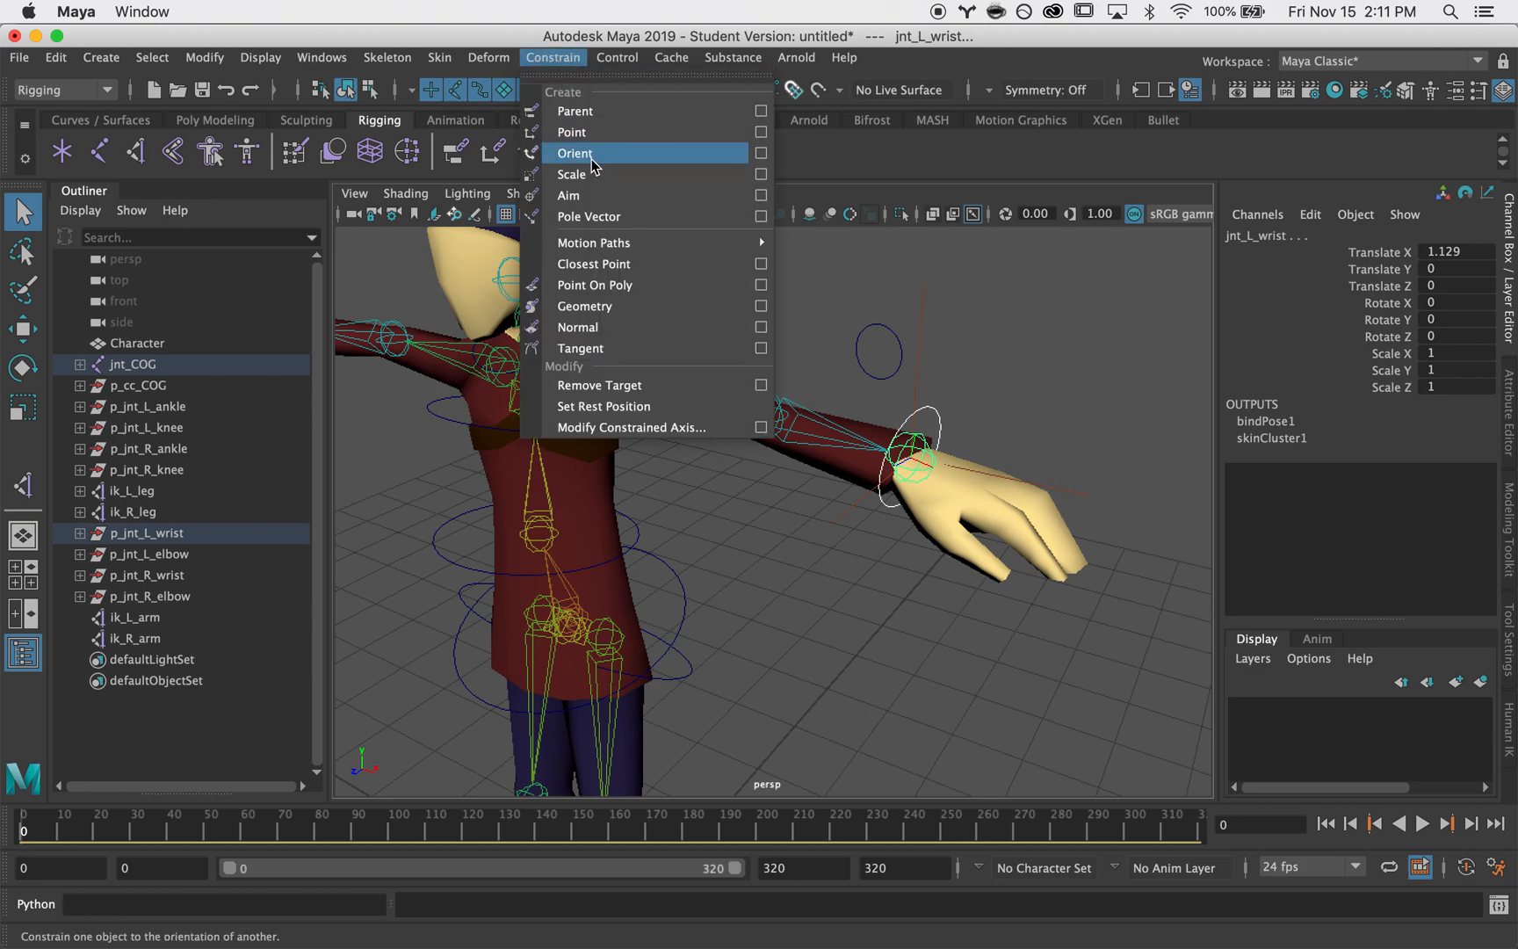
{"action": "left_click", "coordinate": [594, 166]}
- Point-constrain the ik_L_arm handle to the left wrist control
{"action": "left_click", "coordinate": [923, 383]}
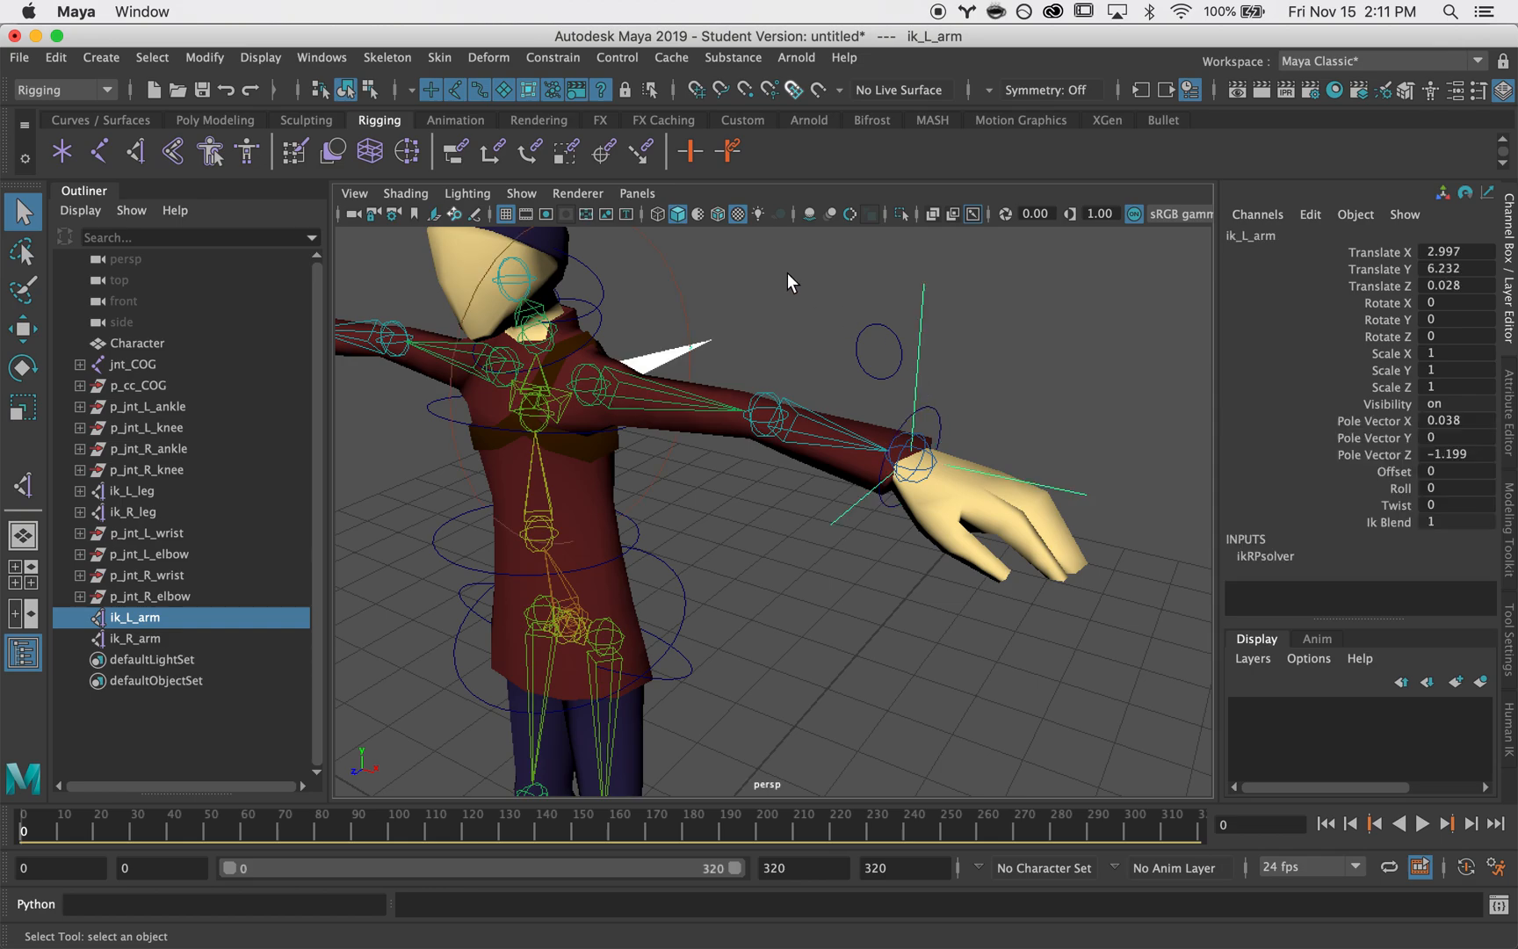
{"action": "left_click", "coordinate": [933, 404]}
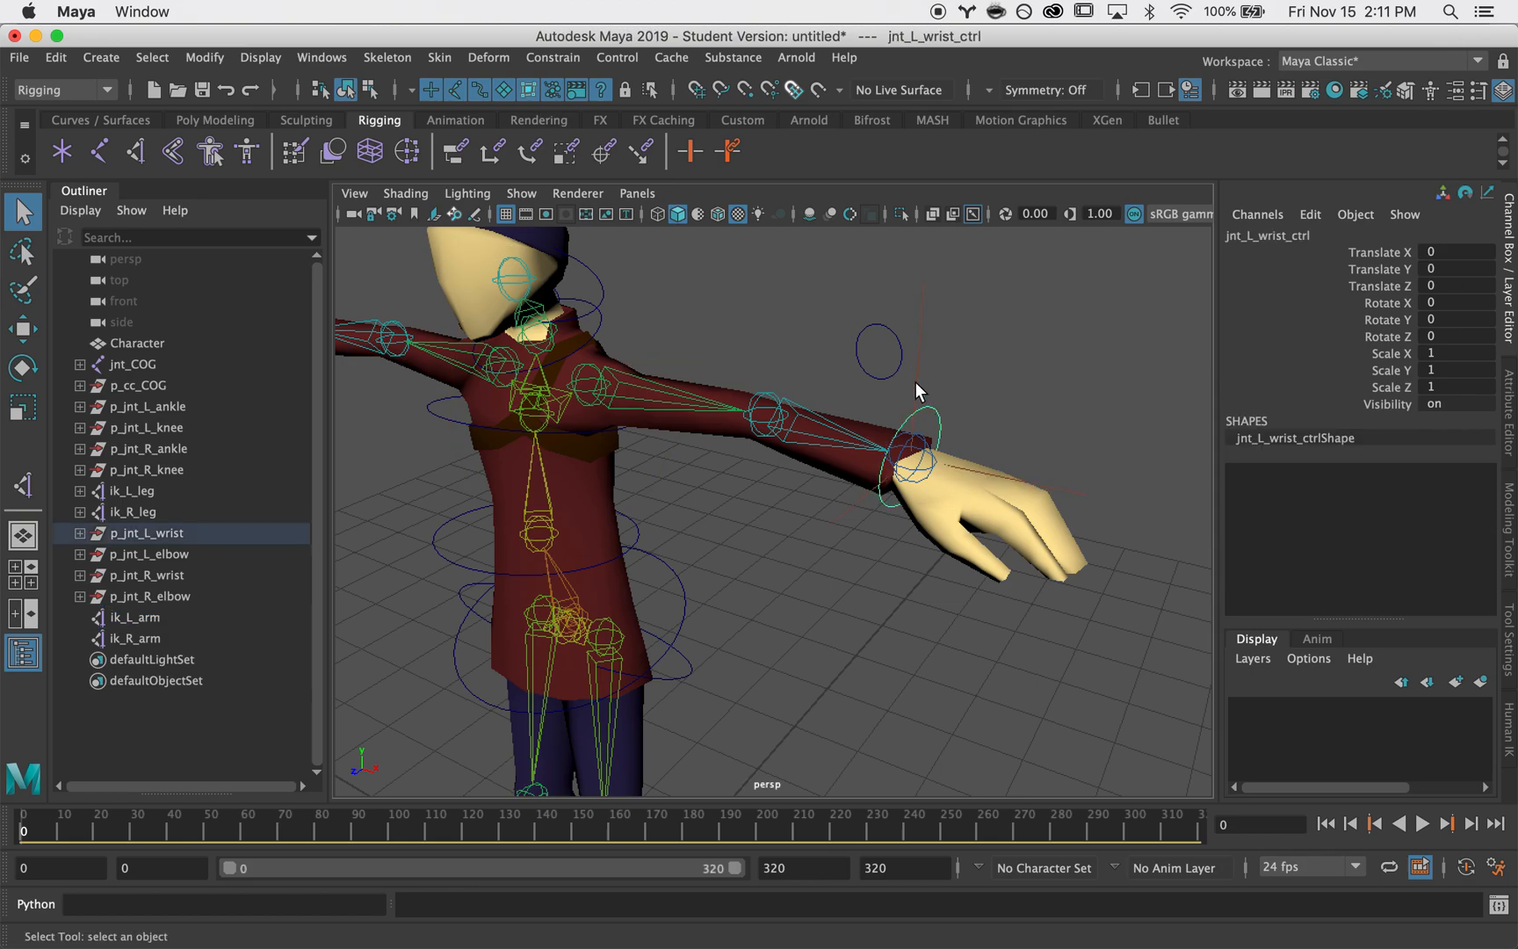
{"action": "left_click", "coordinate": [922, 384], "text": "shift"}
{"action": "scroll", "coordinate": [990, 412], "scroll_direction": "down", "scroll_amount": 2}
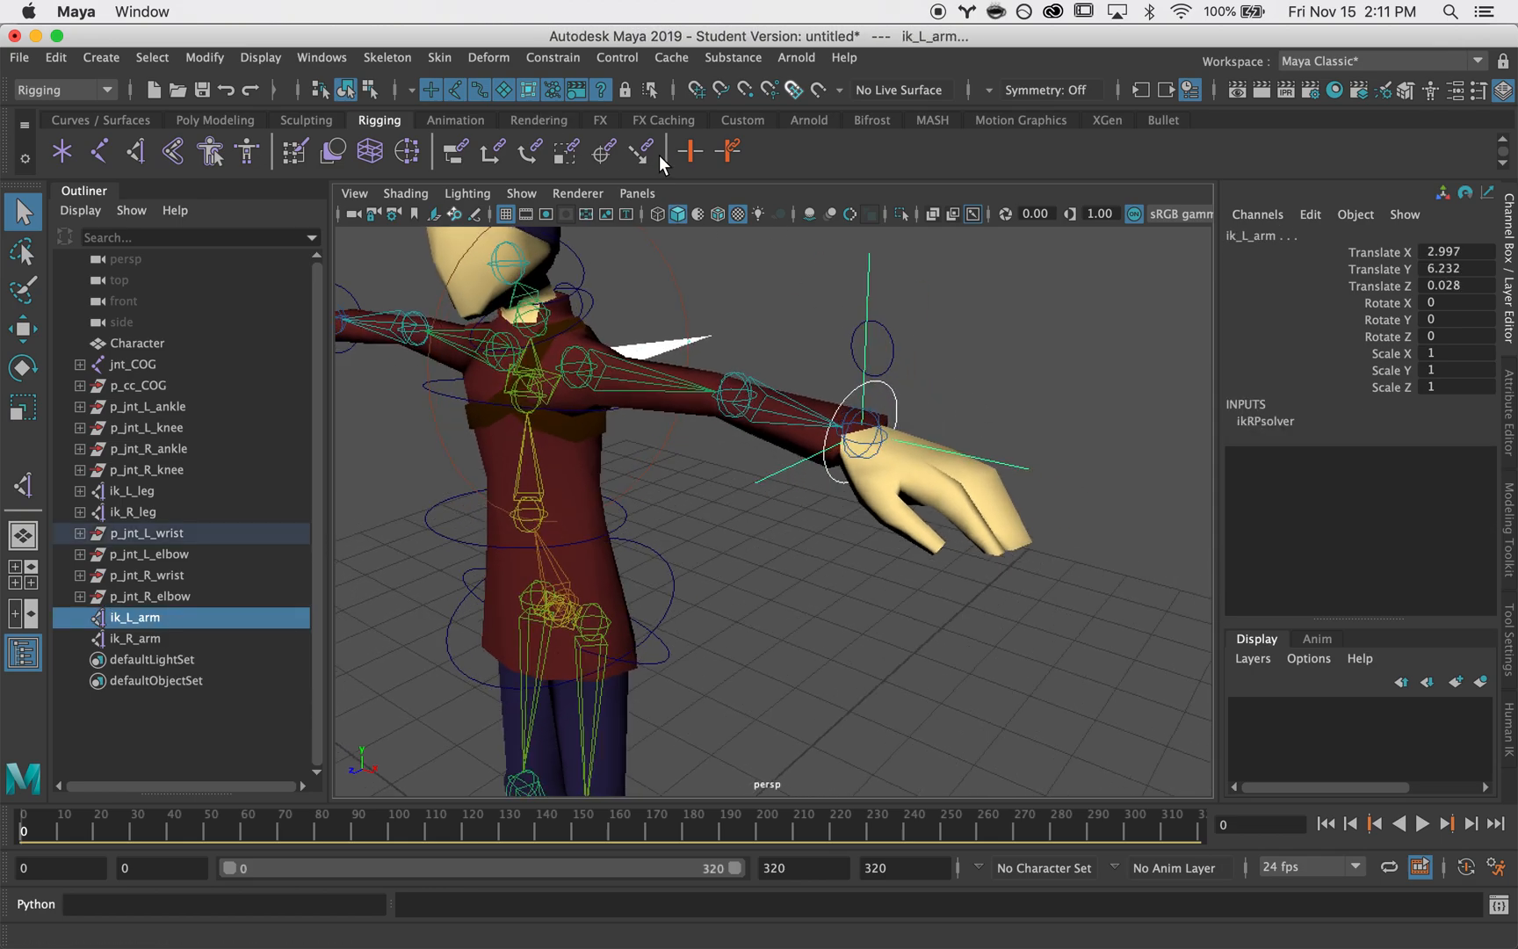
{"action": "left_click", "coordinate": [552, 57]}
{"action": "left_click", "coordinate": [573, 132]}
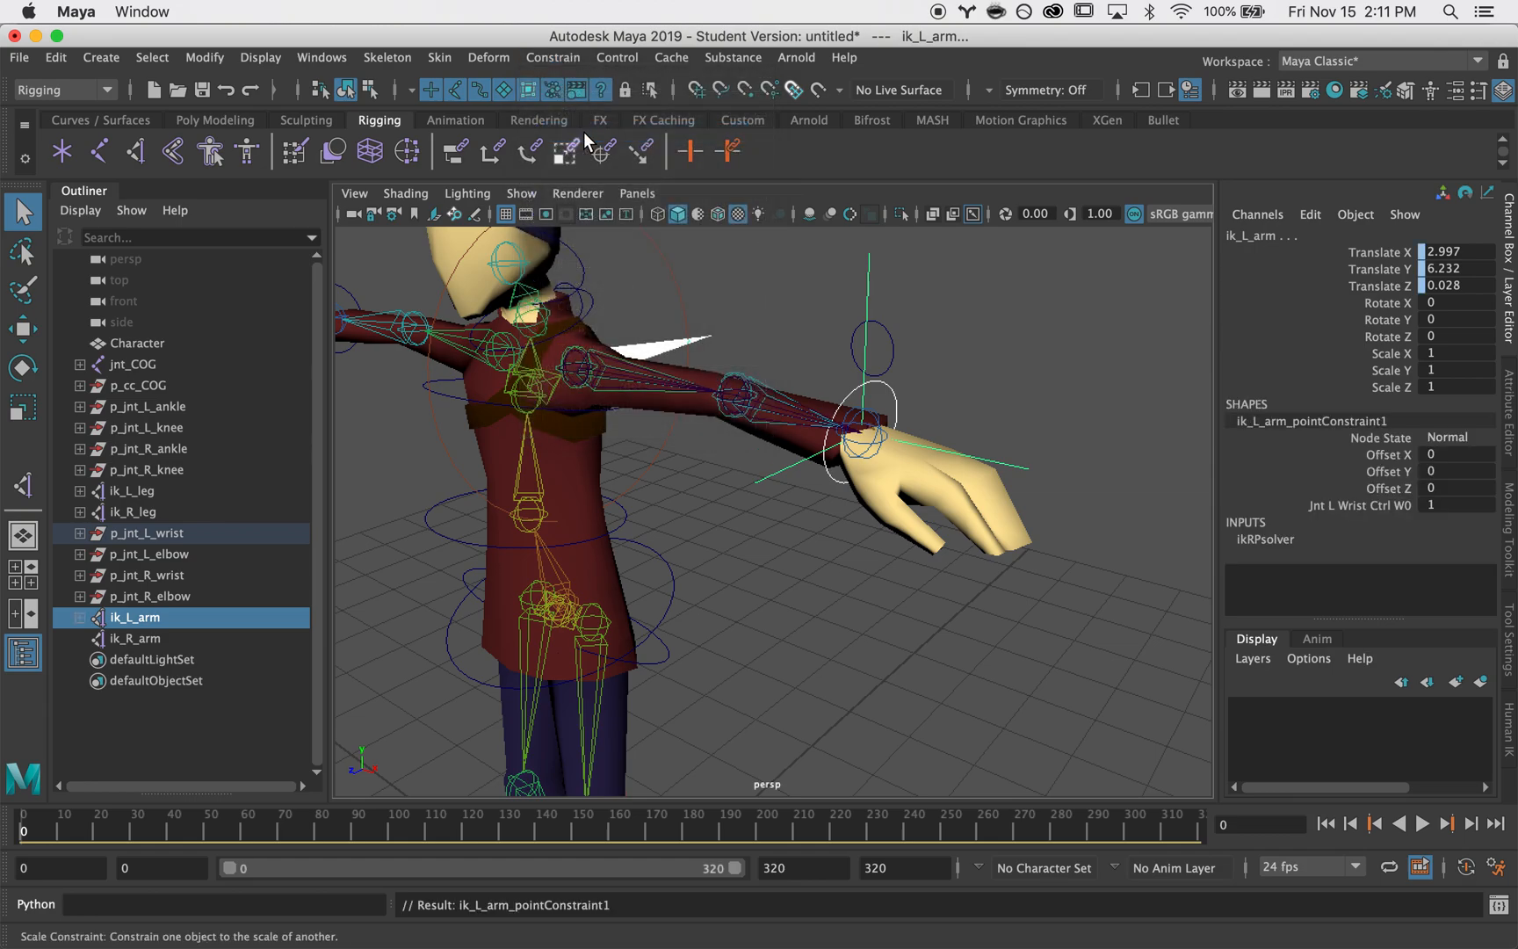
- Add a pole vector constraint from the left elbow control to the ik_L_arm handle
{"action": "left_click_drag", "start_coordinate": [668, 290], "coordinate": [853, 338], "text": "alt"}
{"action": "left_click", "coordinate": [855, 338]}
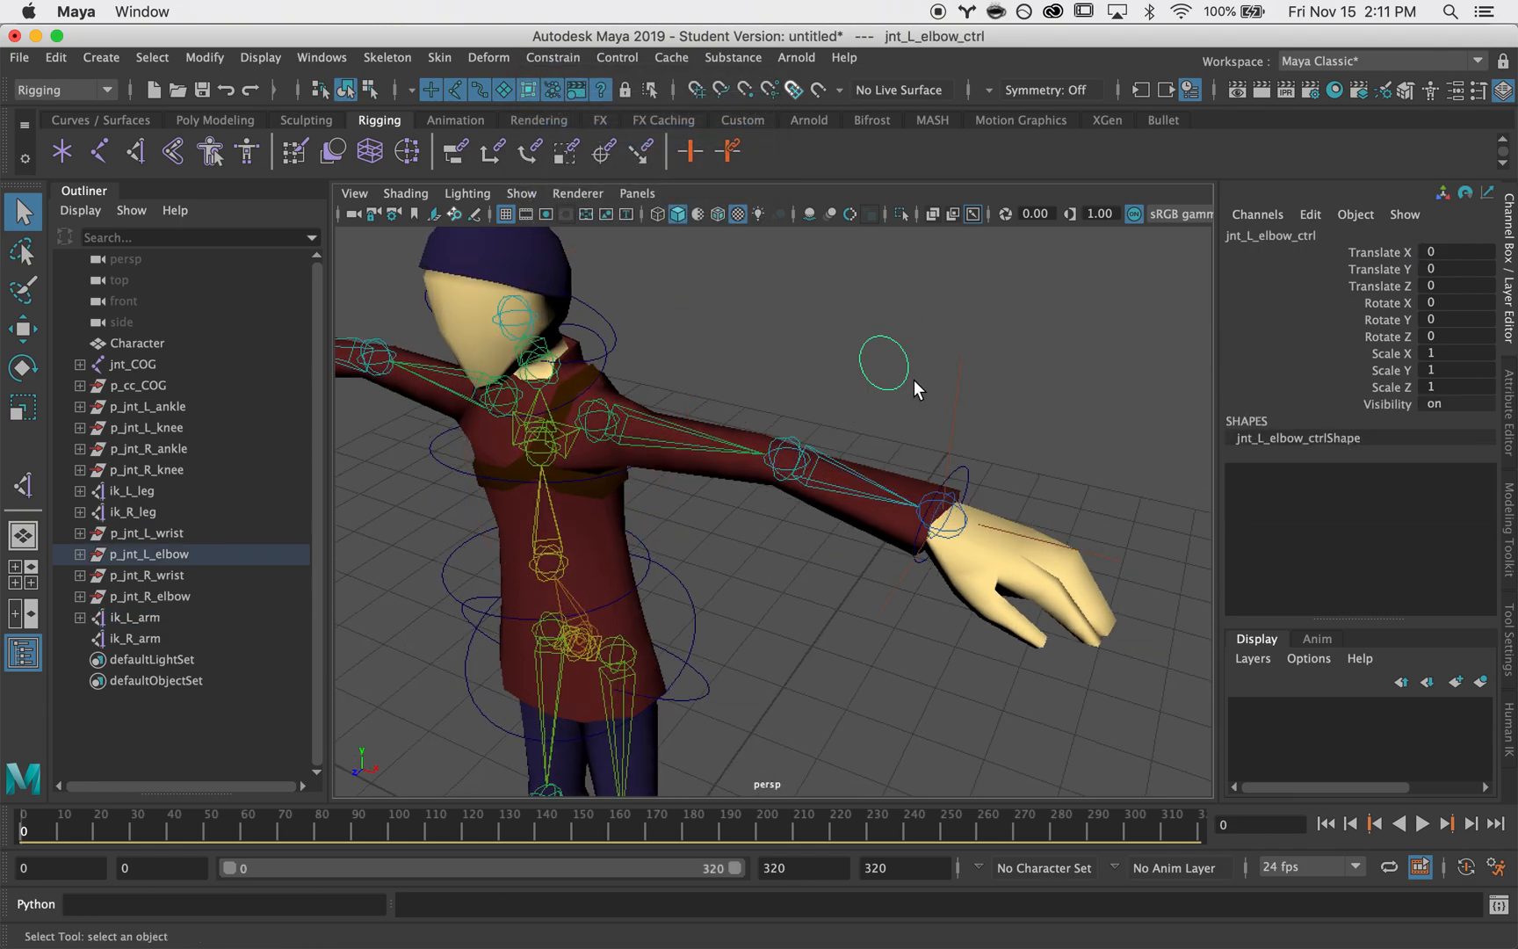
{"action": "left_click", "coordinate": [961, 408], "text": "shift"}
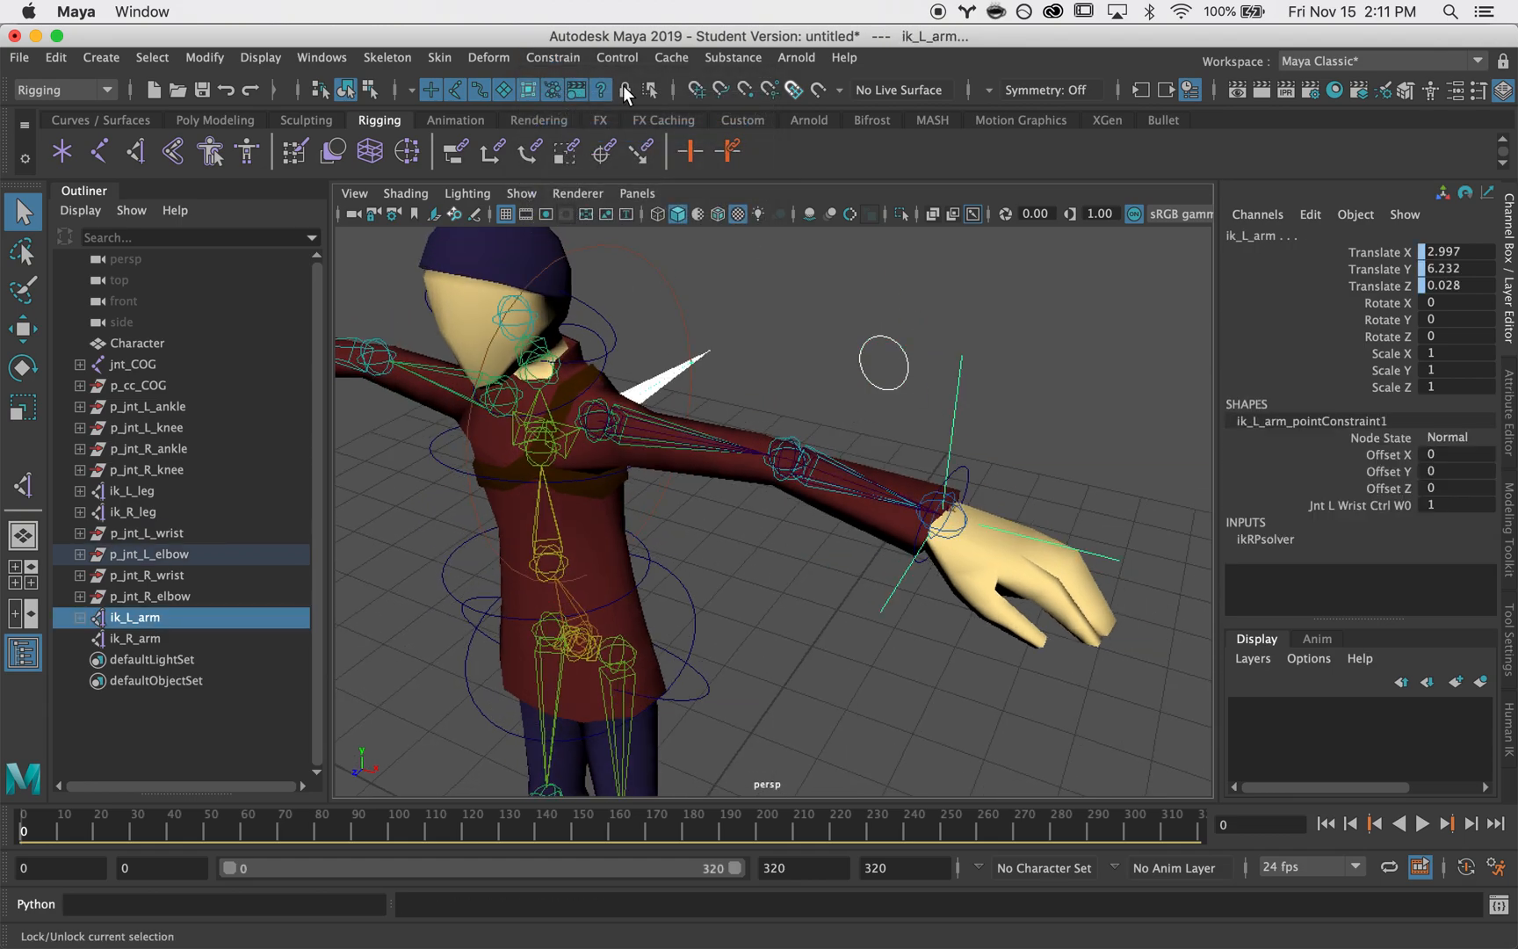
{"action": "left_click", "coordinate": [575, 57]}
{"action": "left_click", "coordinate": [586, 221]}
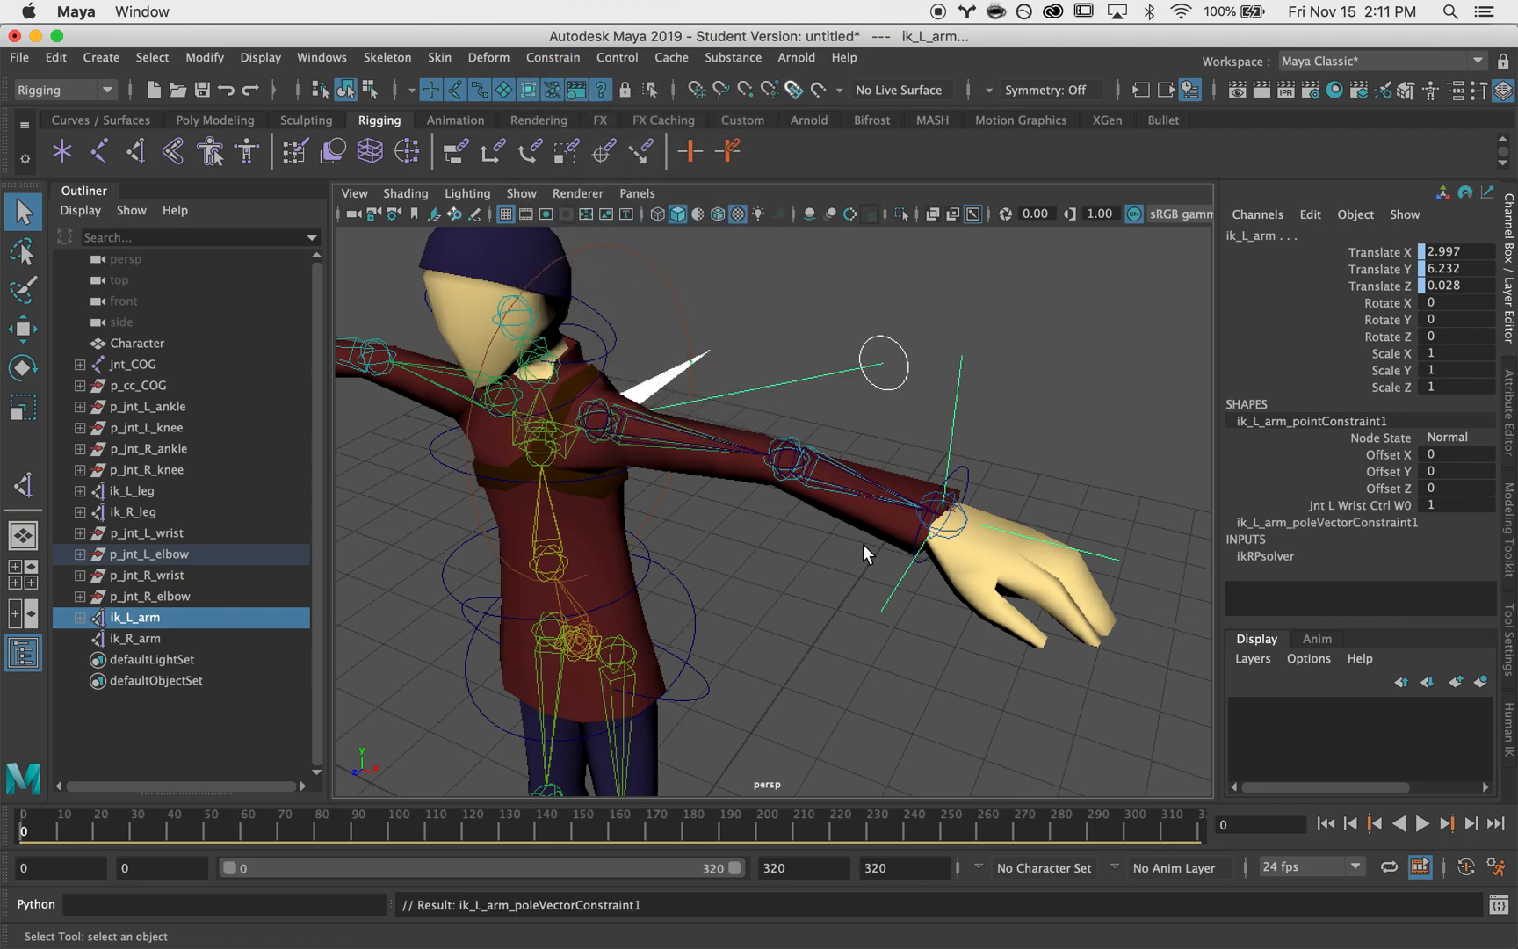
- Test the left arm by moving and rotating its wrist control, and try moving the elbow control before undoing that move
{"action": "left_click", "coordinate": [991, 441]}
{"action": "left_click", "coordinate": [966, 517]}
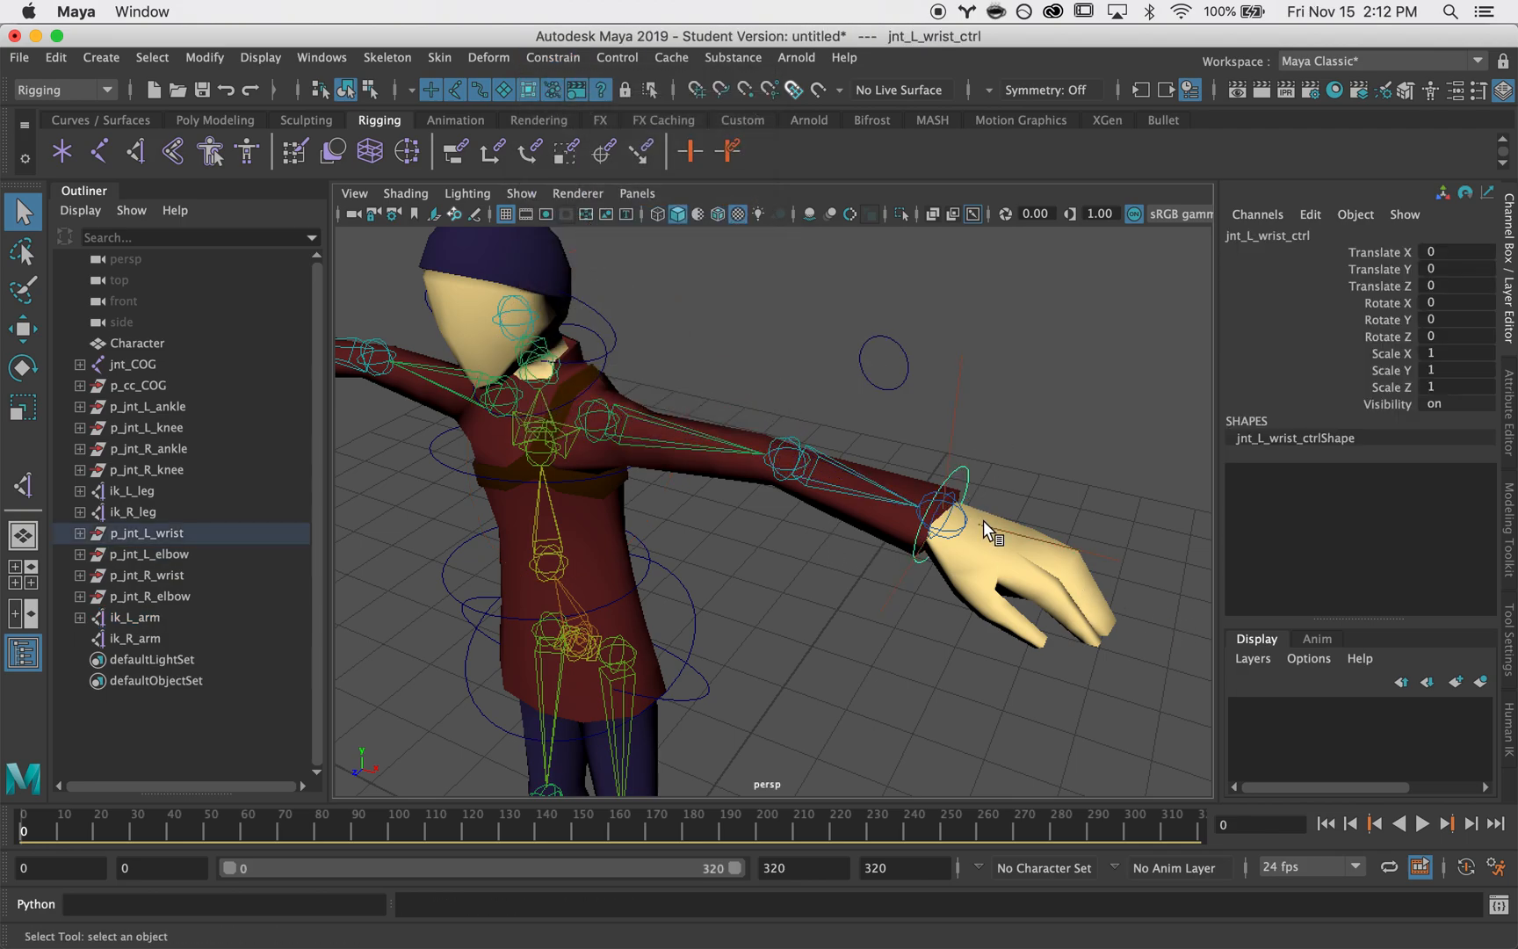
{"action": "key", "text": "w"}
{"action": "left_click_drag", "start_coordinate": [1004, 542], "coordinate": [908, 393]}
{"action": "key", "text": "e"}
{"action": "left_click", "coordinate": [878, 342]}
{"action": "key", "text": "w"}
{"action": "key", "text": "super+z"}
{"action": "key", "text": "q"}
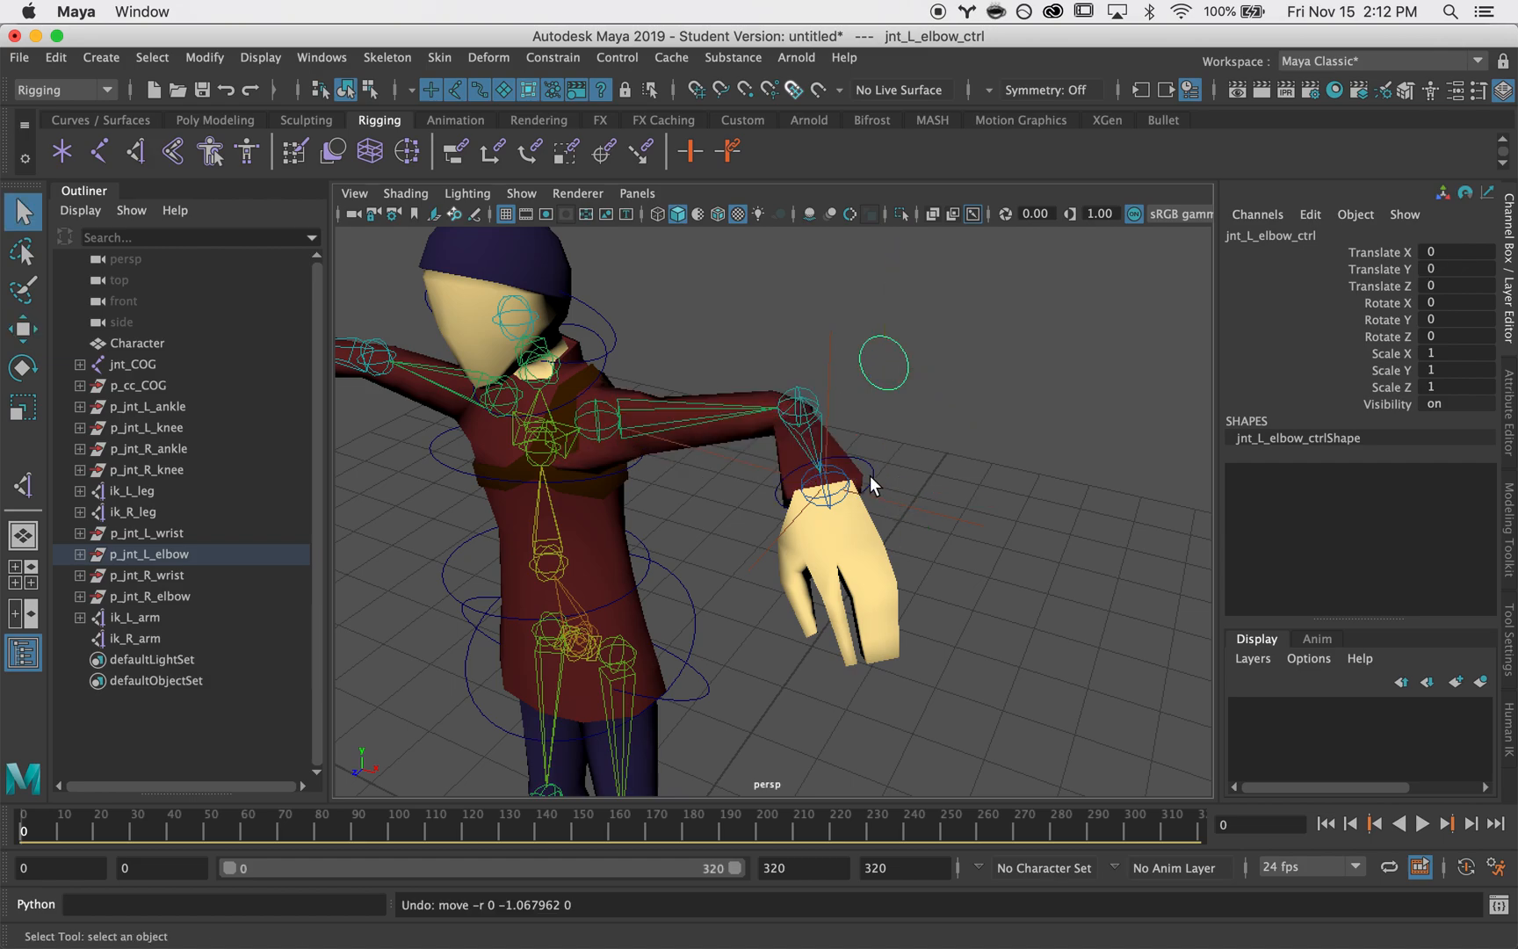
- Reset the translation and rotation of the left wrist and elbow controls to 0 and clear the selection
{"action": "left_click", "coordinate": [860, 462], "text": "shift"}
{"action": "left_click_drag", "start_coordinate": [1424, 251], "coordinate": [1449, 329]}
{"action": "type", "text": "0"}
{"action": "key", "text": "Return"}
{"action": "left_click", "coordinate": [799, 363]}
- Orient-constrain the right wrist joint to the right wrist control
{"action": "left_click_drag", "start_coordinate": [799, 363], "coordinate": [568, 435], "text": "alt"}
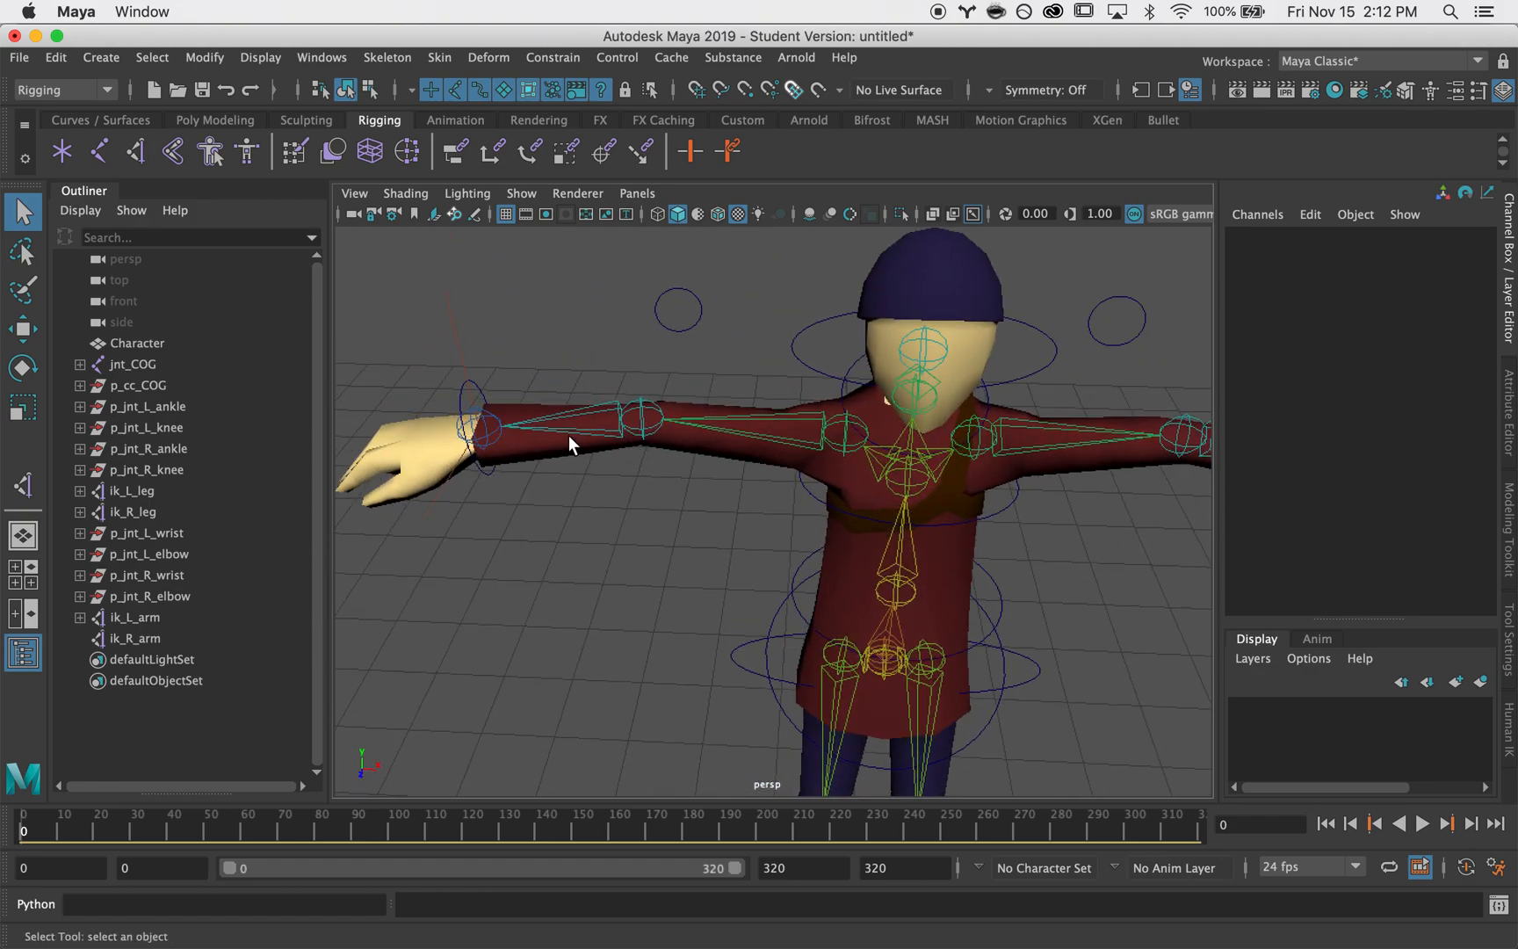
{"action": "left_click", "coordinate": [460, 381]}
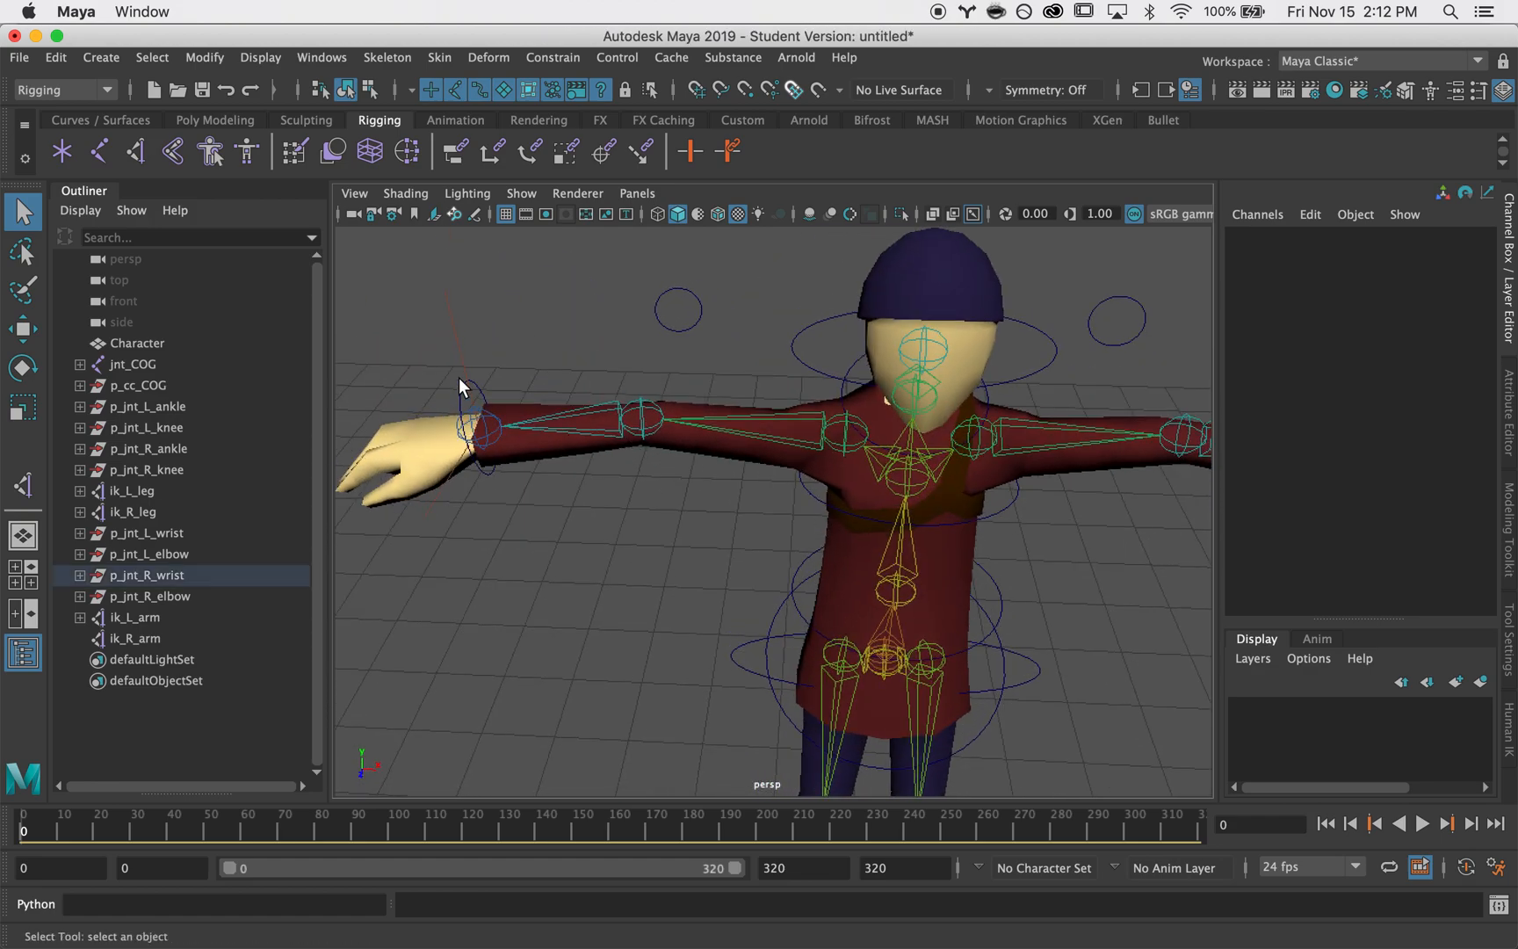
{"action": "left_click", "coordinate": [496, 415], "text": "shift"}
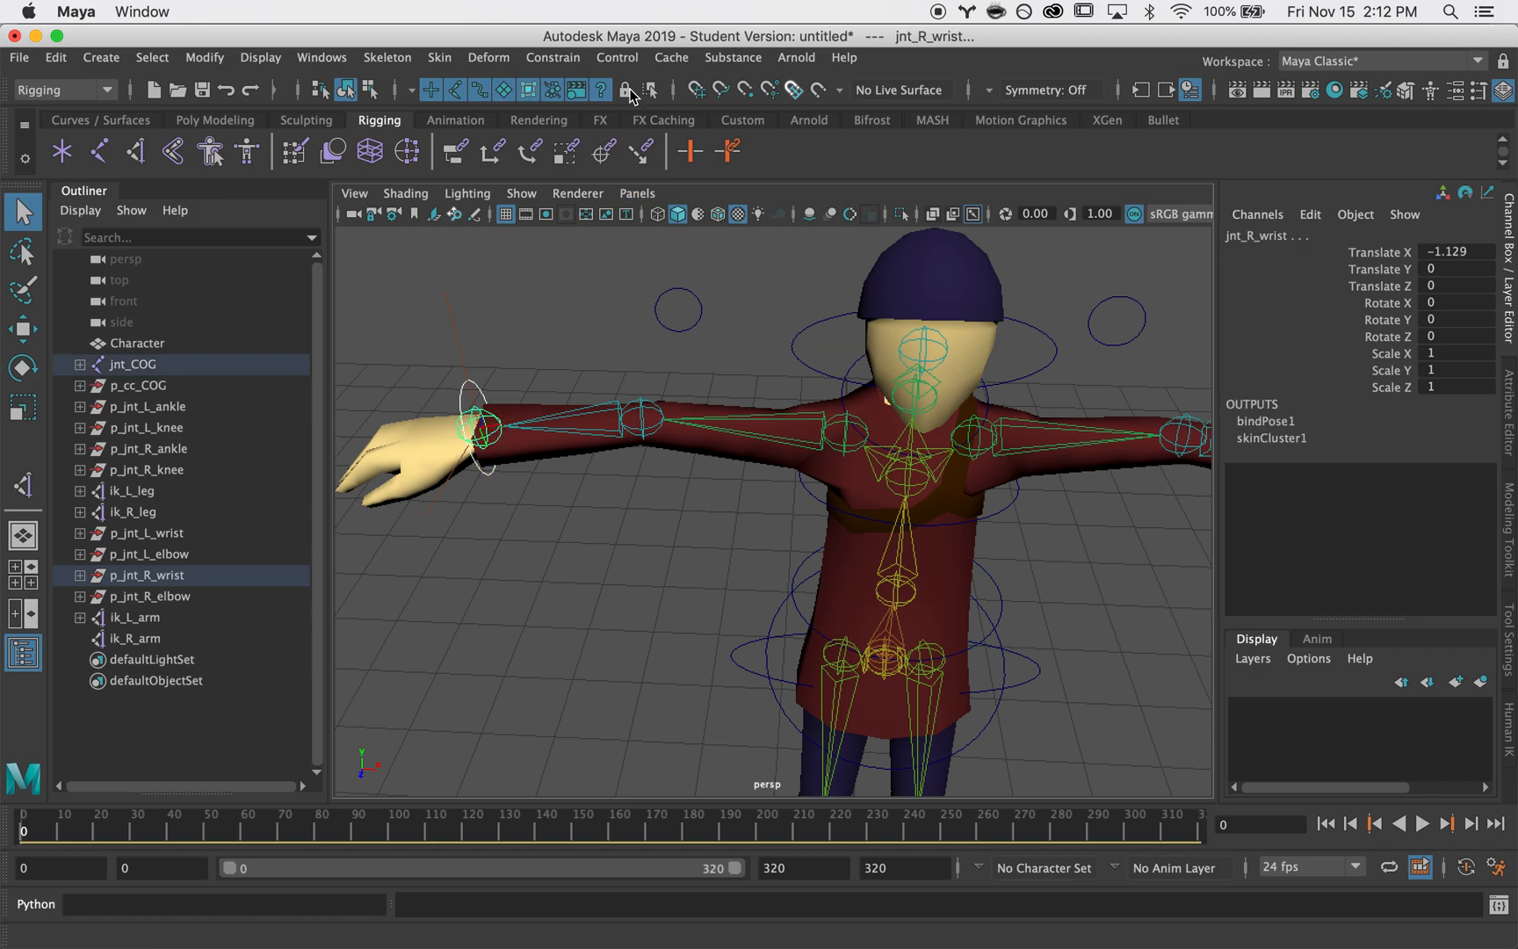
{"action": "left_click", "coordinate": [552, 57]}
{"action": "left_click", "coordinate": [580, 151]}
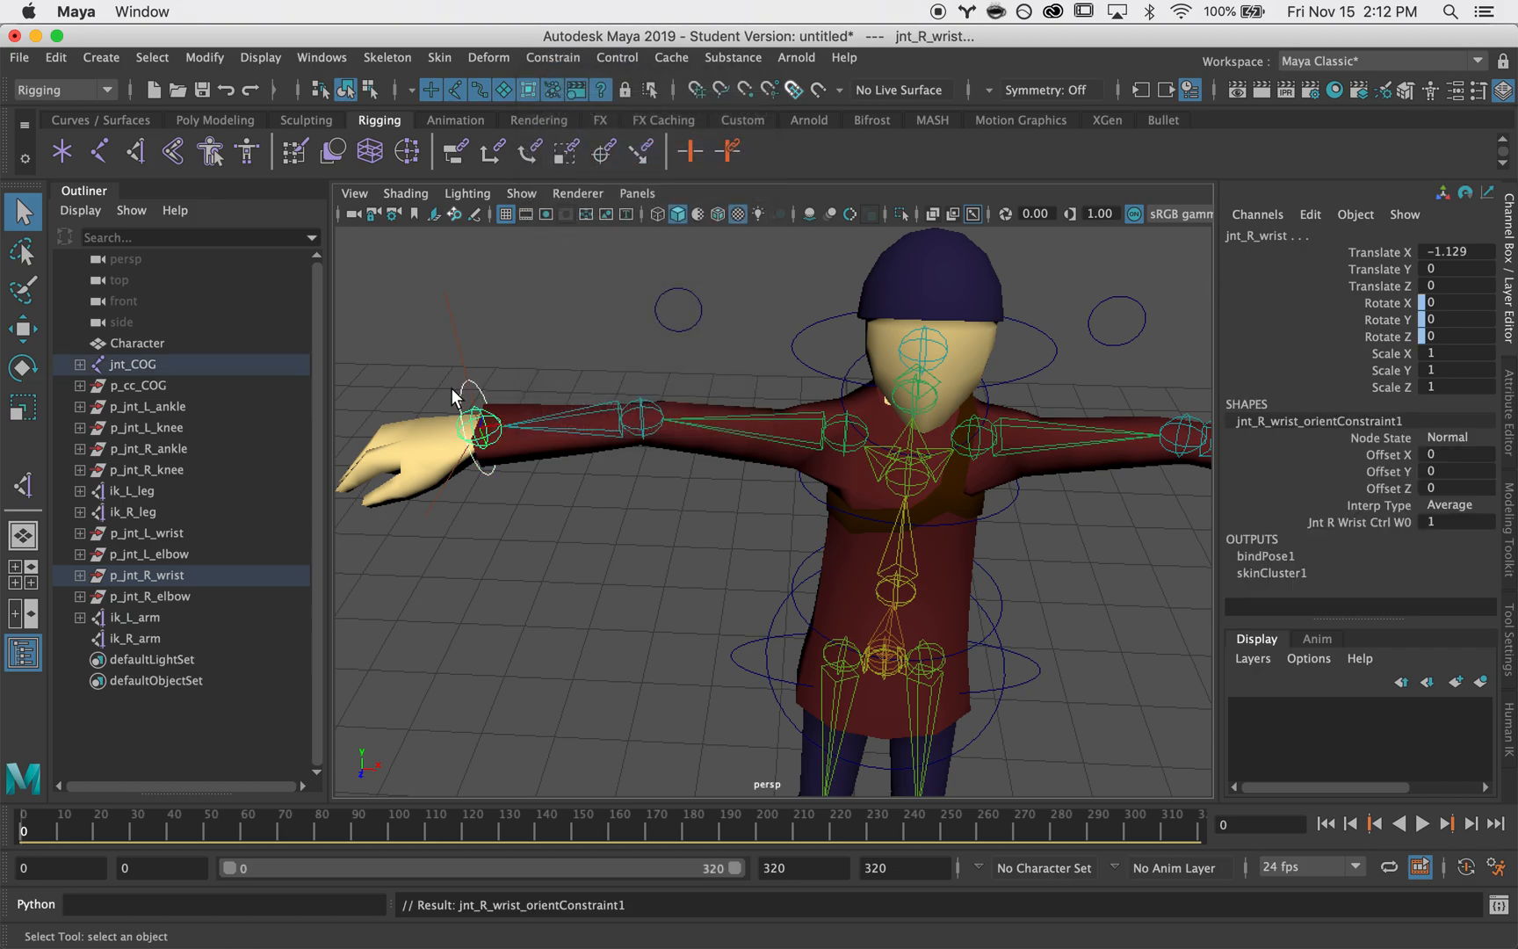
- Point-constrain the ik_R_arm handle to the right wrist control
{"action": "left_click", "coordinate": [460, 346]}
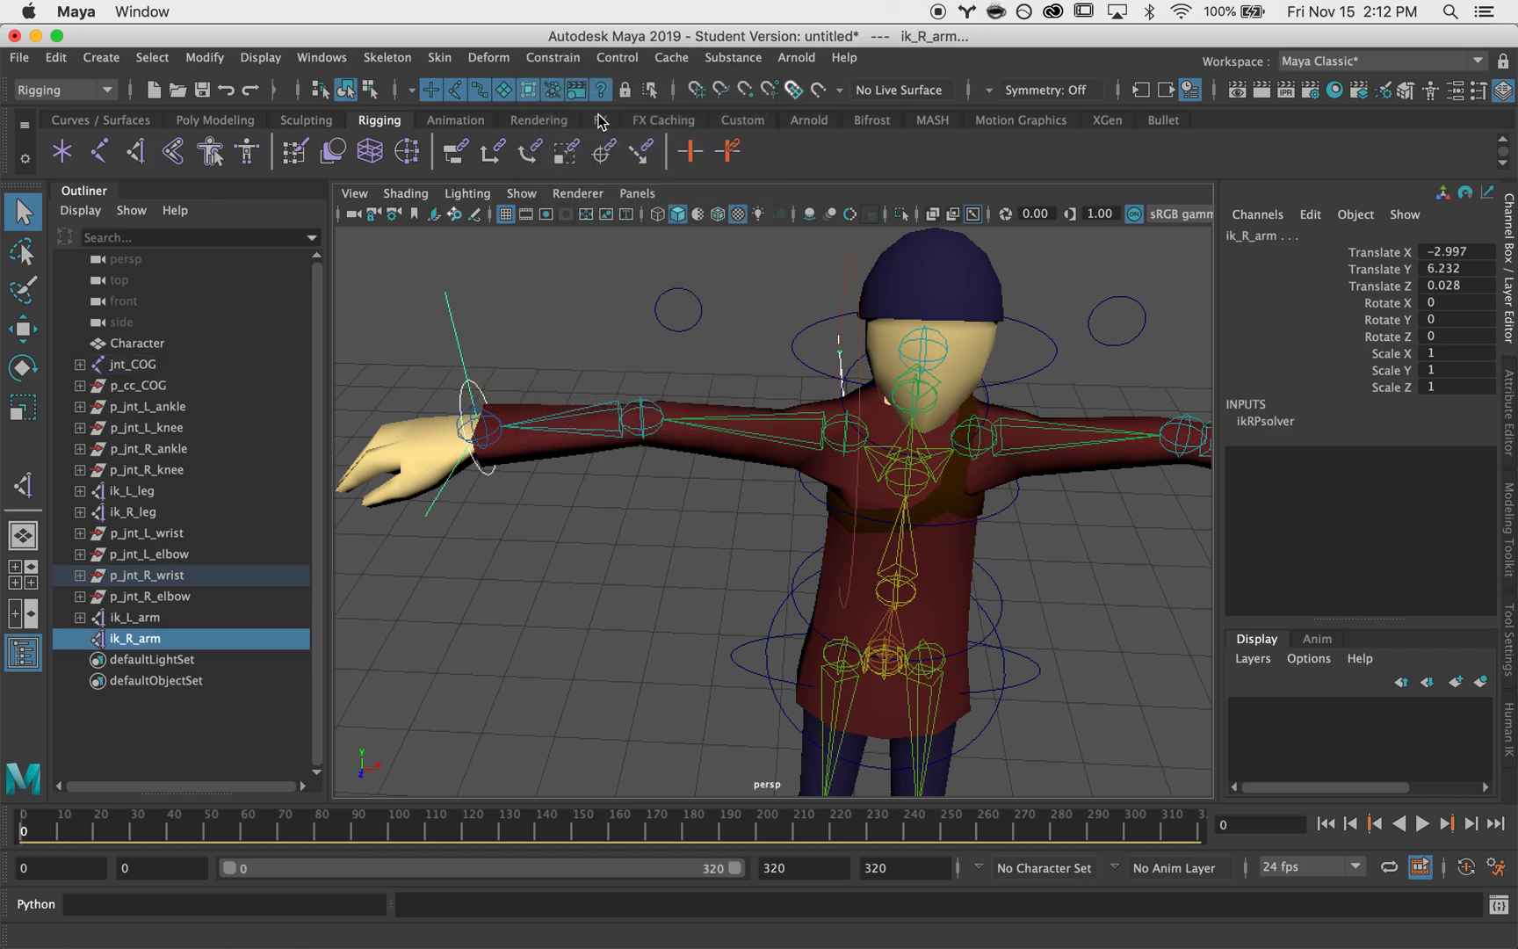
{"action": "left_click", "coordinate": [567, 60]}
{"action": "left_click", "coordinate": [583, 131]}
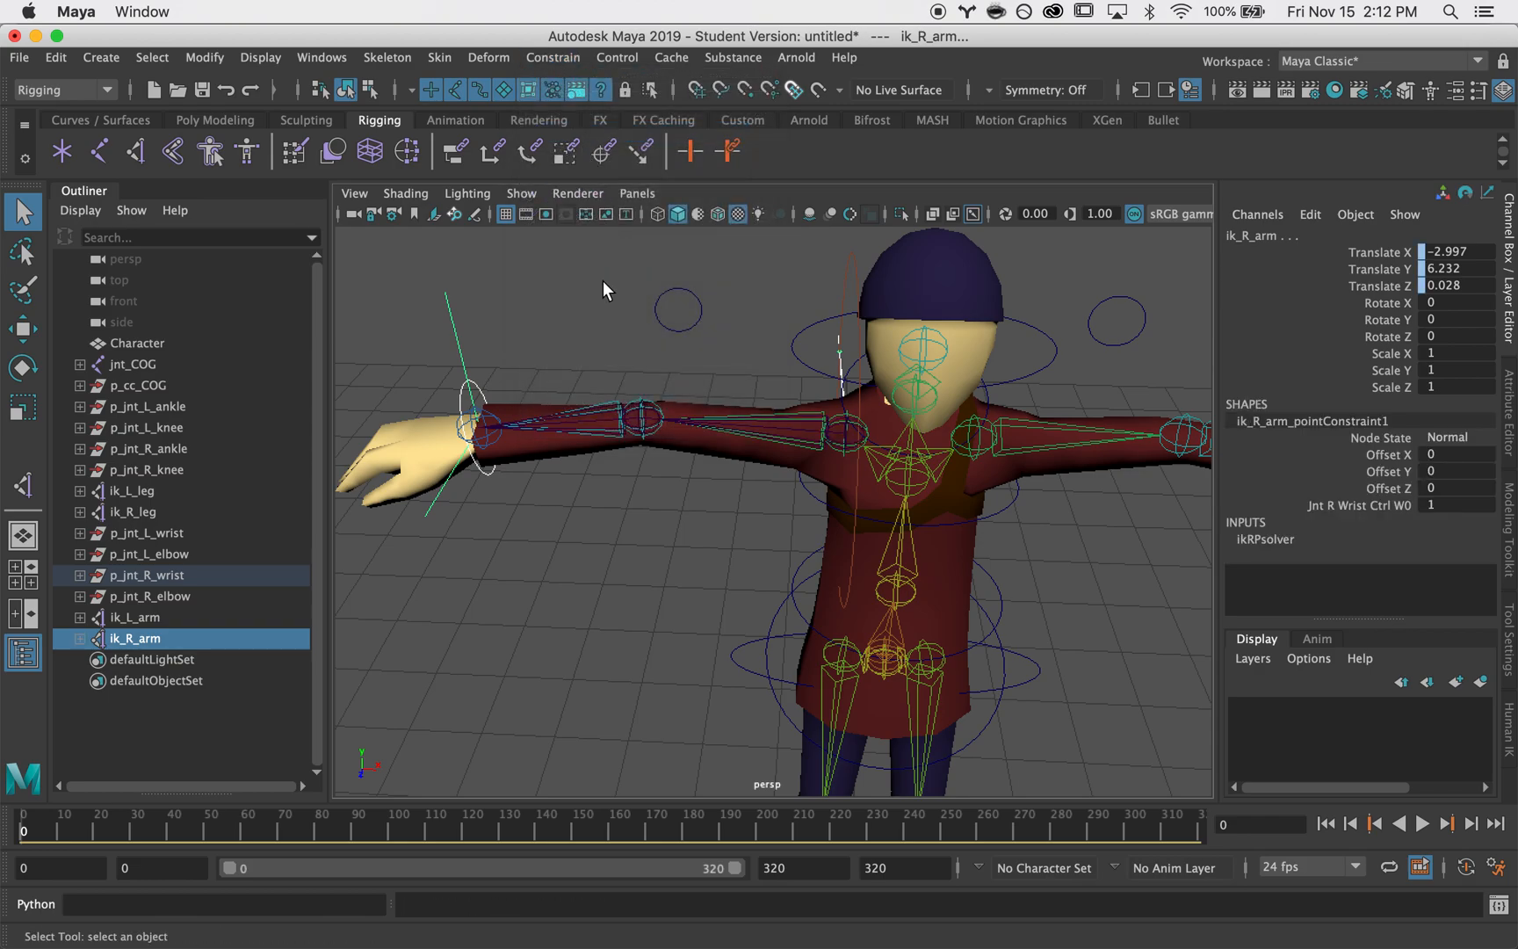
- Add a pole vector constraint from the right elbow control to the ik_R_arm handle
{"action": "left_click", "coordinate": [675, 331]}
{"action": "left_click_drag", "start_coordinate": [426, 316], "coordinate": [424, 318]}
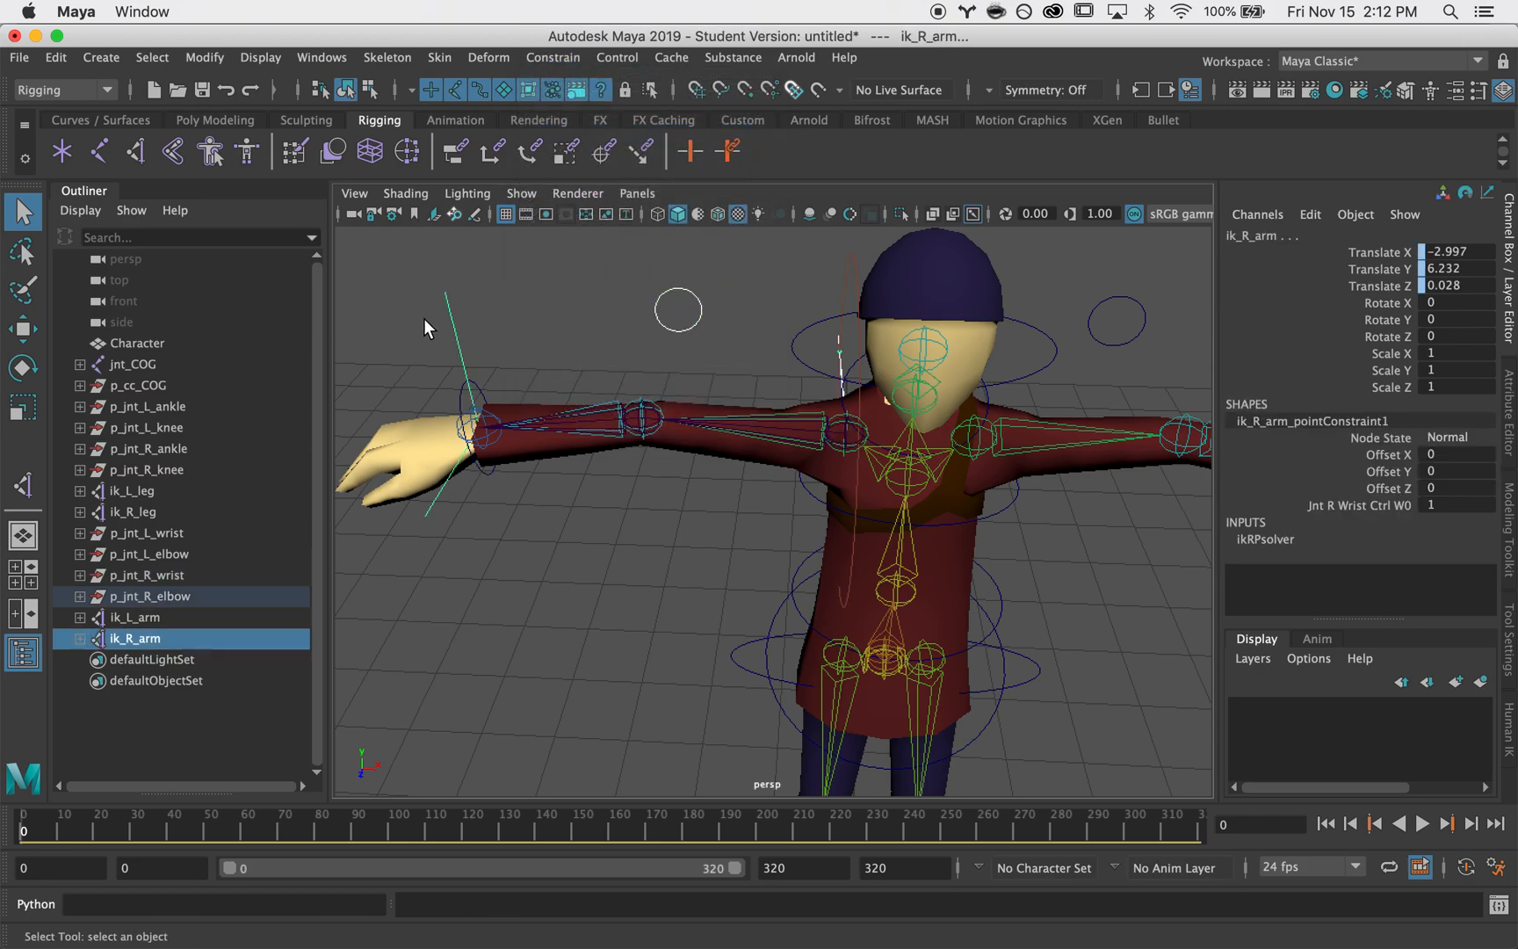
{"action": "left_click", "coordinate": [551, 59]}
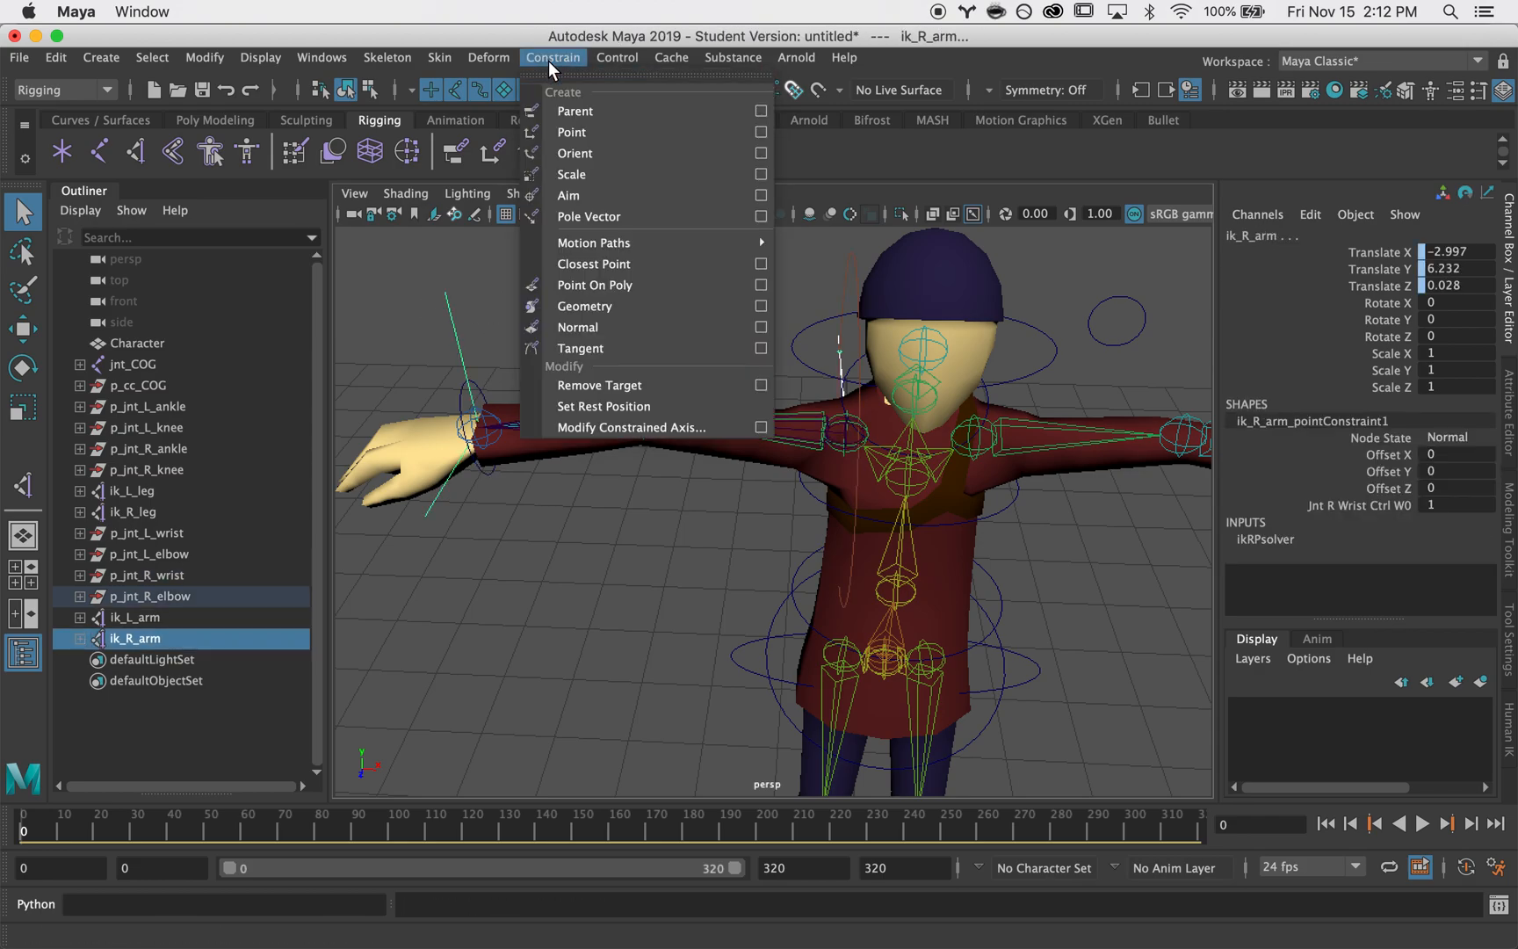
{"action": "left_click", "coordinate": [606, 215]}
{"action": "left_click_drag", "start_coordinate": [924, 423], "coordinate": [480, 490], "text": "alt"}
{"action": "left_click_drag", "start_coordinate": [663, 623], "coordinate": [660, 589], "text": "alt"}
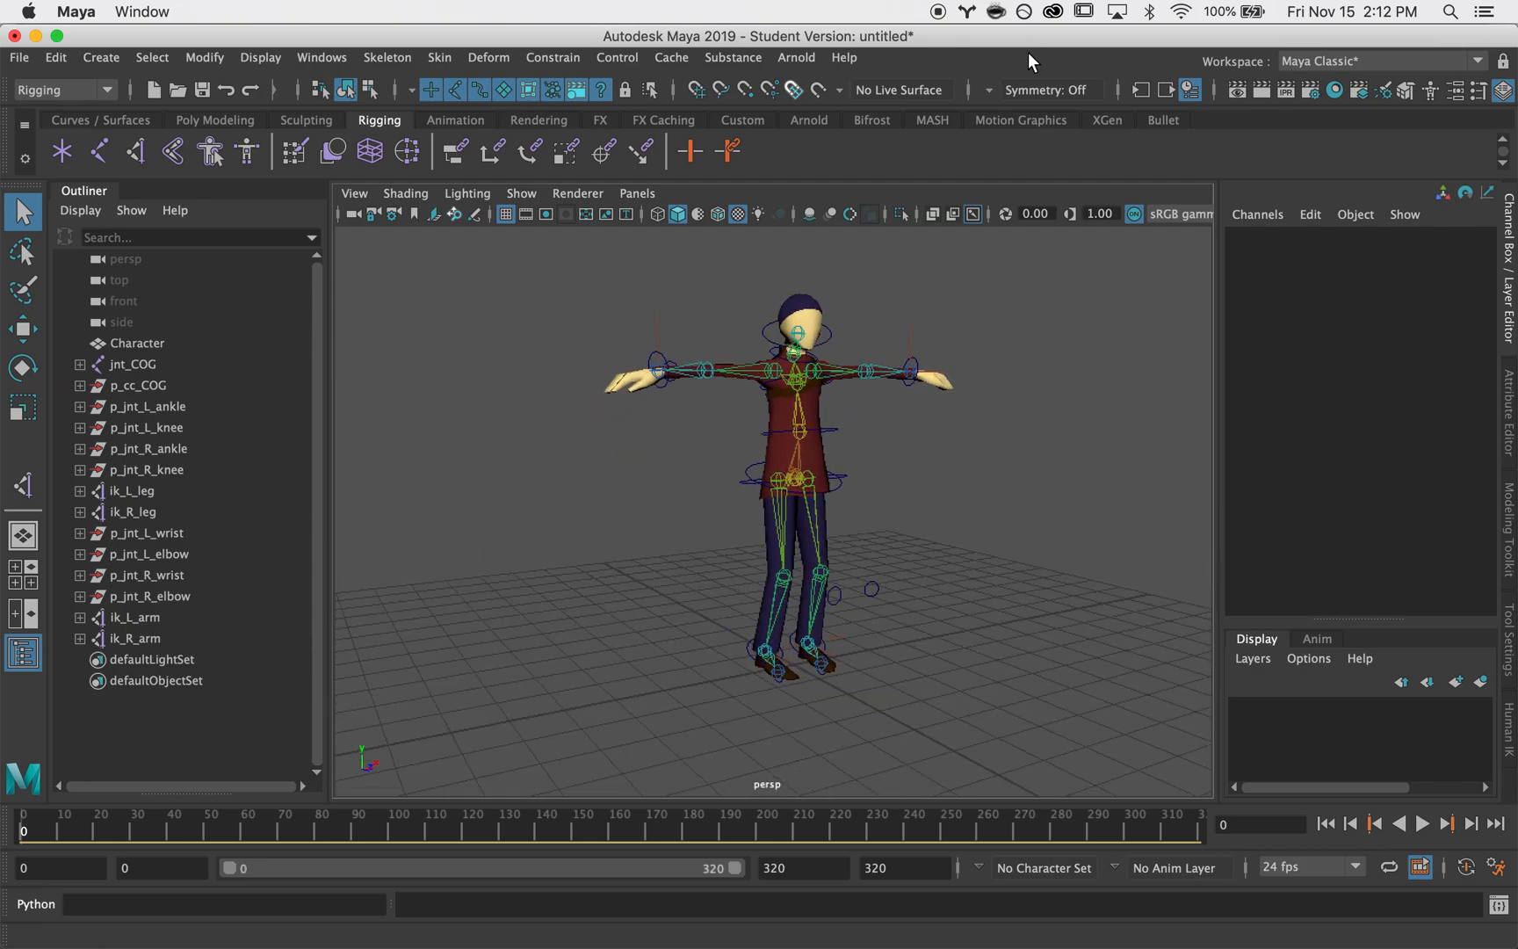